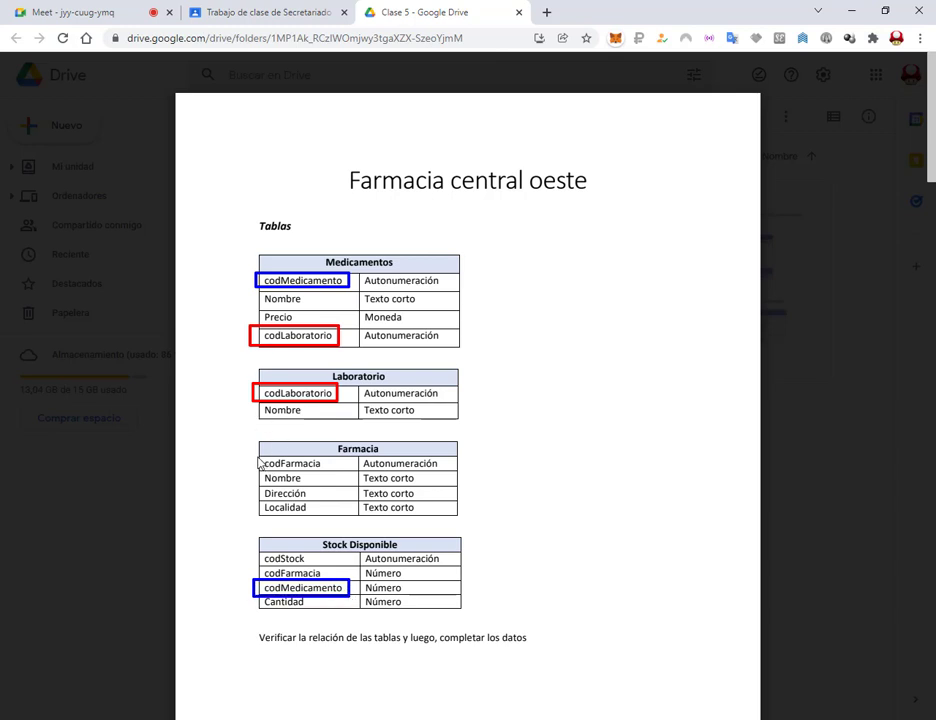
# Outline the codFarmacia field in green in the Farmacia and Stock Disponible tables, and clear all markings from the page.
pyautogui.moveTo(256, 455); pyautogui.dragTo(325, 472)
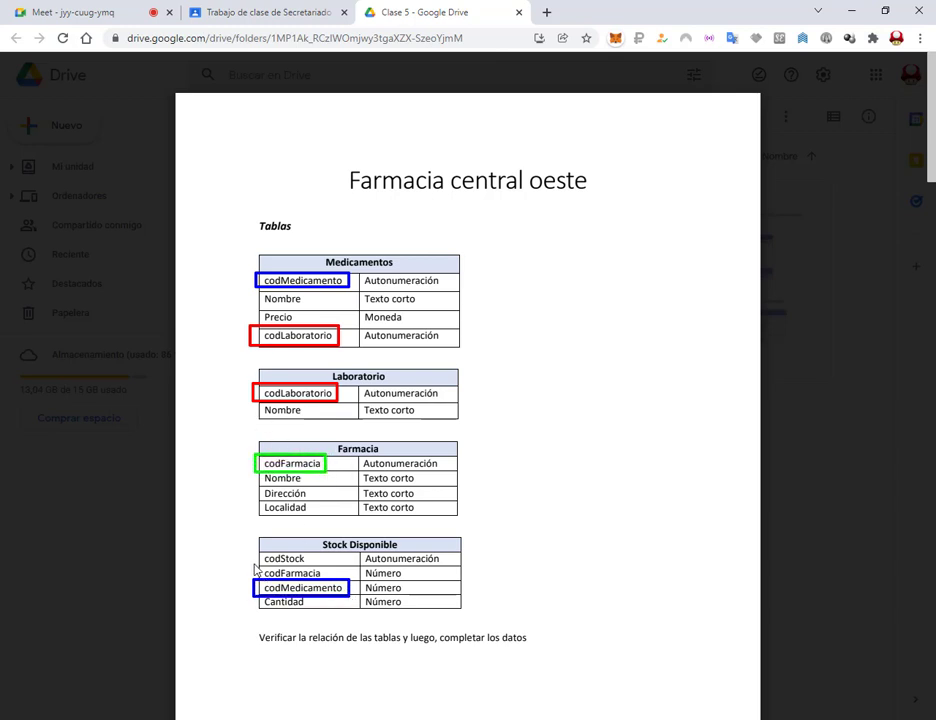
pyautogui.moveTo(256, 566); pyautogui.dragTo(335, 582)
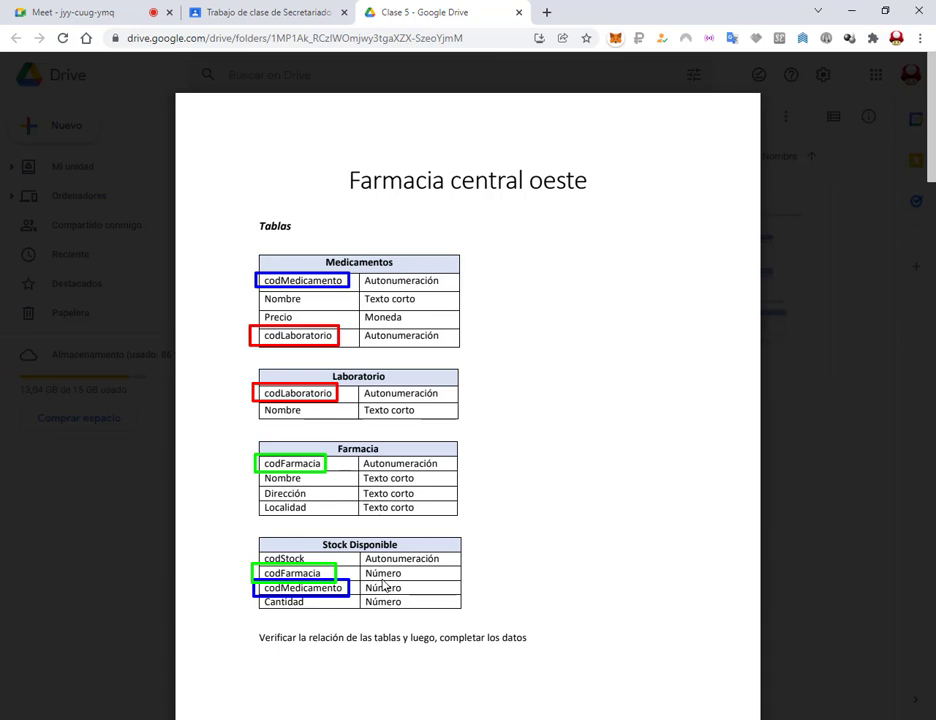
pyautogui.press('Escape')
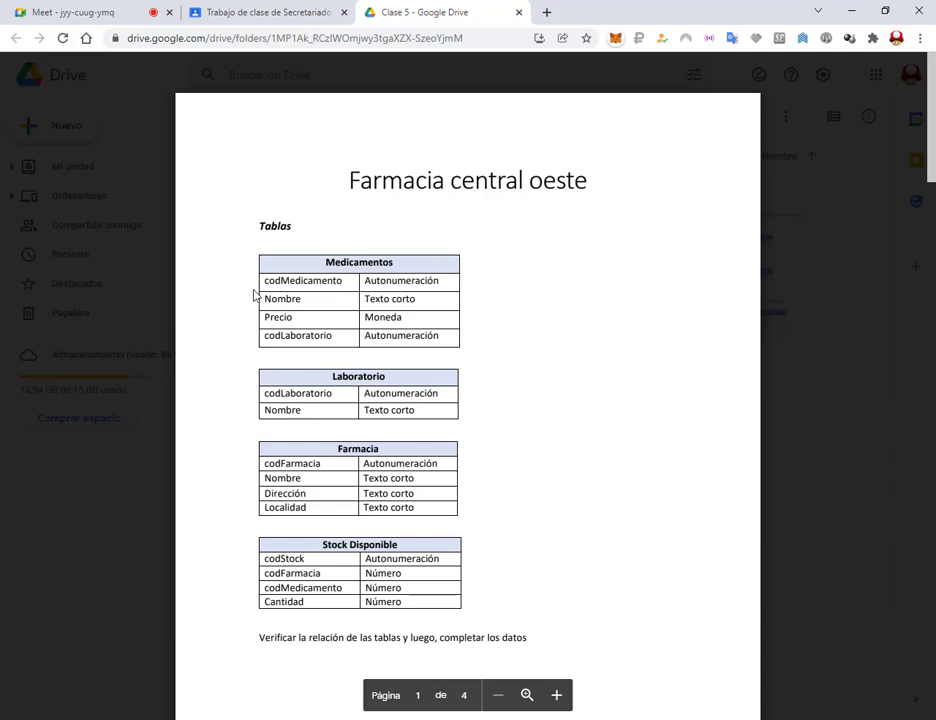
# Mark the Nombre rows of the Medicamentos, Laboratorio and Farmacia tables with red boxes and crosses, and clear the markings.
pyautogui.moveTo(254, 289)
pyautogui.mouseDown()
pyautogui.moveTo(355, 313)
pyautogui.moveTo(459, 314)
pyautogui.mouseUp()
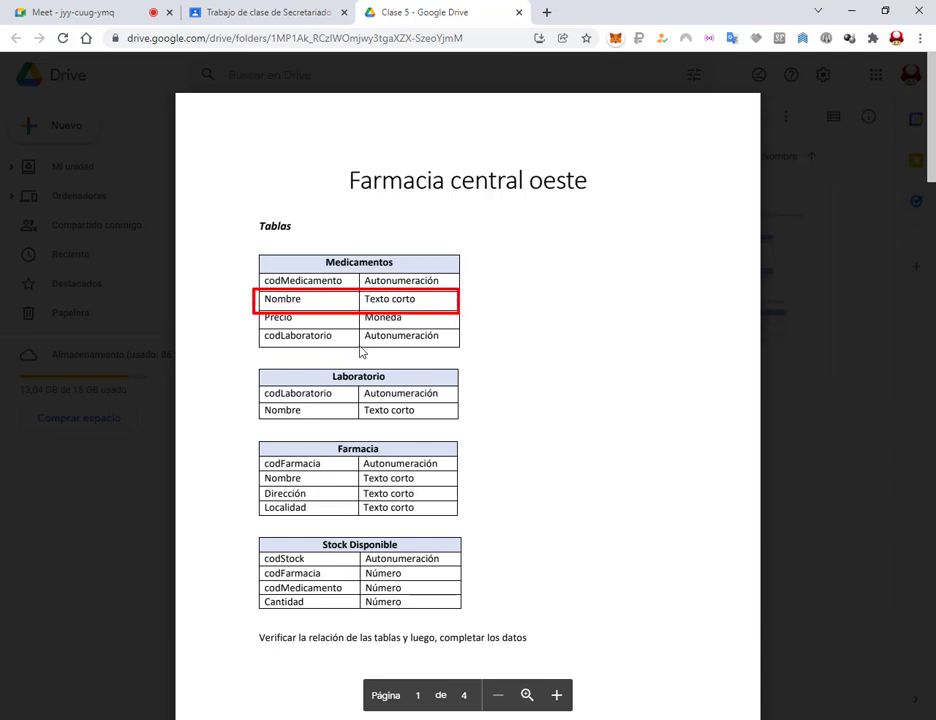
pyautogui.moveTo(253, 402); pyautogui.dragTo(465, 419)
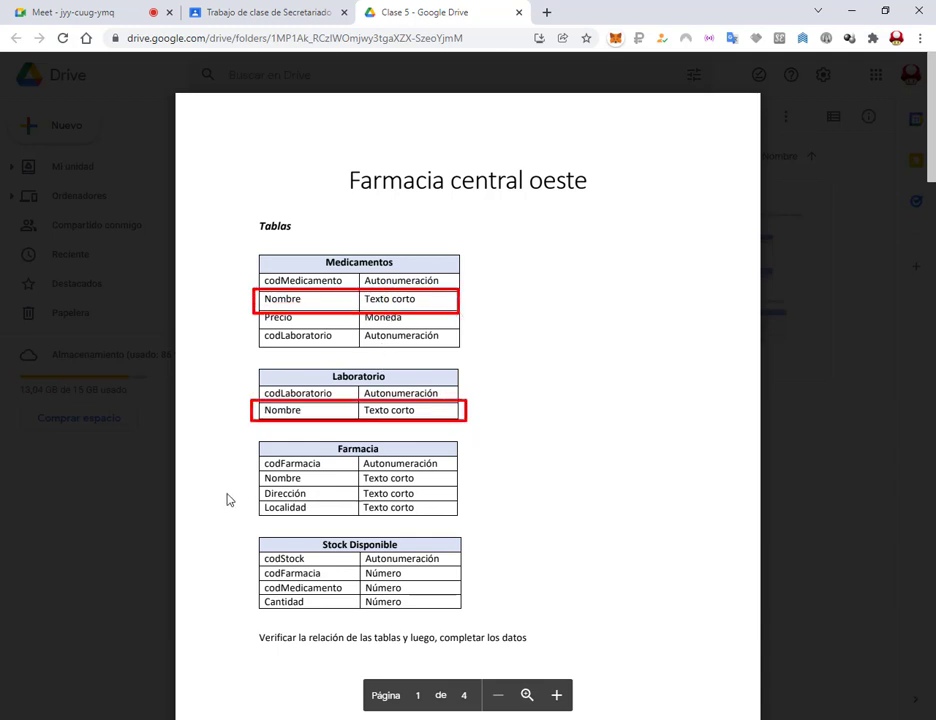
pyautogui.moveTo(249, 471)
pyautogui.mouseDown()
pyautogui.moveTo(513, 494)
pyautogui.moveTo(466, 495)
pyautogui.mouseUp()
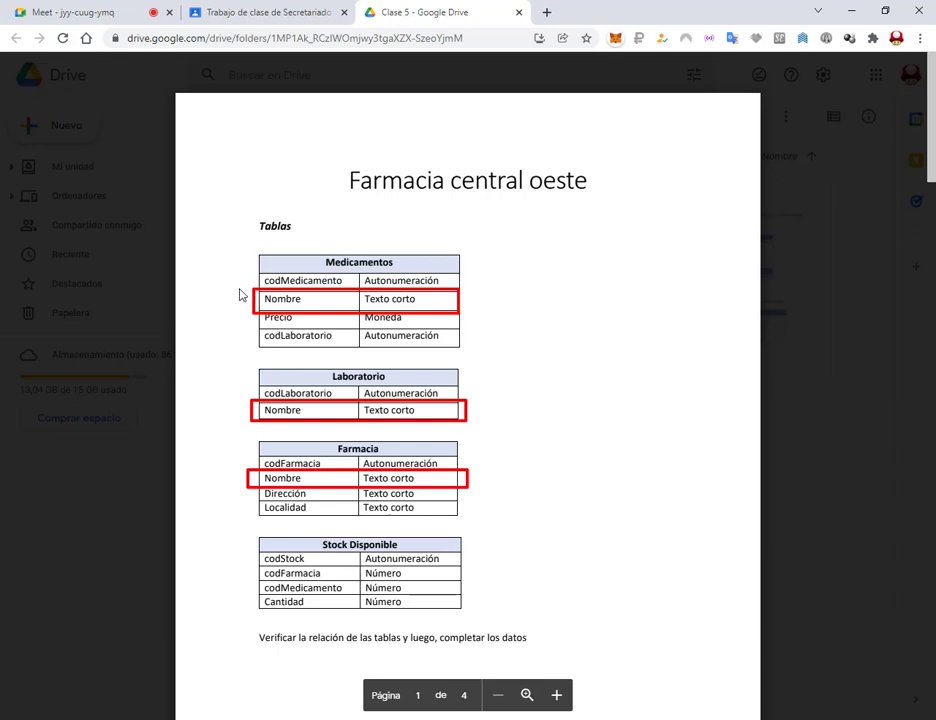
pyautogui.moveTo(236, 291)
pyautogui.mouseDown()
pyautogui.moveTo(254, 308)
pyautogui.moveTo(237, 308)
pyautogui.mouseUp()
pyautogui.moveTo(239, 402)
pyautogui.mouseDown()
pyautogui.moveTo(257, 420)
pyautogui.moveTo(234, 422)
pyautogui.mouseUp()
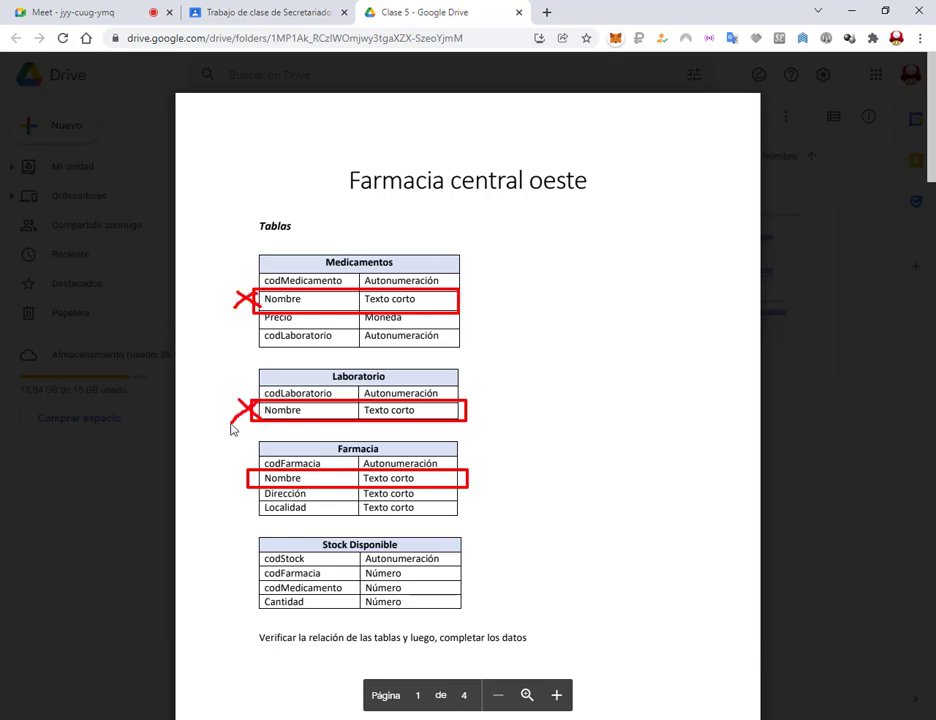
pyautogui.moveTo(234, 470)
pyautogui.mouseDown()
pyautogui.moveTo(250, 488)
pyautogui.moveTo(237, 490)
pyautogui.mouseUp()
pyautogui.press('Escape')
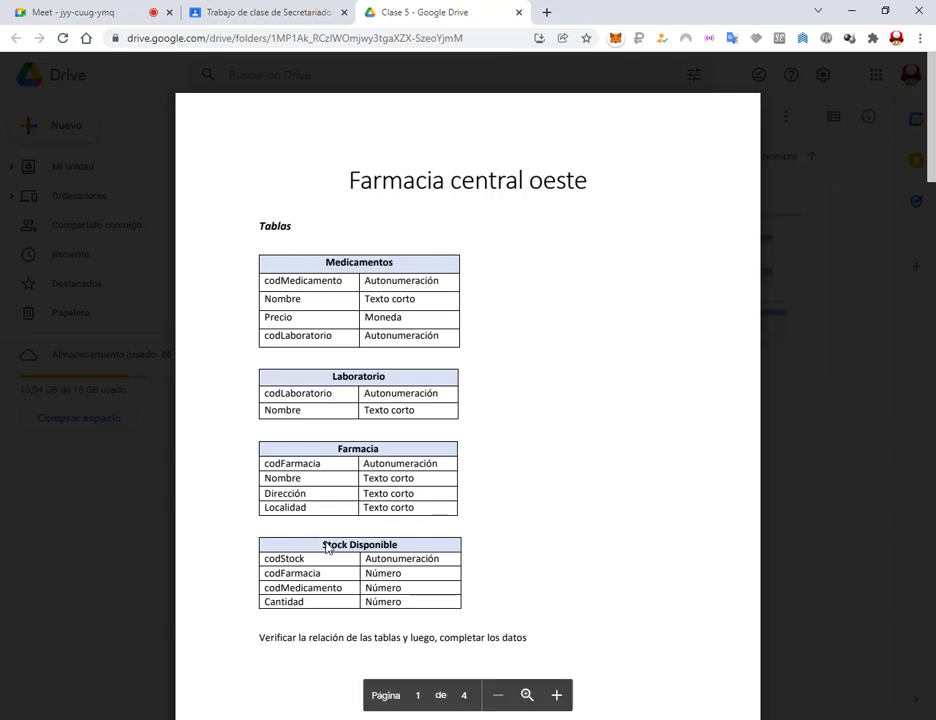
# Point out the Stock Disponible and Farmacia tables, and check the Meet call's chat before returning to the PDF.
pyautogui.moveTo(326, 546); pyautogui.dragTo(402, 546)
pyautogui.click(340, 454)
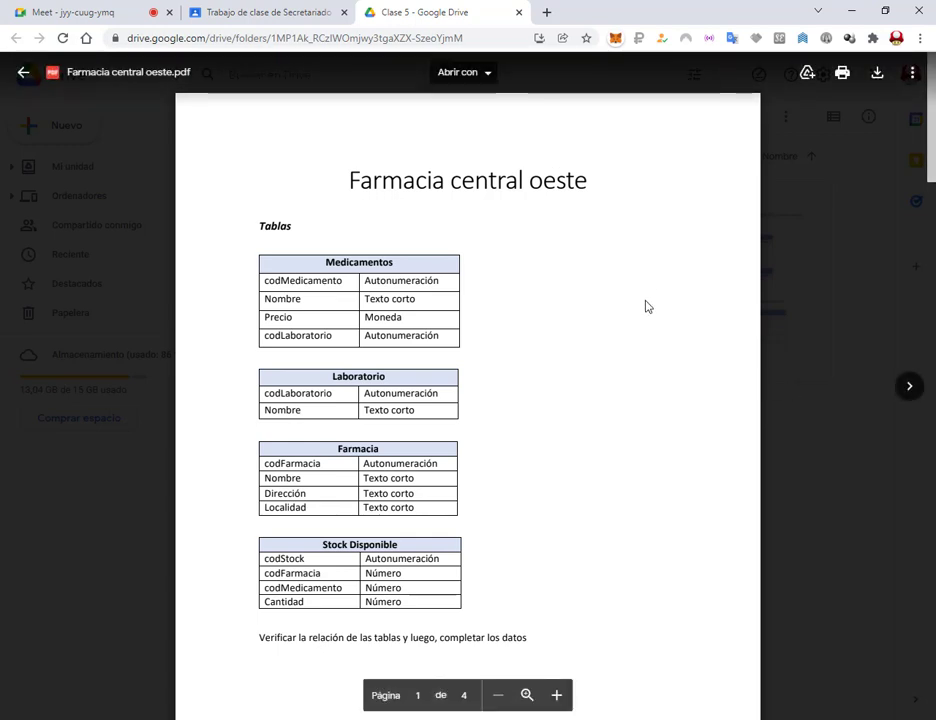
pyautogui.click(138, 9)
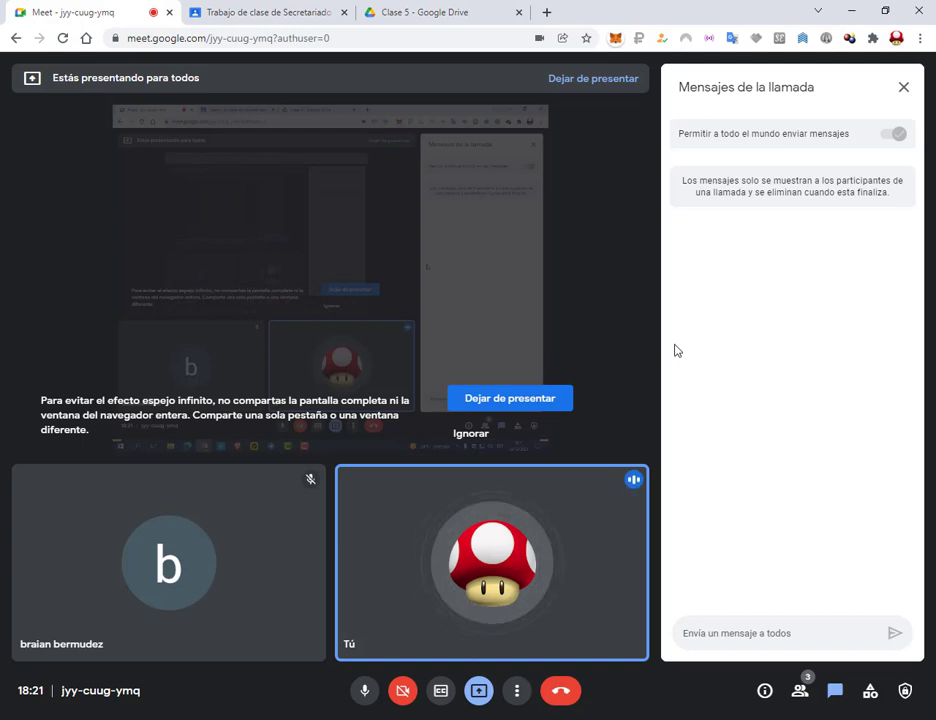
pyautogui.click(468, 17)
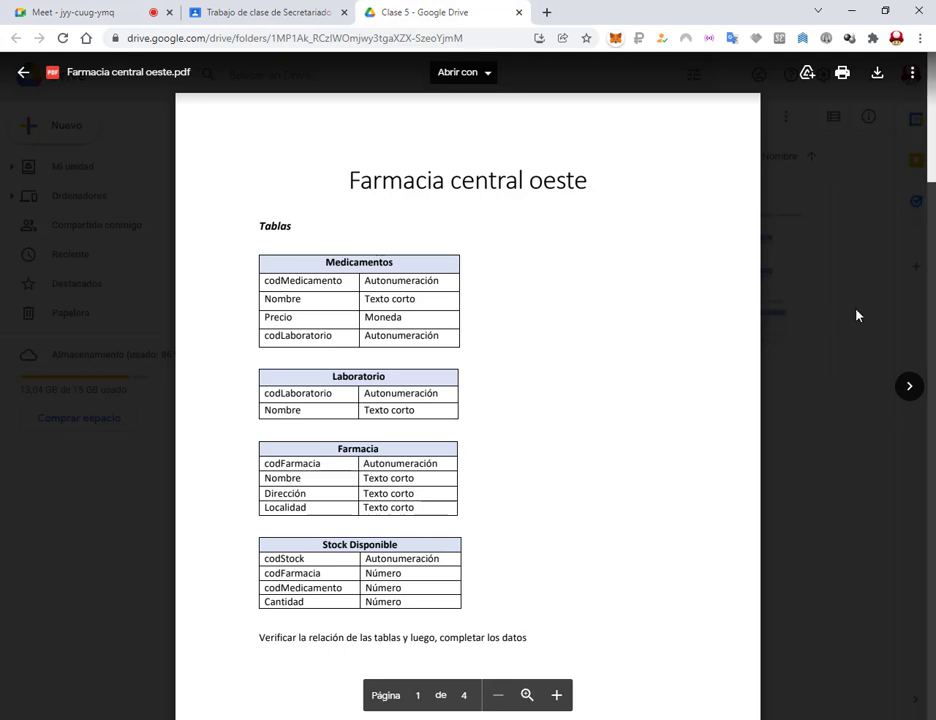
# Close the Farmacia central oeste.pdf preview and open Universidades.pdf from the Clase 5 folder.
pyautogui.click(826, 301)
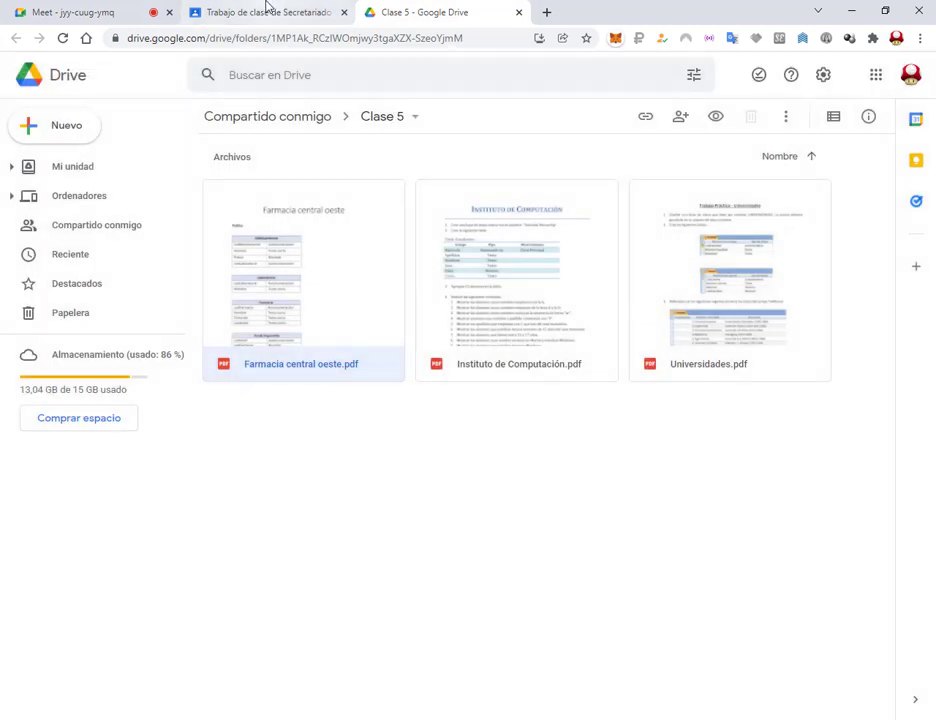
pyautogui.click(139, 7)
pyautogui.click(366, 8)
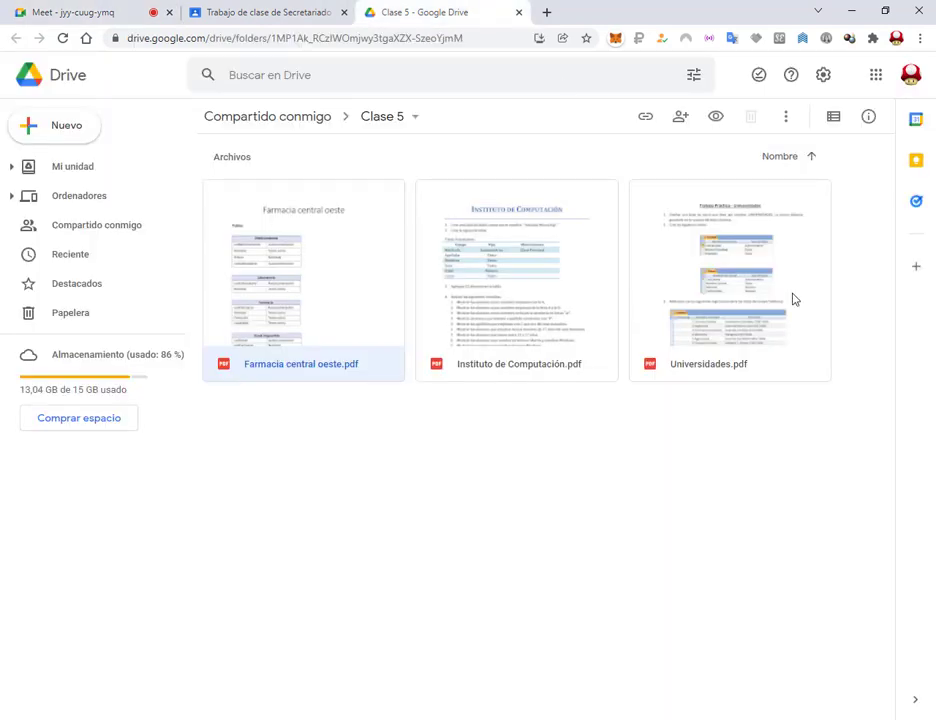
pyautogui.doubleClick(719, 290)
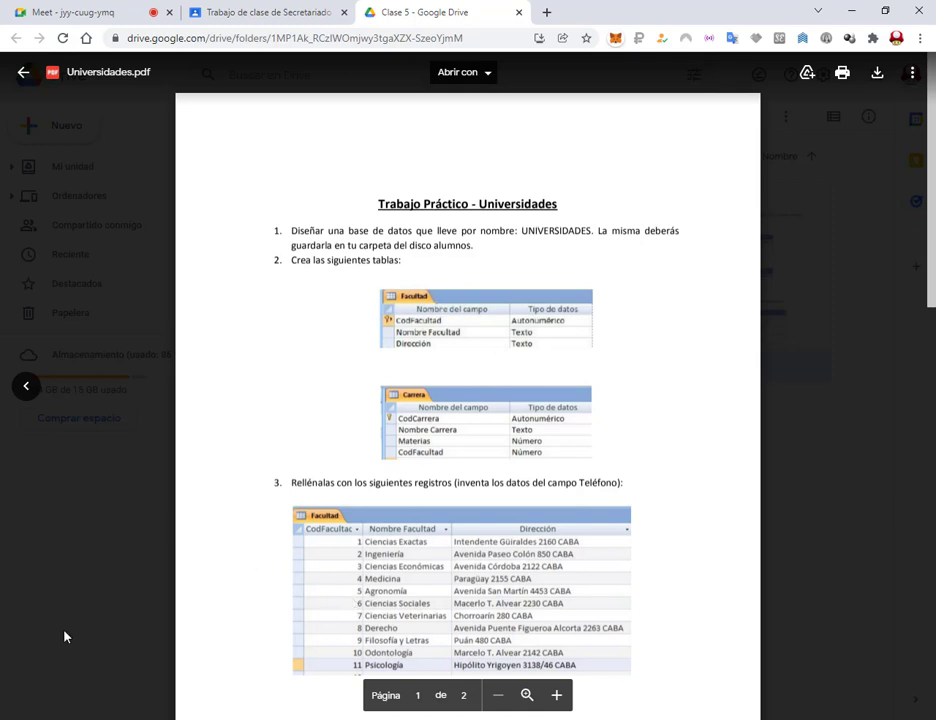
# Switch to Access and start a blank database with the file name Universidades.
pyautogui.click(100, 719)
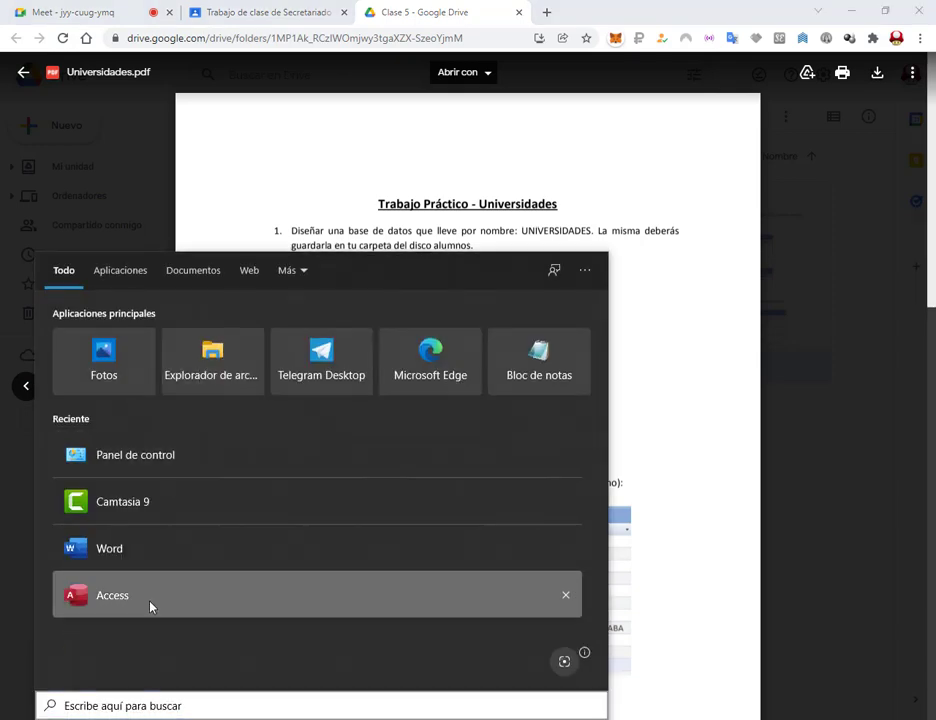
pyautogui.click(150, 605)
pyautogui.click(236, 158)
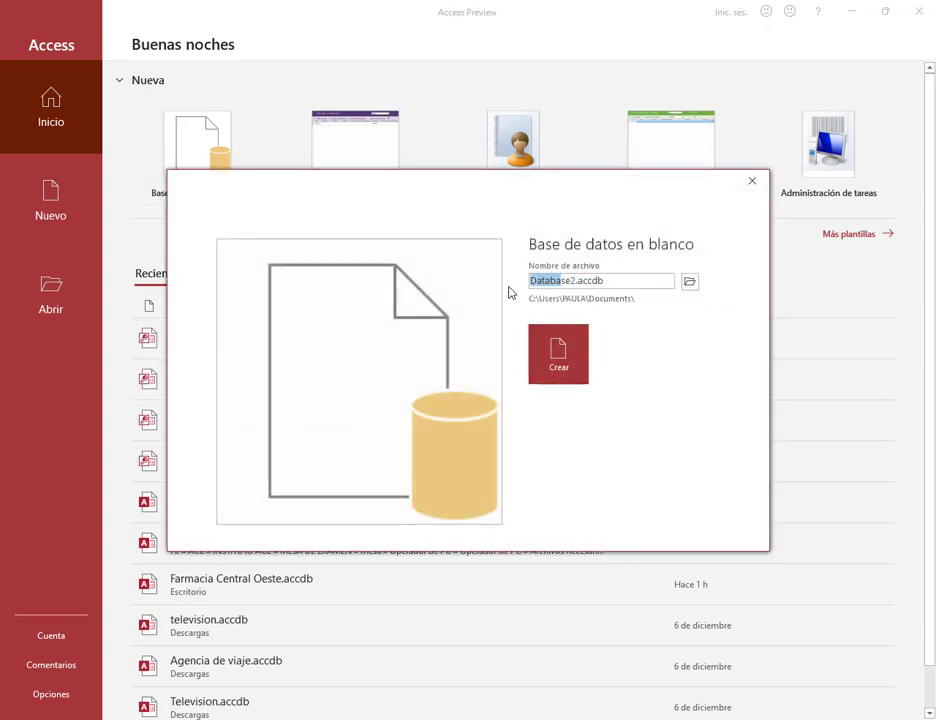
pyautogui.write('Universidade')
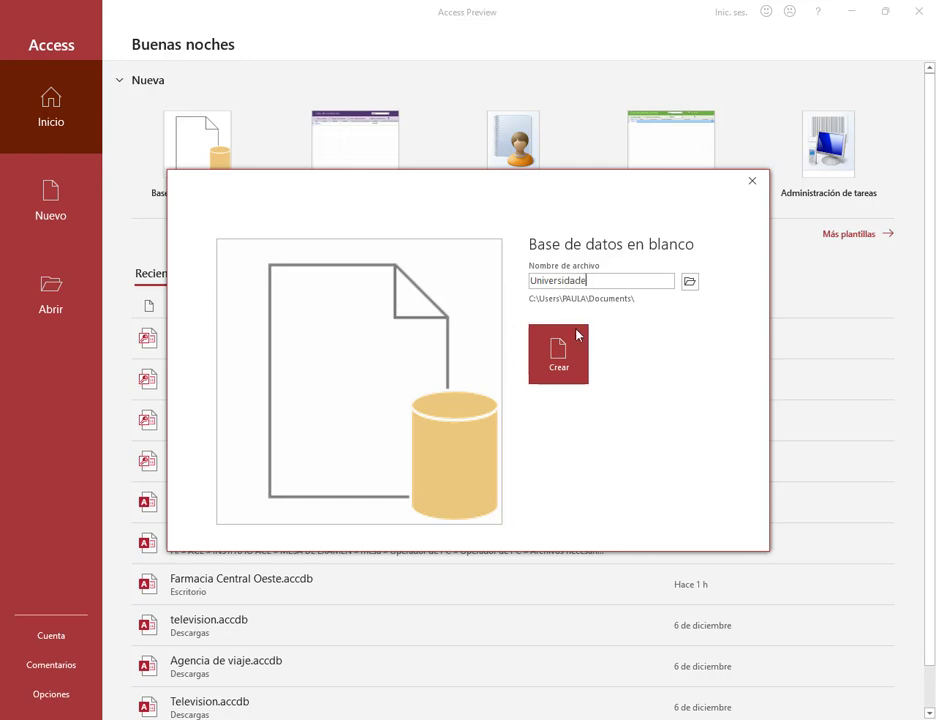
pyautogui.write('s')
# Create the Universidades.accdb database on the desktop (Escritorio) and close its default empty table.
pyautogui.click(691, 281)
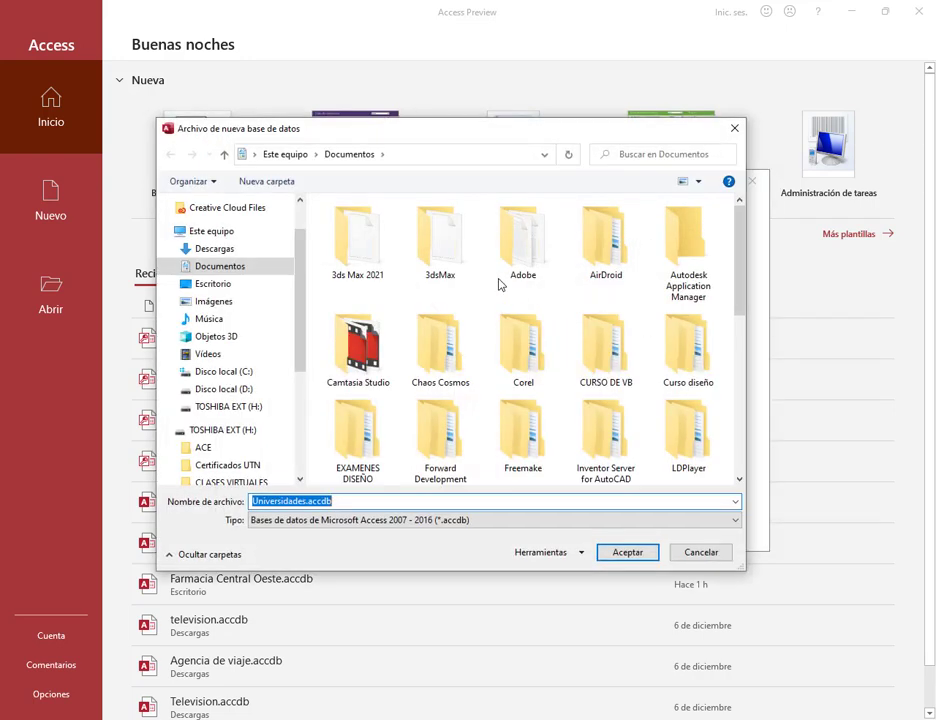
pyautogui.click(207, 284)
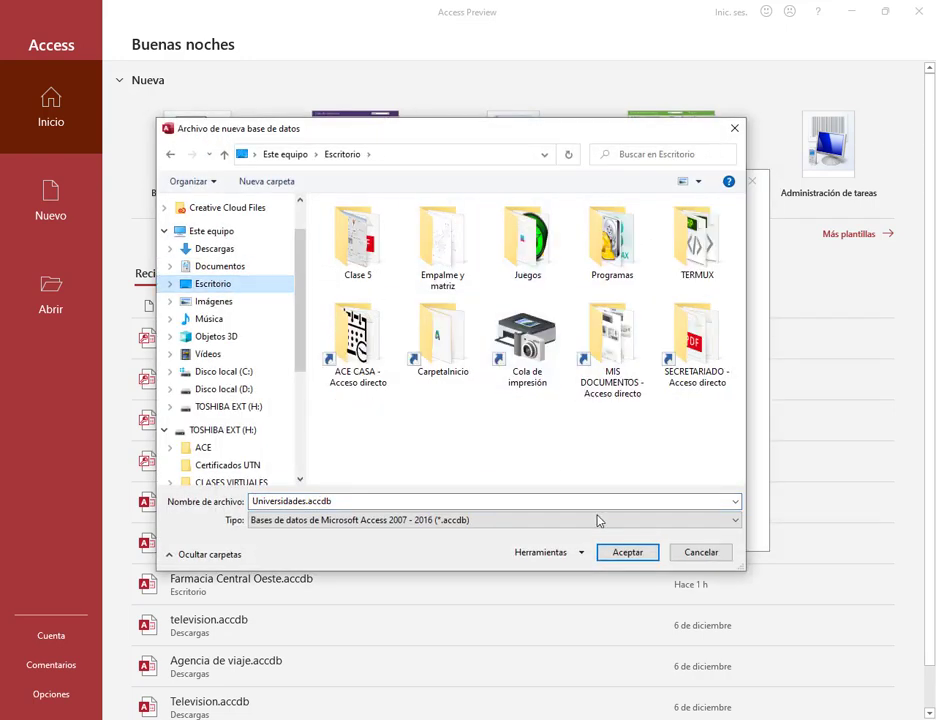
pyautogui.click(617, 554)
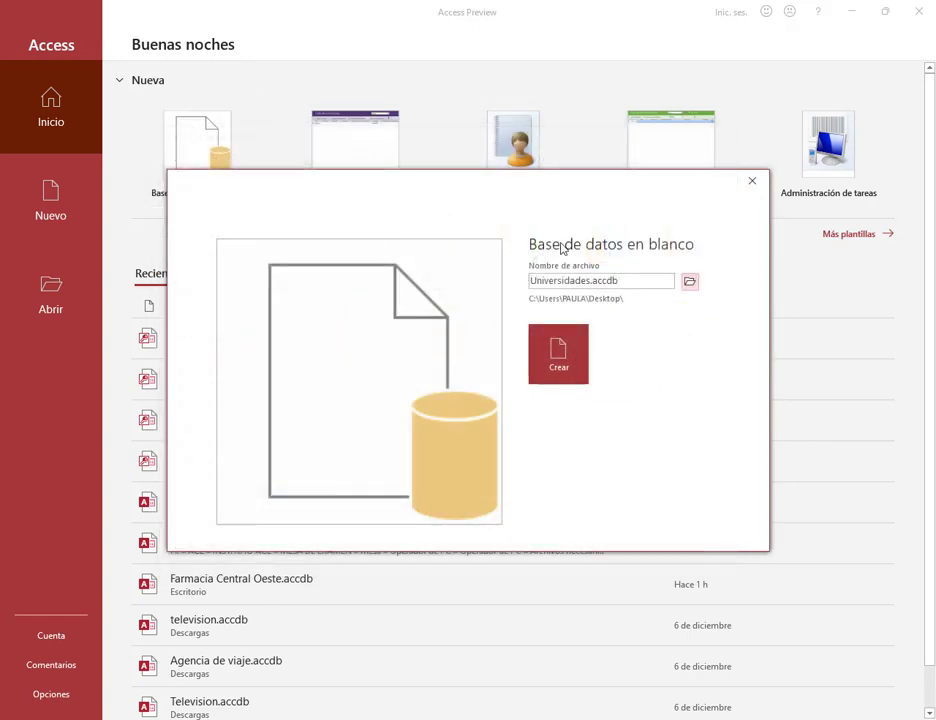
pyautogui.click(583, 366)
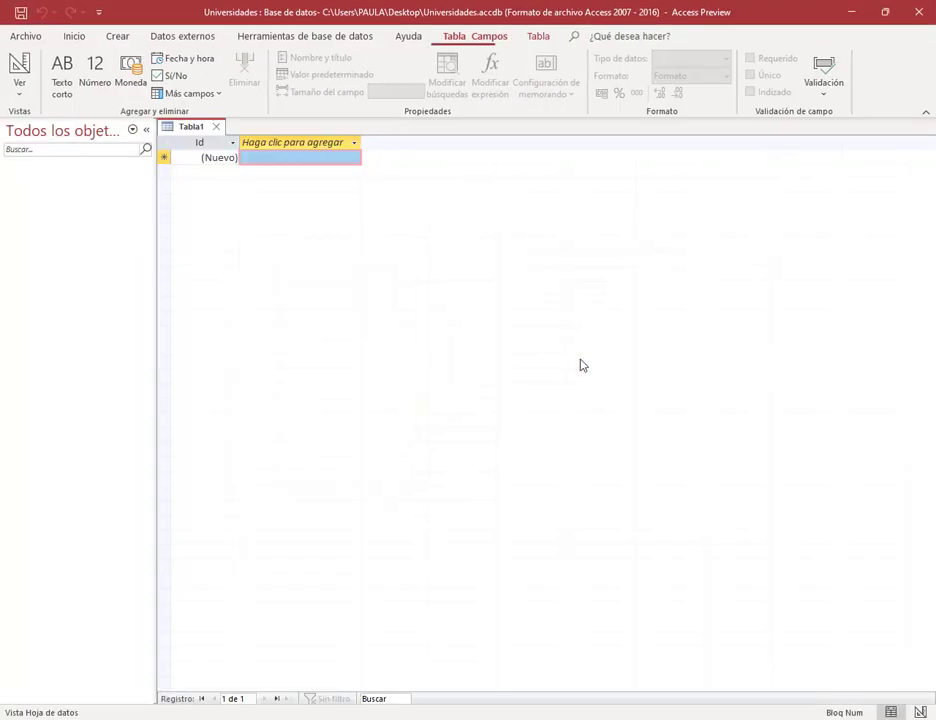
pyautogui.click(218, 130)
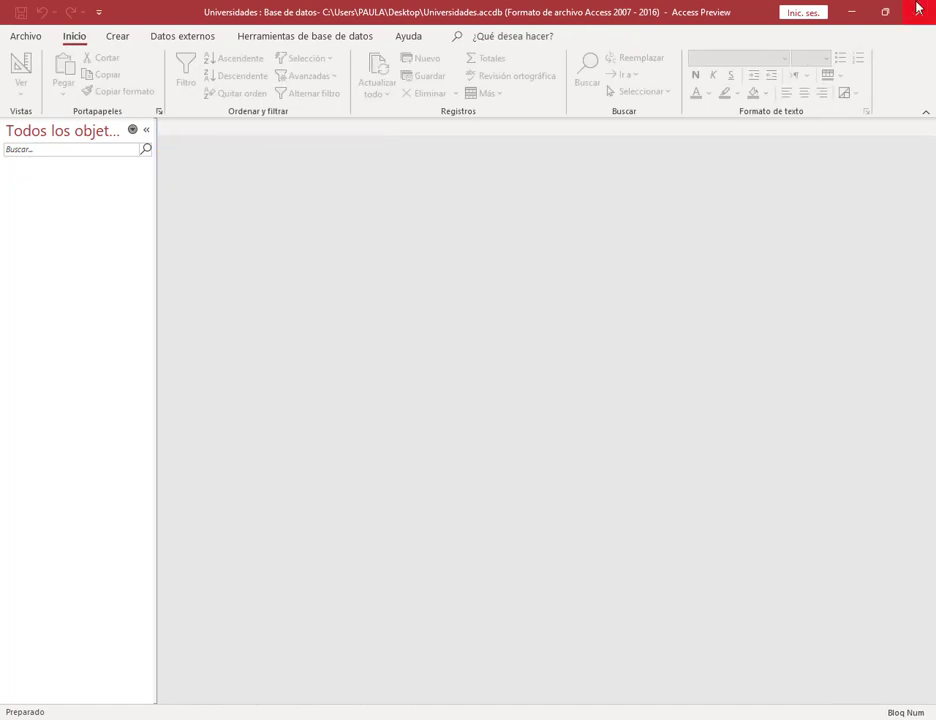
# Arrange the browser with Universidades.pdf and the Access database window side by side, with Access on the right half.
pyautogui.click(885, 12)
pyautogui.moveTo(397, 276); pyautogui.dragTo(705, 90)
pyautogui.click(584, 202)
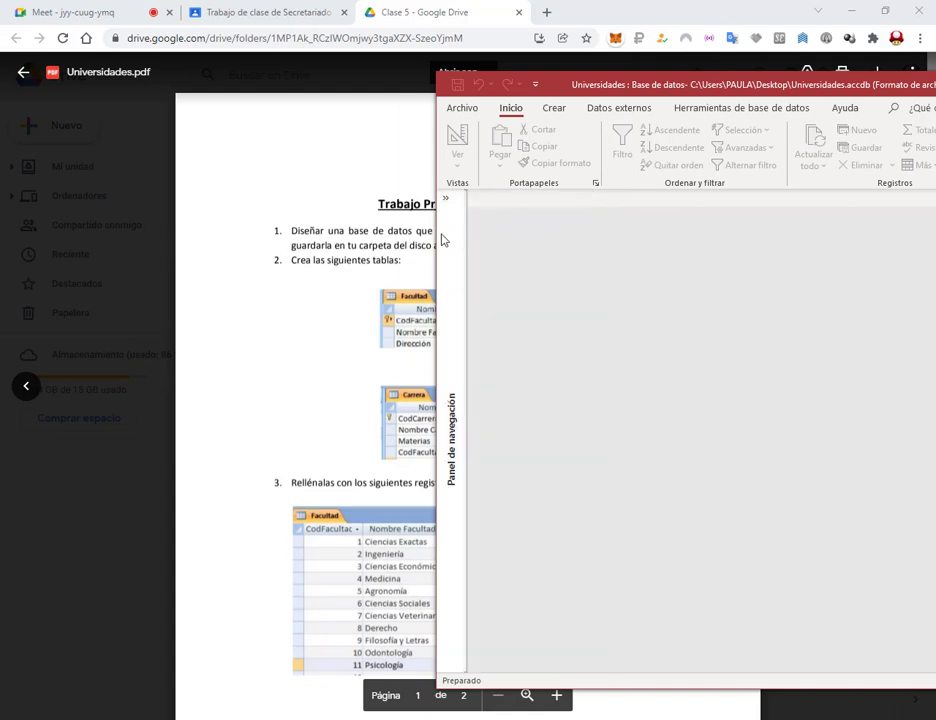
pyautogui.moveTo(437, 240); pyautogui.dragTo(645, 238)
pyautogui.moveTo(712, 86); pyautogui.dragTo(680, 148)
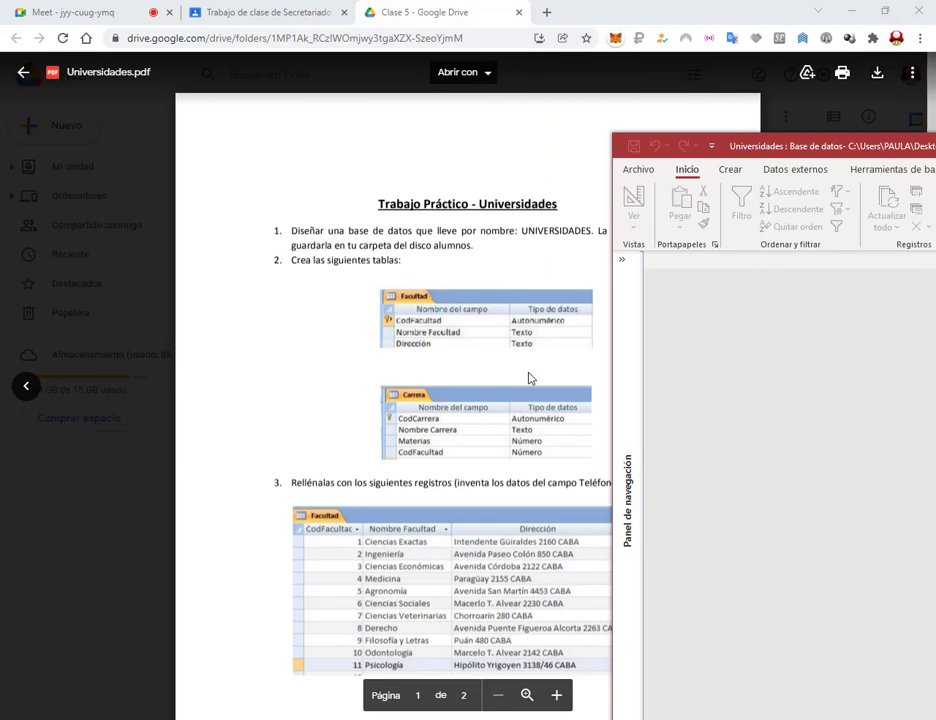
pyautogui.press('super+Right')
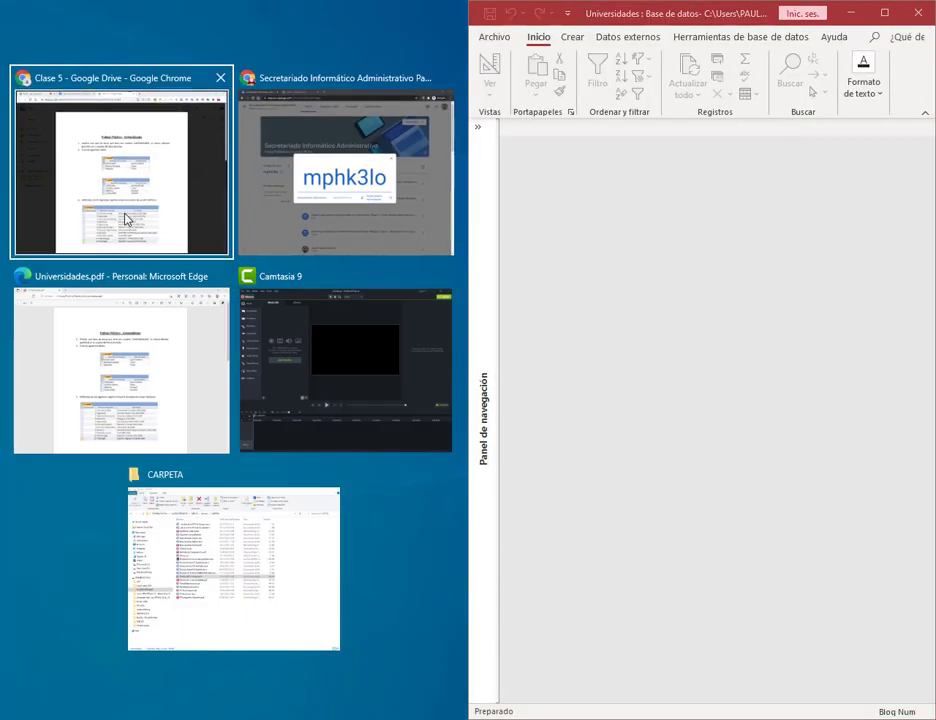
pyautogui.click(125, 217)
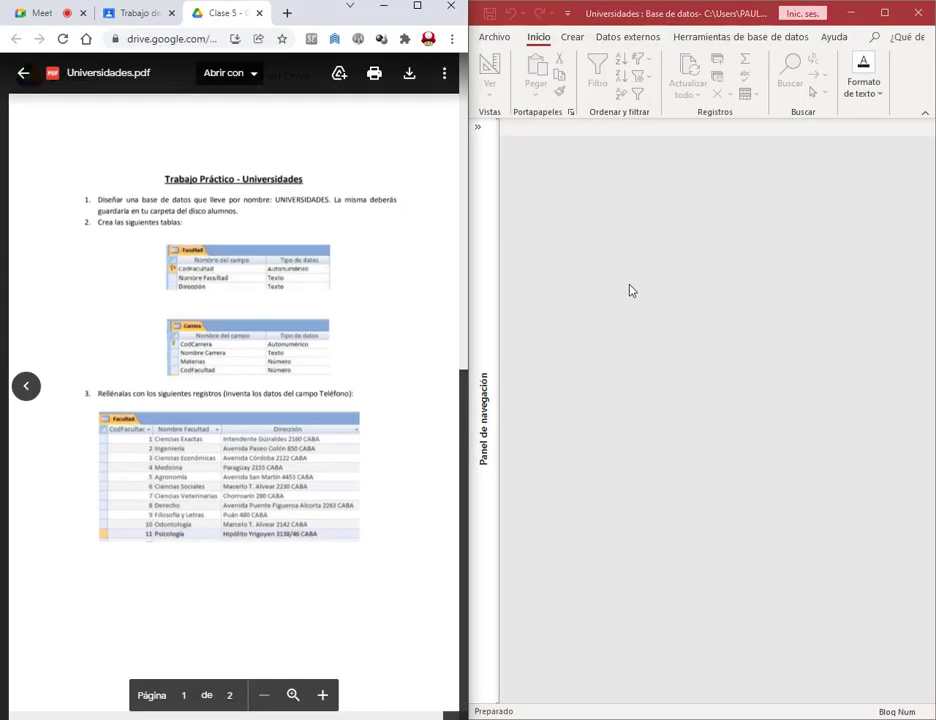
# Create a new table in Design view in the Universidades database.
pyautogui.click(574, 38)
pyautogui.click(589, 78)
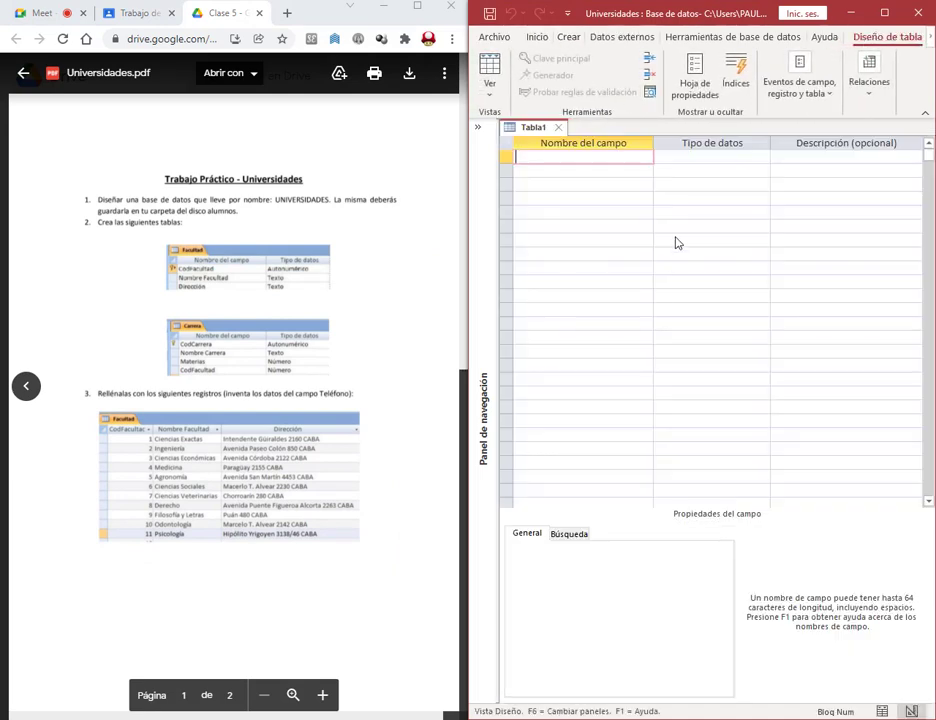
# Check the Meet call's chat for messages and return to the Universidades.pdf assignment.
pyautogui.click(35, 14)
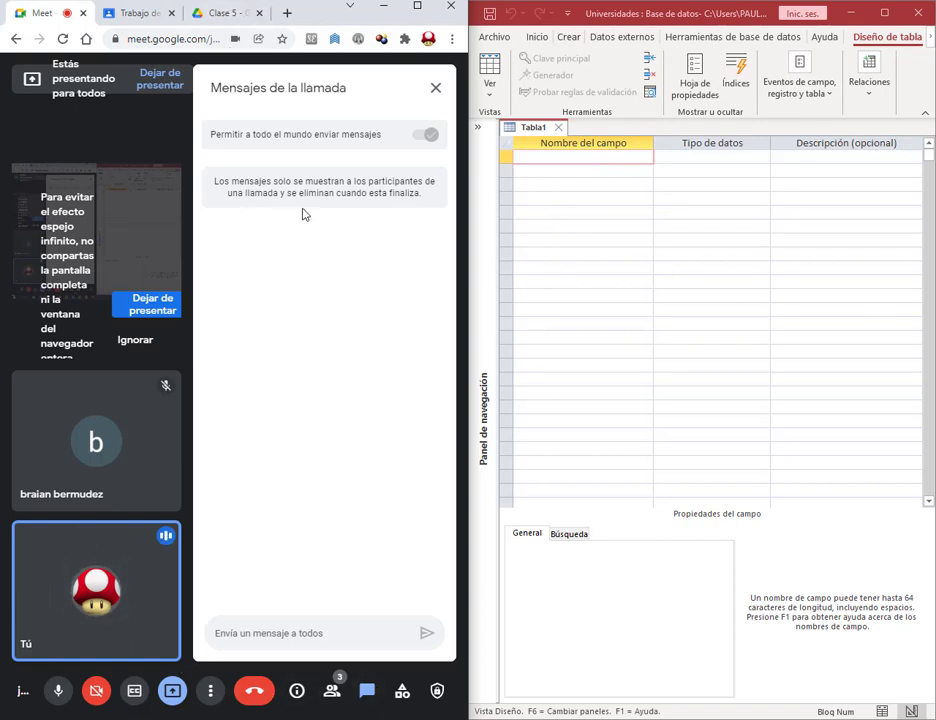
pyautogui.click(564, 160)
pyautogui.click(222, 13)
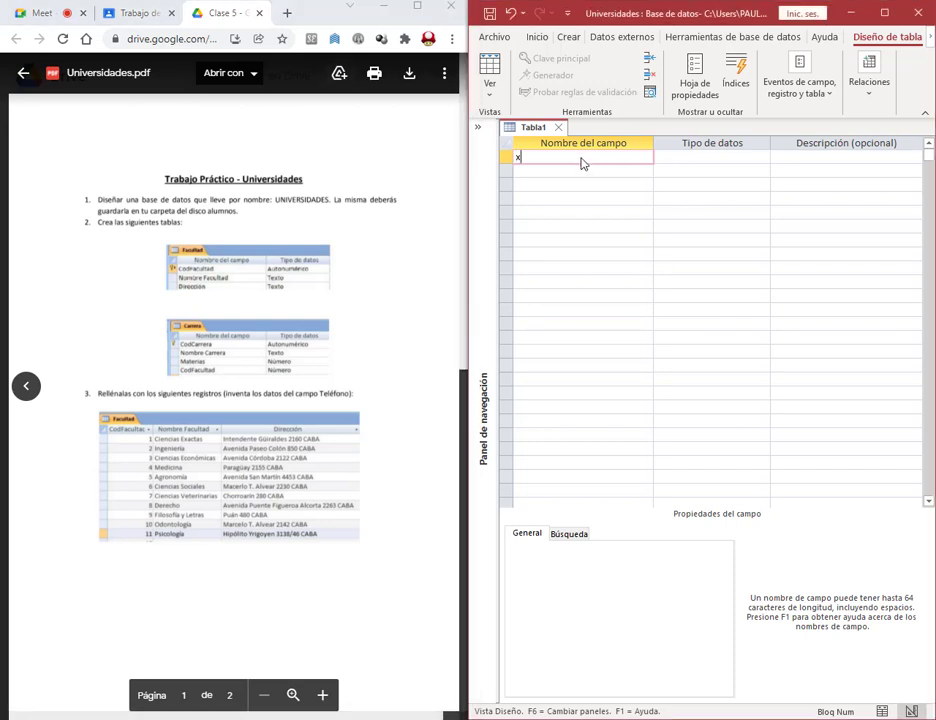
# Enter CodFacultad, NombreFacultad and Dirección as the table's three field names.
pyautogui.press('BackSpace')
pyautogui.write('CodFacultad')
pyautogui.press('Down')
pyautogui.write('Nom')
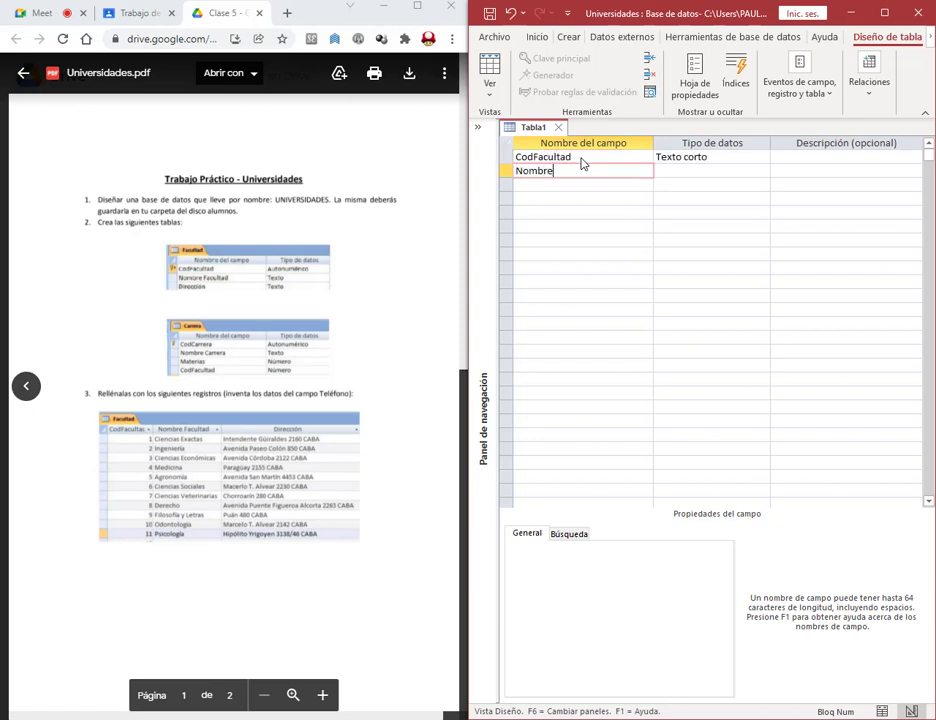
pyautogui.write('breFacultad')
pyautogui.press('Down')
pyautogui.write('D')
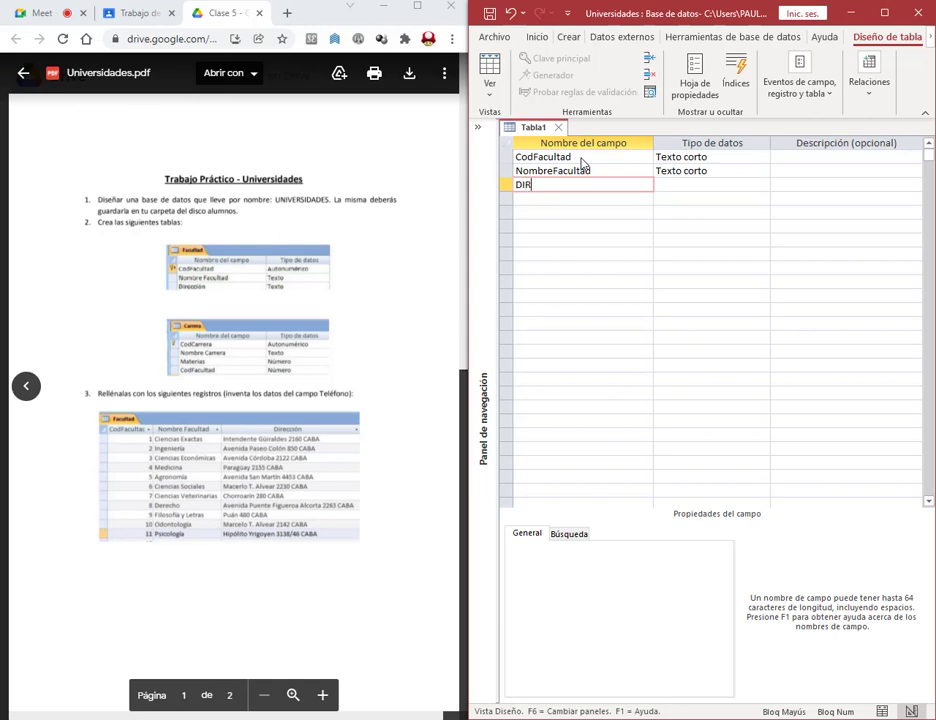
pyautogui.press('BackSpace')
pyautogui.press('BackSpace')
pyautogui.press('capslock')
# Set the CodFacultad field's data type to Autonumeración and make it the primary key.
pyautogui.click(762, 157)
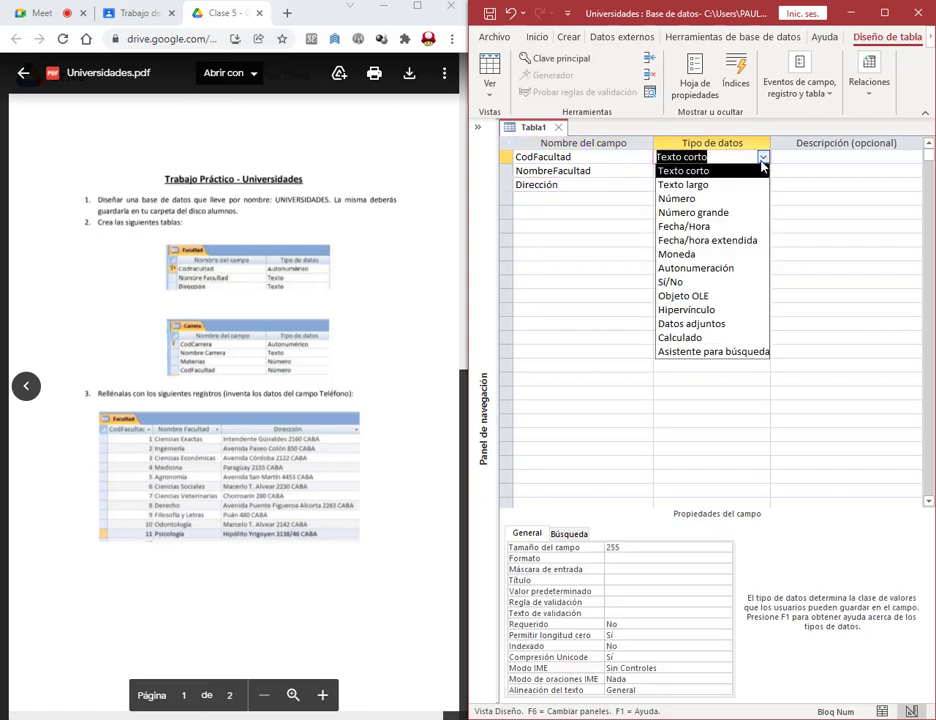
pyautogui.click(710, 279)
pyautogui.click(580, 157)
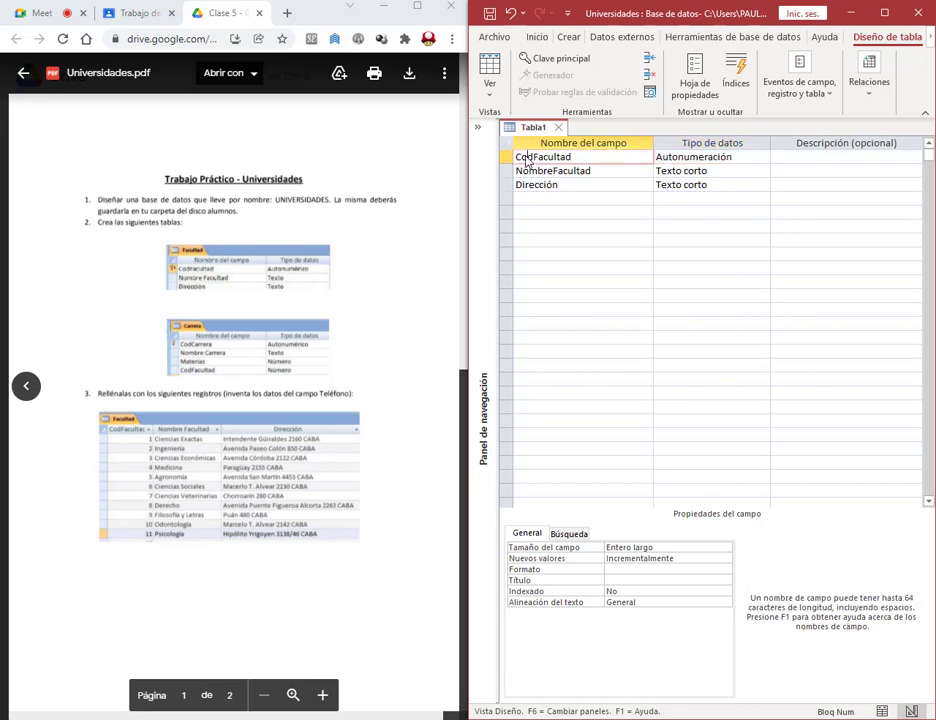
pyautogui.click(556, 62)
# Save the table under the name Facultad.
pyautogui.click(490, 15)
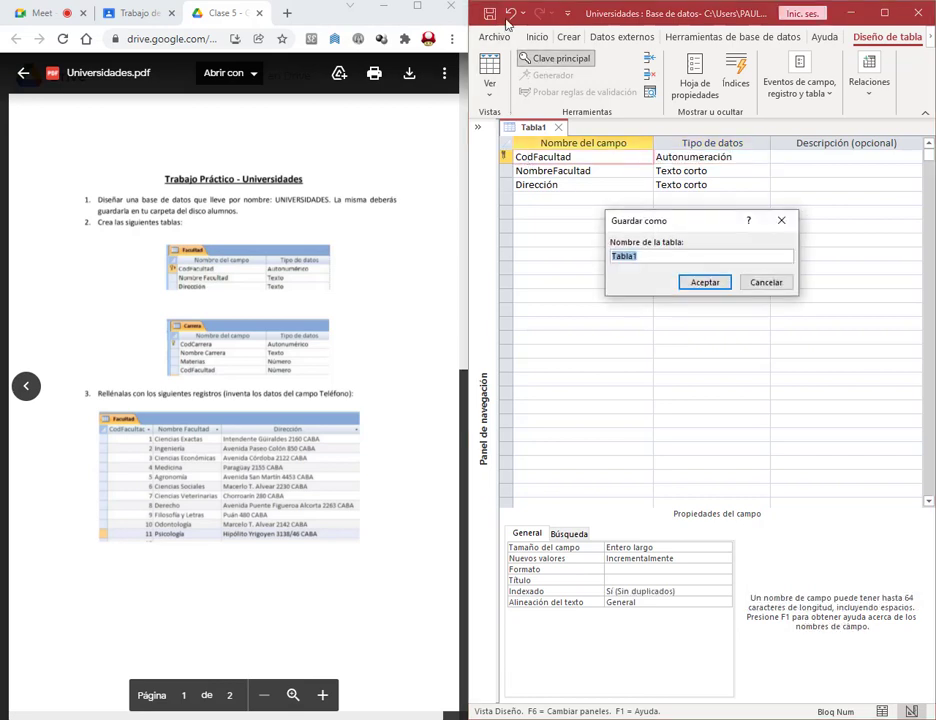
pyautogui.write('Facultad')
pyautogui.press('Return')
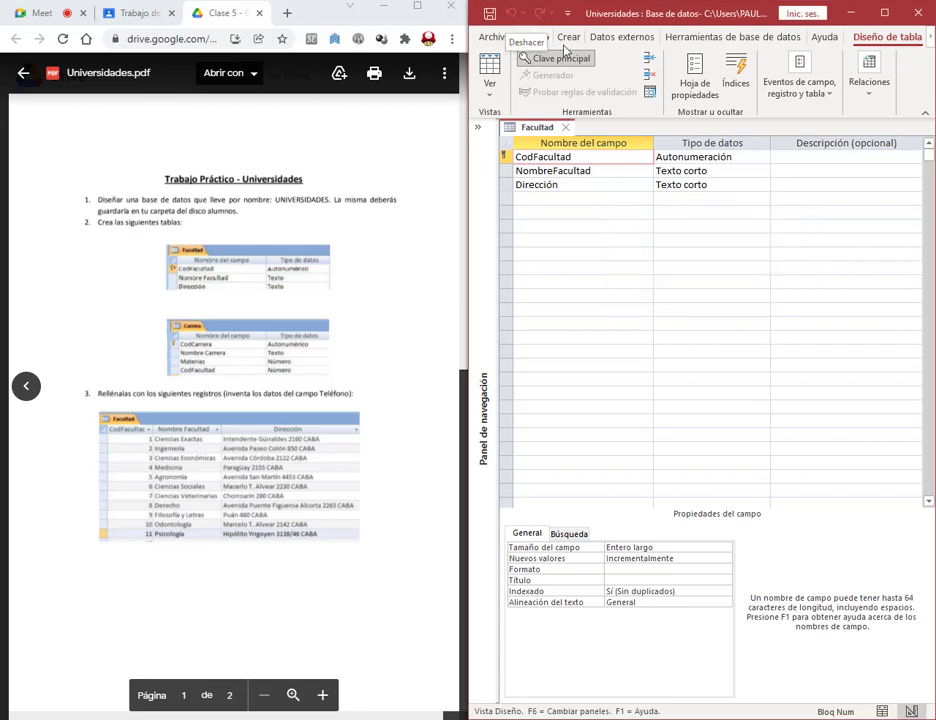
# Close the Facultad table and start a new table in design view with CodCarrera as its first field.
pyautogui.click(569, 126)
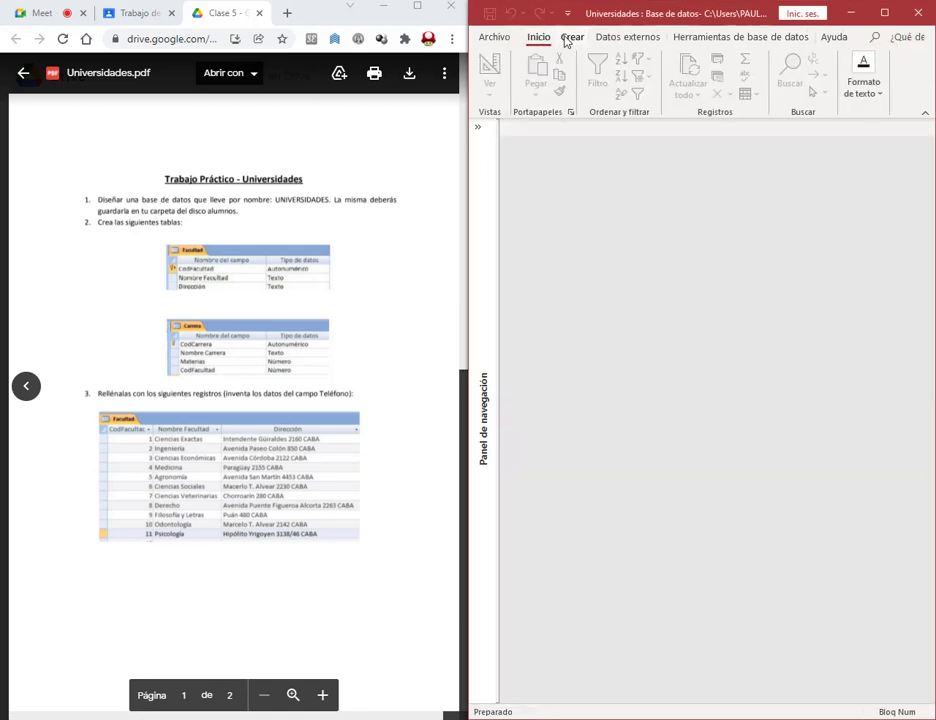
pyautogui.click(572, 37)
pyautogui.click(557, 78)
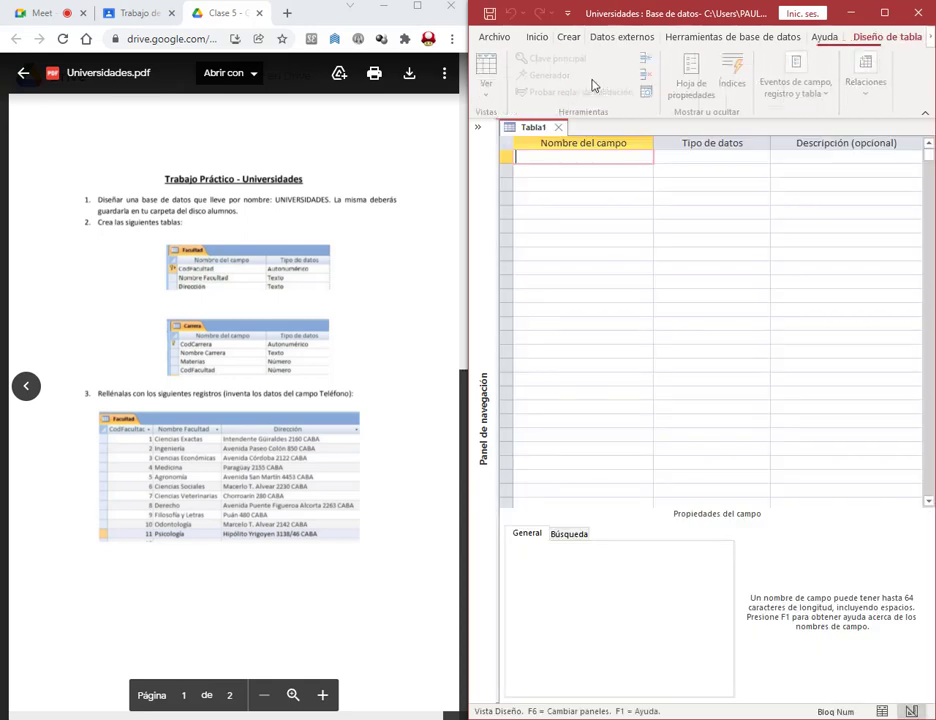
pyautogui.write('Cod')
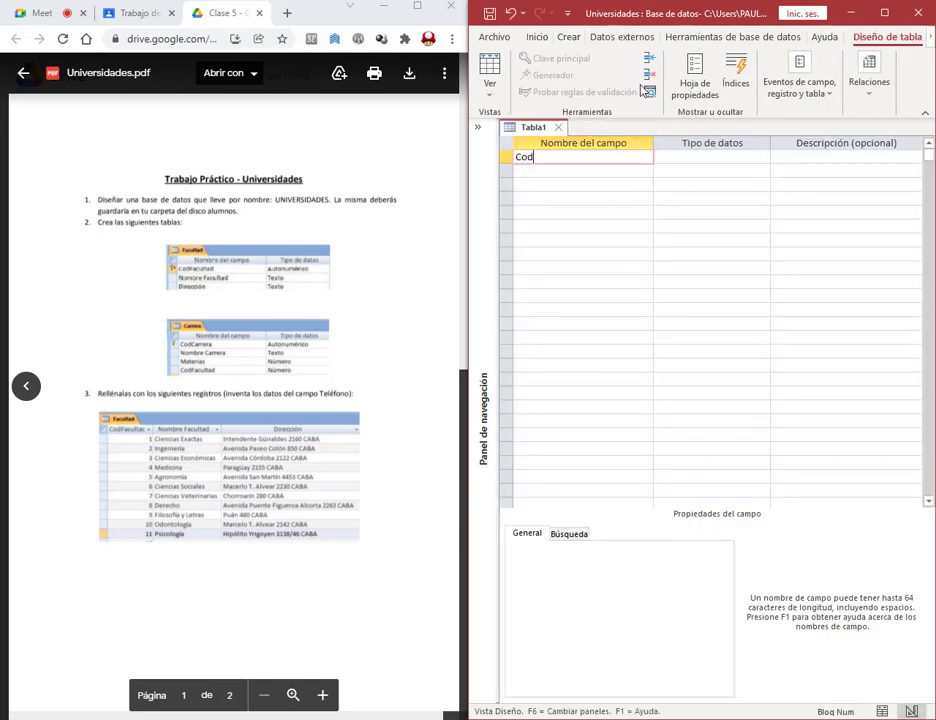
pyautogui.write('Carrera')
pyautogui.press('Tab')
pyautogui.press('Tab')
pyautogui.press('Tab')
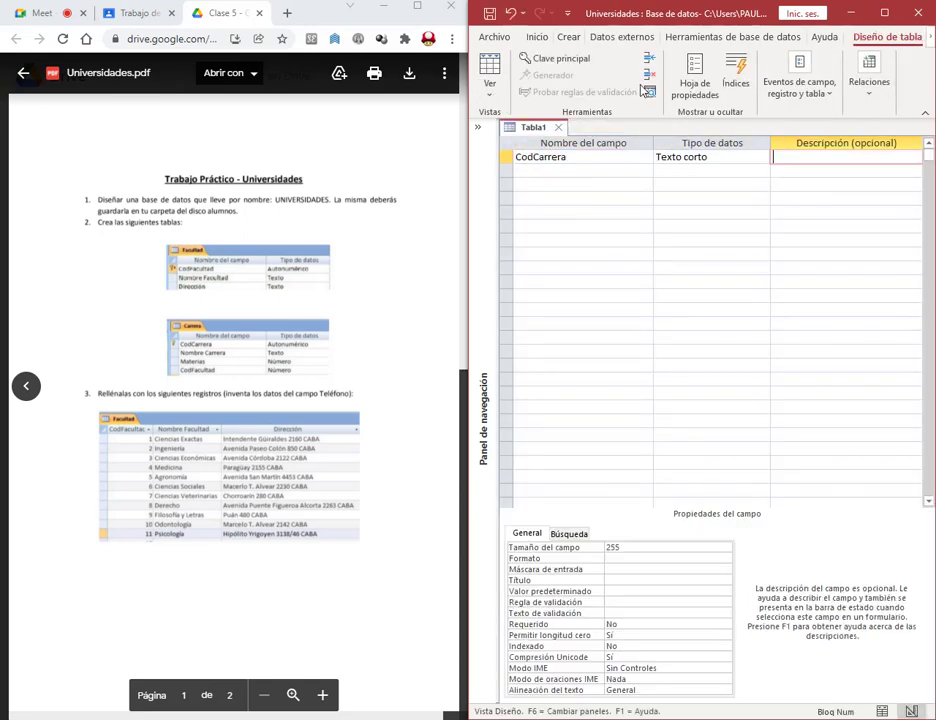
# Add NombreCarrera as the second field, keeping the Texto corto data type.
pyautogui.press('capslock')
pyautogui.write('N')
pyautogui.press('capslock')
pyautogui.write('ombreC')
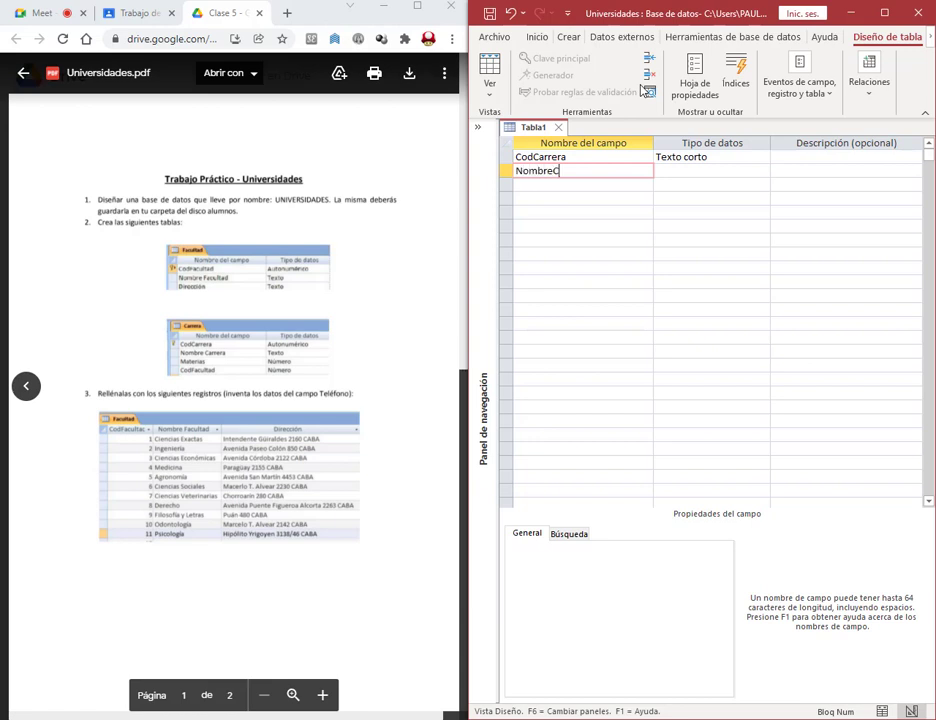
pyautogui.write('arrera')
pyautogui.press('Tab')
pyautogui.press('Tab')
pyautogui.press('Tab')
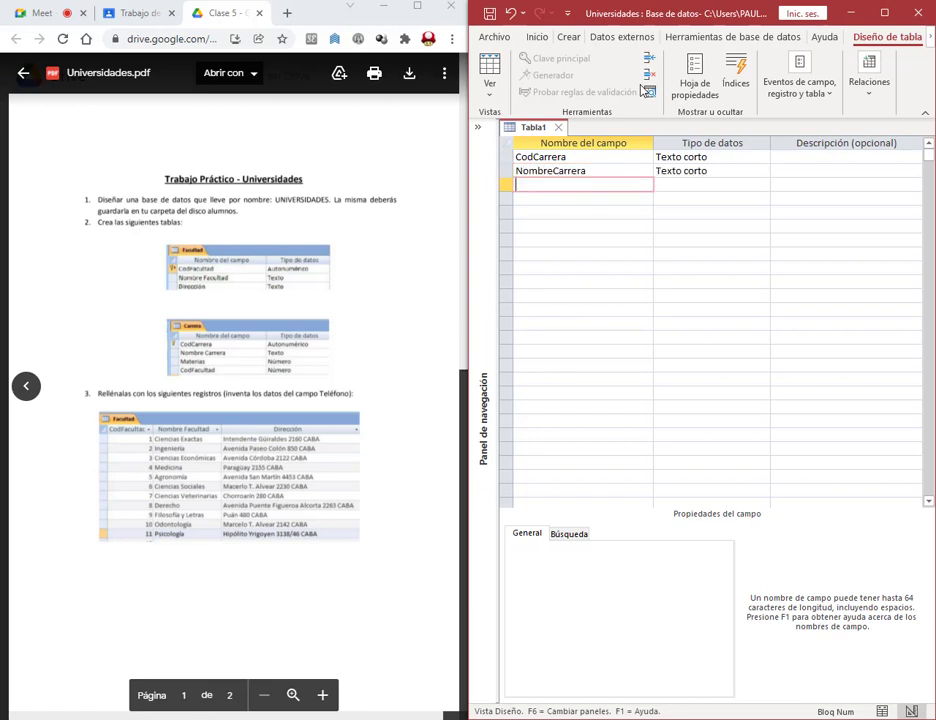
# Add Materias and CodFacultad as the table's third and fourth fields.
pyautogui.write('Materias')
pyautogui.press('Tab')
pyautogui.press('Tab')
pyautogui.press('Tab')
pyautogui.press('capslock')
pyautogui.write('C')
pyautogui.press('capslock')
pyautogui.write('odFacultad')
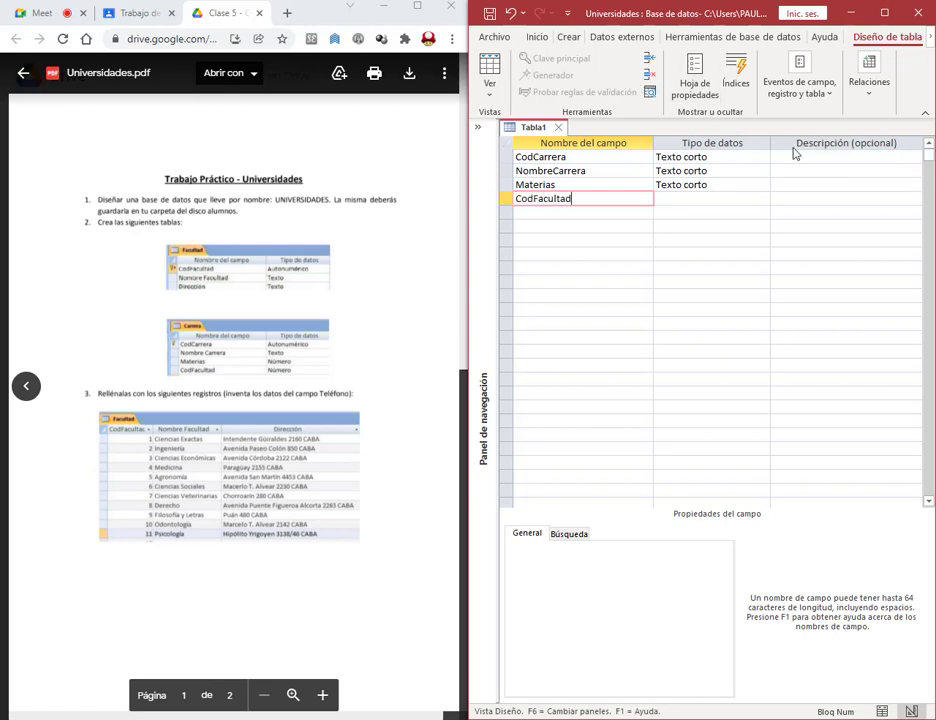
# Set CodCarrera to Autonumeración and both Materias and CodFacultad to Número, and make CodCarrera the primary key.
pyautogui.click(760, 158)
pyautogui.click(725, 268)
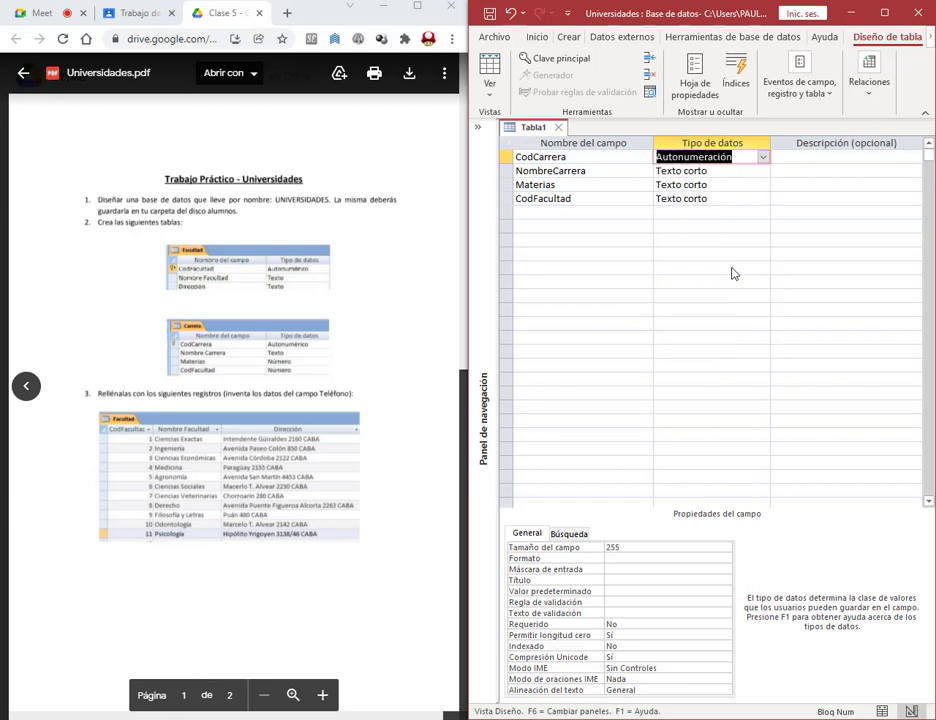
pyautogui.click(761, 186)
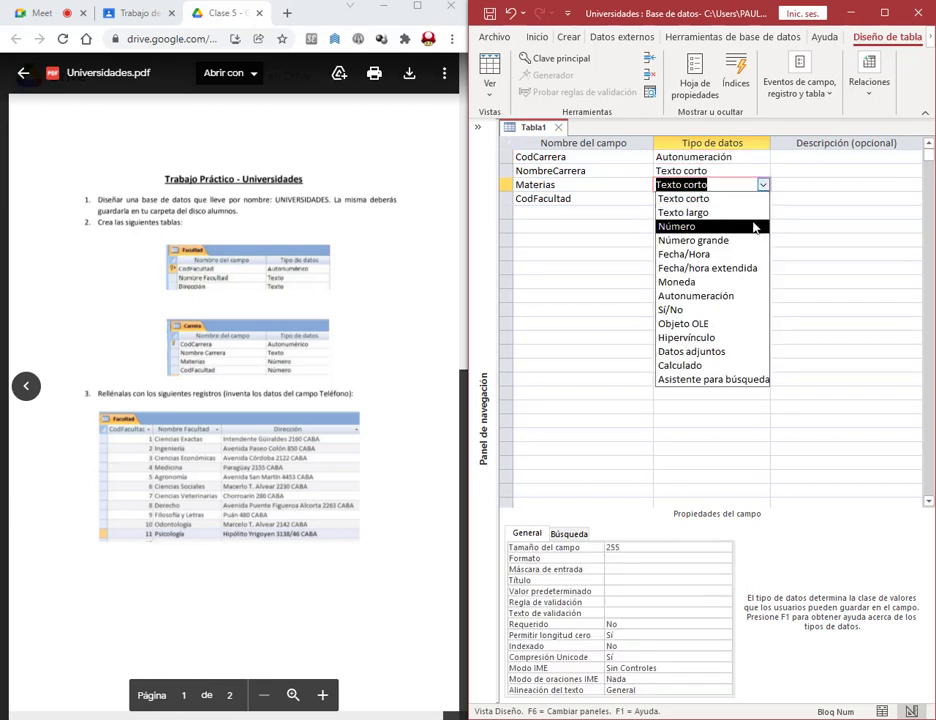
pyautogui.click(755, 227)
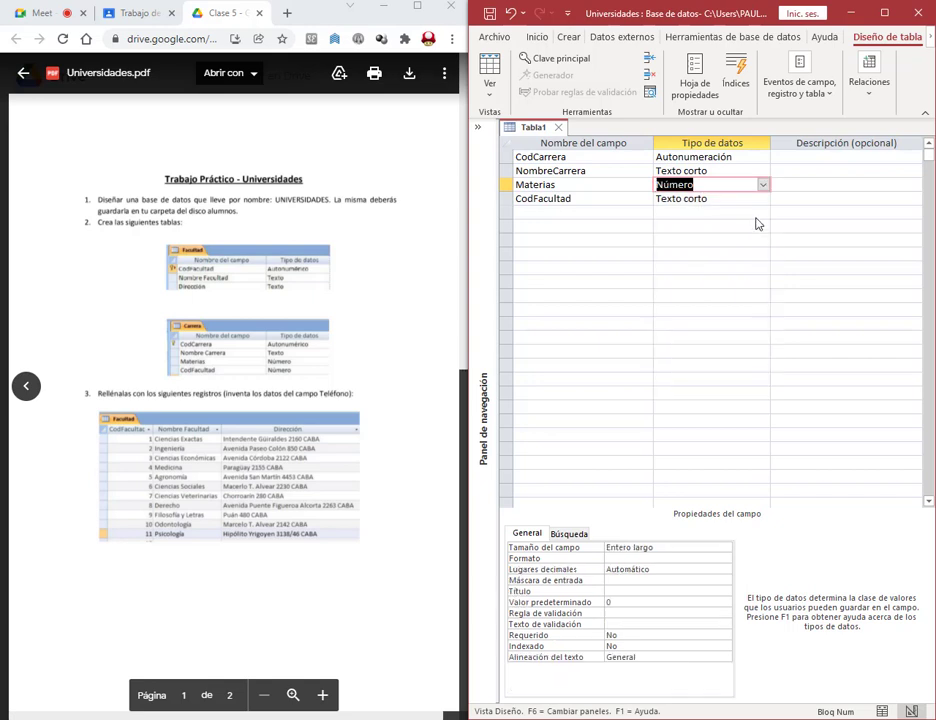
pyautogui.click(763, 198)
pyautogui.click(705, 240)
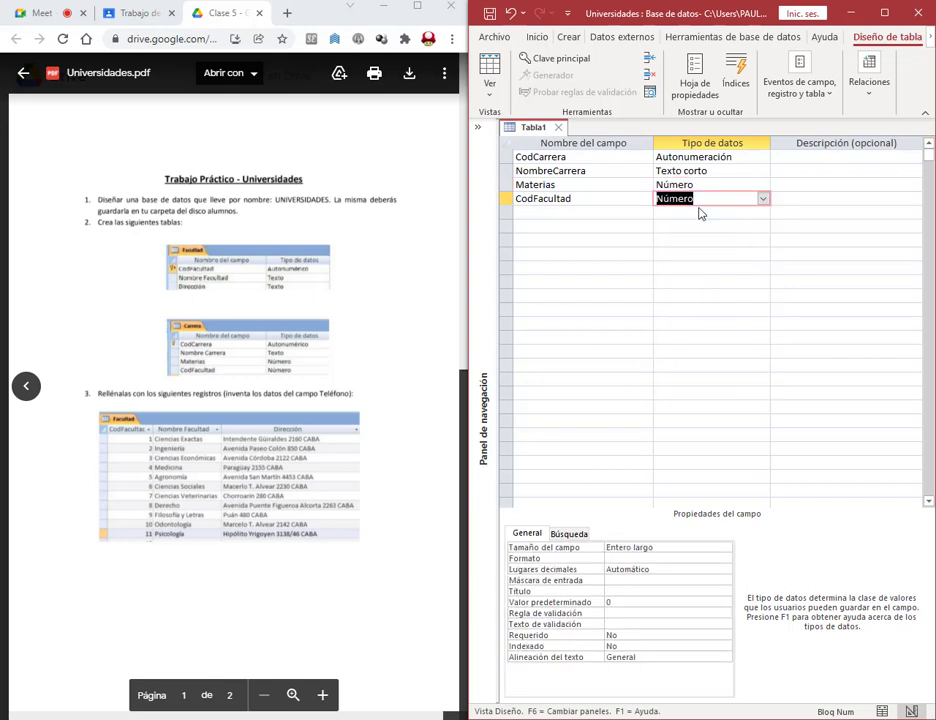
pyautogui.click(540, 157)
pyautogui.click(550, 59)
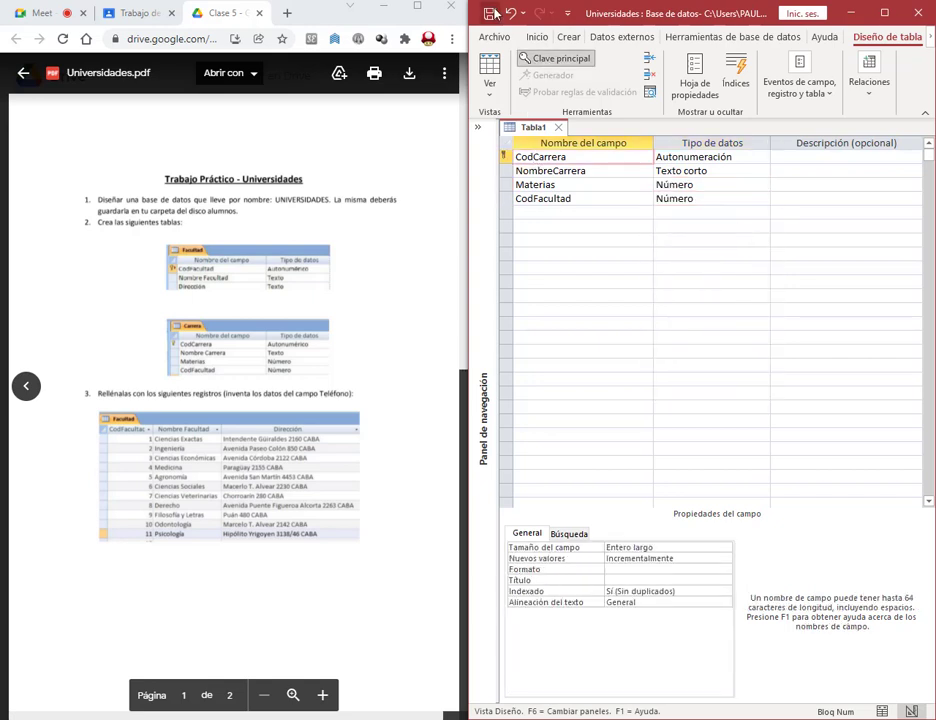
# Save the table under the name Carrera and close it.
pyautogui.click(489, 13)
pyautogui.write('C')
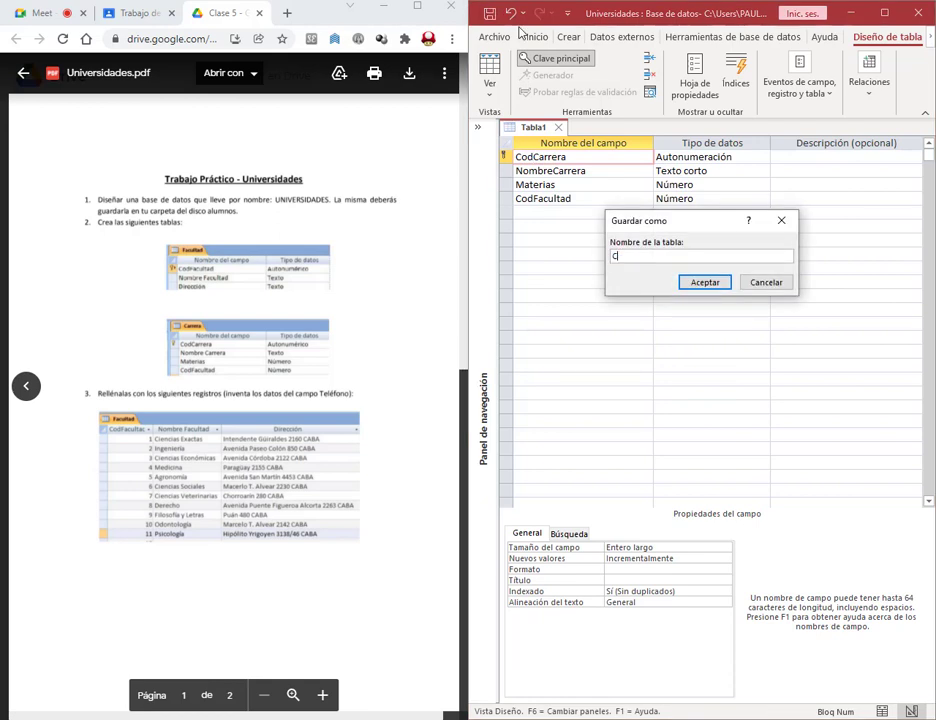
pyautogui.write('arrera')
pyautogui.press('Return')
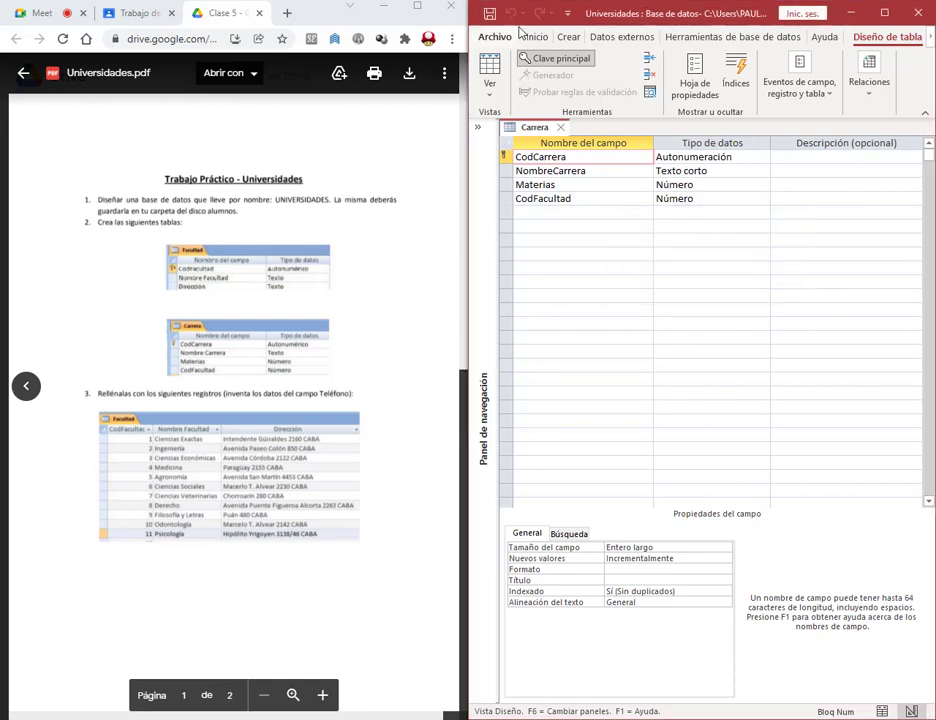
pyautogui.click(561, 127)
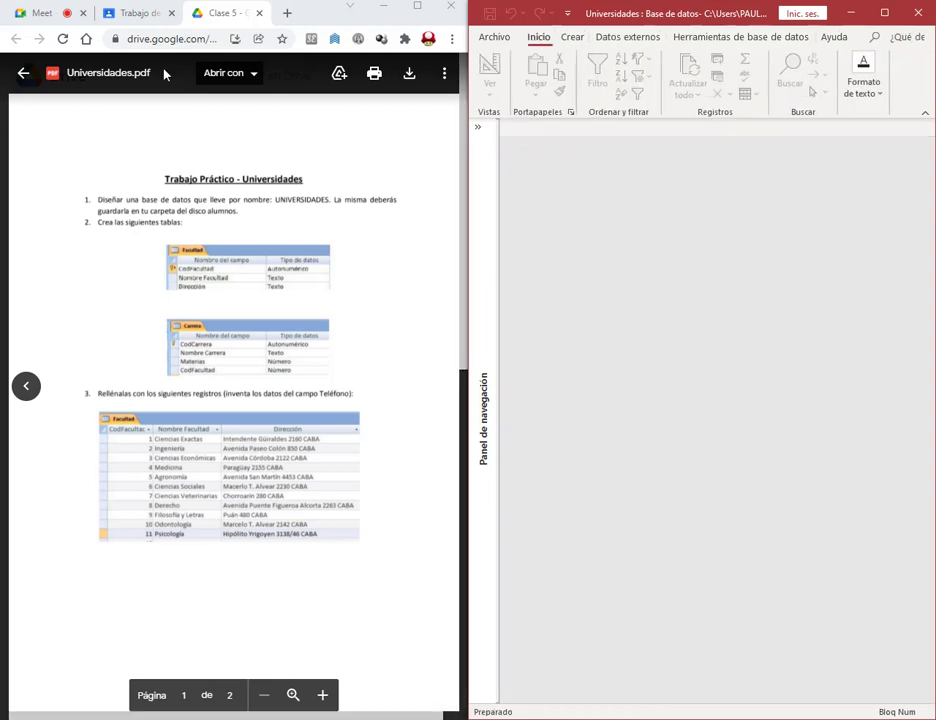
# Check the Meet call's chat for messages and review the Universidades.pdf assignment in a maximized browser window.
pyautogui.click(44, 15)
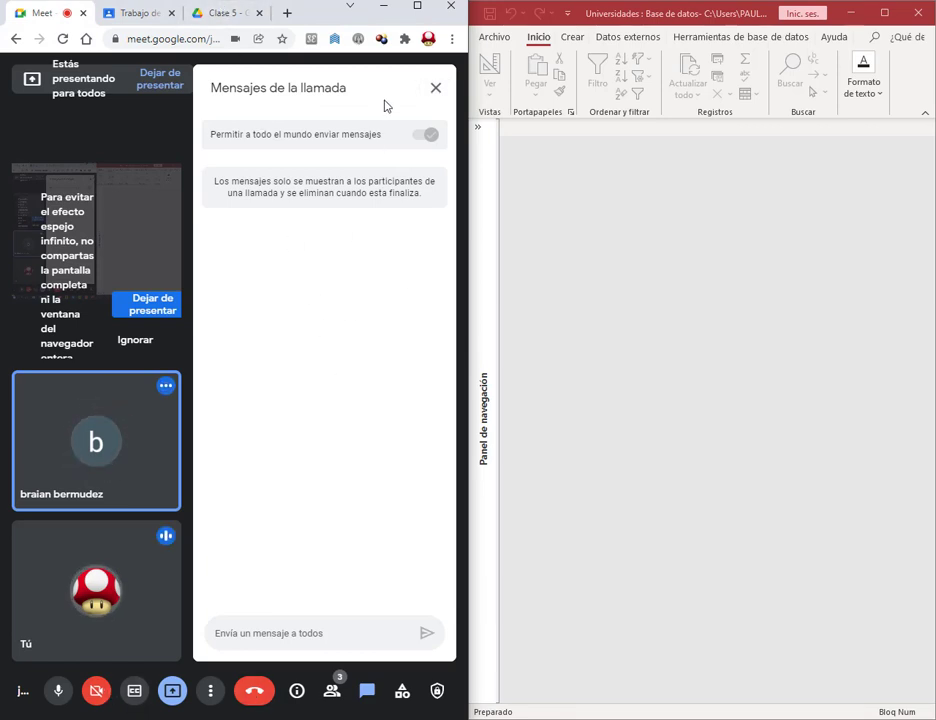
pyautogui.click(213, 8)
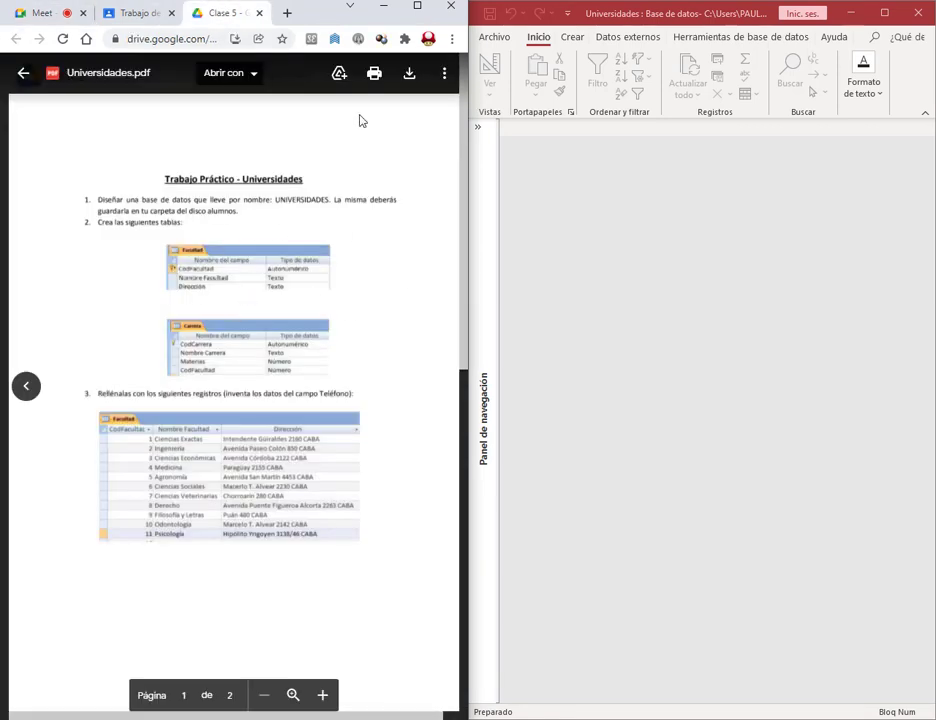
pyautogui.click(412, 10)
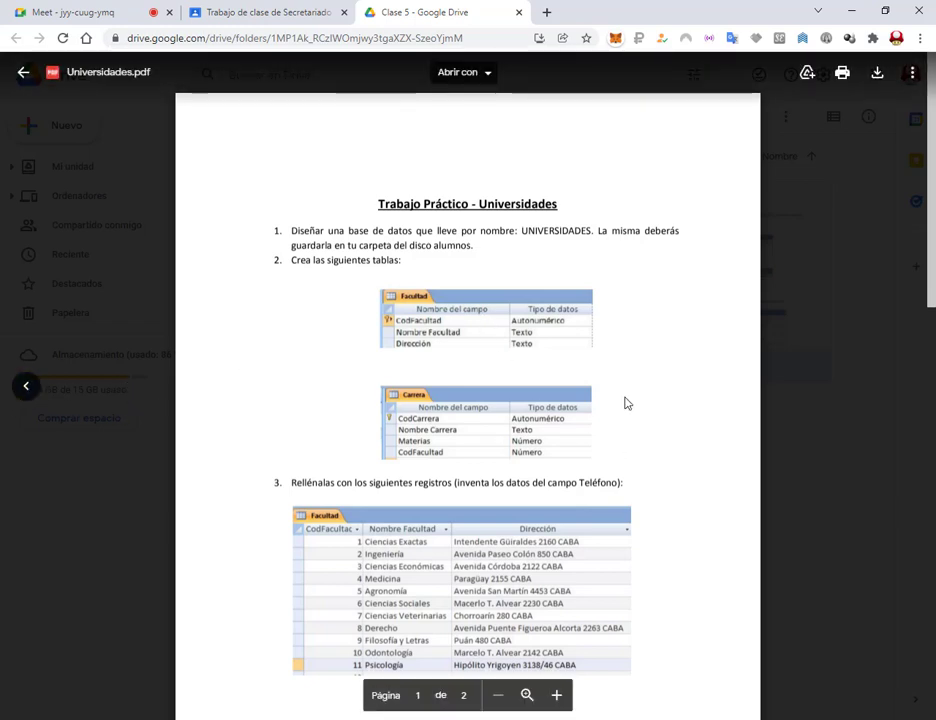
pyautogui.scroll(-3, 655, 396)
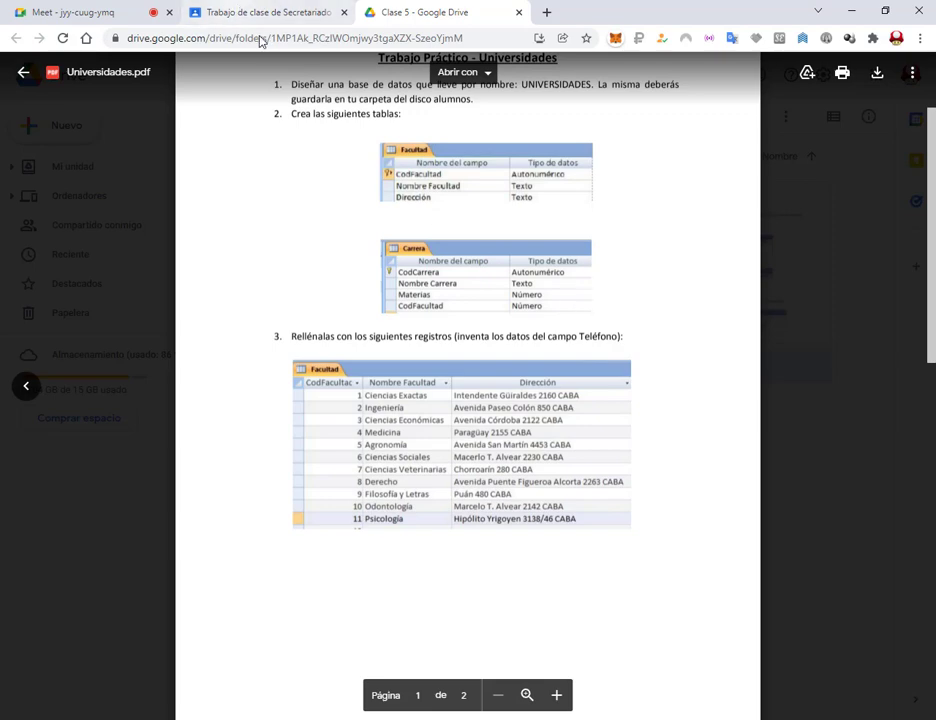
# Open Instituto de Computación.pdf from the Clase 5 folder and examine the Estudiantes table's fields, checking the Meet chat as well.
pyautogui.click(813, 228)
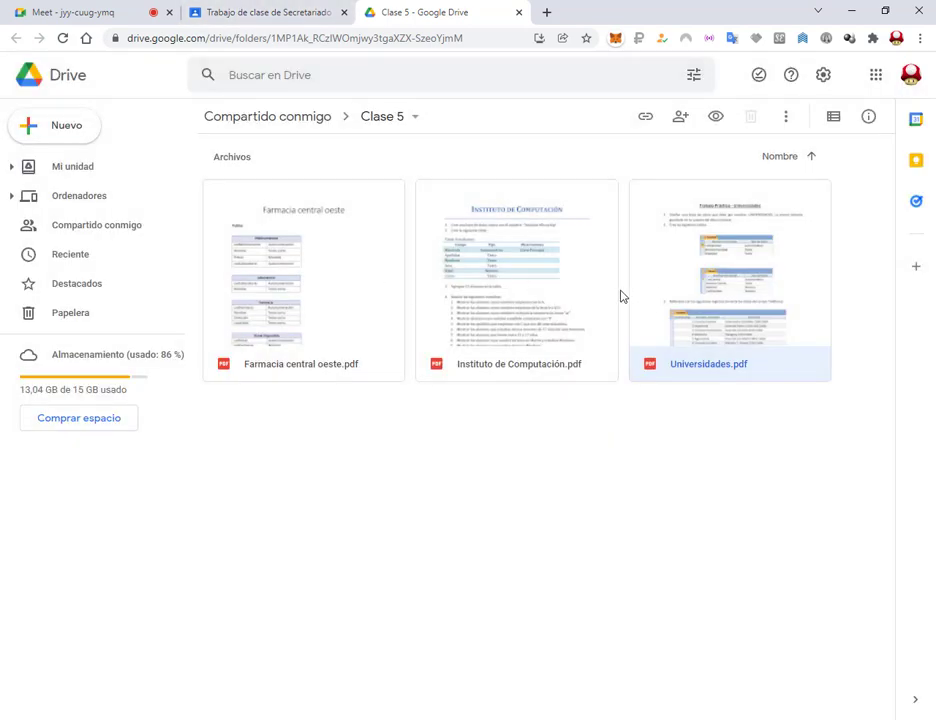
pyautogui.doubleClick(579, 278)
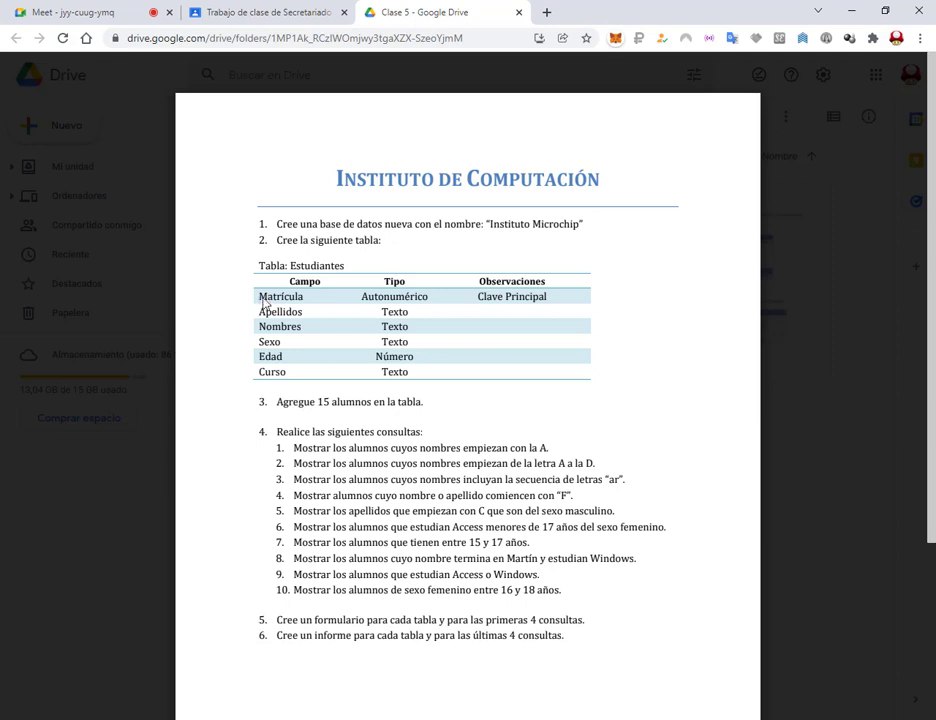
pyautogui.moveTo(260, 299); pyautogui.dragTo(297, 301)
pyautogui.click(286, 246)
pyautogui.click(147, 8)
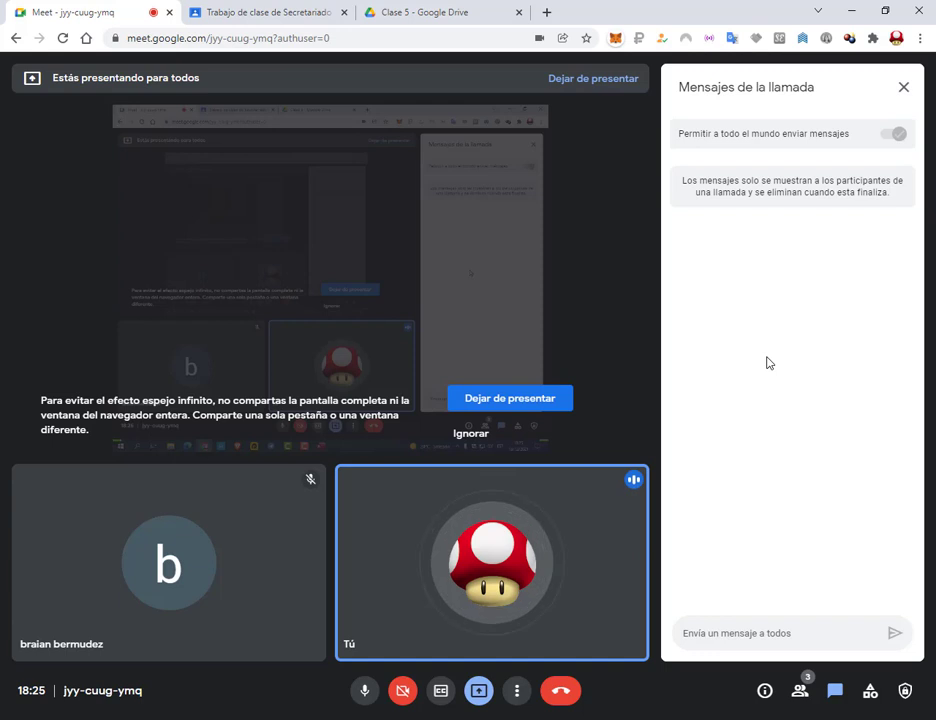
pyautogui.click(478, 10)
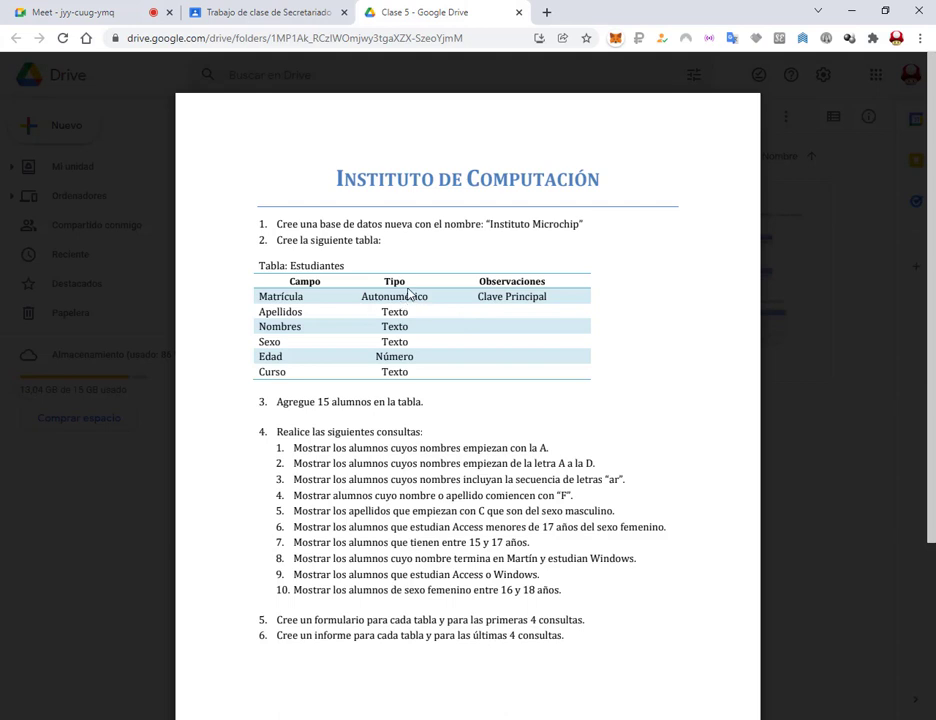
# Check the Meet call, switch to the Universidades database in Access and expand the list of its tables.
pyautogui.click(95, 12)
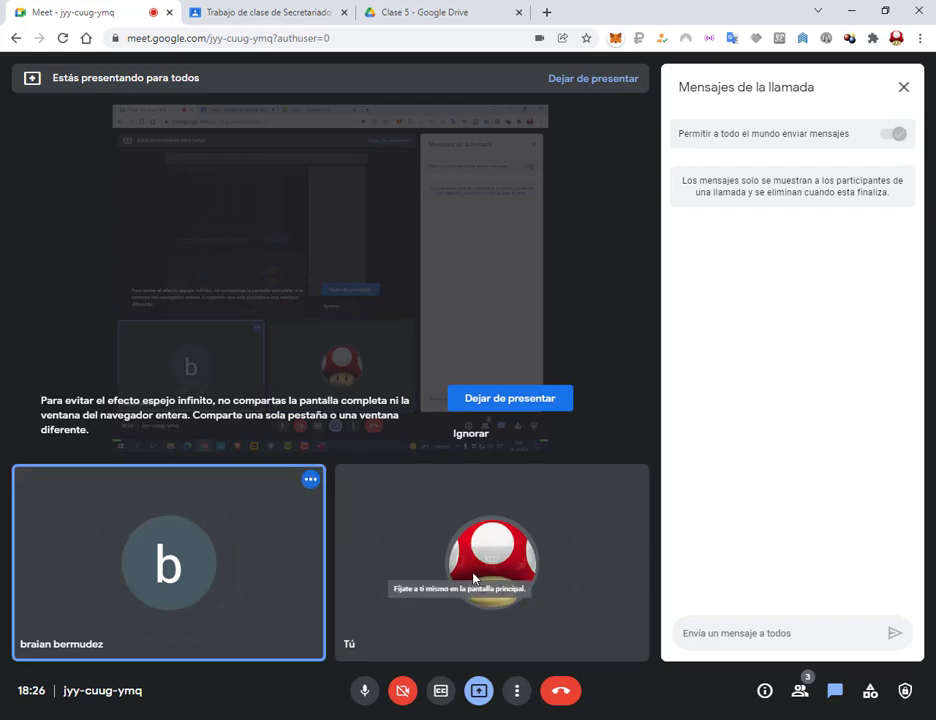
pyautogui.hotkey('alt', 'Tab')
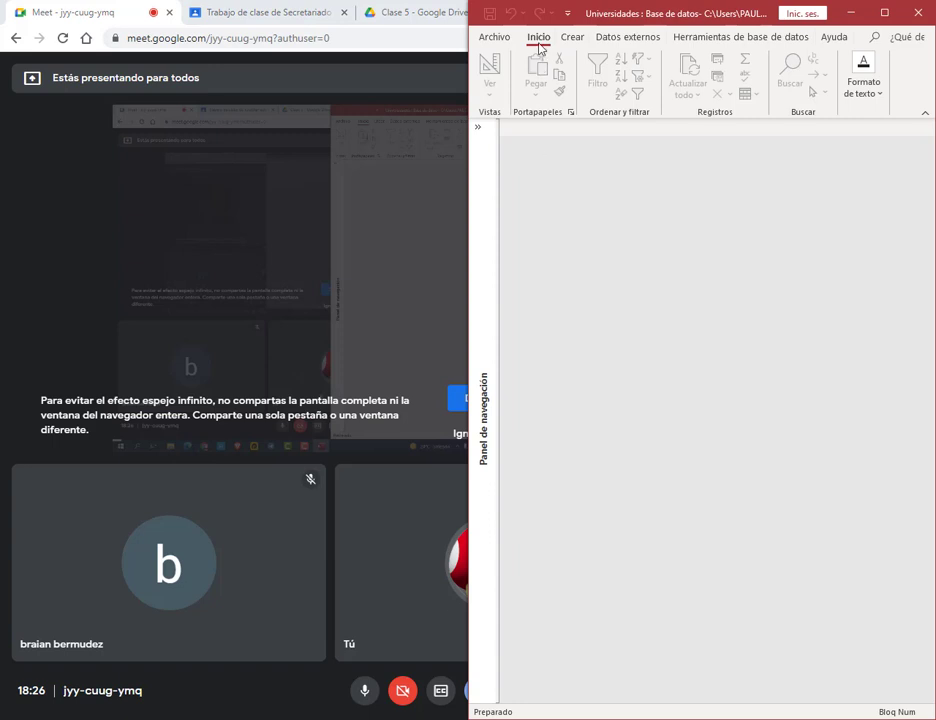
pyautogui.click(479, 128)
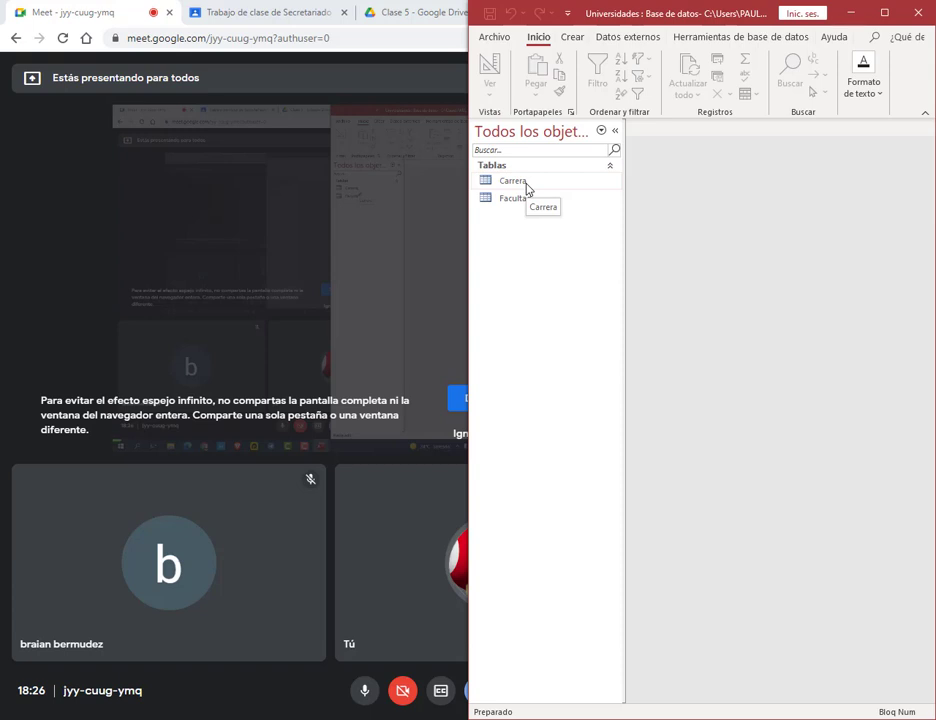
# Stop presenting the screen in the Meet call and switch back to Access.
pyautogui.click(98, 10)
pyautogui.click(540, 644)
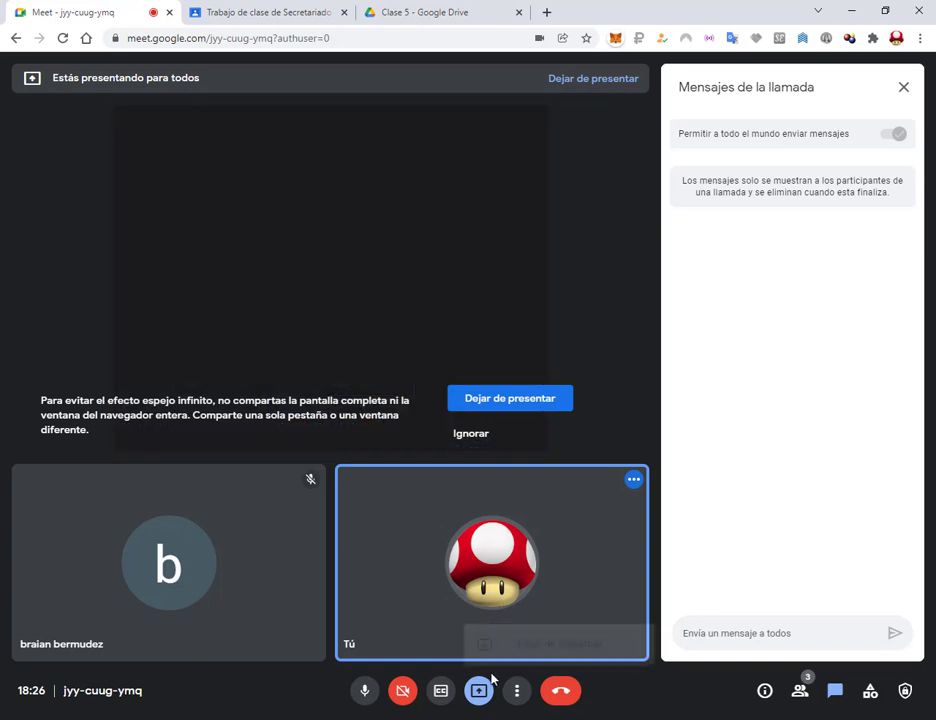
pyautogui.hotkey('alt', 'Tab')
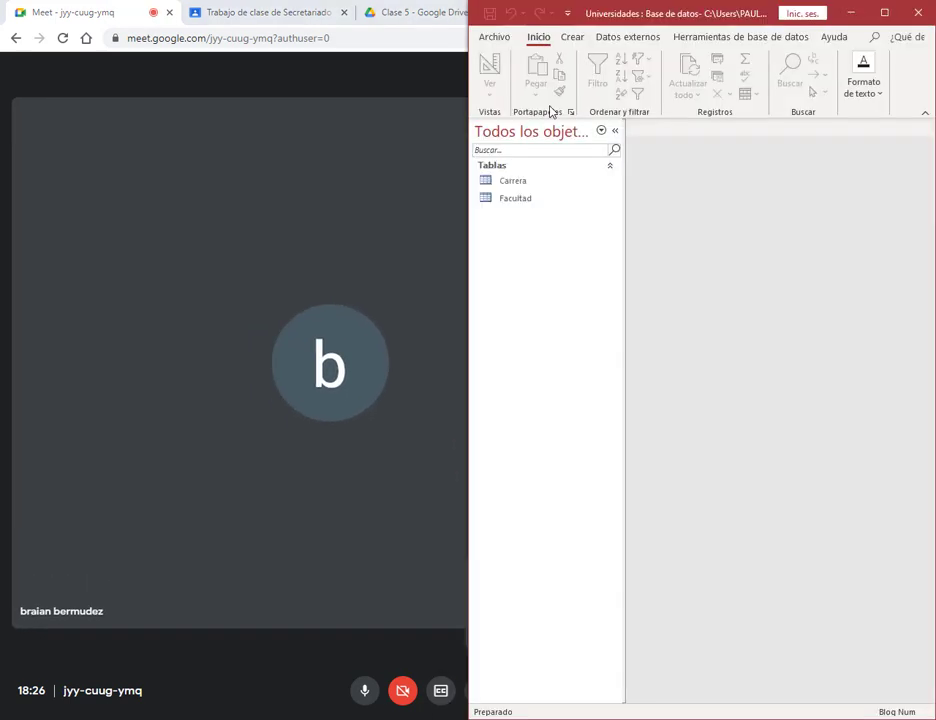
# Start a new blank database and open its file name for editing.
pyautogui.click(495, 37)
pyautogui.click(641, 142)
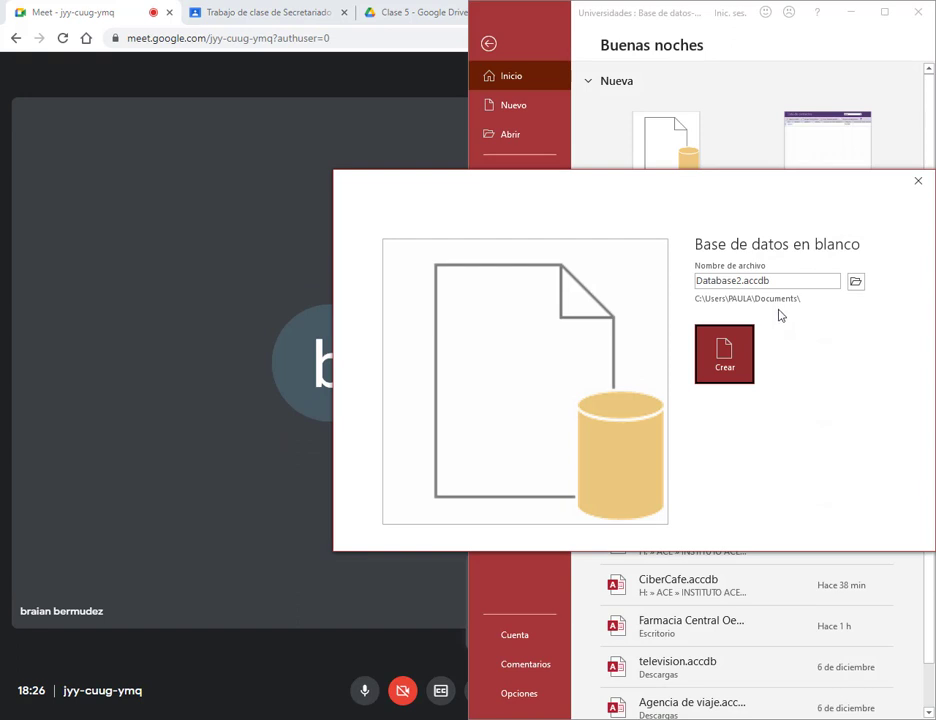
pyautogui.doubleClick(779, 290)
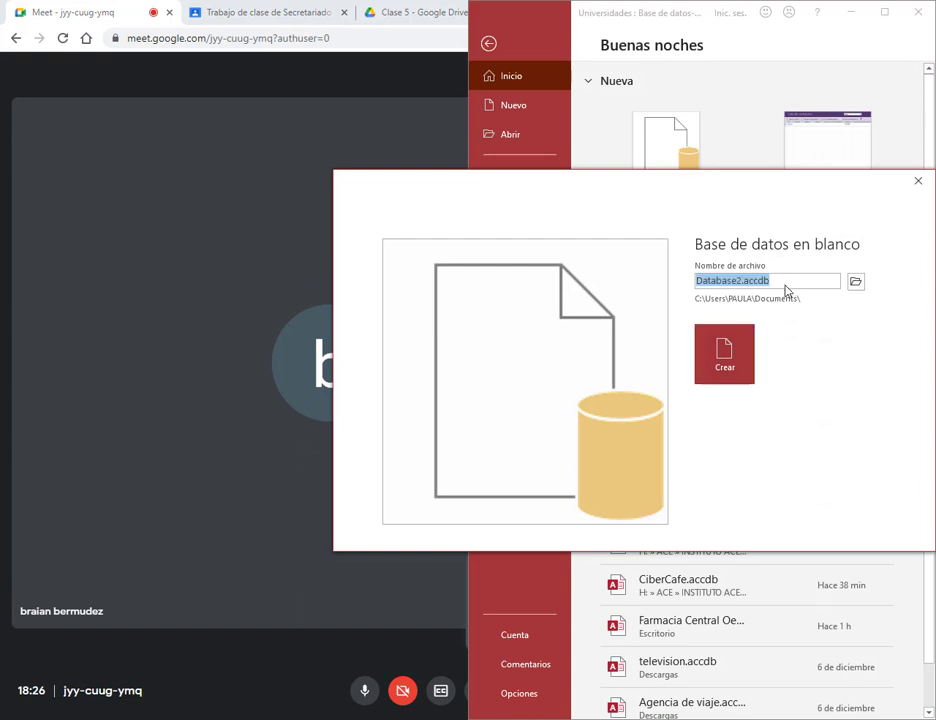
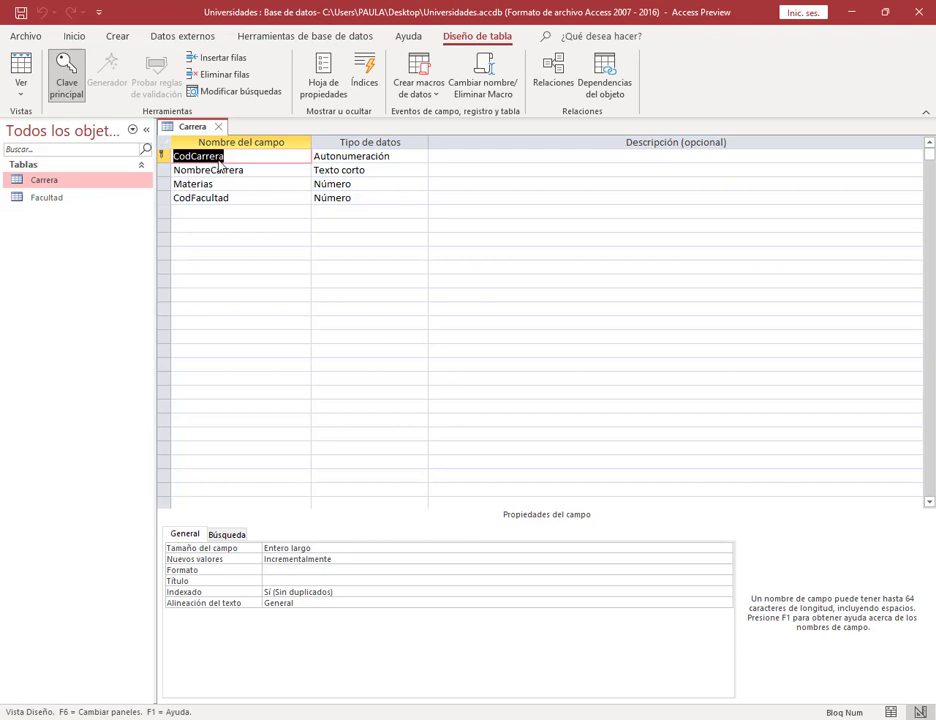
# Compare the Facultad table's design with the specification in Universidades.pdf, and close the table.
pyautogui.rightClick(57, 198)
pyautogui.click(71, 226)
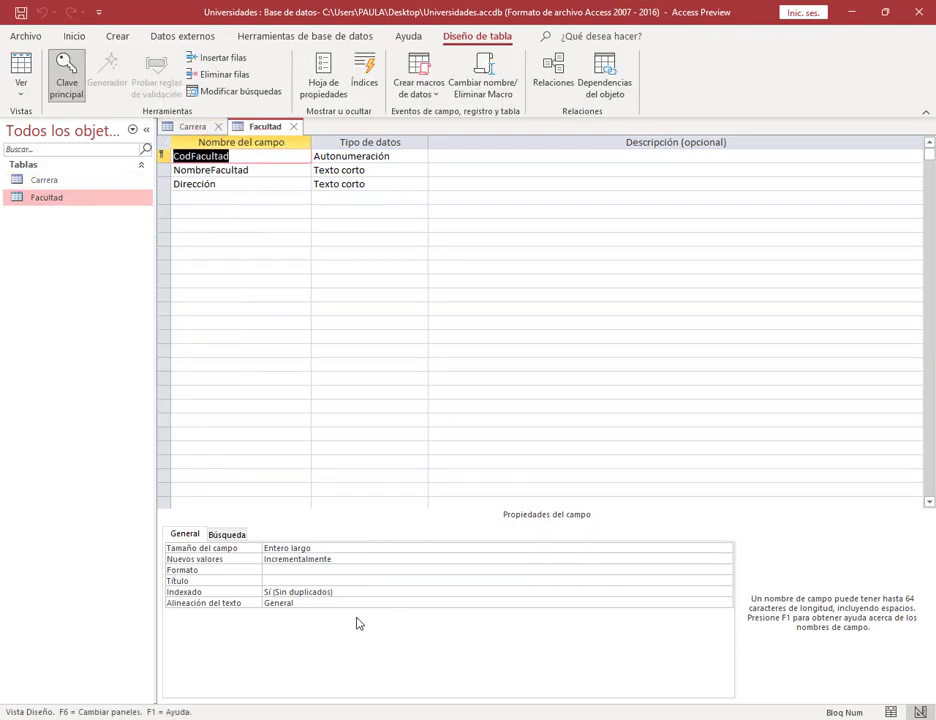
pyautogui.hotkey('alt', 'Tab')
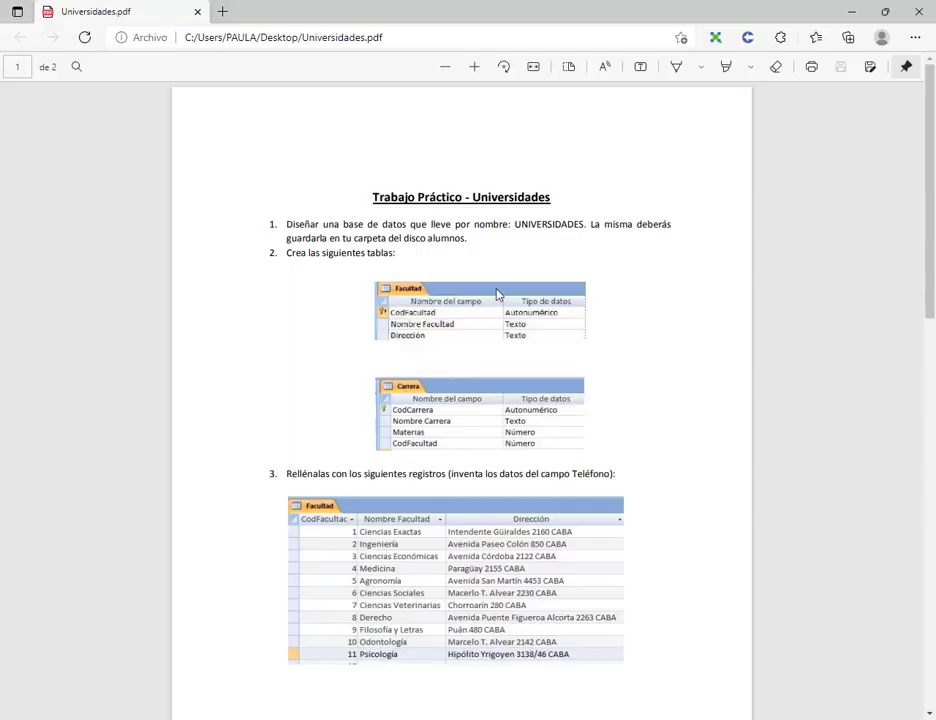
pyautogui.scroll(-1, 497, 293)
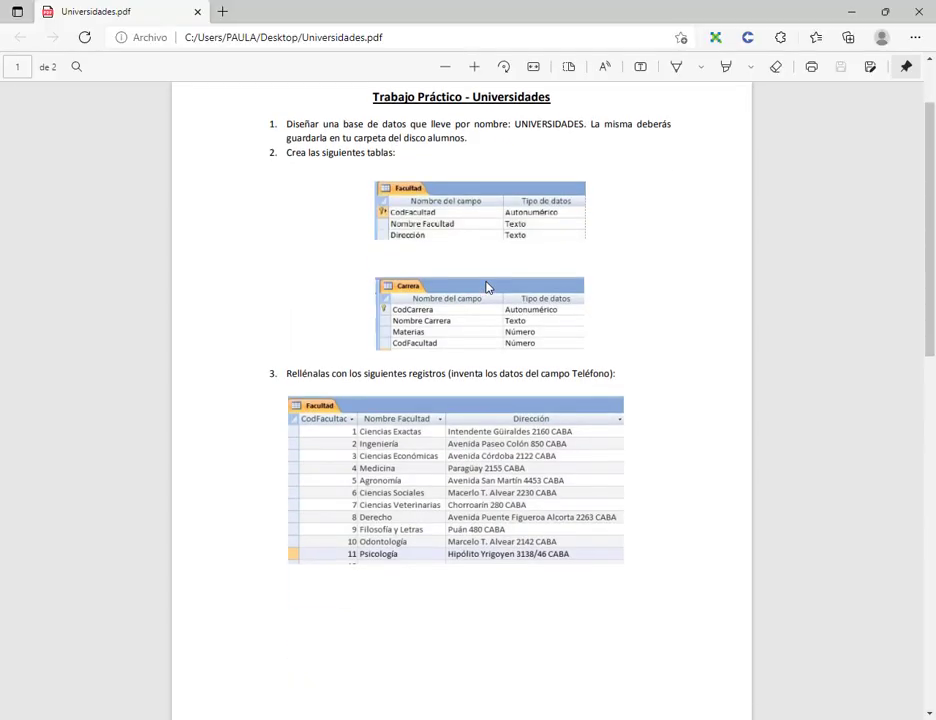
pyautogui.click(855, 13)
pyautogui.click(295, 128)
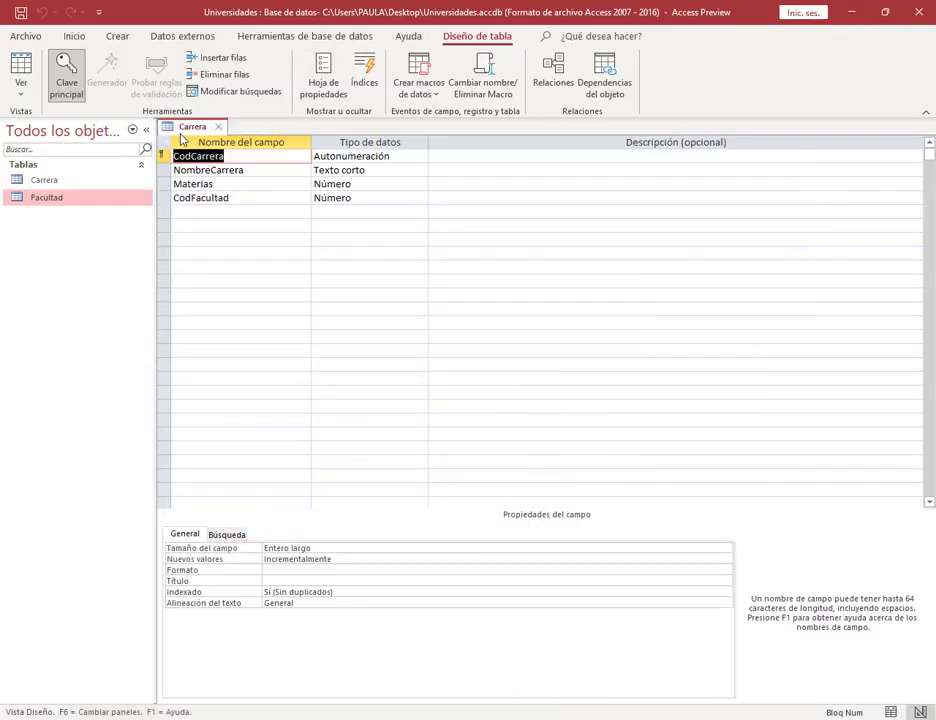
# Start the lookup wizard for the Carrera table's CodFacultad field and take its values from the Facultad table.
pyautogui.click(418, 198)
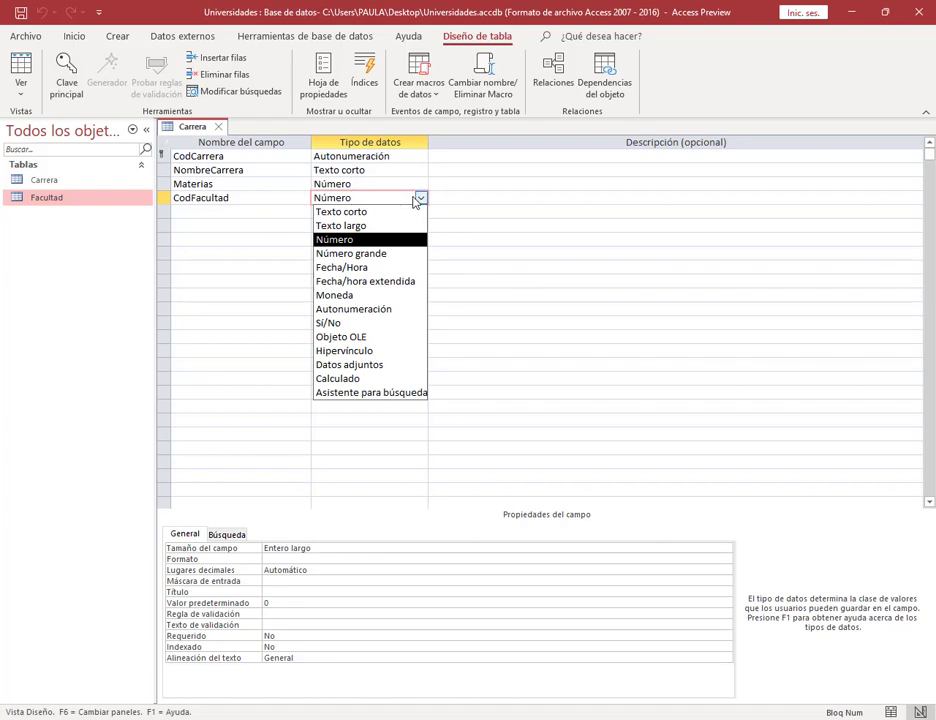
pyautogui.click(403, 393)
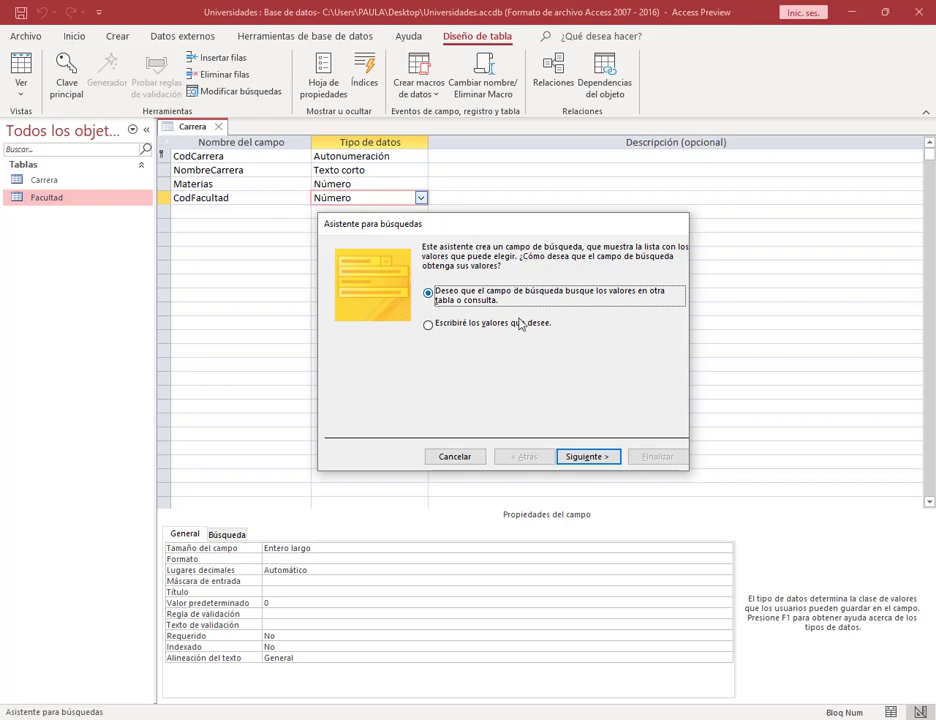
pyautogui.click(586, 458)
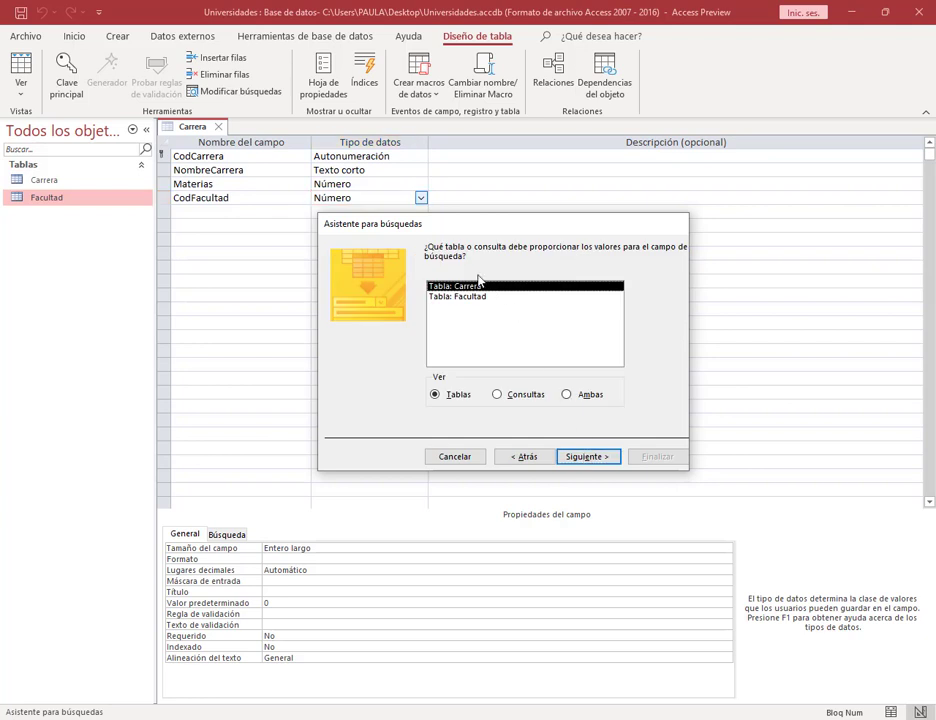
pyautogui.moveTo(476, 230); pyautogui.dragTo(448, 248)
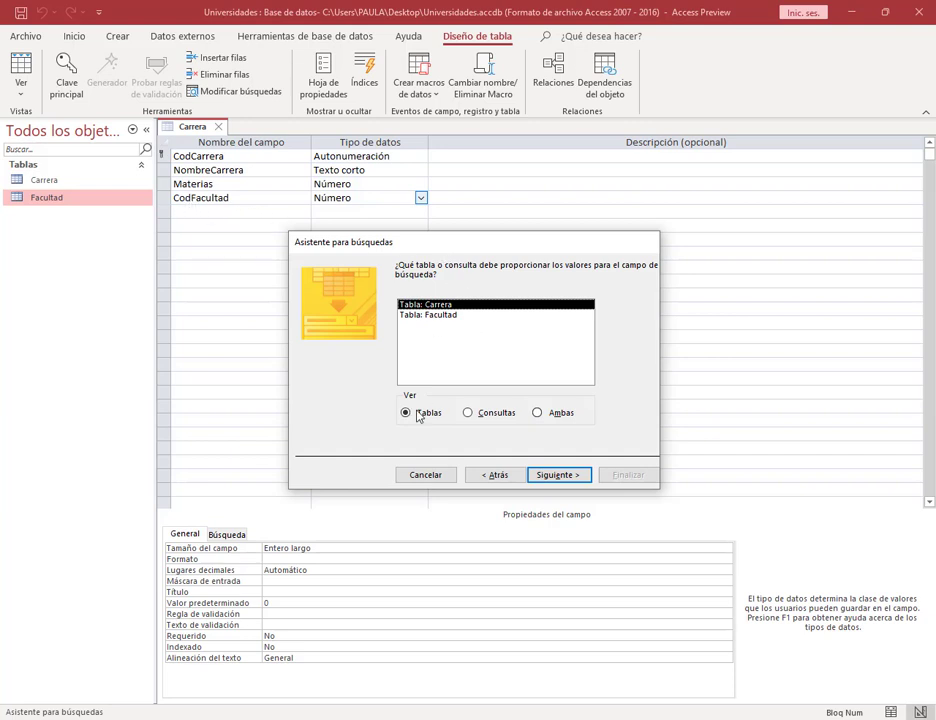
pyautogui.click(437, 315)
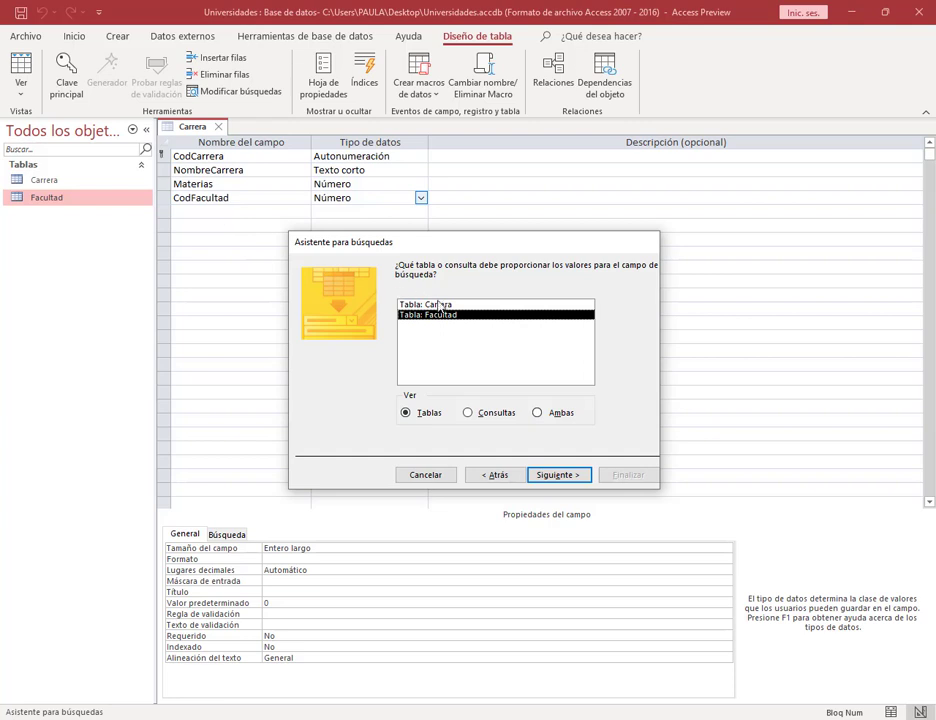
pyautogui.click(563, 477)
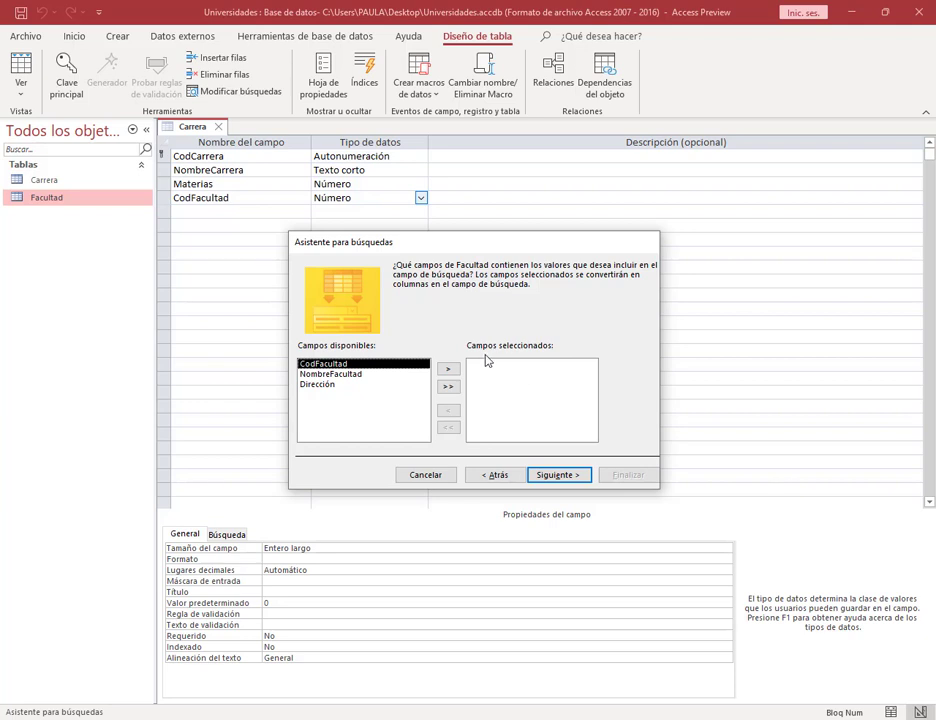
# Include CodFacultad and NombreFacultad as the lookup's columns, leaving out Dirección.
pyautogui.click(448, 387)
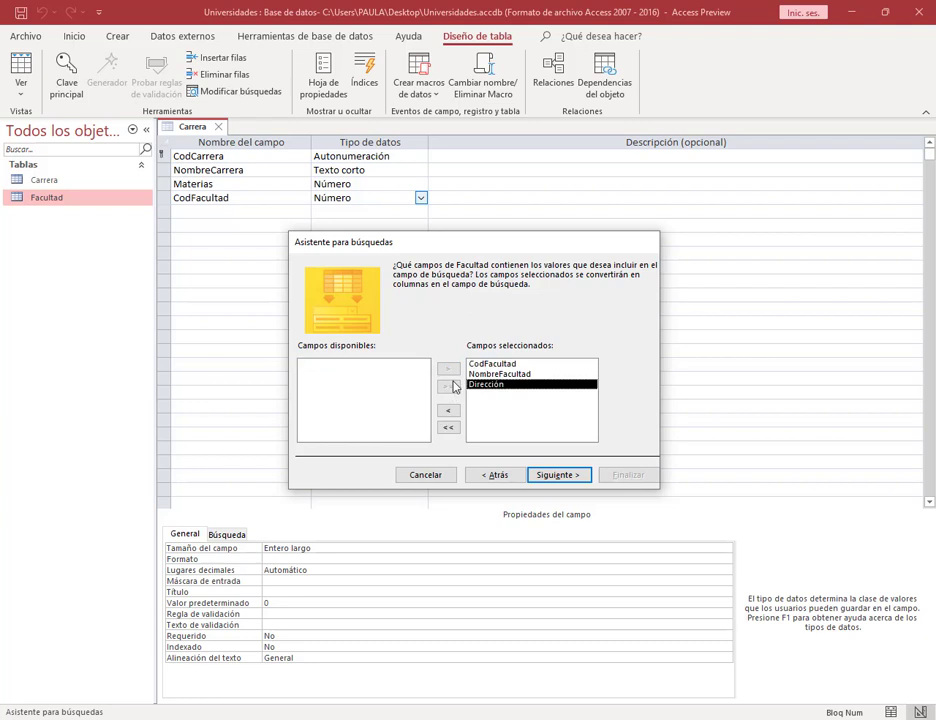
pyautogui.click(449, 411)
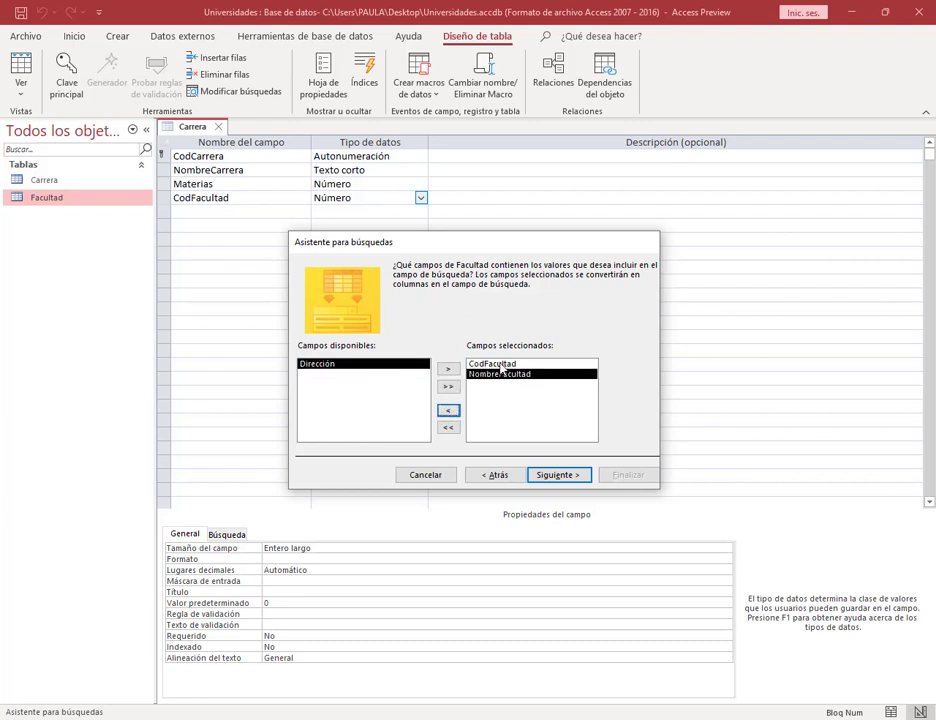
pyautogui.click(521, 378)
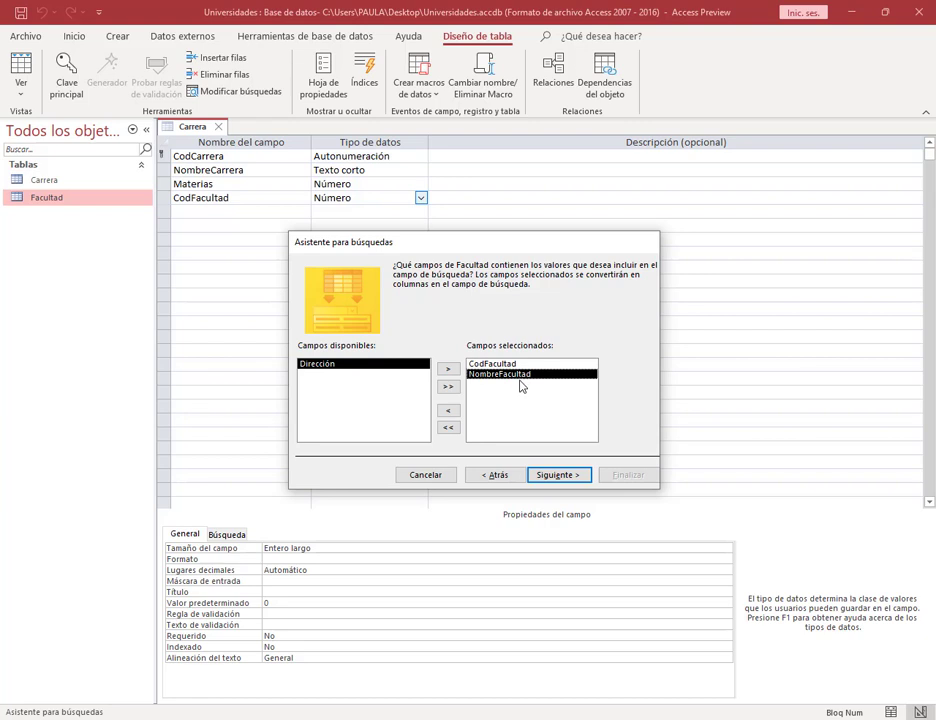
pyautogui.click(570, 477)
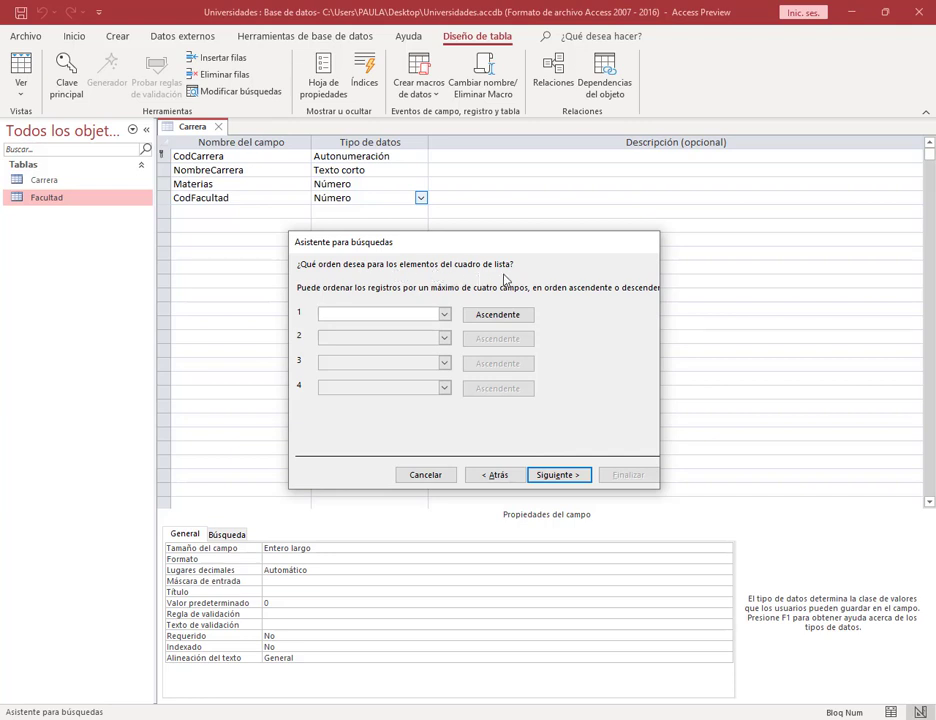
# Sort the lookup list by NombreFacultad in ascending order and unhide its key column.
pyautogui.click(445, 316)
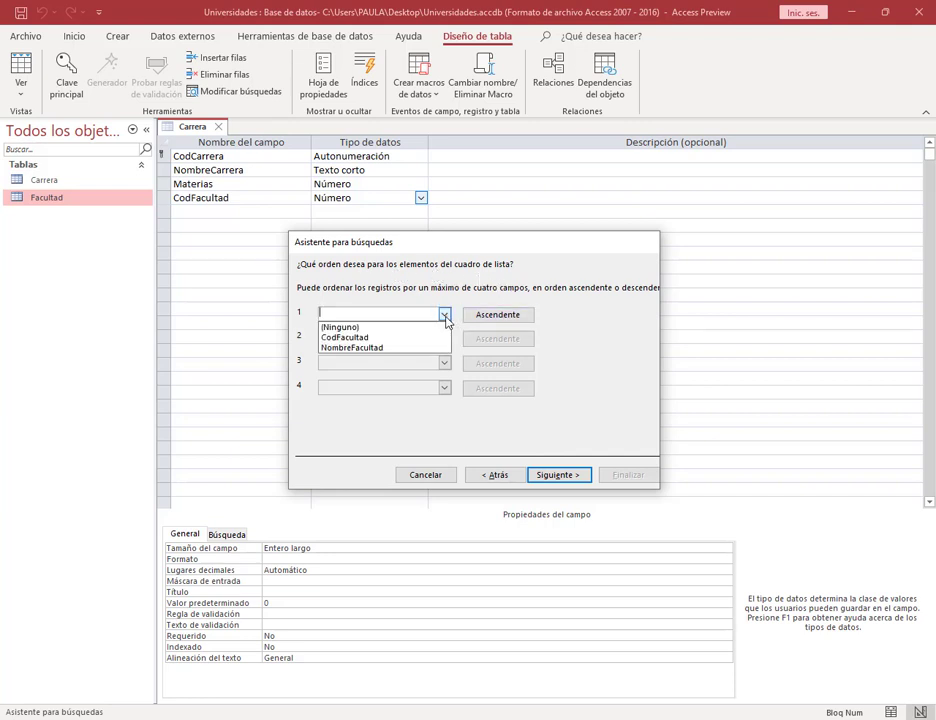
pyautogui.click(358, 348)
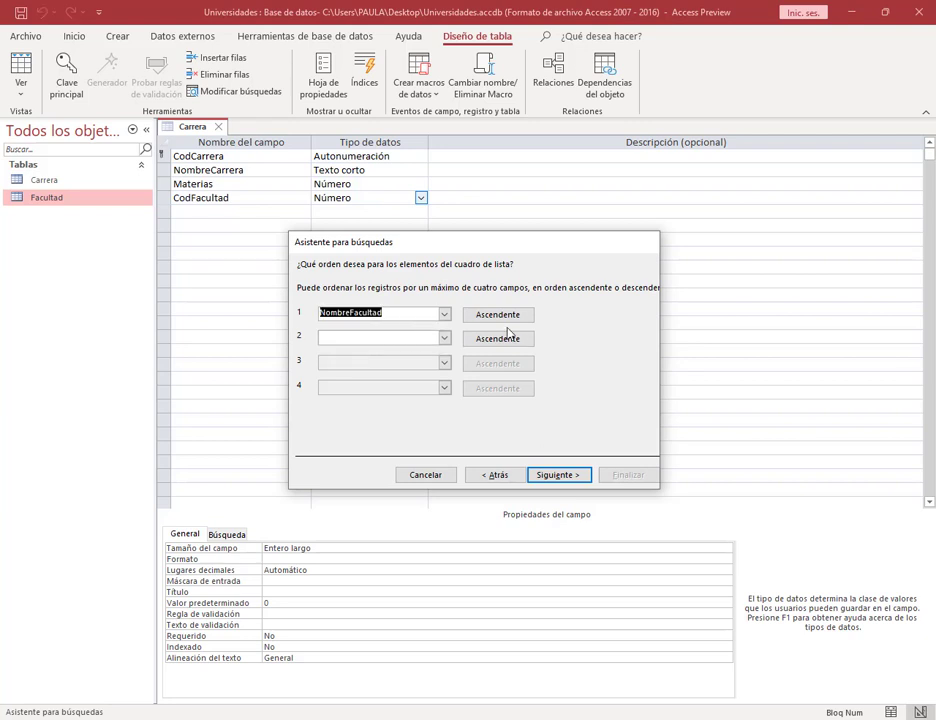
pyautogui.click(557, 478)
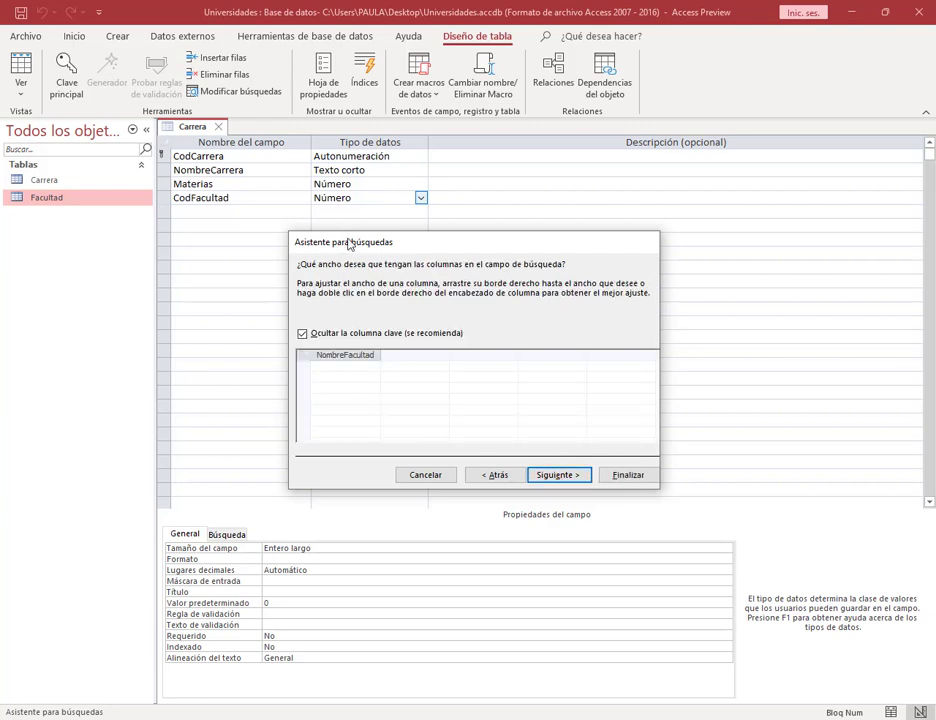
pyautogui.moveTo(349, 244); pyautogui.dragTo(351, 218)
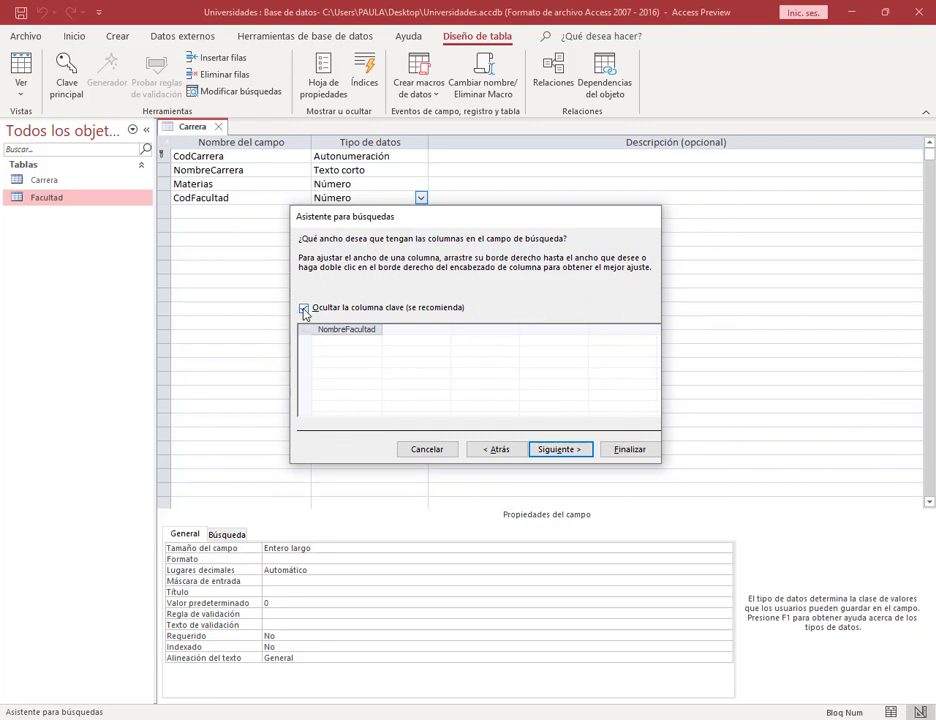
pyautogui.click(377, 312)
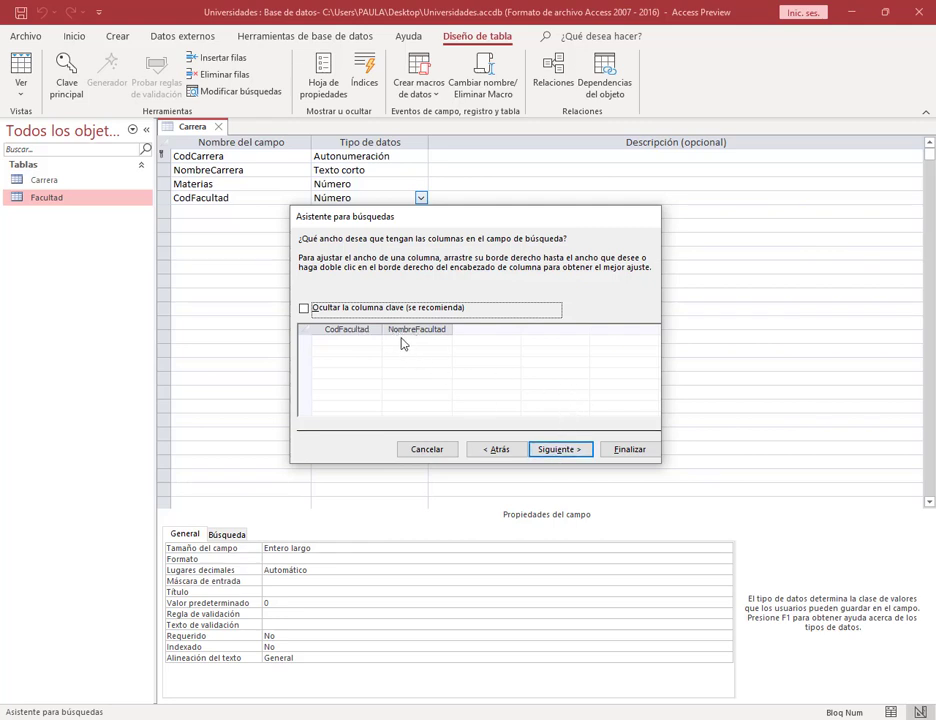
pyautogui.click(557, 450)
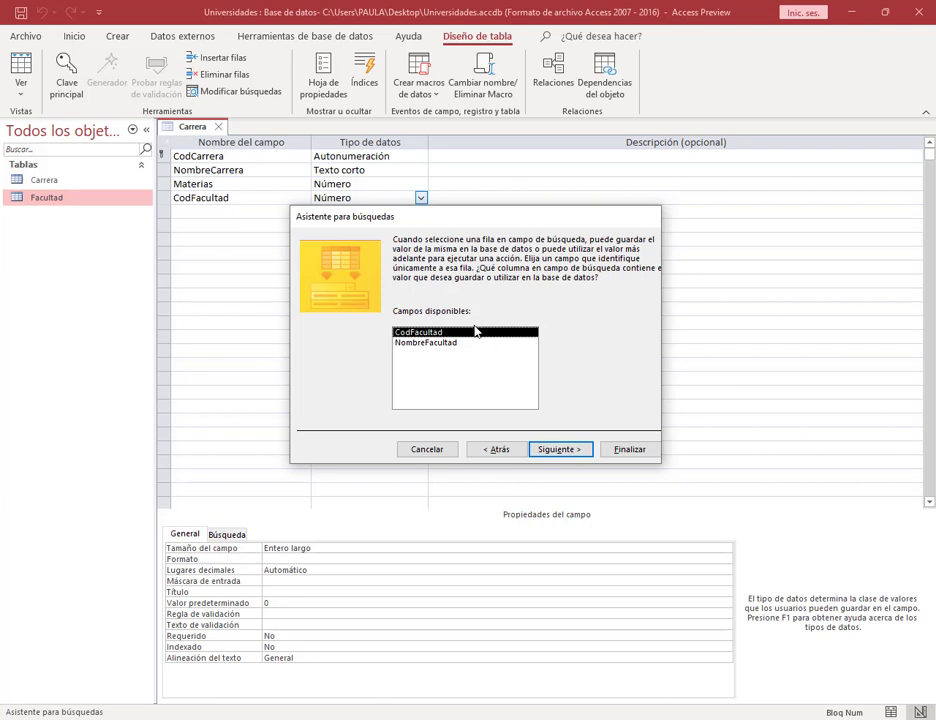
# Finish the lookup with CodFacultad as the stored value and label, saving the Carrera table, and close the table.
pyautogui.moveTo(439, 212); pyautogui.dragTo(419, 282)
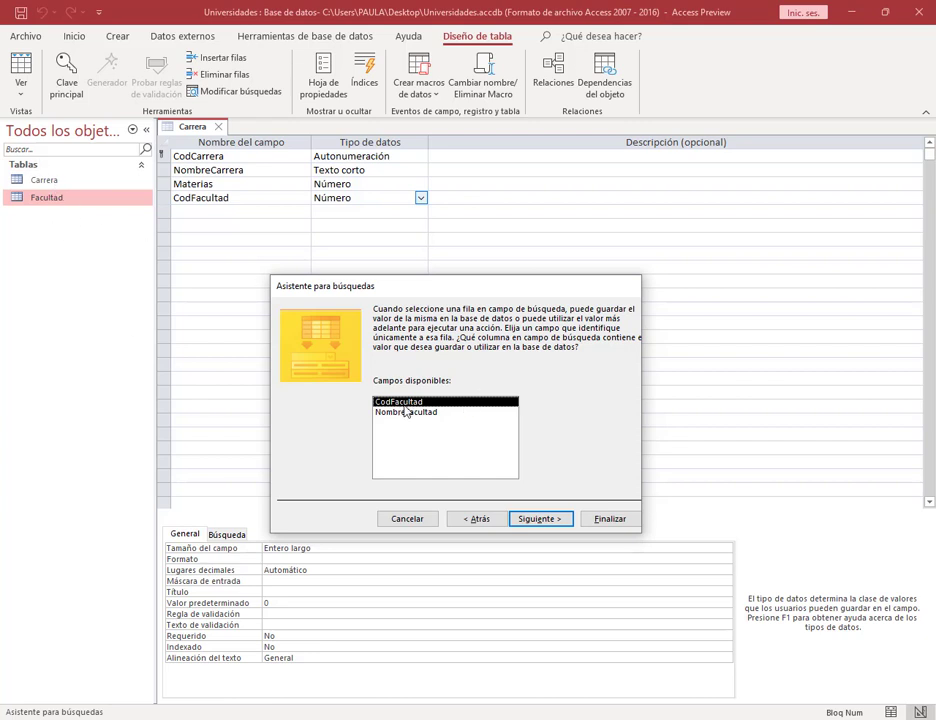
pyautogui.click(540, 519)
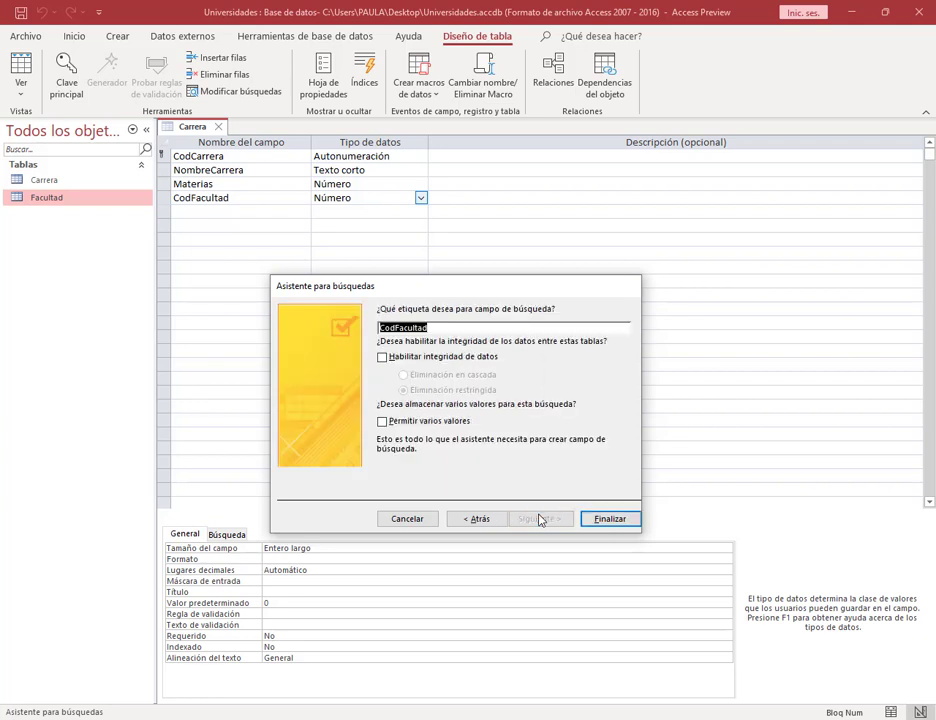
pyautogui.click(610, 519)
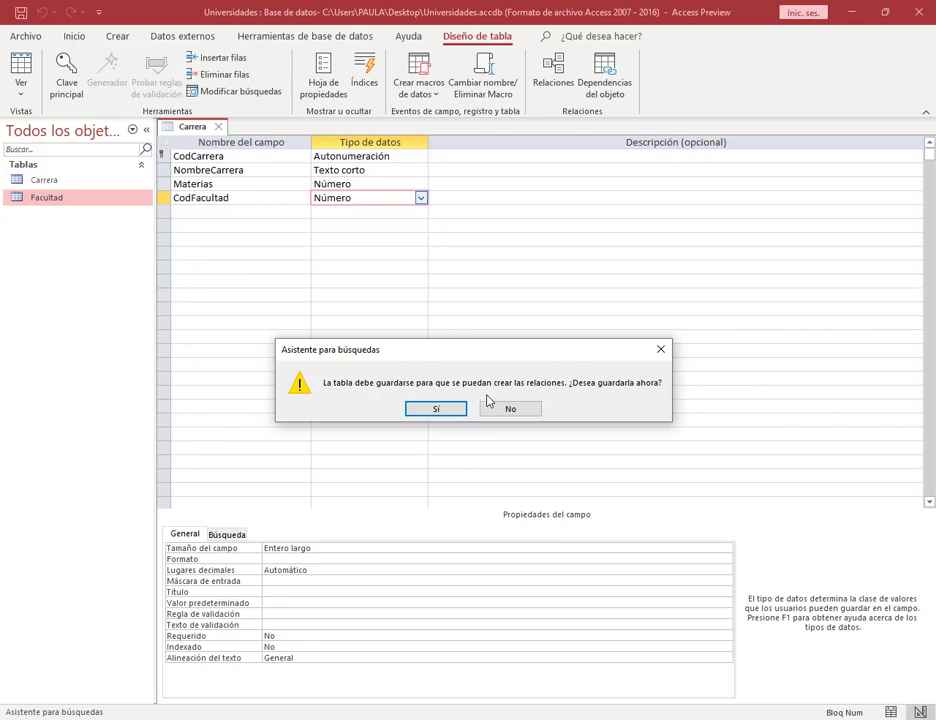
pyautogui.click(444, 412)
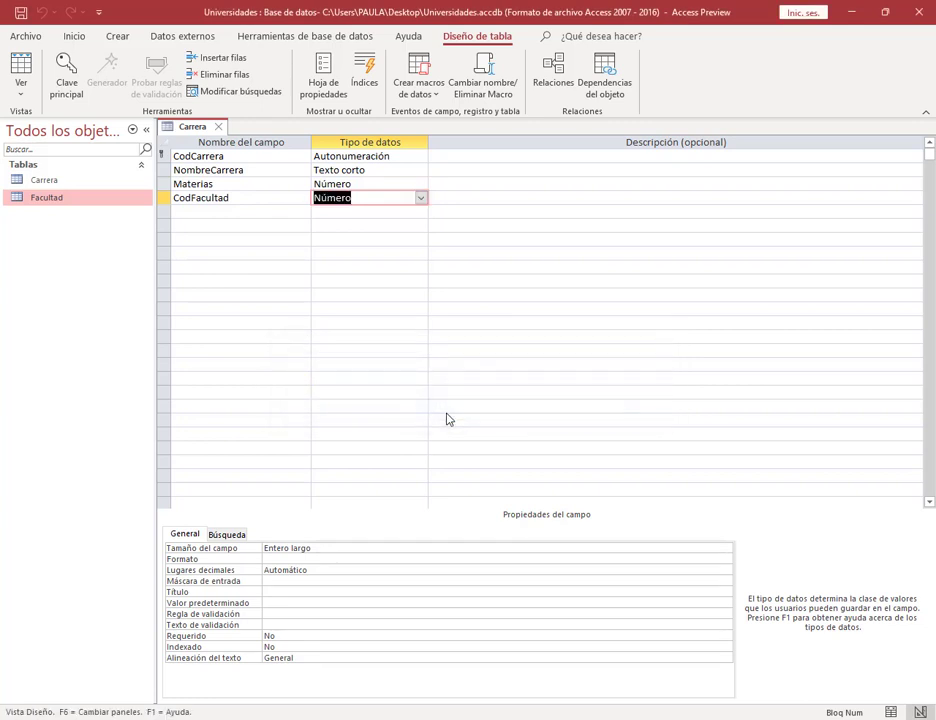
pyautogui.click(218, 127)
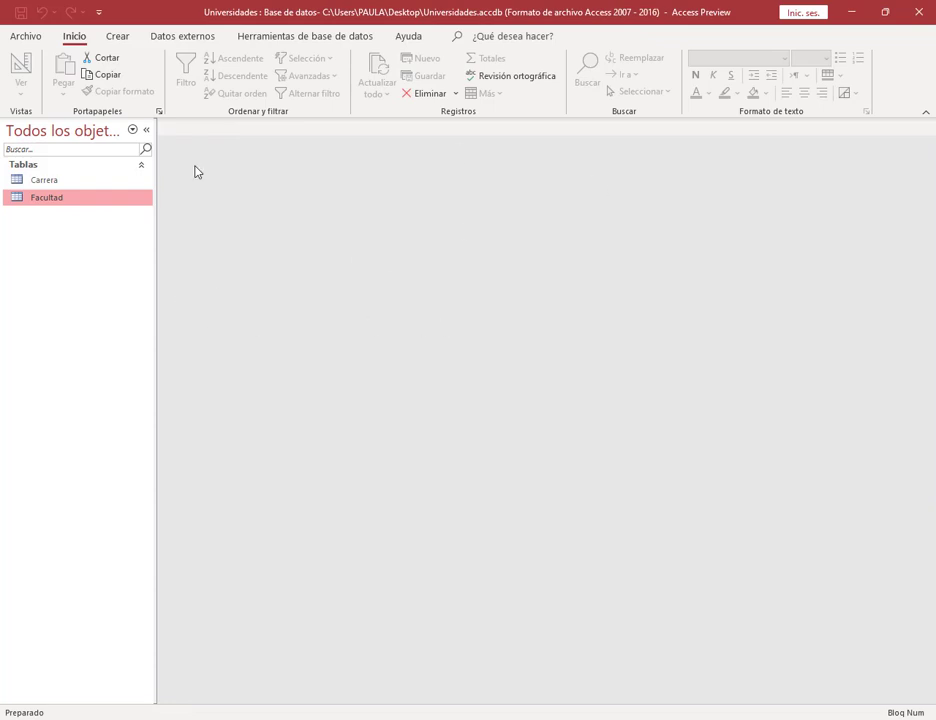
# Check the Carrera table's datasheet, close it and open the Facultad table's datasheet.
pyautogui.doubleClick(46, 182)
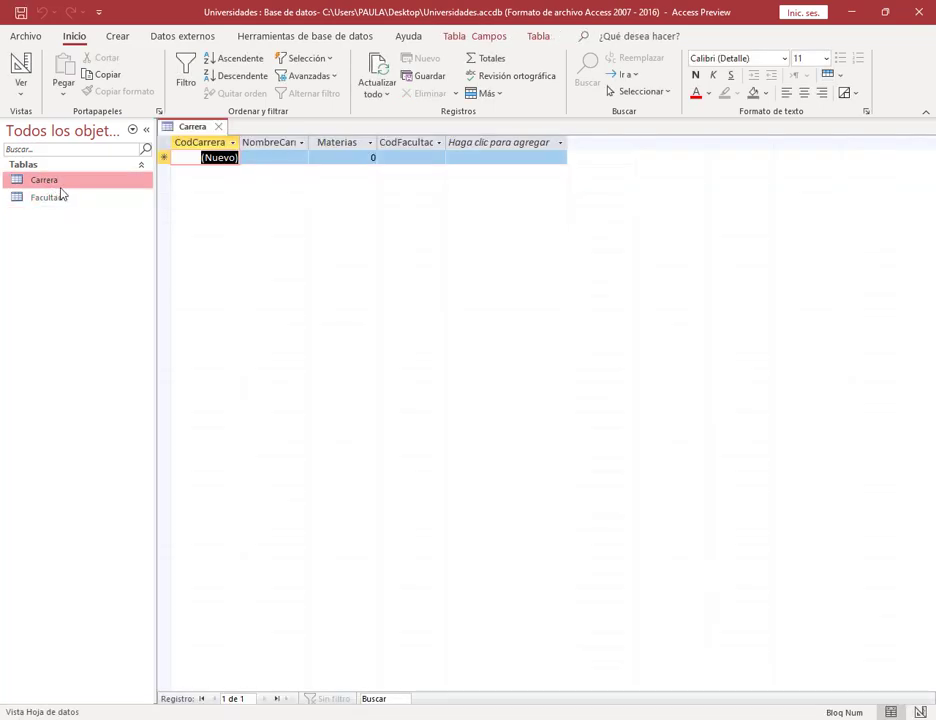
pyautogui.click(218, 127)
pyautogui.doubleClick(46, 198)
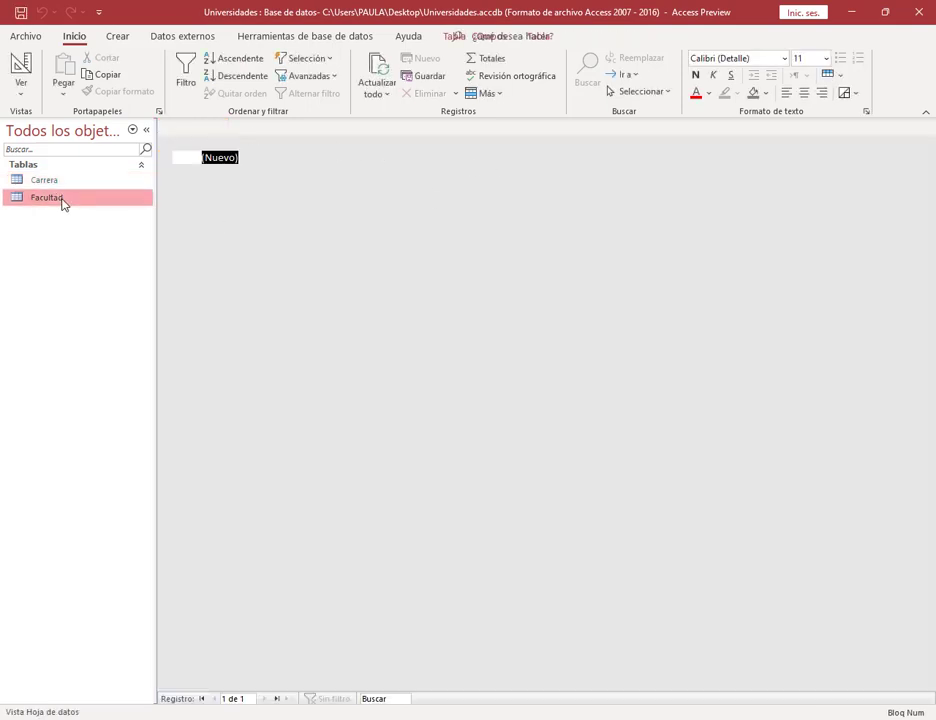
# Place the database window beside Universidades.pdf and collapse the list of database objects.
pyautogui.click(885, 12)
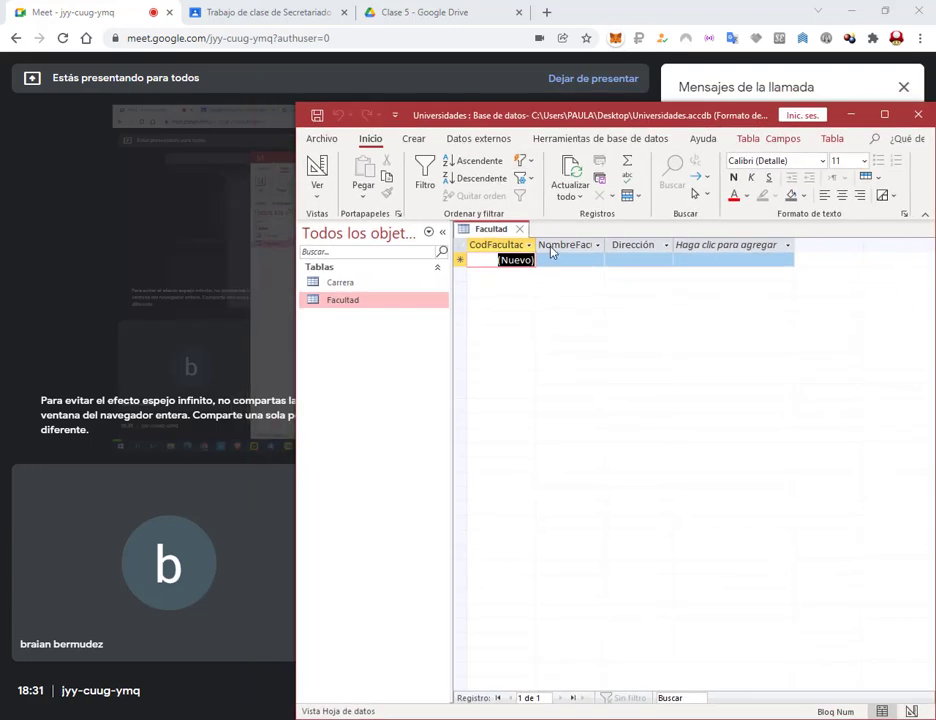
pyautogui.moveTo(622, 122); pyautogui.dragTo(934, 100)
pyautogui.click(186, 150)
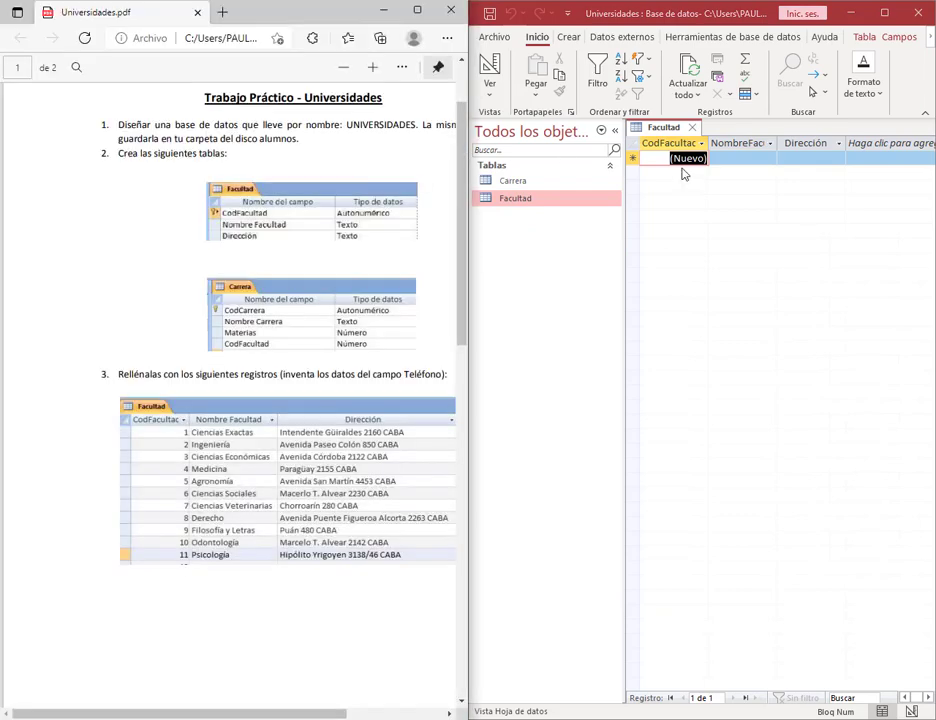
pyautogui.click(739, 157)
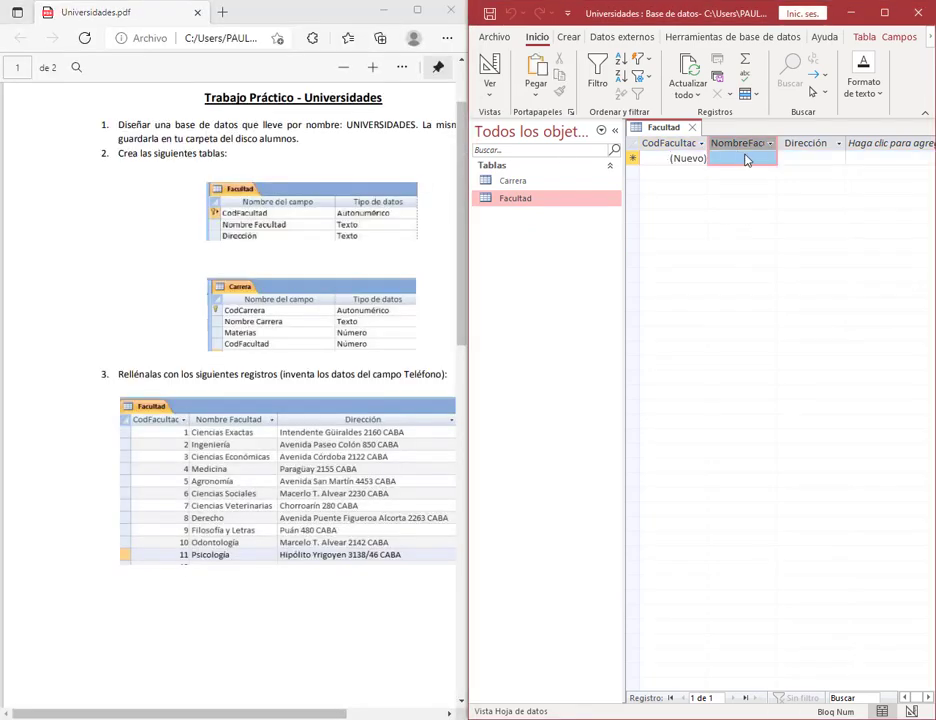
pyautogui.click(614, 131)
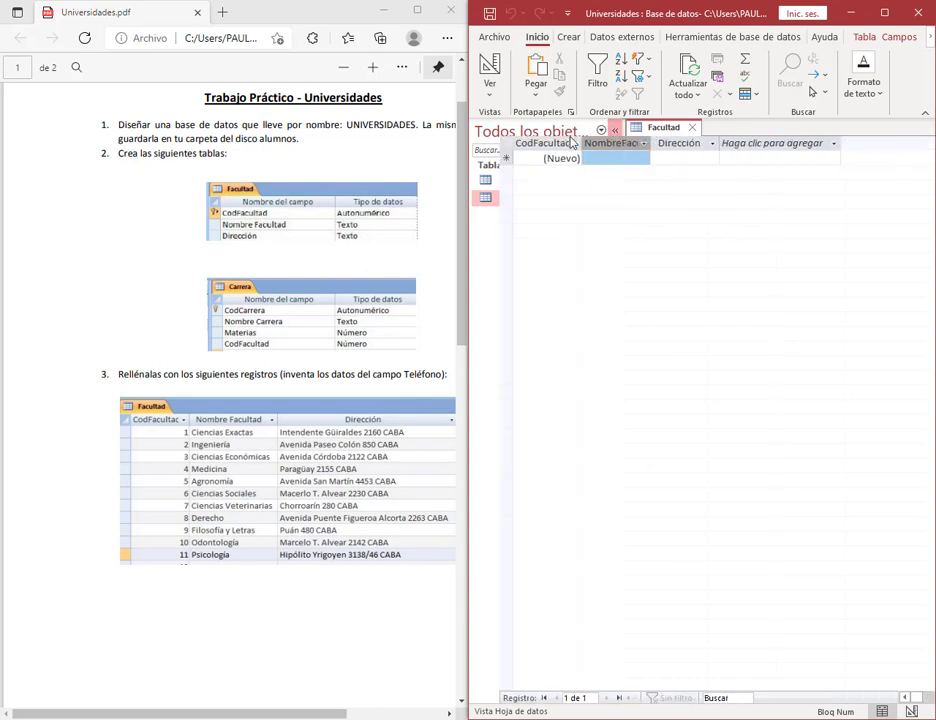
# Add the first Facultad record, Ciencias exactas, with its address from the assignment PDF.
pyautogui.click(626, 157)
pyautogui.write('Cienci')
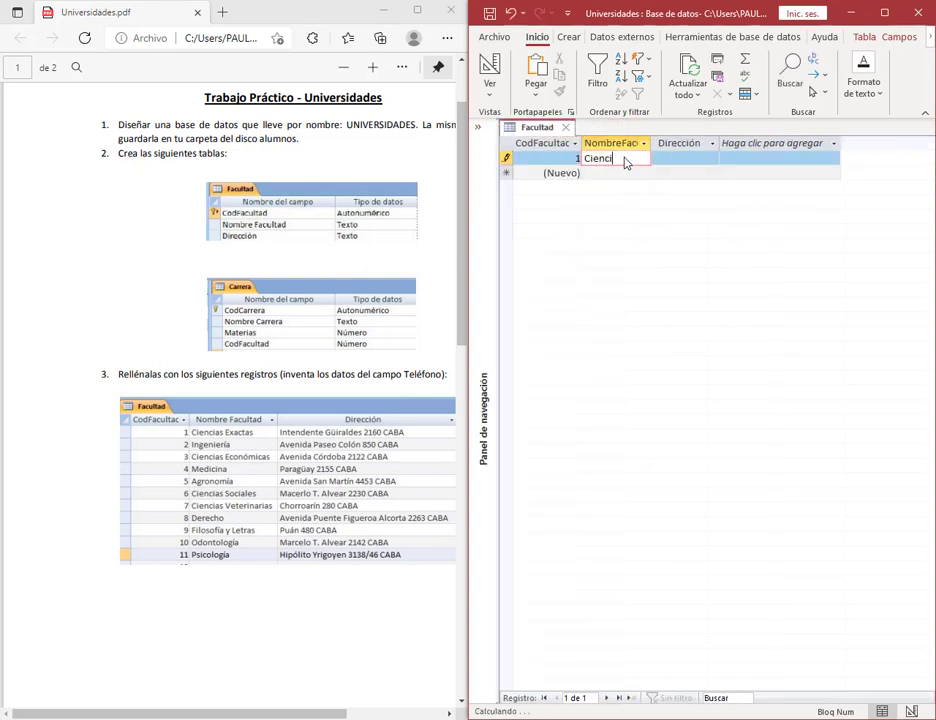
pyautogui.write('as exactas')
pyautogui.press('Tab')
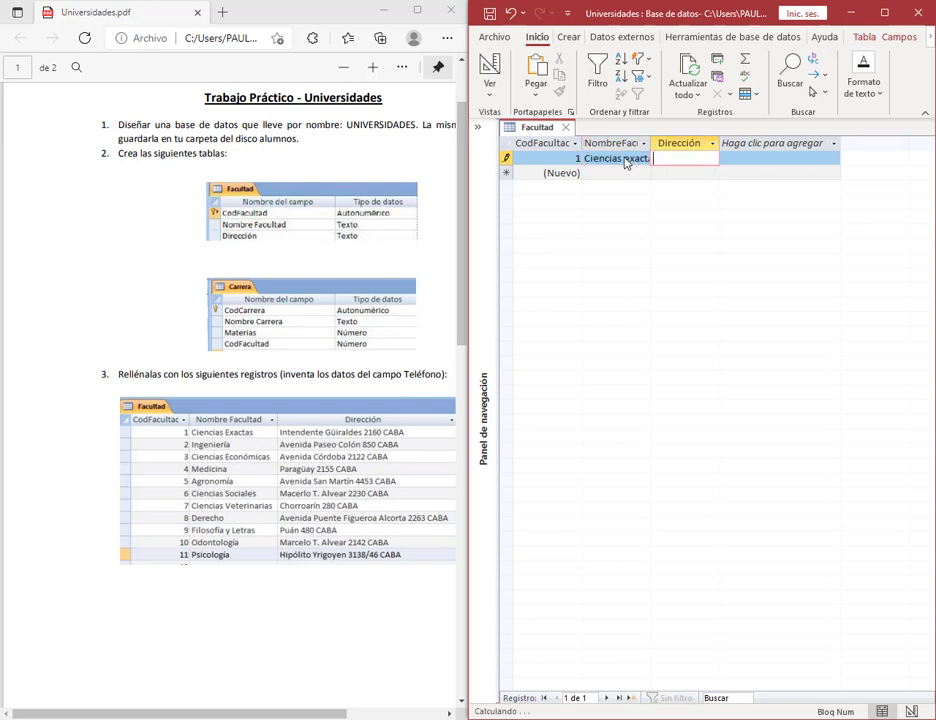
pyautogui.press('capslock')
pyautogui.write('I')
pyautogui.press('capslock')
pyautogui.write('ntenden')
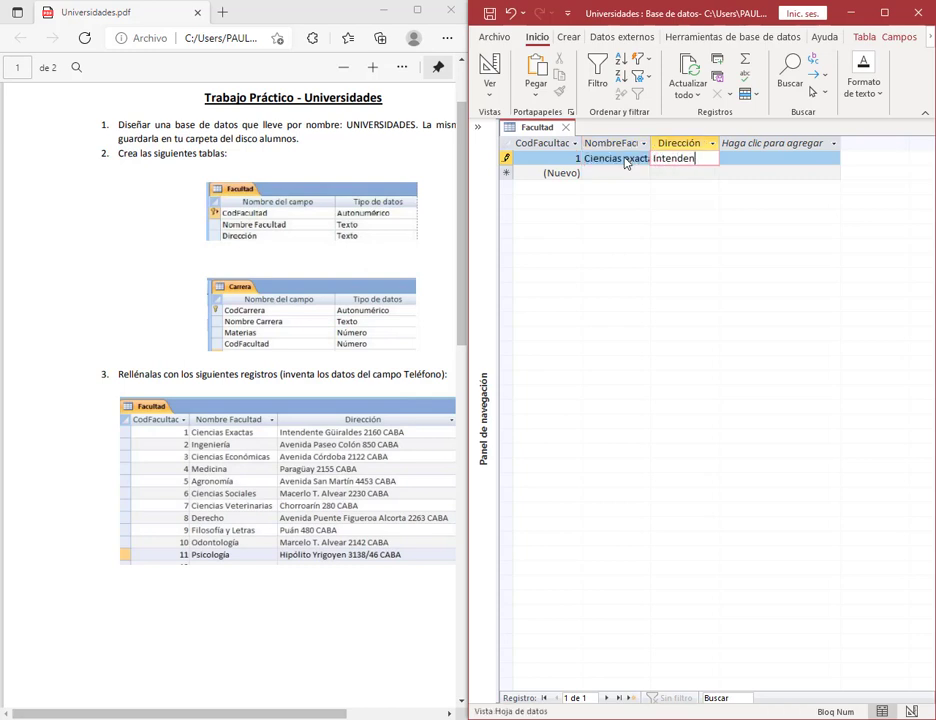
pyautogui.write('te Güiraldes 2160 CABA')
pyautogui.press('Return')
pyautogui.press('Return')
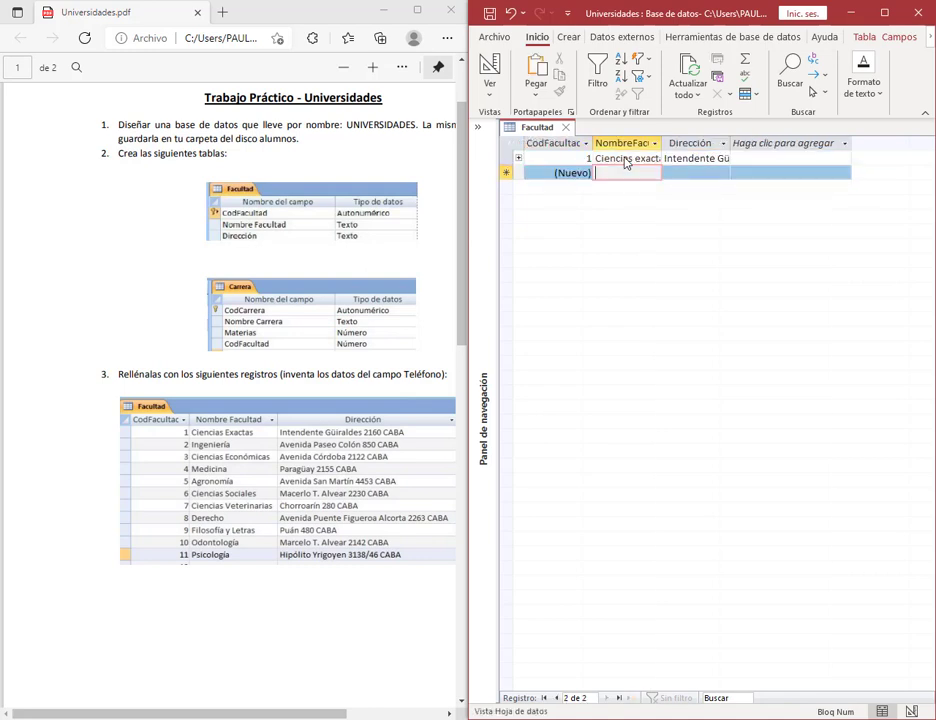
# Add the second Facultad record, Ingeniería, with its address from the assignment PDF.
pyautogui.write('Ingeniería')
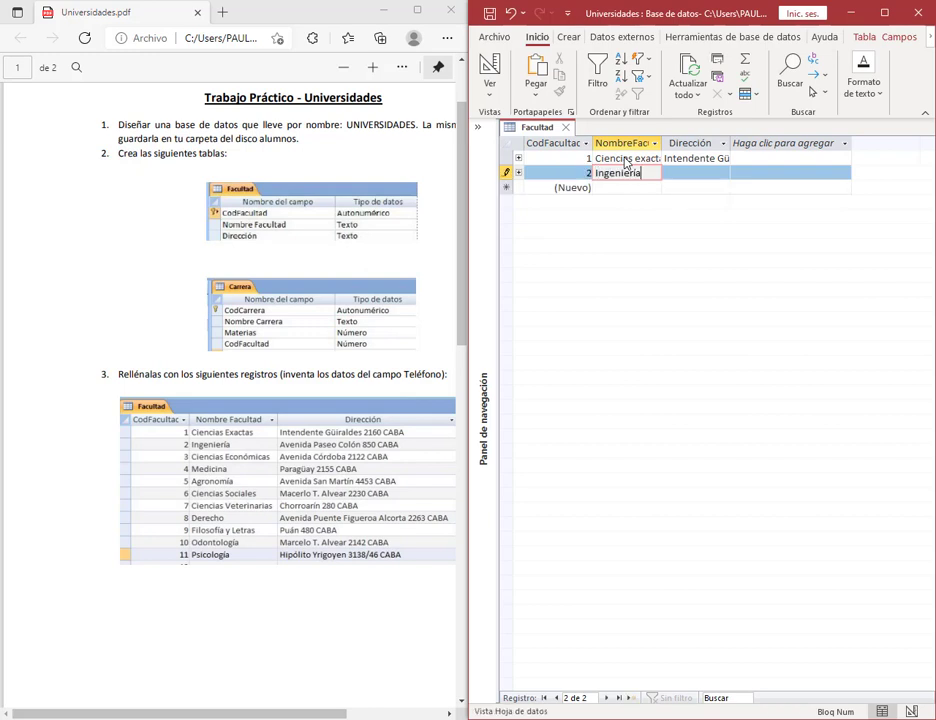
pyautogui.press('Return')
pyautogui.write('Aveni')
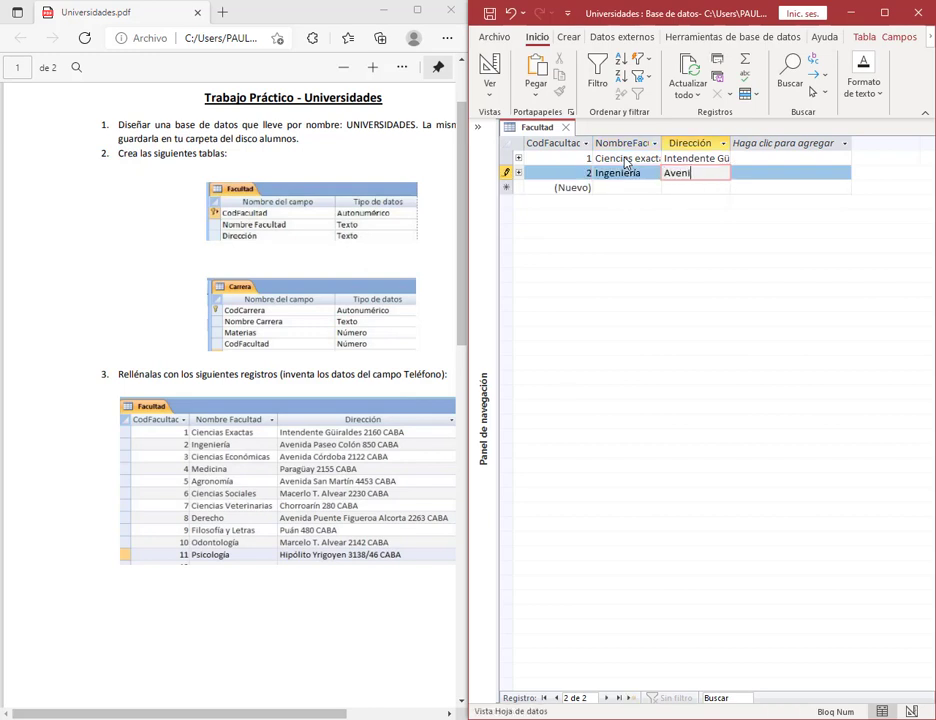
pyautogui.write('da Paseo Colón')
pyautogui.write(' 50 CABA')
pyautogui.press('Down')
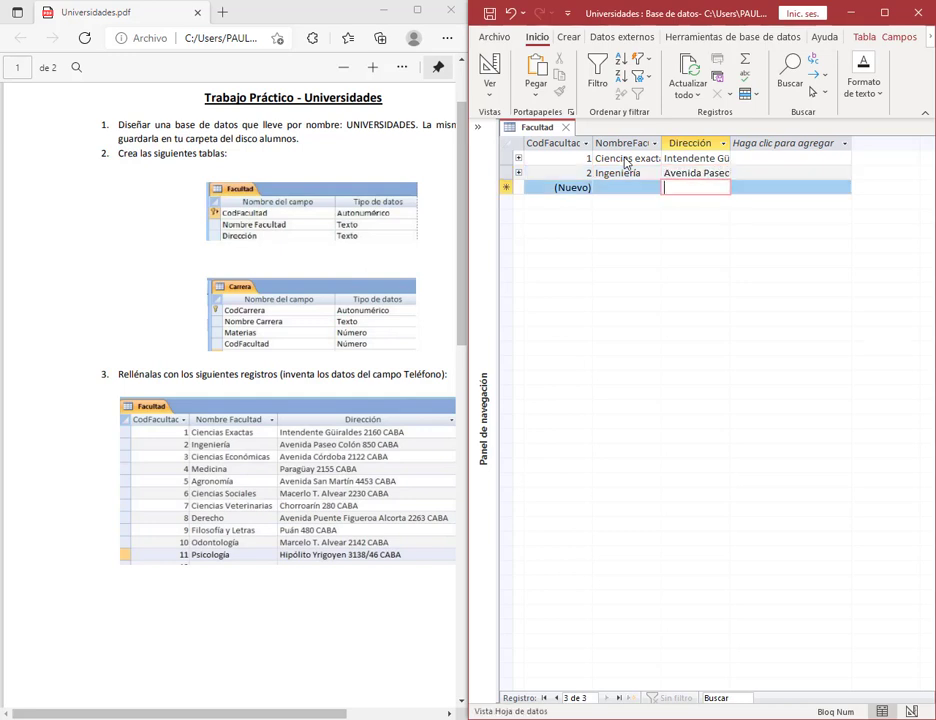
# Add the third Facultad record, Ciencias Económicas, with its address from the assignment PDF.
pyautogui.press('Left')
pyautogui.write('Cienc')
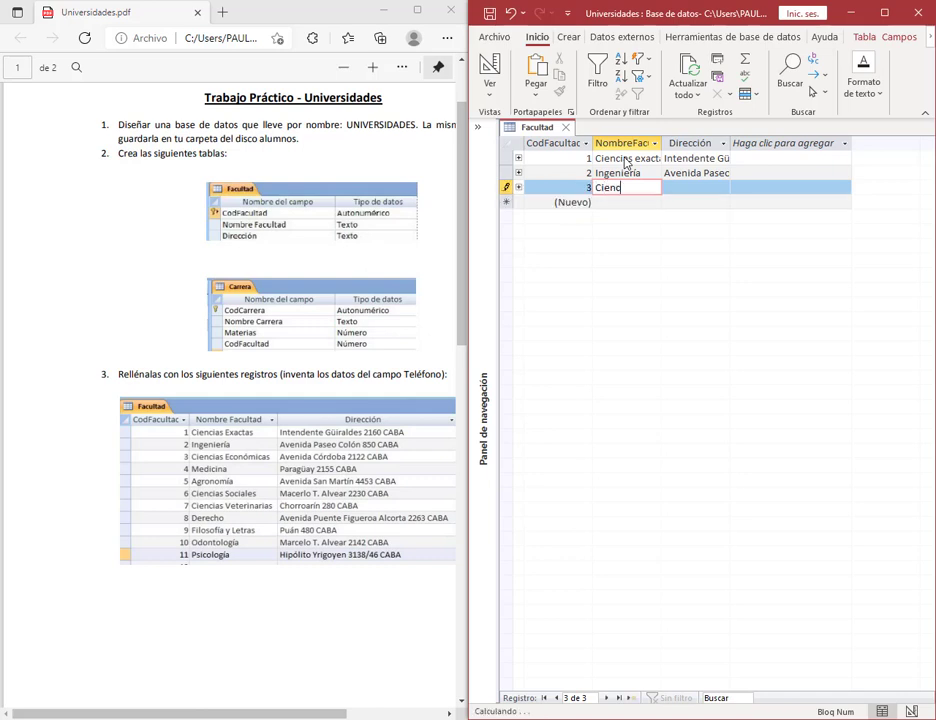
pyautogui.write('ias e')
pyautogui.press('BackSpace')
pyautogui.write('E')
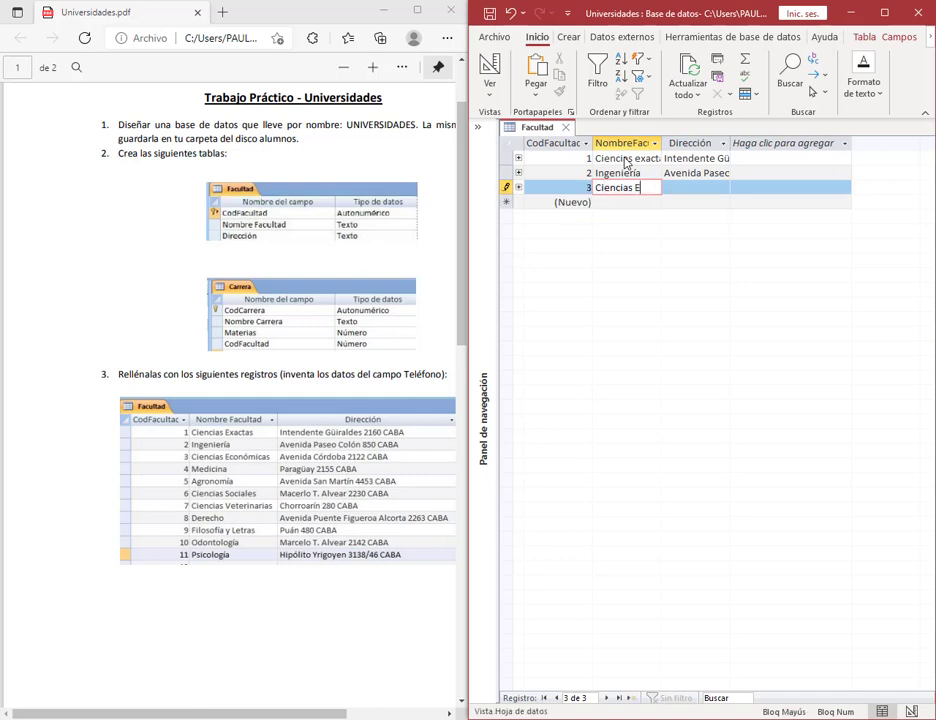
pyautogui.write('conómicas')
pyautogui.press('Tab')
pyautogui.write('Avenida C')
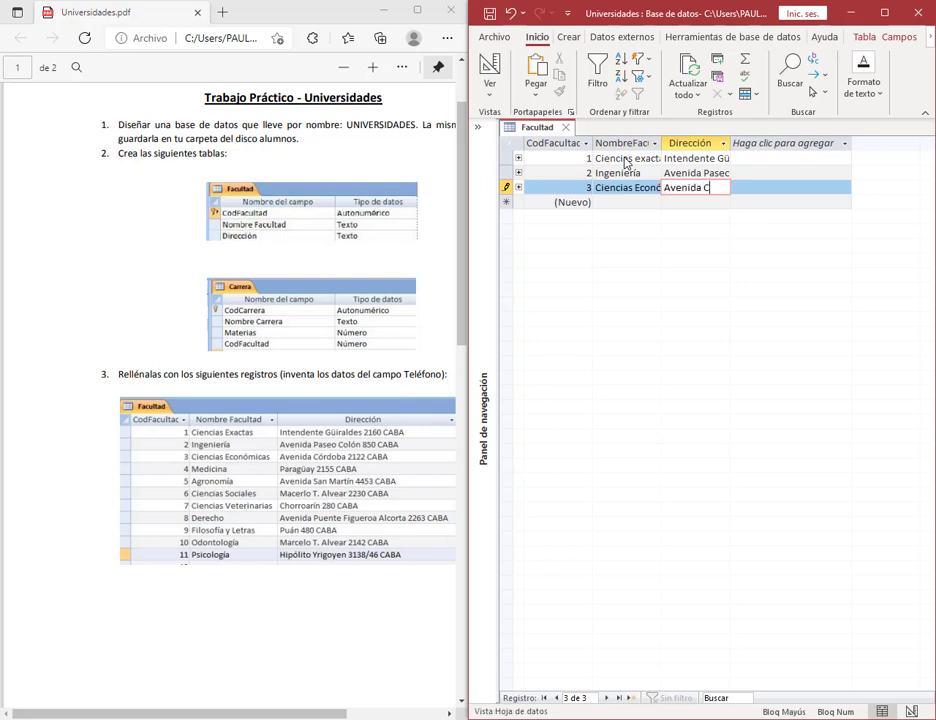
pyautogui.write('órdoba')
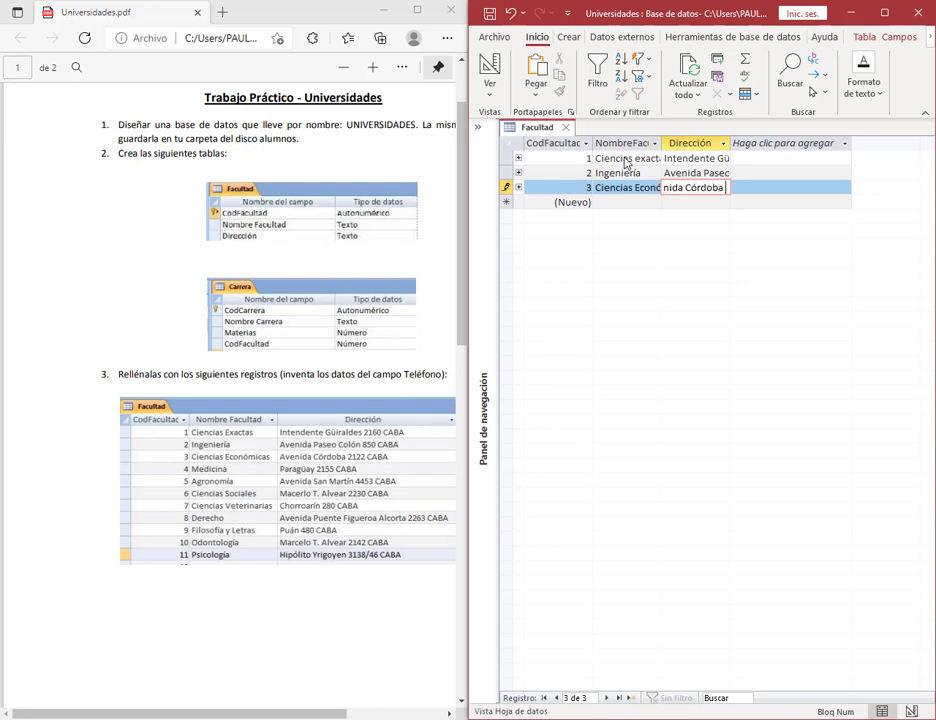
pyautogui.write(' 1122 CABA')
pyautogui.click(771, 162)
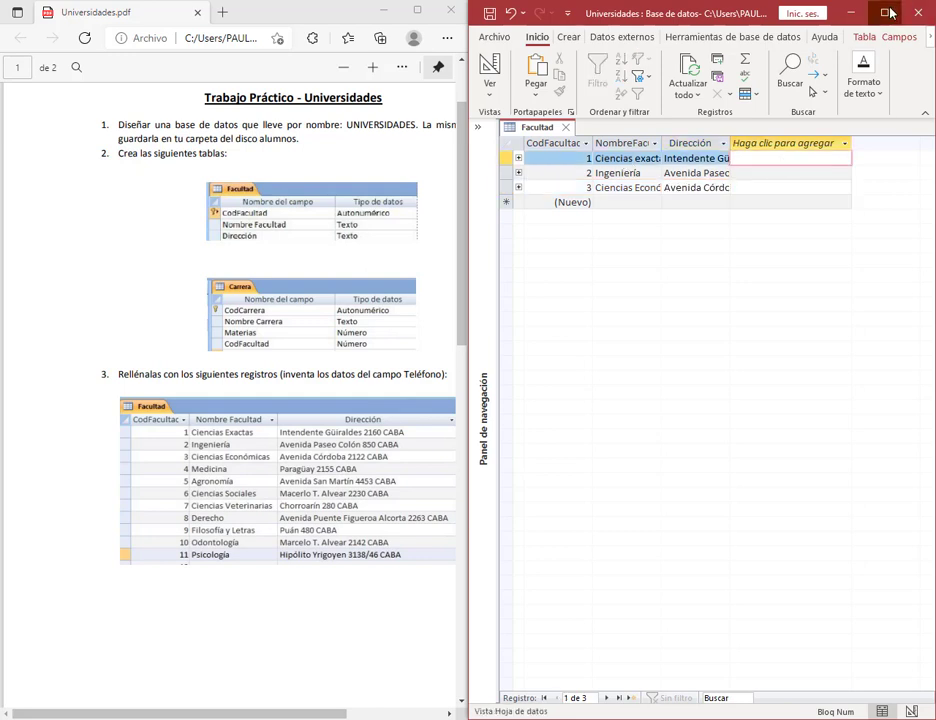
# Maximize the database window, widen the NombreFacultad and Dirección columns to show their full contents, and close the Facultad table.
pyautogui.click(888, 12)
pyautogui.click(10, 130)
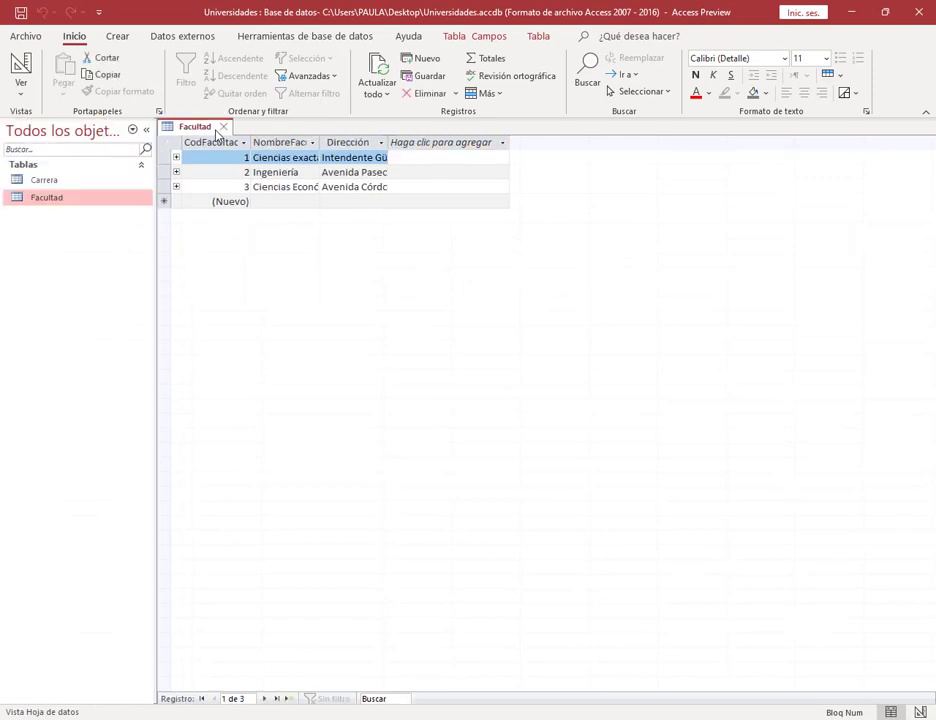
pyautogui.click(487, 144)
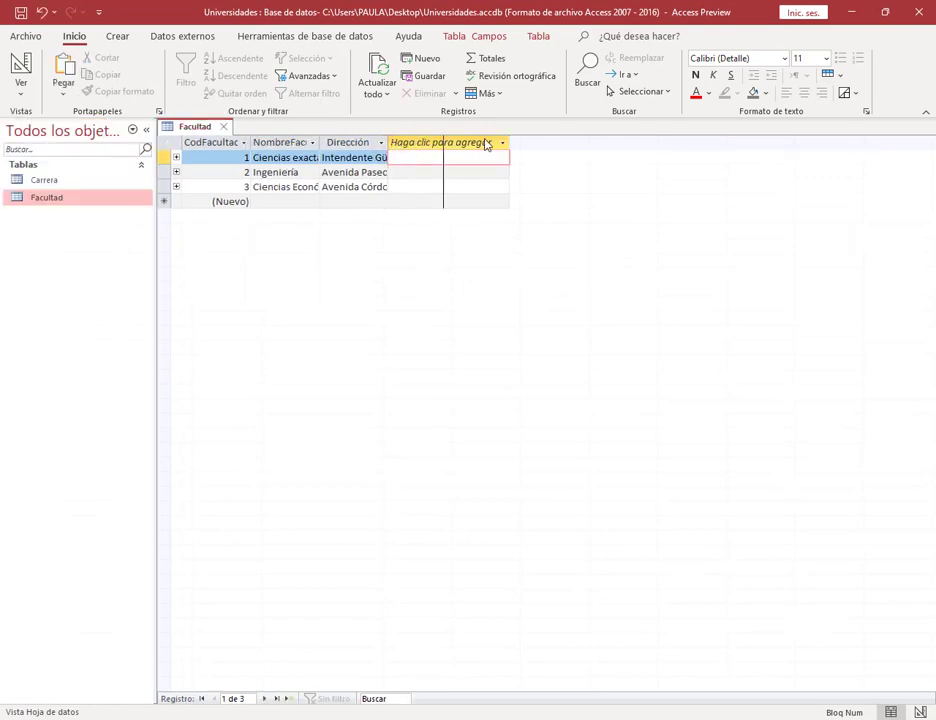
pyautogui.moveTo(387, 142); pyautogui.dragTo(533, 142)
pyautogui.moveTo(320, 142); pyautogui.dragTo(429, 142)
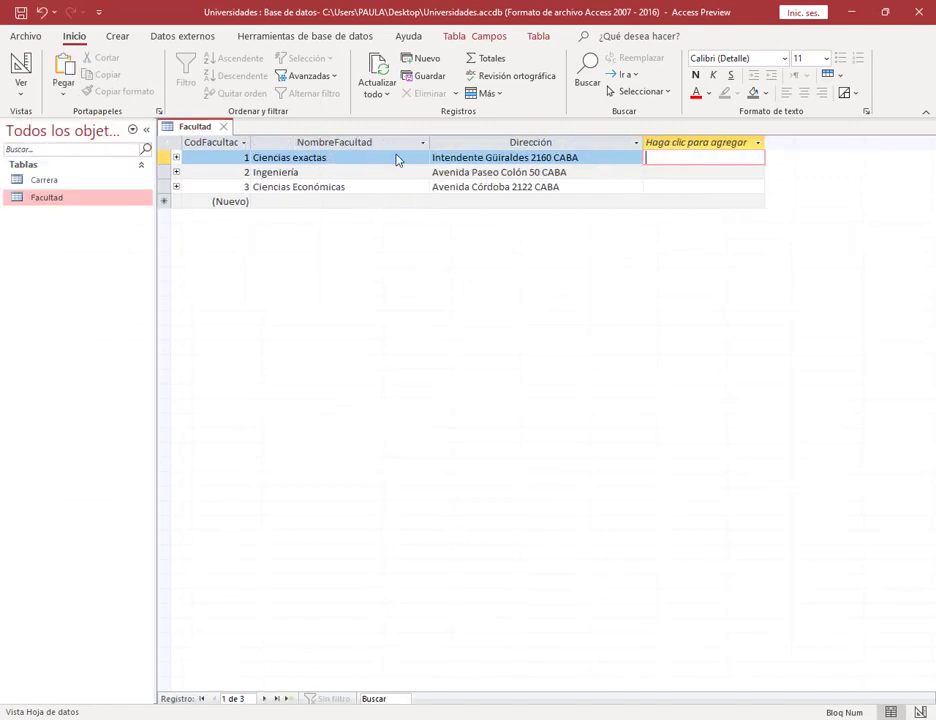
pyautogui.click(227, 128)
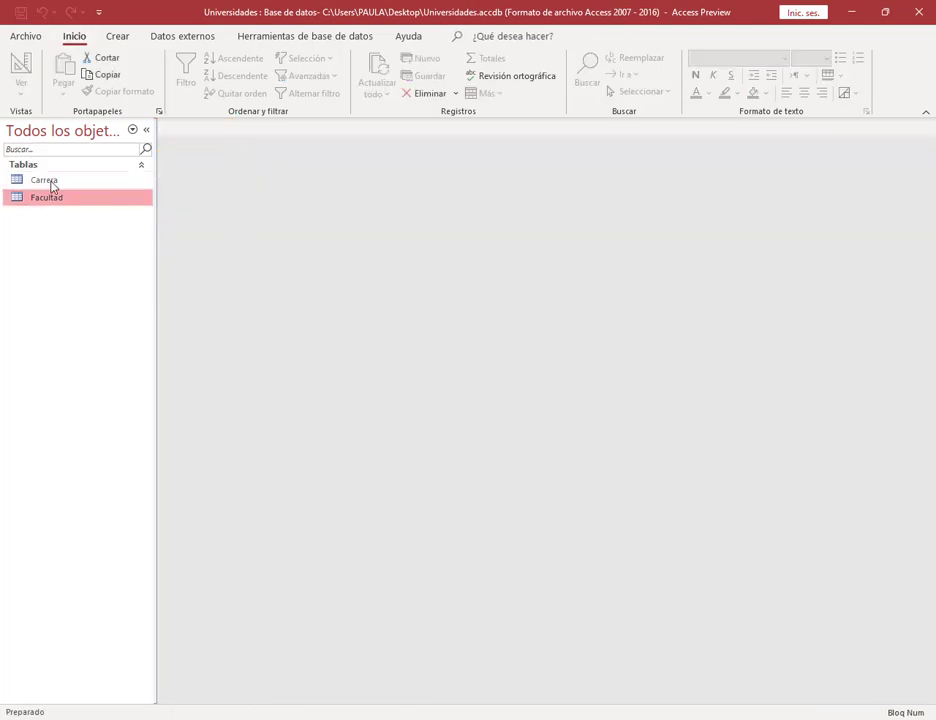
# Open the Carrera table's datasheet and check the Carrera records on page 2 of Universidades.pdf.
pyautogui.doubleClick(52, 183)
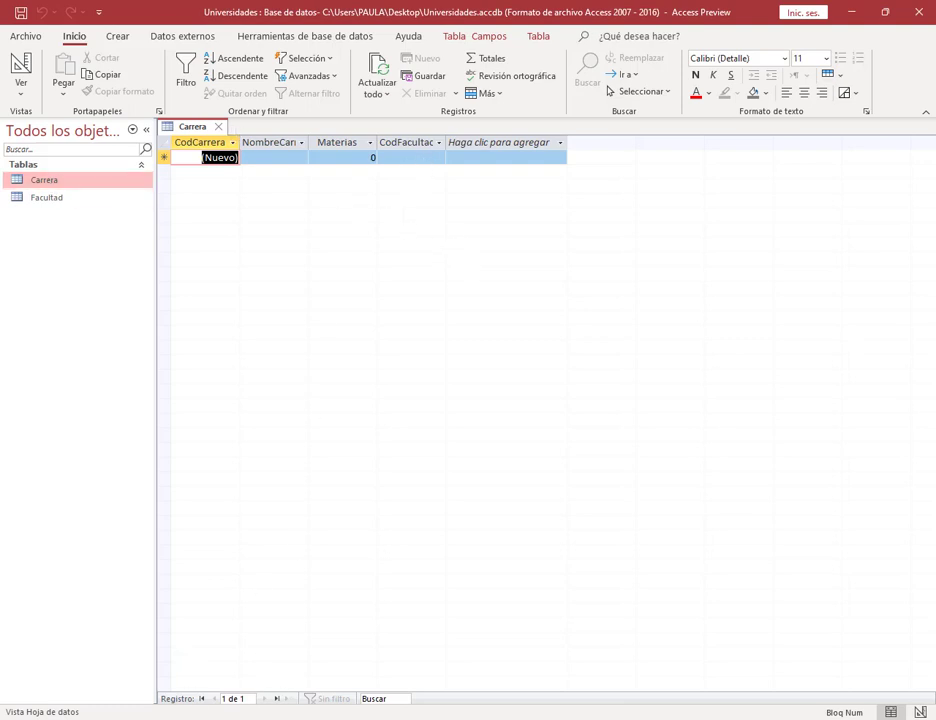
pyautogui.hotkey('alt', 'Tab')
pyautogui.scroll(-10, 319, 306)
pyautogui.scroll(-2, 319, 306)
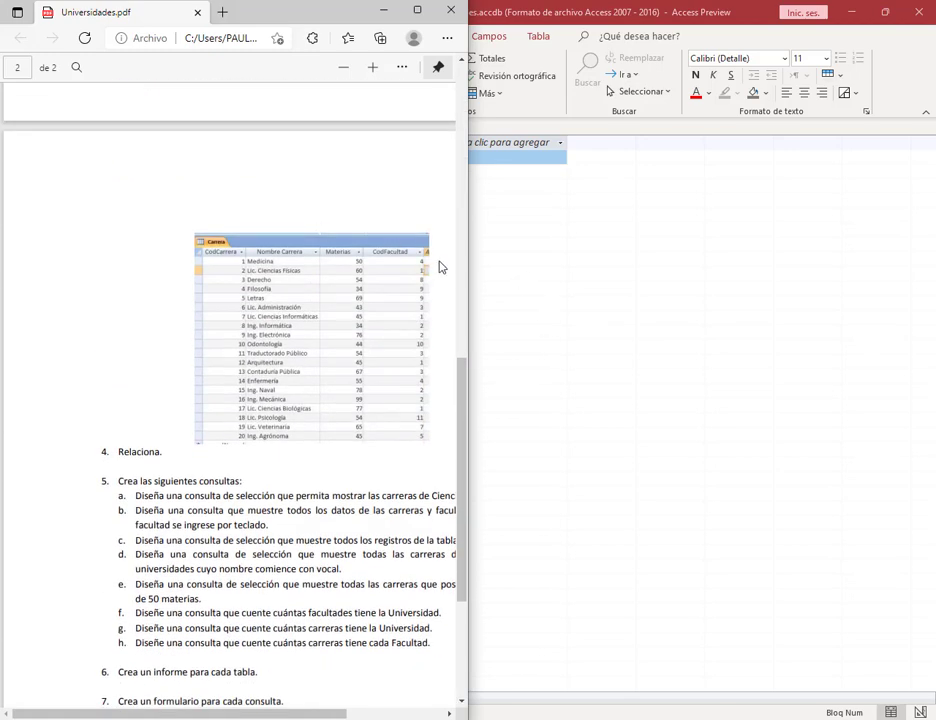
pyautogui.hotkey('alt', 'Tab')
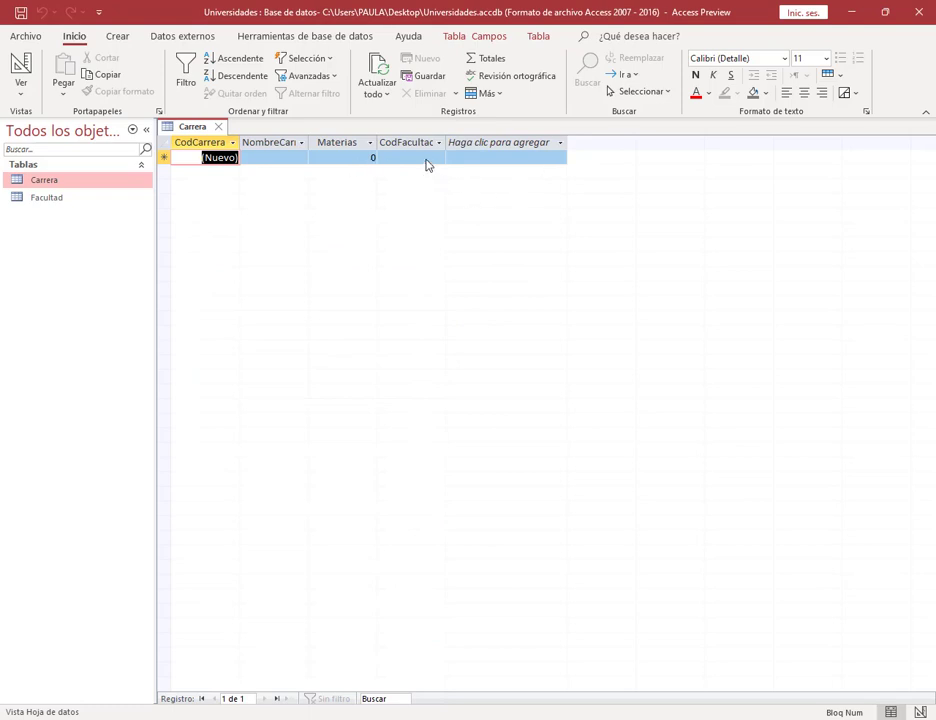
# Start the first Carrera record with the name Medicina and 3 as its Materias value.
pyautogui.click(265, 162)
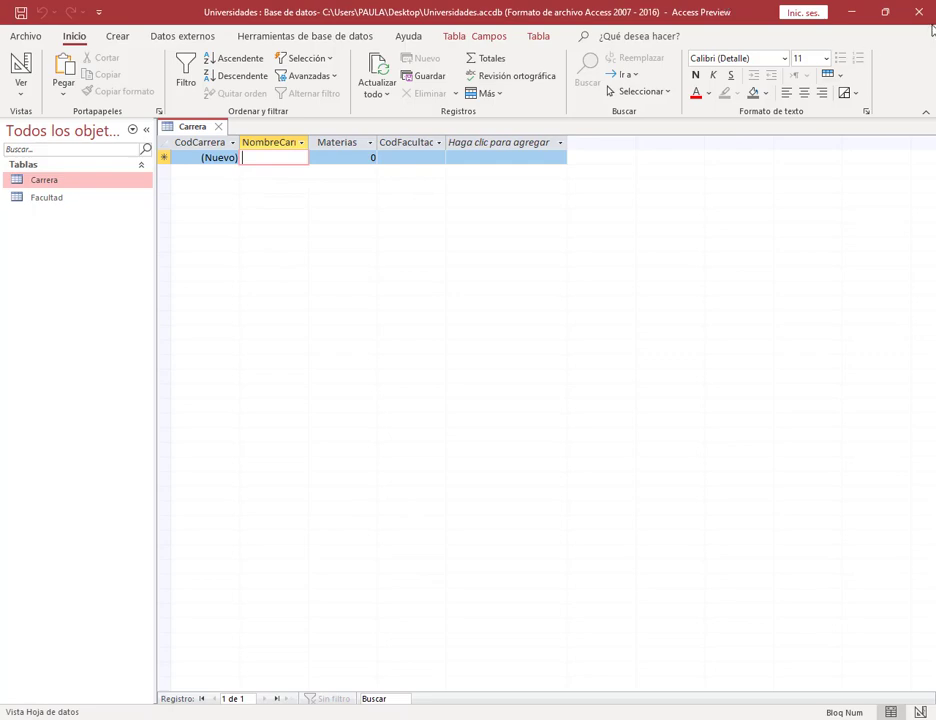
pyautogui.click(885, 12)
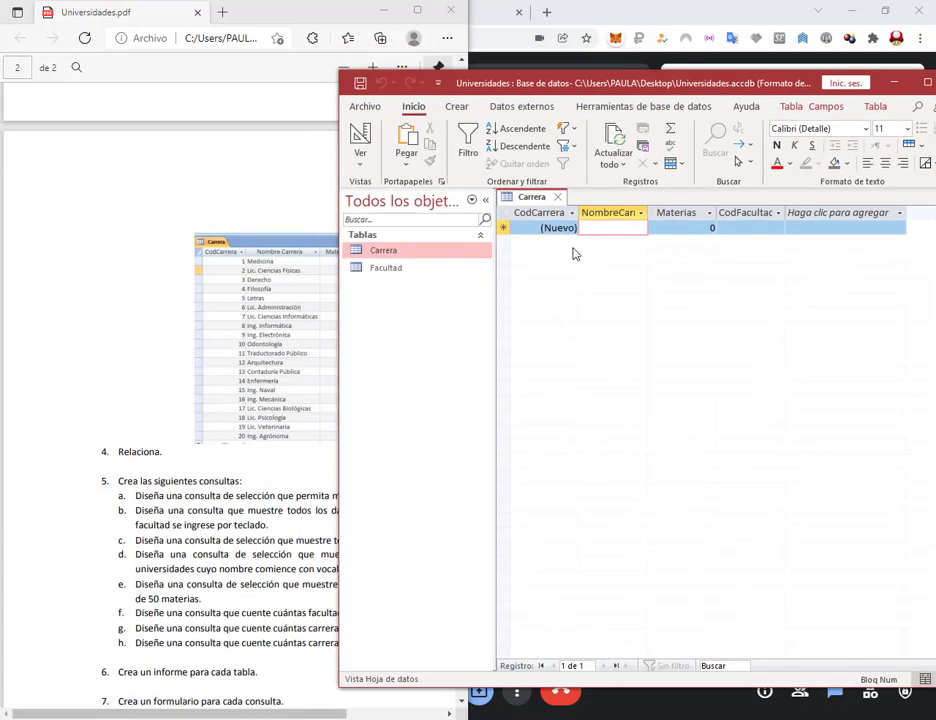
pyautogui.press('super+Up')
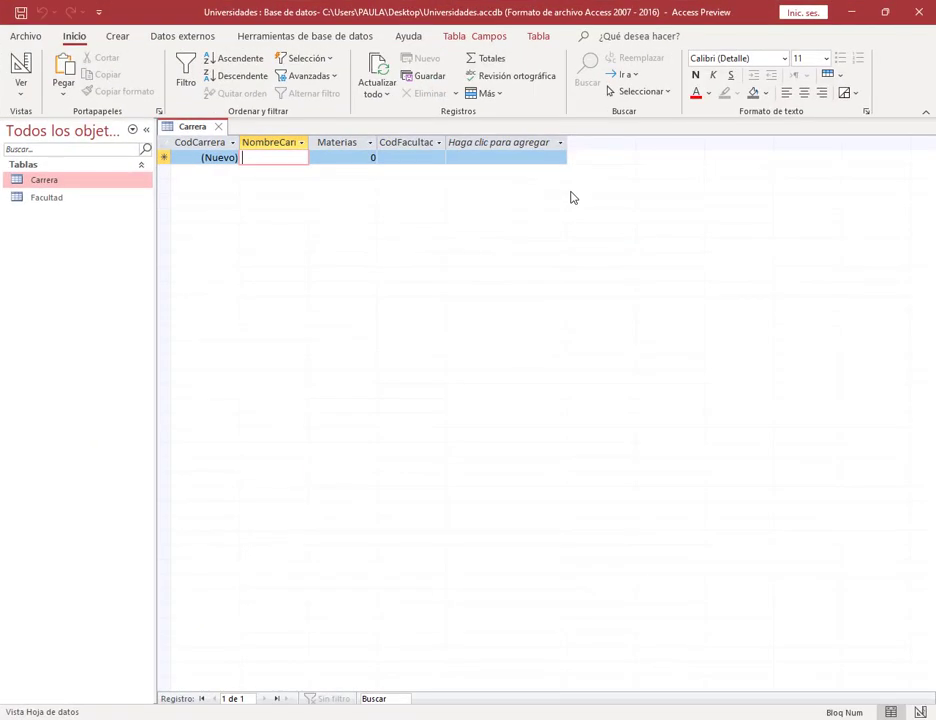
pyautogui.write('Medicina')
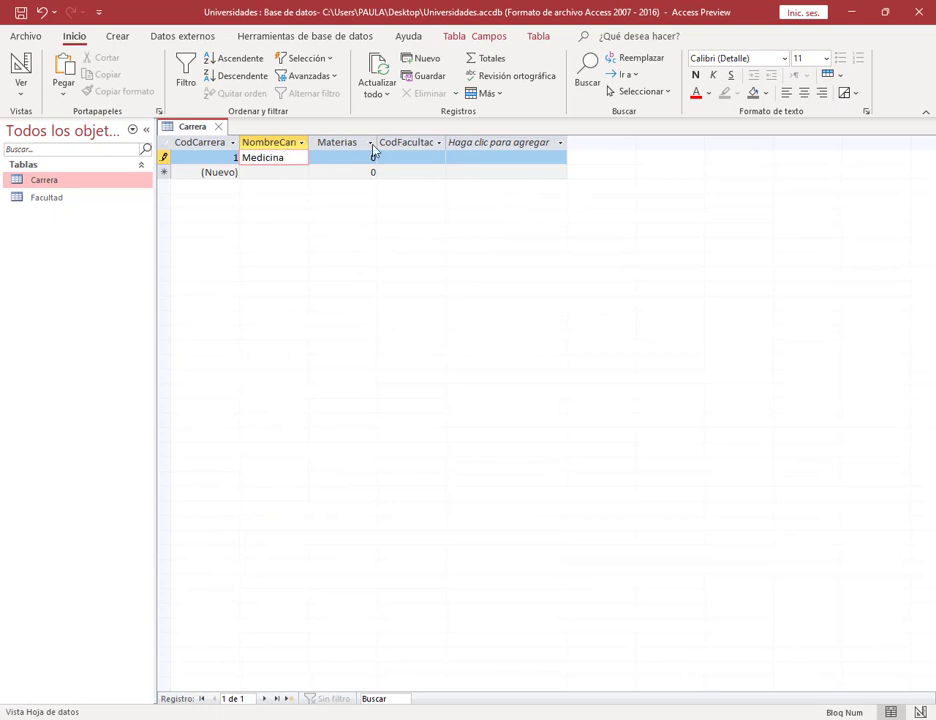
pyautogui.press('Tab')
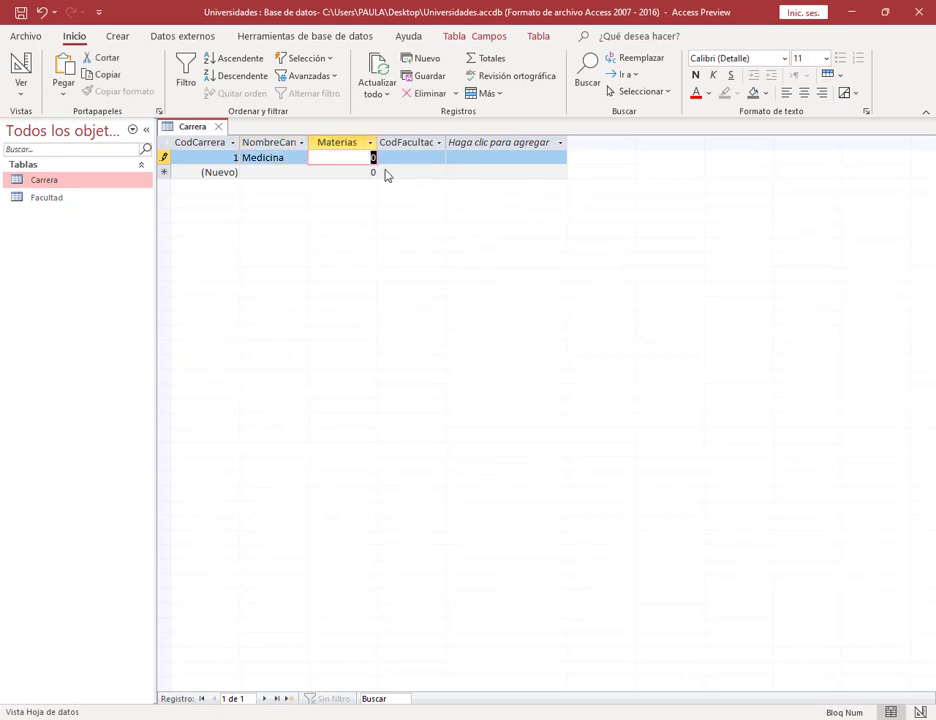
pyautogui.write('3')
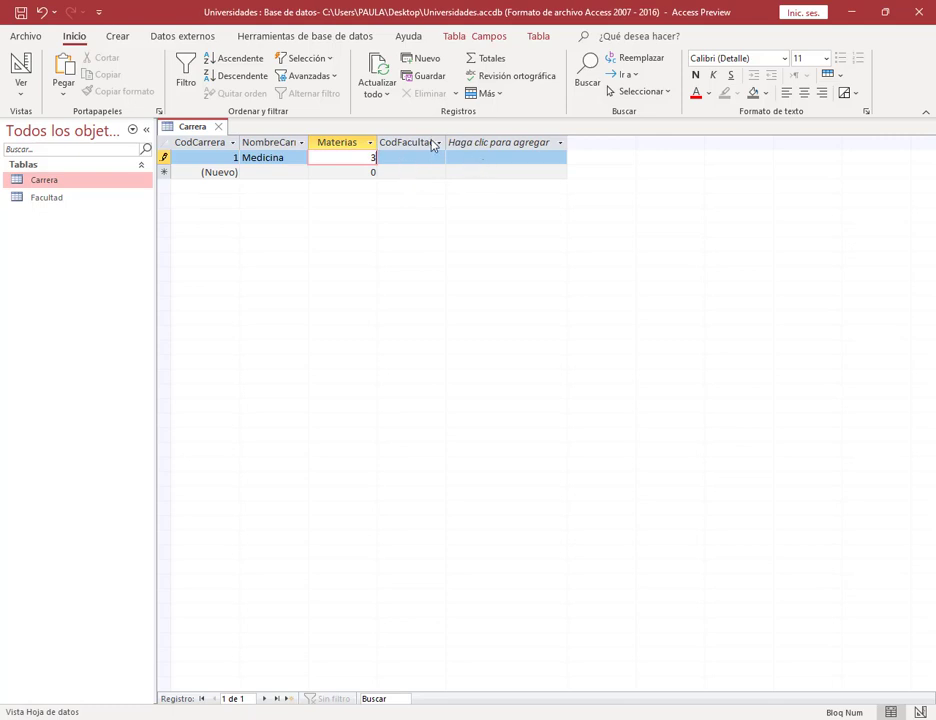
# Widen the CodFacultad and NombreCarrera columns of the Carrera datasheet so their full headings fit.
pyautogui.moveTo(446, 143); pyautogui.dragTo(514, 148)
pyautogui.click(530, 143)
pyautogui.click(403, 223)
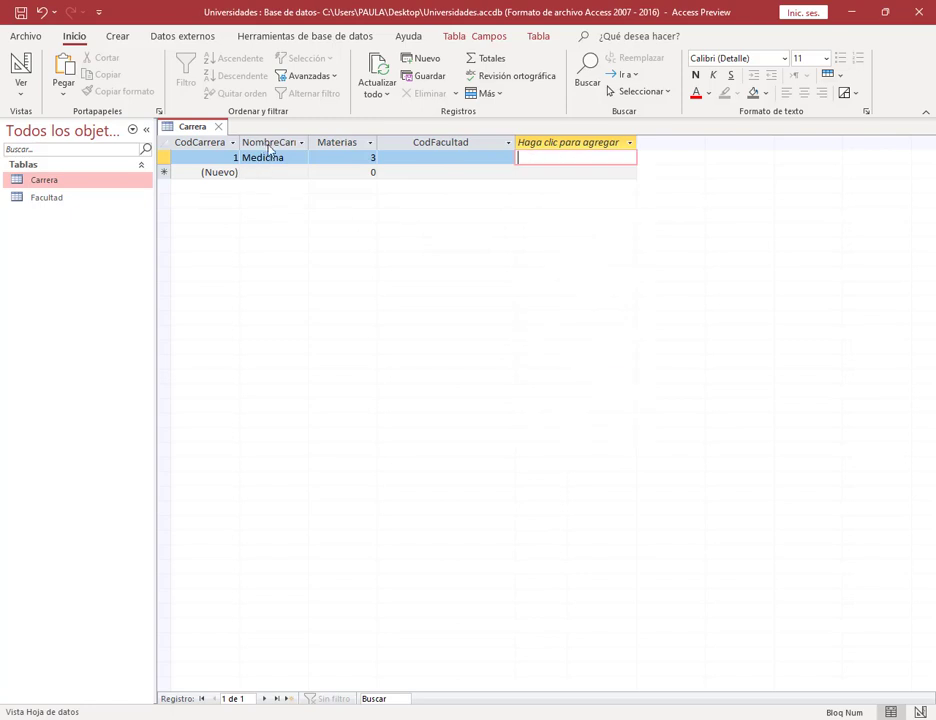
pyautogui.moveTo(313, 148); pyautogui.dragTo(341, 150)
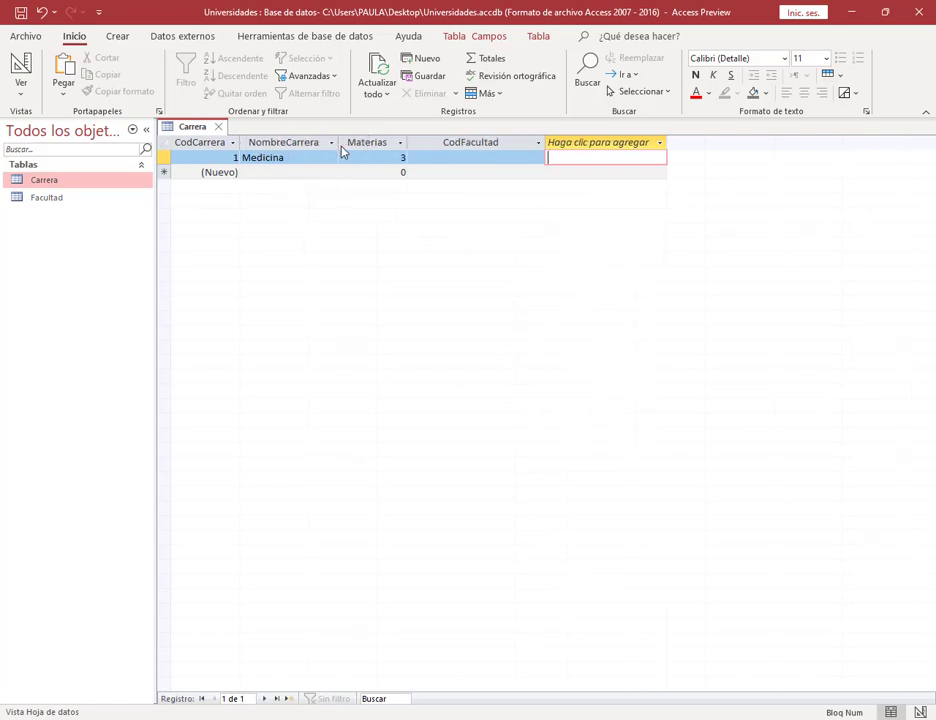
# Assign the Medicina record to faculty 1, Ciencias exactas, using the CodFacultad lookup, and review the lookup's choices again.
pyautogui.click(518, 163)
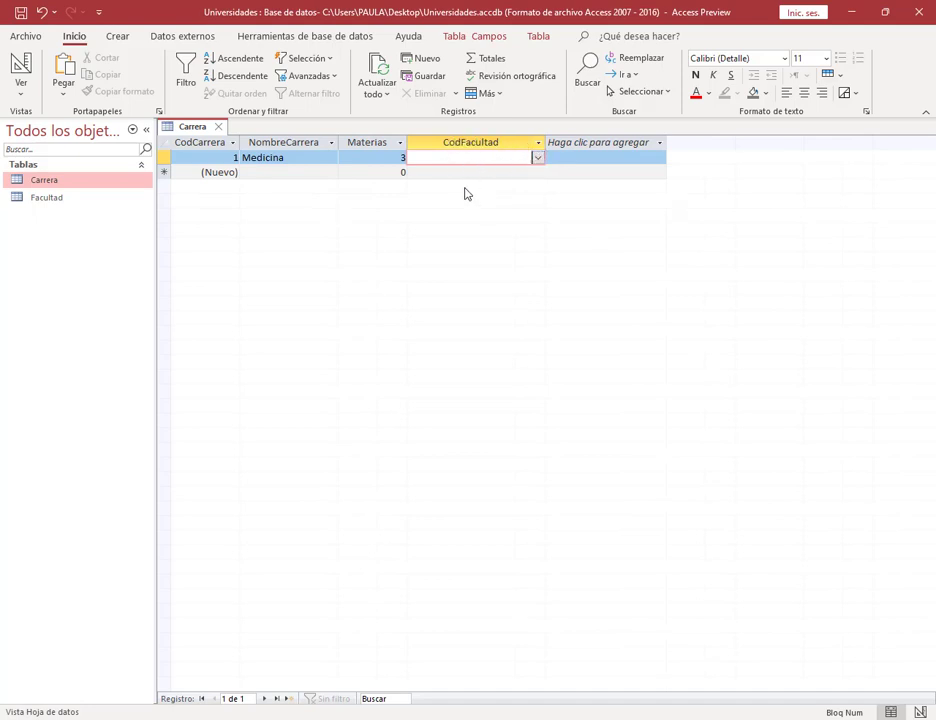
pyautogui.click(537, 159)
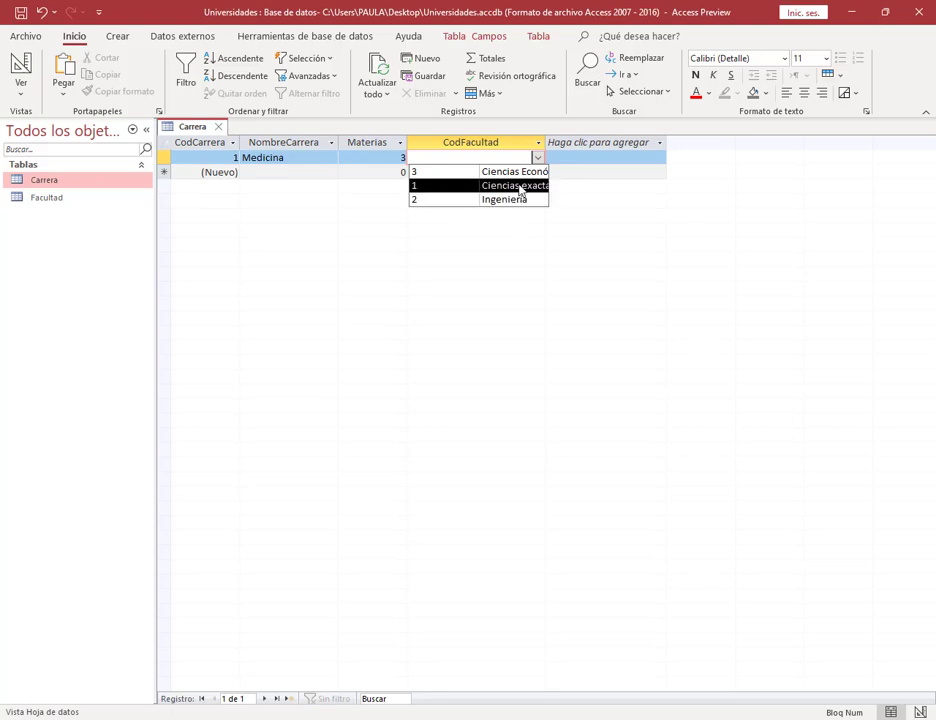
pyautogui.click(519, 190)
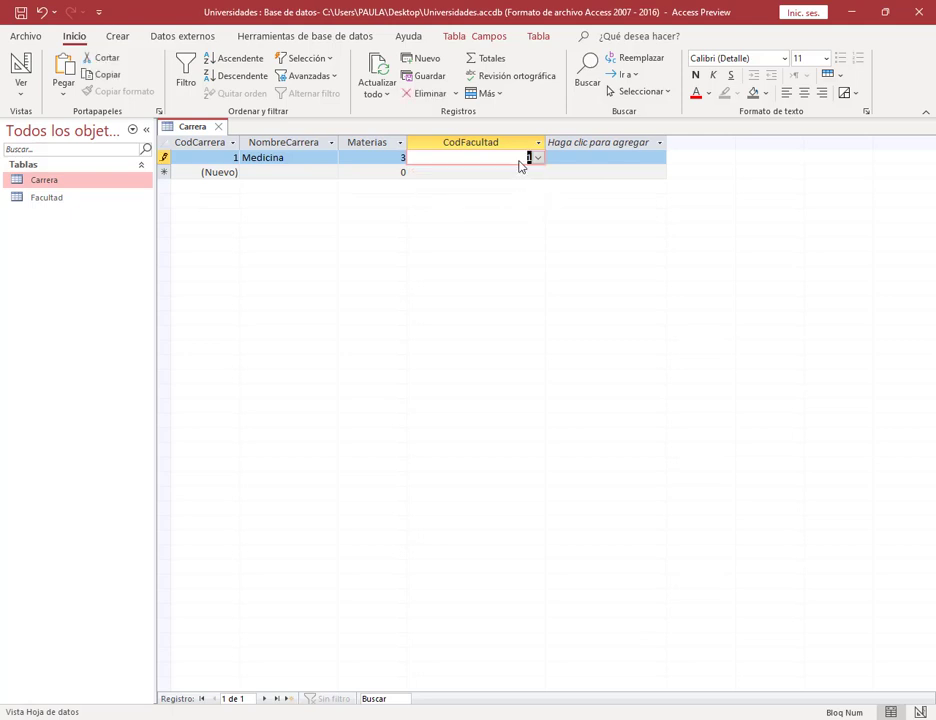
pyautogui.click(595, 174)
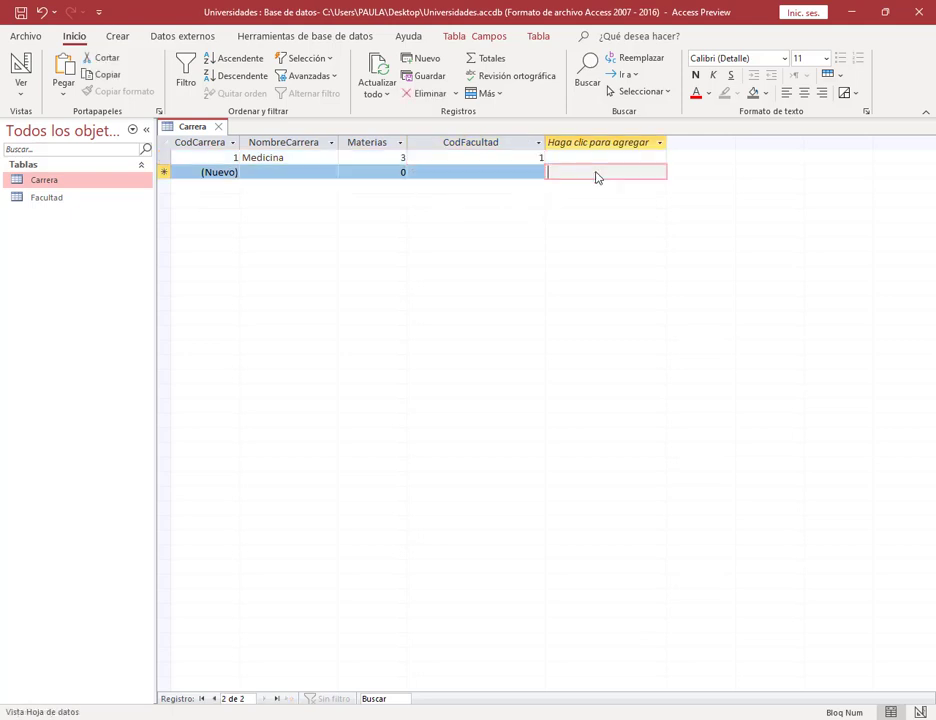
pyautogui.click(538, 160)
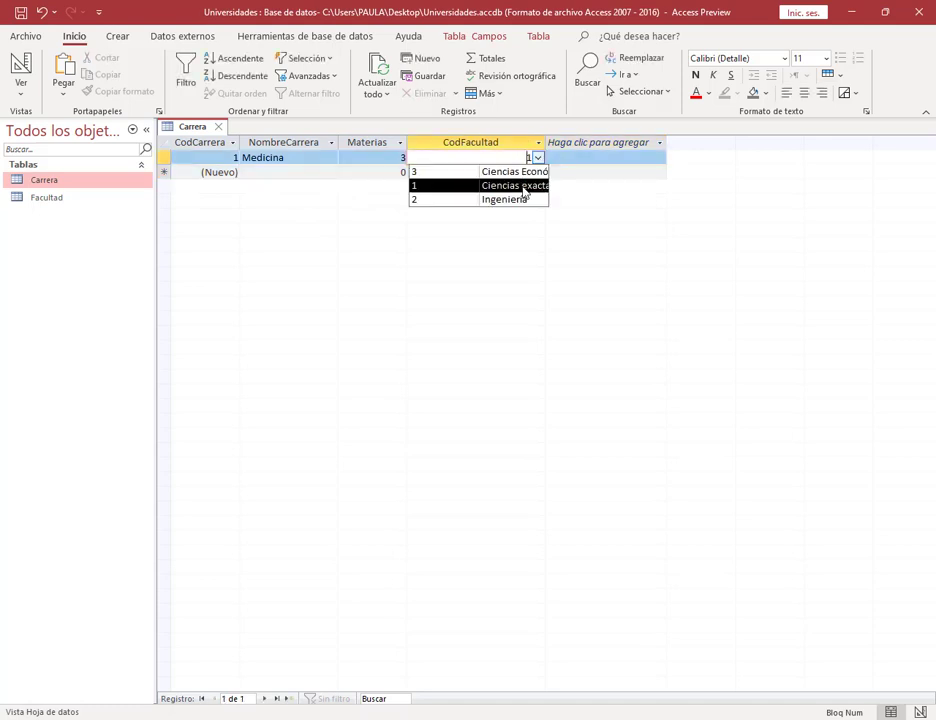
pyautogui.click(567, 162)
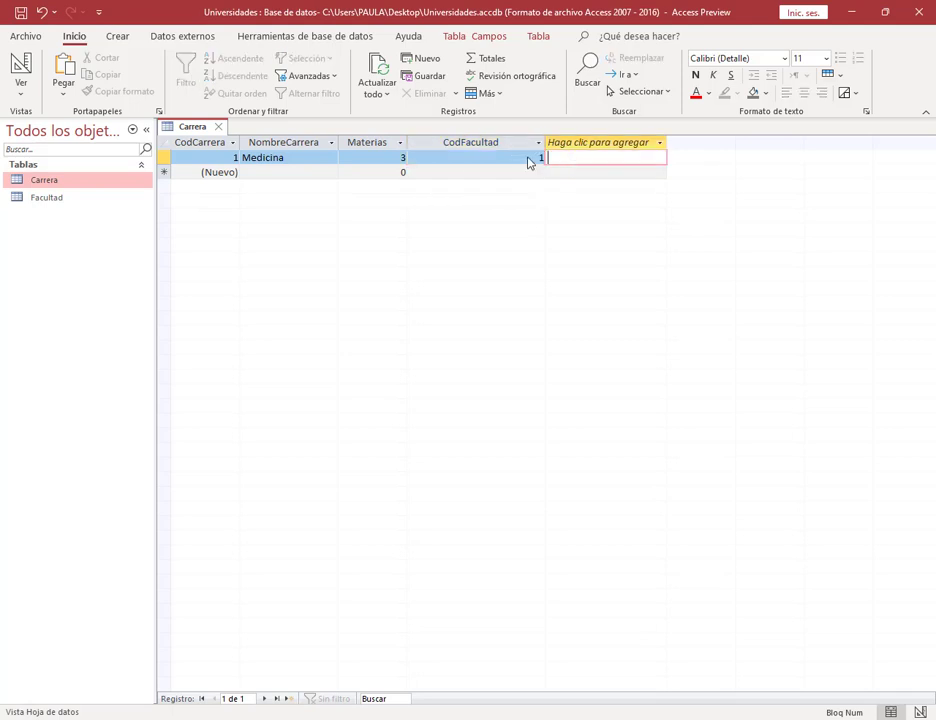
# Close the Carrera table saving its layout changes, and open the database's relationships diagram.
pyautogui.click(221, 128)
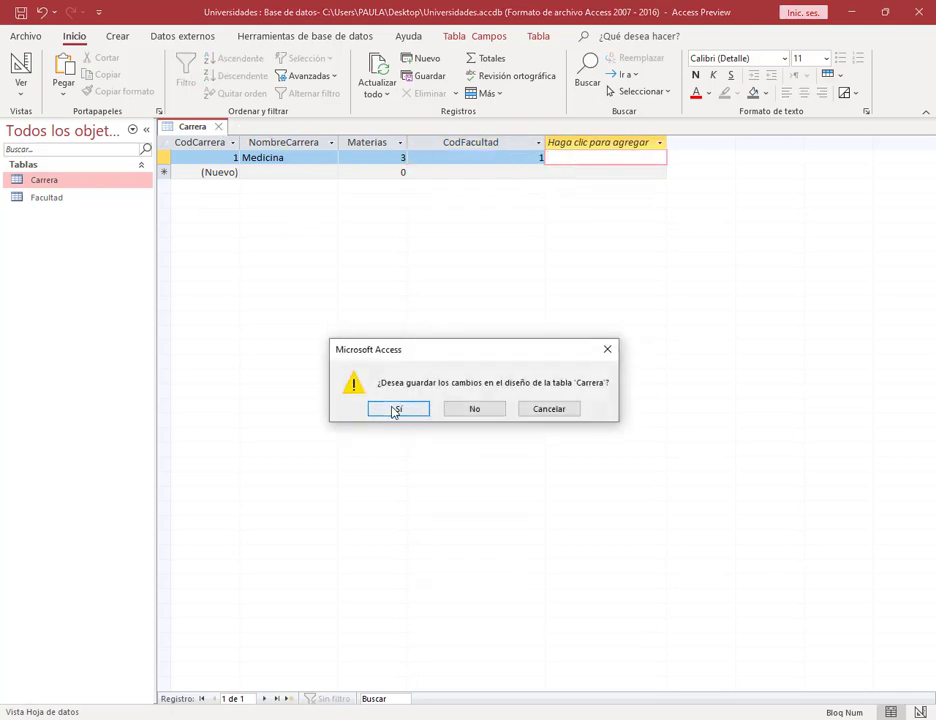
pyautogui.click(396, 409)
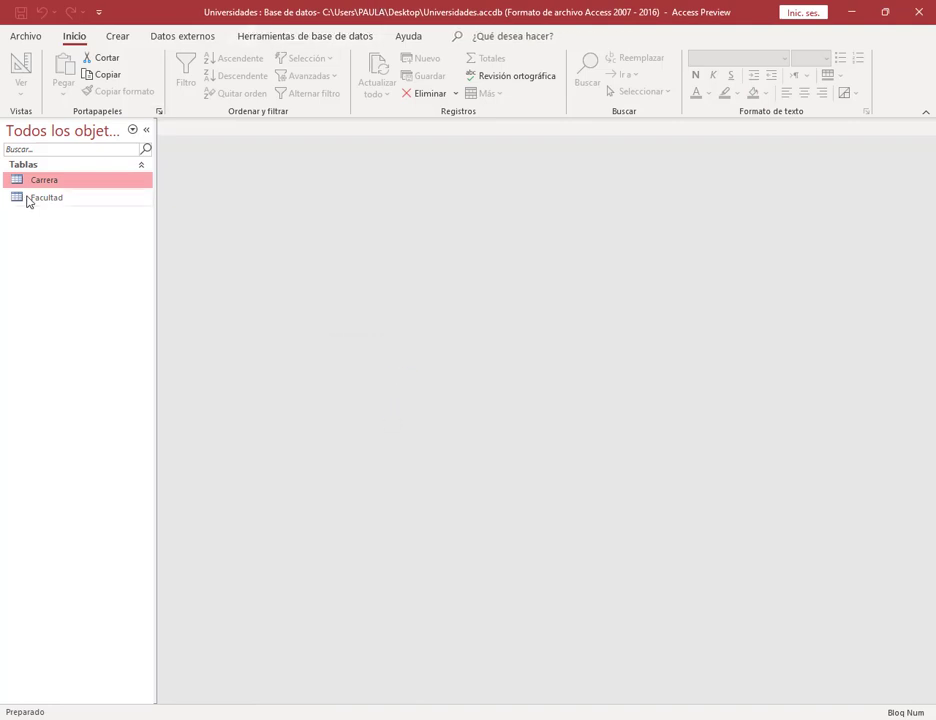
pyautogui.click(292, 38)
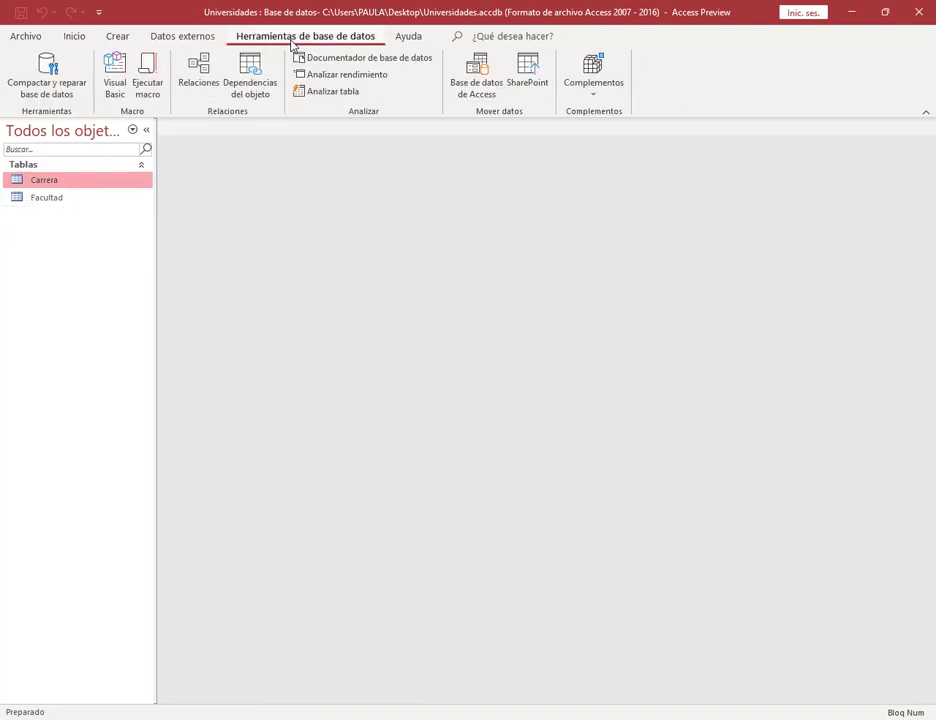
pyautogui.click(198, 70)
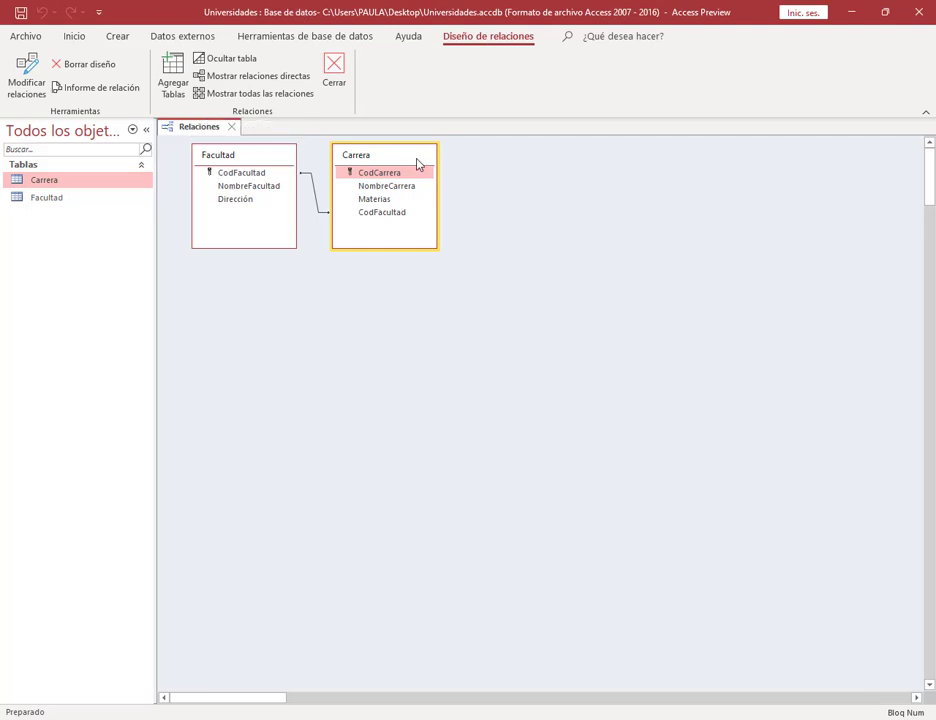
# Move the Carrera and Facultad tables apart in the relationships diagram so the line between them is clear.
pyautogui.moveTo(418, 163); pyautogui.dragTo(506, 163)
pyautogui.click(290, 173)
pyautogui.moveTo(290, 173); pyautogui.dragTo(310, 191)
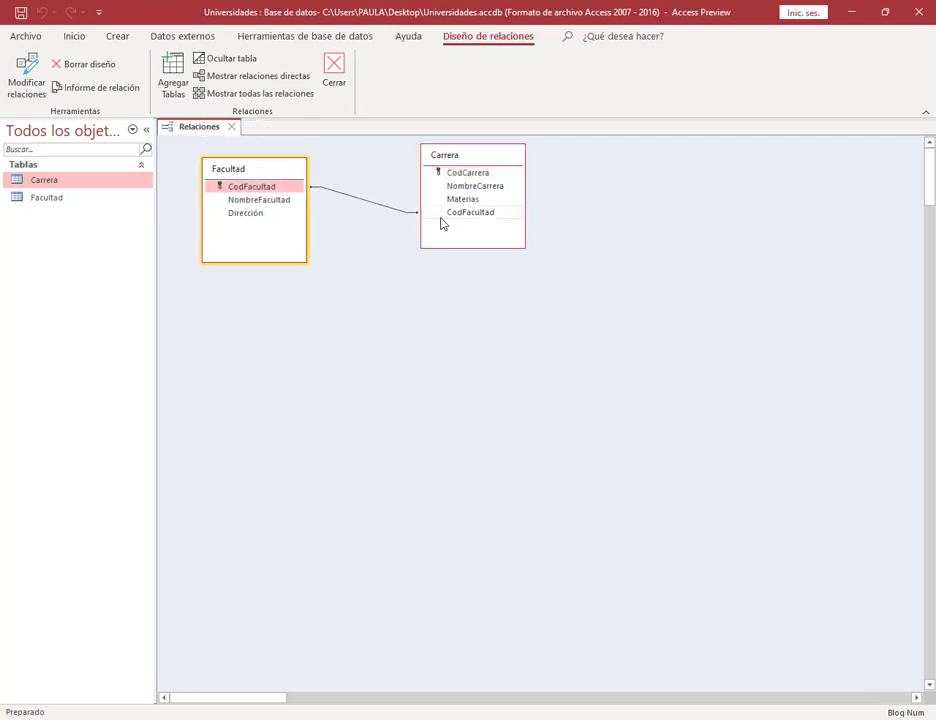
# Enforce referential integrity on the CodFacultad relationship between Facultad and Carrera, and close the relationships diagram saving its layout.
pyautogui.doubleClick(366, 204)
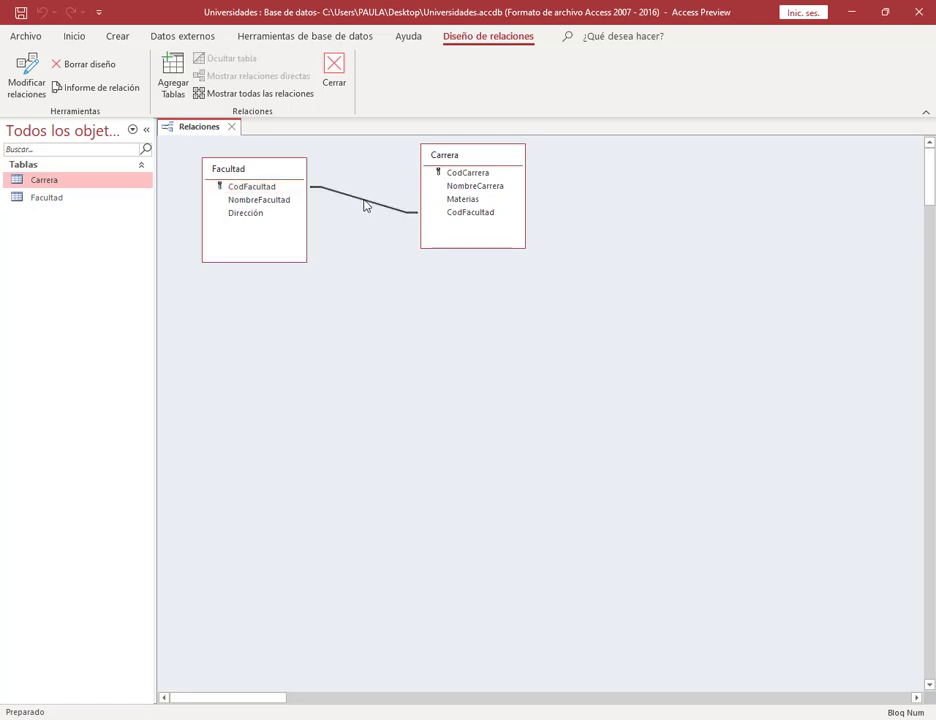
pyautogui.moveTo(405, 186); pyautogui.dragTo(437, 168)
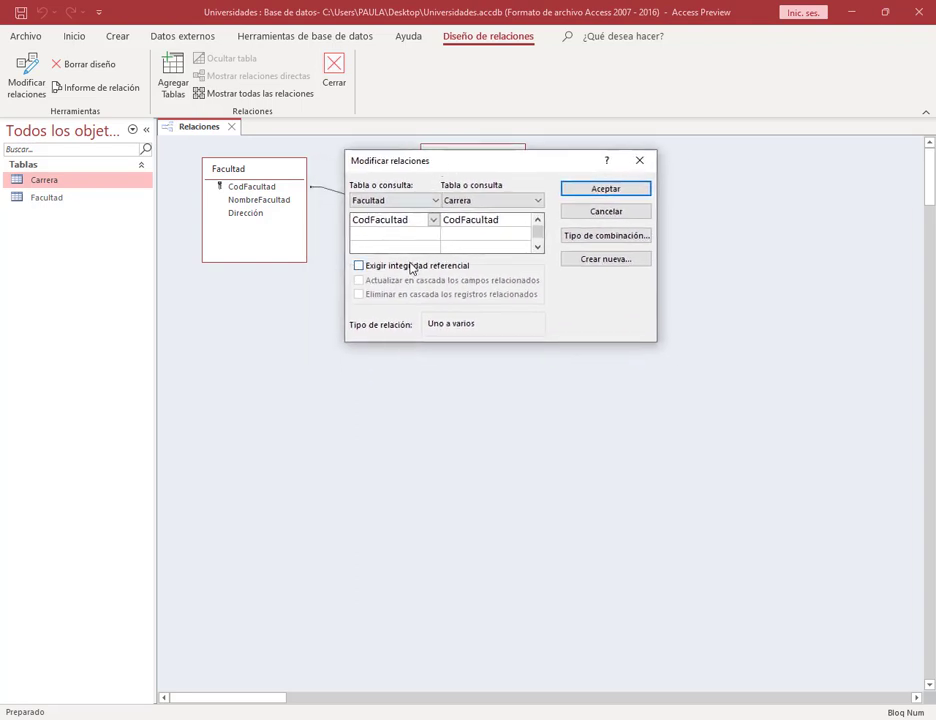
pyautogui.click(359, 266)
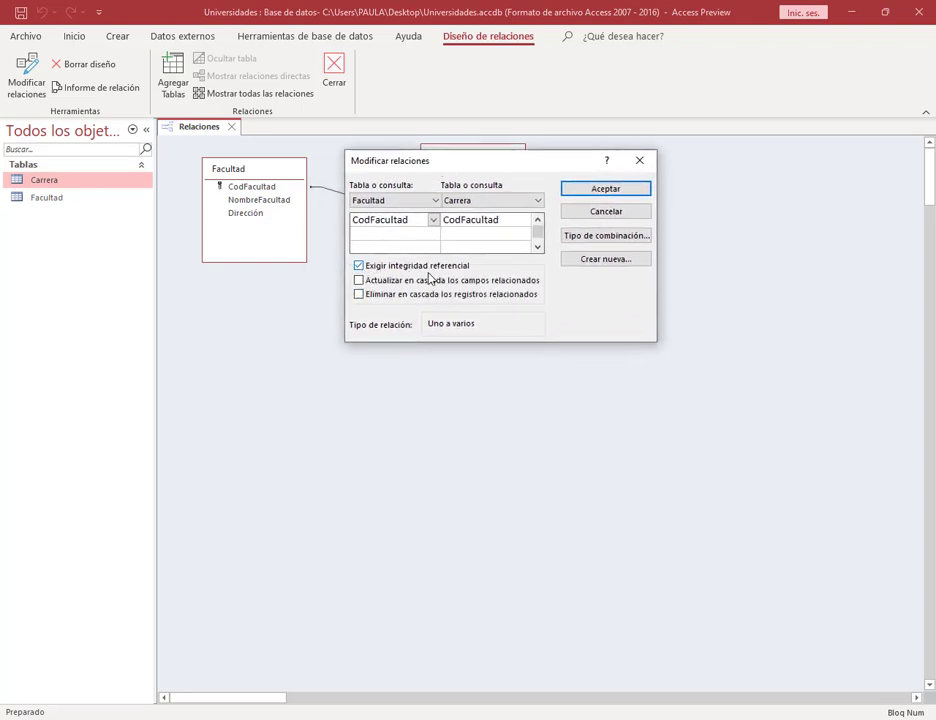
pyautogui.moveTo(524, 160); pyautogui.dragTo(506, 312)
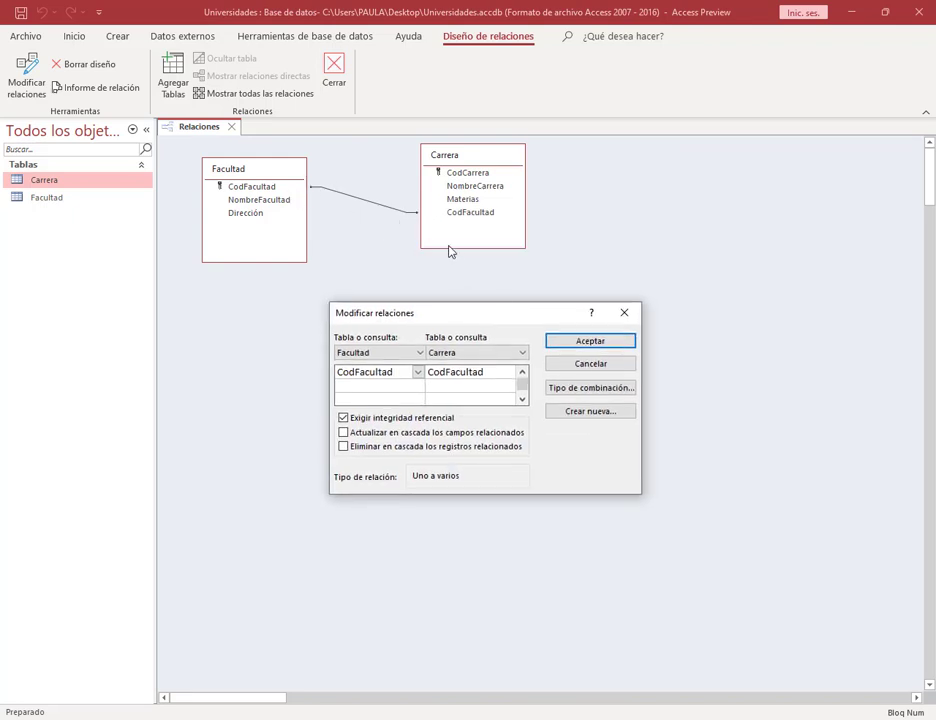
pyautogui.click(588, 341)
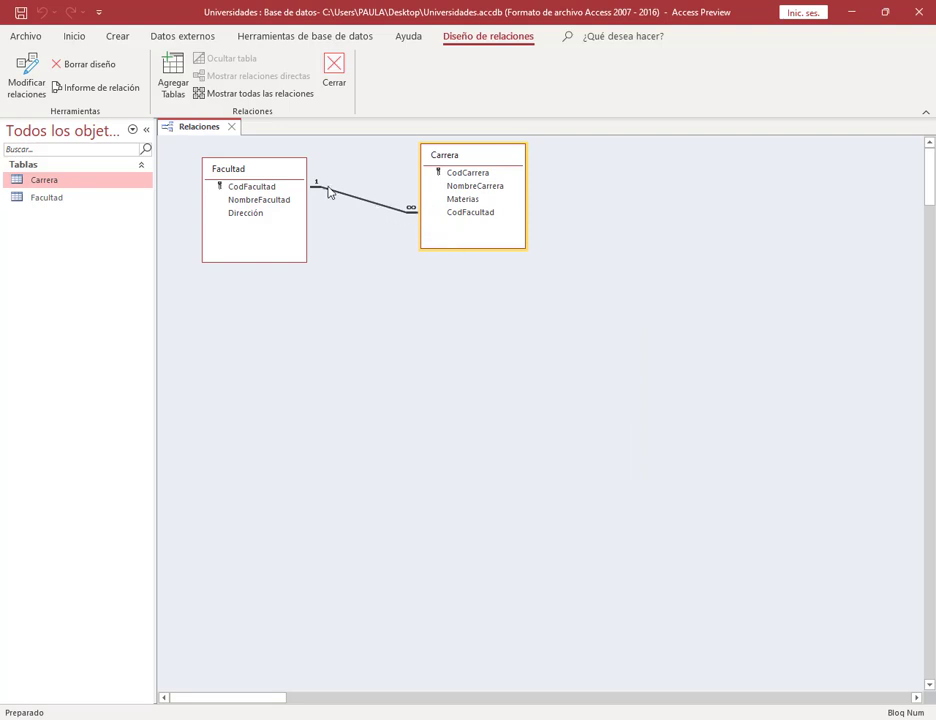
pyautogui.click(335, 75)
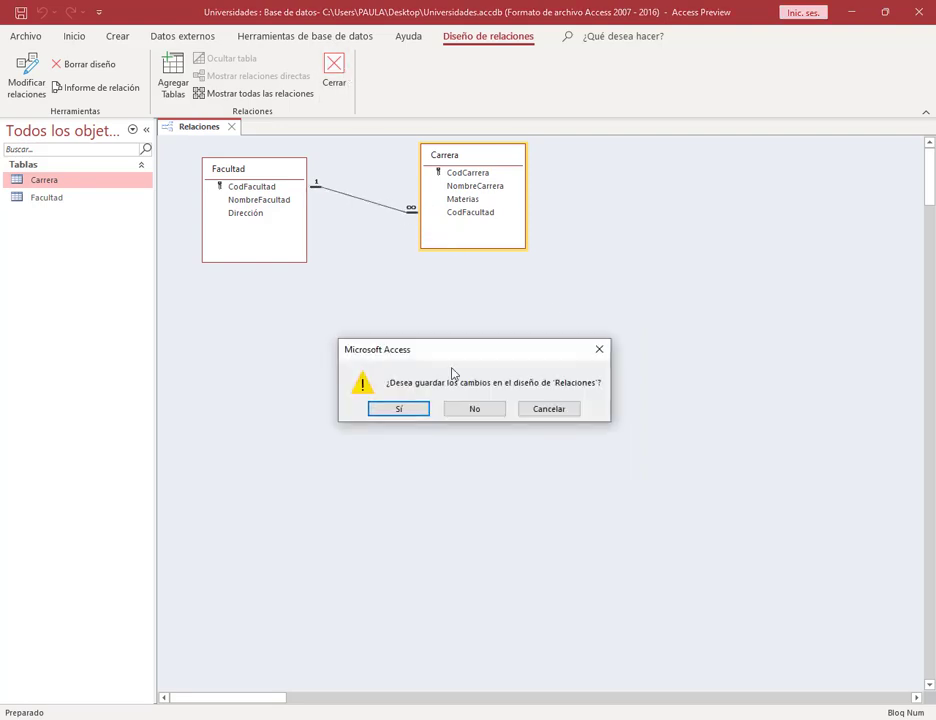
pyautogui.click(420, 417)
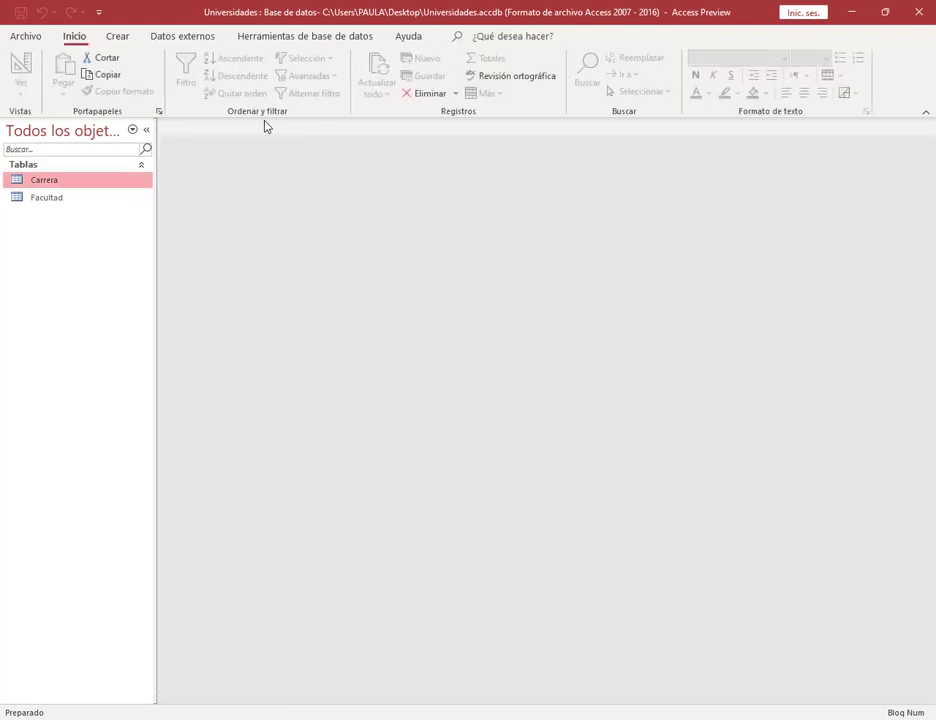
# Open the Facultad and Carrera tables in design view and review the data types offered for Carrera's CodFacultad field.
pyautogui.click(52, 199)
pyautogui.rightClick(50, 198)
pyautogui.click(99, 230)
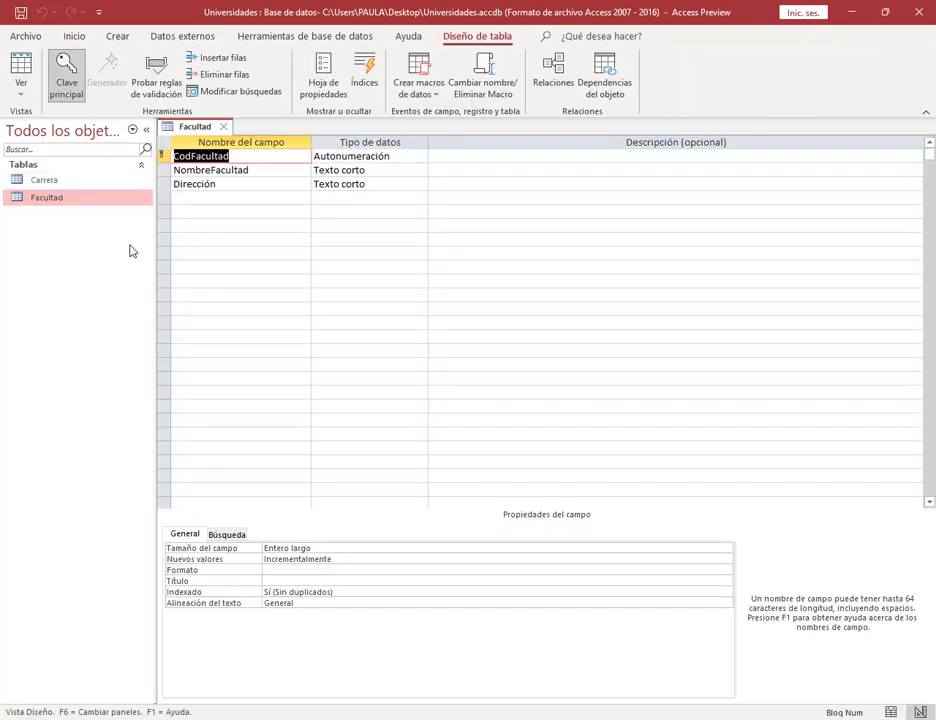
pyautogui.rightClick(56, 186)
pyautogui.click(85, 214)
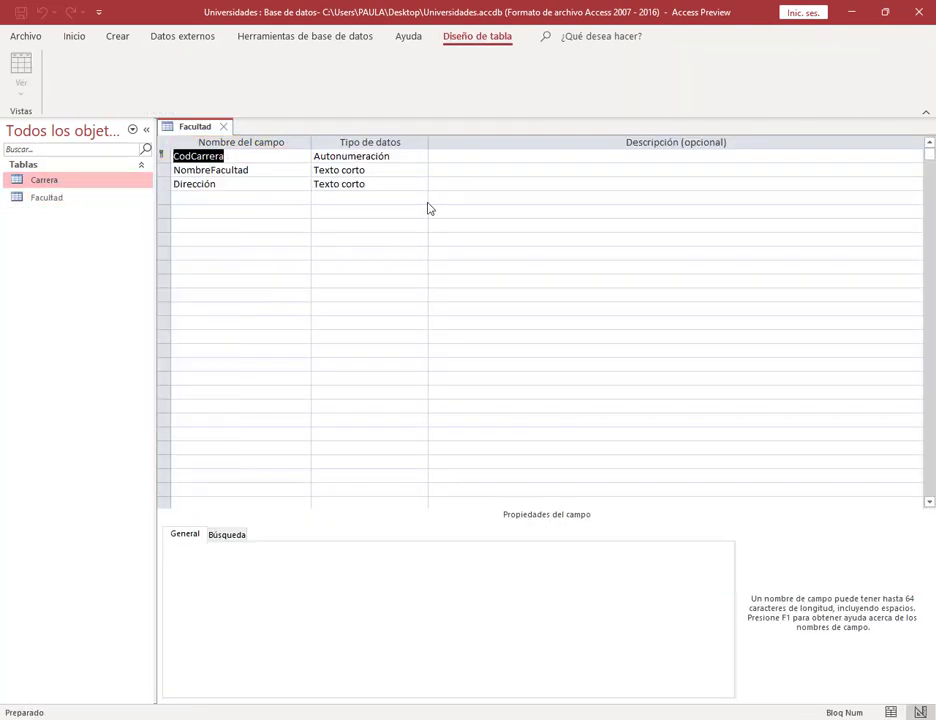
pyautogui.click(420, 201)
pyautogui.click(420, 200)
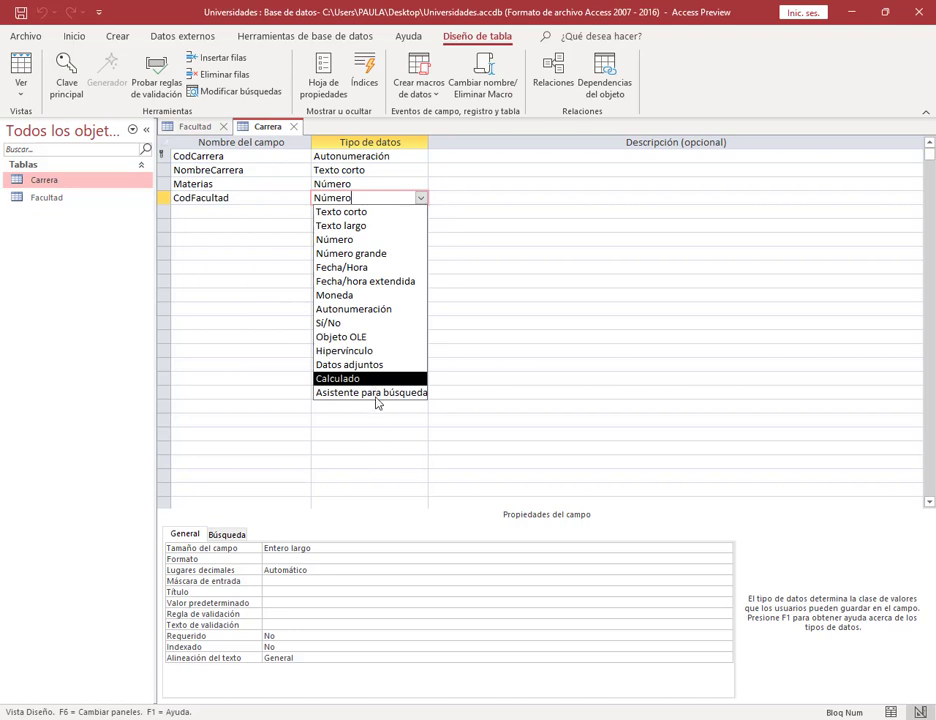
# Close both table designs, and review the relationships diagram once more before closing it.
pyautogui.click(220, 127)
pyautogui.click(222, 127)
pyautogui.click(266, 37)
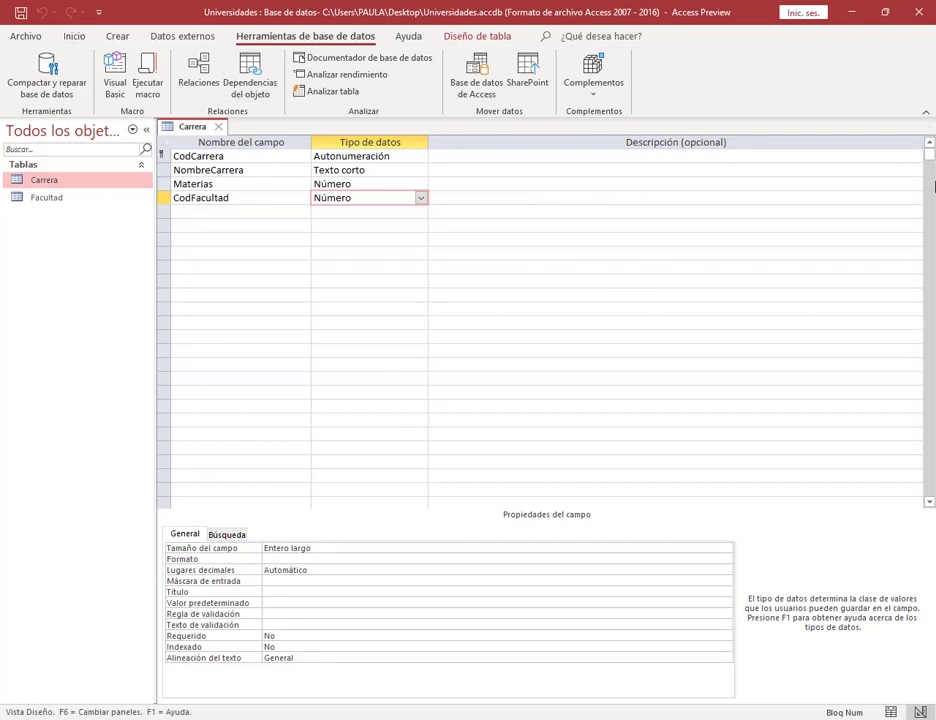
pyautogui.click(219, 133)
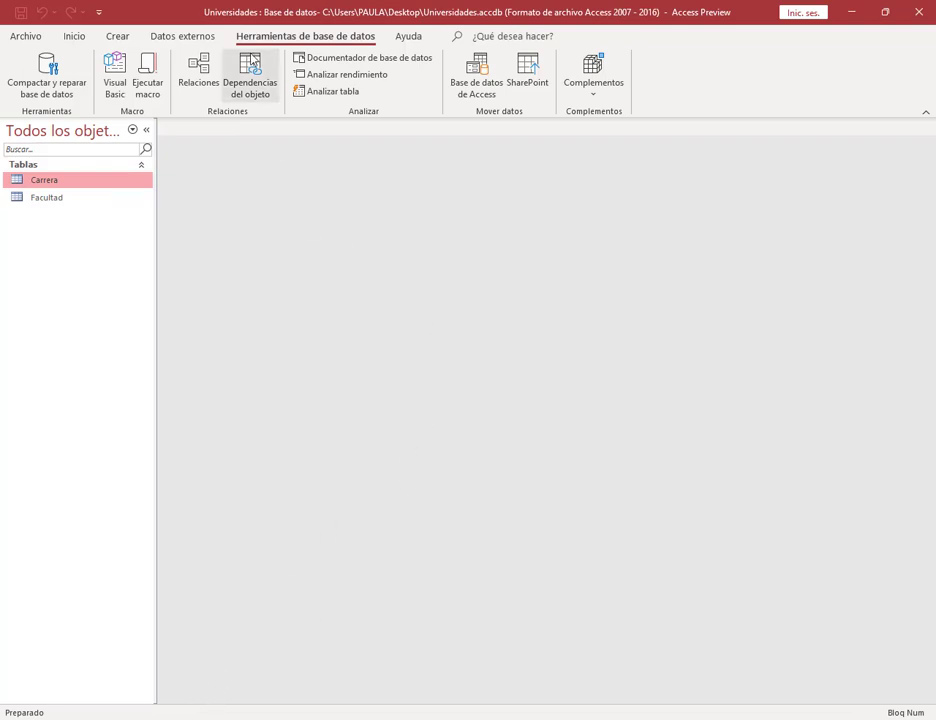
pyautogui.click(198, 66)
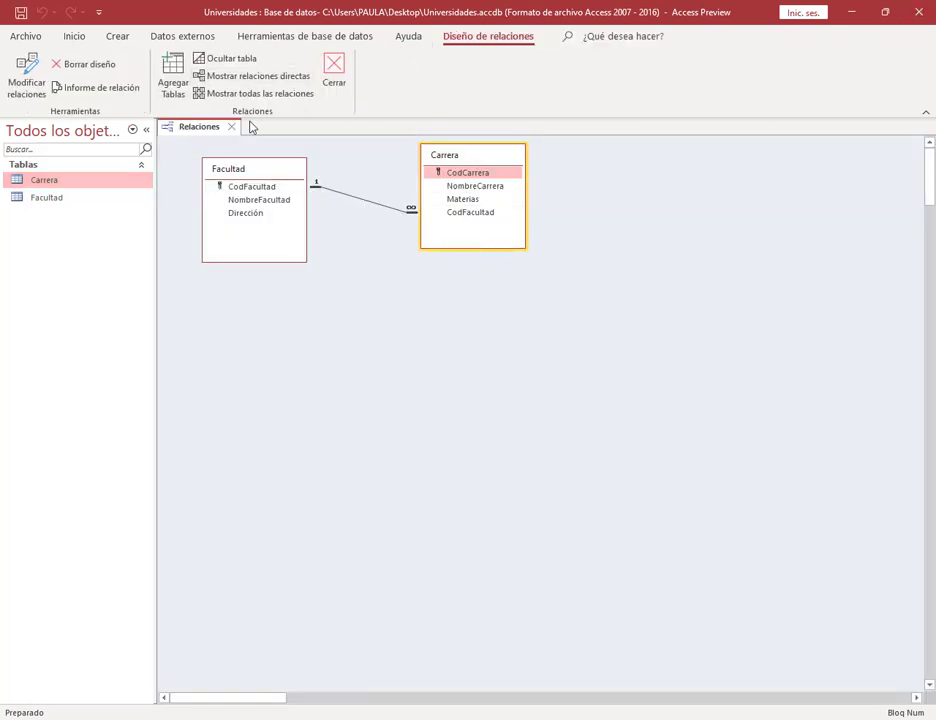
pyautogui.click(233, 128)
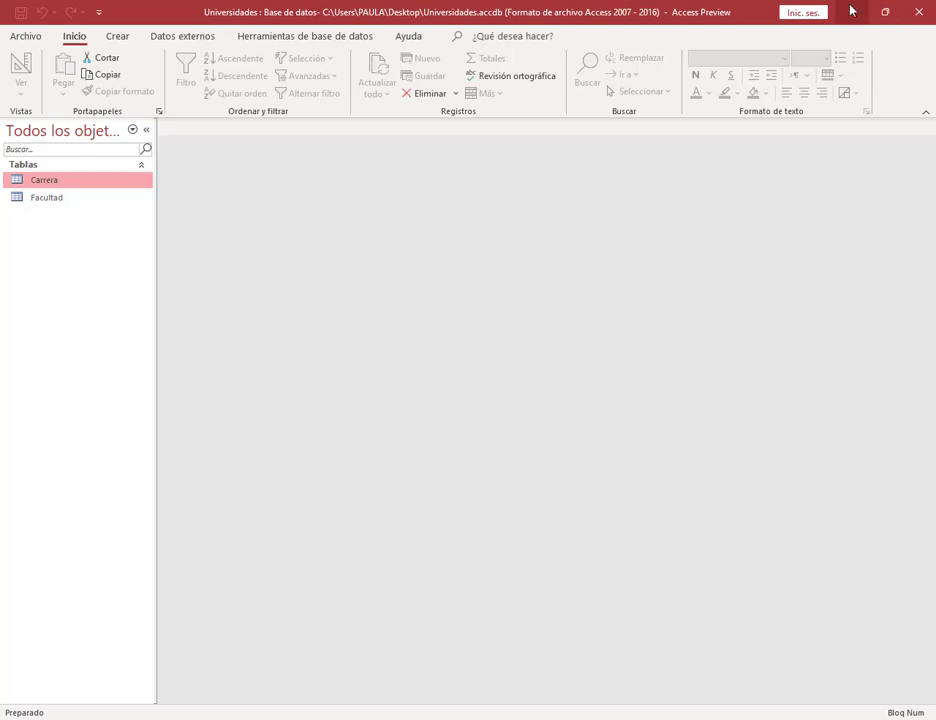
# Check the exercise instructions in Universidades.pdf, and return to the Universidades database in Access.
pyautogui.click(851, 11)
pyautogui.click(418, 8)
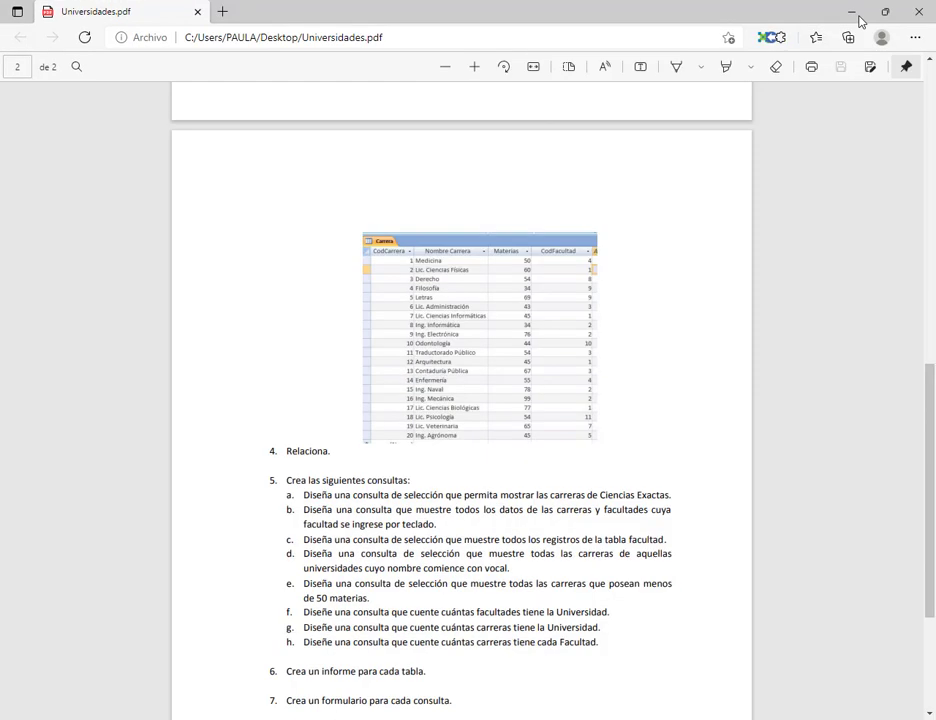
pyautogui.click(853, 11)
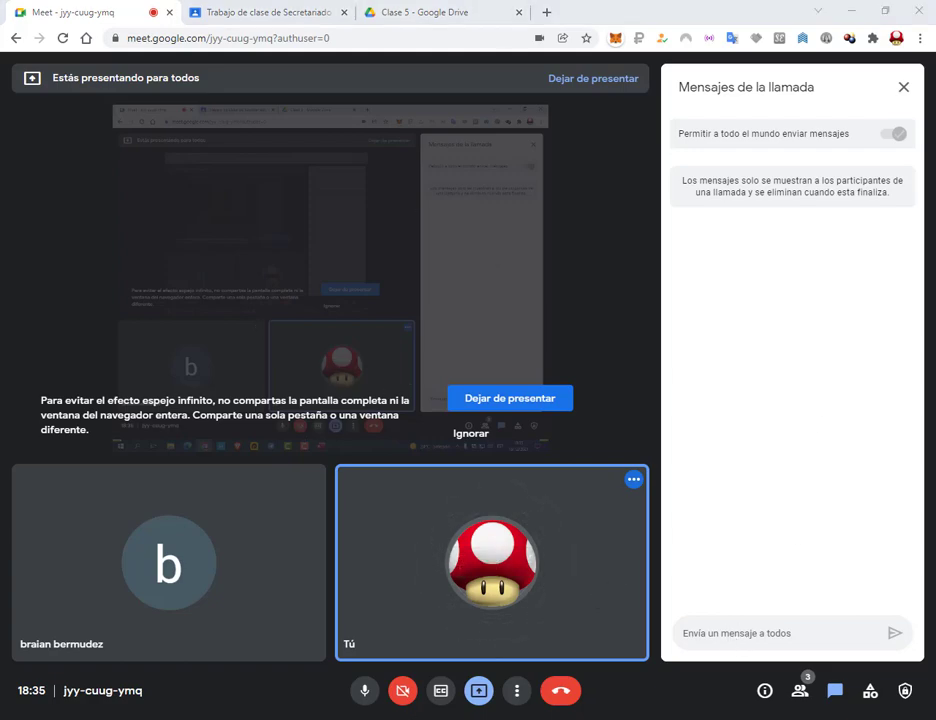
pyautogui.hotkey('alt', 'Tab')
pyautogui.moveTo(648, 8); pyautogui.dragTo(497, 50)
pyautogui.click(826, 50)
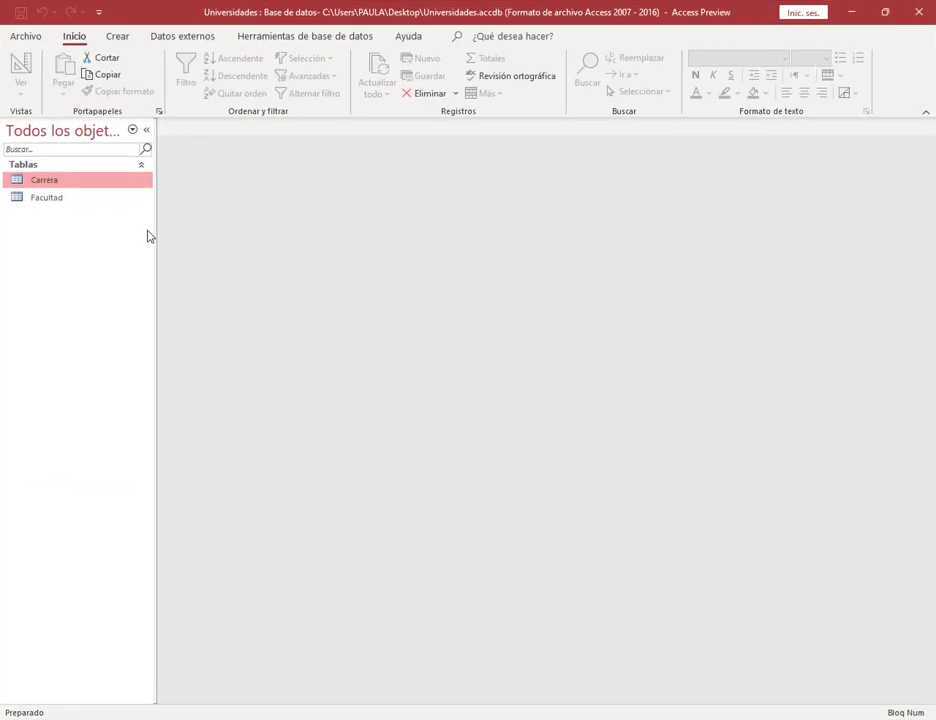
# Review the records of the Facultad and Carrera tables, and close the Facultad datasheet.
pyautogui.doubleClick(45, 200)
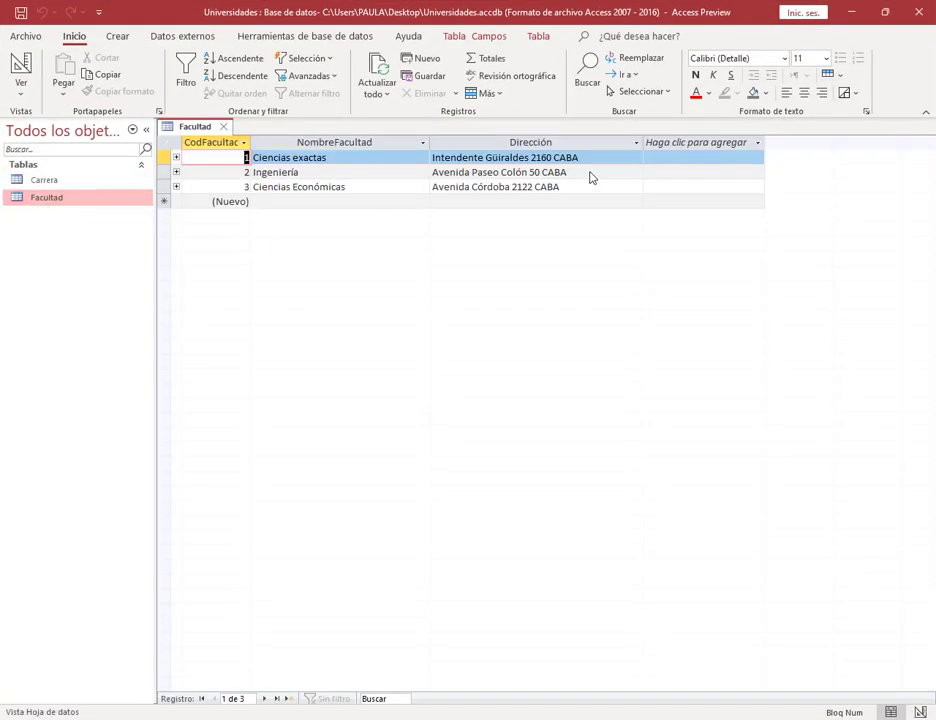
pyautogui.click(56, 184)
pyautogui.doubleClick(56, 184)
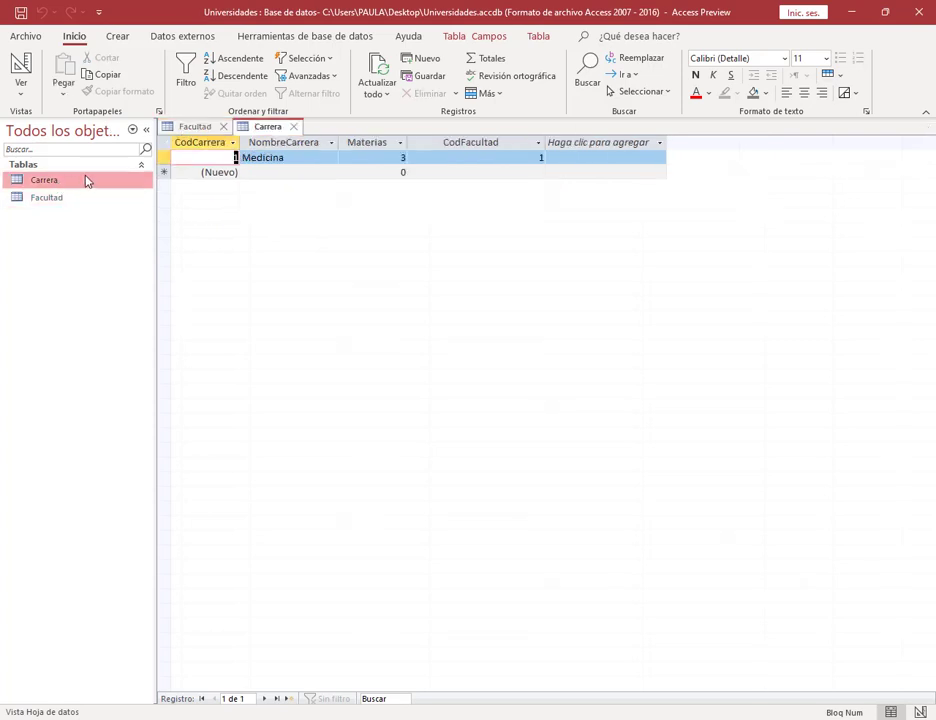
pyautogui.click(223, 127)
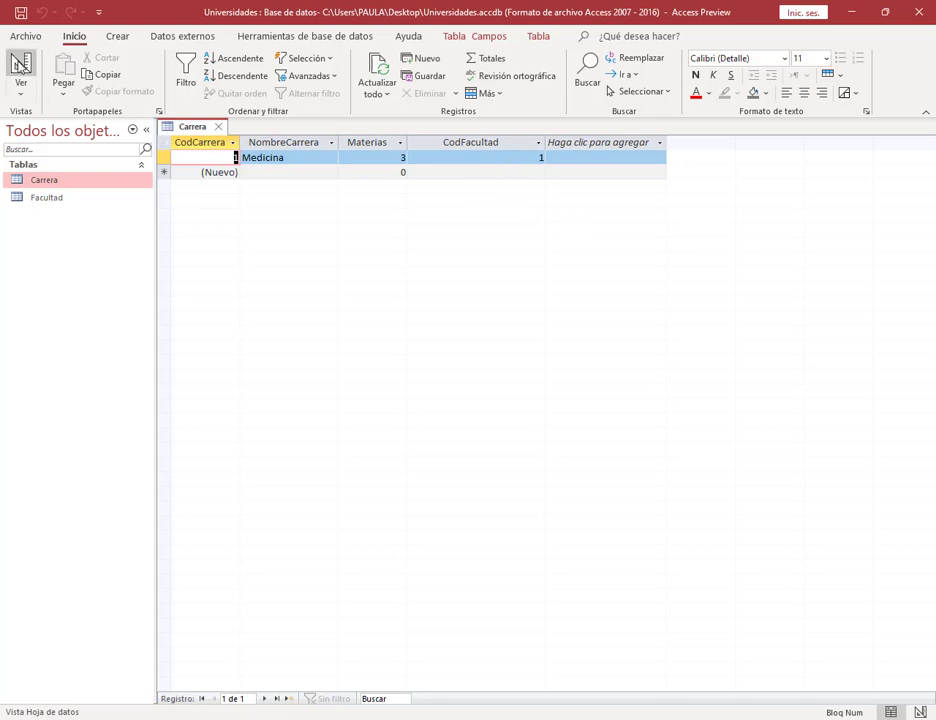
# Try to delete the relationship between Facultad and Carrera while the Carrera table is open in design view.
pyautogui.click(21, 64)
pyautogui.click(307, 38)
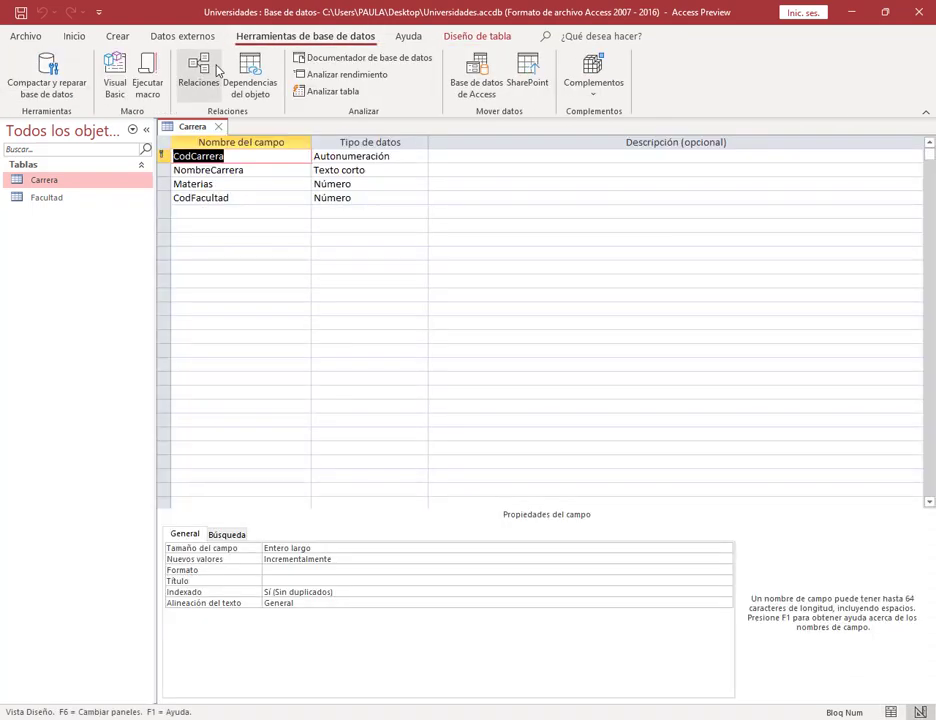
pyautogui.click(210, 72)
pyautogui.click(349, 199)
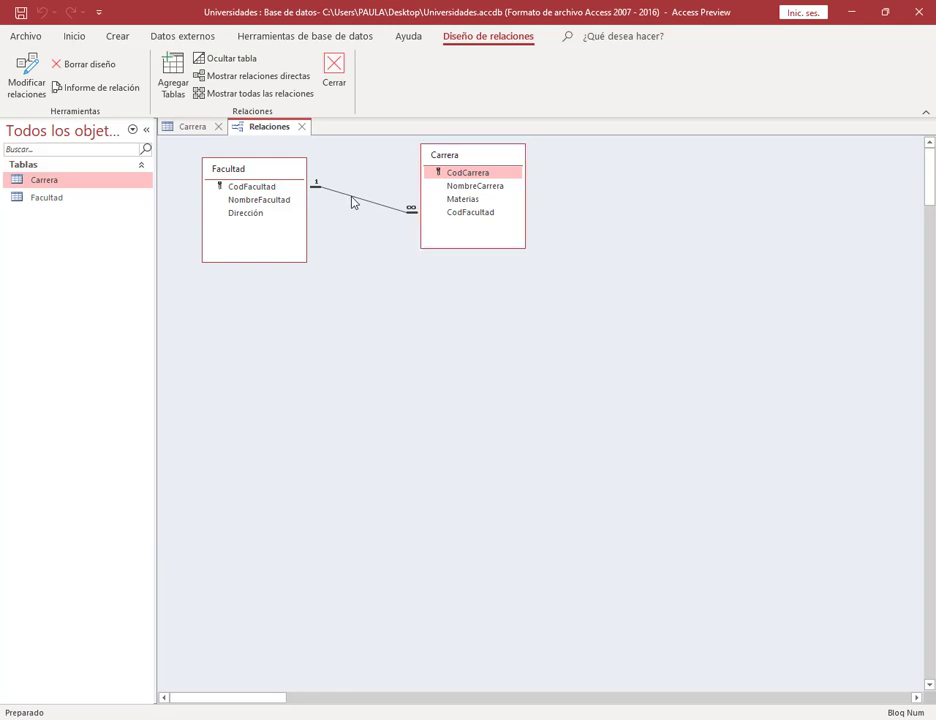
pyautogui.press('Delete')
pyautogui.click(448, 409)
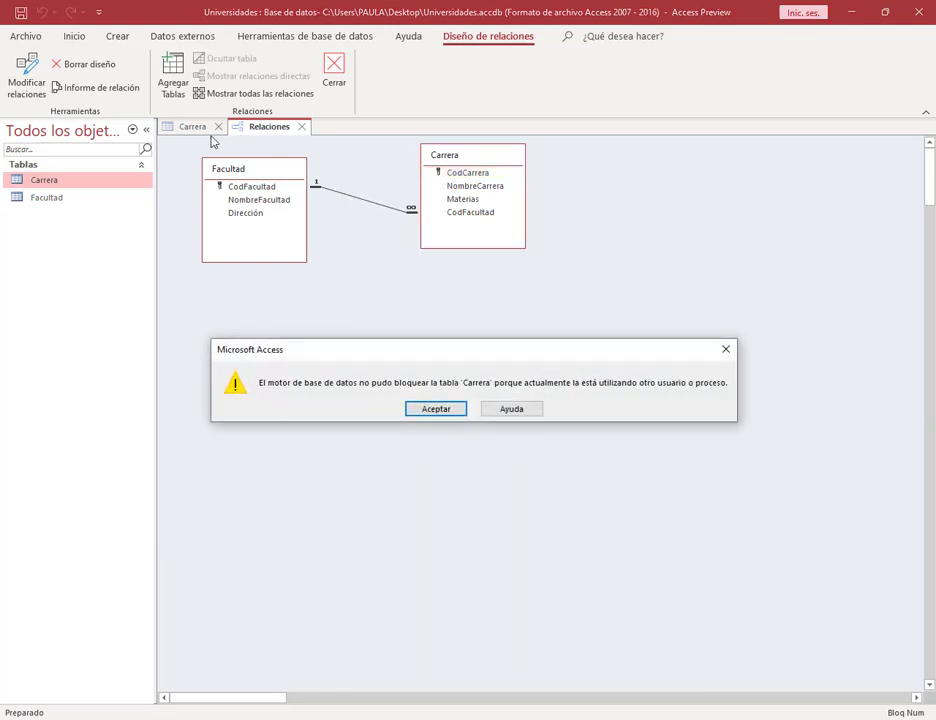
pyautogui.press('Return')
# Close the Carrera table, delete its relationship with Facultad from the diagram, and close the relationships diagram.
pyautogui.click(217, 127)
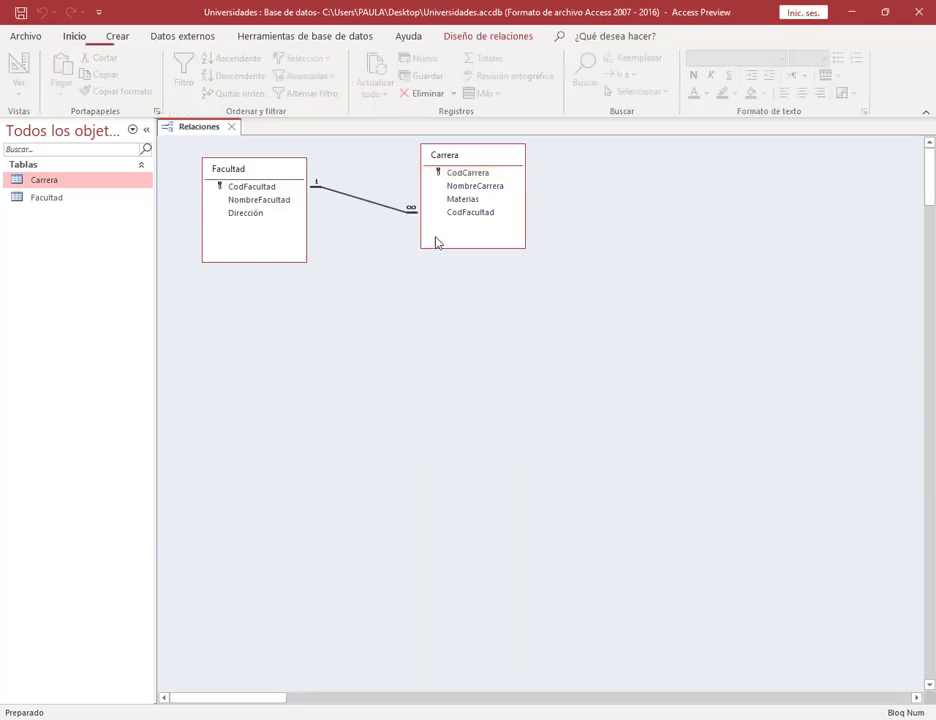
pyautogui.click(384, 204)
pyautogui.press('Delete')
pyautogui.click(447, 409)
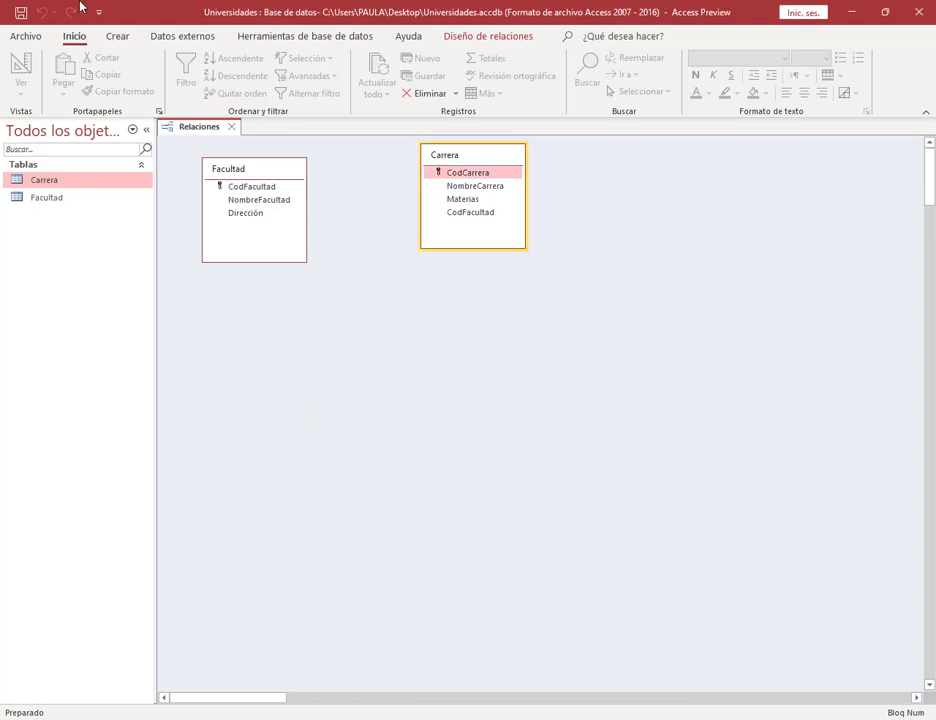
pyautogui.click(231, 127)
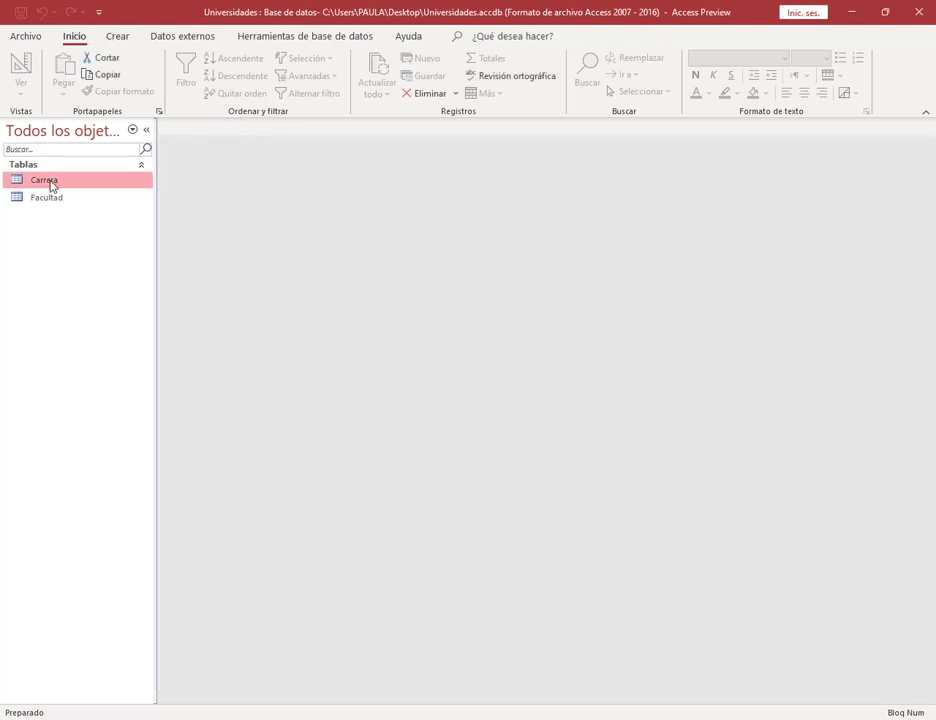
# Open the Carrera table in design view and delete its CodFacultad field.
pyautogui.rightClick(48, 182)
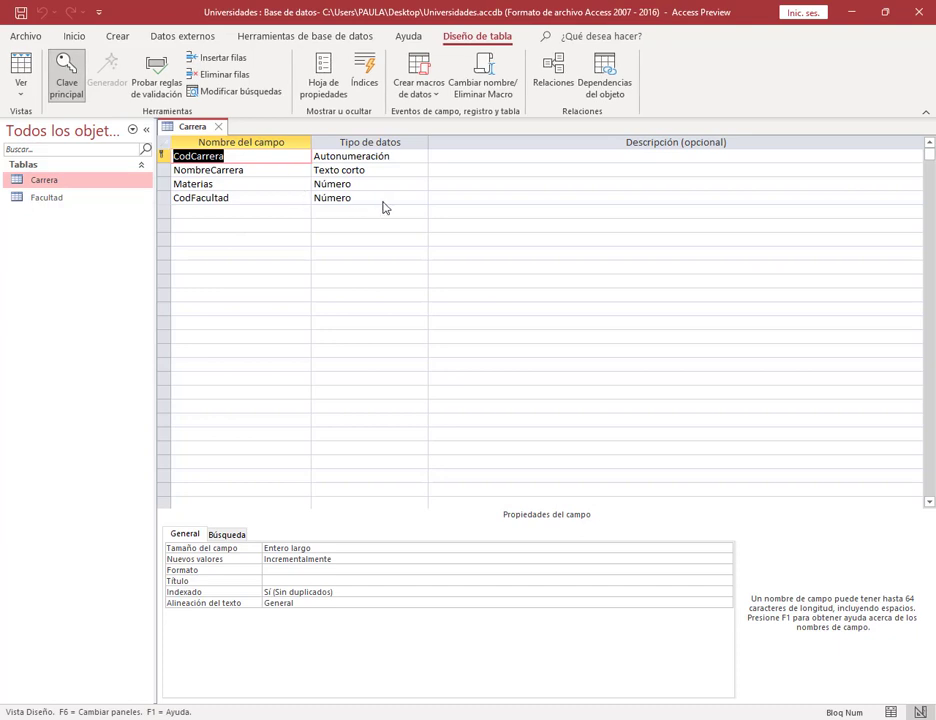
pyautogui.click(160, 200)
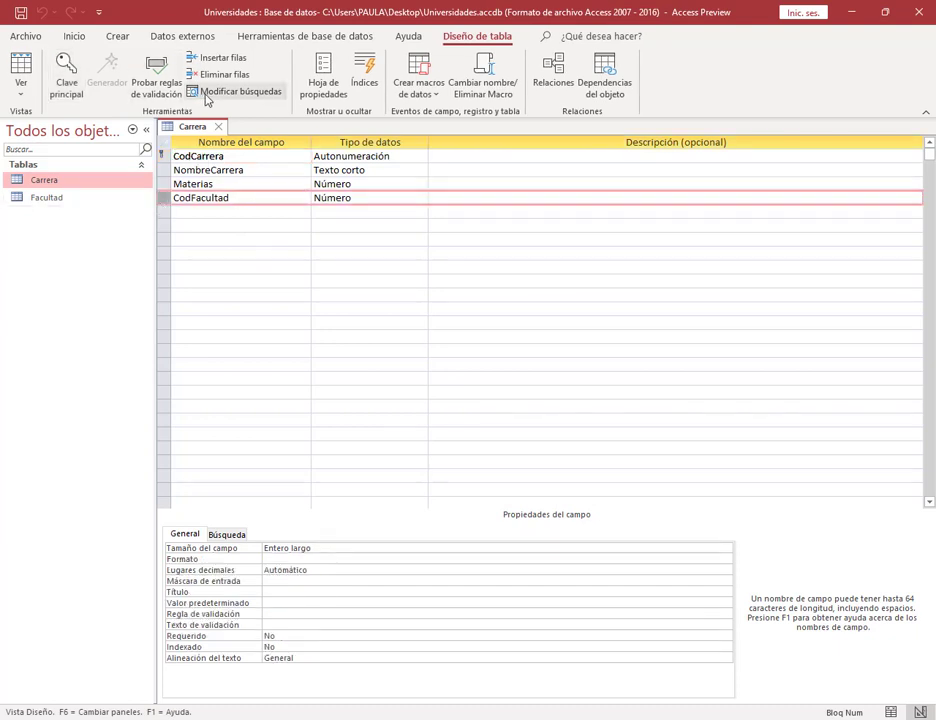
pyautogui.click(218, 74)
pyautogui.press('Return')
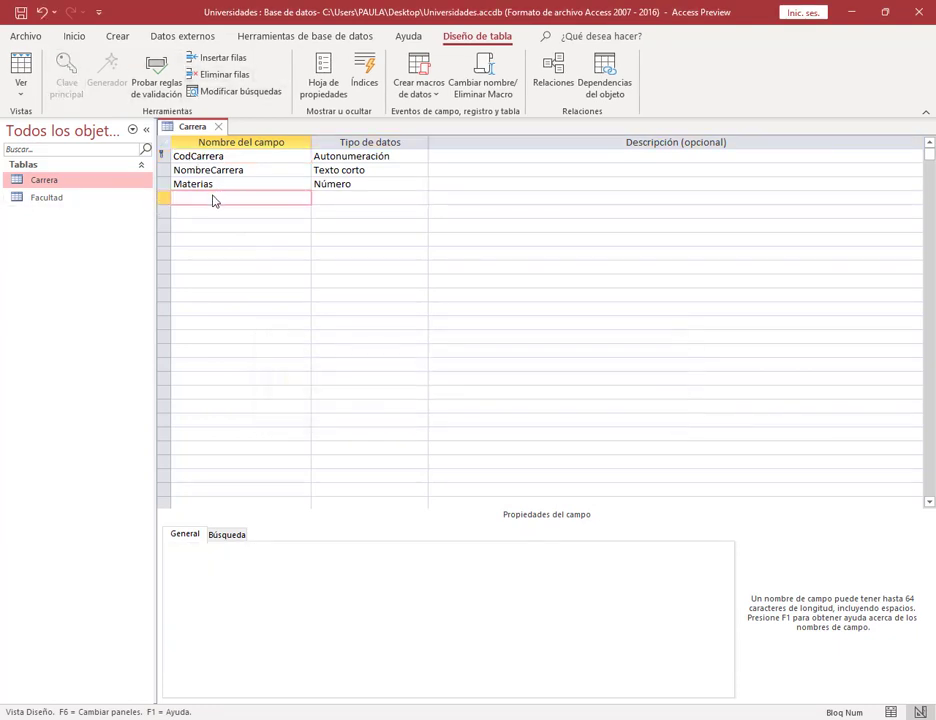
# Add a codFacultad field with the Número data type below Materias in the Carrera table.
pyautogui.write('codFacultad')
pyautogui.press('Tab')
pyautogui.click(420, 200)
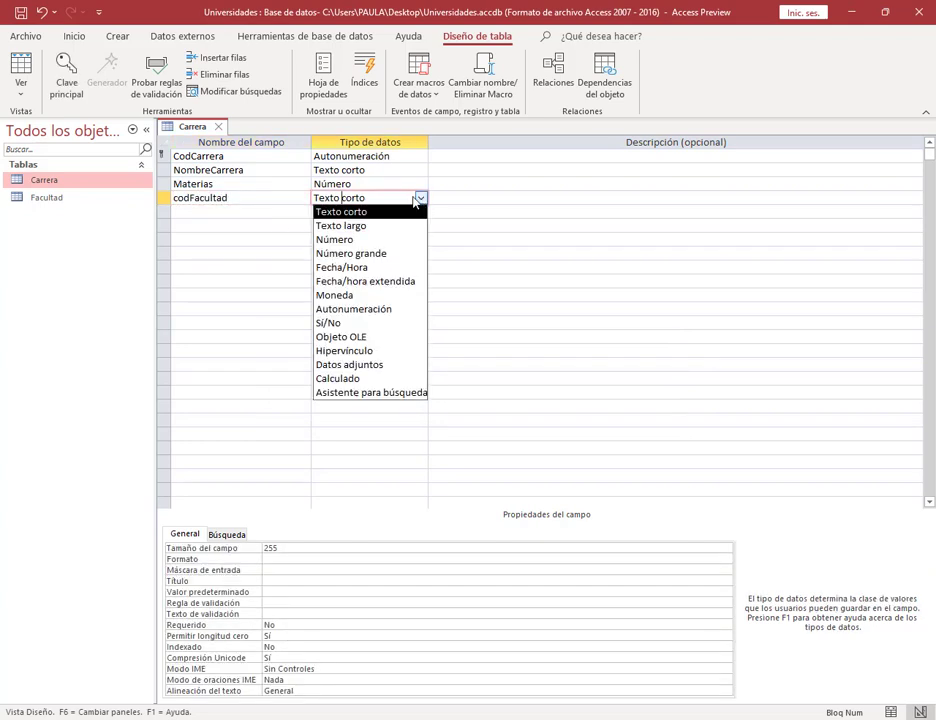
pyautogui.click(360, 240)
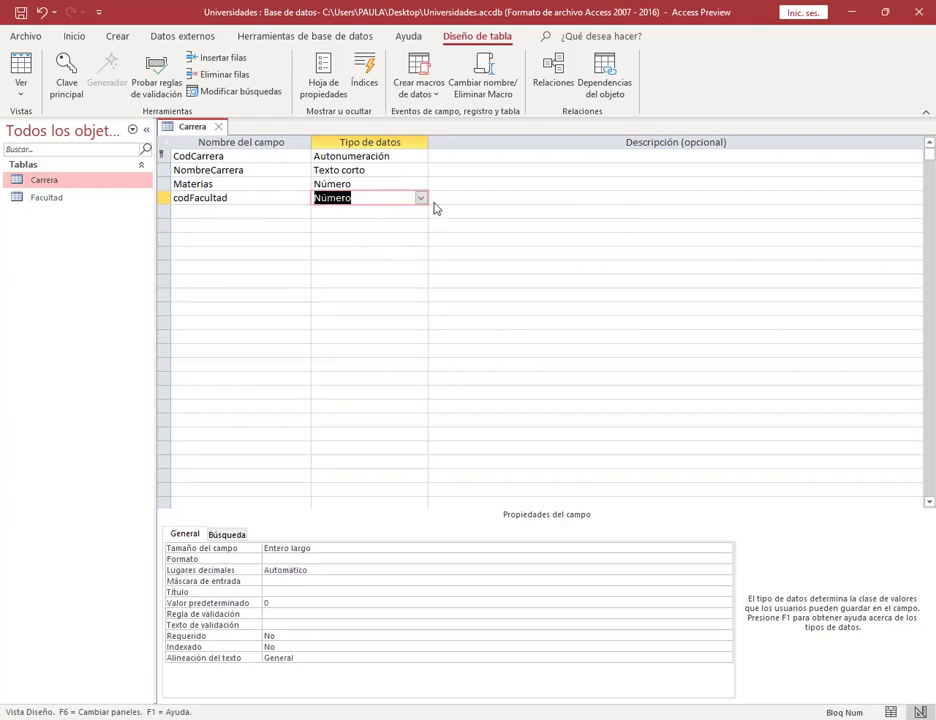
pyautogui.click(421, 199)
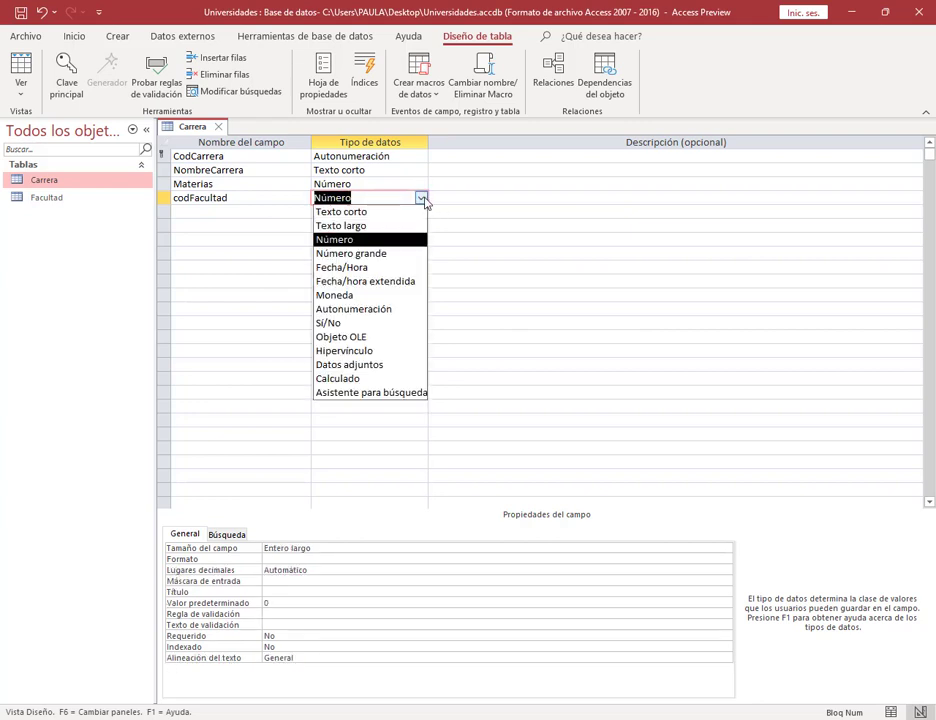
pyautogui.click(372, 393)
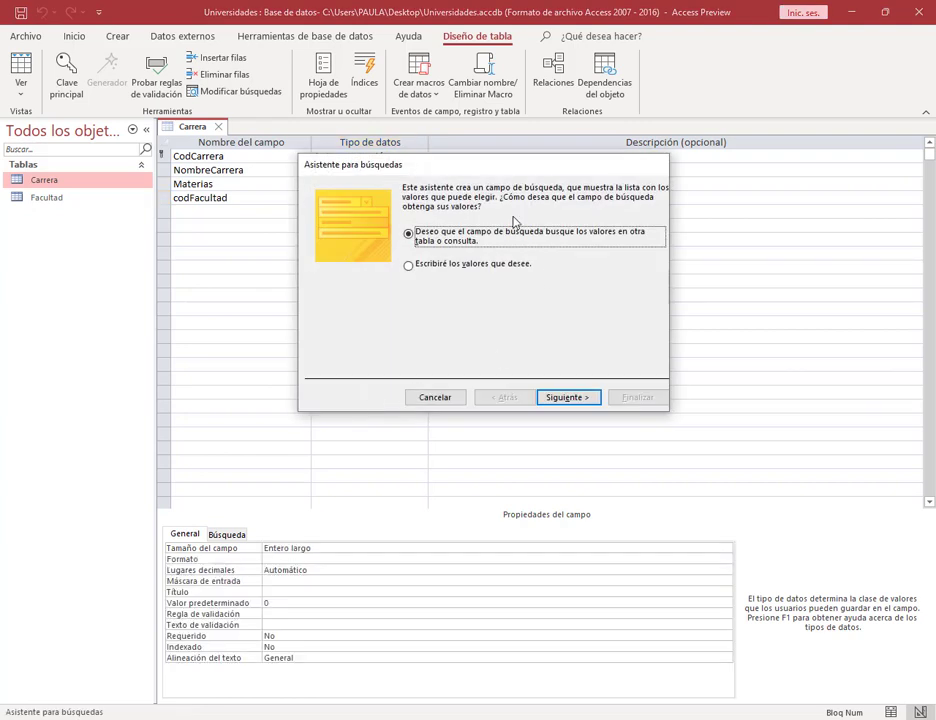
pyautogui.moveTo(483, 168); pyautogui.dragTo(469, 181)
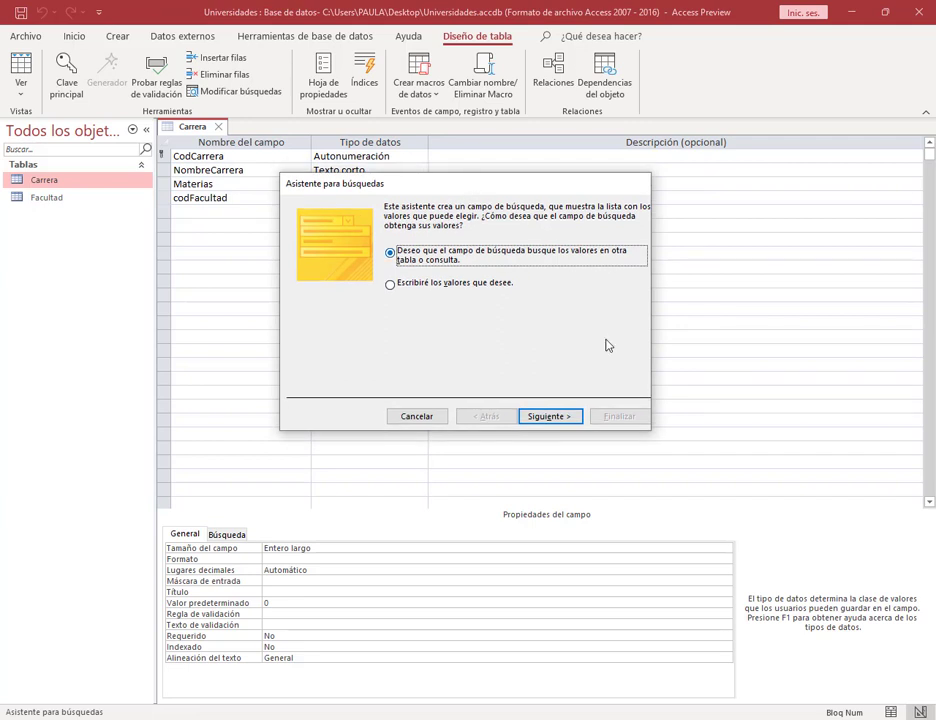
pyautogui.click(436, 415)
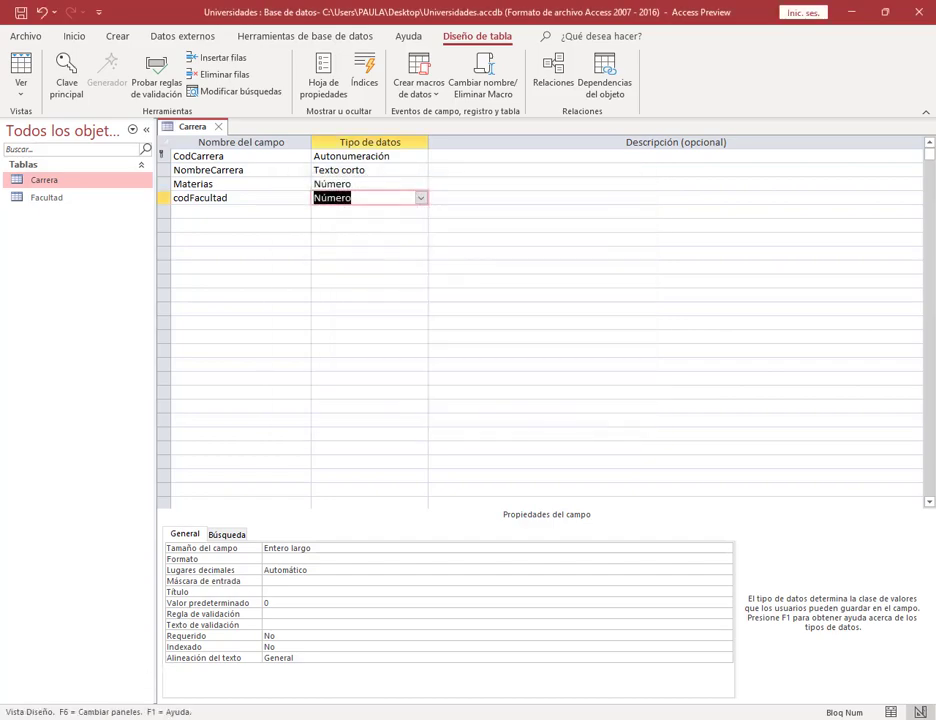
# Switch to the Google Meet call and stop presenting the screen.
pyautogui.click(140, 637)
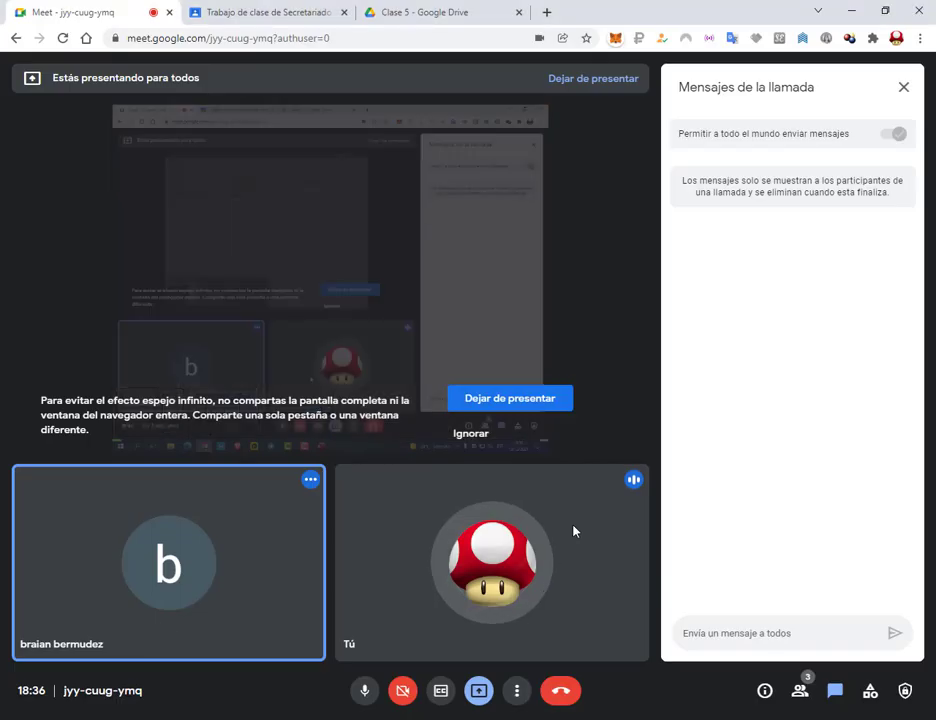
pyautogui.click(480, 692)
pyautogui.click(568, 655)
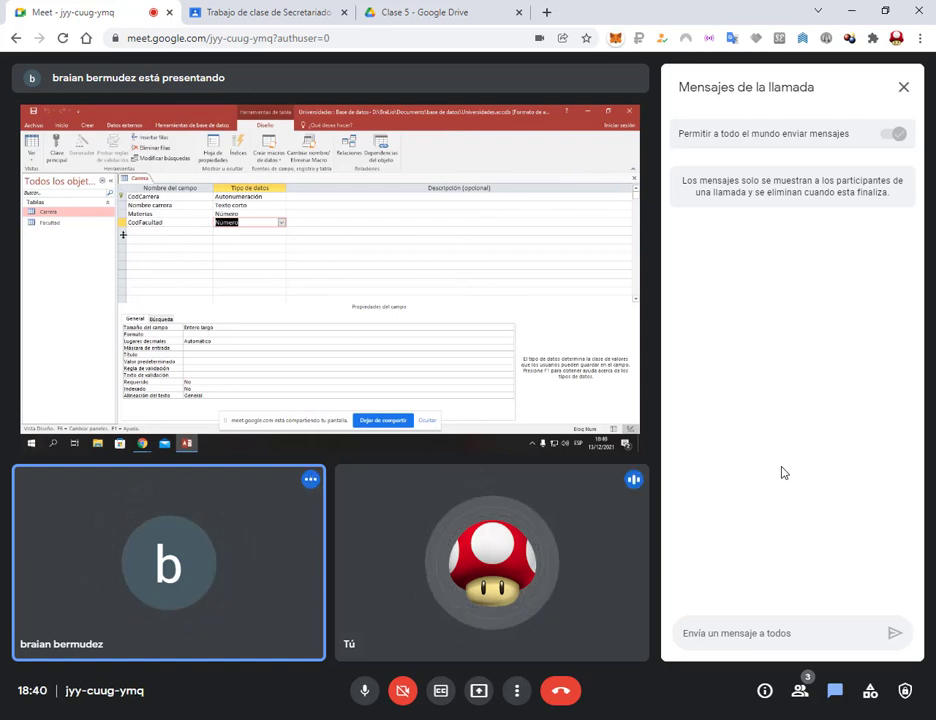
# Preview Universidades.pdf and Farmacia central oeste.pdf from the Clase 5 folder in Google Drive.
pyautogui.click(451, 8)
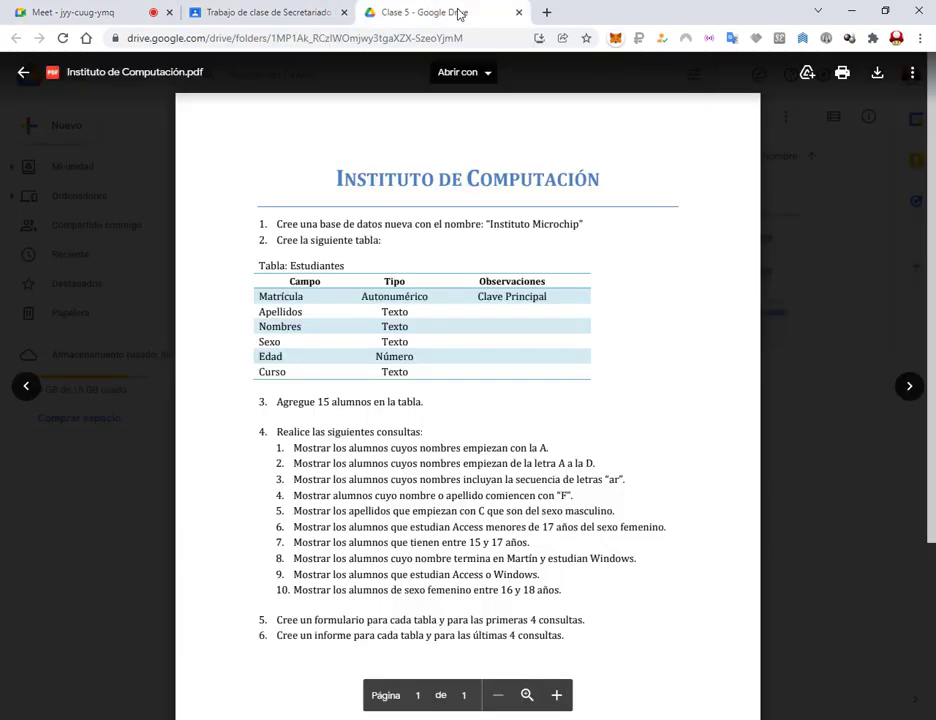
pyautogui.click(844, 248)
pyautogui.doubleClick(755, 279)
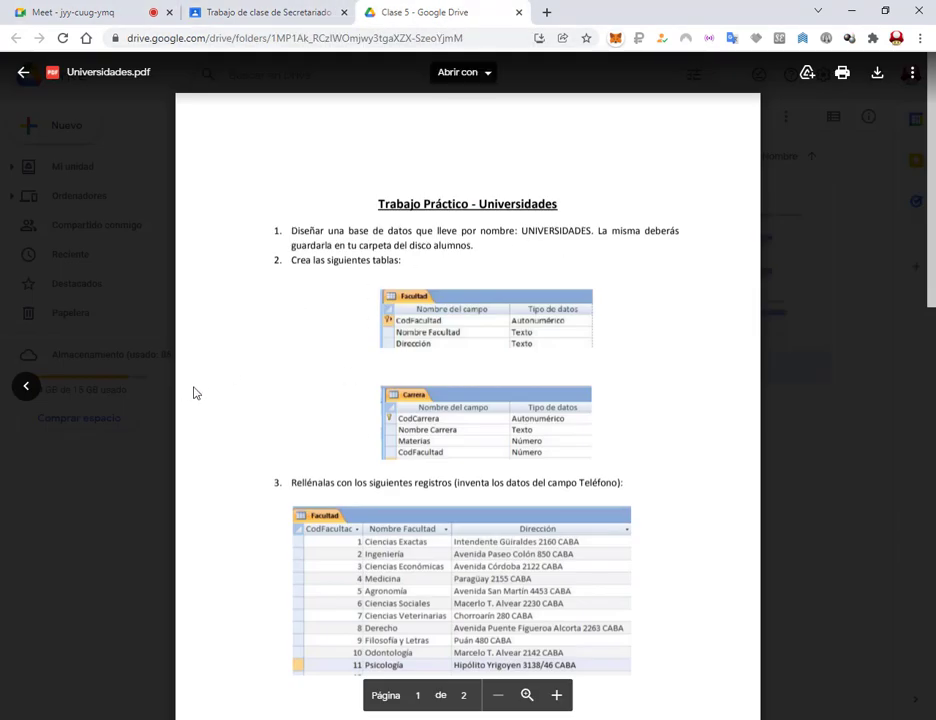
pyautogui.click(840, 252)
pyautogui.doubleClick(313, 288)
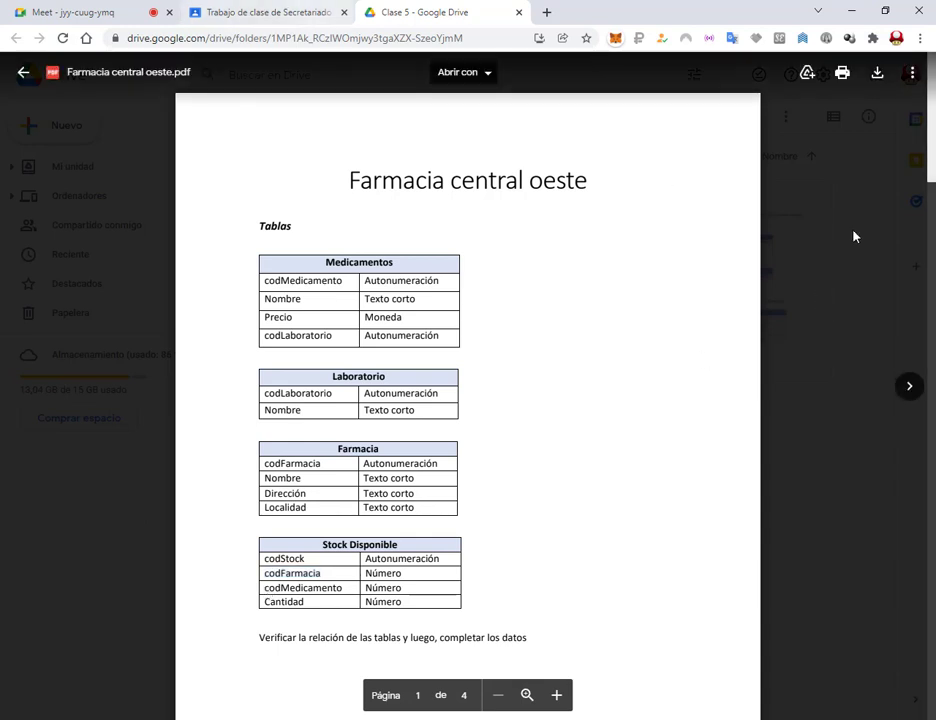
# Examine the table structures and the Medicamentos records in Farmacia central oeste.pdf, comparing the codLaboratorio values with the table definitions.
pyautogui.scroll(-3, 462, 297)
pyautogui.scroll(-6, 546, 352)
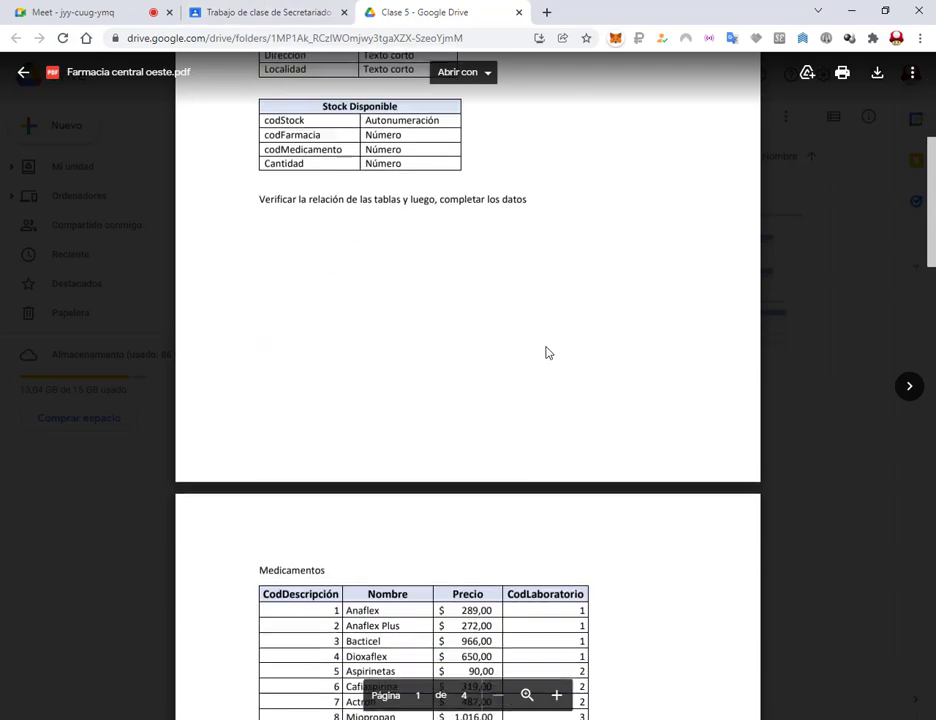
pyautogui.scroll(-4, 546, 352)
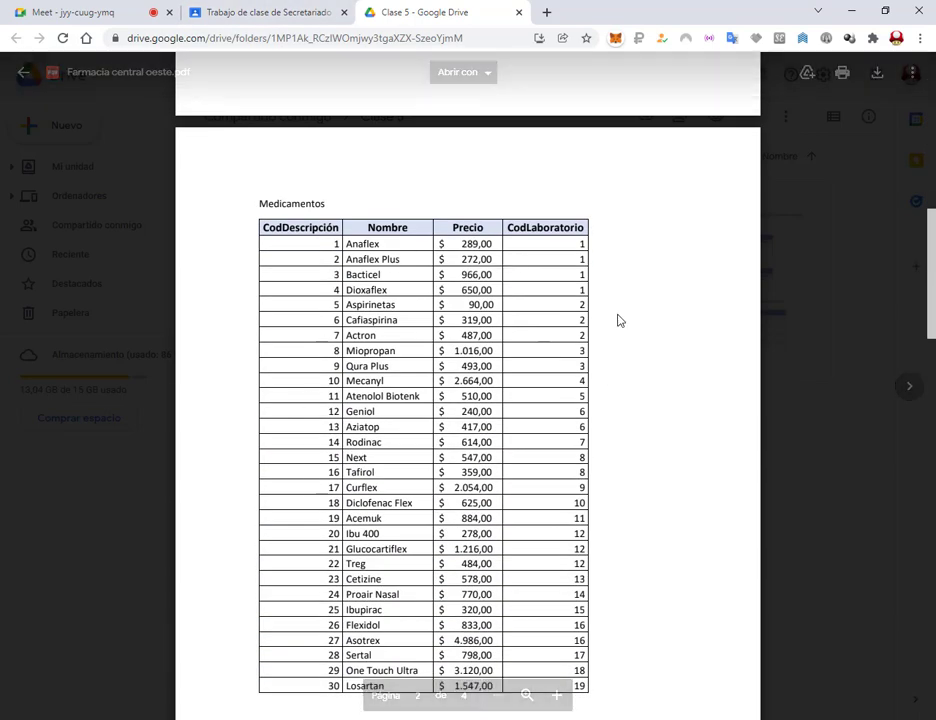
pyautogui.scroll(-2, 575, 245)
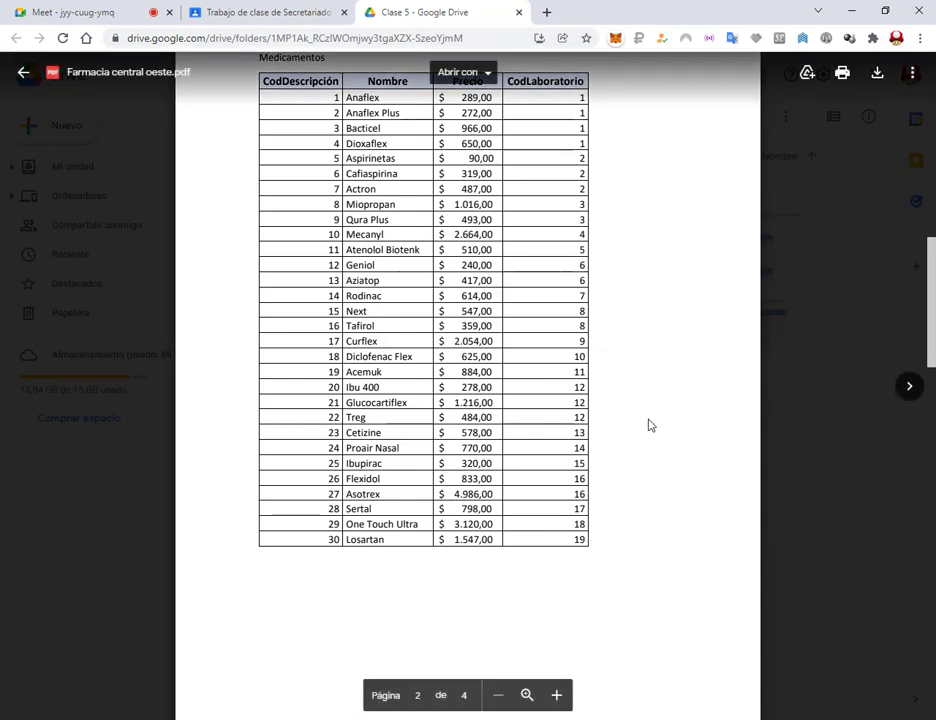
pyautogui.scroll(2, 570, 215)
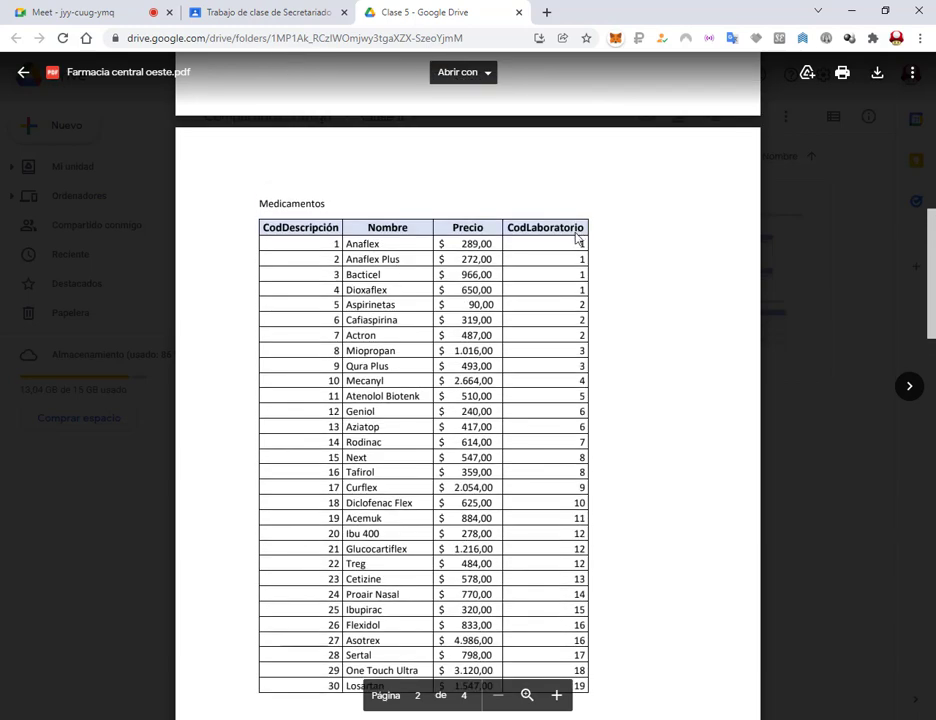
pyautogui.scroll(5, 578, 368)
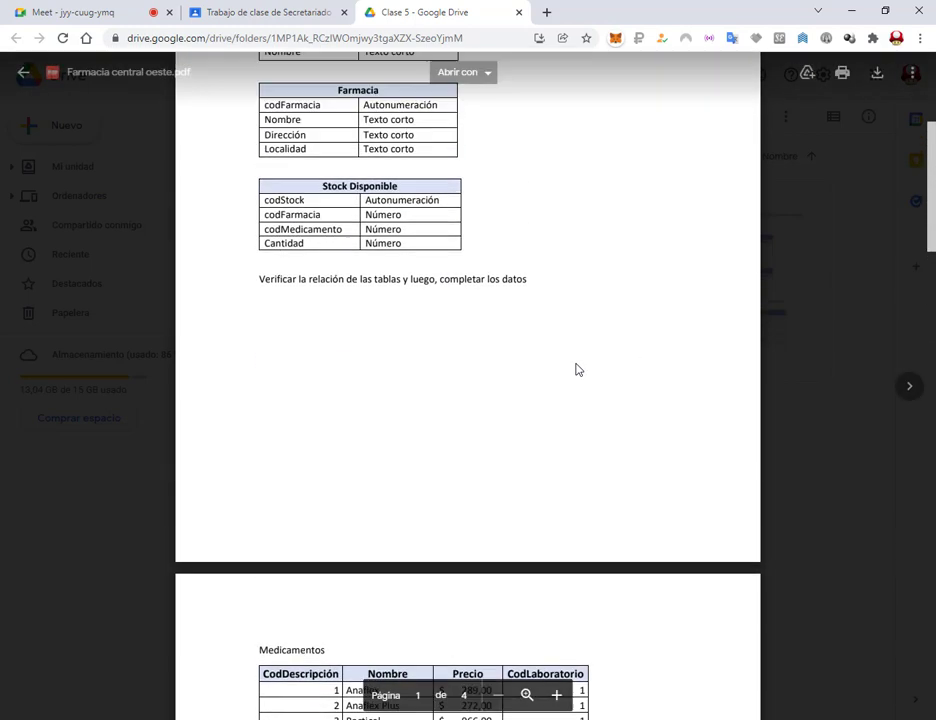
pyautogui.scroll(1, 412, 312)
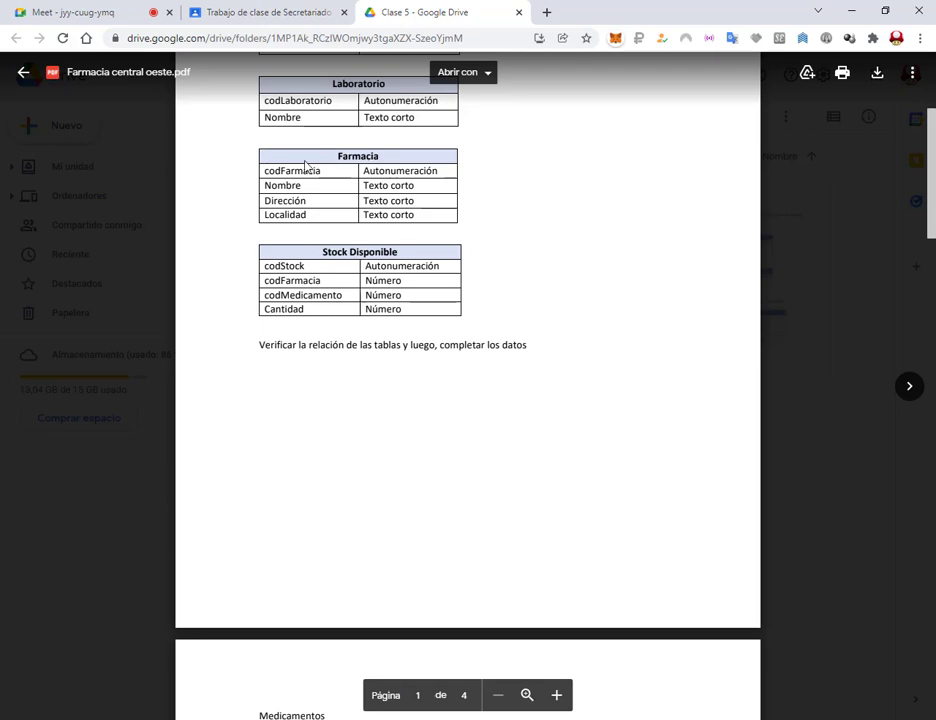
pyautogui.scroll(-1, 521, 301)
pyautogui.scroll(-5, 622, 376)
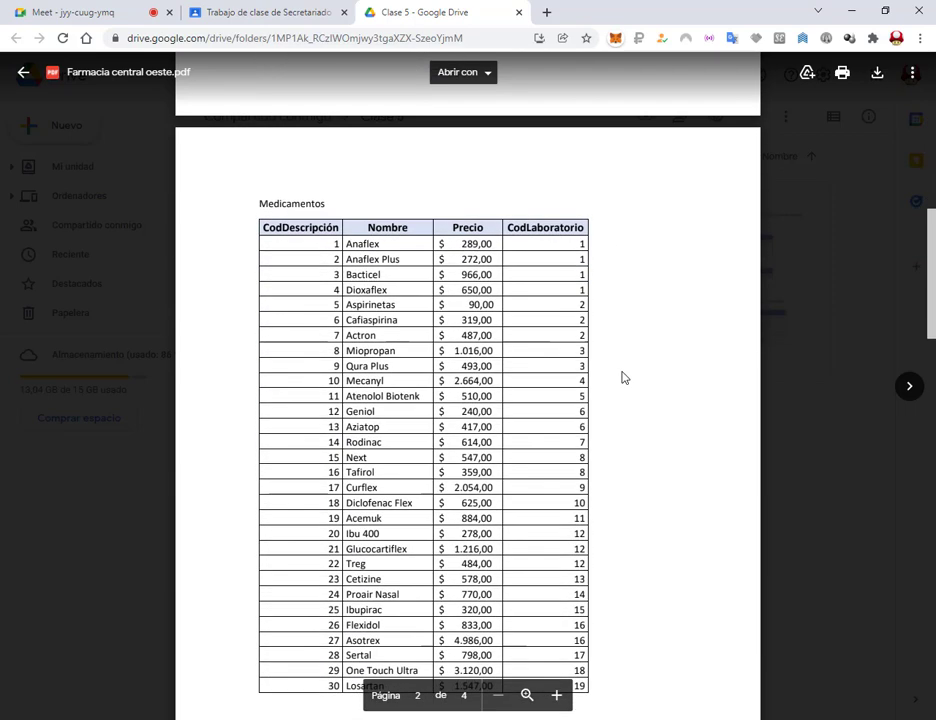
# Return to the Google Meet call, share the entire screen and hide the sharing notice.
pyautogui.click(57, 8)
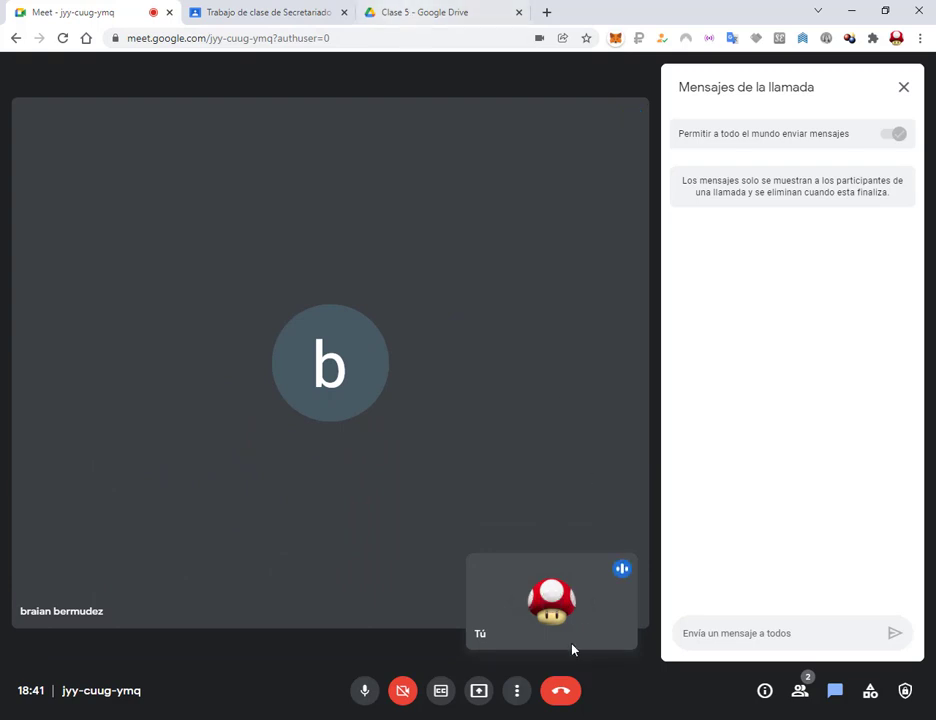
pyautogui.click(480, 692)
pyautogui.click(508, 588)
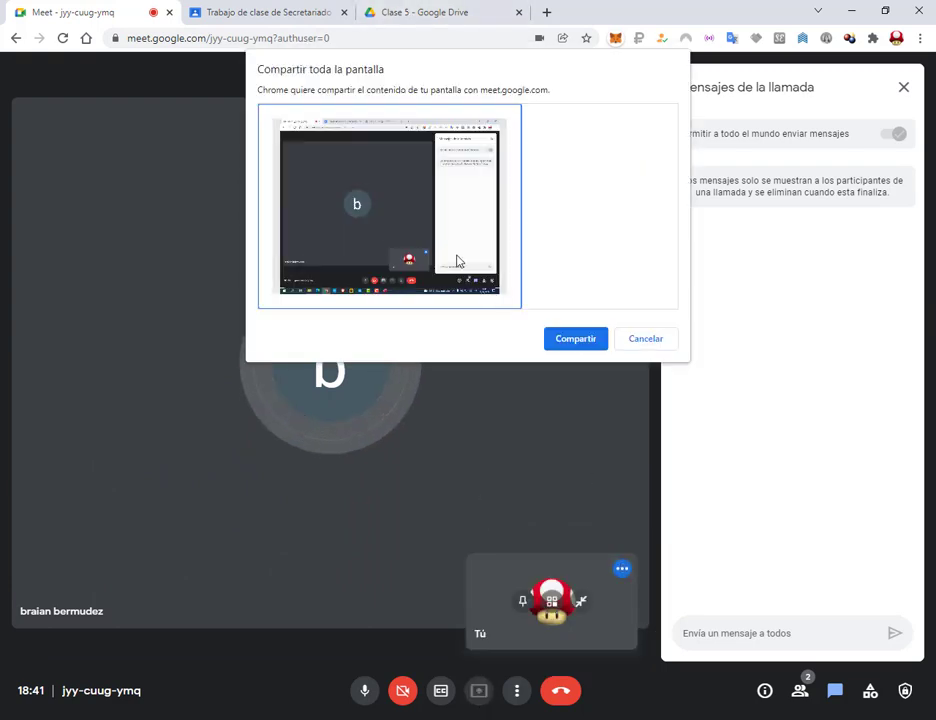
pyautogui.click(568, 340)
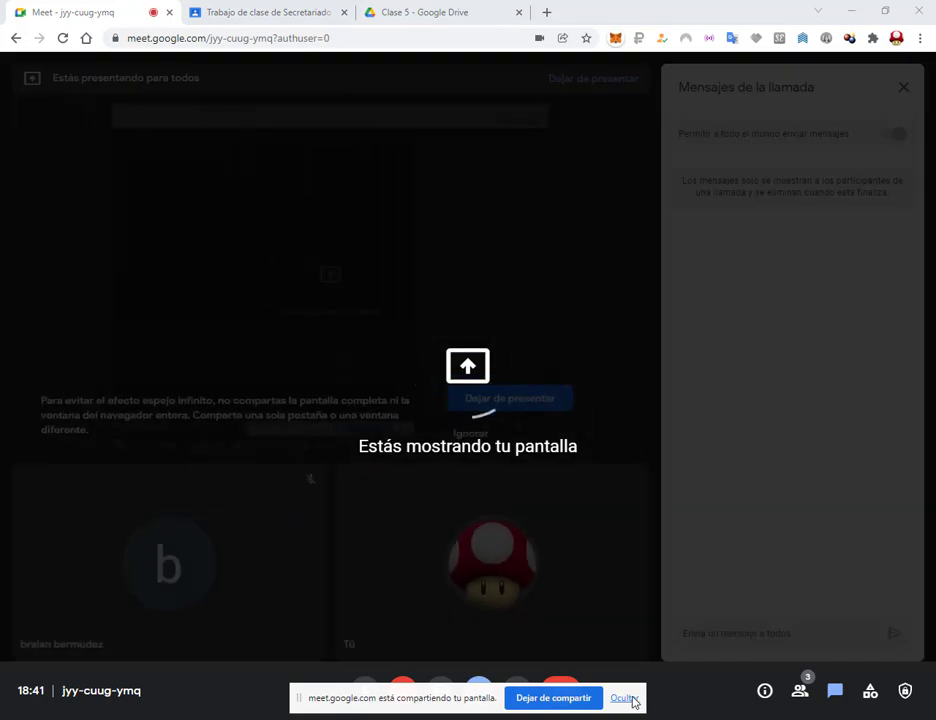
pyautogui.click(628, 699)
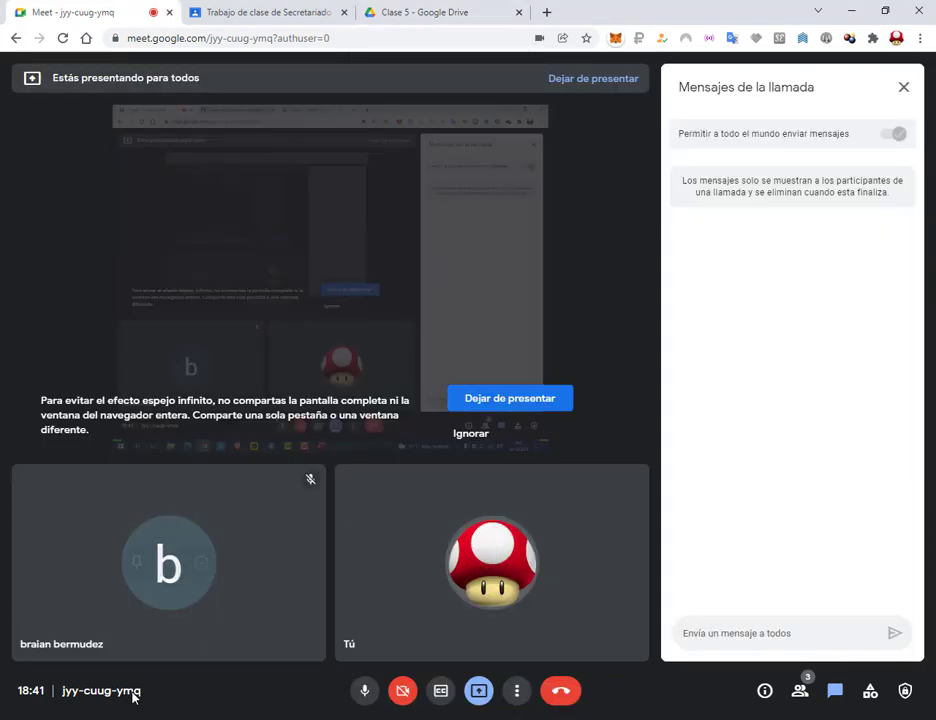
# Switch to Universidades.pdf in Edge and review the table structures and the Facultad and Carrera records.
pyautogui.hotkey('alt', 'Tab')
pyautogui.scroll(10, 551, 281)
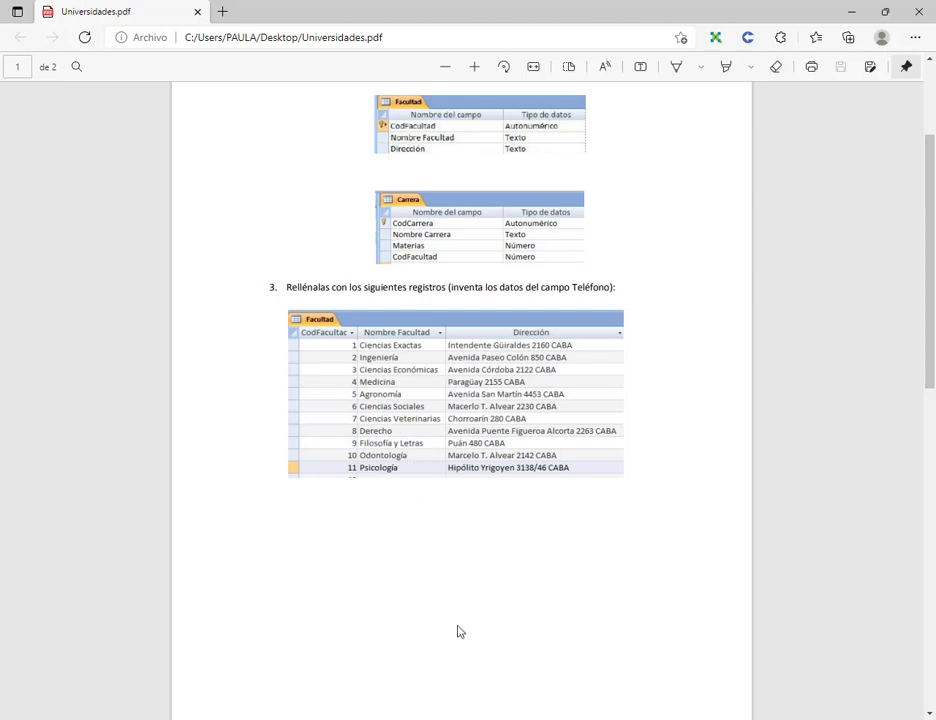
pyautogui.scroll(-5, 519, 291)
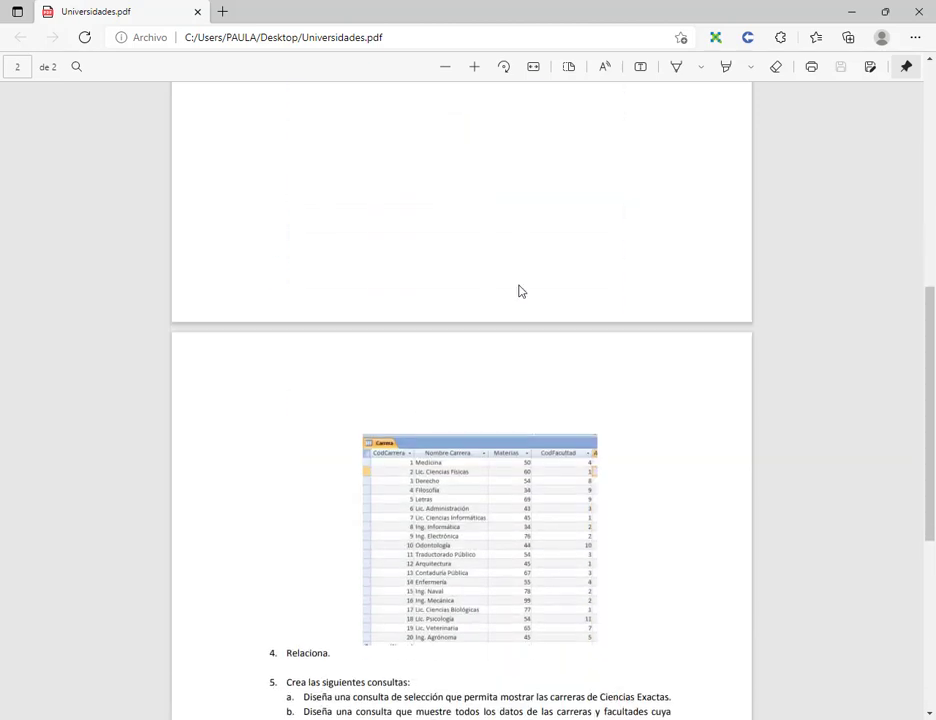
pyautogui.scroll(5, 519, 291)
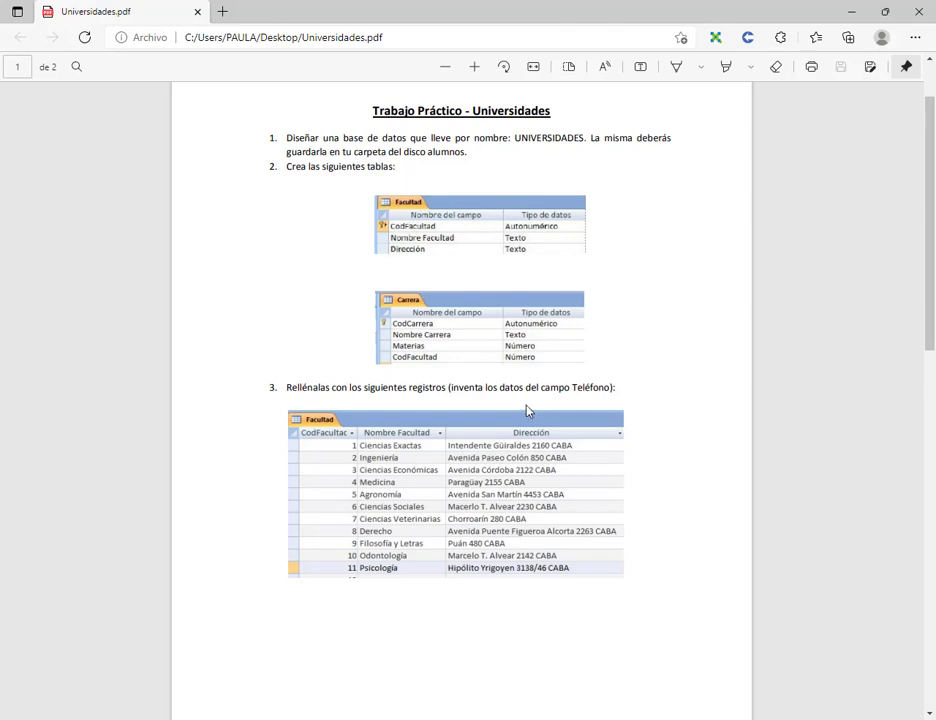
pyautogui.scroll(-4, 530, 412)
pyautogui.scroll(3, 545, 412)
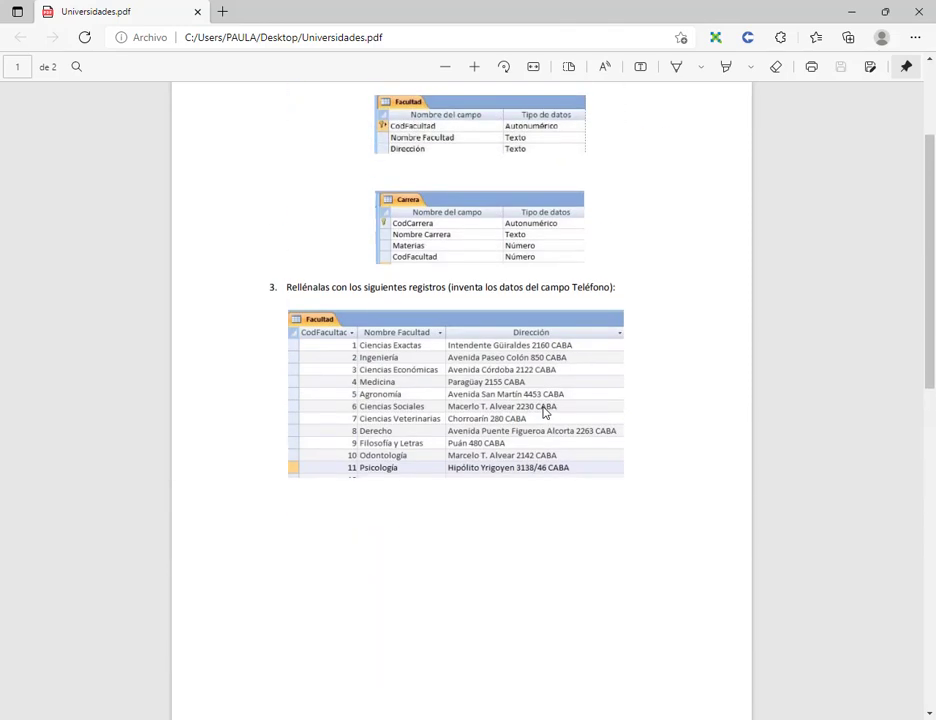
pyautogui.scroll(-3, 518, 385)
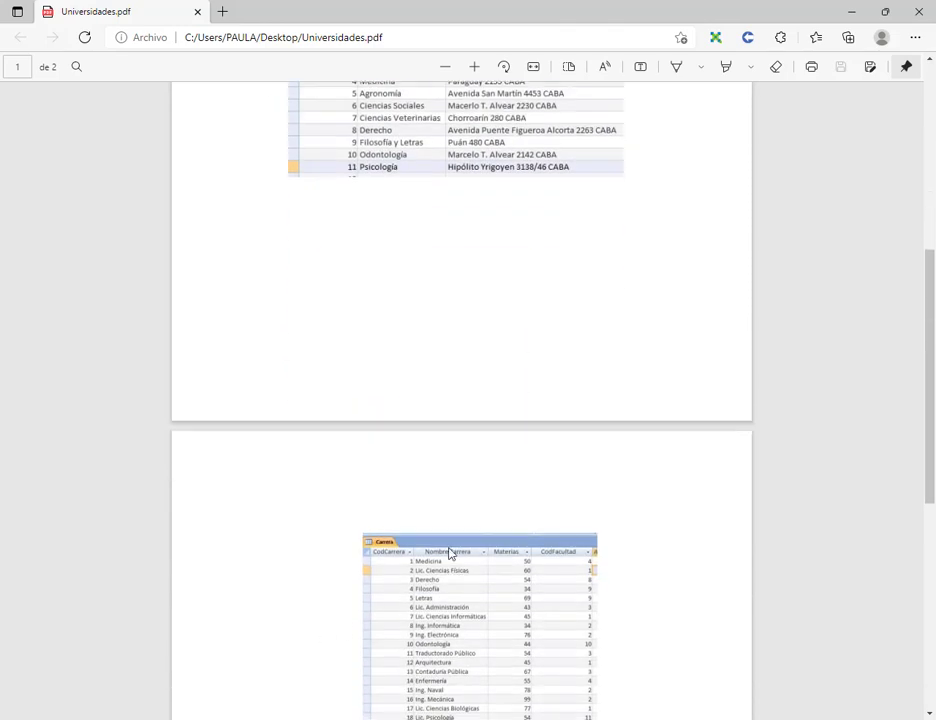
pyautogui.scroll(2, 451, 556)
# Place Access beside the PDF and replace the open Carrera design with the Facultad table in datasheet view.
pyautogui.click(464, 712)
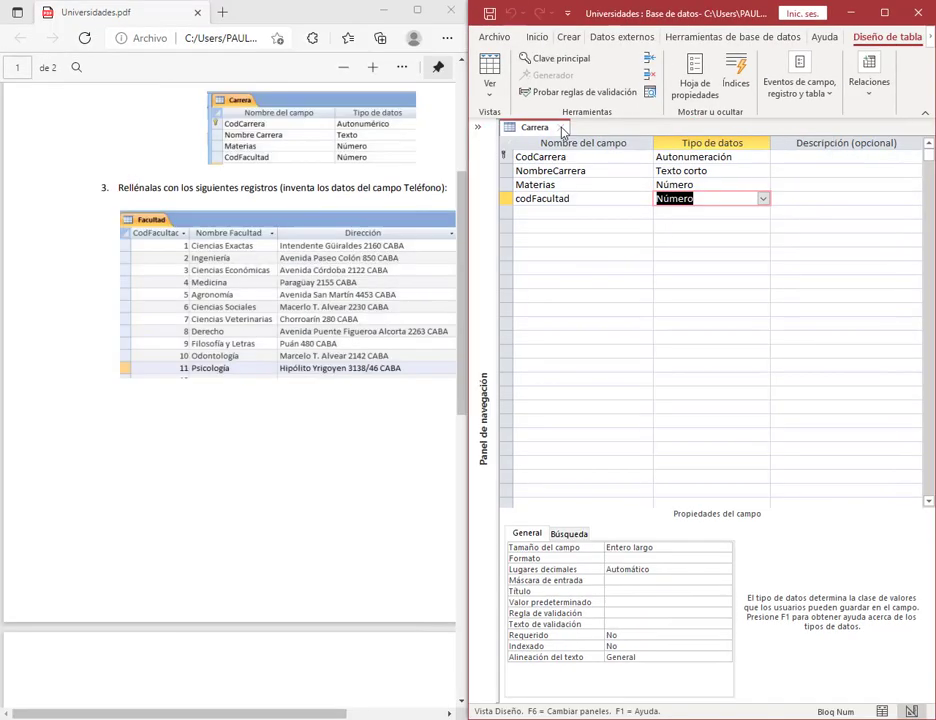
pyautogui.click(560, 129)
pyautogui.click(478, 127)
pyautogui.doubleClick(522, 197)
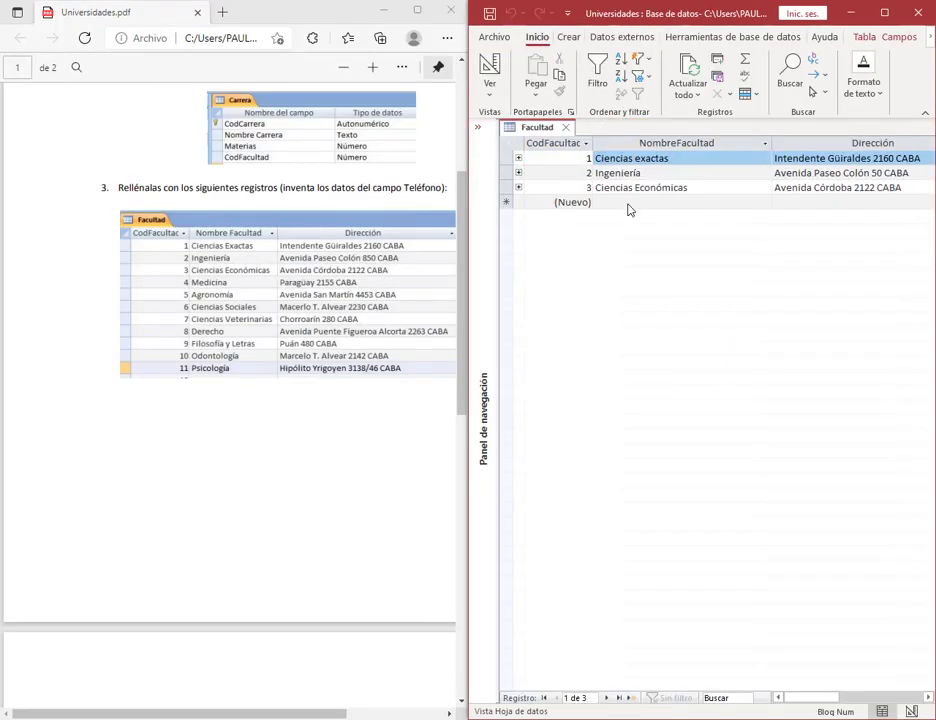
# Add record 4 to the Facultad table with the name Medicina and enter its address.
pyautogui.click(629, 207)
pyautogui.write('Medicina')
pyautogui.press('Tab')
pyautogui.write('Parag')
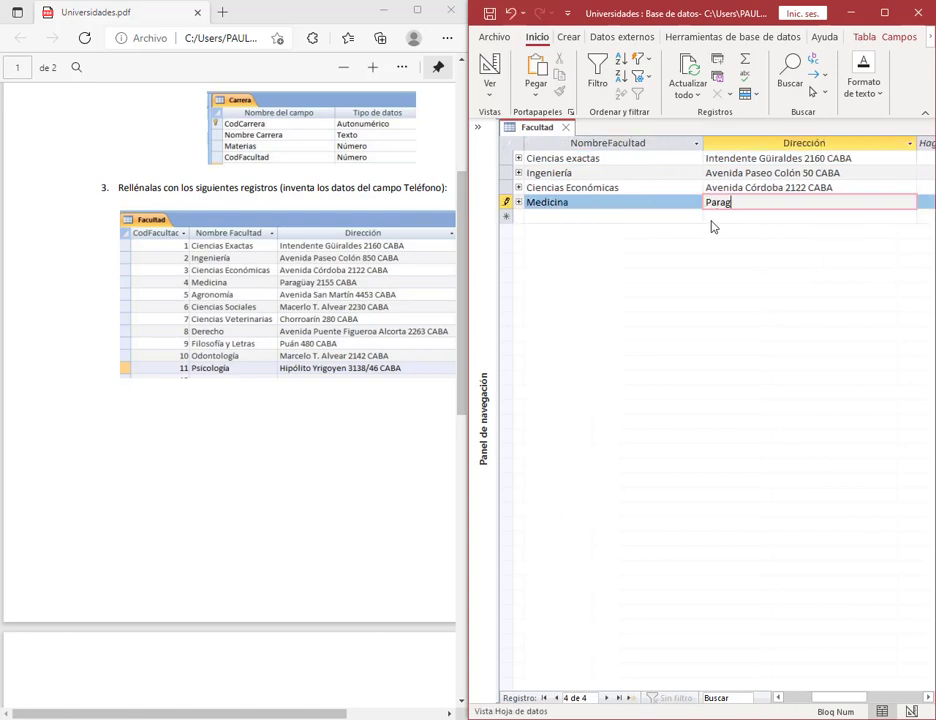
pyautogui.write('üay 2555 CABA')
pyautogui.press('Tab')
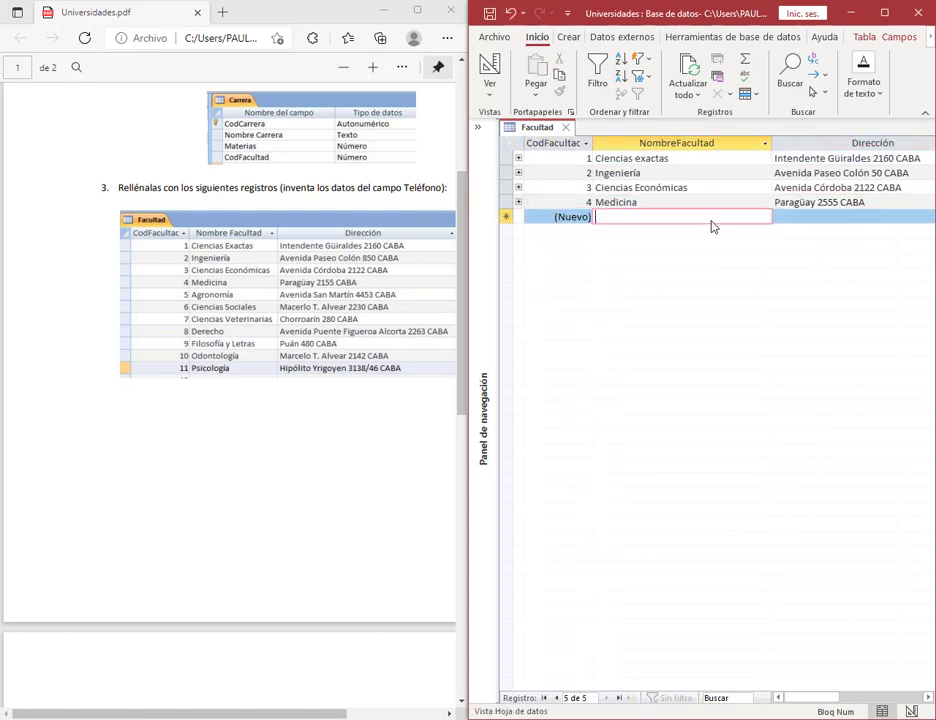
pyautogui.press('Tab')
# Add record 5 to the Facultad table with the name Agronomía and its address from the PDF.
pyautogui.write('Agronomía')
pyautogui.press('Tab')
pyautogui.write('Avenida San Martí')
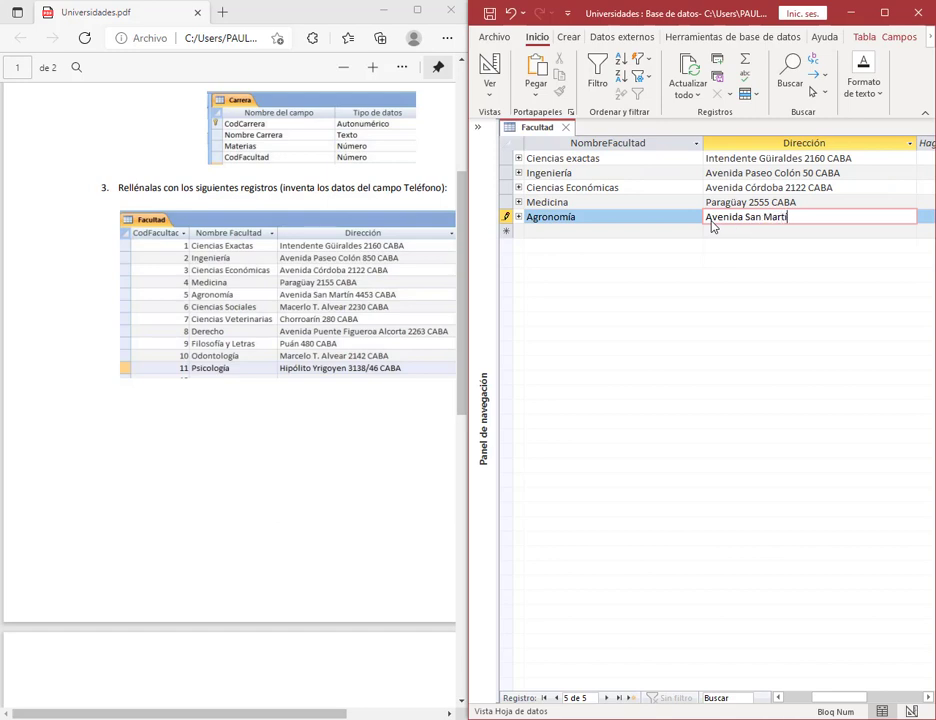
pyautogui.write('n 4455 CABA')
pyautogui.press('Tab')
pyautogui.press('Tab')
# Add record 6 to the Facultad table with the name Ciencias Sociales and its address, correcting the misspelled street name.
pyautogui.write('Cie')
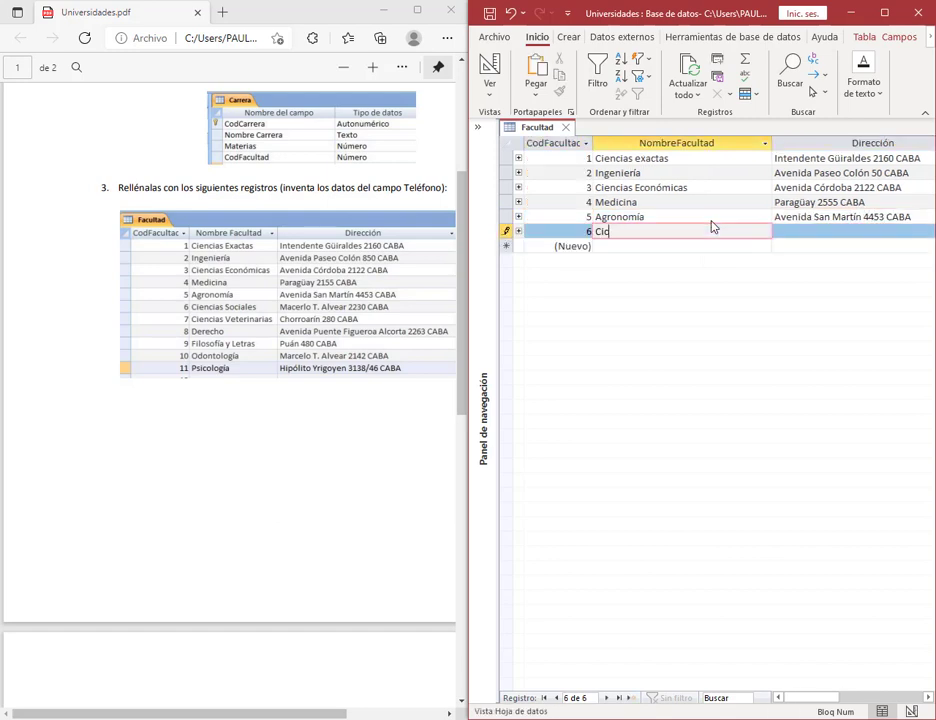
pyautogui.write('ncias Sociales')
pyautogui.press('Tab')
pyautogui.write('Macerlo')
pyautogui.press('BackSpace')
pyautogui.press('BackSpace')
pyautogui.press('BackSpace')
pyautogui.press('BackSpace')
pyautogui.press('BackSpace')
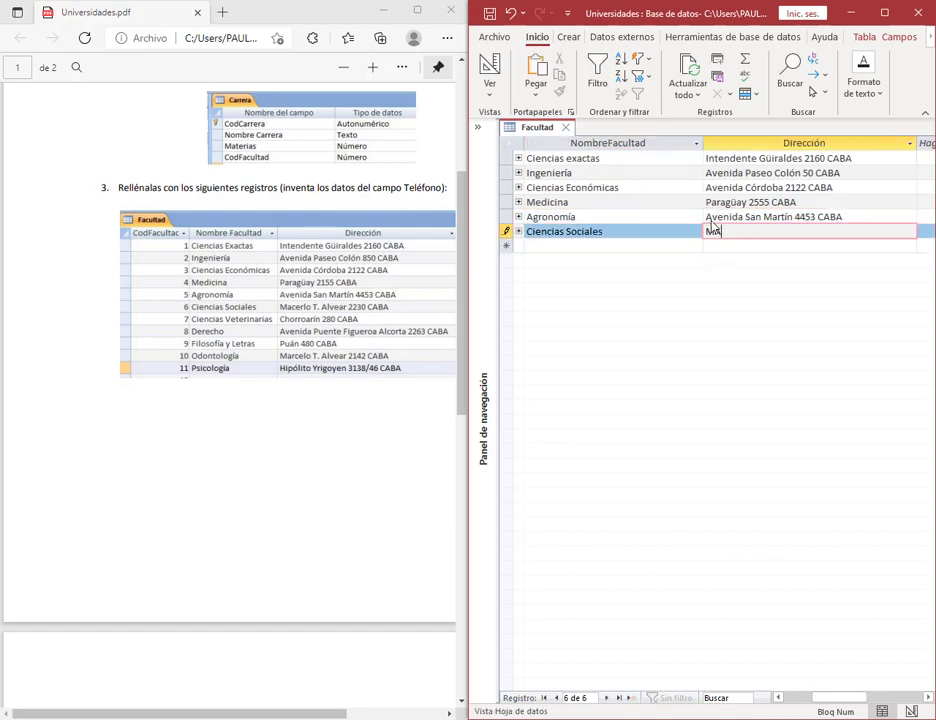
pyautogui.write('rcelo T. Alvear 2230 CABA')
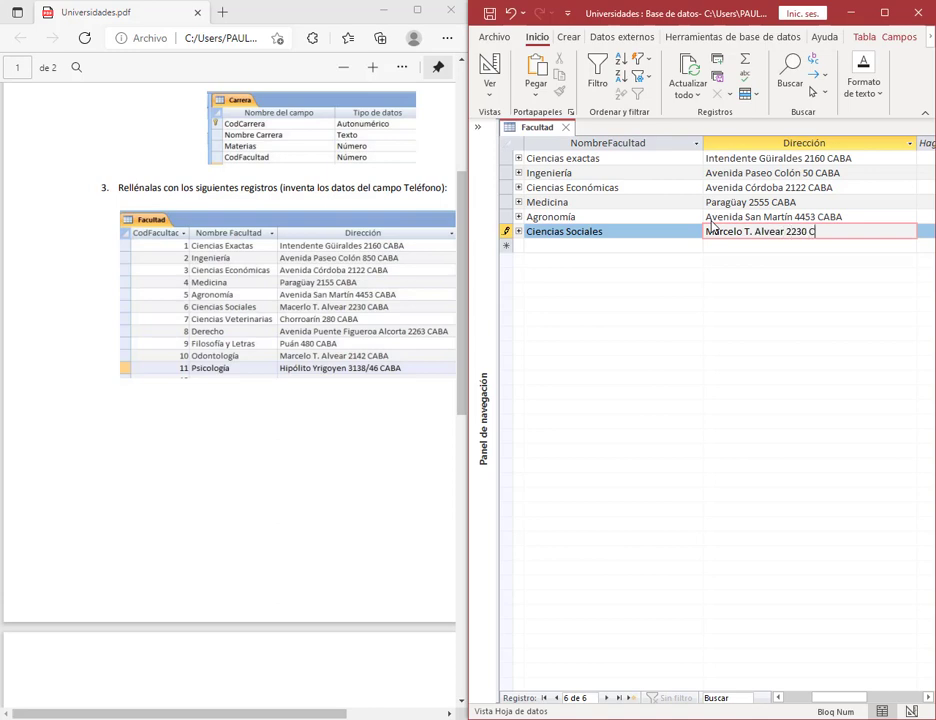
pyautogui.press('Tab')
pyautogui.press('Tab')
# Add a Facultad record named Derecho with its address from the PDF below Ciencias Sociales.
pyautogui.write('Derecho')
pyautogui.press('Tab')
pyautogui.write('Avenida Puente ')
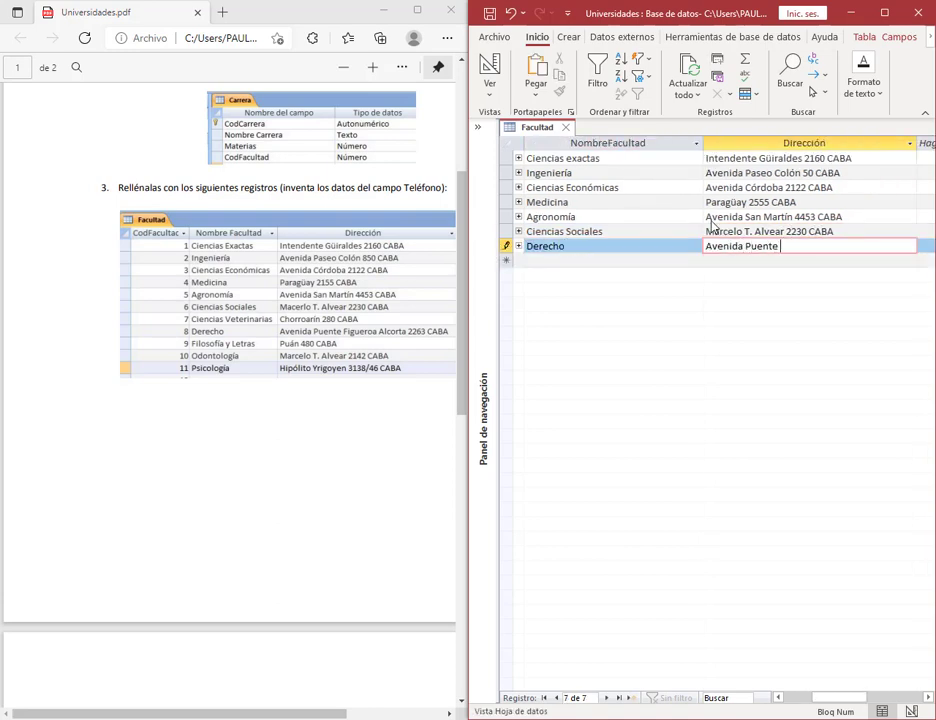
pyautogui.write('Figueroa Alcorta 2263 CABA')
pyautogui.press('Tab')
pyautogui.press('Tab')
# Move the Derecho name and address from record 7 to record 8, leaving record 7 empty.
pyautogui.press('capslock')
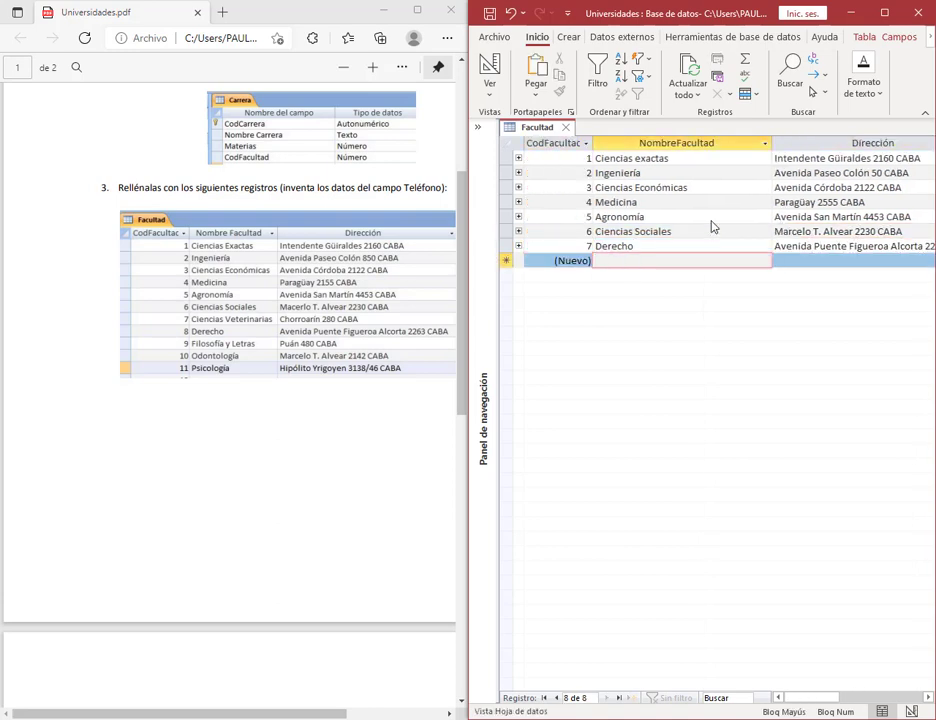
pyautogui.press('Up')
pyautogui.press('Up')
pyautogui.press('Down')
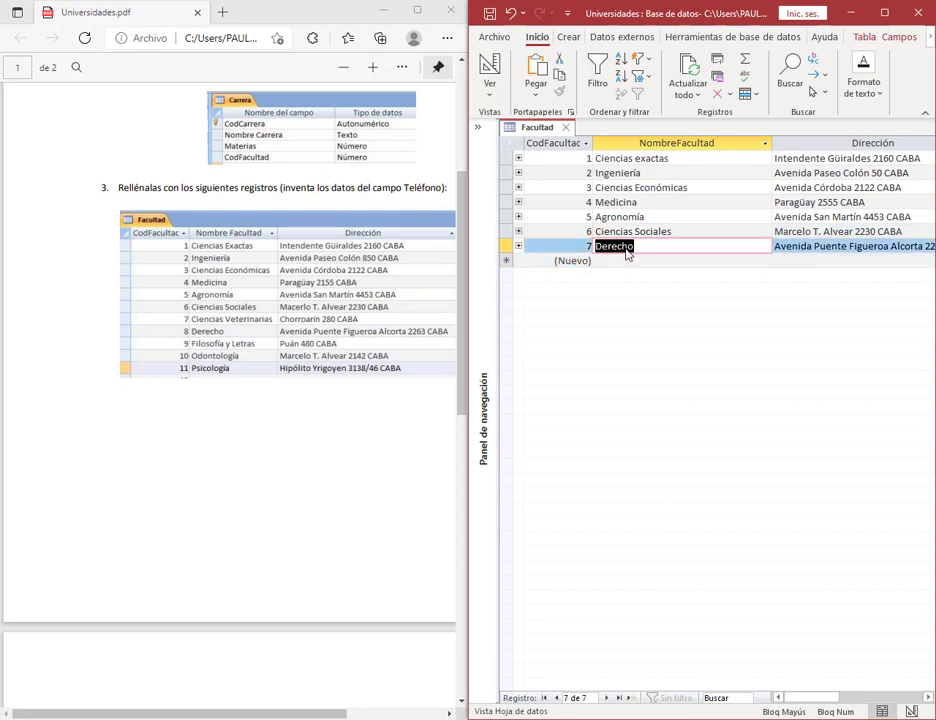
pyautogui.press('Down')
pyautogui.press('Up')
pyautogui.press('Up')
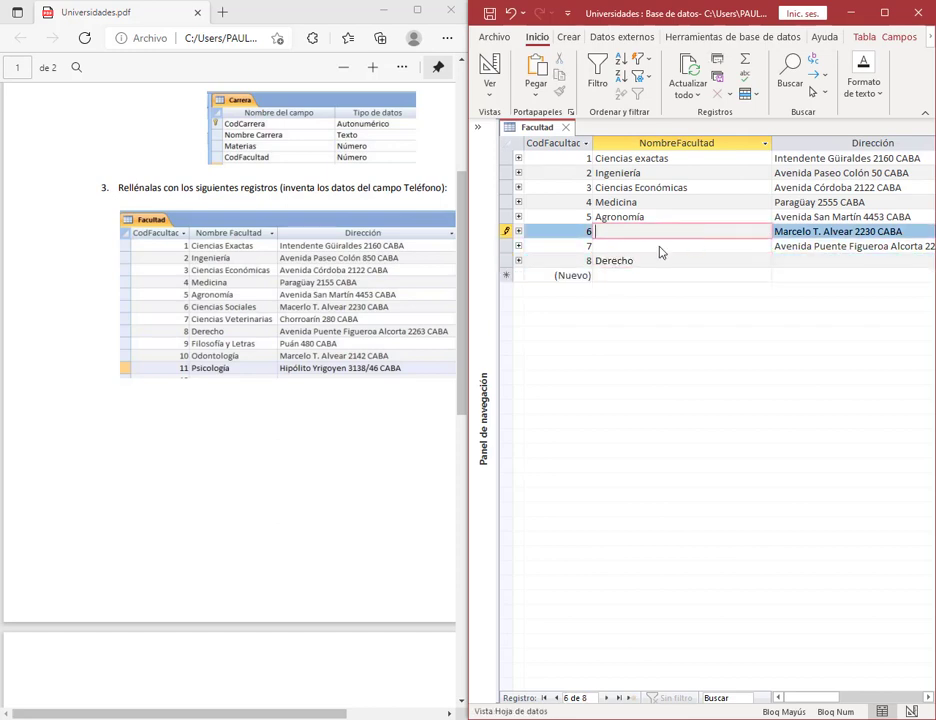
pyautogui.click(788, 247)
# Fill the empty record 7 in the Facultad table with the name Ciencias Veterinarias and its address from the PDF.
pyautogui.click(614, 251)
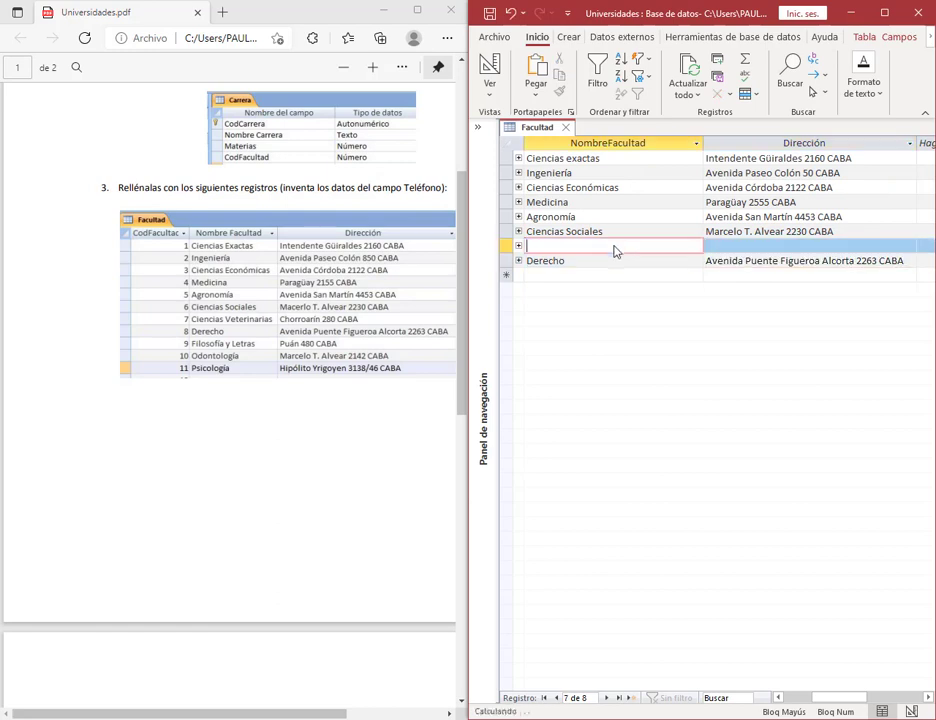
pyautogui.write('cIENCIAS')
pyautogui.press('capslock')
pyautogui.press('BackSpace')
pyautogui.press('BackSpace')
pyautogui.press('BackSpace')
pyautogui.press('BackSpace')
pyautogui.press('BackSpace')
pyautogui.press('BackSpace')
pyautogui.press('BackSpace')
pyautogui.press('BackSpace')
pyautogui.write('Ciencias Veterinarias')
pyautogui.press('Tab')
pyautogui.write('Chorroarin 280 CABA')
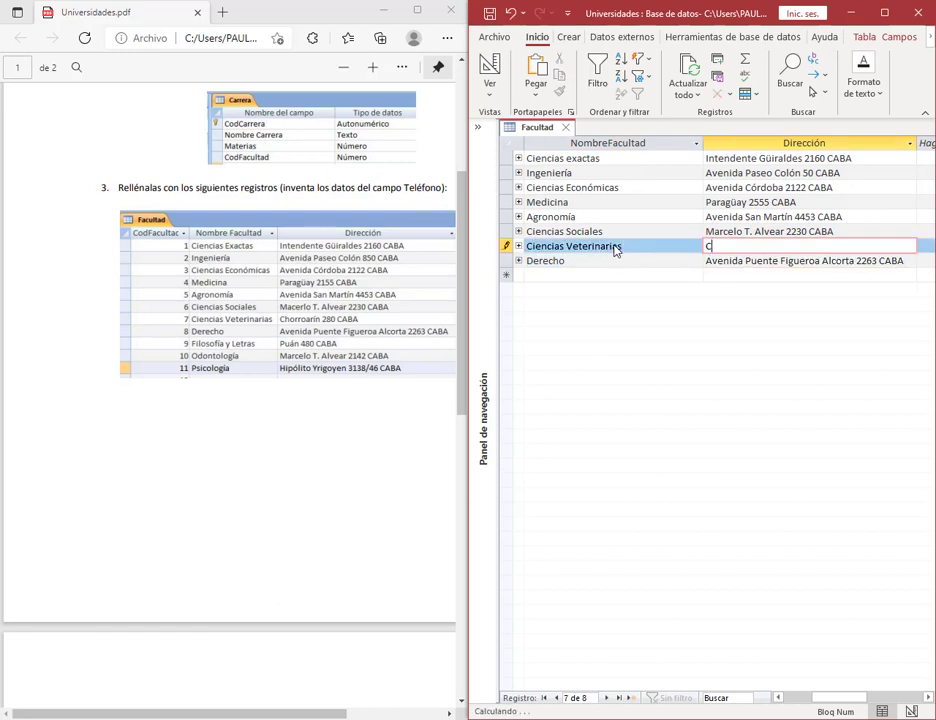
# Add record 9 to the Facultad table with the name Filosofía y Letras and its address from the PDF.
pyautogui.press('Tab')
pyautogui.press('Tab')
pyautogui.write('Filosofía y Letras')
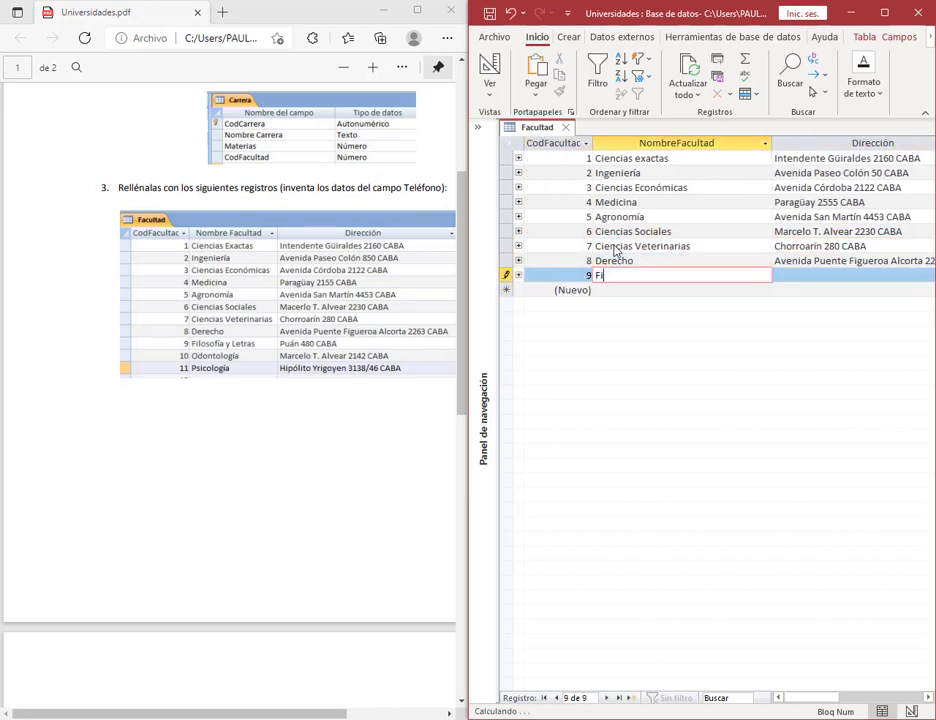
pyautogui.press('Tab')
pyautogui.write('Puán 480 CABA')
pyautogui.press('Tab')
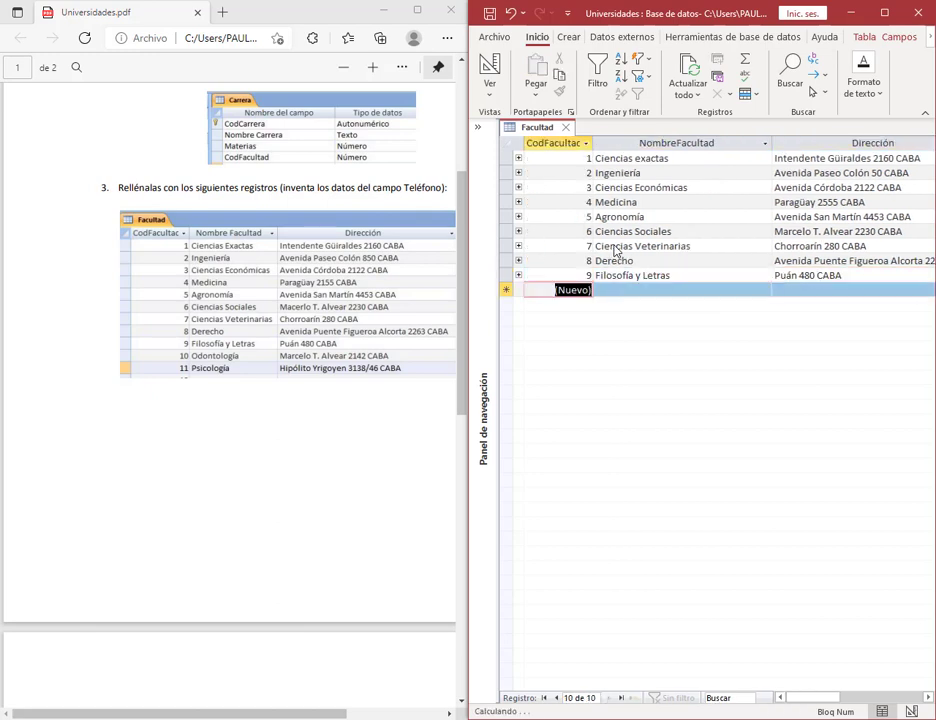
# Add record 10 to the Facultad table with the name Codontología and the address the PDF lists for Odontología.
pyautogui.press('Tab')
pyautogui.write('Codontología')
pyautogui.press('Tab')
pyautogui.write('Marce')
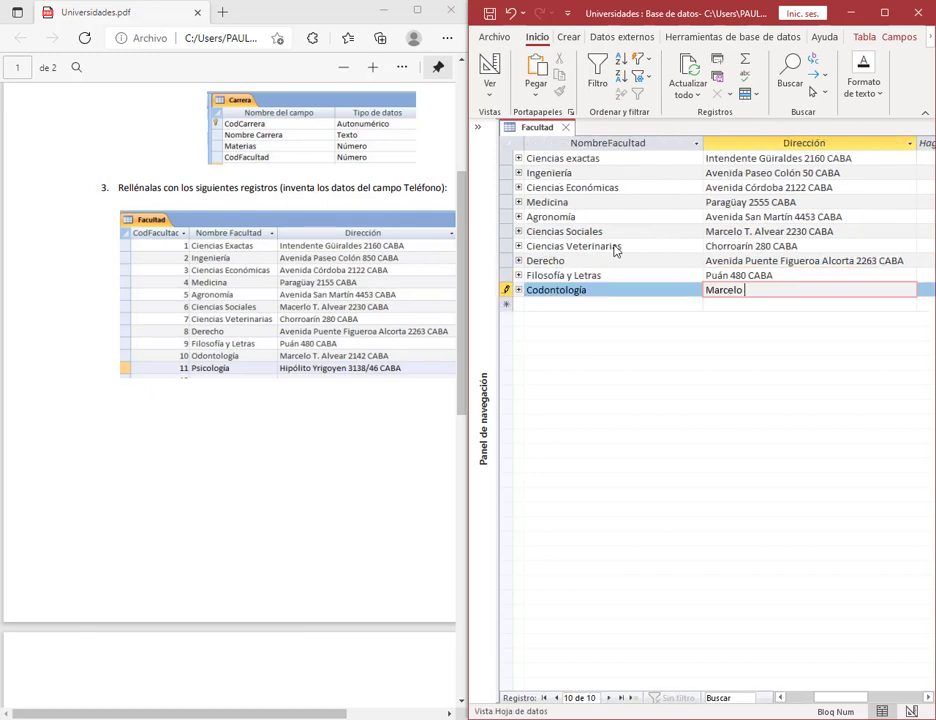
pyautogui.write('lo T. Alvear 2142 CABA')
pyautogui.press('Tab')
# Add record 11 to the Facultad table with the name Psicología and its address from the PDF.
pyautogui.press('Tab')
pyautogui.write('Psicología')
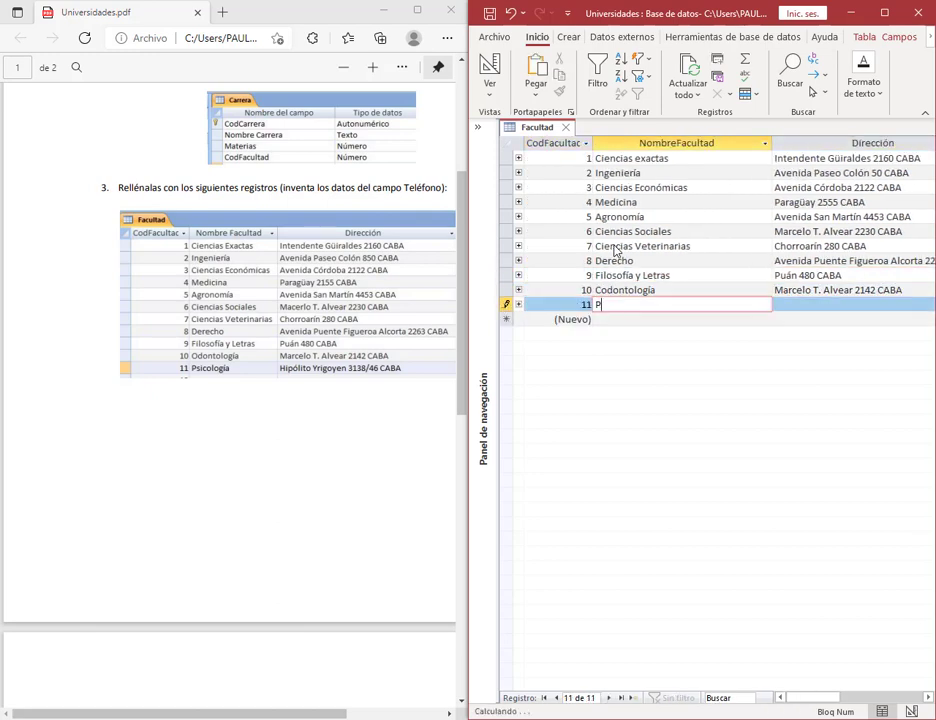
pyautogui.press('Tab')
pyautogui.write('Hipólito Yrigoy')
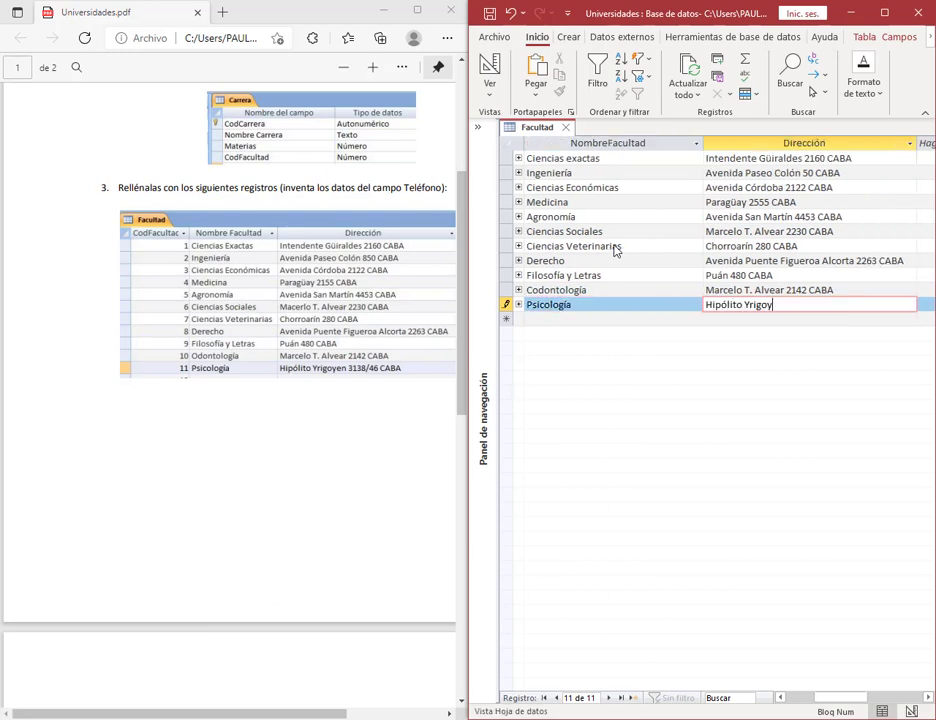
pyautogui.write('en 3138/46 CABA')
pyautogui.press('Tab')
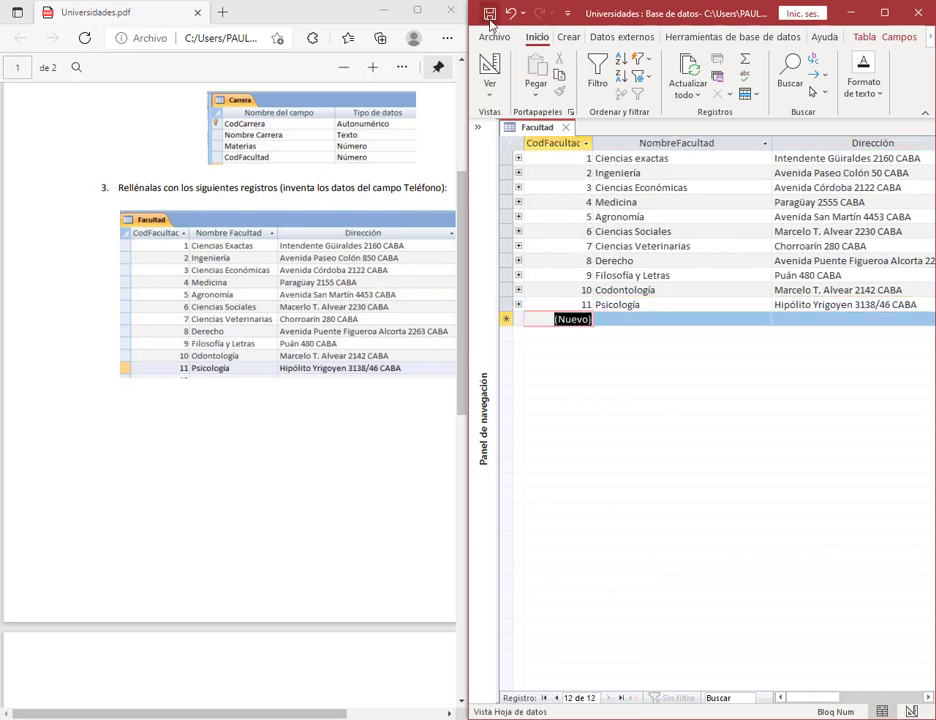
# Switch to the Google Meet call, unmute the microphone and minimize the call window.
pyautogui.hotkey('alt', 'Tab')
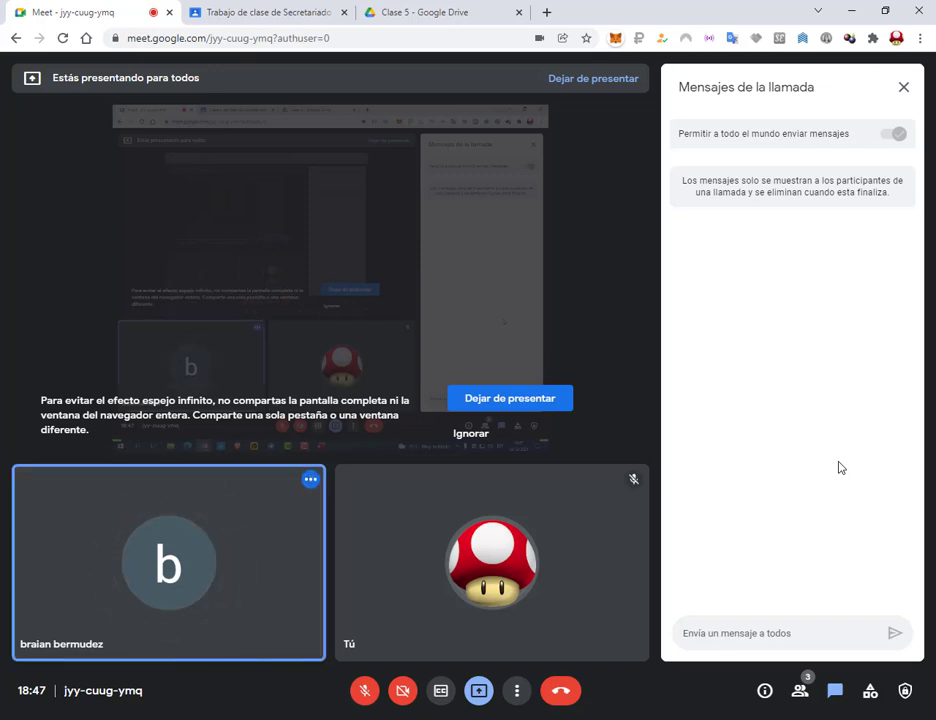
pyautogui.click(366, 690)
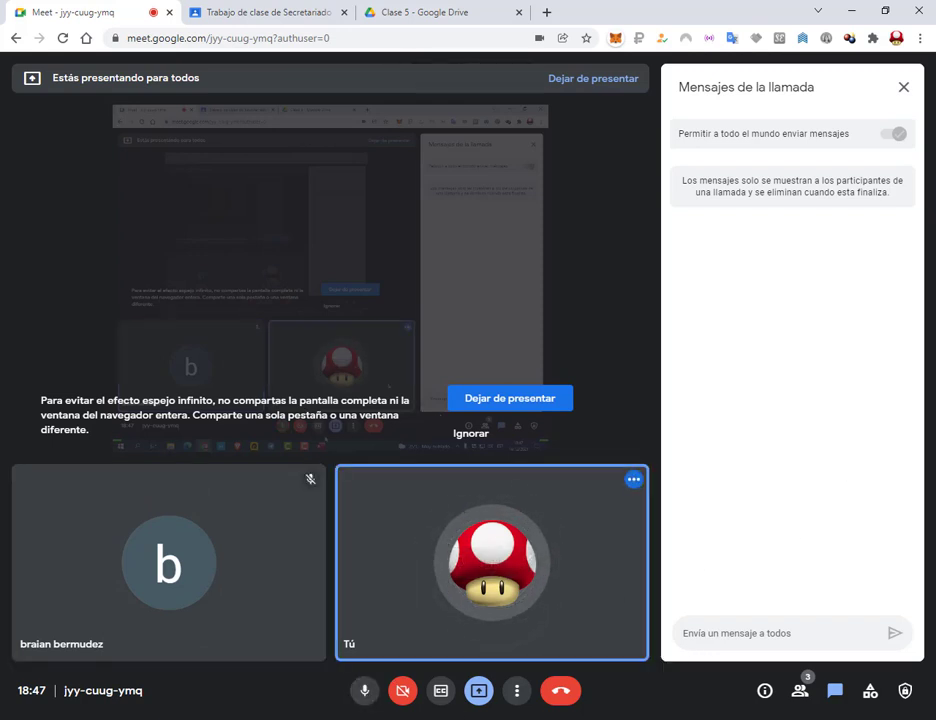
pyautogui.hotkey('alt', 'Tab')
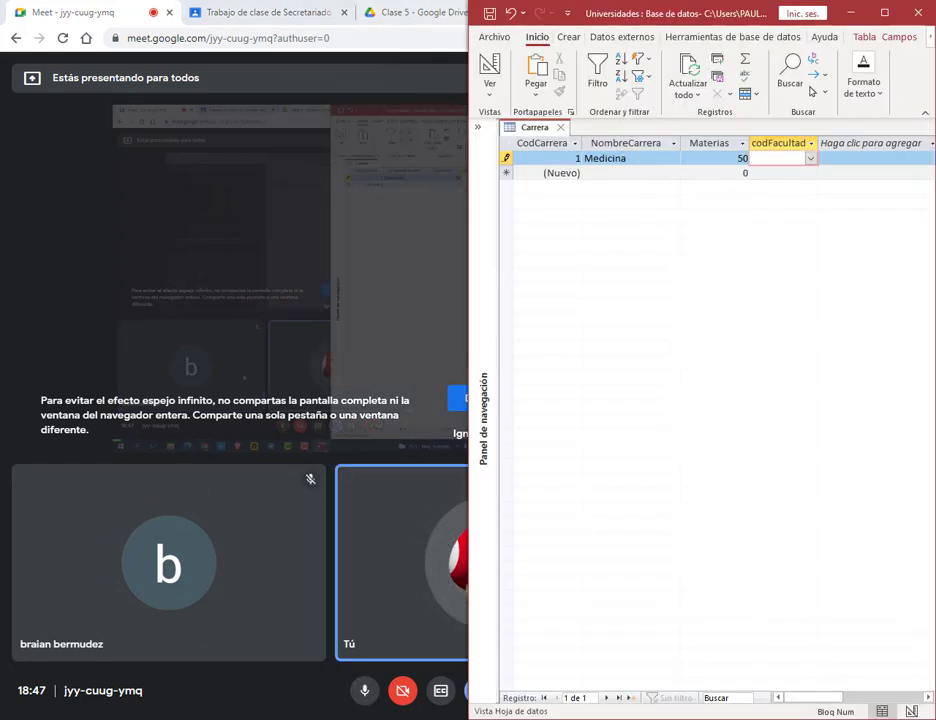
pyautogui.hotkey('alt', 'Tab')
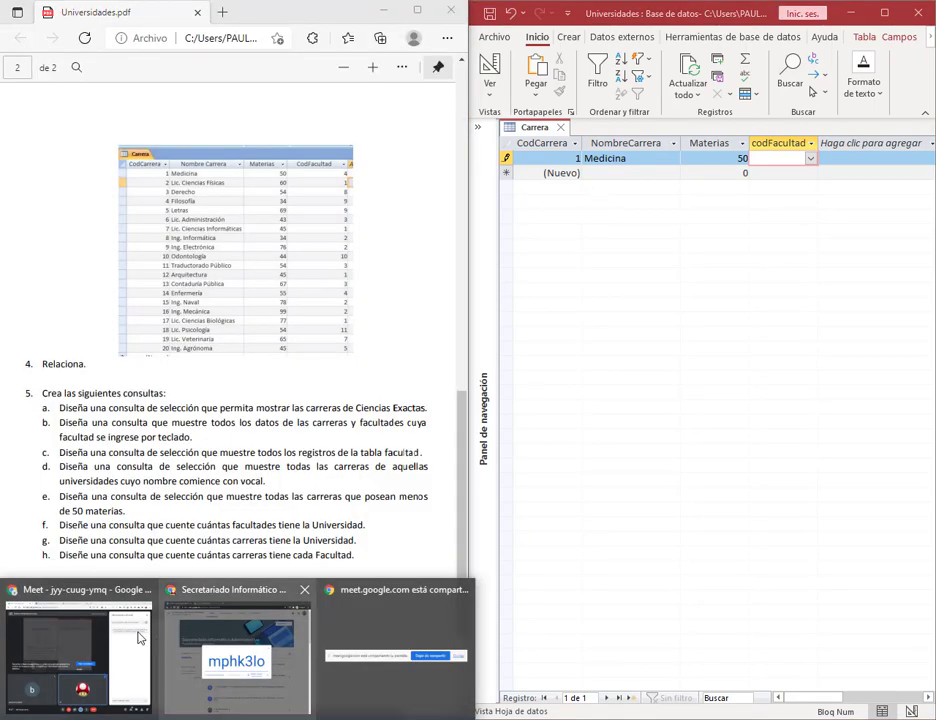
pyautogui.click(120, 640)
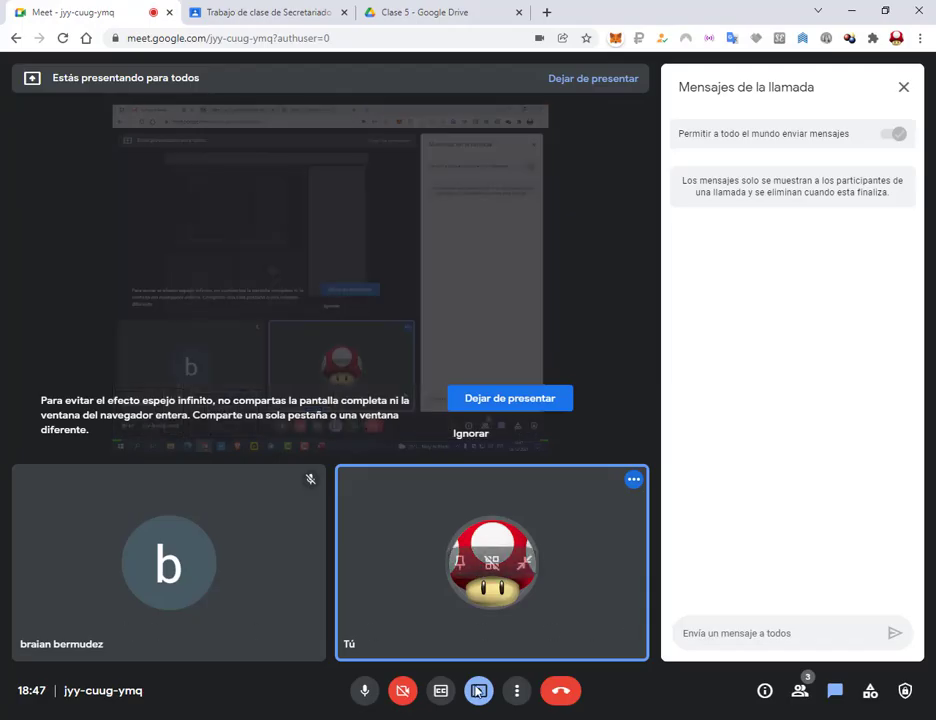
pyautogui.click(851, 10)
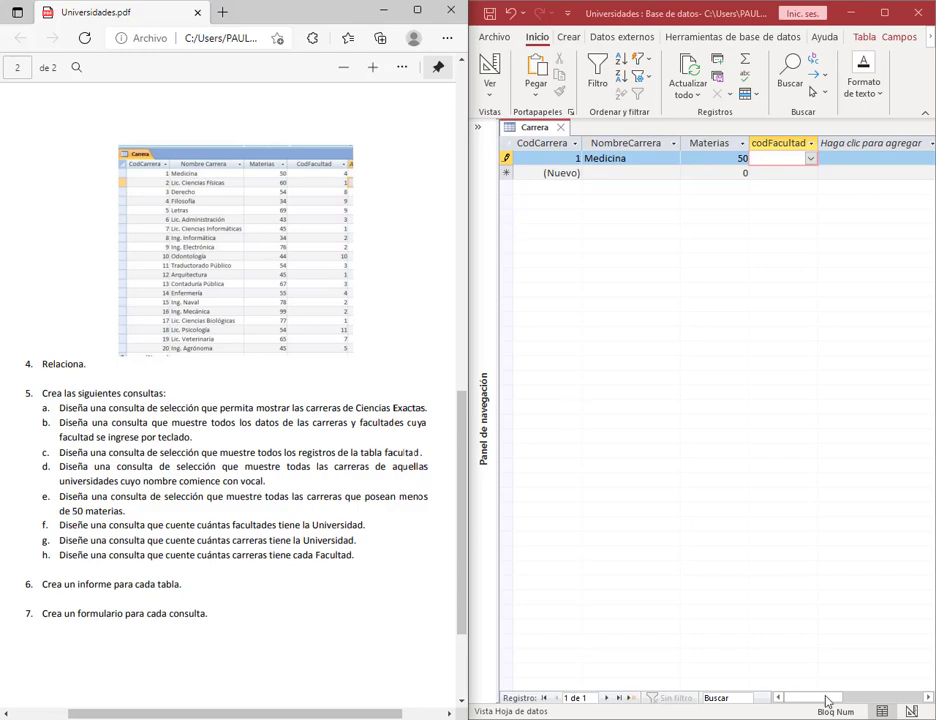
# Enlarge the Carrera records in the PDF and set codFacultad to 4 for the Medicina record in the Carrera table.
pyautogui.moveTo(829, 703)
pyautogui.mouseDown()
pyautogui.moveTo(838, 703)
pyautogui.moveTo(829, 703)
pyautogui.mouseUp()
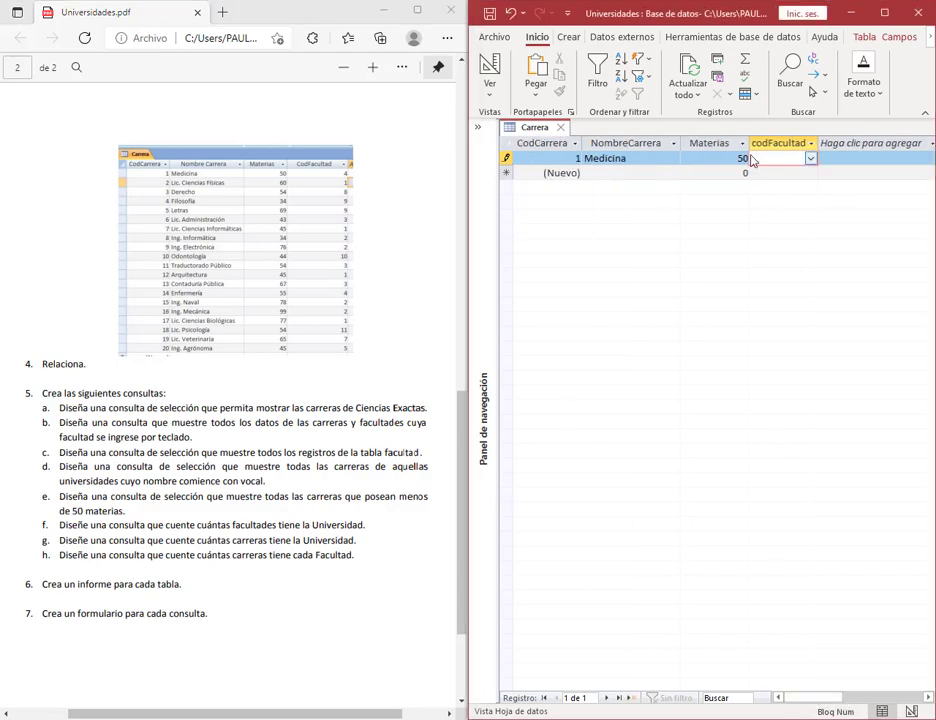
pyautogui.click(372, 67)
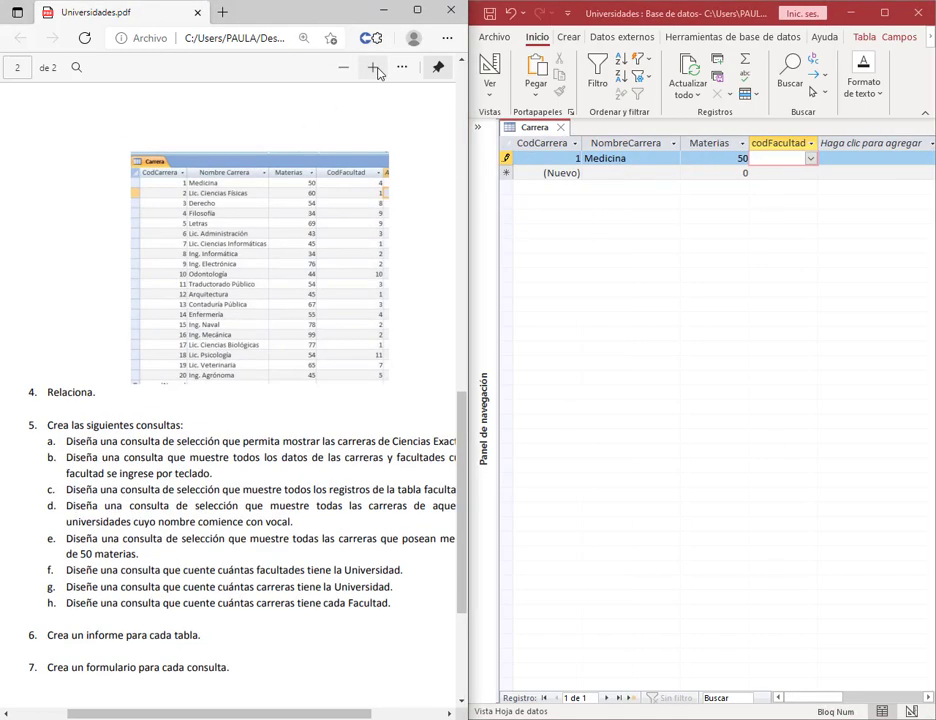
pyautogui.moveTo(284, 714); pyautogui.dragTo(359, 714)
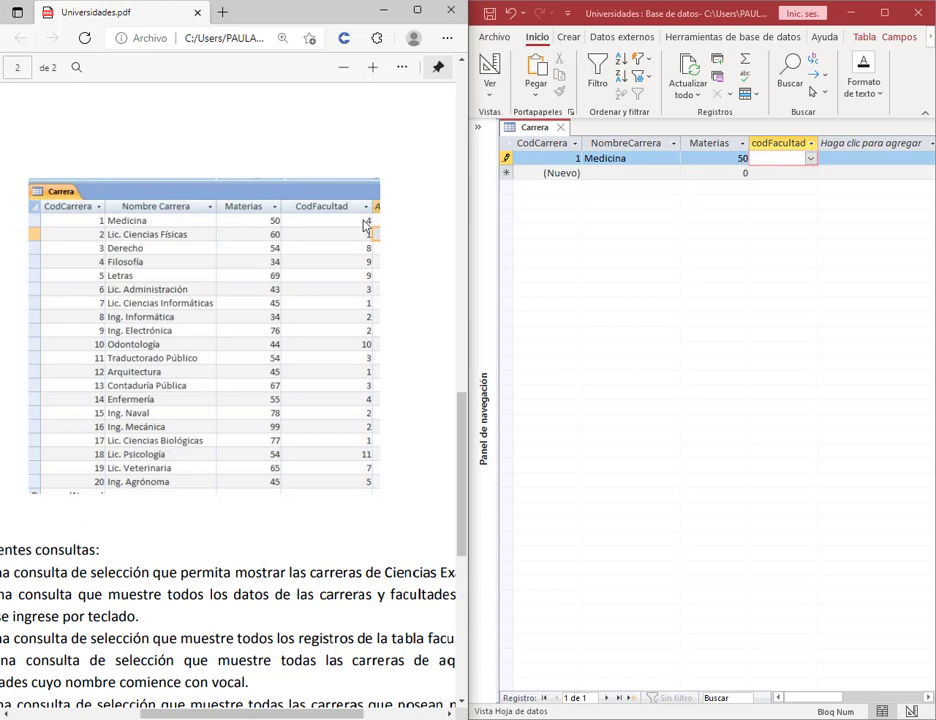
pyautogui.click(811, 159)
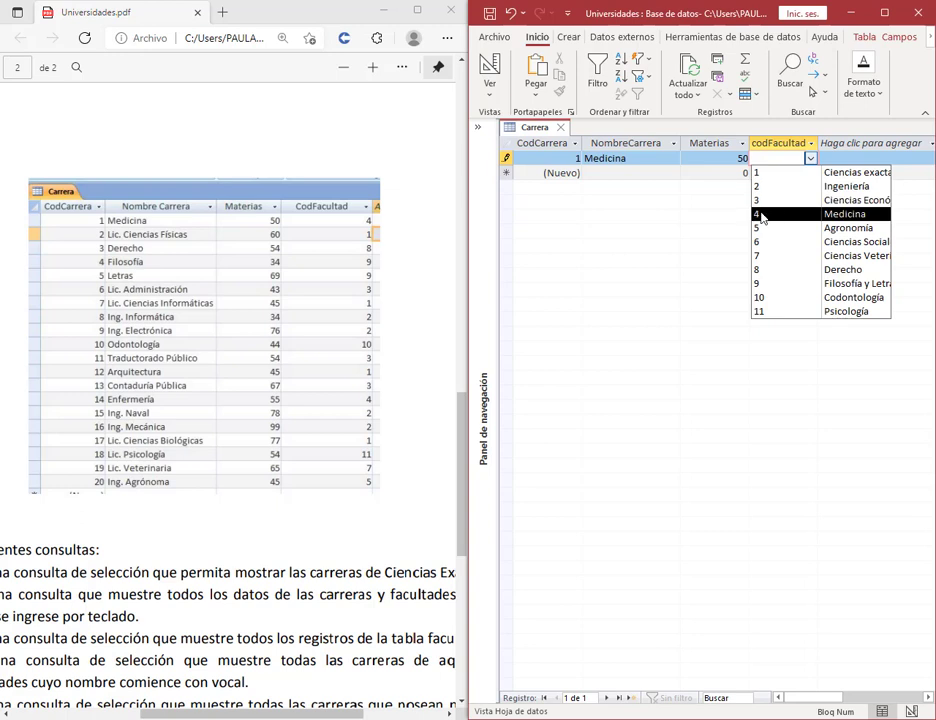
pyautogui.click(857, 215)
# Add record 2 to the Carrera table: Lic. Ciencias Físicas with 60 Materias and codFacultad 1.
pyautogui.click(648, 176)
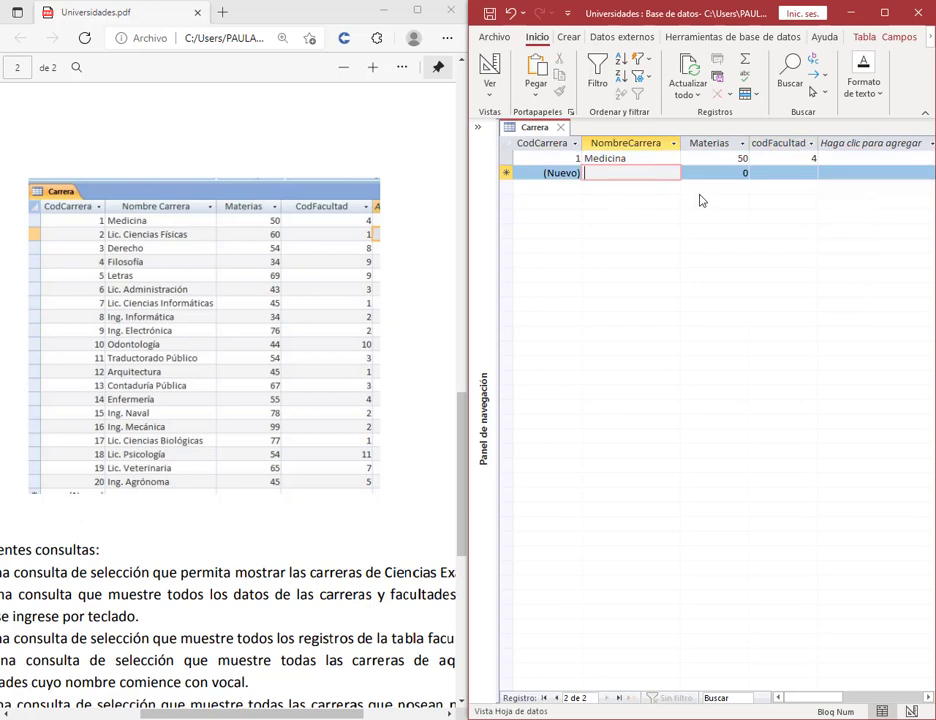
pyautogui.write('Lic. ')
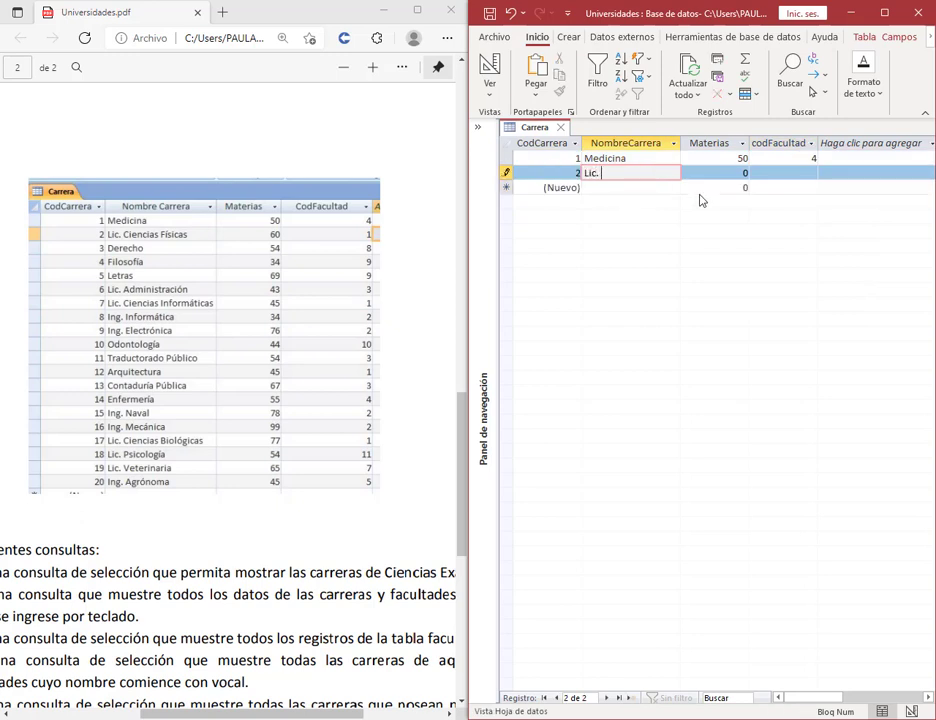
pyautogui.write('Ciencias Físicas')
pyautogui.press('Tab')
pyautogui.write('60')
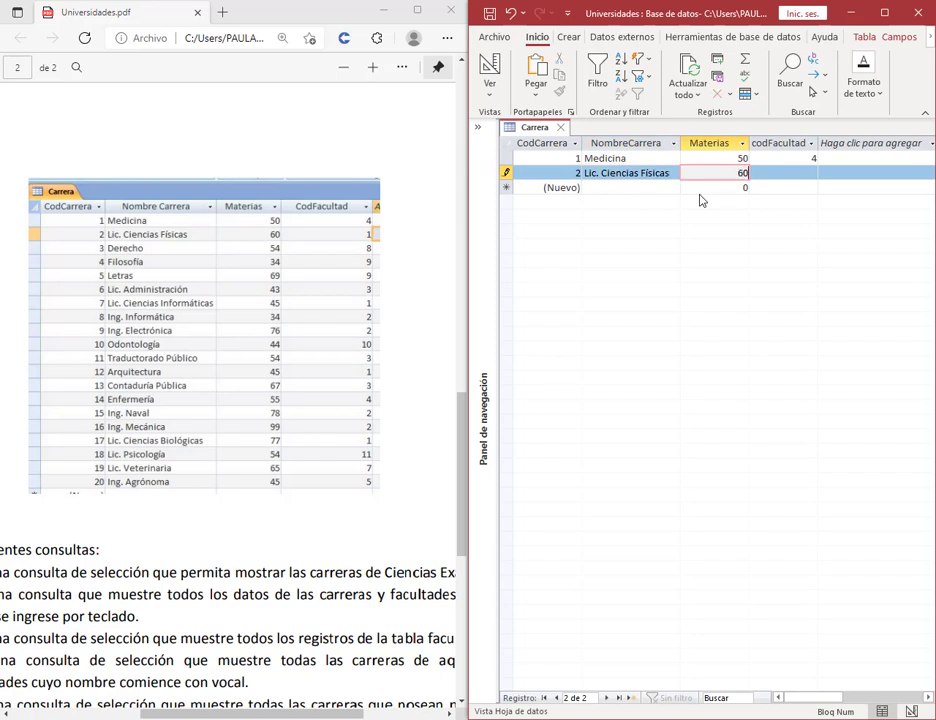
pyautogui.click(810, 174)
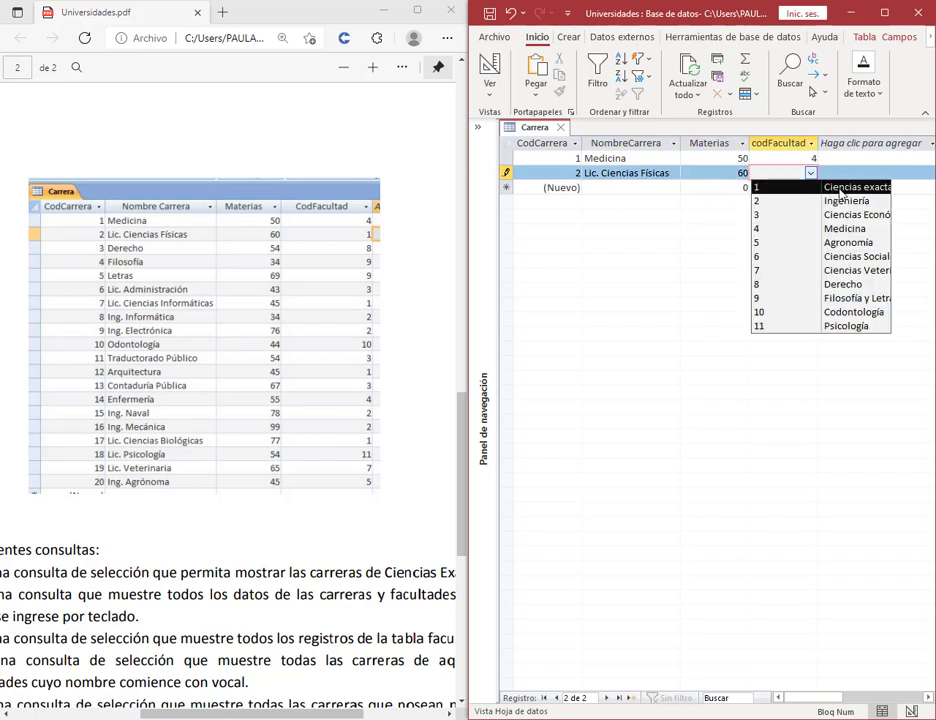
pyautogui.click(874, 190)
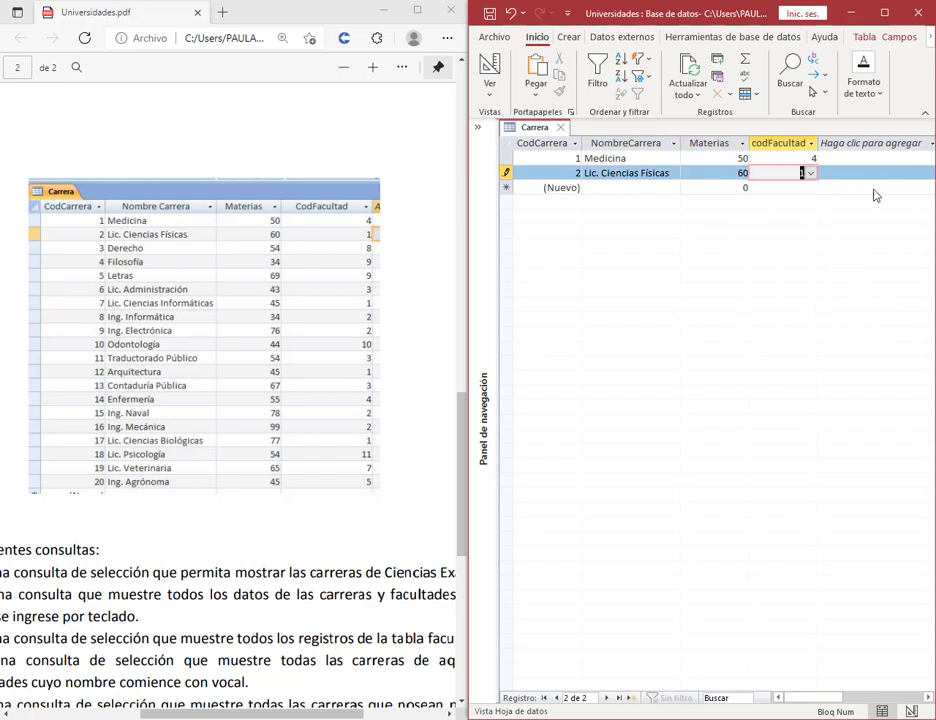
# Compare the codFacultad values of Medicina and Lic. Ciencias Físicas with the Facultad codes in the PDF and the lookup list.
pyautogui.click(648, 190)
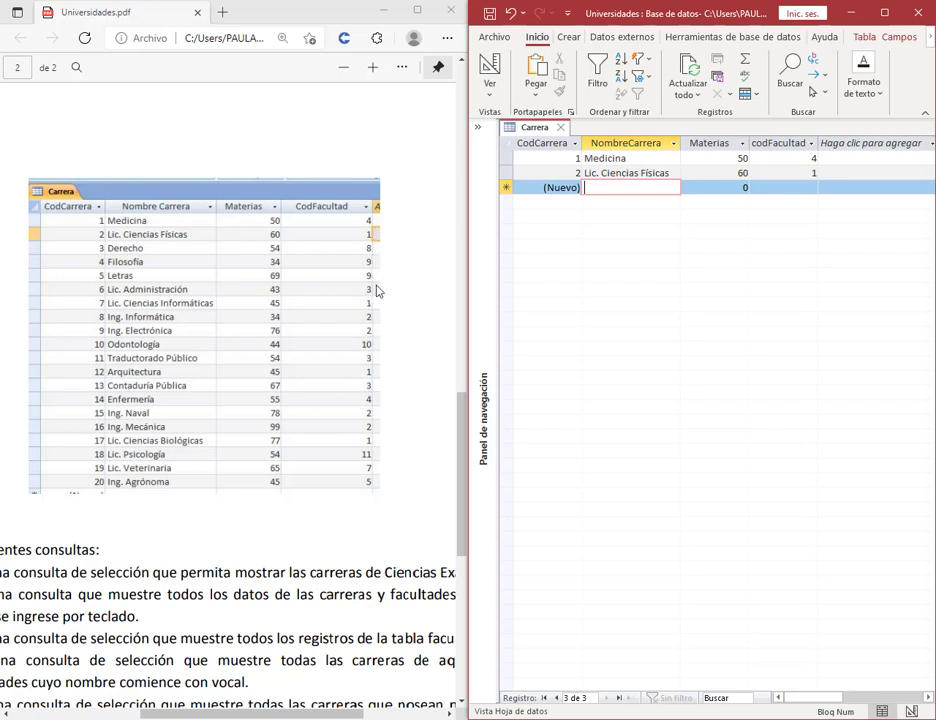
pyautogui.scroll(5, 366, 270)
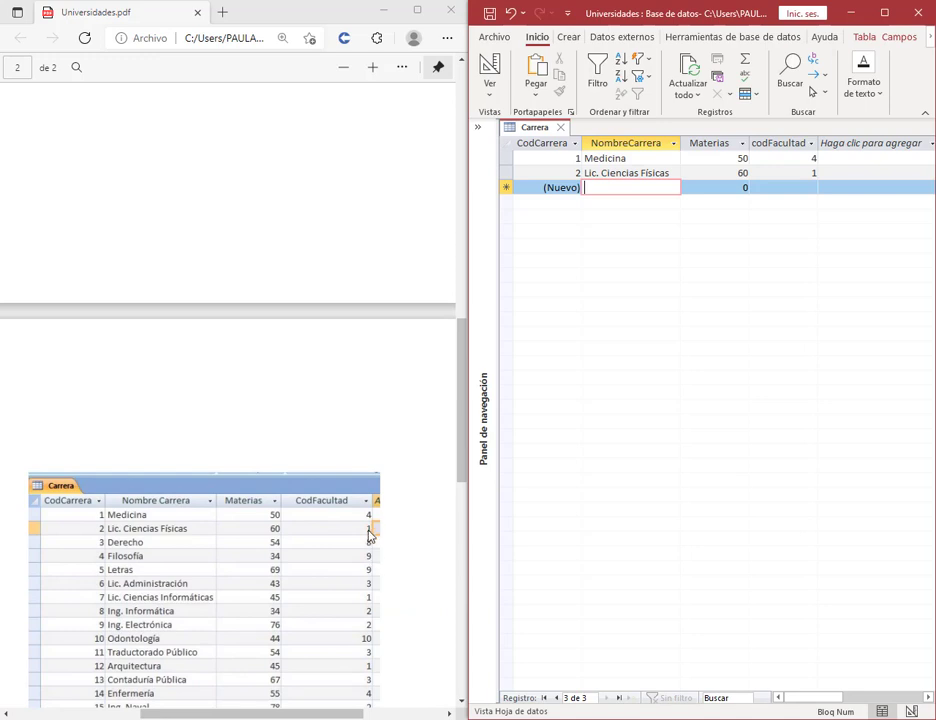
pyautogui.scroll(8, 366, 540)
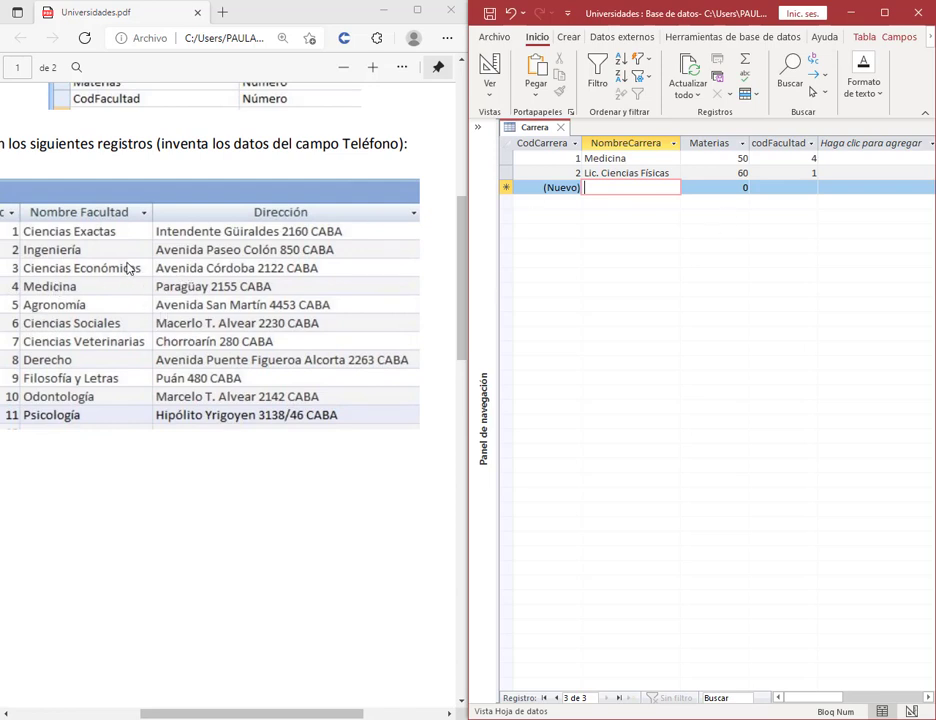
pyautogui.scroll(-8, 72, 288)
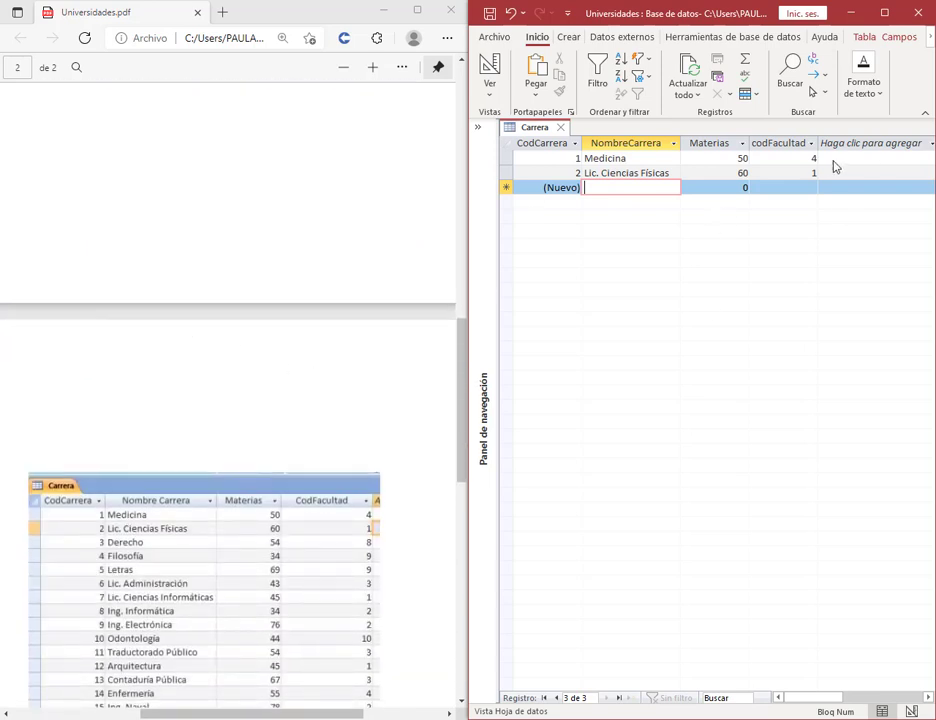
pyautogui.click(812, 174)
pyautogui.click(811, 158)
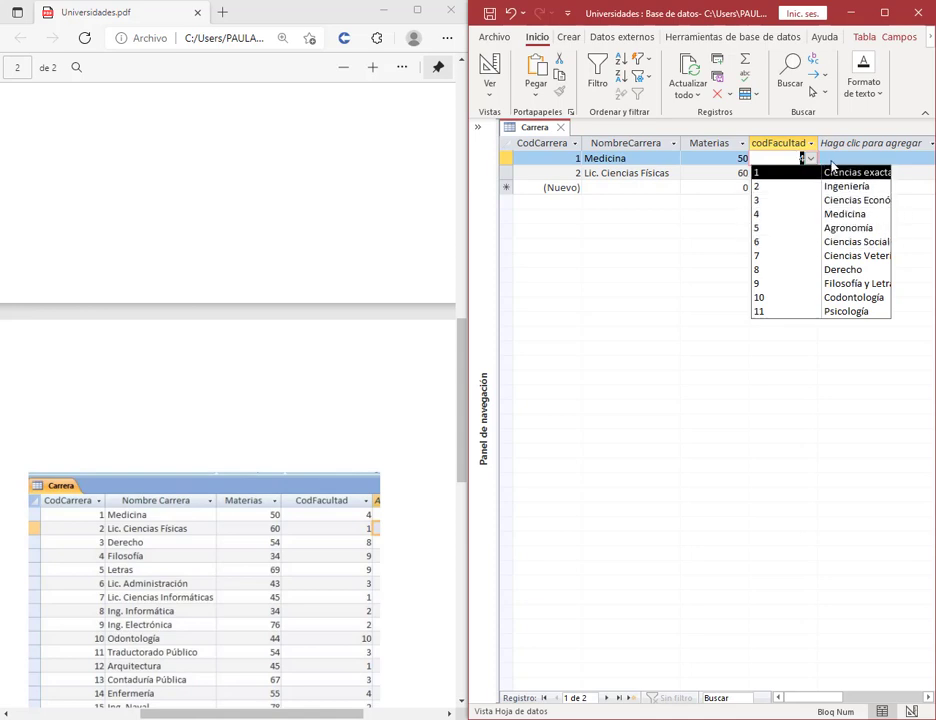
pyautogui.click(651, 174)
pyautogui.click(790, 174)
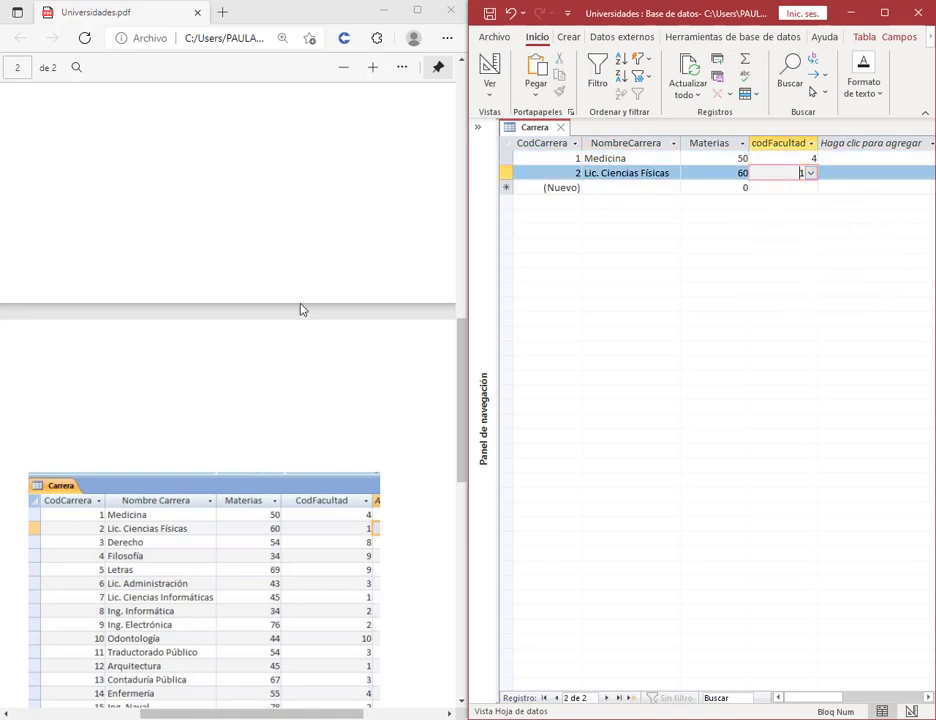
pyautogui.scroll(-3, 303, 309)
# Add record 3 to the Carrera table: Derecho with 54 Materias and codFacultad 8.
pyautogui.click(641, 188)
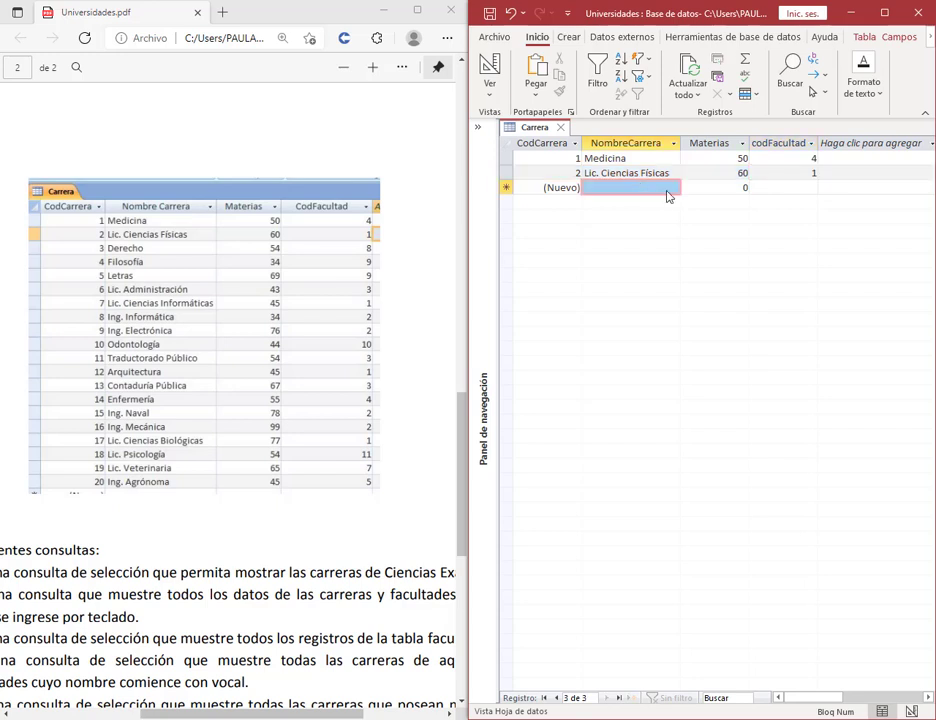
pyautogui.write('Derecho')
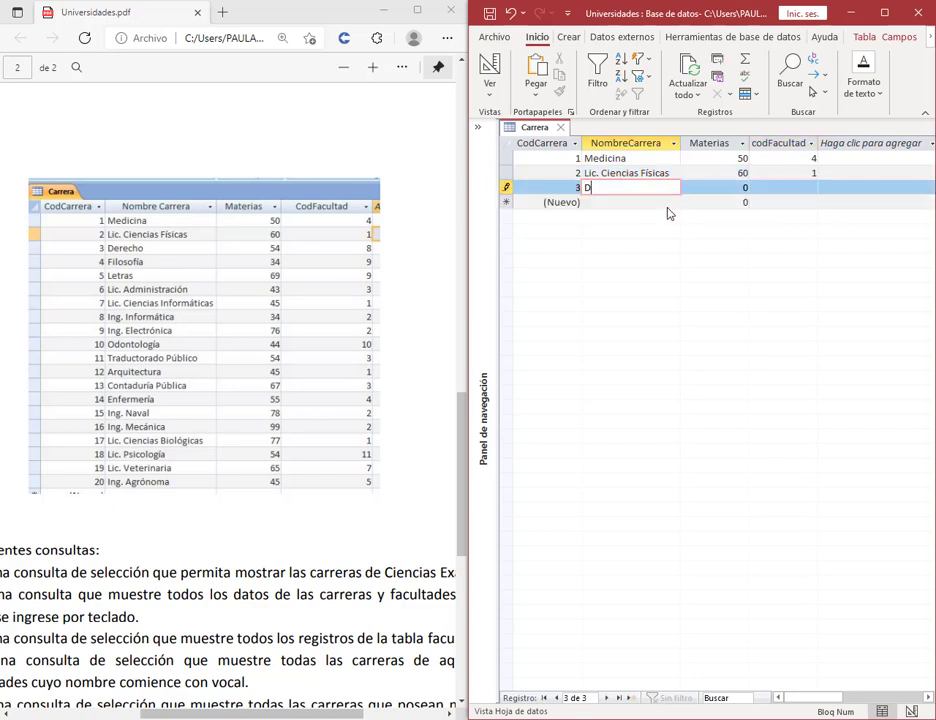
pyautogui.press('Tab')
pyautogui.write('54')
pyautogui.press('Tab')
pyautogui.write('8')
# Add record 4 to the Carrera table: Filosofía with 34 Materias and codFacultad 9.
pyautogui.click(673, 202)
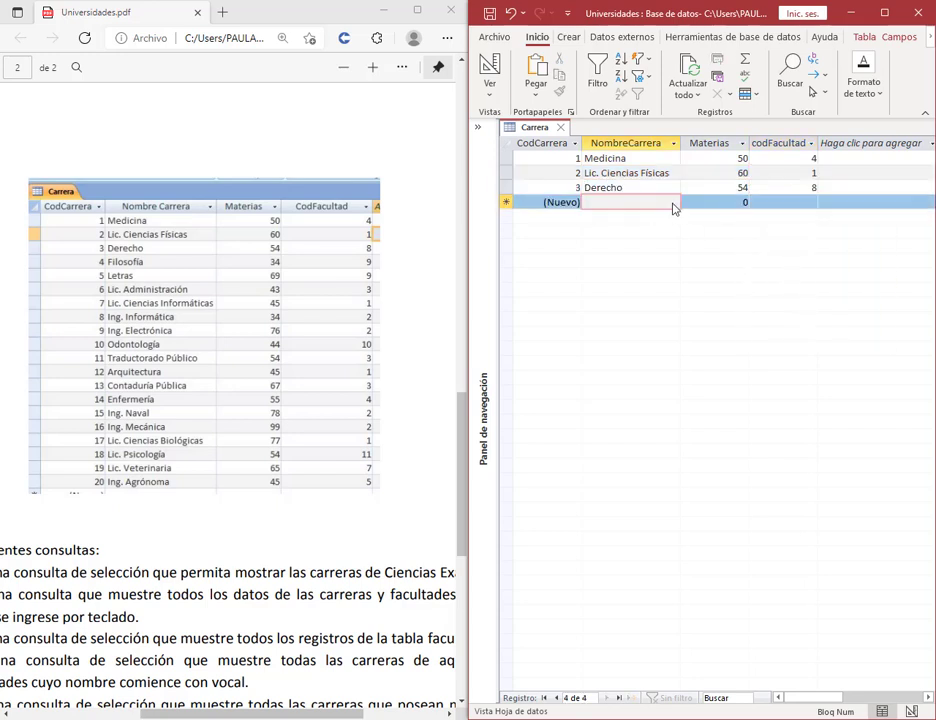
pyautogui.write('Filosofía')
pyautogui.press('Tab')
pyautogui.write('34')
pyautogui.press('Tab')
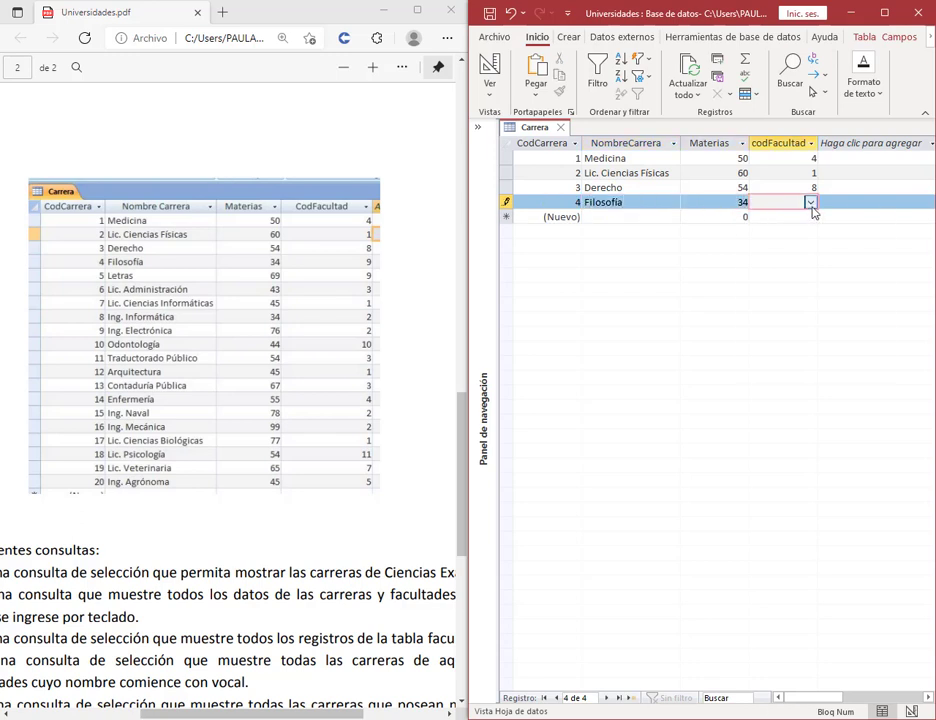
pyautogui.click(813, 202)
pyautogui.click(850, 327)
# Add record 5 to the Carrera table: Letras with 69 Materias and codFacultad 9.
pyautogui.click(637, 218)
pyautogui.write('Letras')
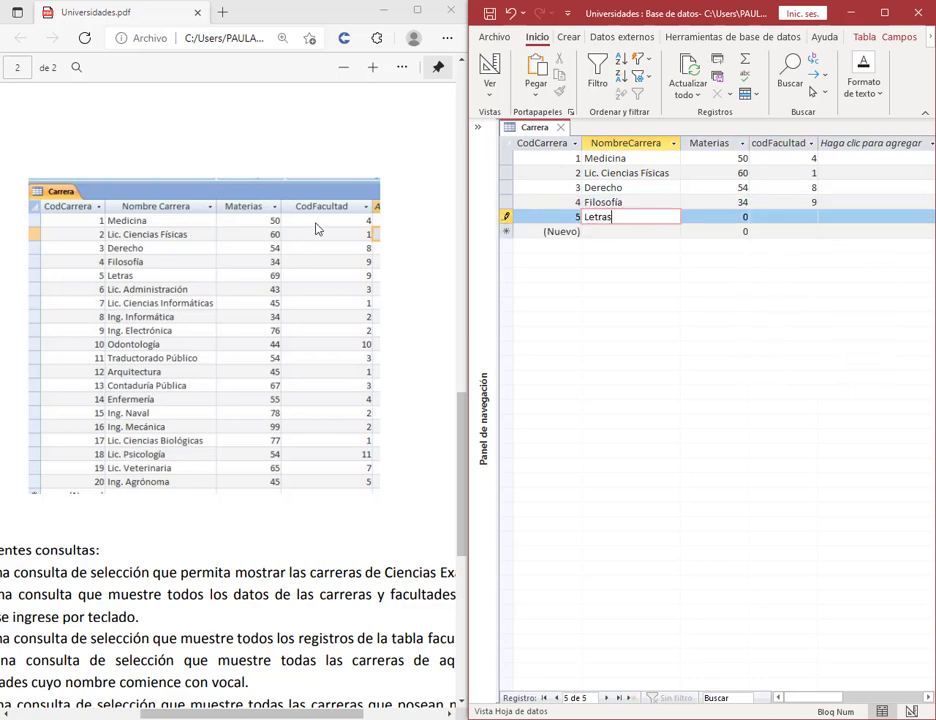
pyautogui.press('Tab')
pyautogui.write('69')
pyautogui.press('Tab')
pyautogui.write('9')
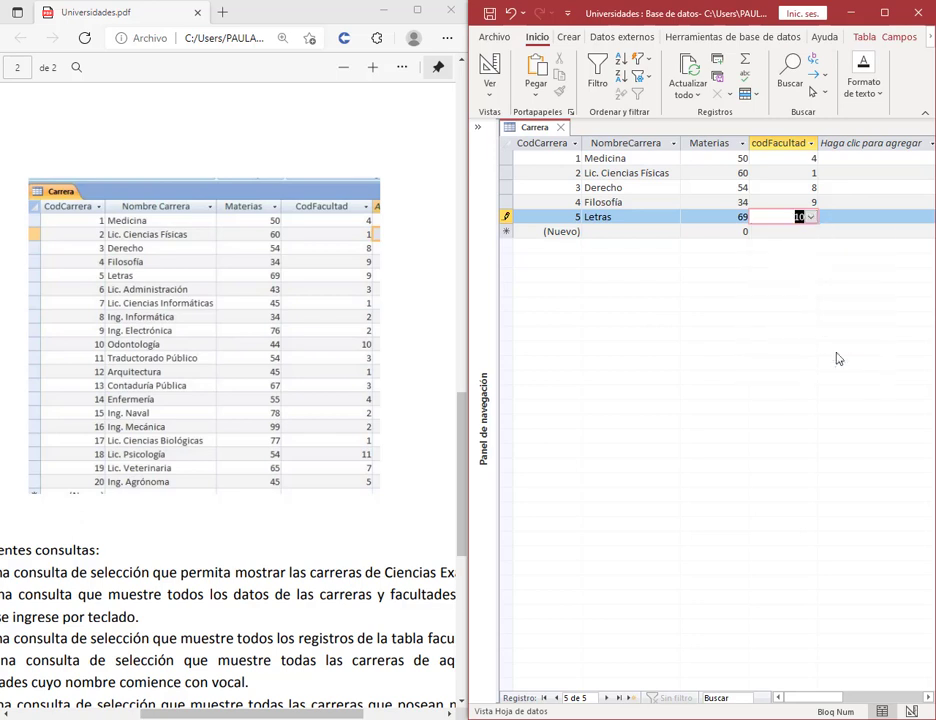
pyautogui.click(811, 216)
pyautogui.click(836, 340)
# Add record 6 to the Carrera table: Lic. Administración with 43 Materias and codFacultad 3.
pyautogui.click(627, 231)
pyautogui.write('Lic. Administración')
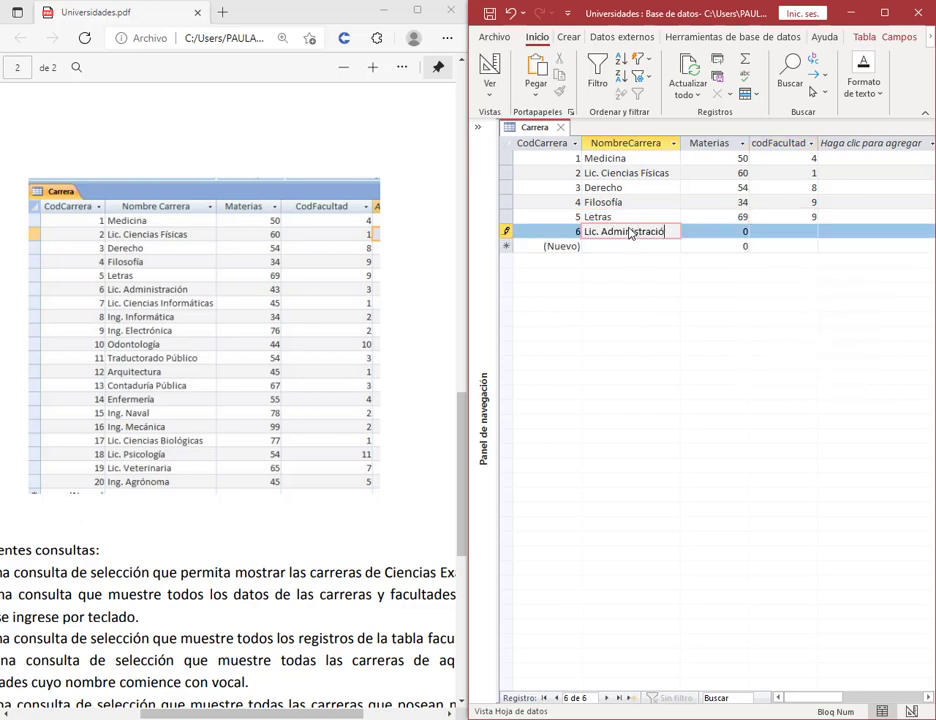
pyautogui.press('Tab')
pyautogui.write('43')
pyautogui.press('Tab')
pyautogui.write('3')
pyautogui.hotkey('alt', 'Down')
pyautogui.press('Tab')
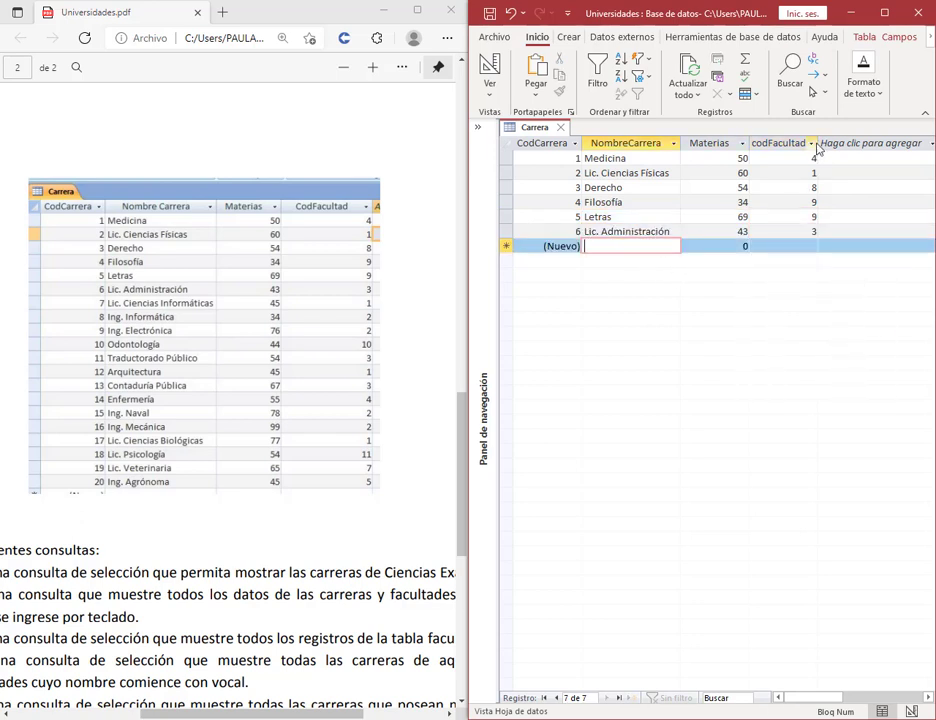
# Add record 7 to the Carrera table: Lic. Ciencias Informáticas with 45 Materias and codFacultad 1.
pyautogui.write('Lic. Ciencias Informáticas')
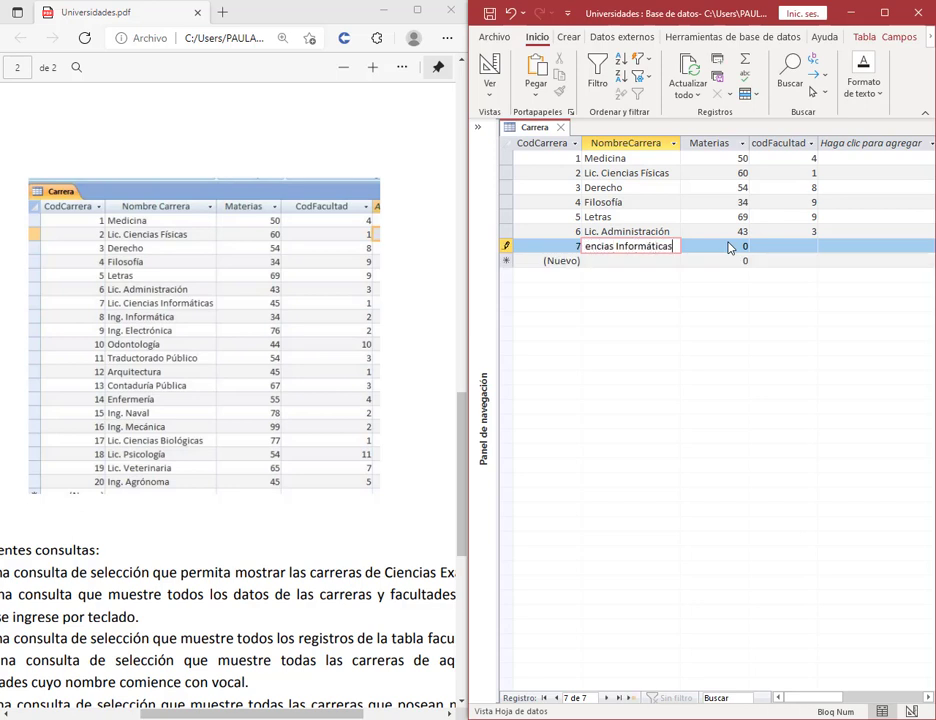
pyautogui.press('Tab')
pyautogui.write('45')
pyautogui.press('Tab')
pyautogui.click(810, 247)
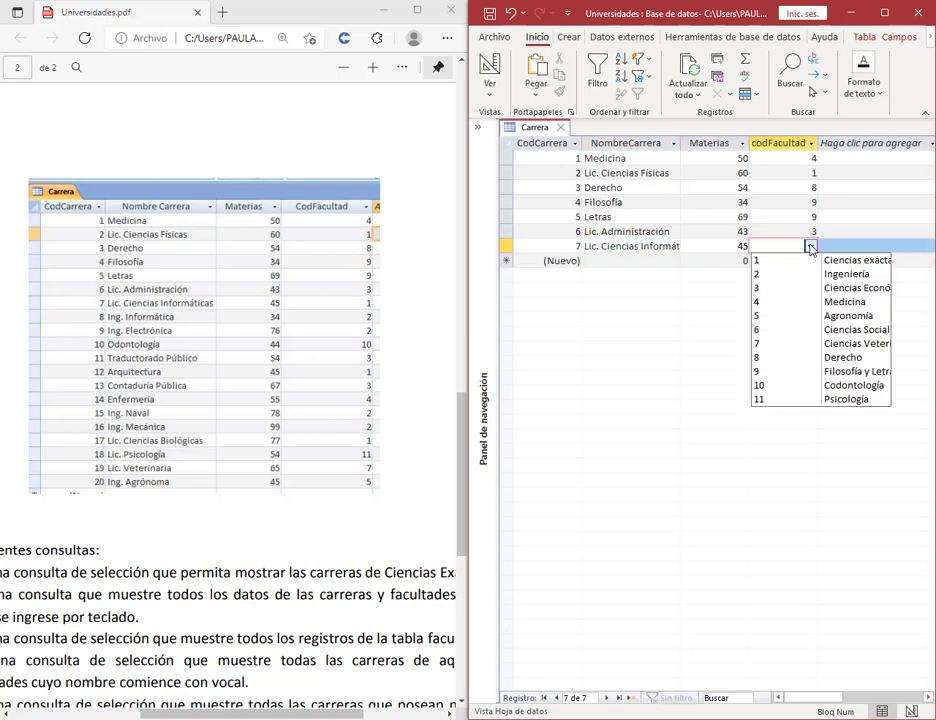
pyautogui.click(808, 260)
# Add record 8 to the Carrera table: Ing. Informática with 34 Materias and codFacultad 2.
pyautogui.click(668, 260)
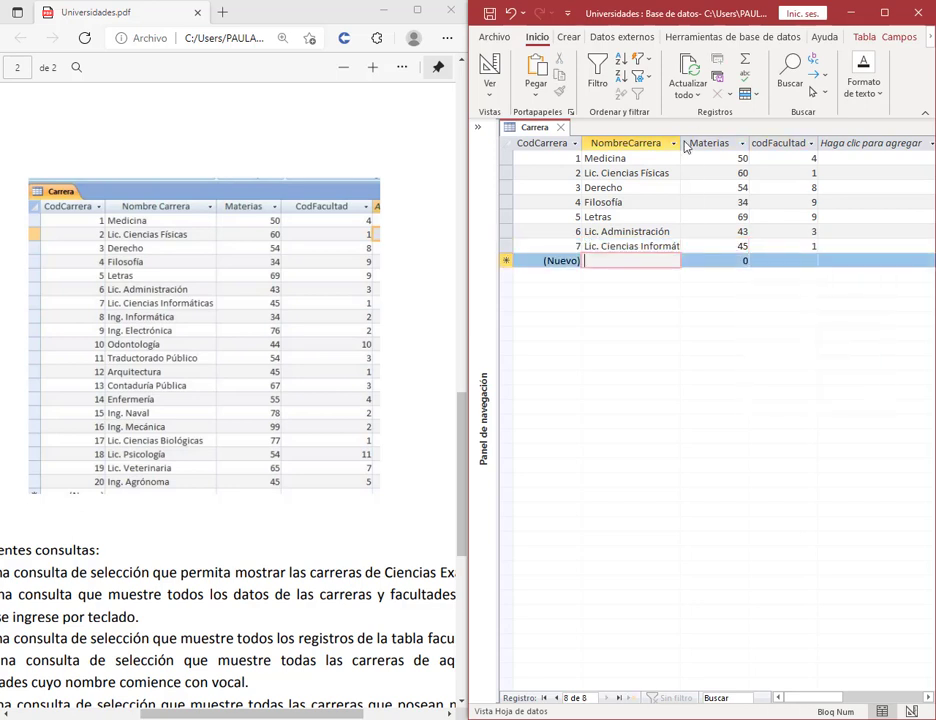
pyautogui.write('Ing. Informáti')
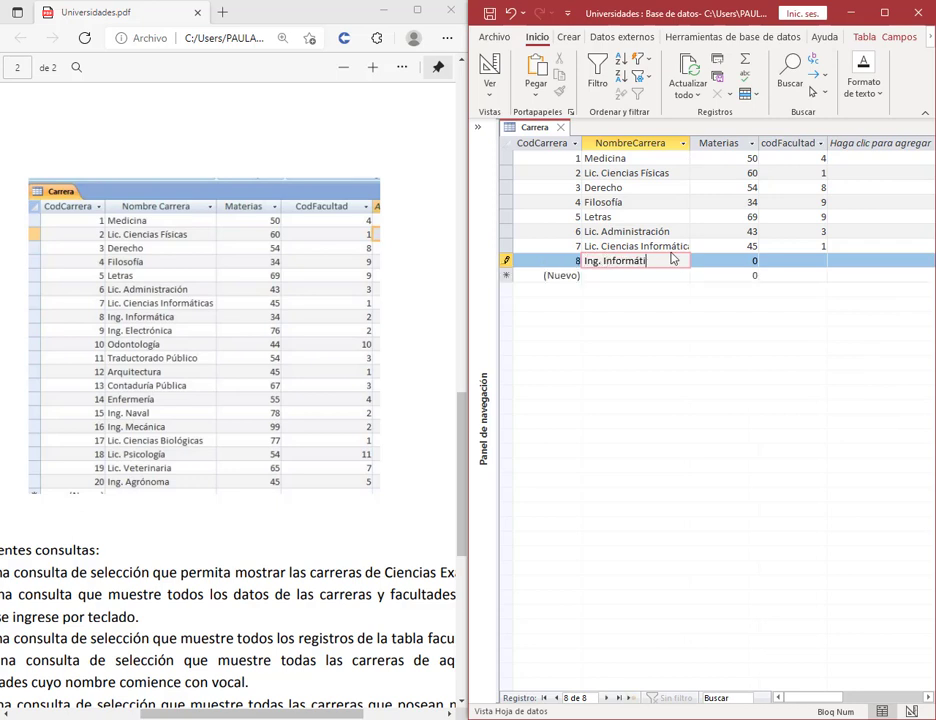
pyautogui.write('ca')
pyautogui.press('Tab')
pyautogui.write('34')
pyautogui.press('Tab')
pyautogui.write('2')
# Add record 9 to the Carrera table: Ing. Electrónica with 76 Materias and codFacultad 2.
pyautogui.click(635, 276)
pyautogui.write('Ing.')
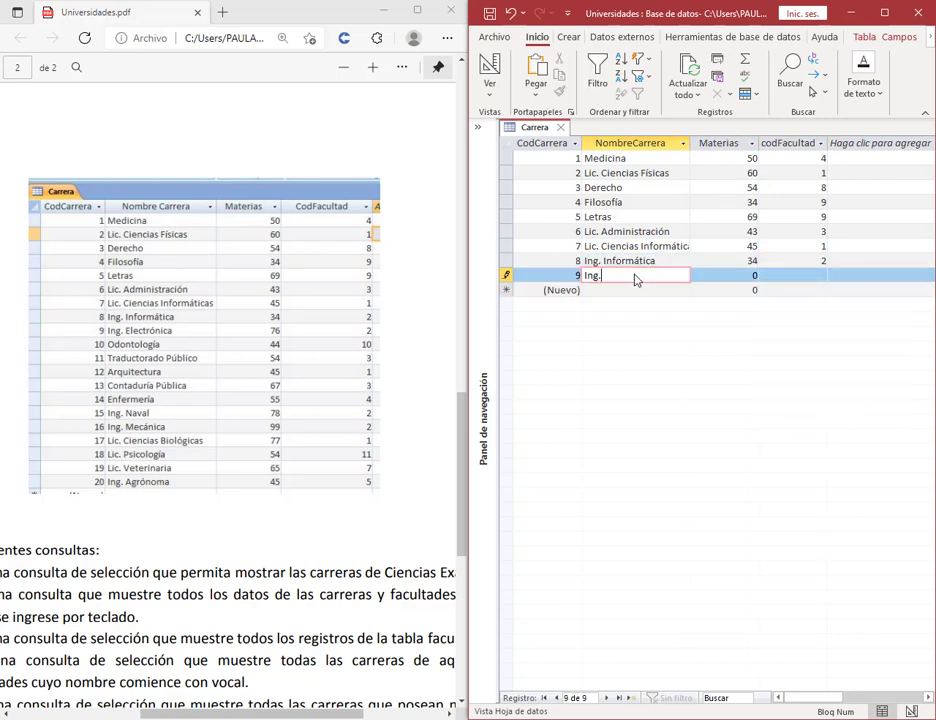
pyautogui.write(' Electrónica')
pyautogui.press('Tab')
pyautogui.write('76')
pyautogui.press('Tab')
pyautogui.click(819, 275)
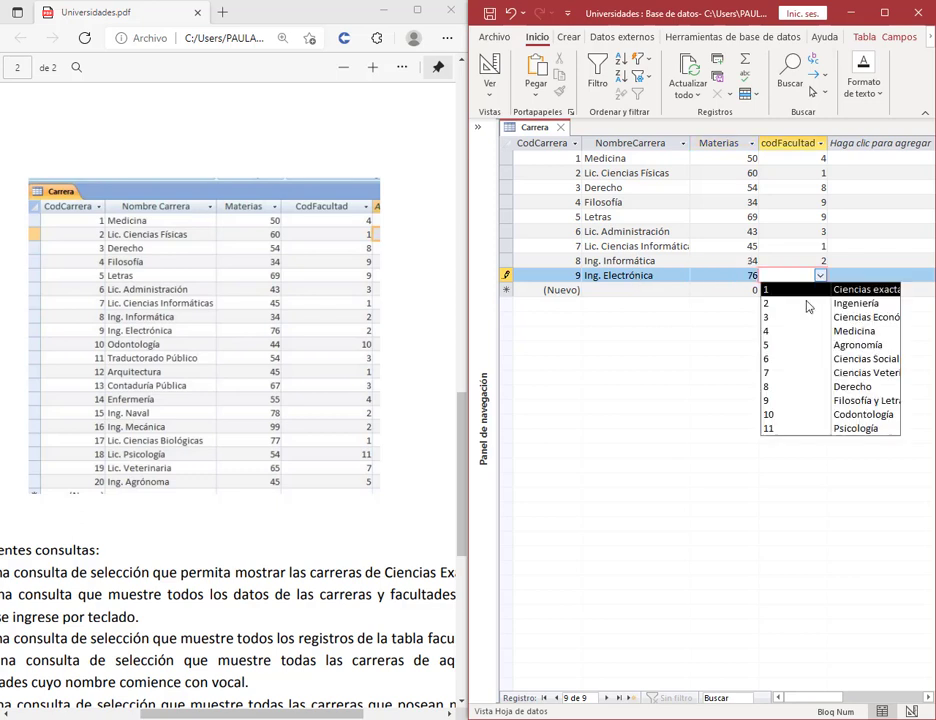
pyautogui.click(800, 305)
# Add record 10 to the Carrera table: Odontología with 44 Materias and codFacultad 10.
pyautogui.click(654, 292)
pyautogui.write('Odontología')
pyautogui.press('Tab')
pyautogui.write('44')
pyautogui.press('Tab')
pyautogui.click(820, 290)
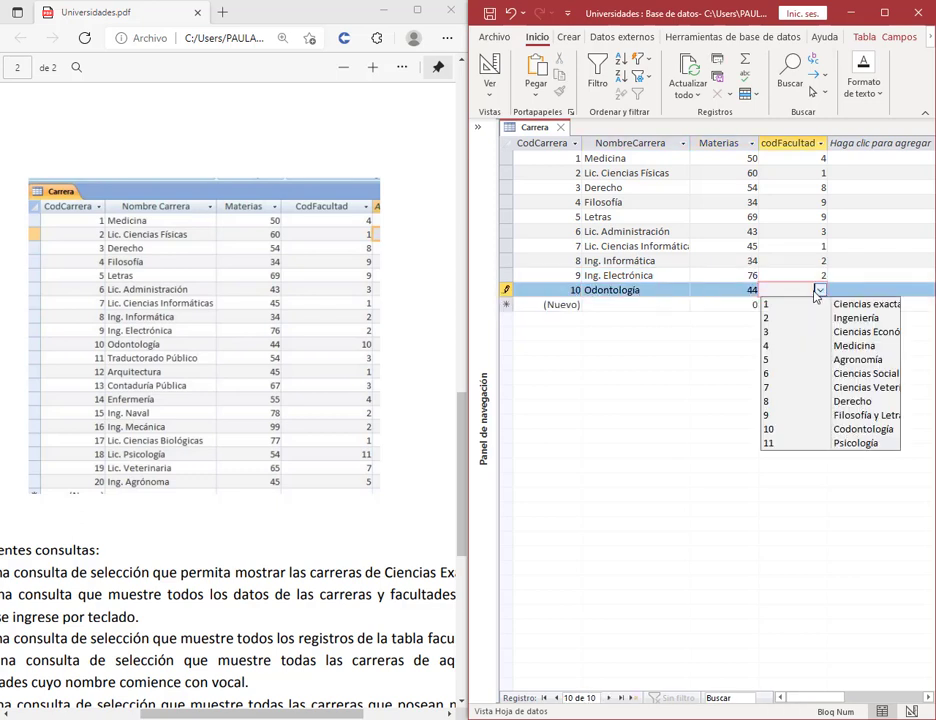
pyautogui.click(800, 424)
# Add record 11 to the Carrera table: Traductorado Público with 54 Materias and codFacultad 3.
pyautogui.press('Tab')
pyautogui.write('Traductorado Público')
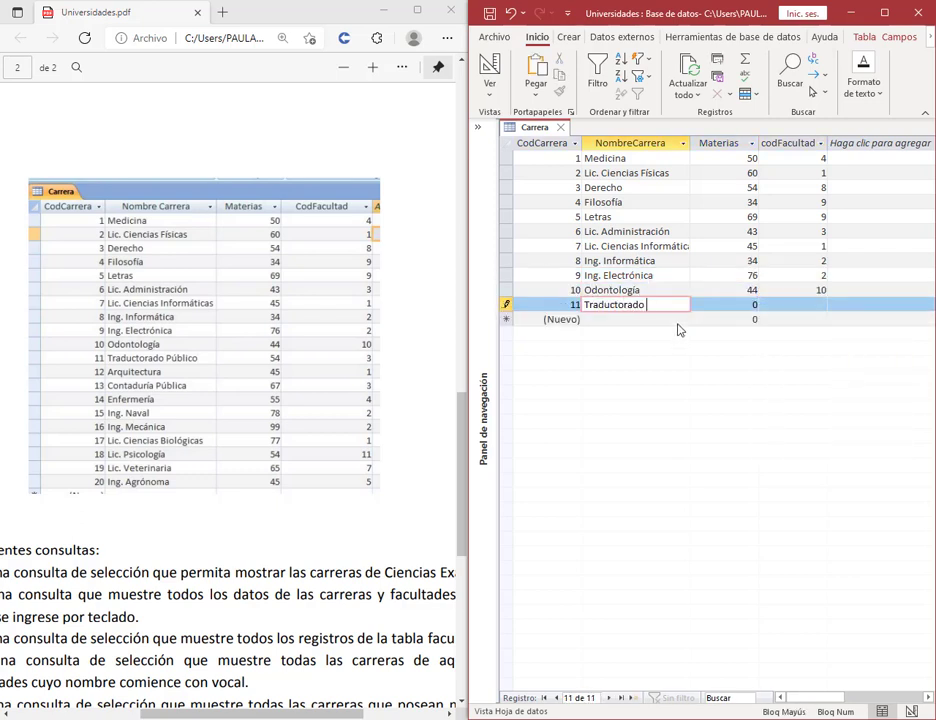
pyautogui.press('Tab')
pyautogui.write('54')
pyautogui.press('Tab')
pyautogui.write('3')
# Add record 12 to the Carrera table: Arquitectura with 45 Materias and codFacultad 1.
pyautogui.click(669, 320)
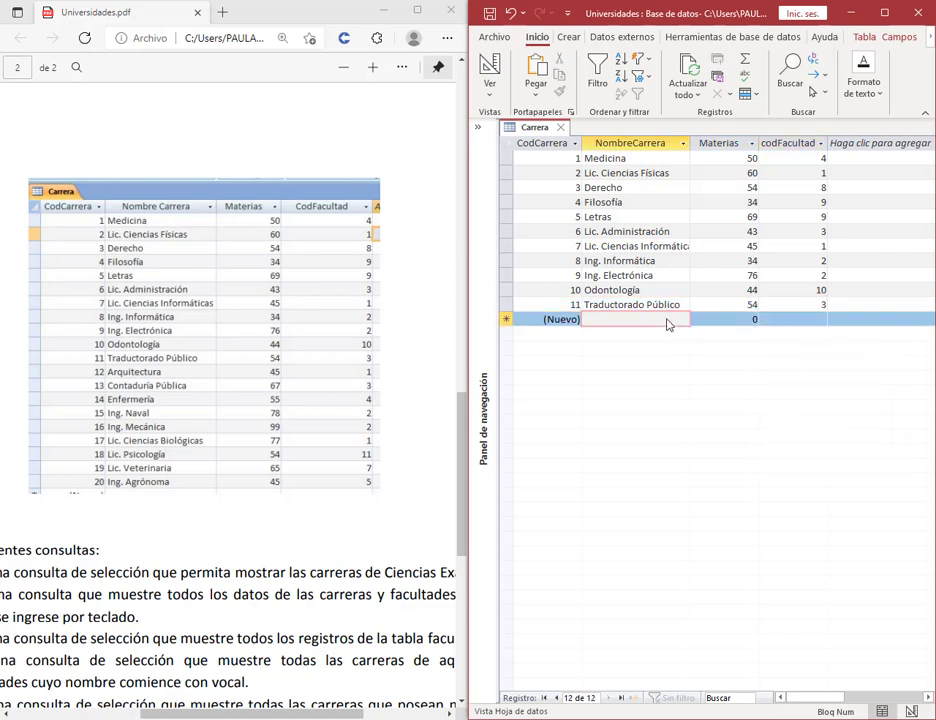
pyautogui.write('Arquitectura')
pyautogui.press('Tab')
pyautogui.write('45')
pyautogui.click(820, 319)
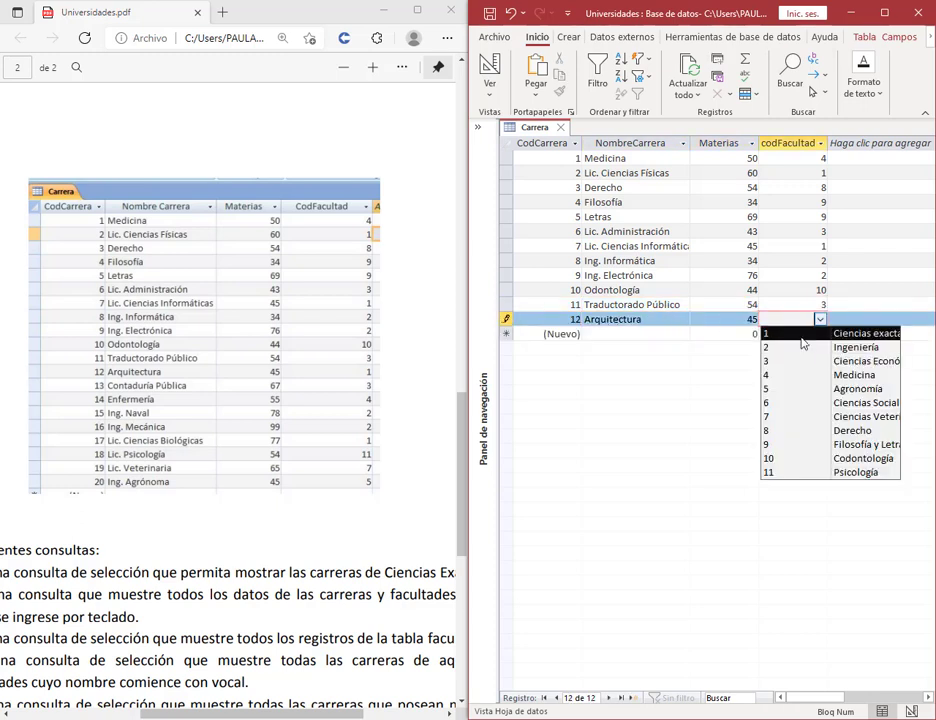
pyautogui.click(790, 331)
# Add record 13 to the Carrera table: Contaduría Pública with 67 Materias and codFacultad 3.
pyautogui.click(666, 333)
pyautogui.write('Contaduría Pública')
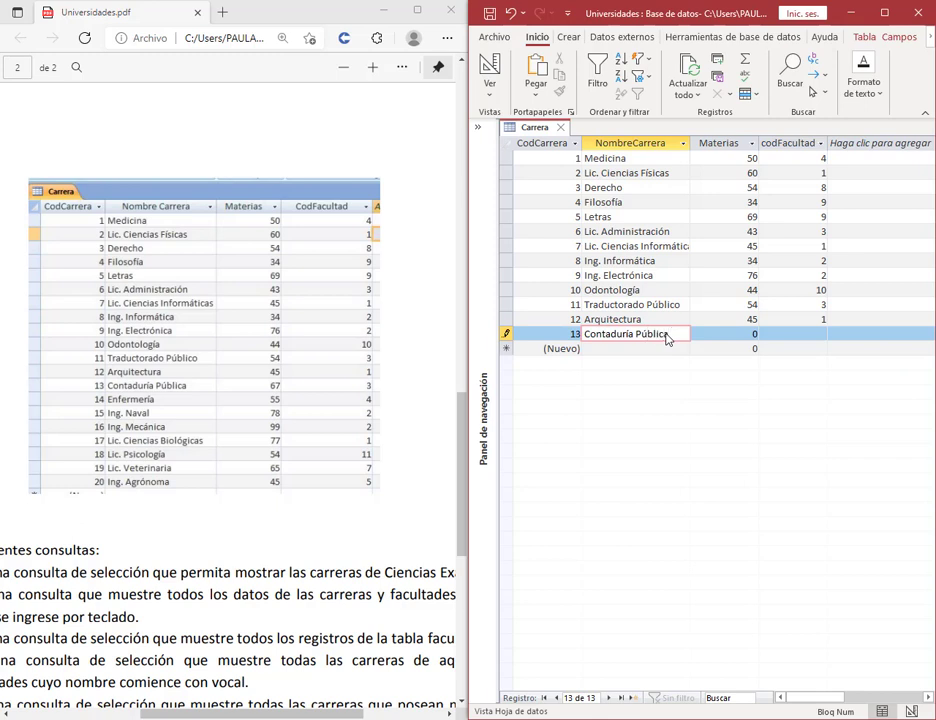
pyautogui.press('Tab')
pyautogui.write('67')
pyautogui.press('Tab')
pyautogui.click(822, 334)
pyautogui.click(790, 362)
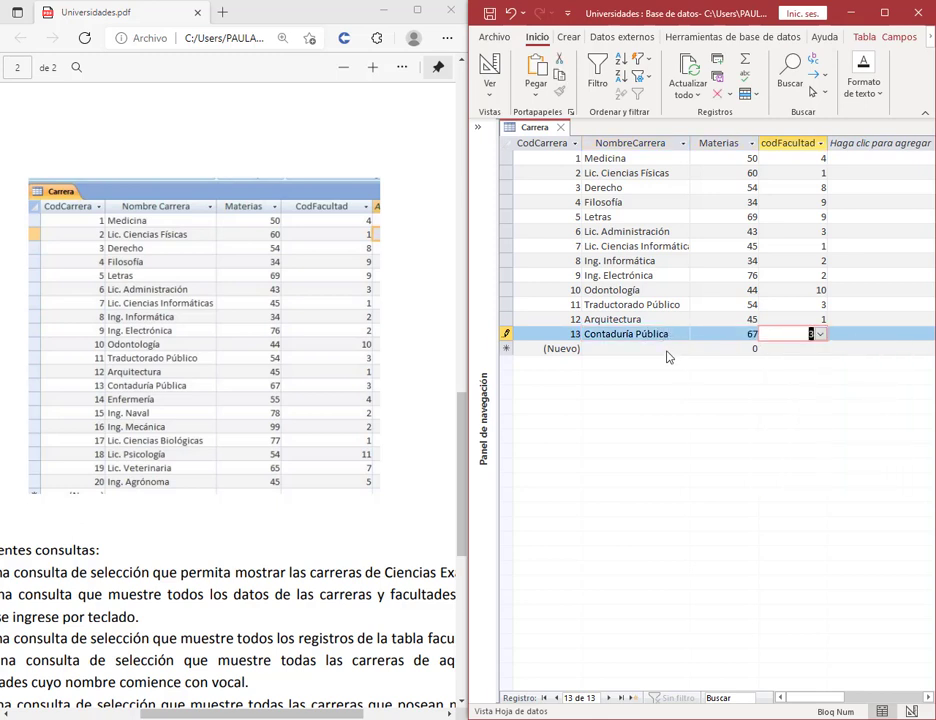
# Add record 14 to the Carrera table: Enfermería with 55 Materias and codFacultad 4.
pyautogui.click(668, 354)
pyautogui.write('Enfermería')
pyautogui.press('Tab')
pyautogui.write('55')
pyautogui.press('Tab')
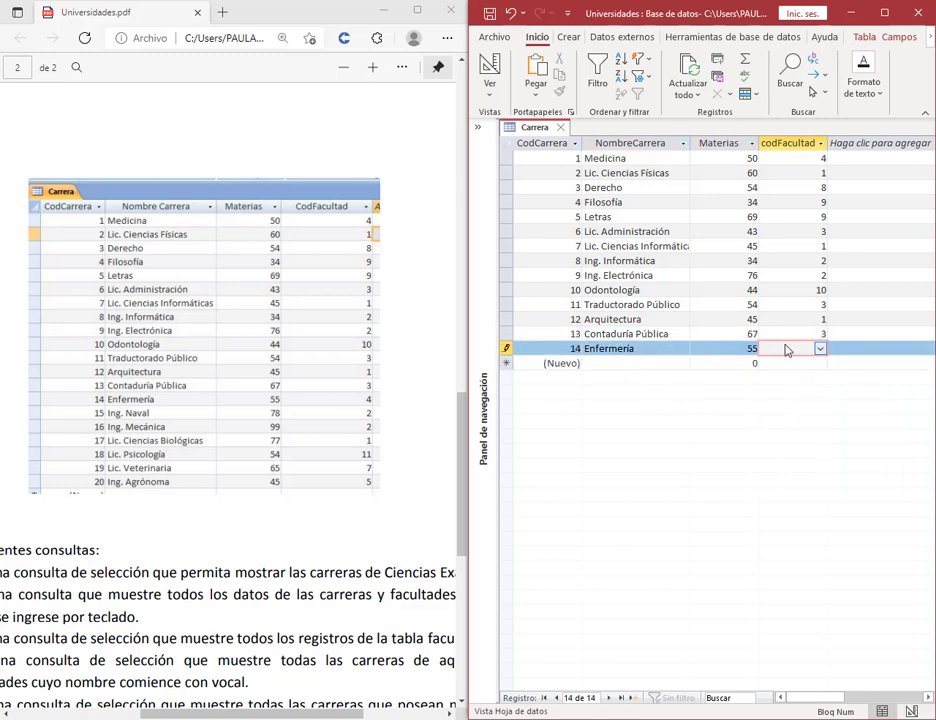
pyautogui.click(822, 348)
pyautogui.click(799, 406)
# Add record 15 to the Carrera table: Ing. Naval with 78 Materias and codFacultad 2.
pyautogui.press('Tab')
pyautogui.press('capslock')
pyautogui.write('I')
pyautogui.press('capslock')
pyautogui.write('ng. Naval')
pyautogui.press('Tab')
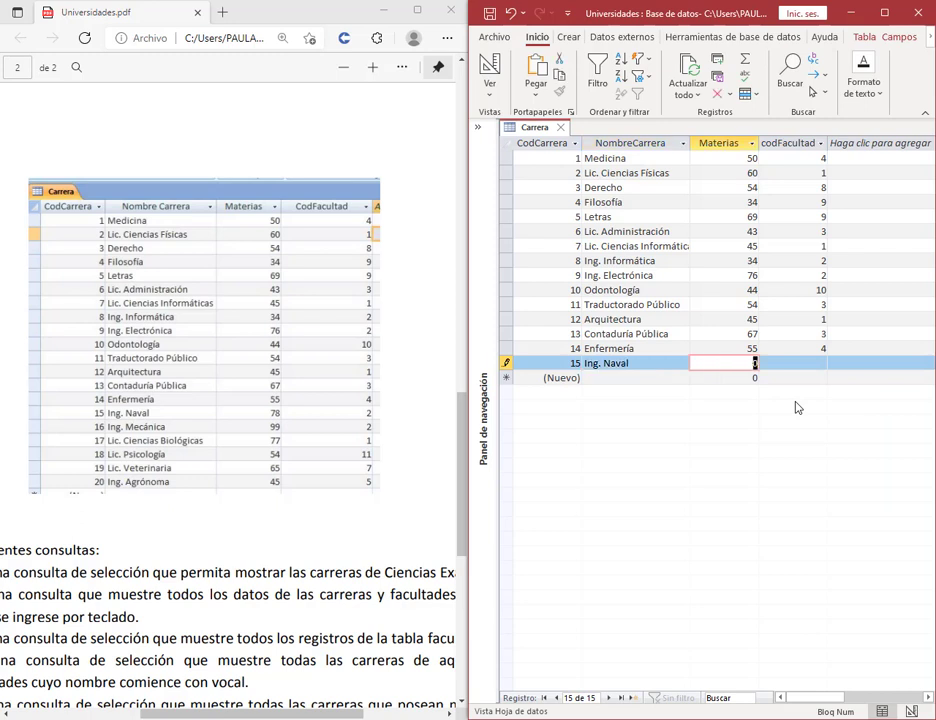
pyautogui.write('78')
pyautogui.press('Tab')
pyautogui.write('2')
# Add record 16 to the Carrera table: Ing. Mecánica with 99 Materias and codFacultad 2.
pyautogui.press('Tab')
pyautogui.write('Ing. Mecánica')
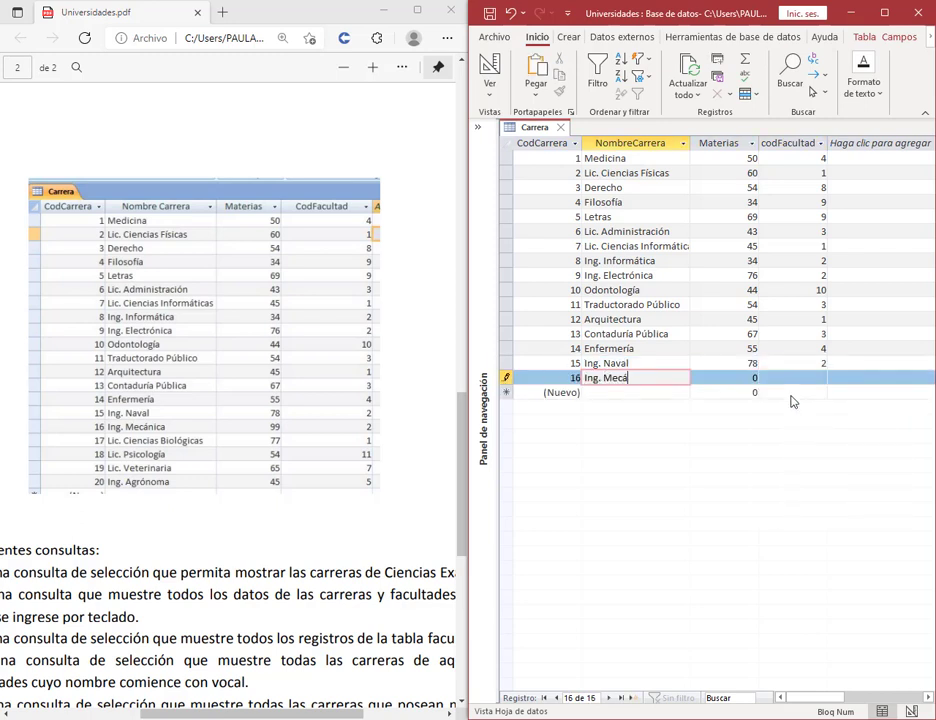
pyautogui.press('Tab')
pyautogui.write('99')
pyautogui.press('Tab')
pyautogui.click(819, 381)
pyautogui.click(790, 405)
# Add record 17 to the Carrera table: Lic. Ciencias Biológicas with 77 Materias and codFacultad 1.
pyautogui.press('Tab')
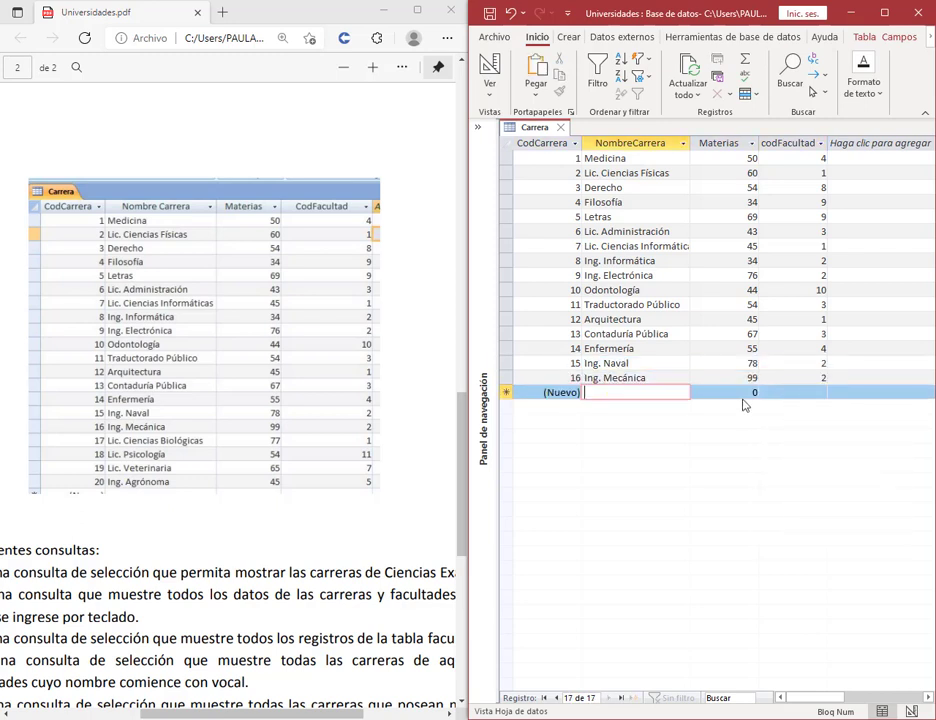
pyautogui.write('Lic. Ciencias B')
pyautogui.write('iologicas')
pyautogui.press('Tab')
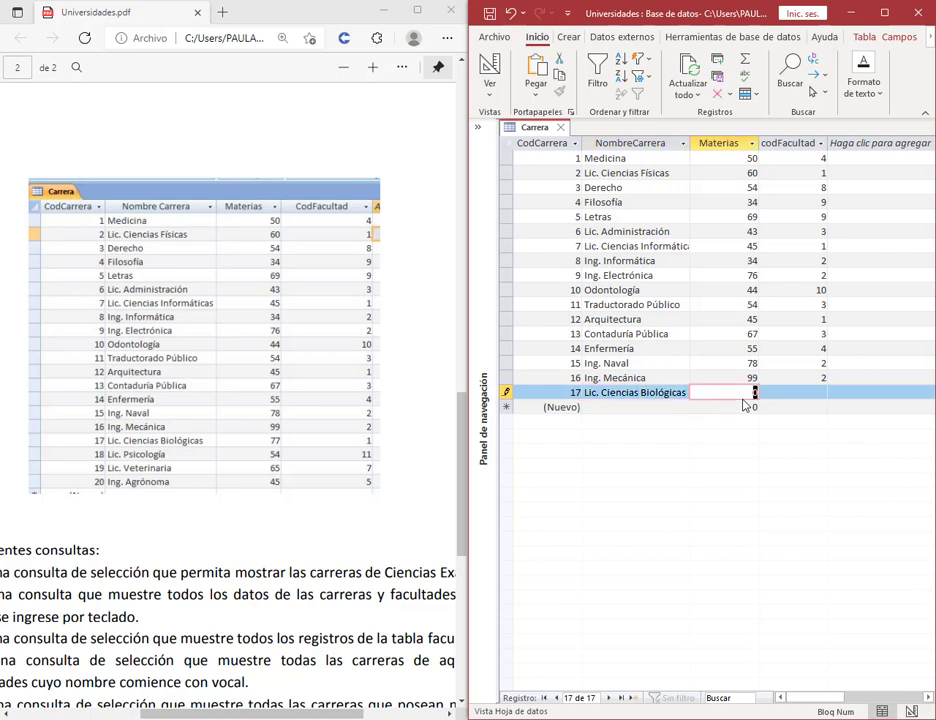
pyautogui.write('77')
pyautogui.press('Tab')
pyautogui.write('1')
# Add record 18 to the Carrera table: Lic. Psicología with 54 Materias and codFacultad 11.
pyautogui.press('Tab')
pyautogui.write('Lic. Psicología')
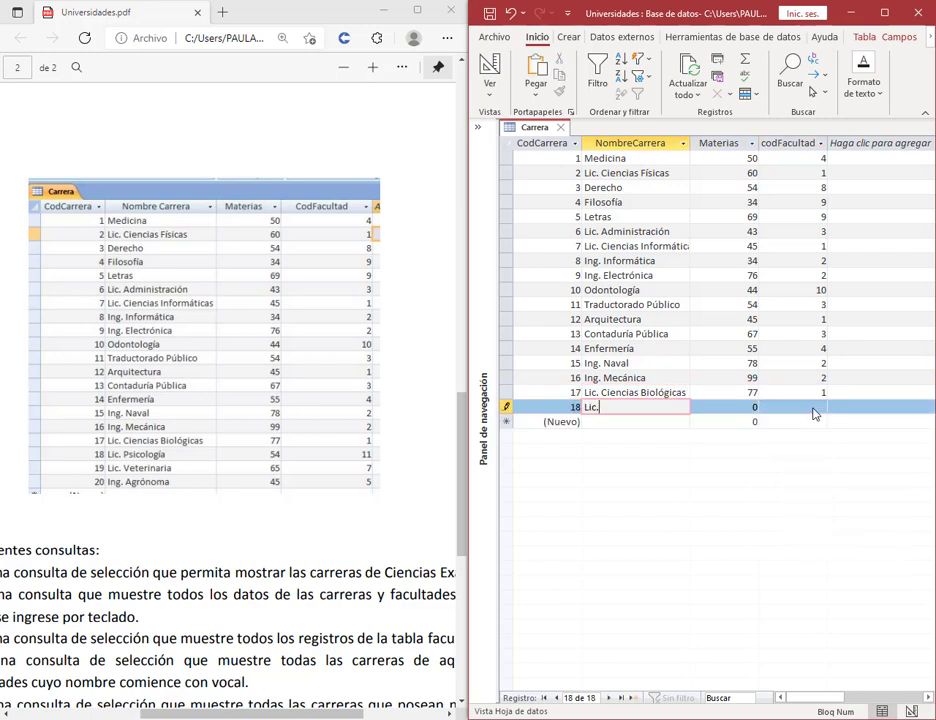
pyautogui.press('Tab')
pyautogui.write('54')
pyautogui.press('Tab')
pyautogui.click(819, 408)
pyautogui.click(835, 560)
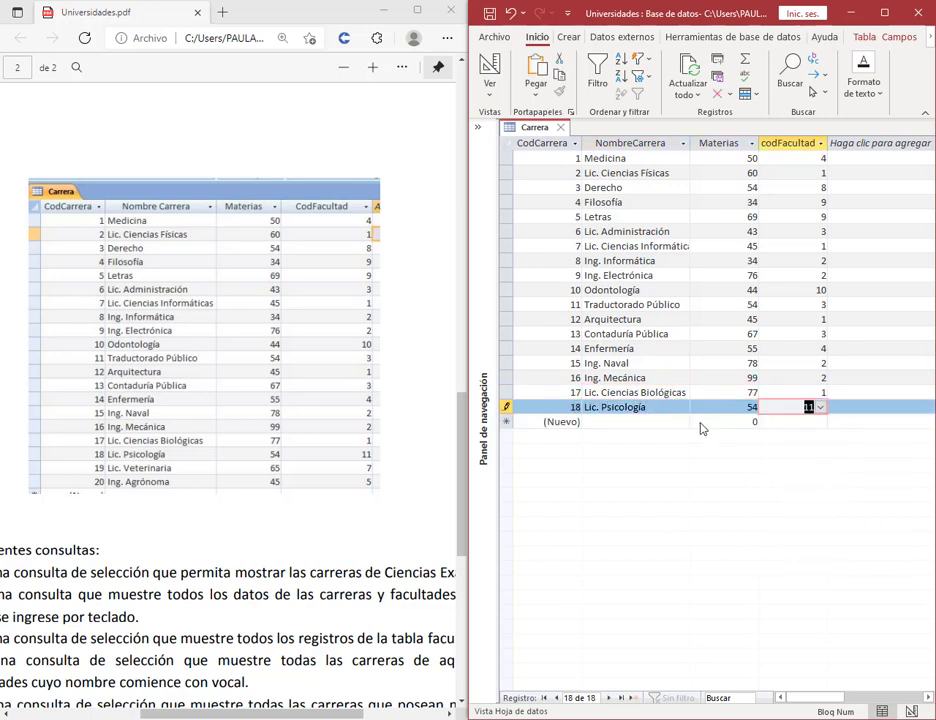
# Add record 19 to the Carrera table: Lic. Veterinaria with 65 Materias and codFacultad 7.
pyautogui.press('Tab')
pyautogui.write('Li')
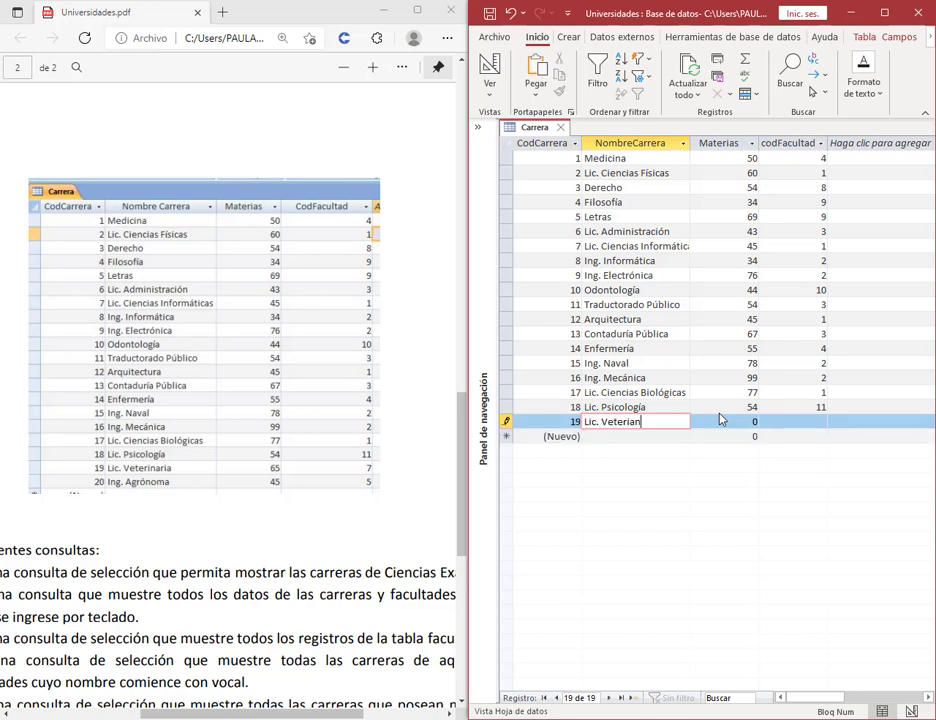
pyautogui.write('c. Veterinaria')
pyautogui.press('Tab')
pyautogui.write('65')
pyautogui.press('Tab')
pyautogui.click(819, 421)
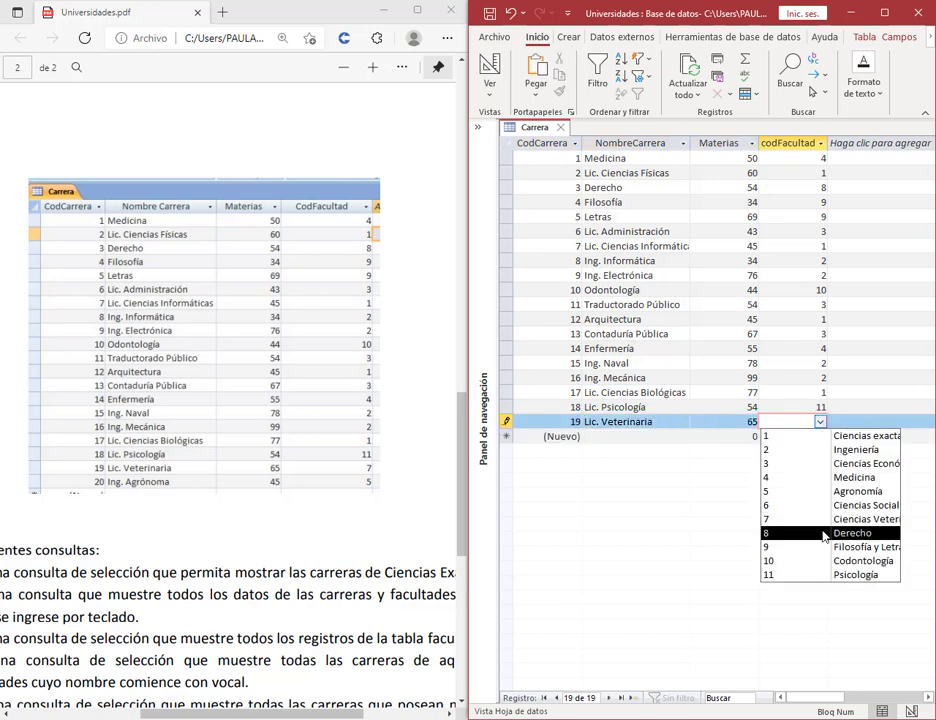
pyautogui.click(826, 524)
# Add record 20 to the Carrera table: Ing. Agrónoma with 45 Materias and codFacultad 5.
pyautogui.press('Tab')
pyautogui.write('Ing')
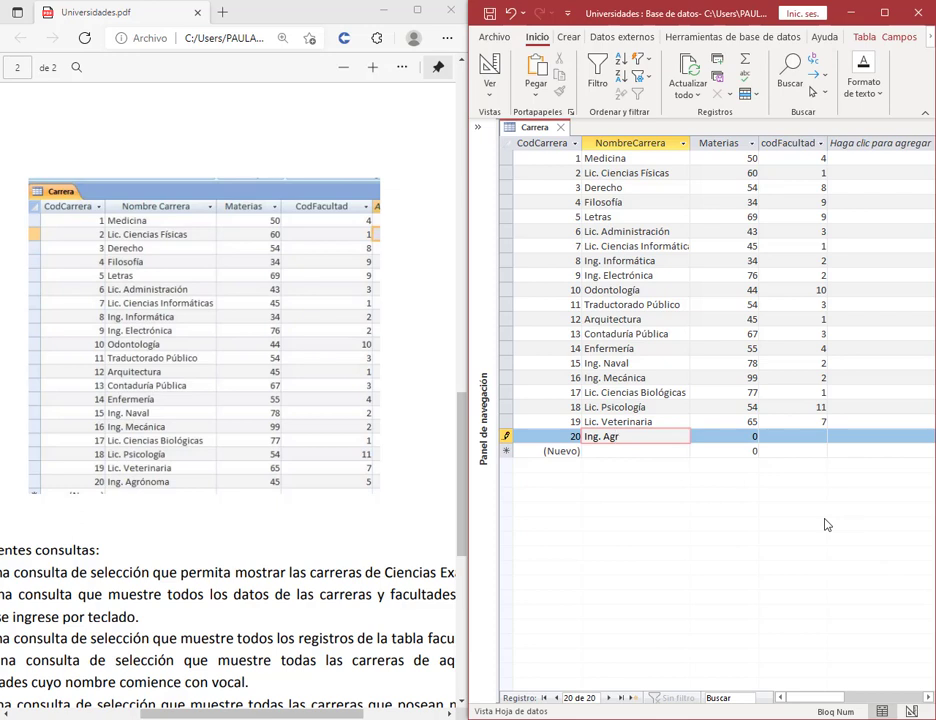
pyautogui.write('. Agrónoma')
pyautogui.press('Tab')
pyautogui.write('45')
pyautogui.press('Tab')
pyautogui.click(819, 436)
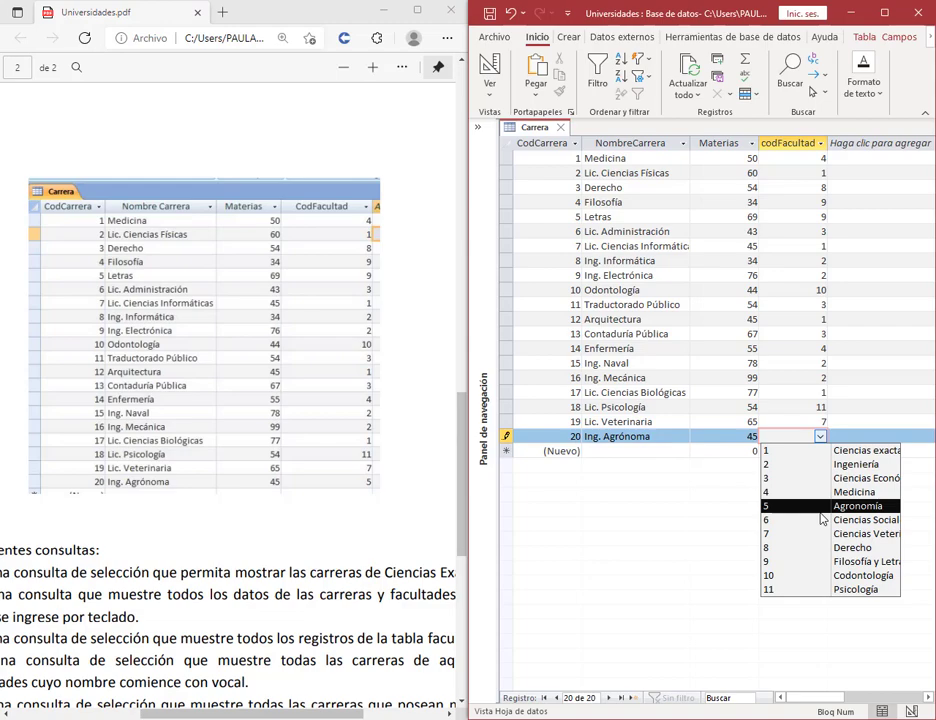
pyautogui.click(820, 509)
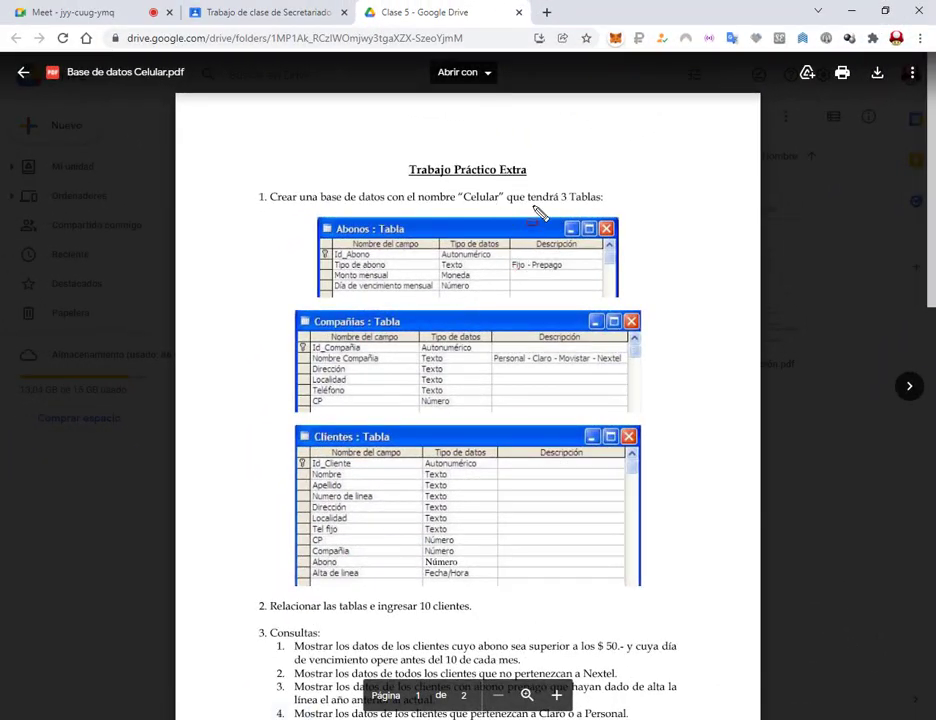
# On the Base de datos Celular PDF in Google Drive, frame the Abonos table in red, Compañias in blue and Clientes in green.
pyautogui.moveTo(308, 208)
pyautogui.mouseDown()
pyautogui.moveTo(675, 328)
pyautogui.moveTo(623, 309)
pyautogui.moveTo(622, 298)
pyautogui.mouseUp()
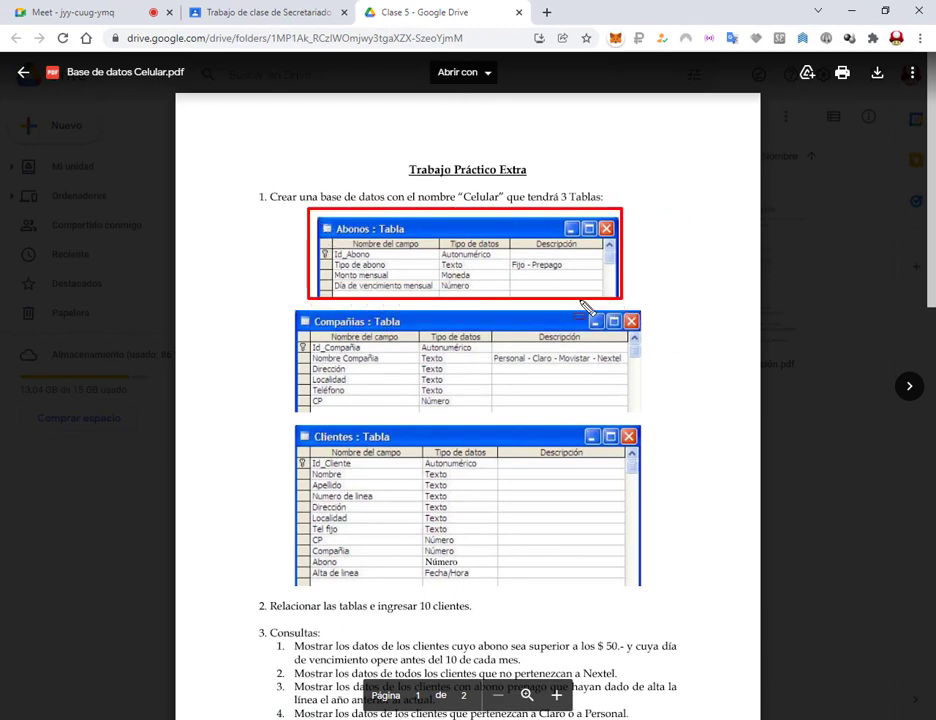
pyautogui.moveTo(287, 305)
pyautogui.mouseDown()
pyautogui.moveTo(659, 424)
pyautogui.moveTo(650, 415)
pyautogui.mouseUp()
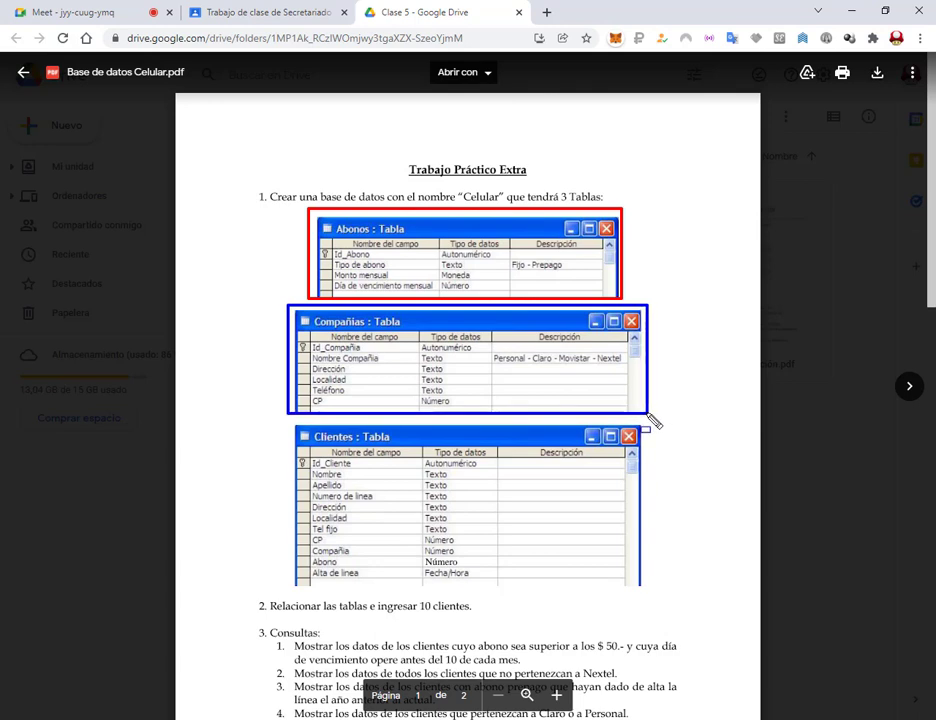
pyautogui.moveTo(288, 423)
pyautogui.mouseDown()
pyautogui.moveTo(627, 635)
pyautogui.moveTo(653, 589)
pyautogui.mouseUp()
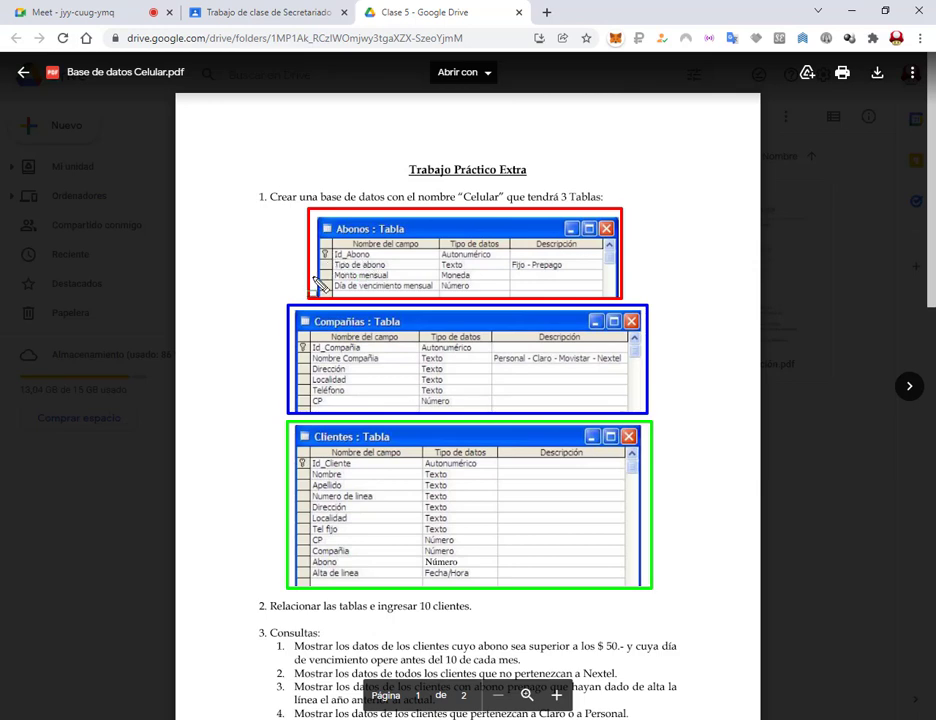
# Draw red, blue and green arrows pointing at the primary key rows Id_Abono, Id_Compañia and Id_Cliente.
pyautogui.moveTo(266, 229); pyautogui.dragTo(316, 251)
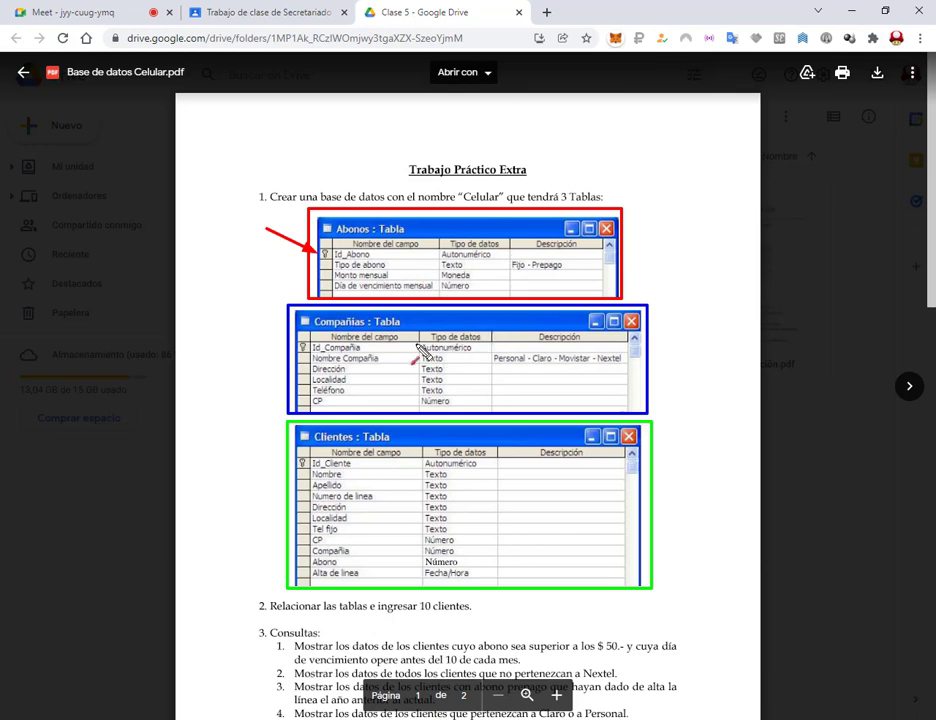
pyautogui.press('b')
pyautogui.moveTo(254, 321); pyautogui.dragTo(292, 345)
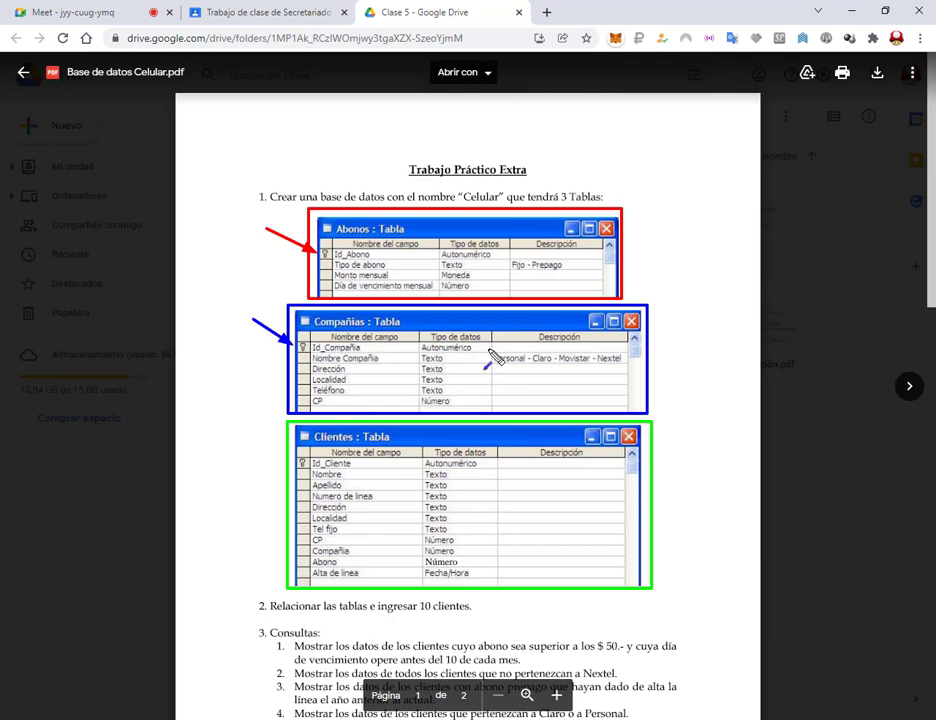
pyautogui.press('g')
pyautogui.moveTo(250, 426); pyautogui.dragTo(296, 460)
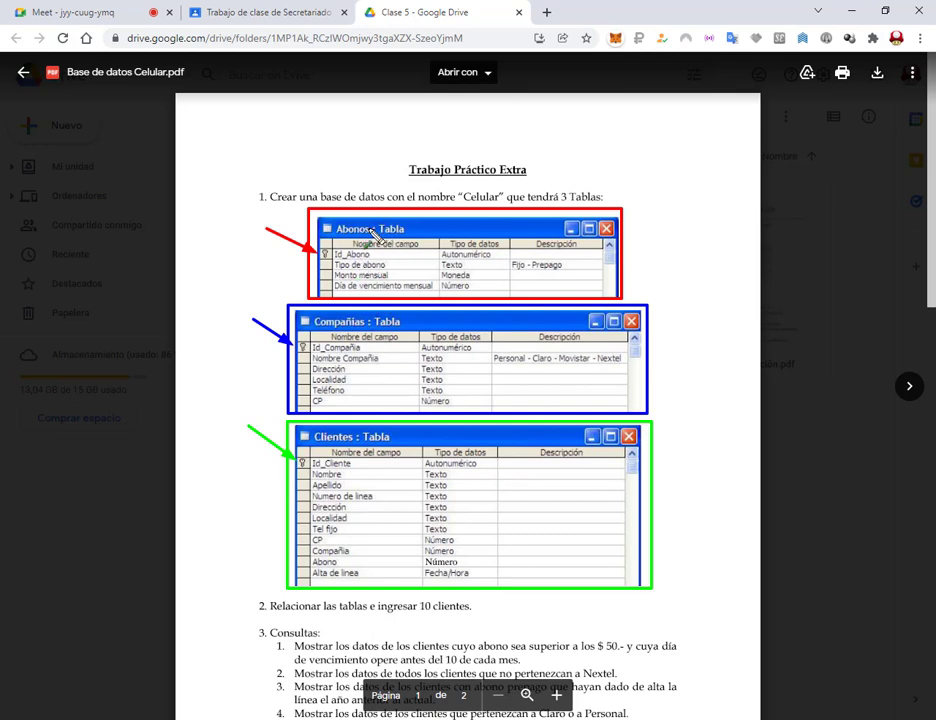
# Frame the description Fijo - Prepago in red and the description Personal - Claro - Movistar - Nextel in blue.
pyautogui.moveTo(372, 276); pyautogui.dragTo(388, 269)
pyautogui.moveTo(505, 256); pyautogui.dragTo(576, 275)
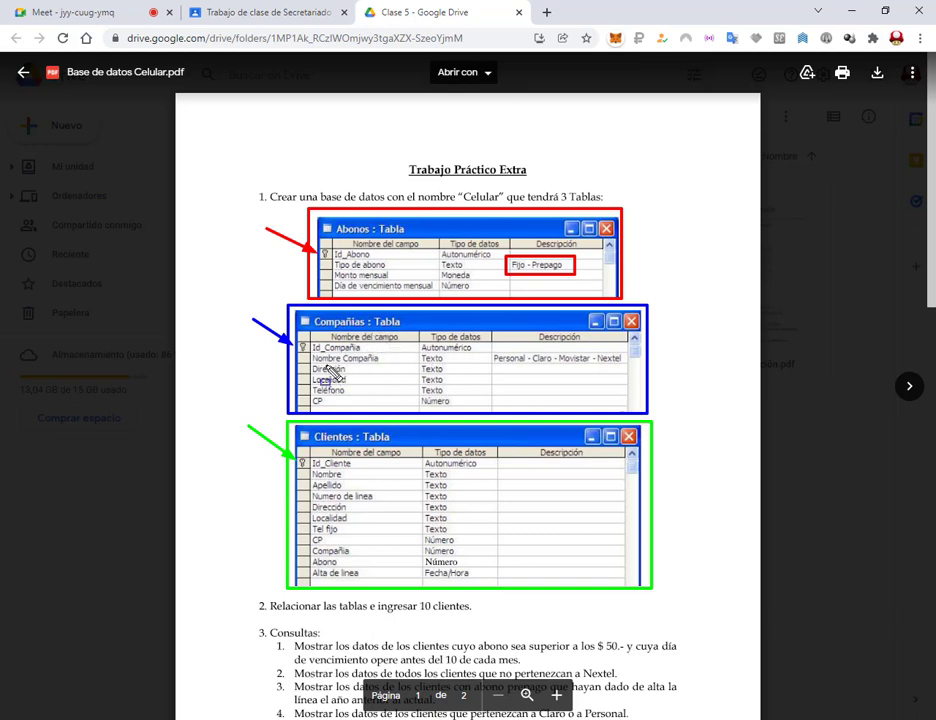
pyautogui.moveTo(490, 351); pyautogui.dragTo(631, 365)
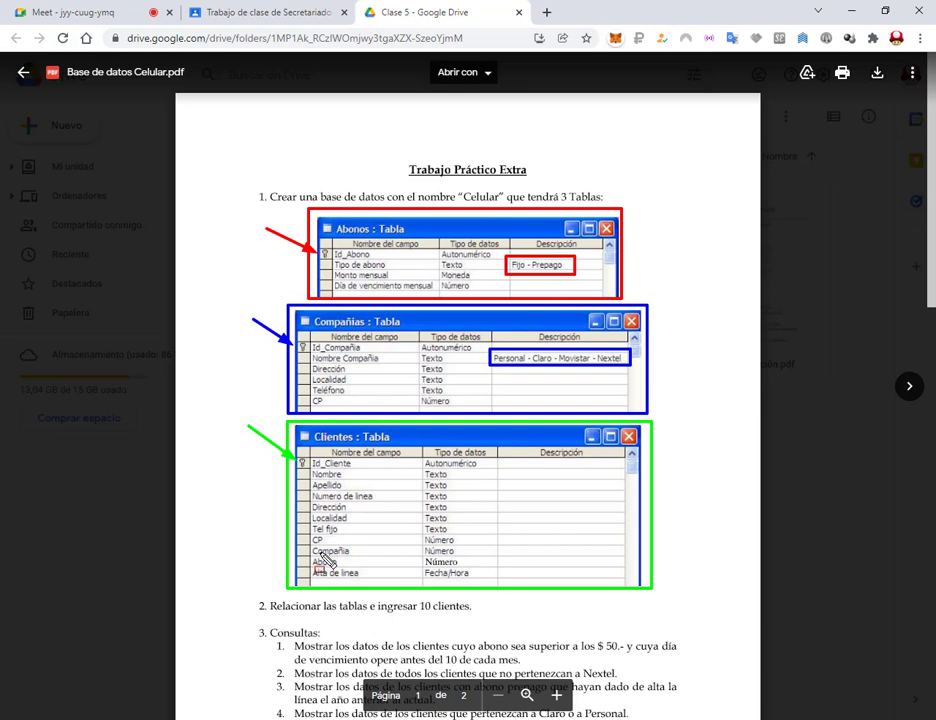
# Frame the Compañia field of the Clientes table in blue and its Abono field in red, and clear all annotations.
pyautogui.moveTo(290, 543)
pyautogui.mouseDown()
pyautogui.moveTo(298, 556)
pyautogui.moveTo(499, 557)
pyautogui.mouseUp()
pyautogui.press('r')
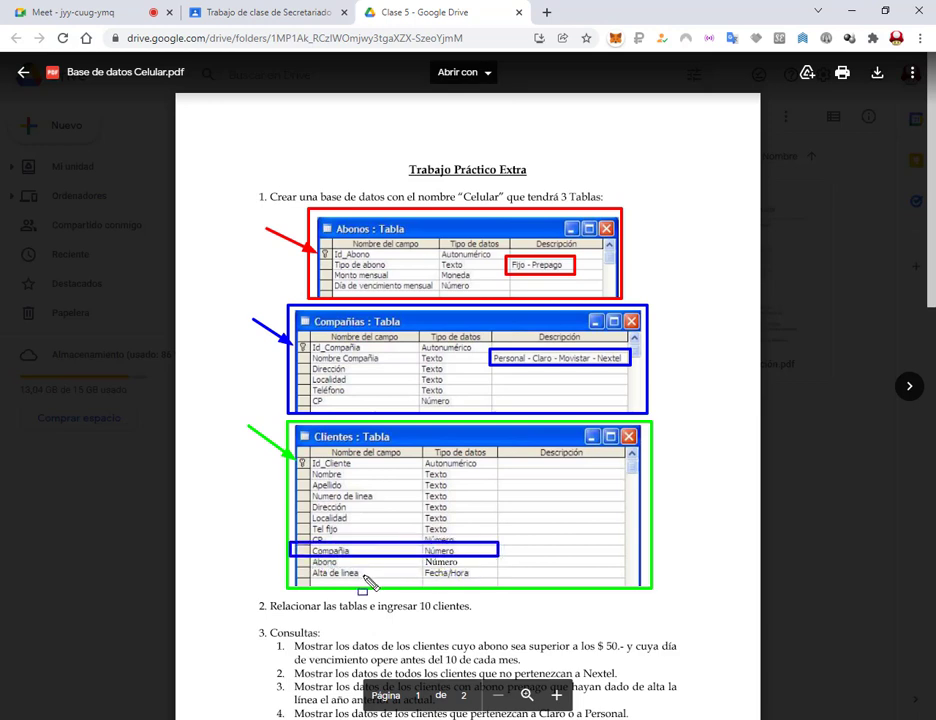
pyautogui.moveTo(288, 553); pyautogui.dragTo(352, 561)
pyautogui.moveTo(411, 562); pyautogui.dragTo(502, 568)
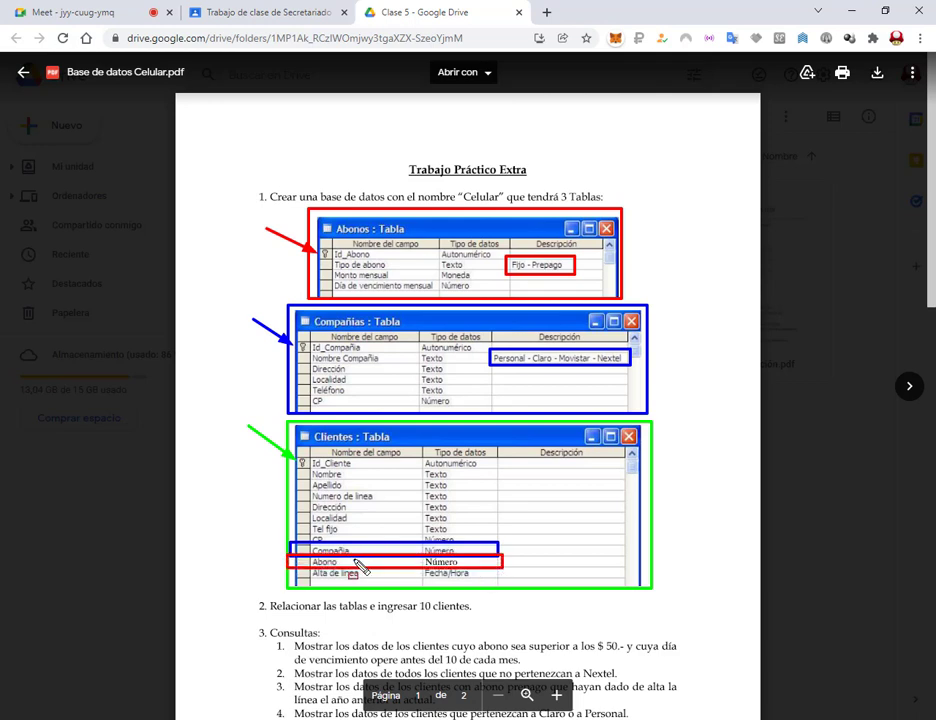
pyautogui.press('Escape')
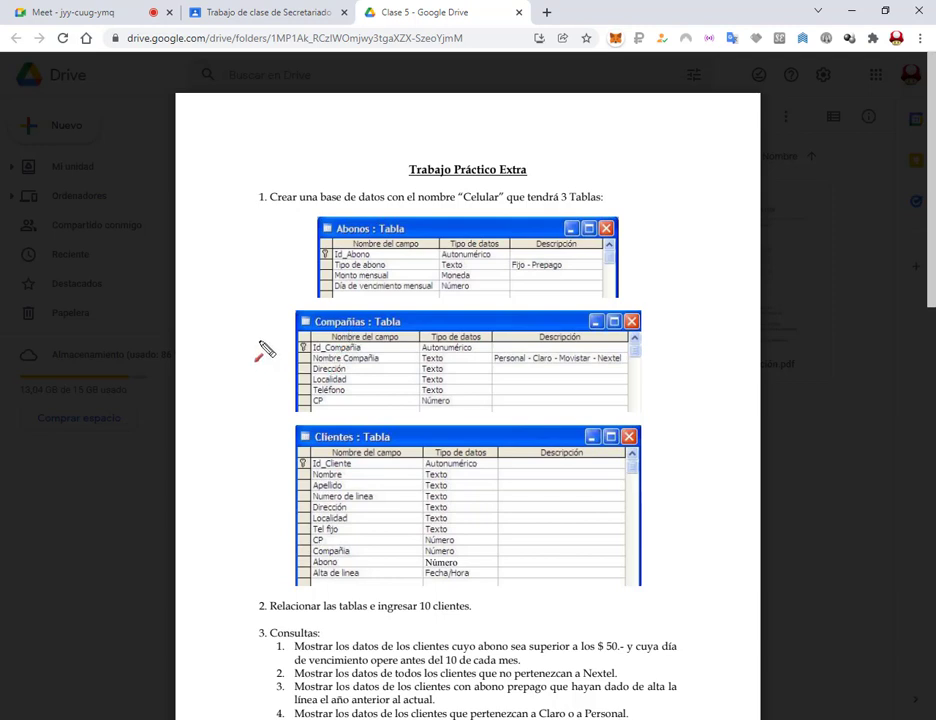
# Draw red arrows at Id_Compañia and the Clientes table's Compañia field, and blue arrows at Id_Abono and the Clientes table's Abono field.
pyautogui.moveTo(251, 324); pyautogui.dragTo(297, 347)
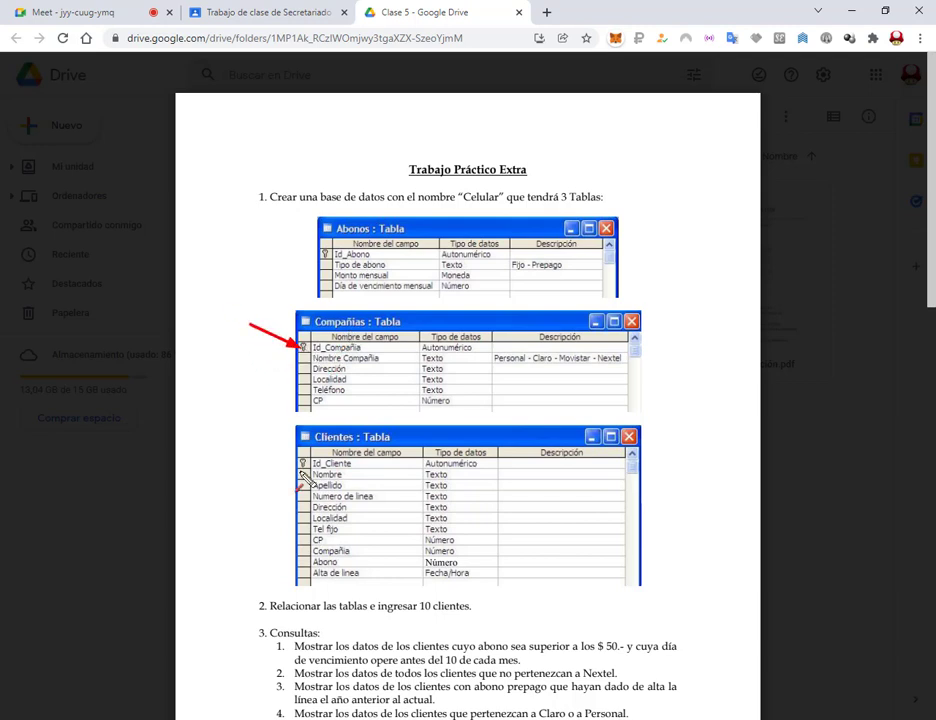
pyautogui.moveTo(251, 532); pyautogui.dragTo(297, 551)
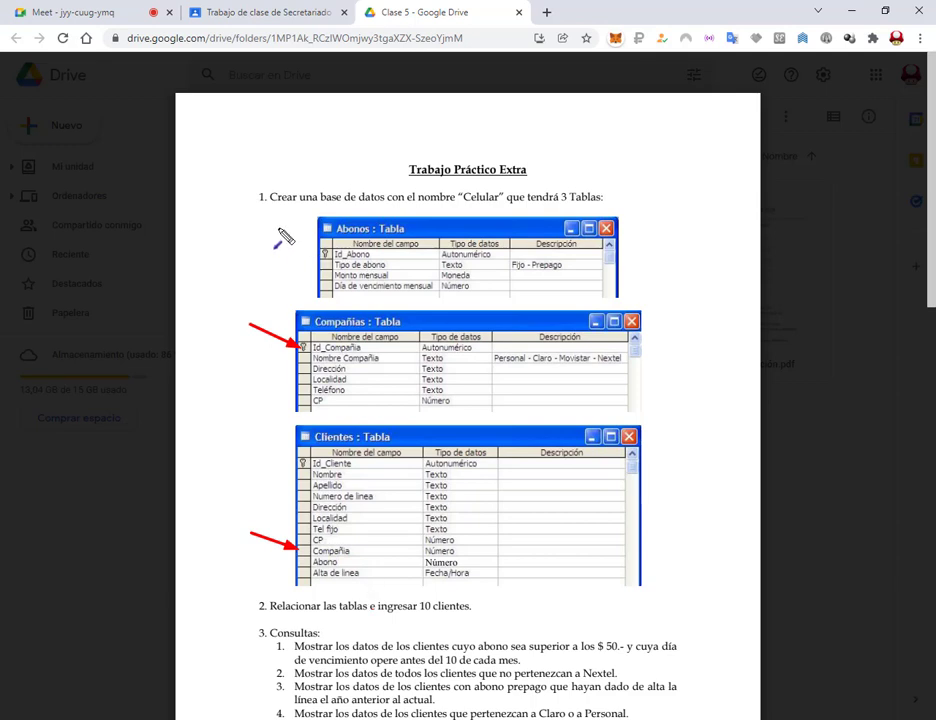
pyautogui.moveTo(278, 228); pyautogui.dragTo(321, 249)
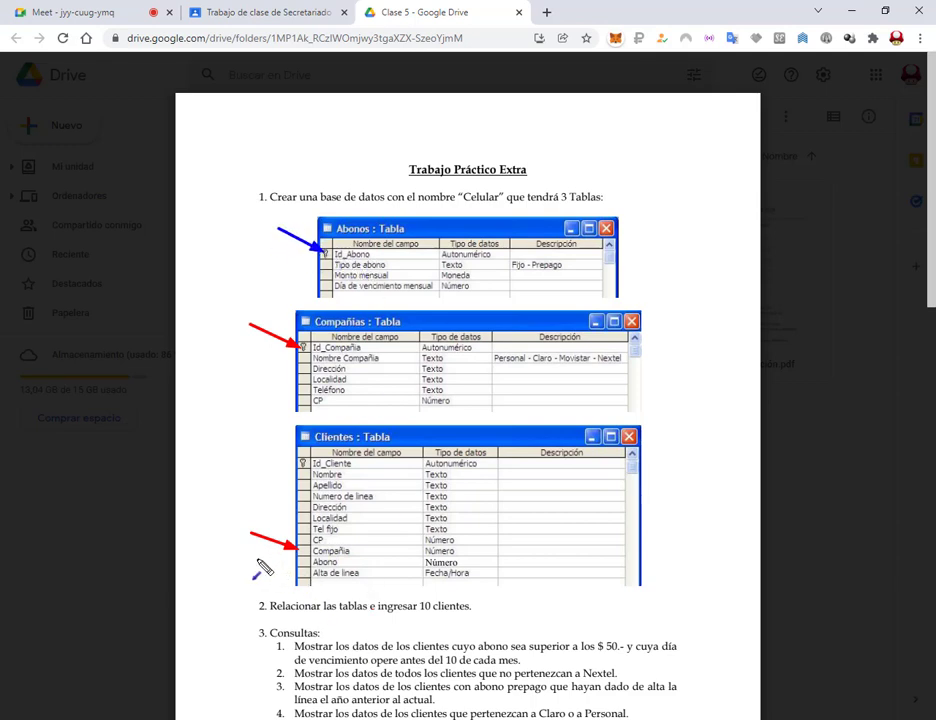
pyautogui.moveTo(248, 579); pyautogui.dragTo(300, 563)
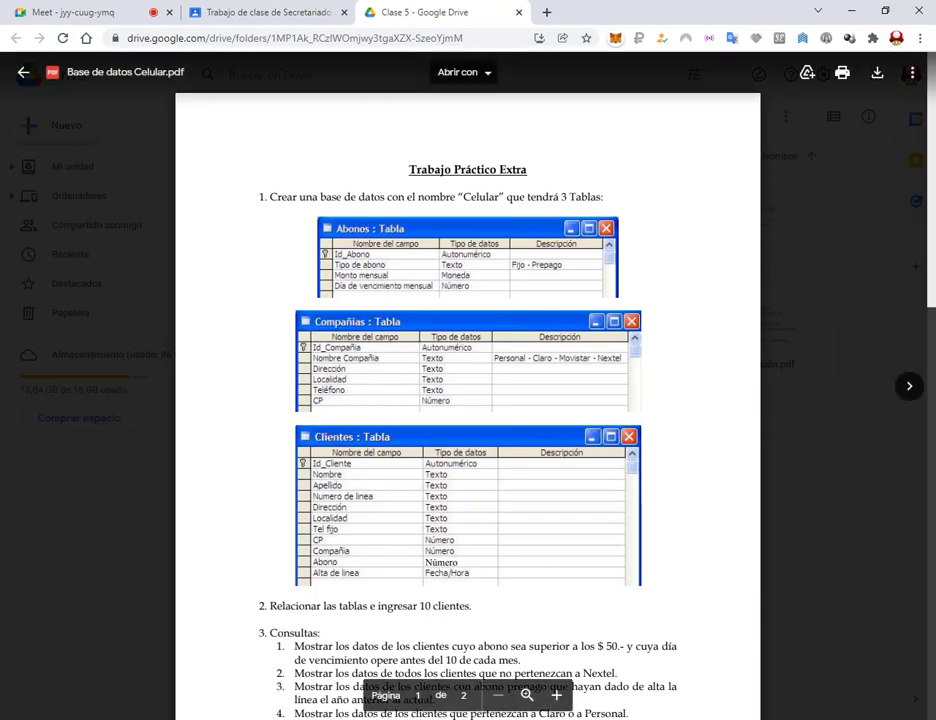
# Switch to Access and start a new blank database with the file name Celular.
pyautogui.hotkey('alt', 'Tab')
pyautogui.click(884, 12)
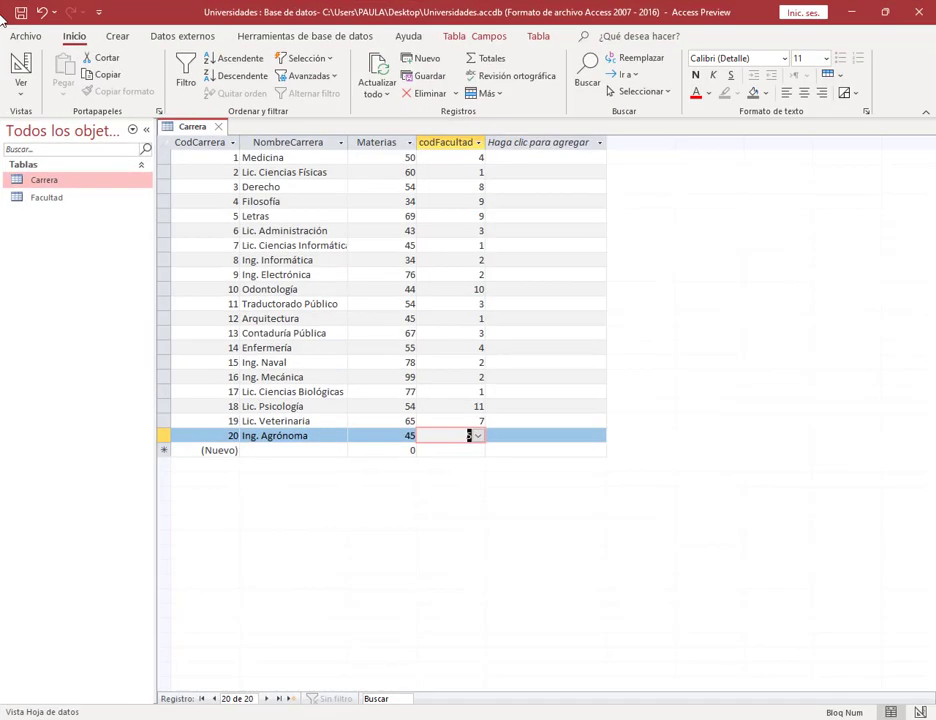
pyautogui.click(24, 36)
pyautogui.click(197, 145)
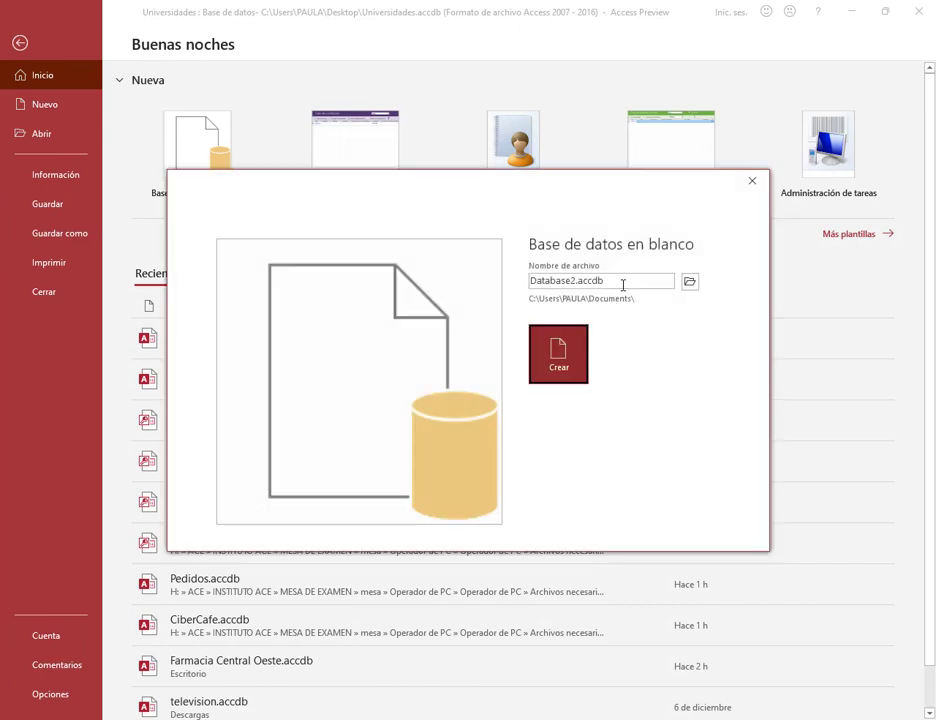
pyautogui.doubleClick(622, 285)
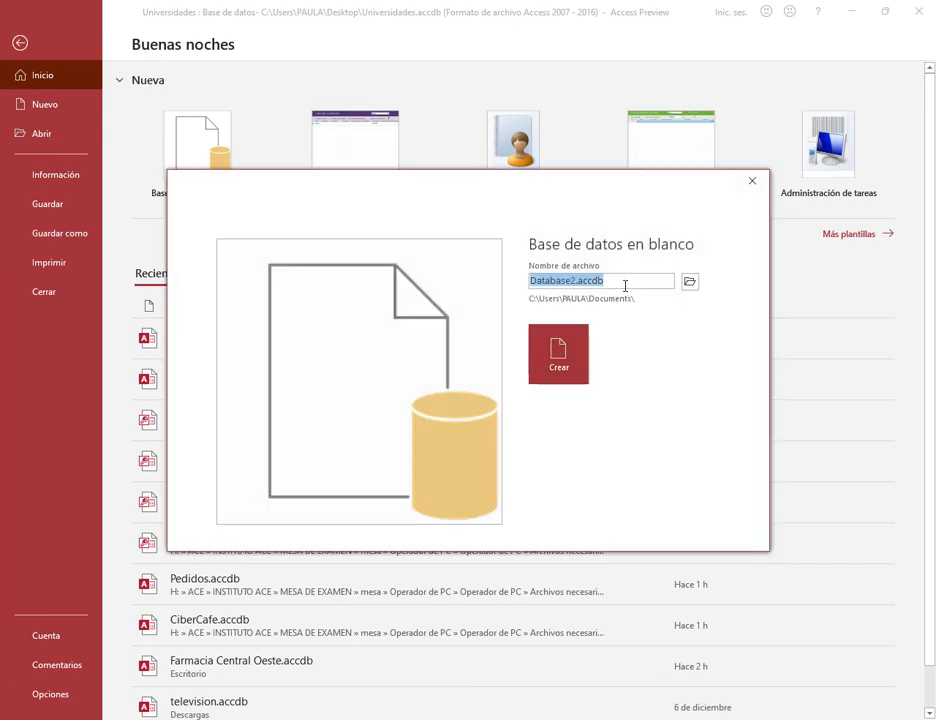
pyautogui.write('Celular')
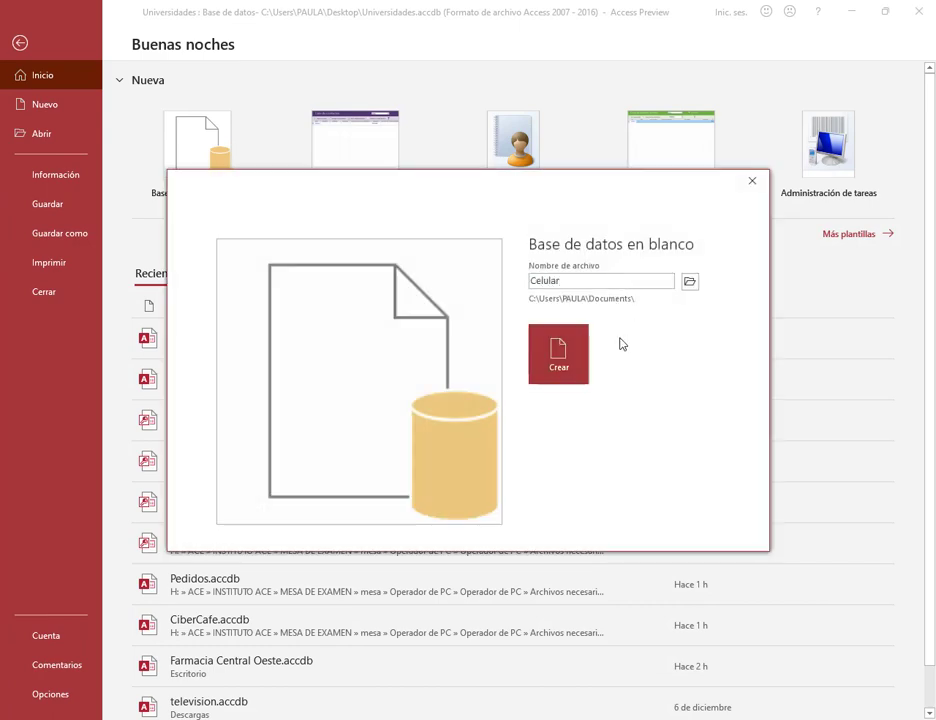
# Set the Escritorio folder as the new database's location, create the database, and close its default empty table.
pyautogui.click(689, 281)
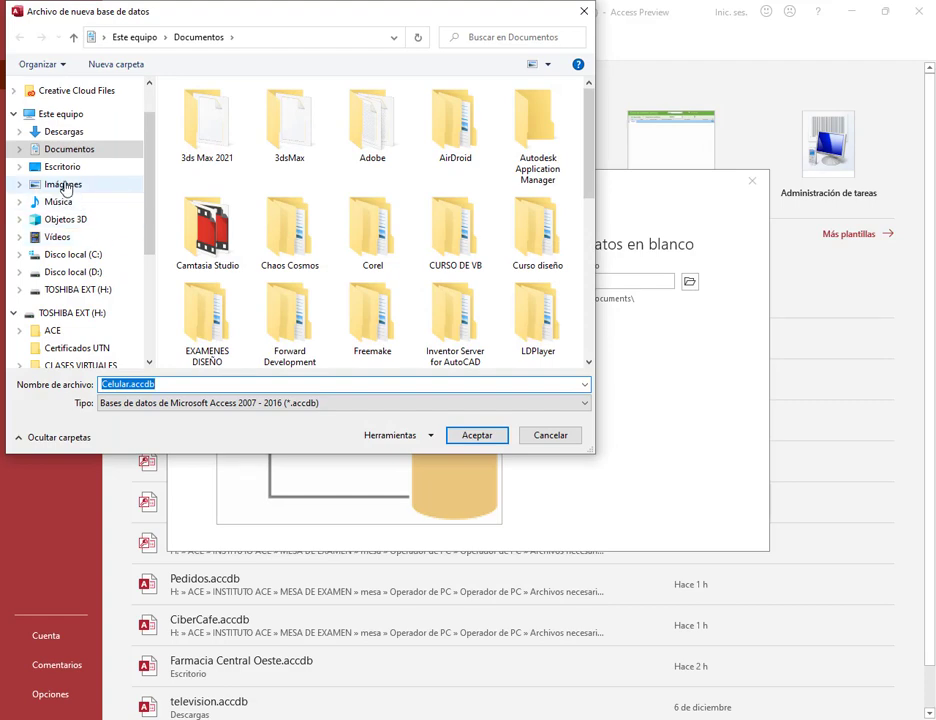
pyautogui.click(62, 166)
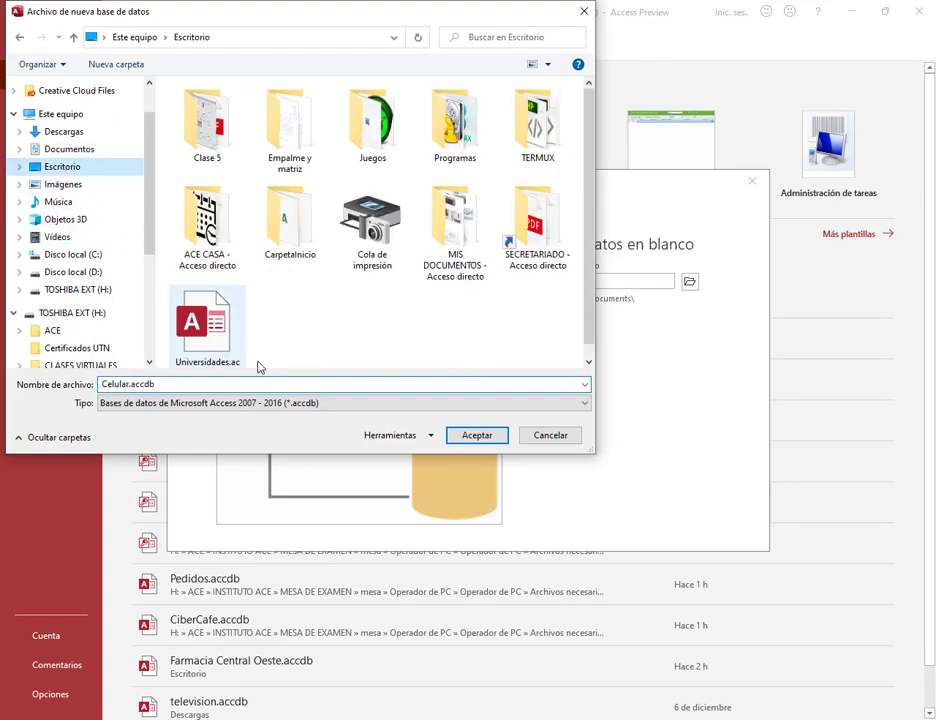
pyautogui.click(476, 436)
pyautogui.click(540, 380)
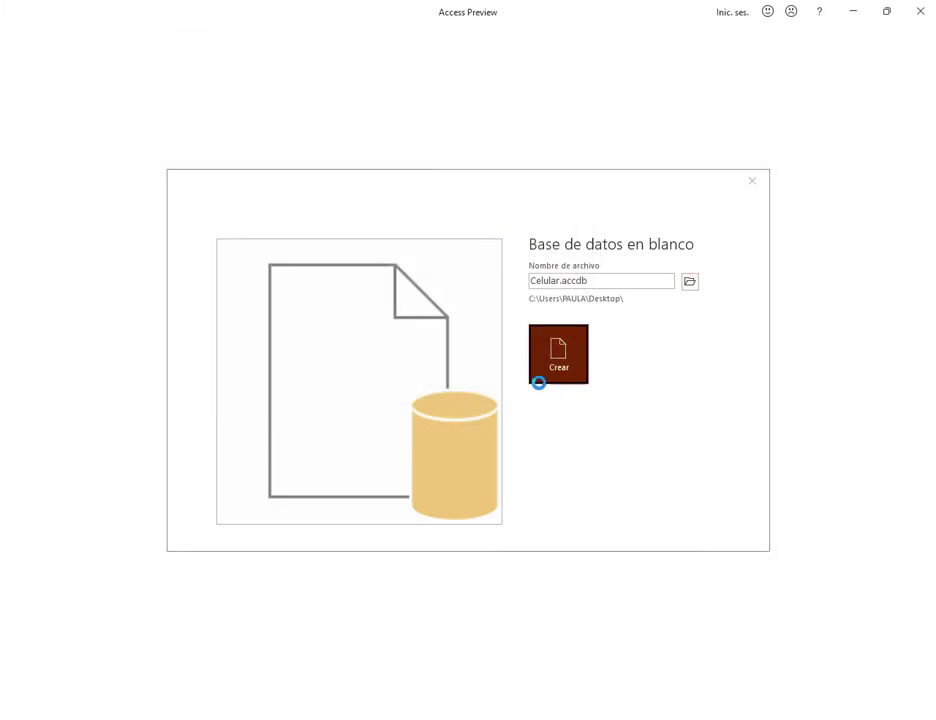
pyautogui.click(213, 130)
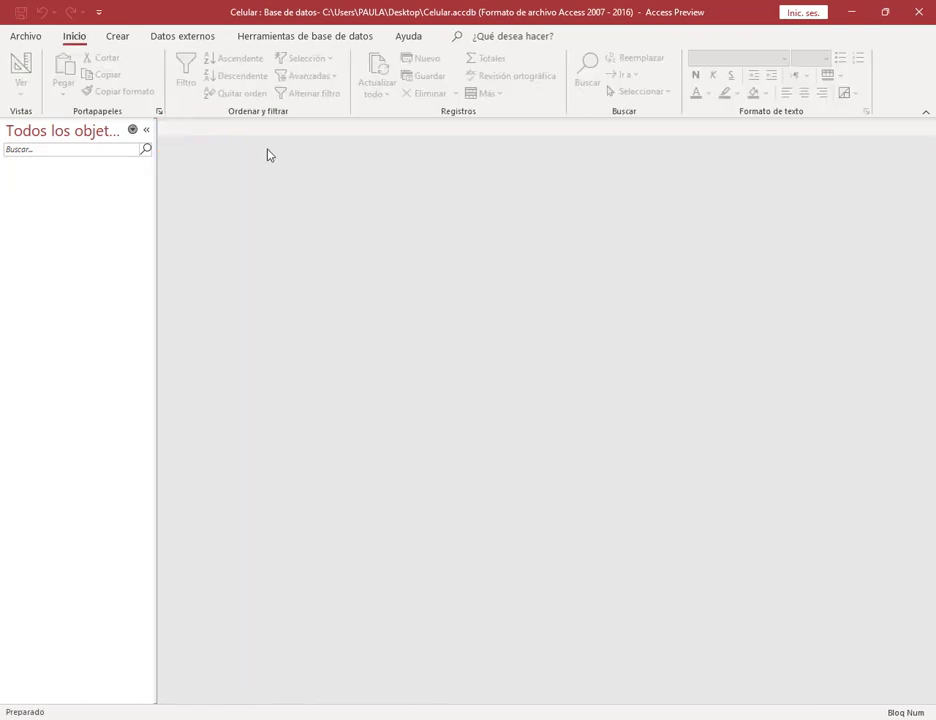
# Place the Celular database window side by side with the Base de datos Celular PDF in Edge, and enlarge the PDF's table designs.
pyautogui.press('super+Right')
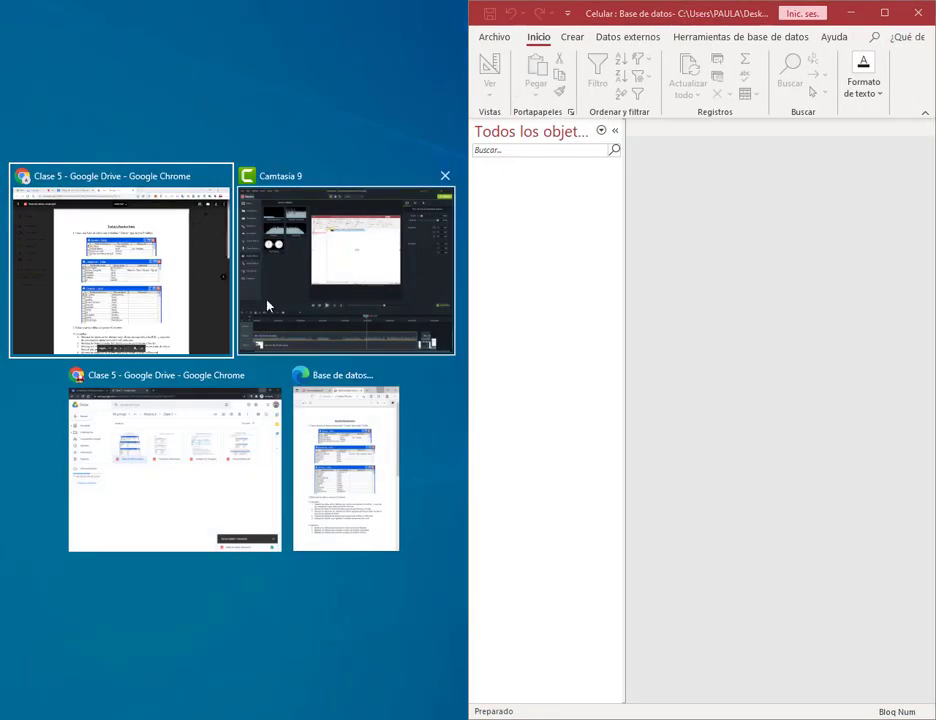
pyautogui.click(333, 443)
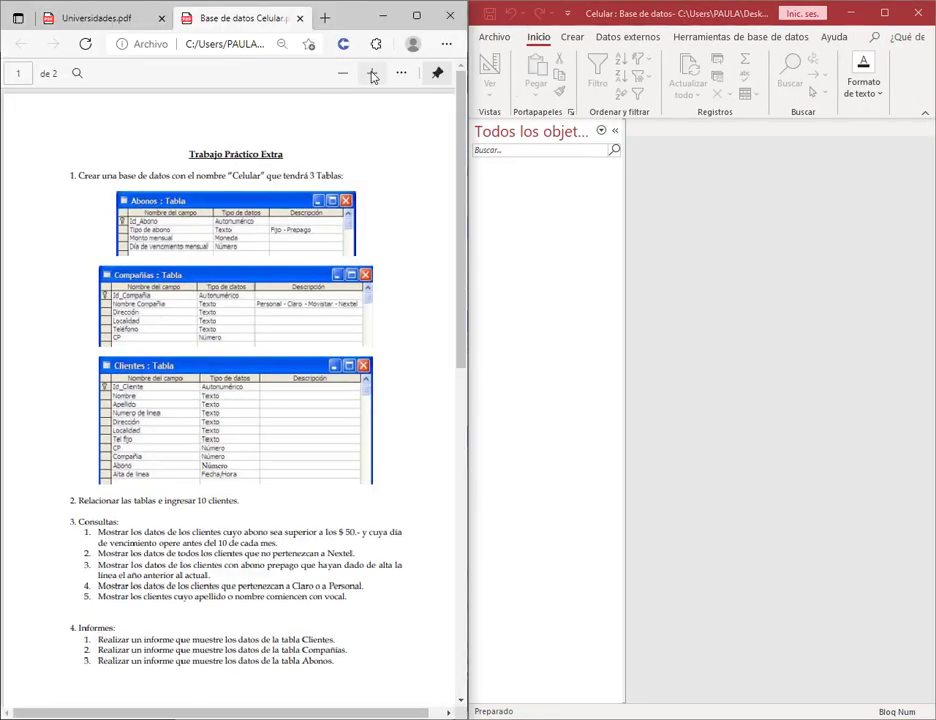
pyautogui.click(372, 73)
pyautogui.click(372, 73)
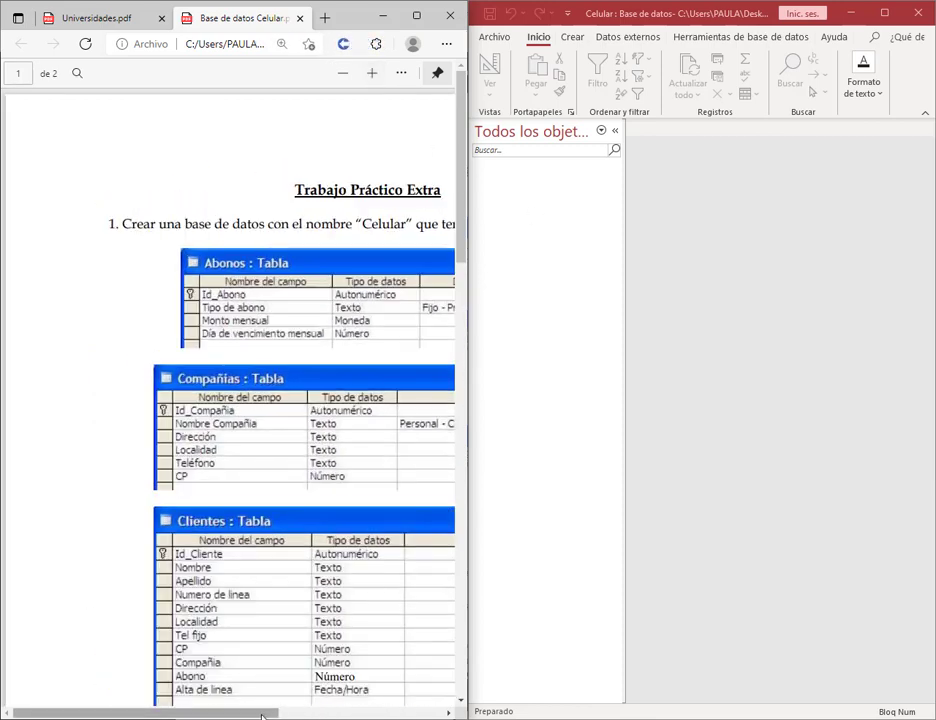
pyautogui.hscroll(2, 310, 318)
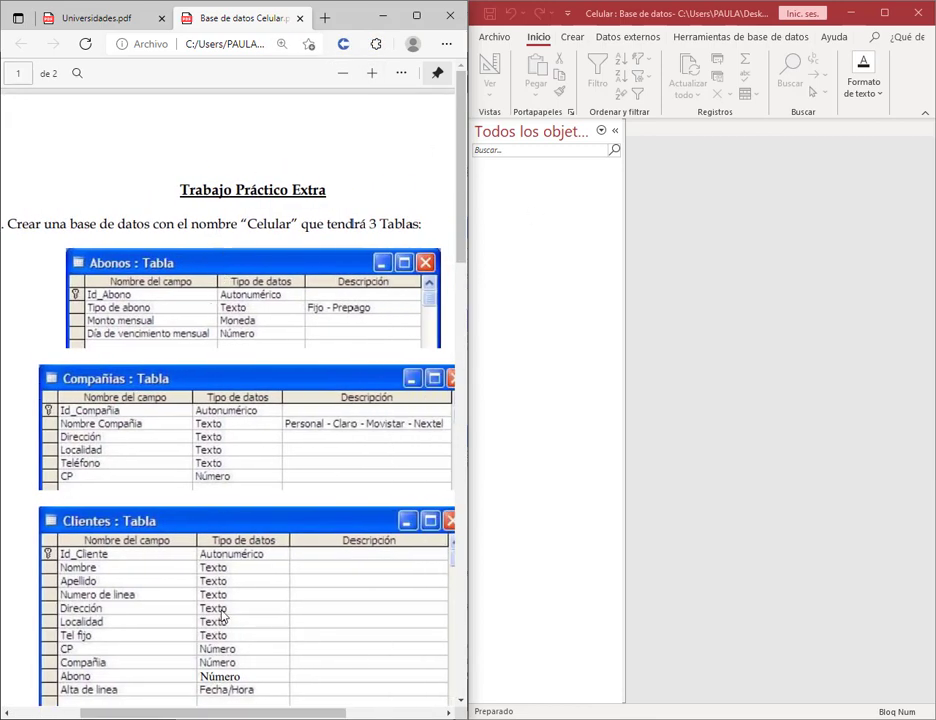
# Start a new table in Design view with the fields Id_Abono and Tipo de abono.
pyautogui.moveTo(272, 714); pyautogui.dragTo(280, 713)
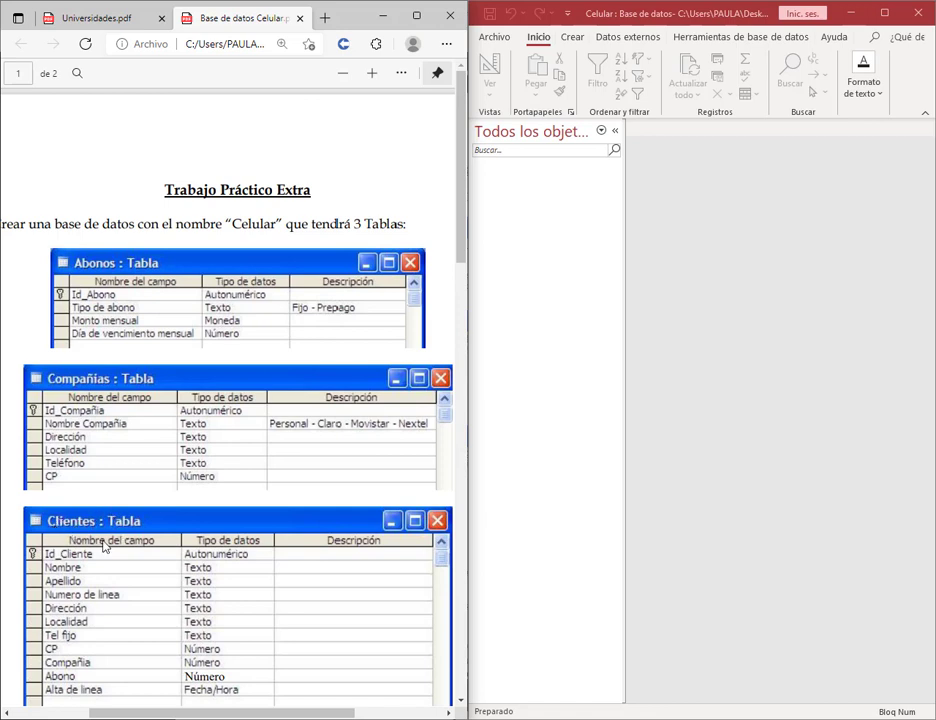
pyautogui.scroll(-1, 349, 405)
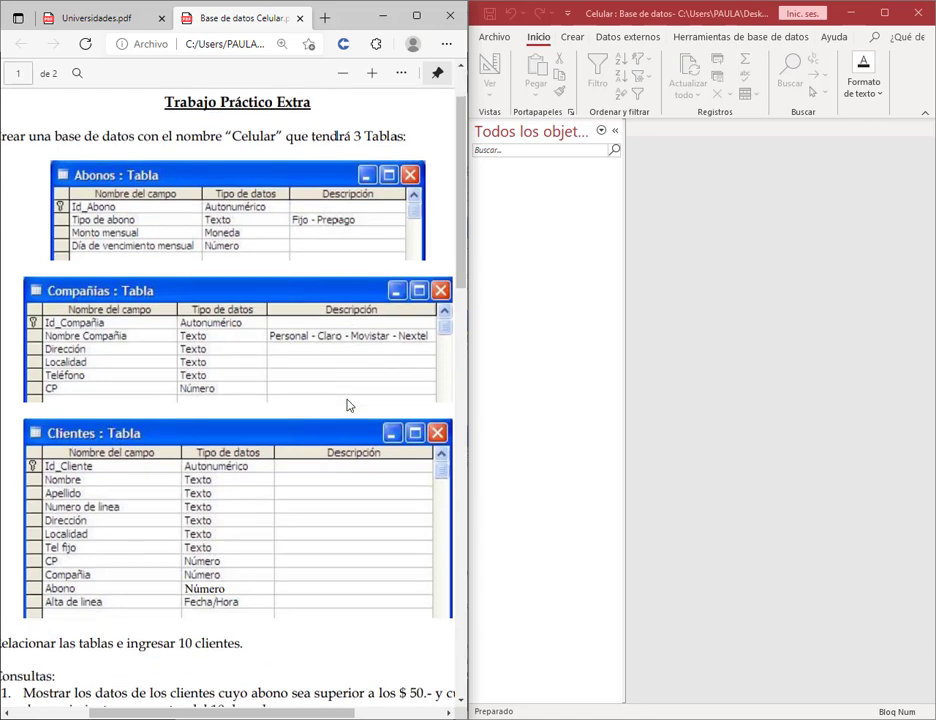
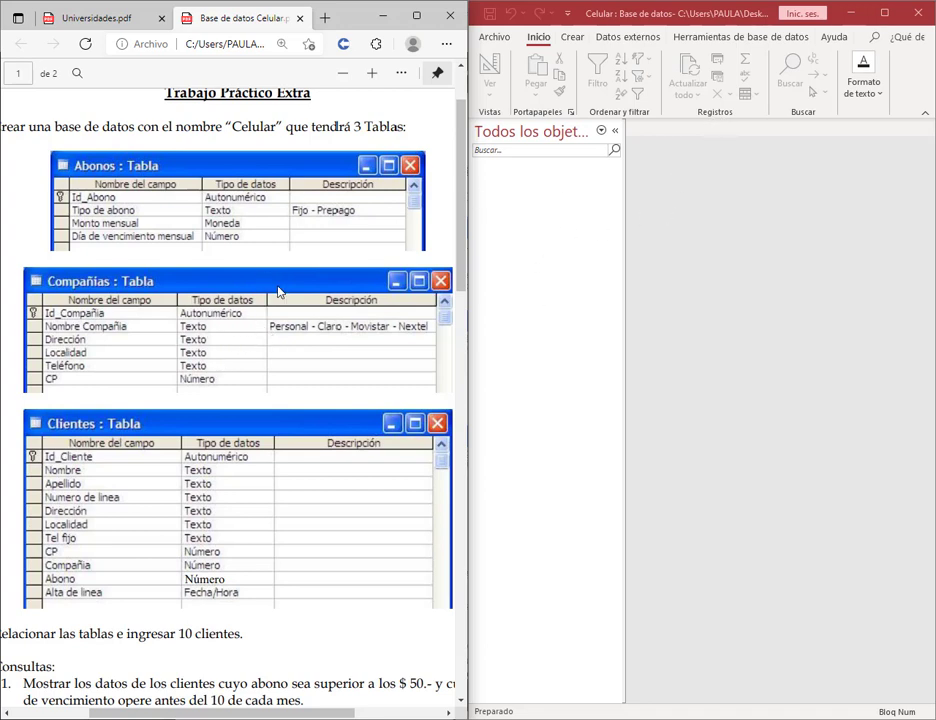
pyautogui.click(572, 37)
pyautogui.click(590, 78)
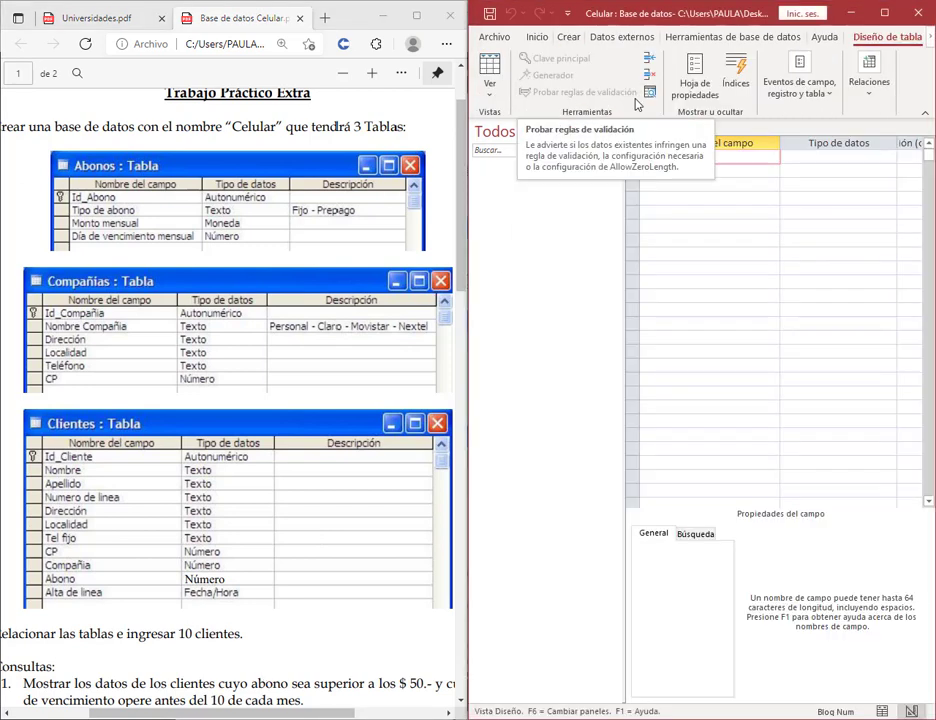
pyautogui.write('Id_Abono')
pyautogui.press('Down')
pyautogui.write('Tipo de abono')
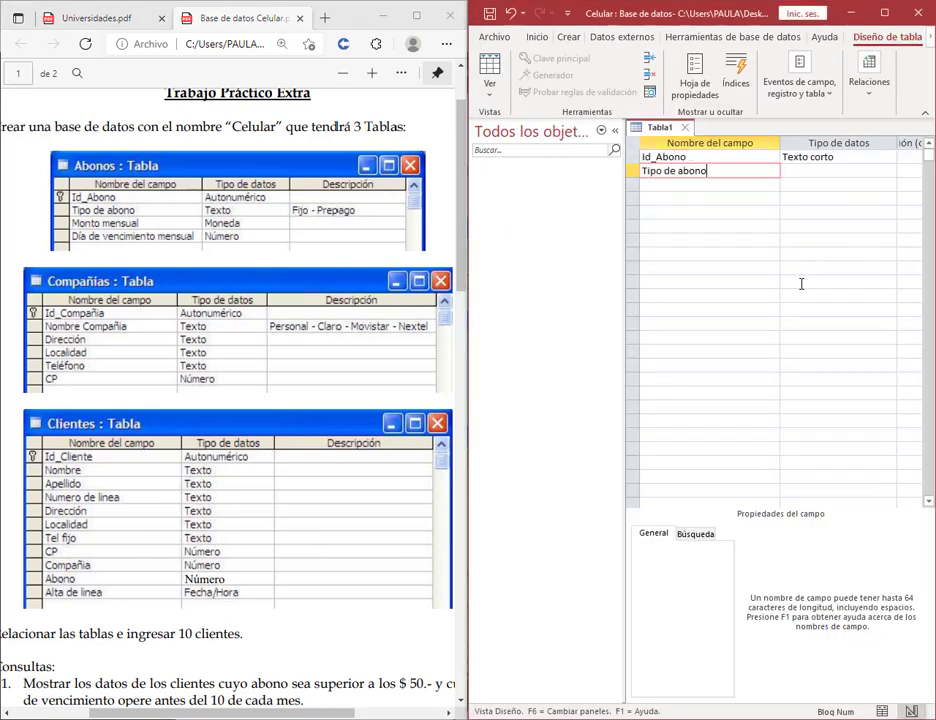
# Add the fields Monto mensual and Día de vencimiento mensual below Tipo de abono.
pyautogui.press('Down')
pyautogui.write('Monto mensual')
pyautogui.press('Down')
pyautogui.write('Día')
pyautogui.write('mensual')
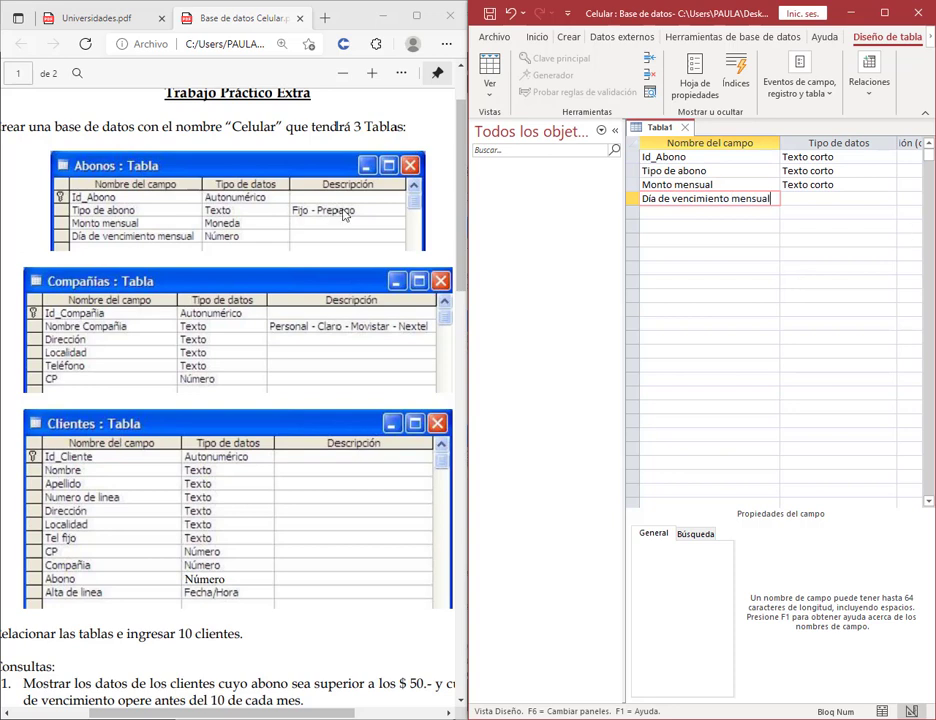
pyautogui.press('Tab')
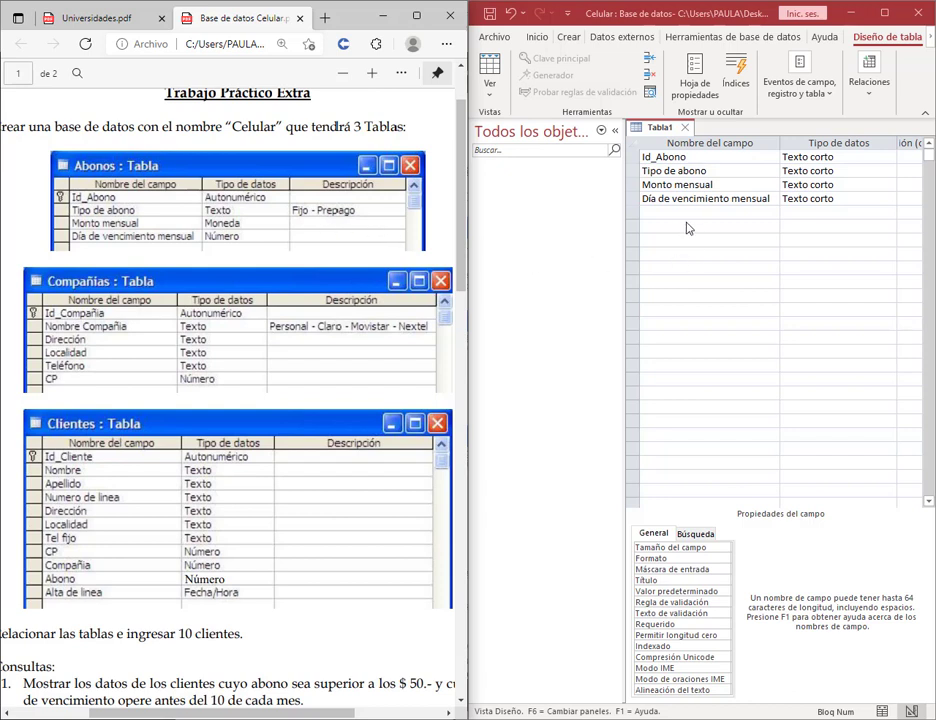
# Set the data types: Id_Abono to Autonumeración, Monto mensual to Moneda and Día de vencimiento mensual to Número.
pyautogui.click(889, 158)
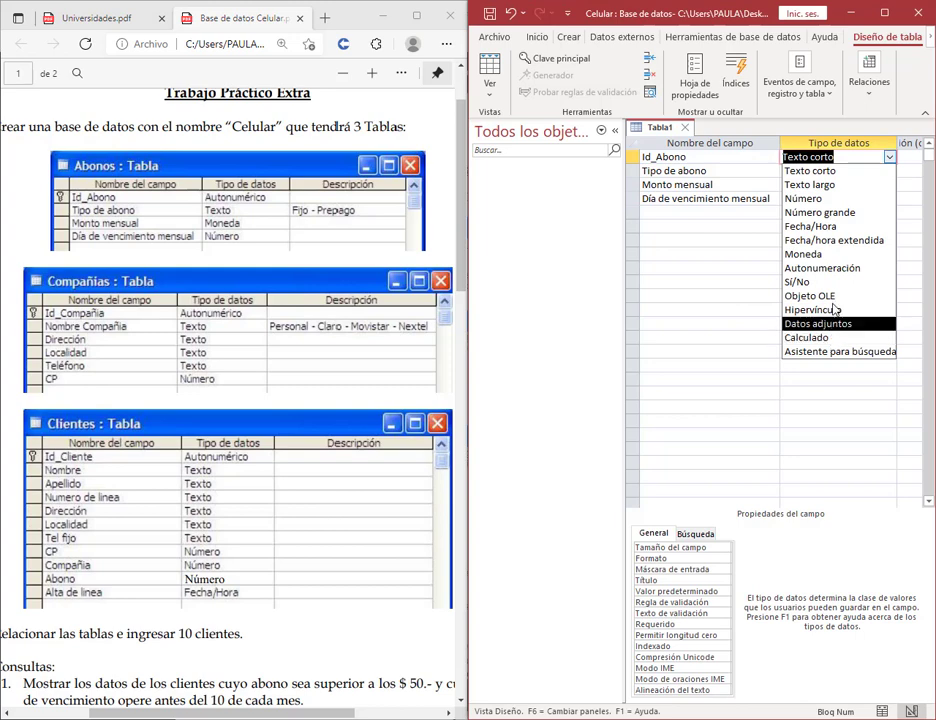
pyautogui.click(835, 268)
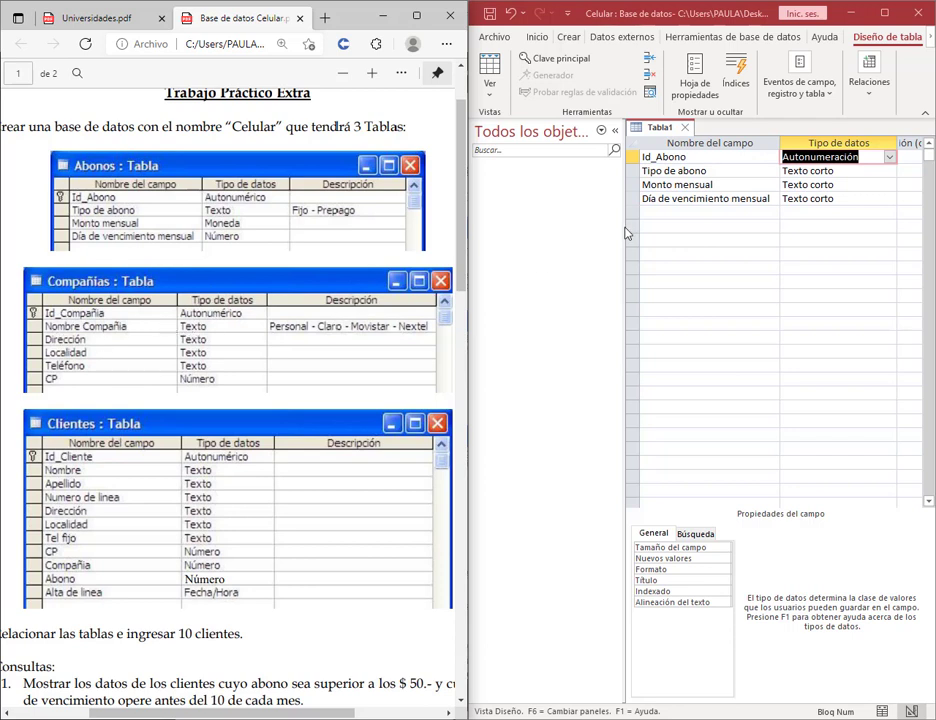
pyautogui.click(891, 189)
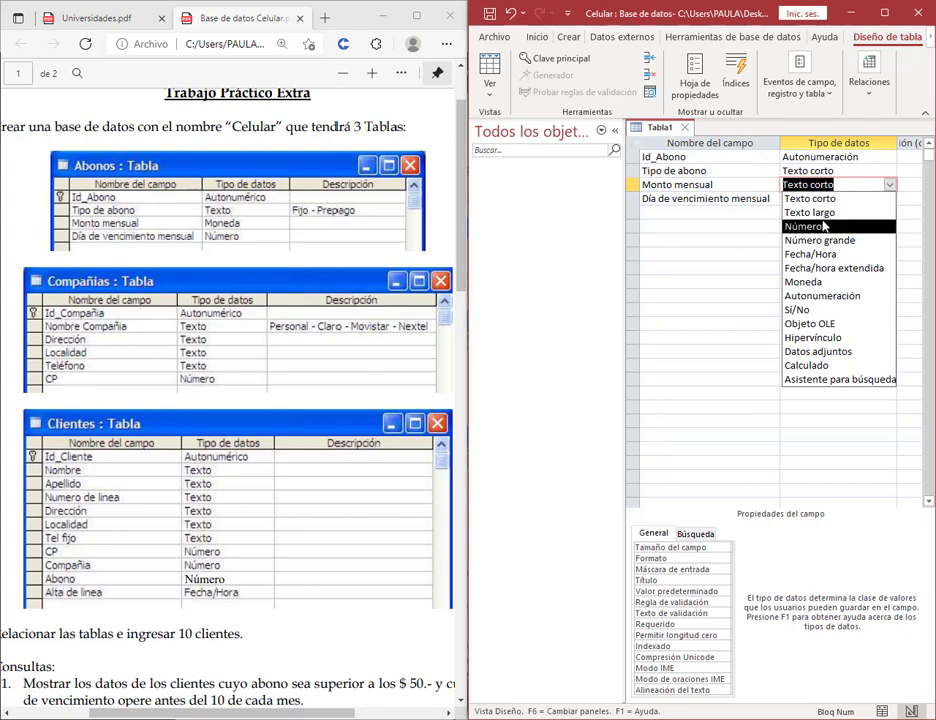
pyautogui.click(803, 282)
pyautogui.click(891, 199)
pyautogui.click(803, 240)
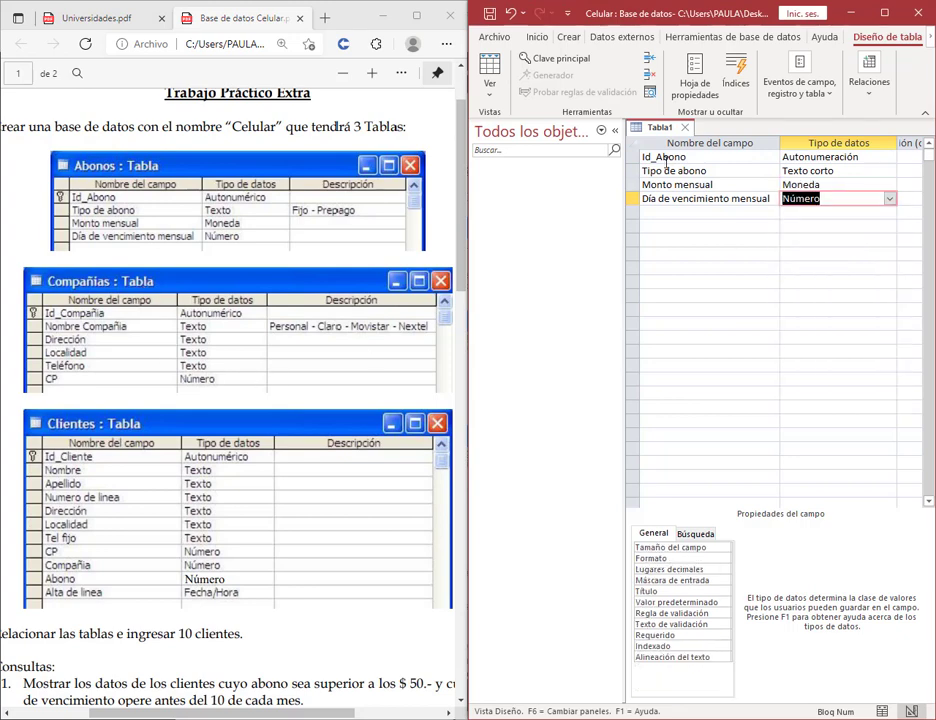
# Make Id_Abono the primary key, then save the table as Abonos and close it.
pyautogui.click(668, 157)
pyautogui.click(556, 58)
pyautogui.click(490, 14)
pyautogui.write('Abonos')
pyautogui.press('Return')
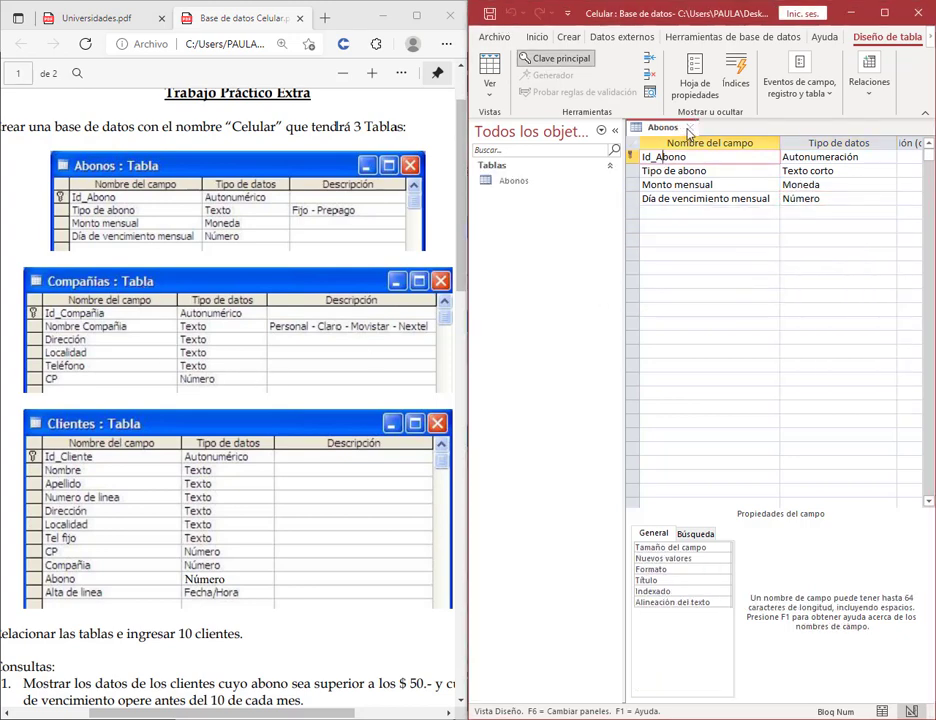
pyautogui.click(684, 127)
# Start a new table in Design view with the fields id_compañía and Nombre Compañía.
pyautogui.click(591, 72)
pyautogui.write('id_compa')
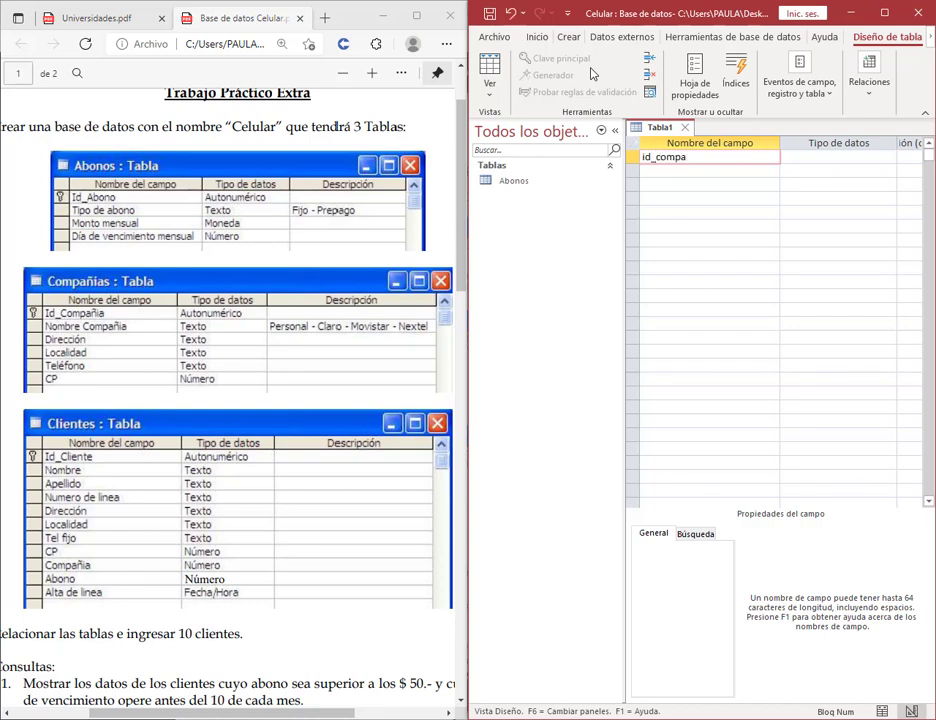
pyautogui.write('ñia')
pyautogui.press('Return')
pyautogui.press('Return')
pyautogui.press('Return')
pyautogui.write('Nombre Compañ')
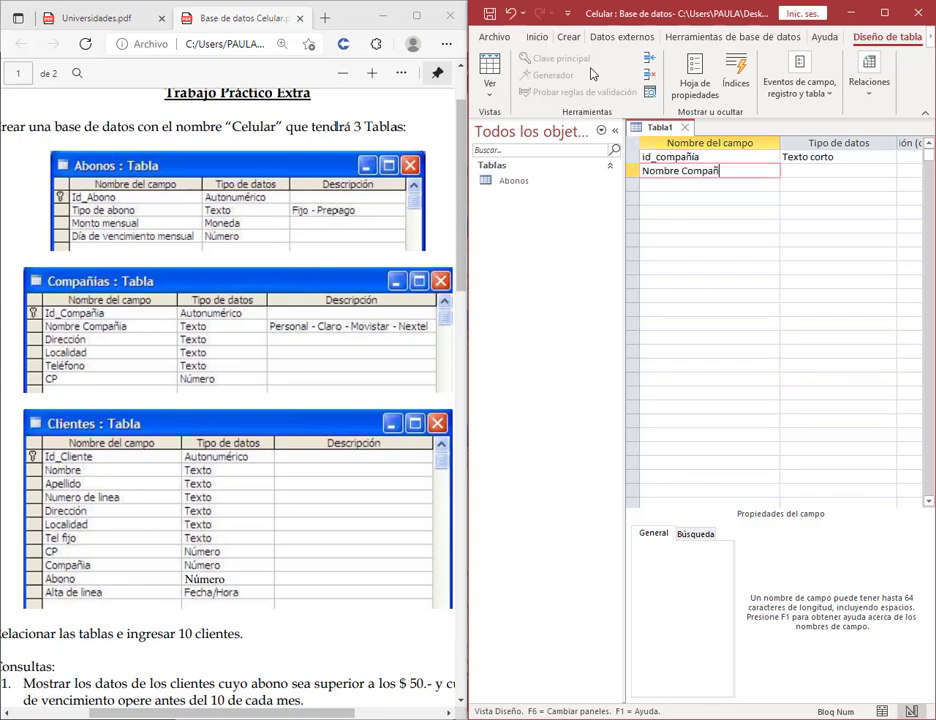
pyautogui.write('ia')
# Add the fields Dirección and Localidad below Nombre Compañía.
pyautogui.press('Return')
pyautogui.press('Return')
pyautogui.press('Return')
pyautogui.write('Dirección')
pyautogui.press('Return')
pyautogui.press('Return')
pyautogui.press('Return')
pyautogui.write('Localidad')
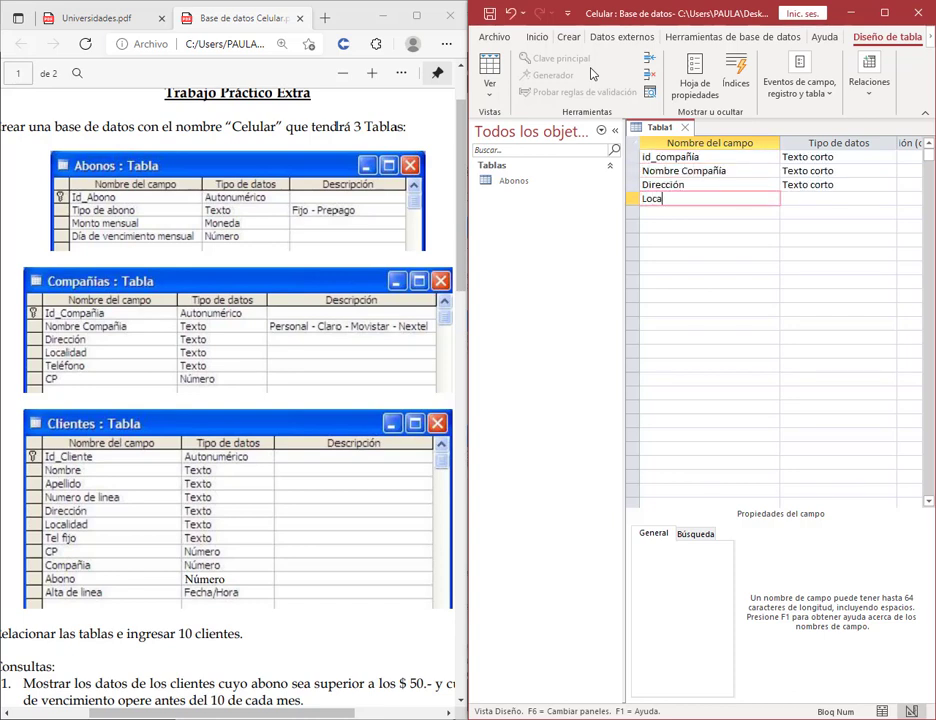
# Add the fields Teléfono and CP to complete the company table's field list.
pyautogui.press('Return')
pyautogui.press('Return')
pyautogui.press('Return')
pyautogui.write('Teléfono')
pyautogui.press('Return')
pyautogui.press('Return')
pyautogui.press('Return')
pyautogui.write('CP')
# Set id_compañía to the Autonumeración data type and CP to Número.
pyautogui.click(889, 157)
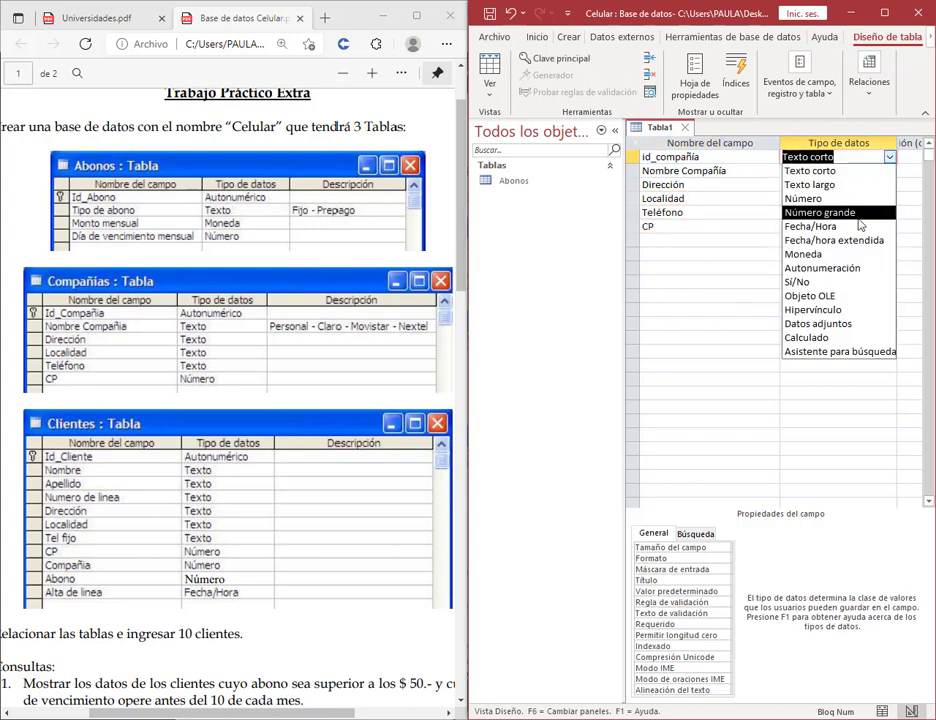
pyautogui.click(849, 267)
pyautogui.click(889, 226)
pyautogui.click(800, 274)
# Make id_compañía the primary key, then save the table as Compañías and close it.
pyautogui.click(632, 157)
pyautogui.click(555, 58)
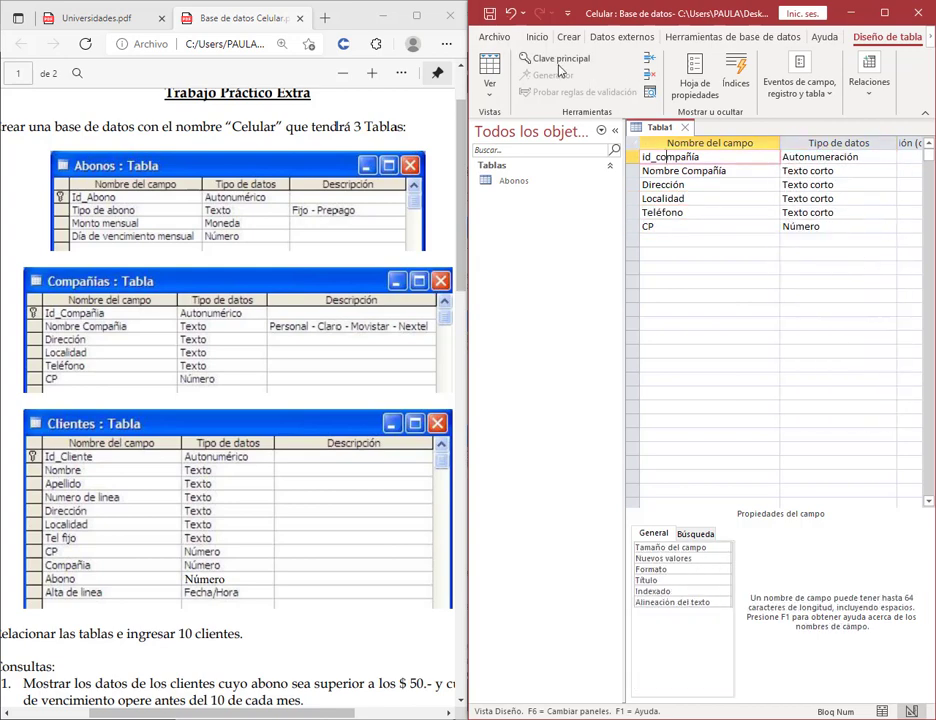
pyautogui.click(489, 13)
pyautogui.write('Compañías')
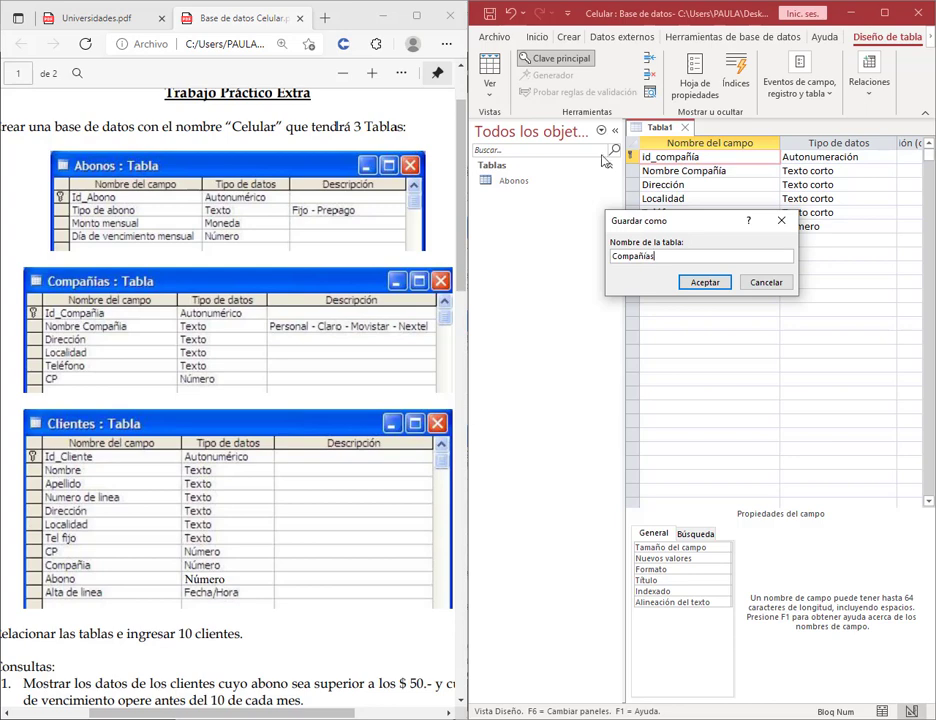
pyautogui.press('Return')
pyautogui.click(705, 128)
# Start a new table in Design view with the fields id_Cliente, Nombre and Apellido.
pyautogui.click(568, 38)
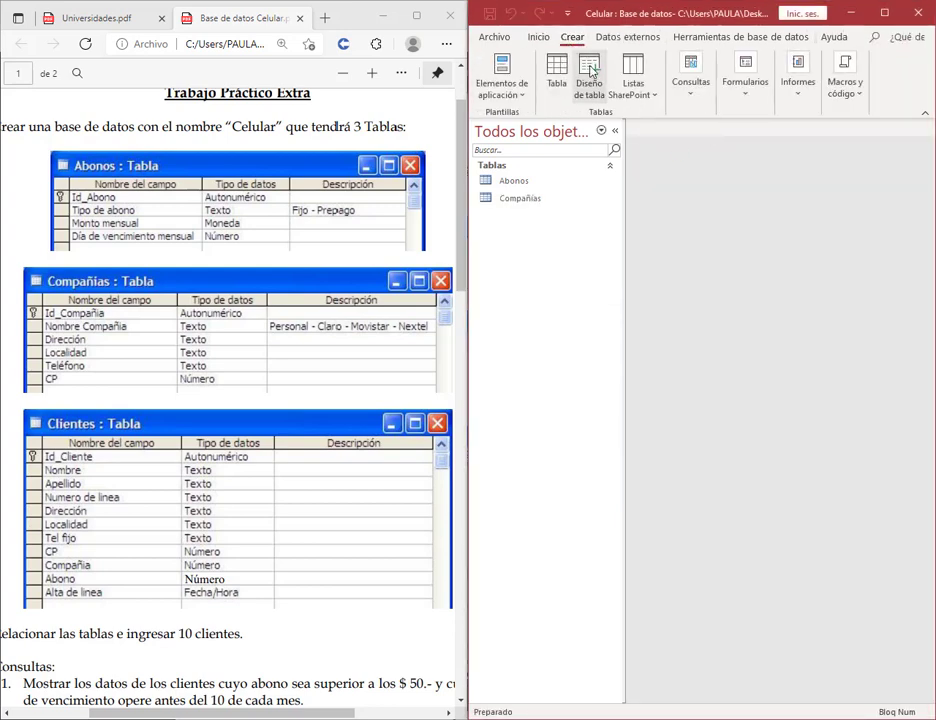
pyautogui.click(591, 78)
pyautogui.write('id_Cliente')
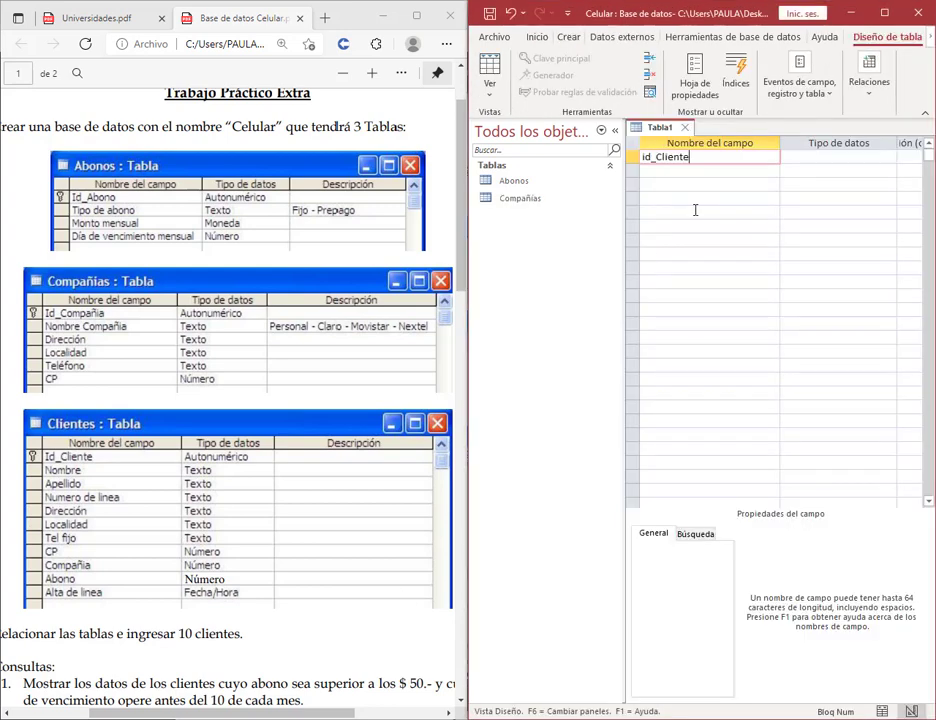
pyautogui.press('Down')
pyautogui.write('Nombre')
pyautogui.press('Down')
pyautogui.write('Apellido')
pyautogui.press('Down')
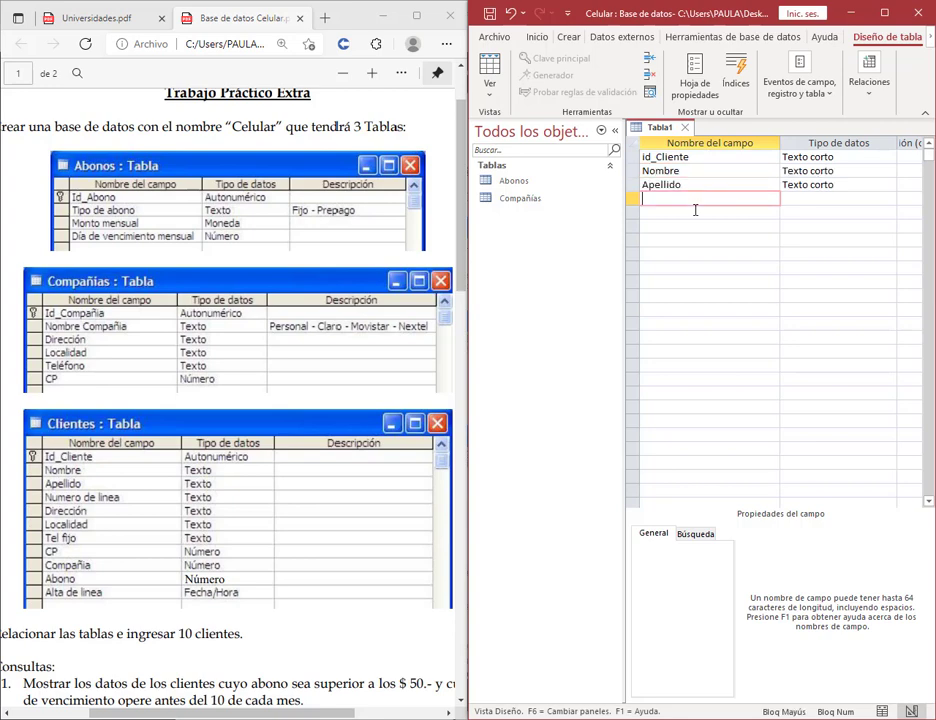
# Add the fields Número de línea, Dirección, Localidad and Tel fijo below Apellido.
pyautogui.write('Número de línea')
pyautogui.press('Down')
pyautogui.write('Dirección')
pyautogui.press('Down')
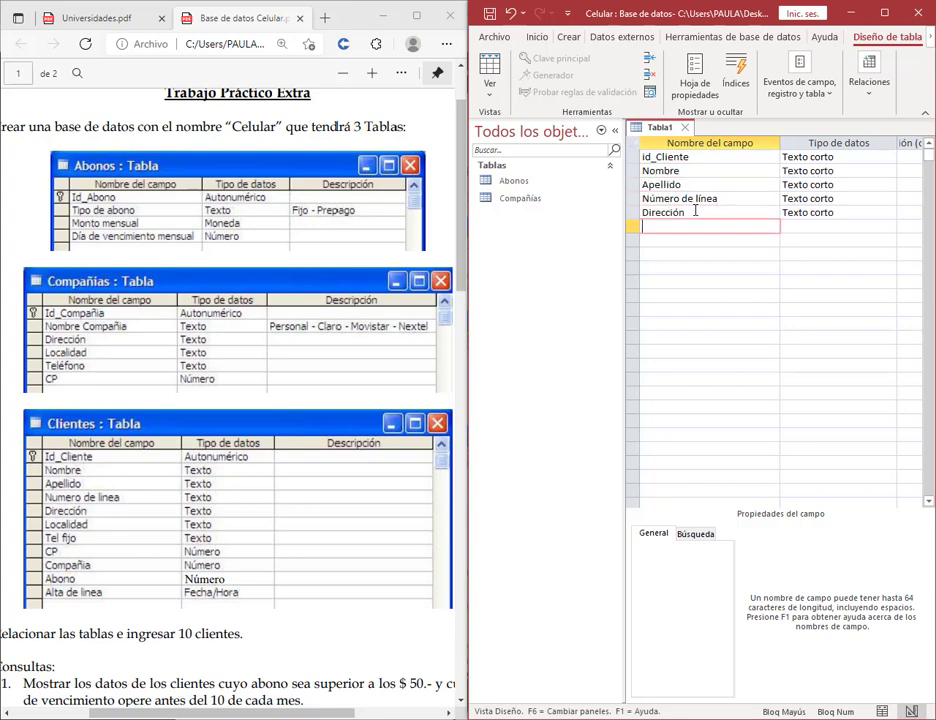
pyautogui.write('Localidad')
pyautogui.press('Down')
pyautogui.write('Tel. fijo')
pyautogui.press('Down')
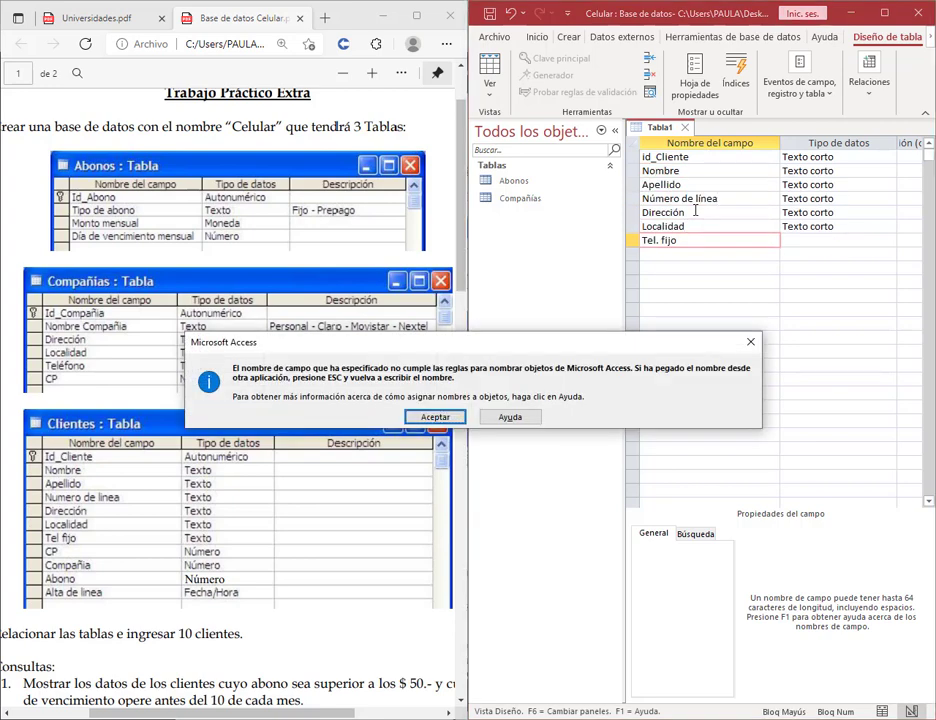
pyautogui.press('Return')
pyautogui.press('Down')
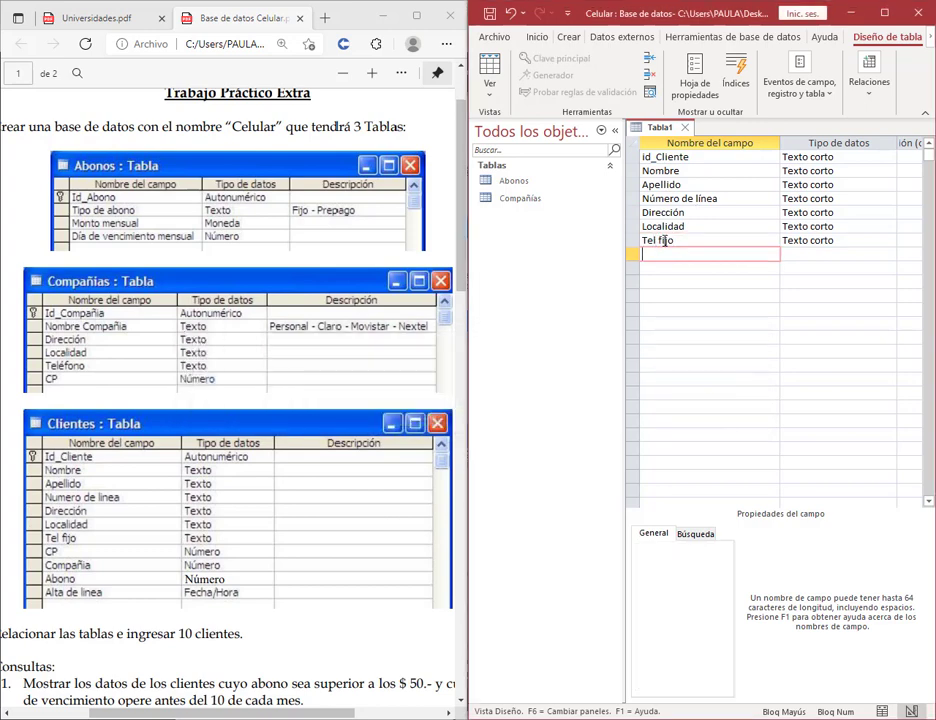
# Add the fields CP, Compañía, Abono and Alta de línea below Tel fijo.
pyautogui.write('CP')
pyautogui.press('Down')
pyautogui.write('Com')
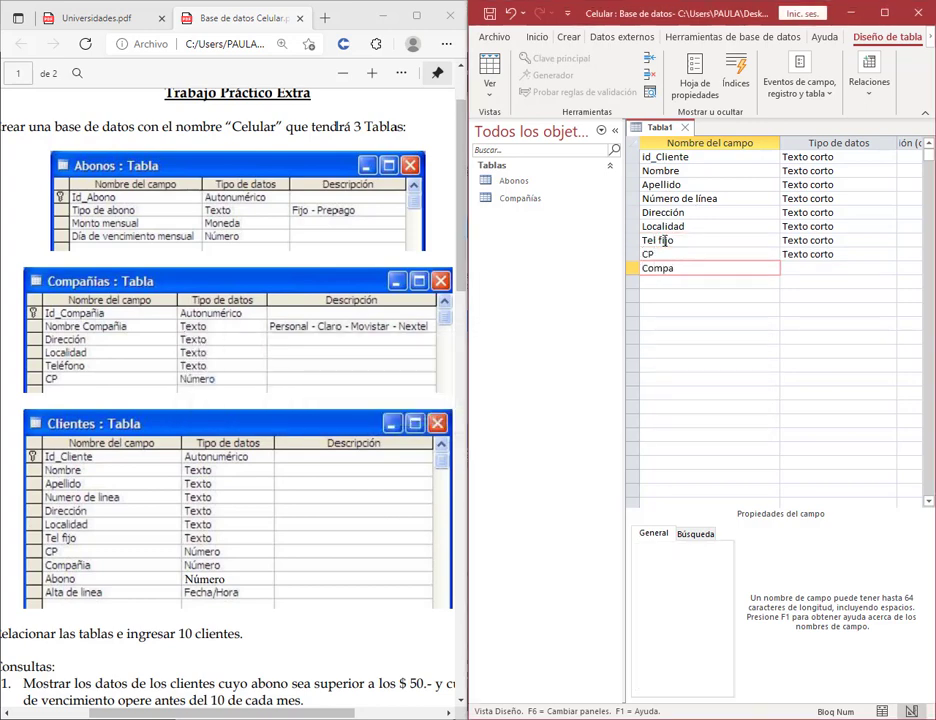
pyautogui.write('pañía')
pyautogui.press('Down')
pyautogui.write('Abono')
pyautogui.press('Down')
pyautogui.write('Alta de línea')
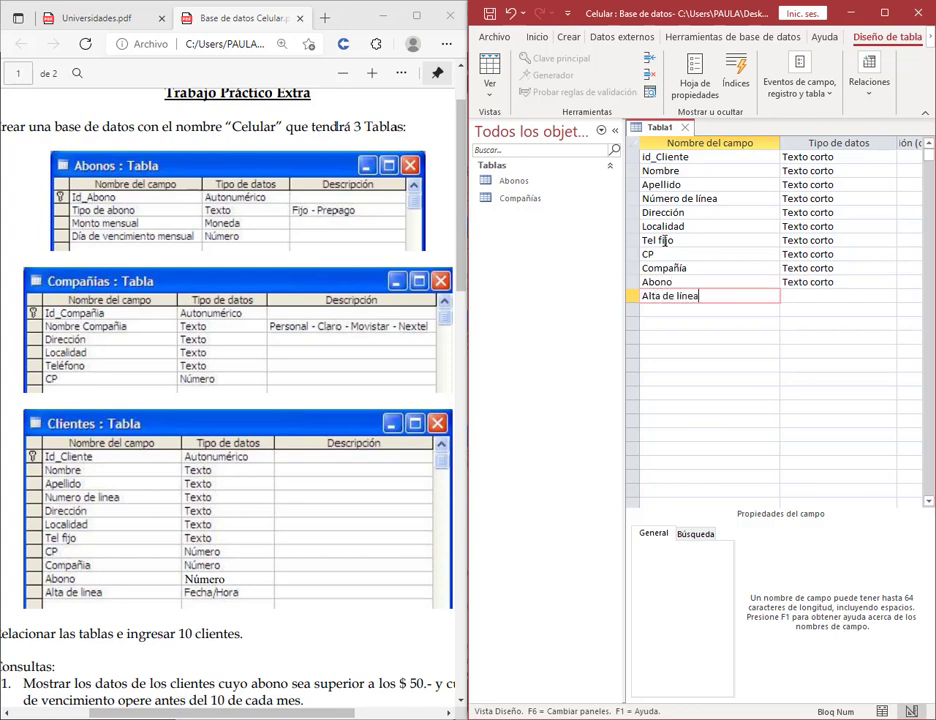
# Set id_Cliente to Autonumeración, CP, Compañía and Abono to Número, and Alta de línea to Fecha/Hora.
pyautogui.click(858, 157)
pyautogui.click(889, 157)
pyautogui.click(845, 270)
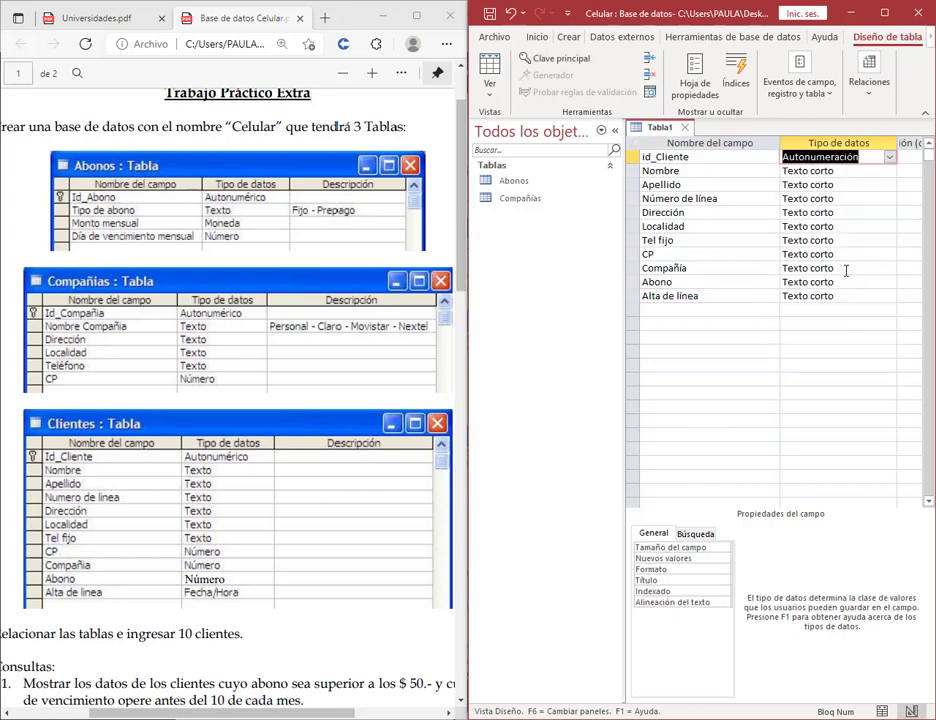
pyautogui.click(889, 254)
pyautogui.click(880, 293)
pyautogui.click(889, 268)
pyautogui.click(880, 307)
pyautogui.click(889, 282)
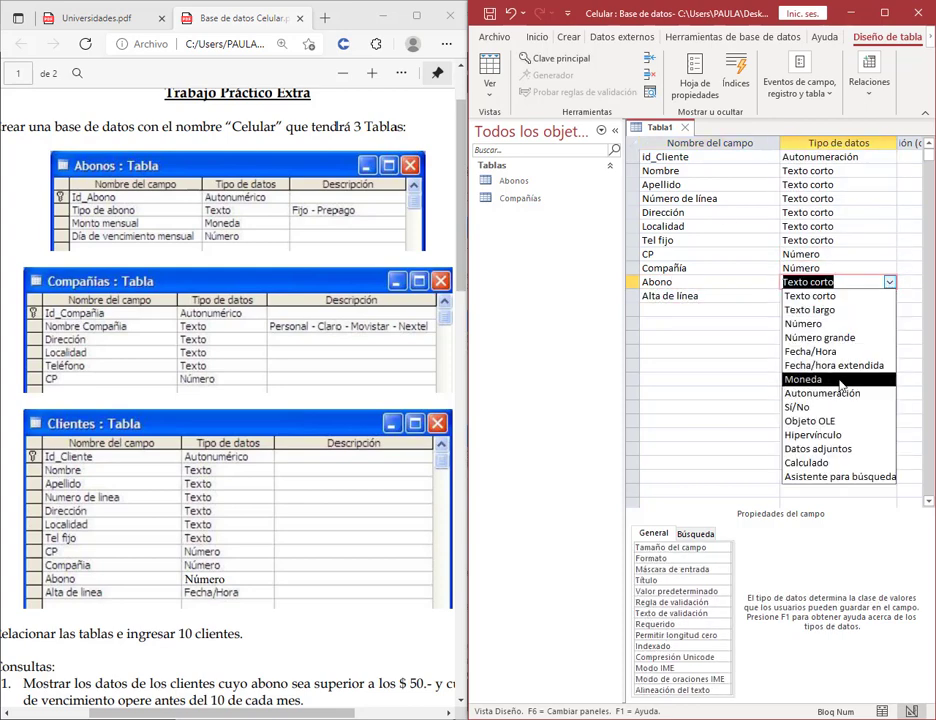
pyautogui.click(880, 321)
pyautogui.click(889, 296)
pyautogui.click(880, 365)
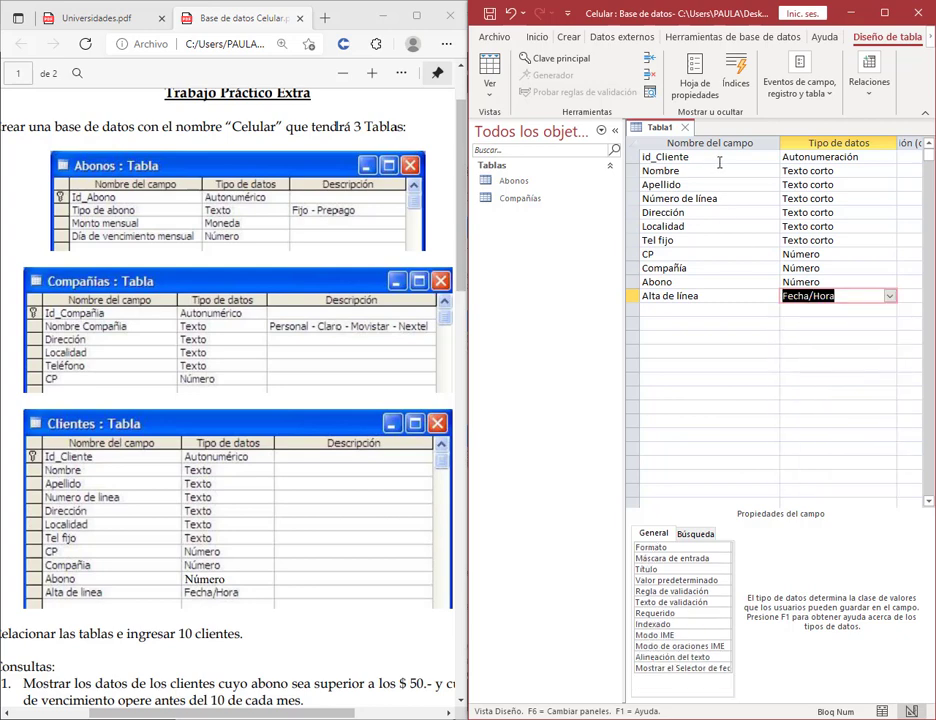
# Make id_Cliente the primary key and save the table as Clientes.
pyautogui.click(718, 160)
pyautogui.click(489, 19)
pyautogui.write('Clientes')
pyautogui.press('Return')
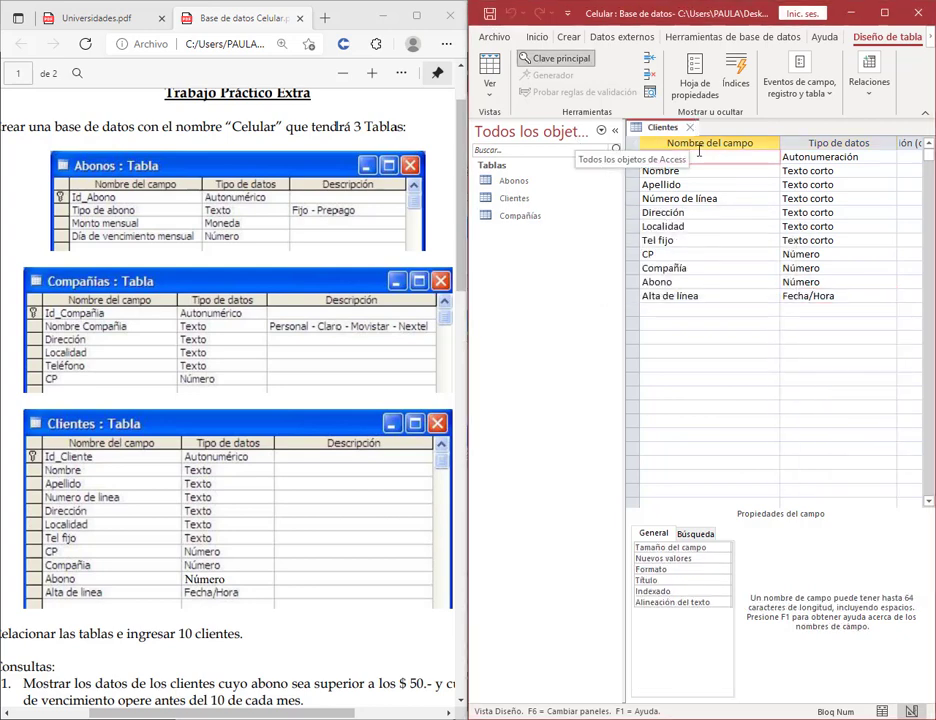
# Review the exercise PDF at full size, then return to Access and open the Clientes table in Design view.
pyautogui.click(416, 16)
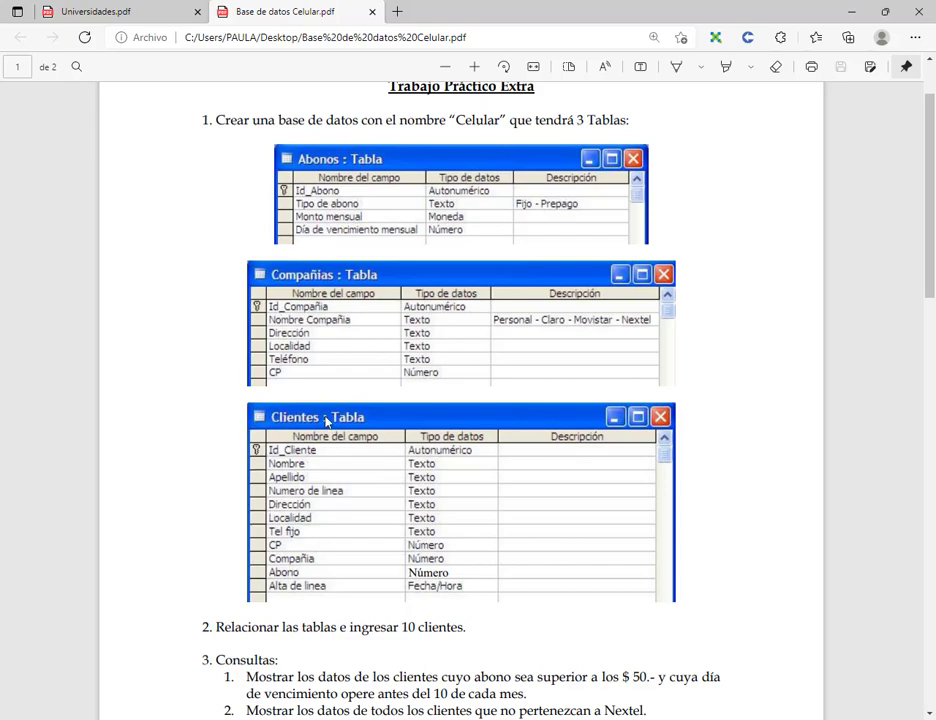
pyautogui.click(850, 12)
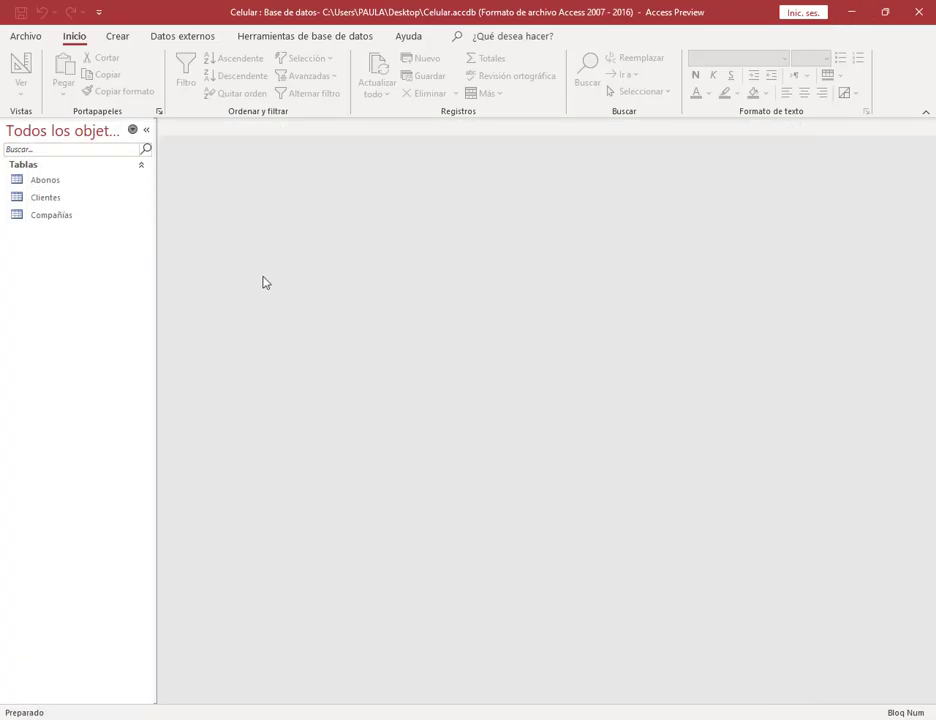
pyautogui.rightClick(50, 203)
pyautogui.click(65, 230)
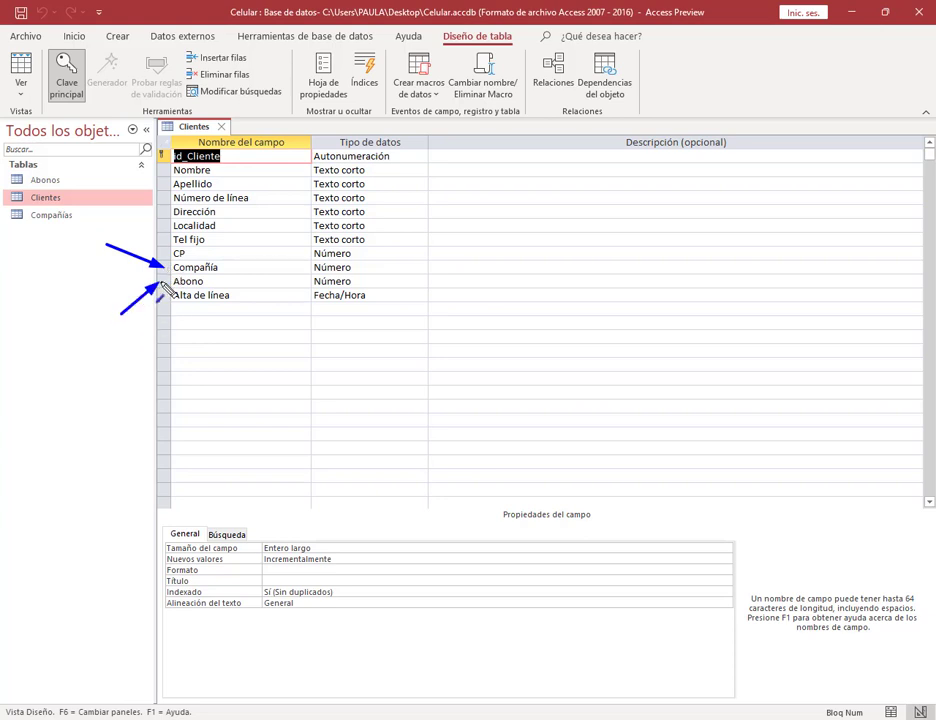
pyautogui.click(420, 270)
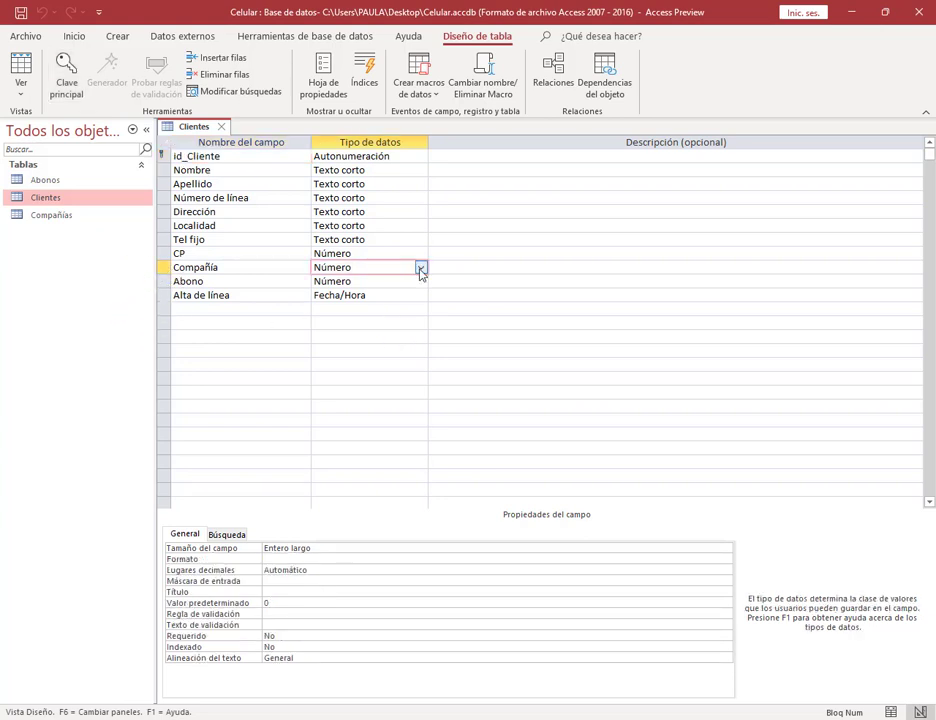
pyautogui.click(420, 269)
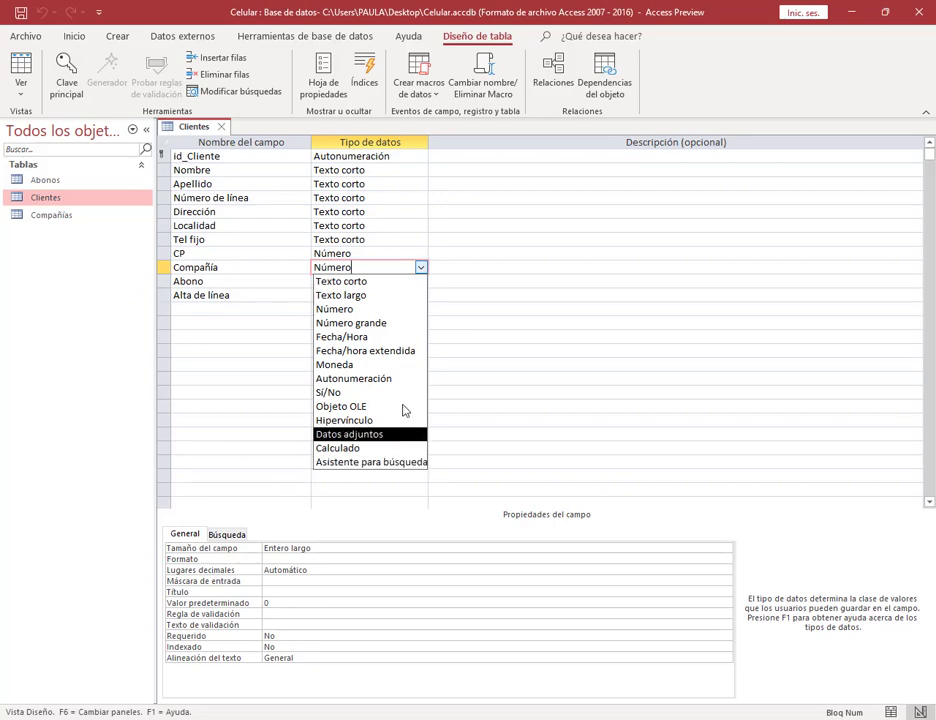
pyautogui.click(458, 267)
# Switch to the browser, review the Celular and Universidades exercise PDFs for the tables and tasks required, and return to Access.
pyautogui.hotkey('alt', 'Tab')
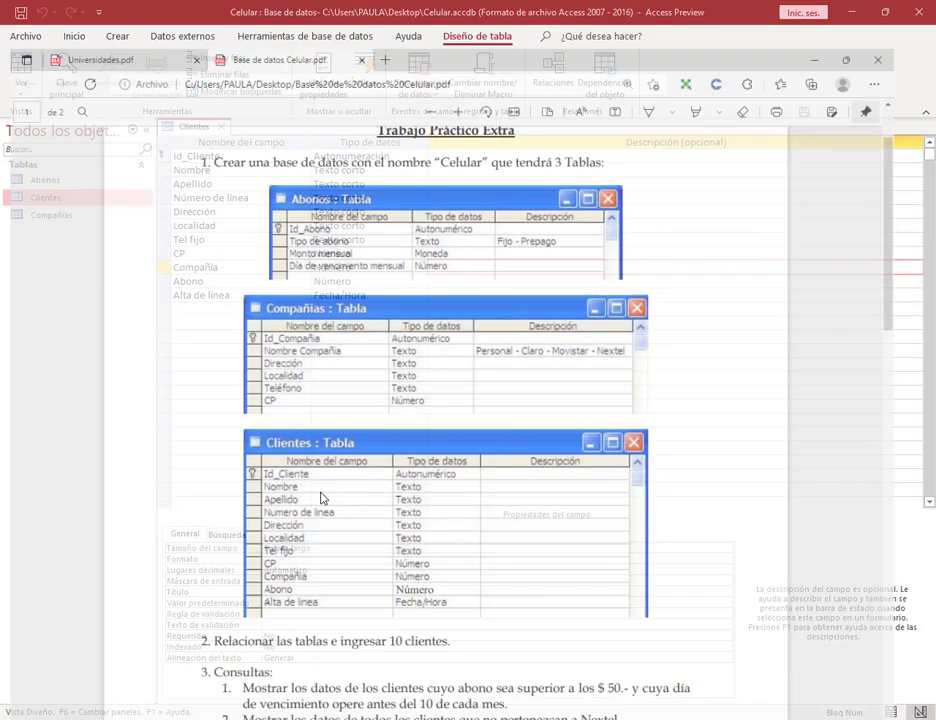
pyautogui.scroll(-10, 360, 400)
pyautogui.scroll(8, 365, 402)
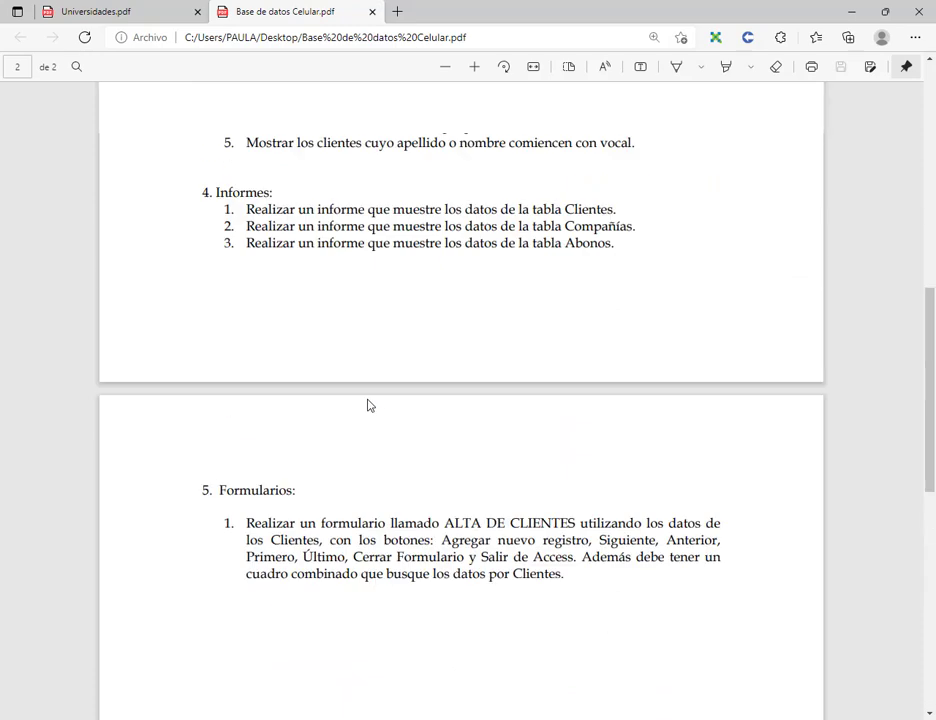
pyautogui.click(167, 15)
pyautogui.scroll(-3, 560, 337)
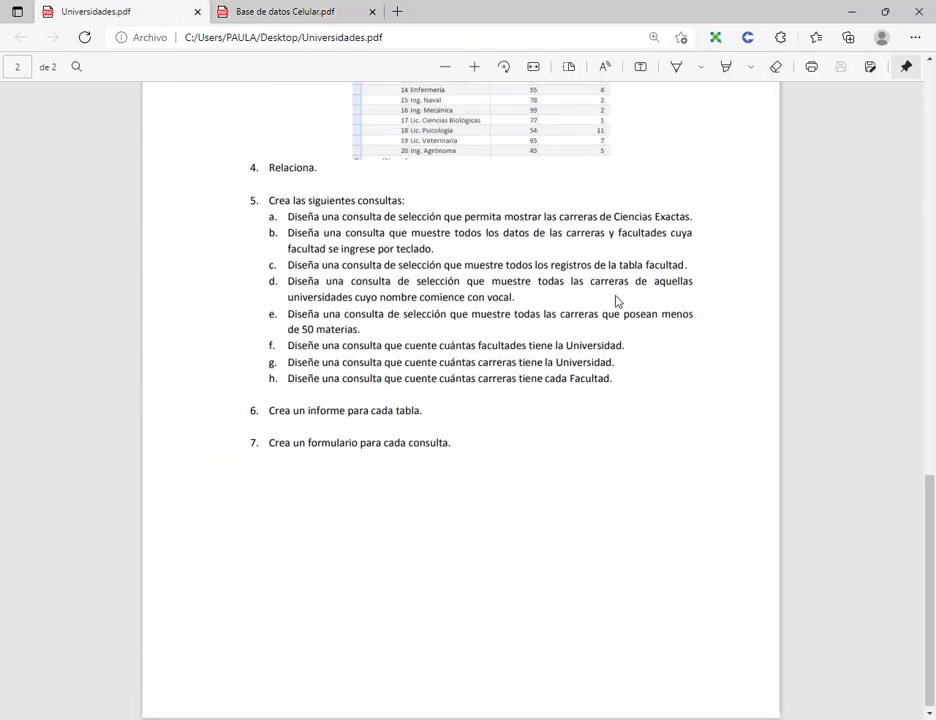
pyautogui.scroll(10, 616, 303)
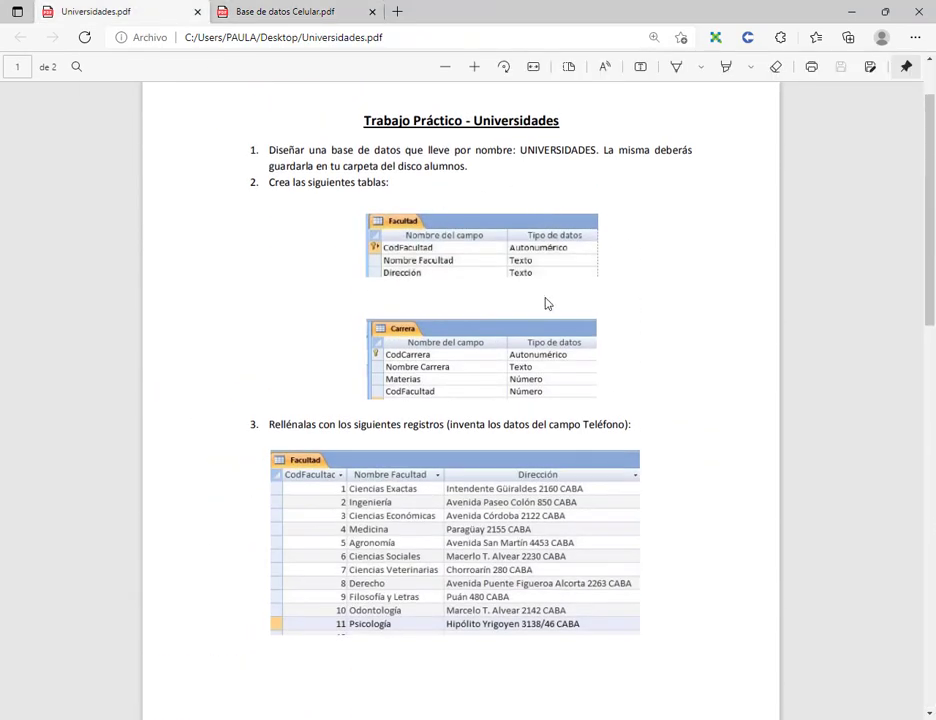
pyautogui.scroll(-12, 547, 303)
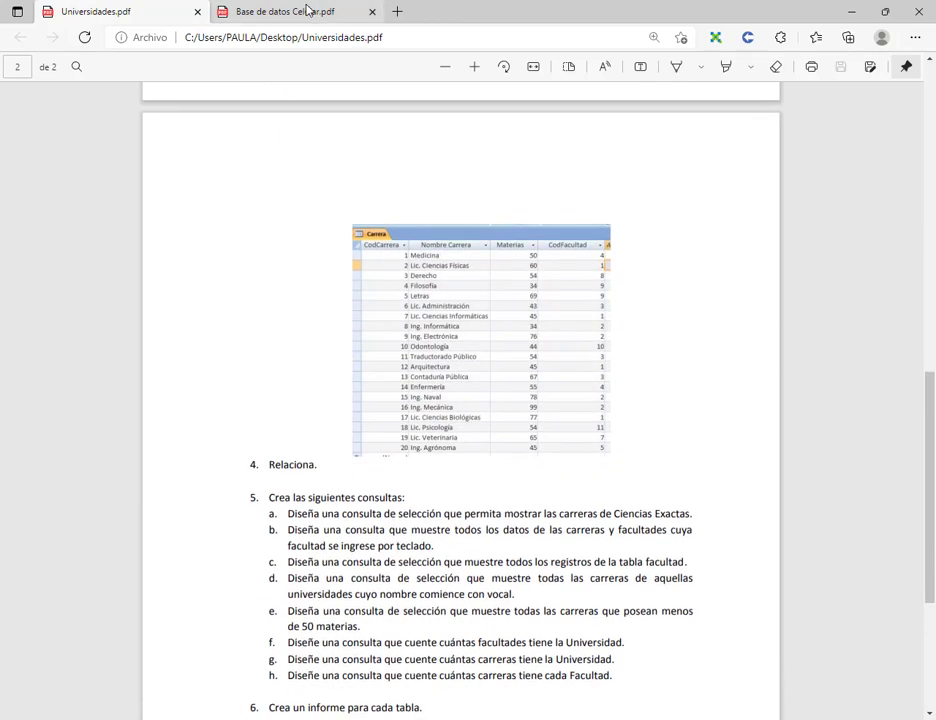
pyautogui.click(309, 10)
pyautogui.scroll(3, 518, 198)
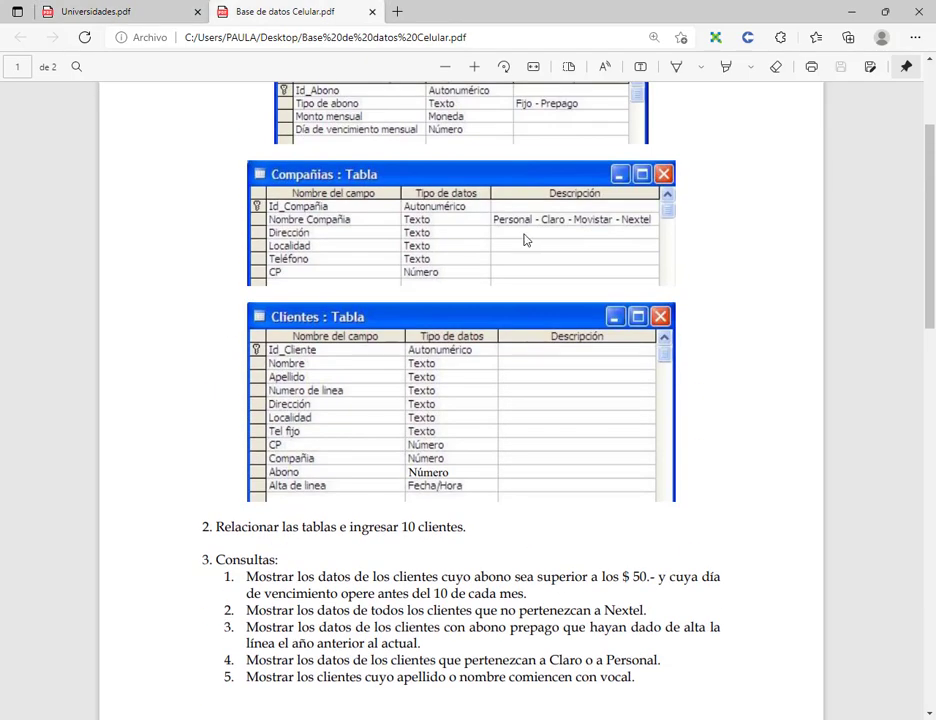
pyautogui.hotkey('alt', 'Tab')
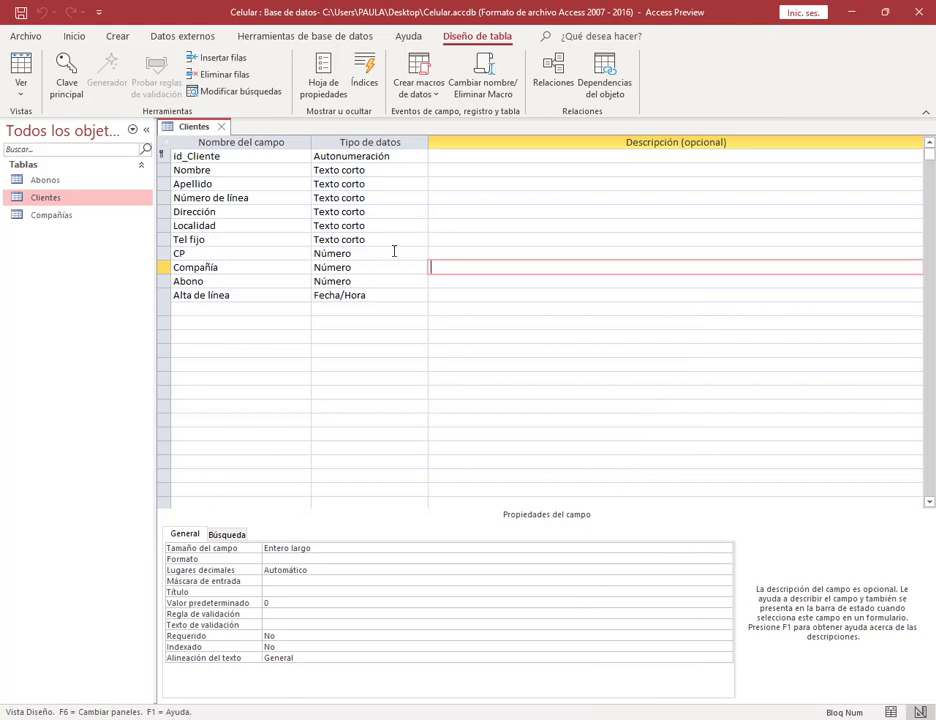
pyautogui.hotkey('alt', 'Tab')
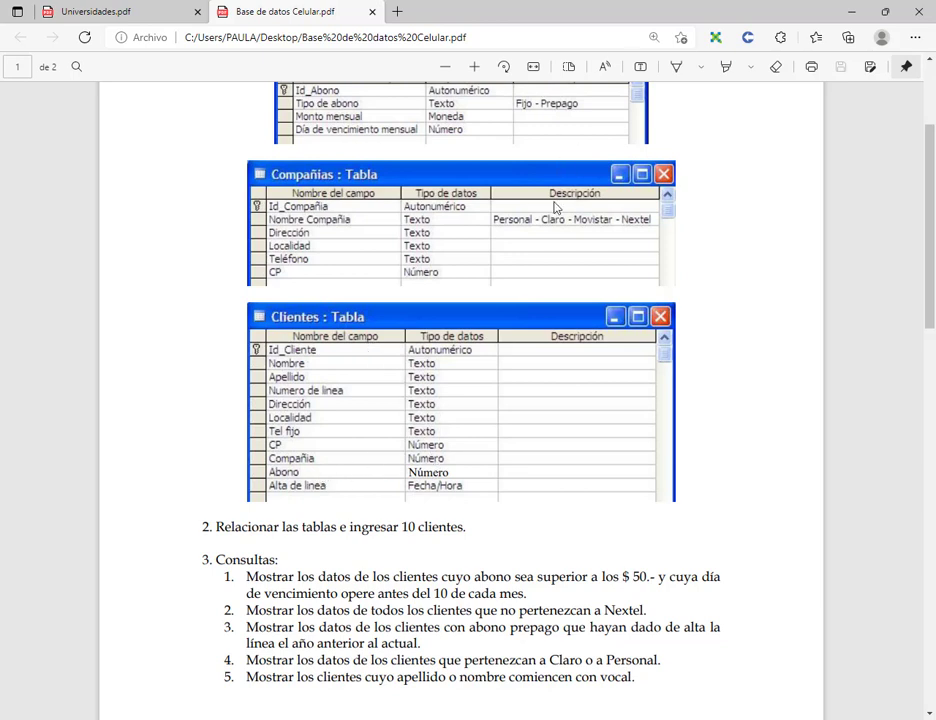
pyautogui.scroll(2, 556, 207)
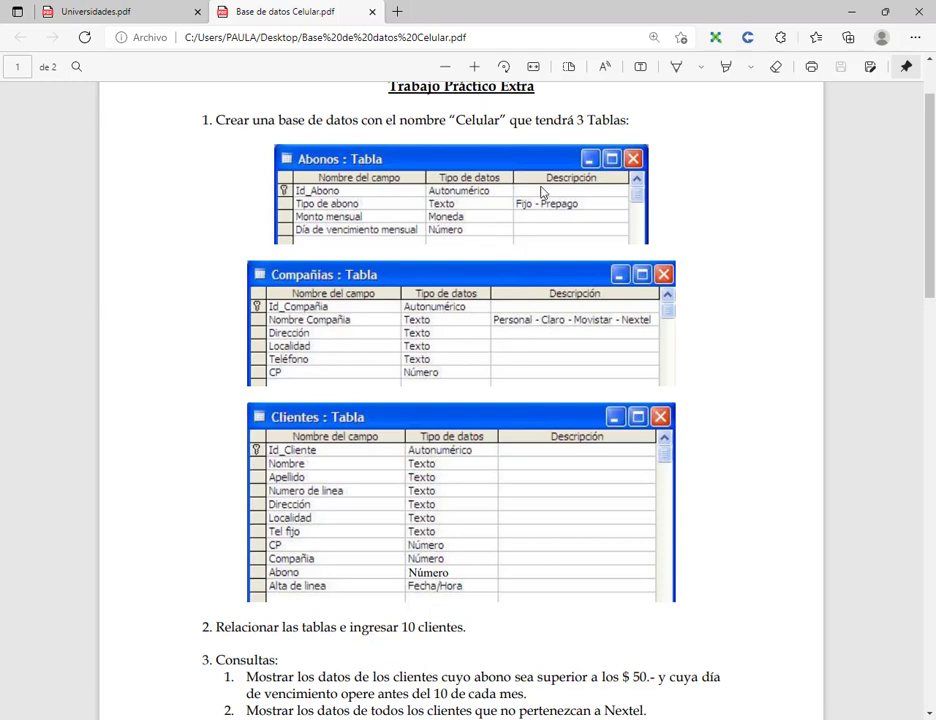
pyautogui.click(851, 11)
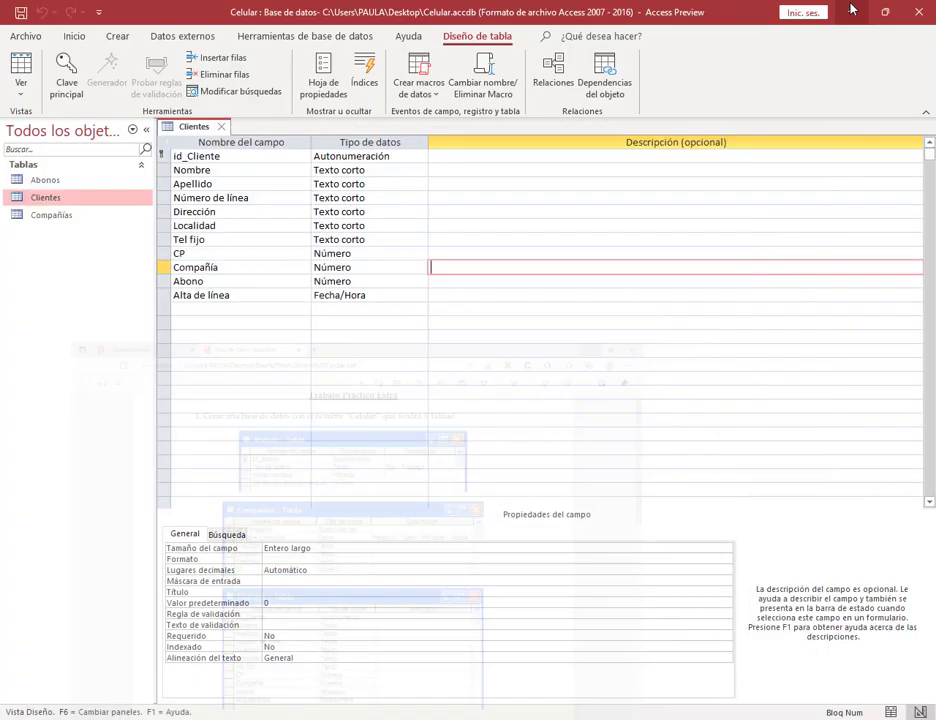
# Start the lookup wizard for the Compañía field and take its values from the Compañías table.
pyautogui.click(409, 266)
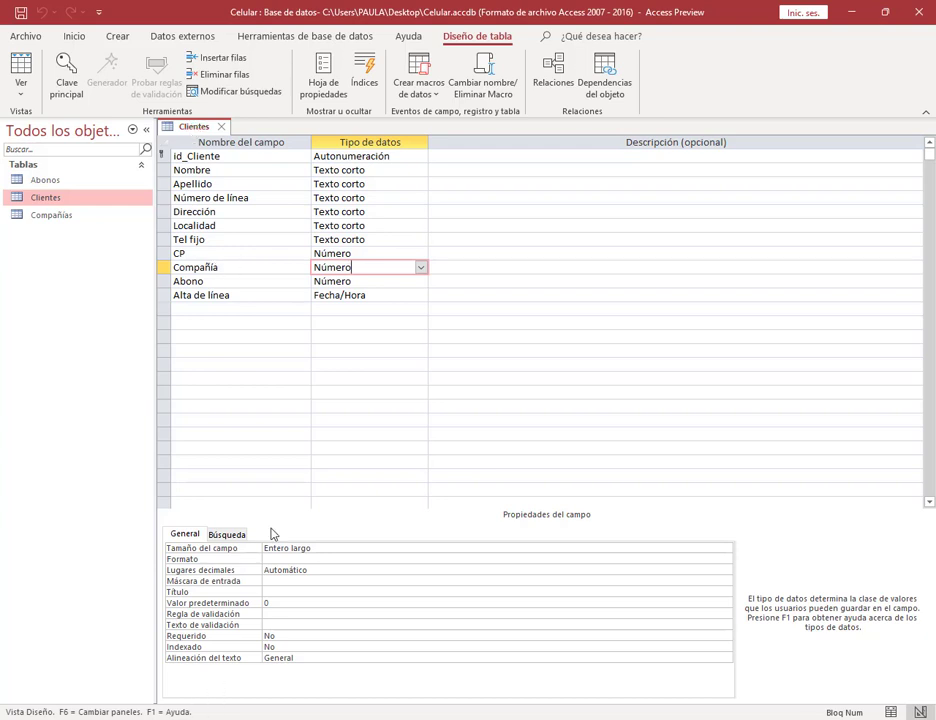
pyautogui.click(421, 268)
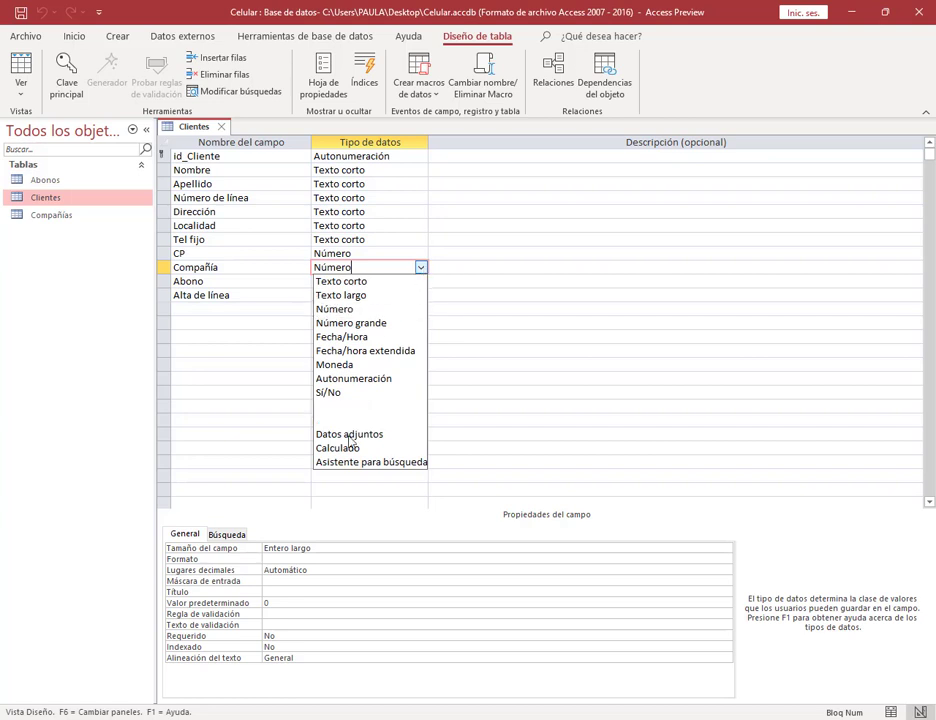
pyautogui.click(362, 462)
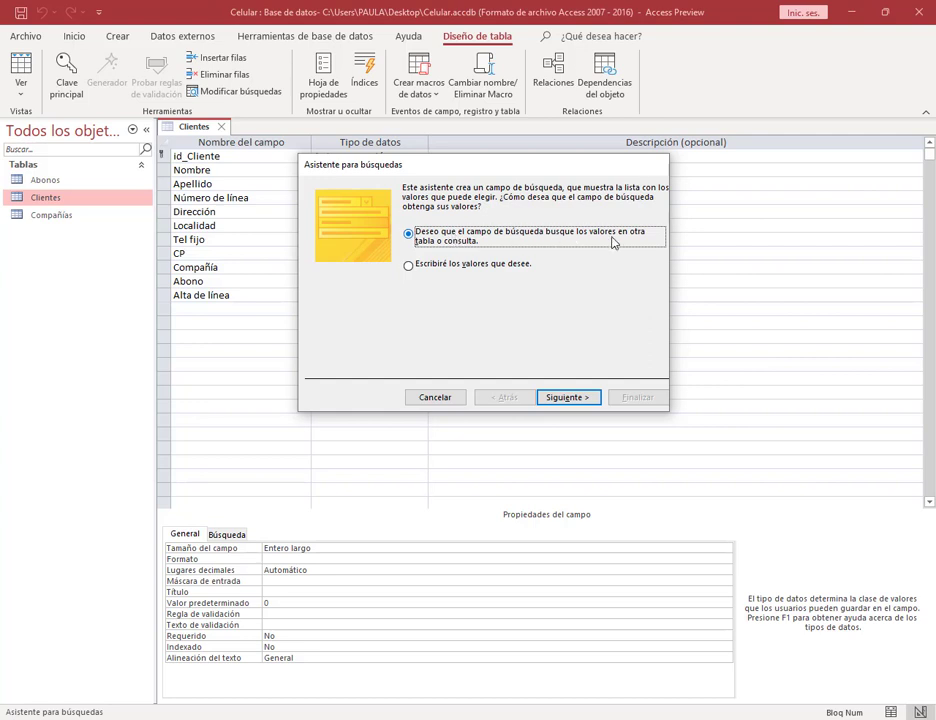
pyautogui.click(586, 397)
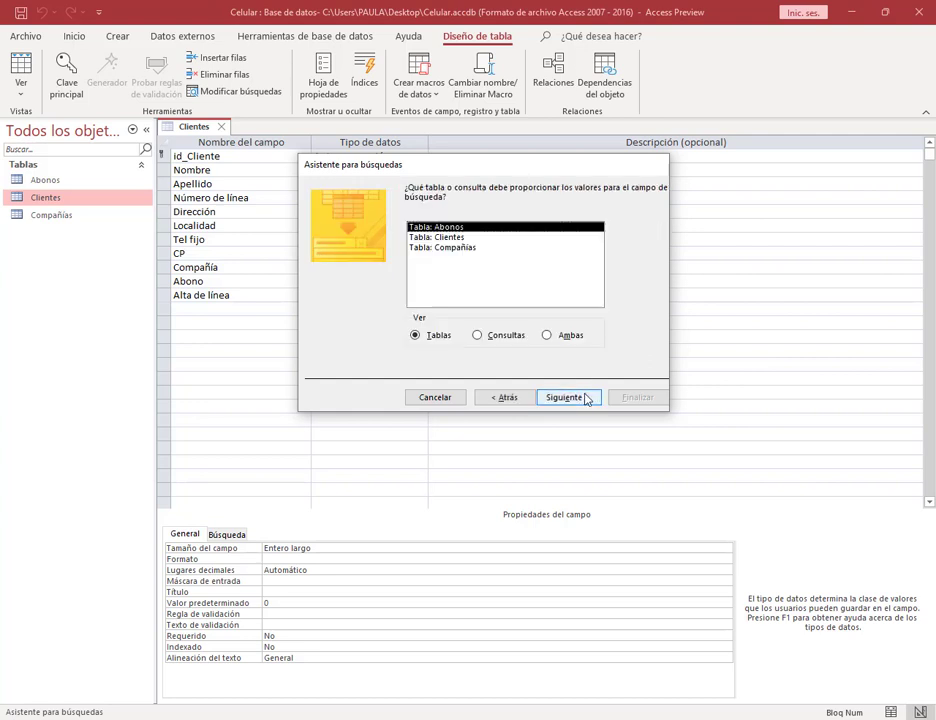
pyautogui.click(455, 336)
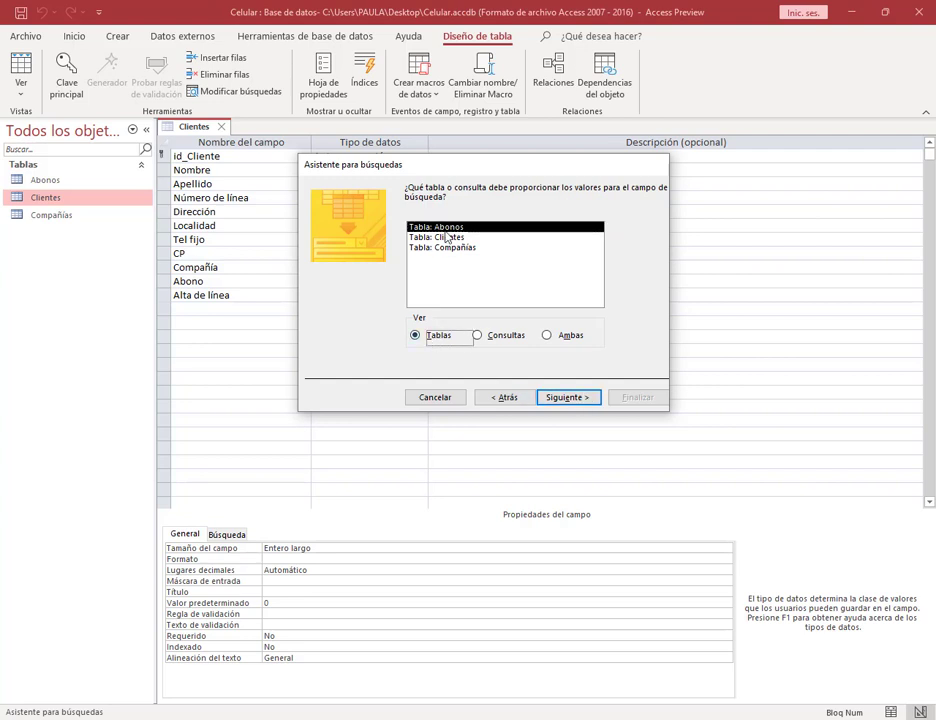
pyautogui.moveTo(413, 166); pyautogui.dragTo(394, 375)
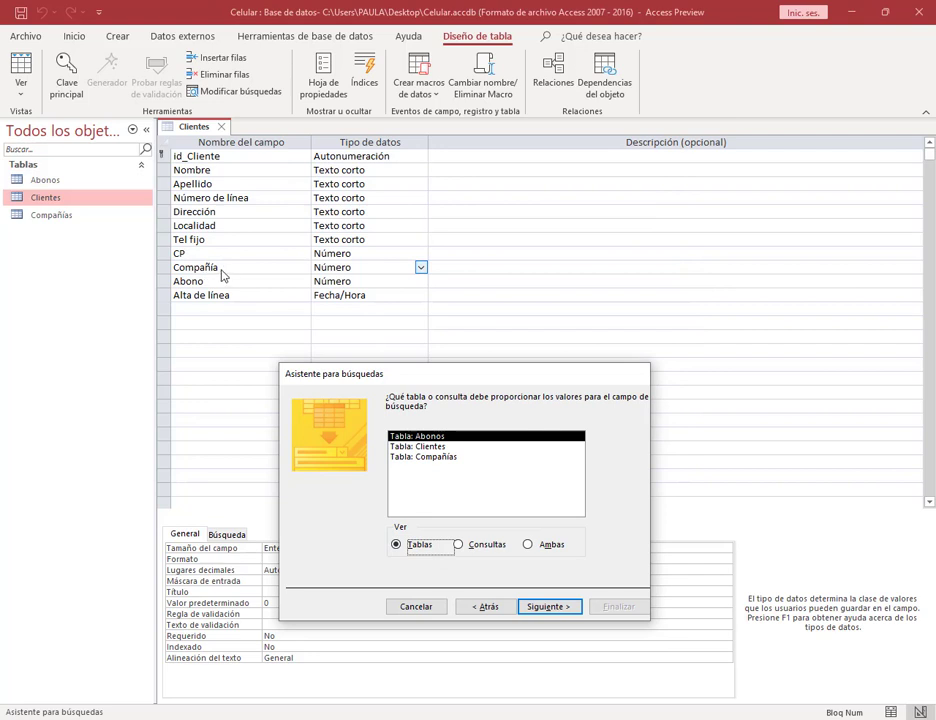
pyautogui.click(422, 457)
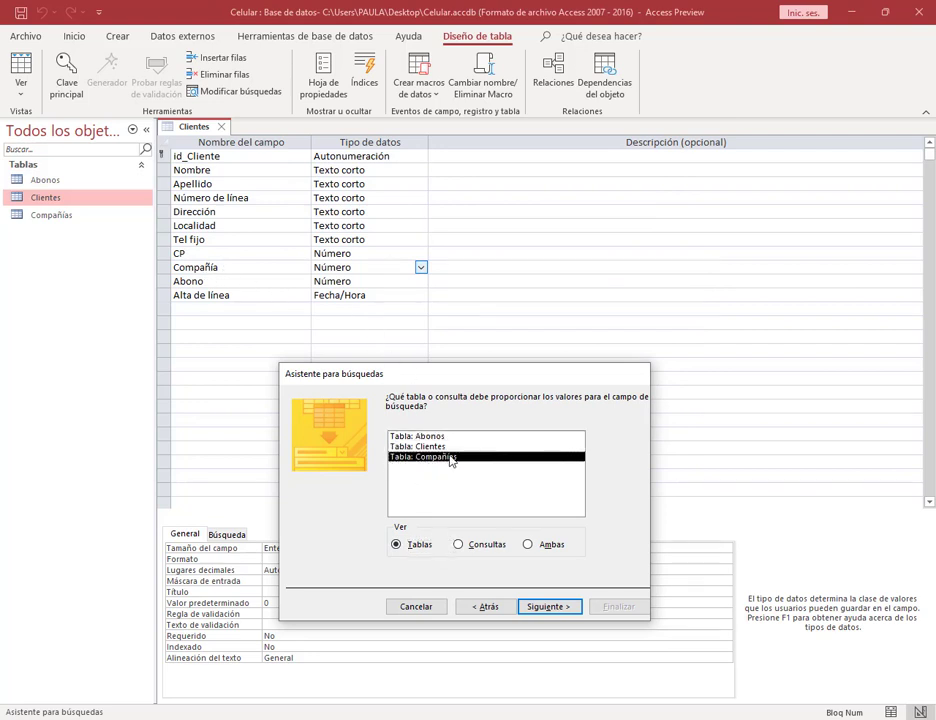
pyautogui.click(566, 608)
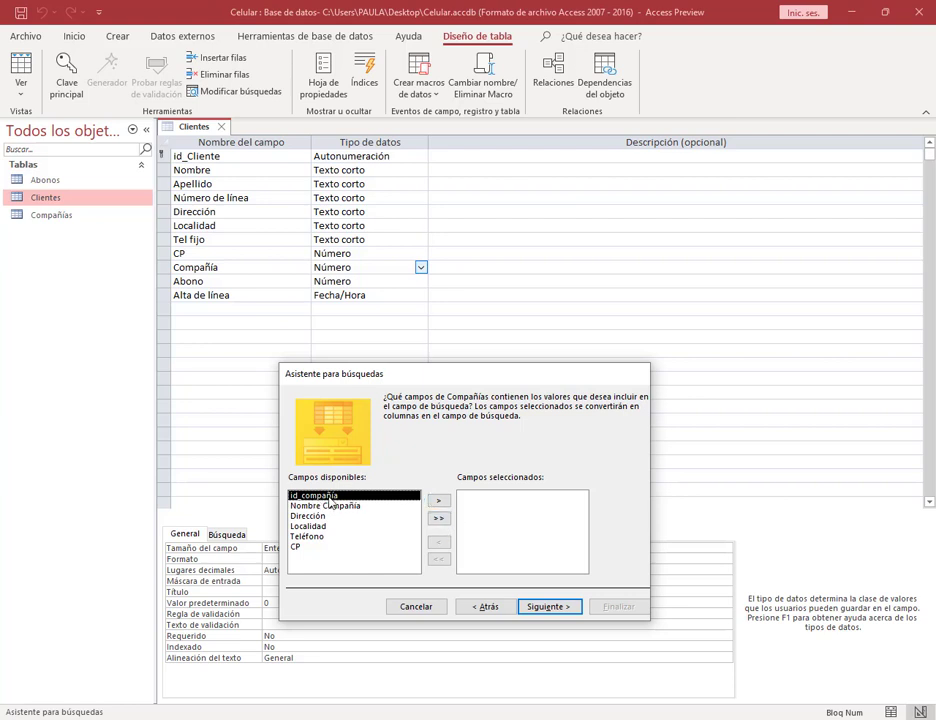
# Include id_compañía and Nombre Compañía as the lookup columns, without setting a sort order.
pyautogui.click(438, 500)
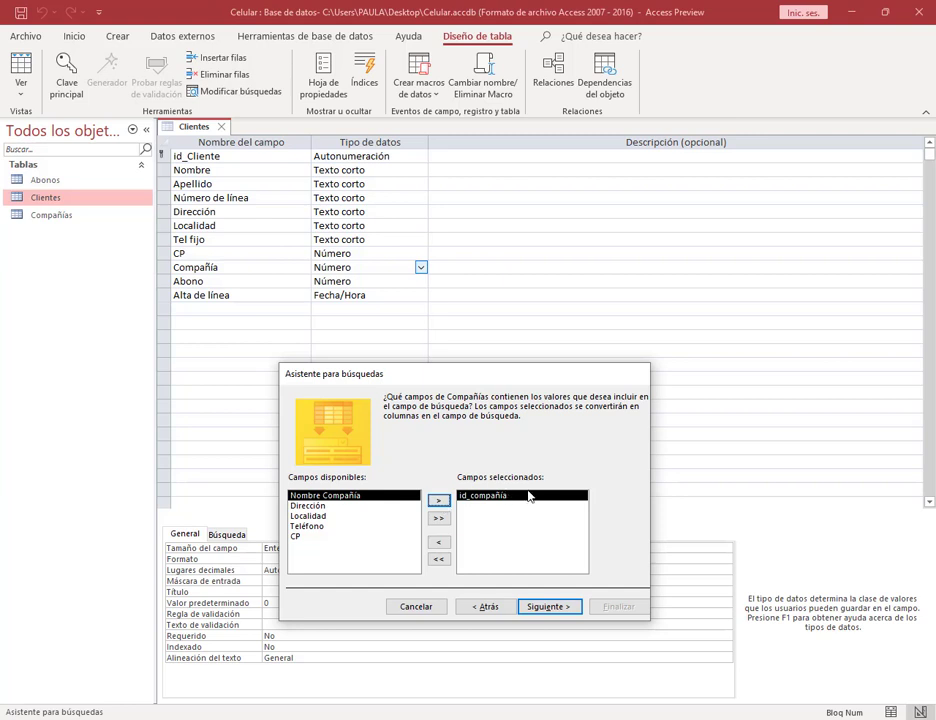
pyautogui.click(438, 500)
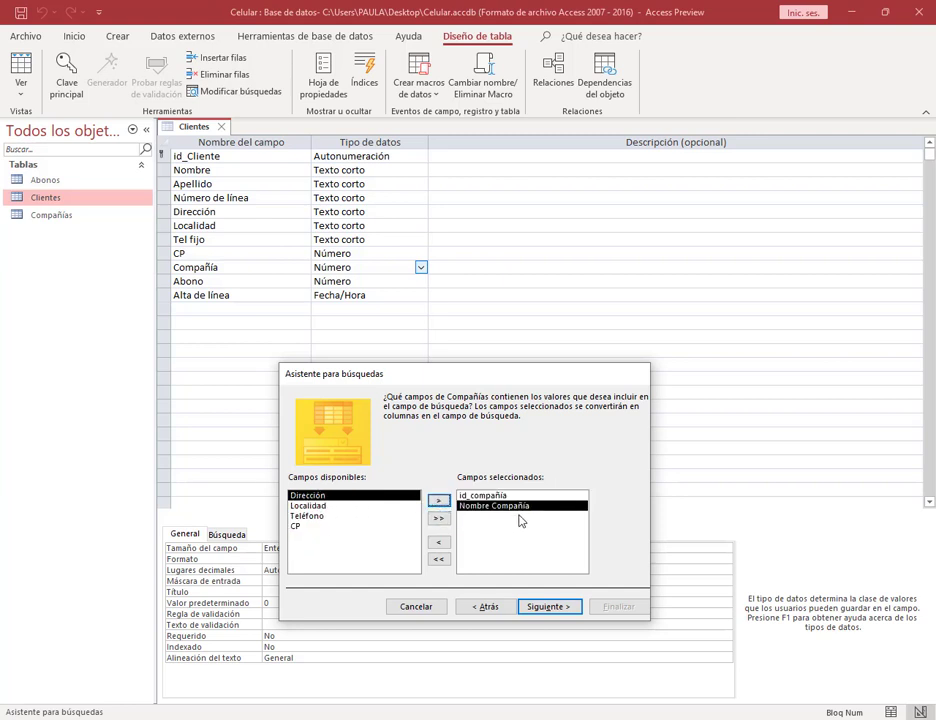
pyautogui.click(556, 608)
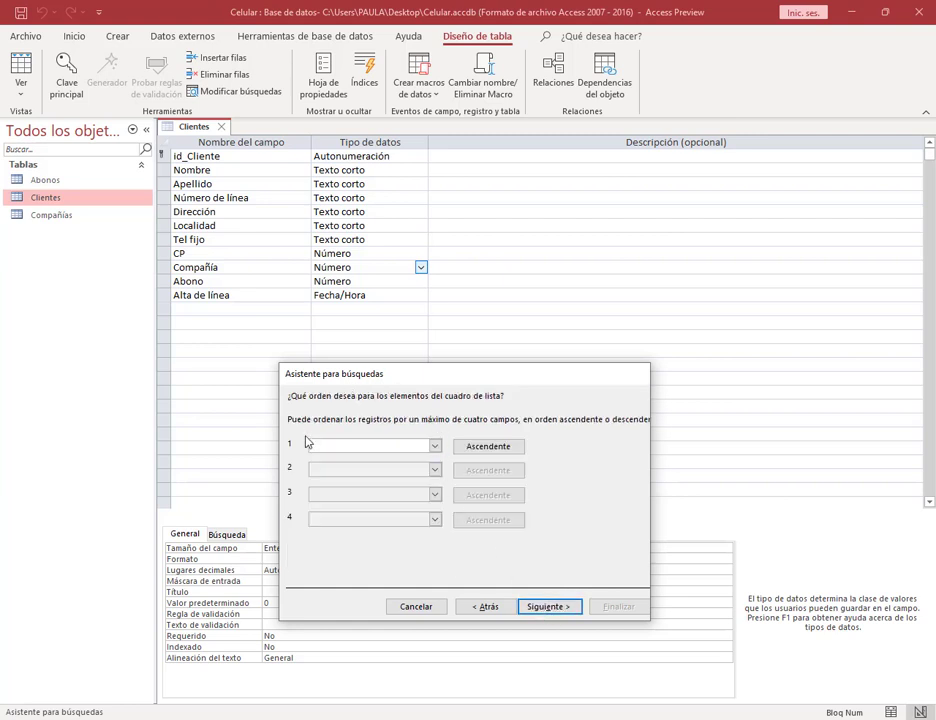
pyautogui.click(549, 607)
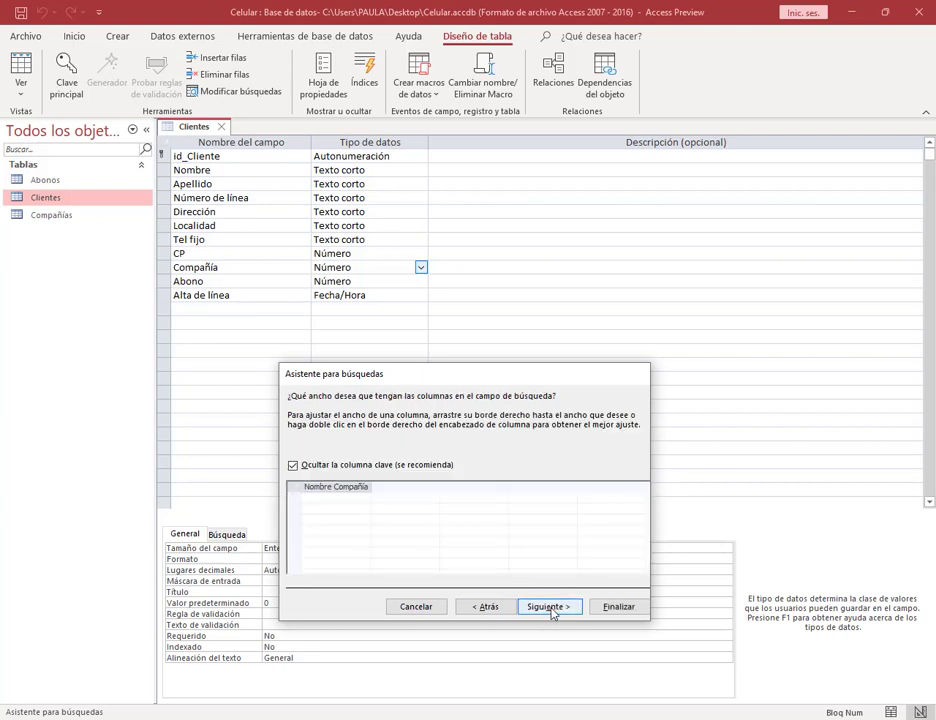
# Show the key column, store id_compañía, keep the label Compañía, and finish the lookup, saving the table to create the relationship.
pyautogui.moveTo(338, 376); pyautogui.dragTo(340, 304)
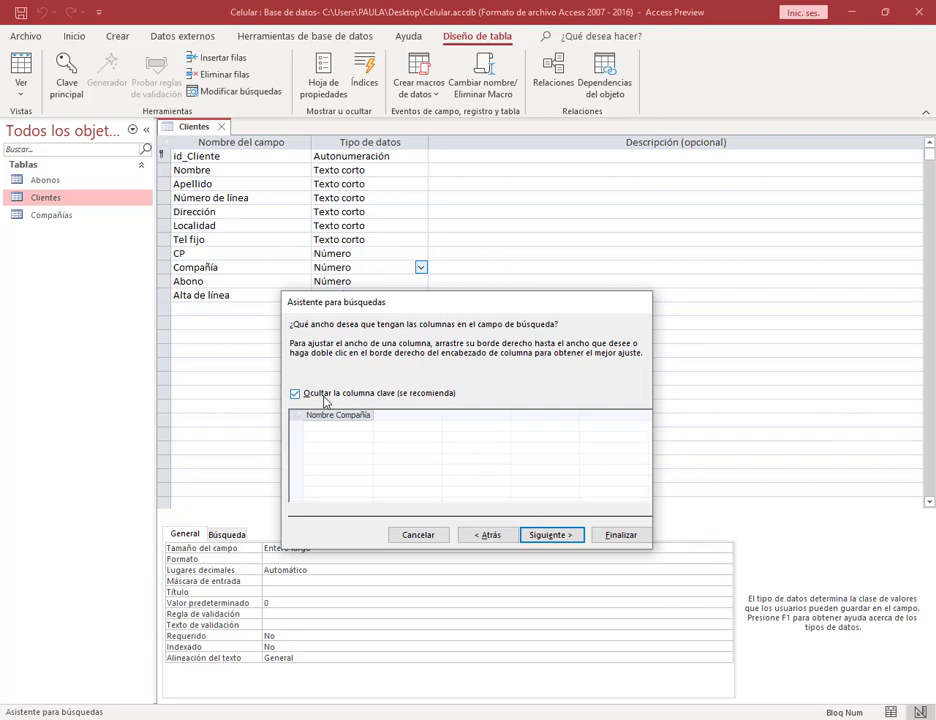
pyautogui.click(324, 396)
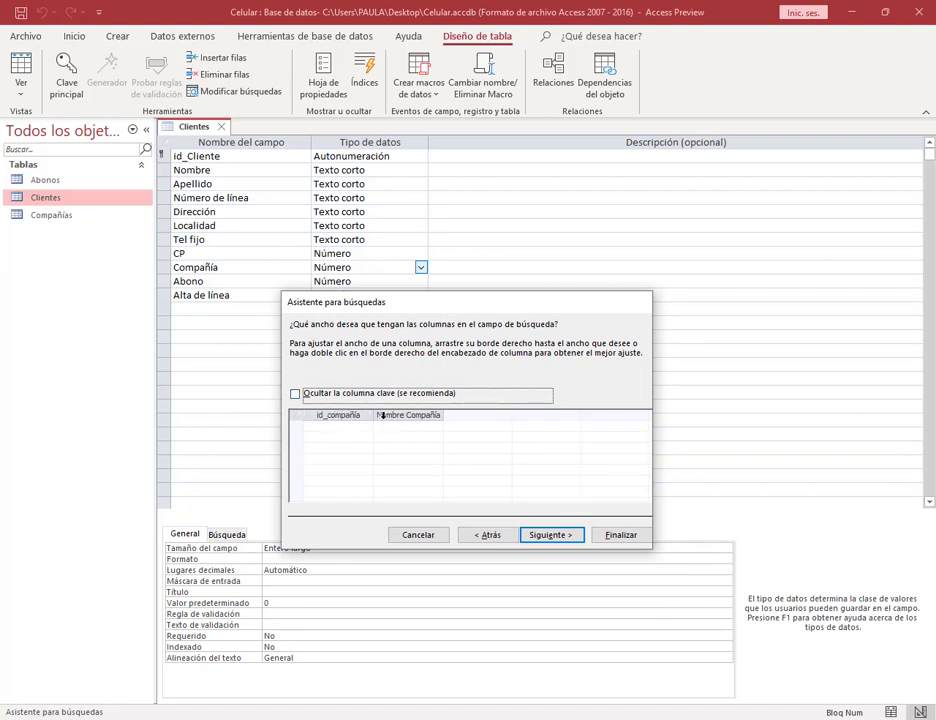
pyautogui.click(553, 537)
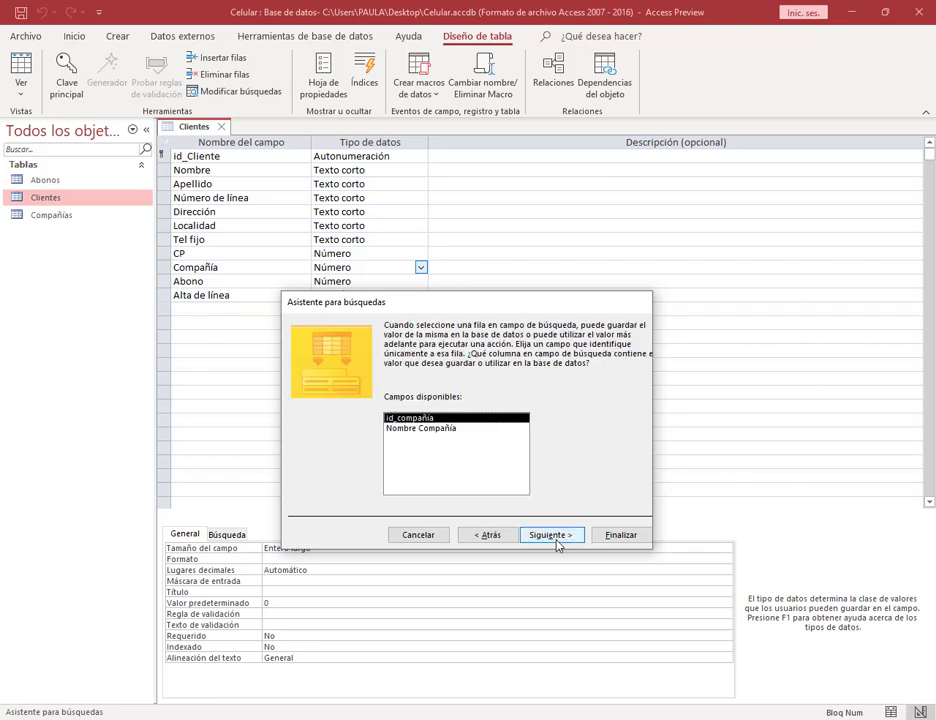
pyautogui.click(556, 537)
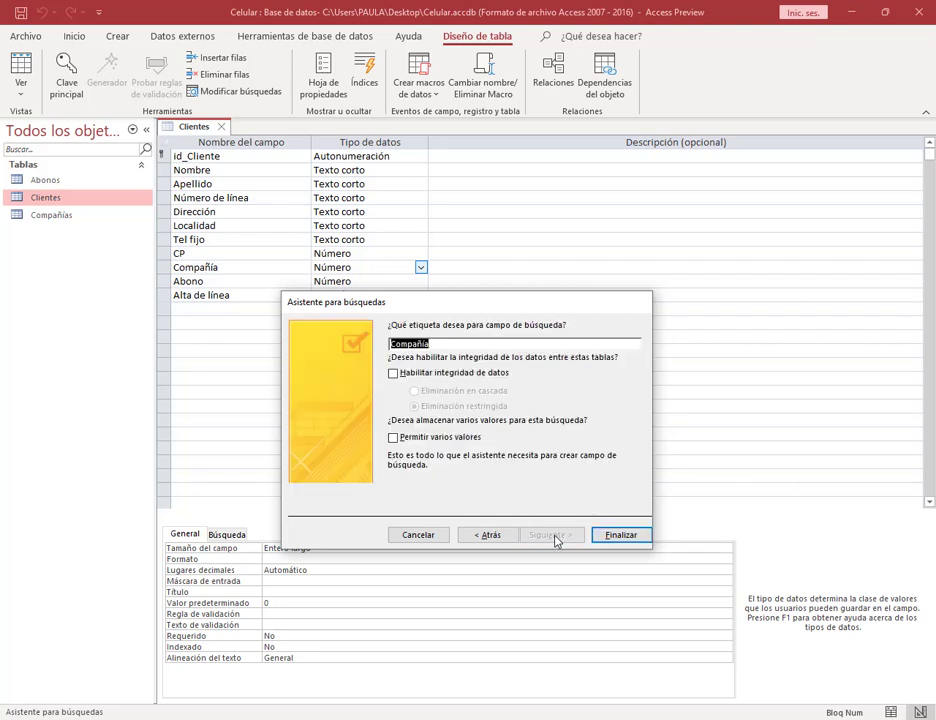
pyautogui.click(612, 537)
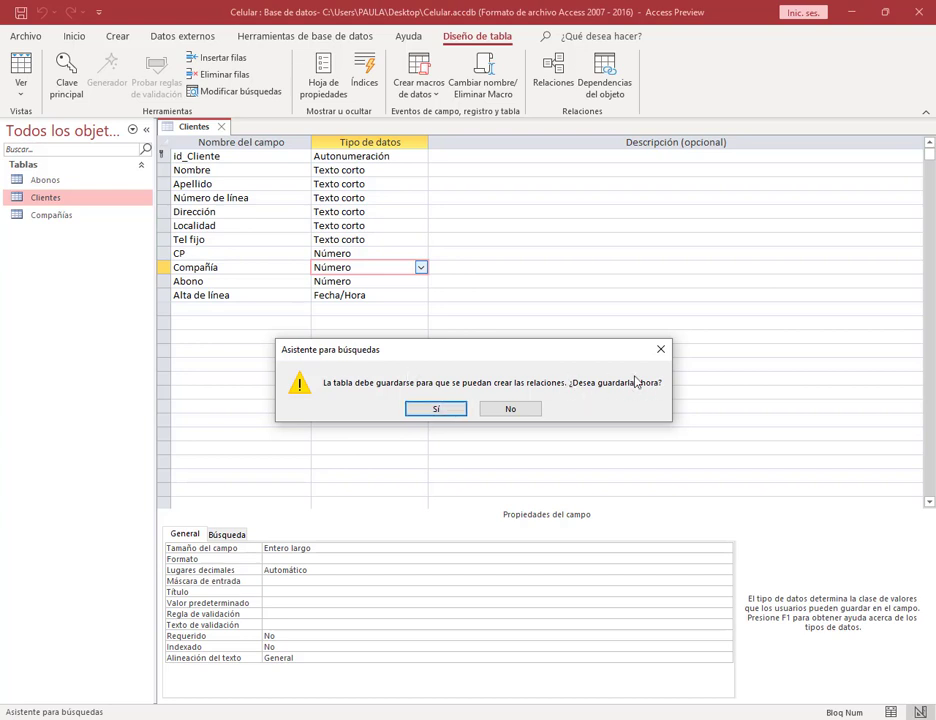
pyautogui.click(446, 407)
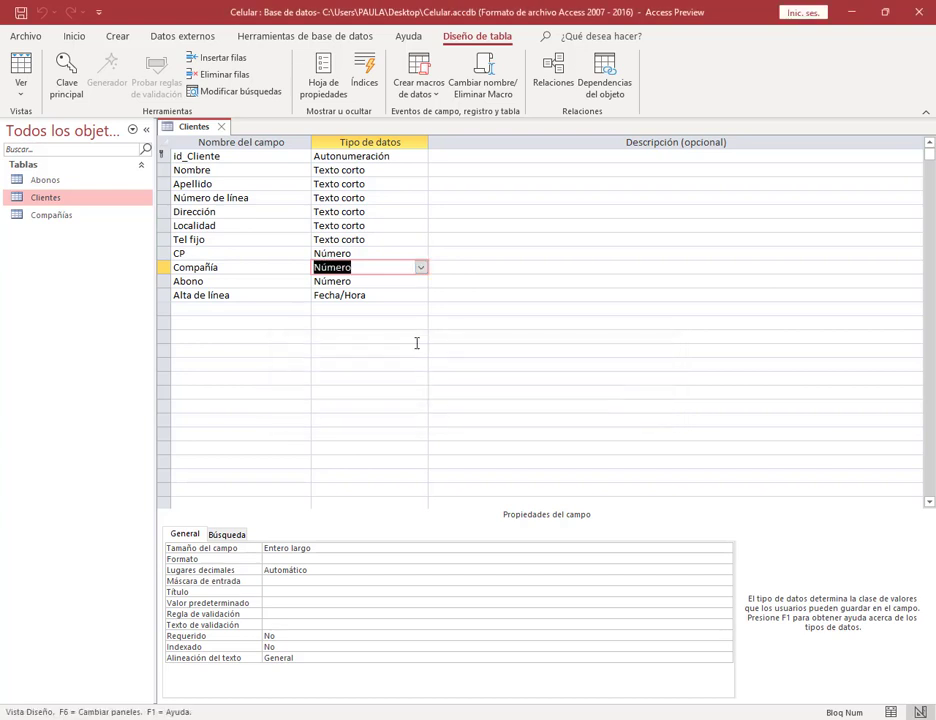
# Start the lookup wizard for the Abono field and take its values from the Abonos table.
pyautogui.click(397, 283)
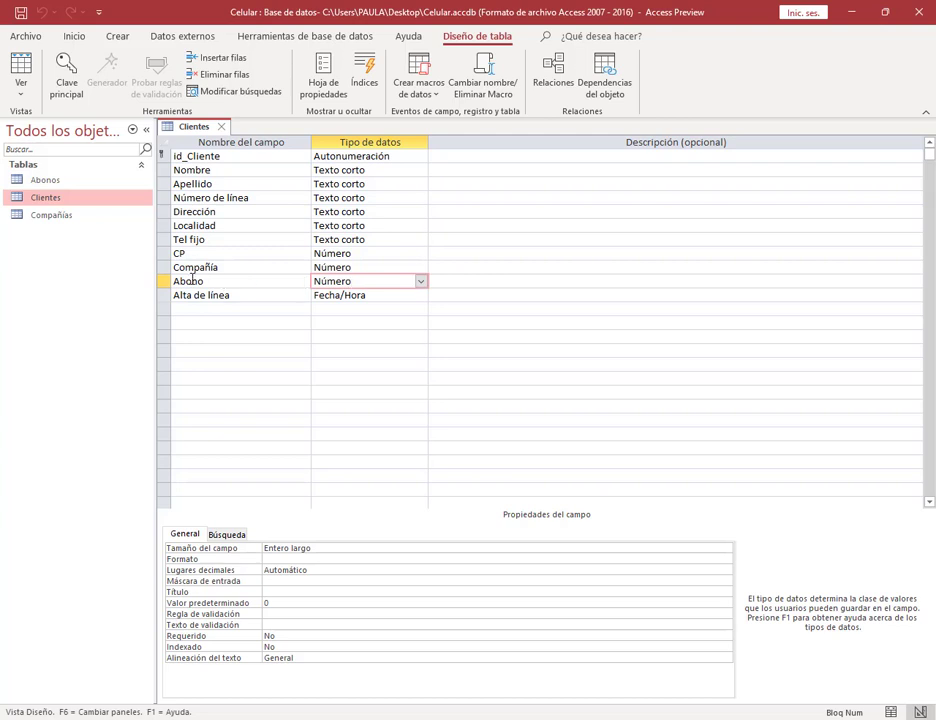
pyautogui.click(421, 283)
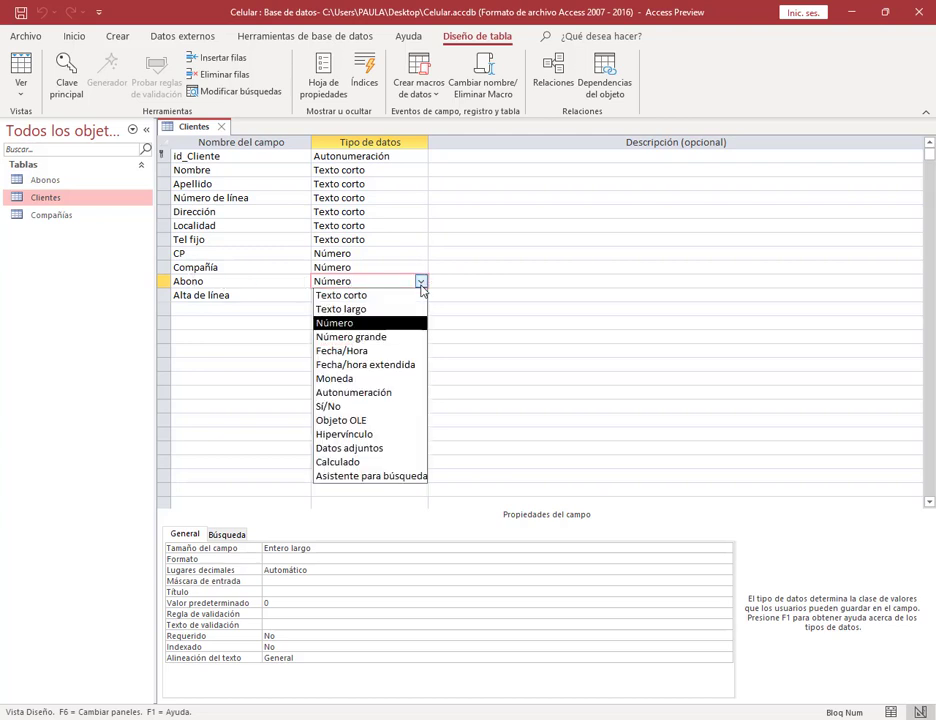
pyautogui.click(401, 478)
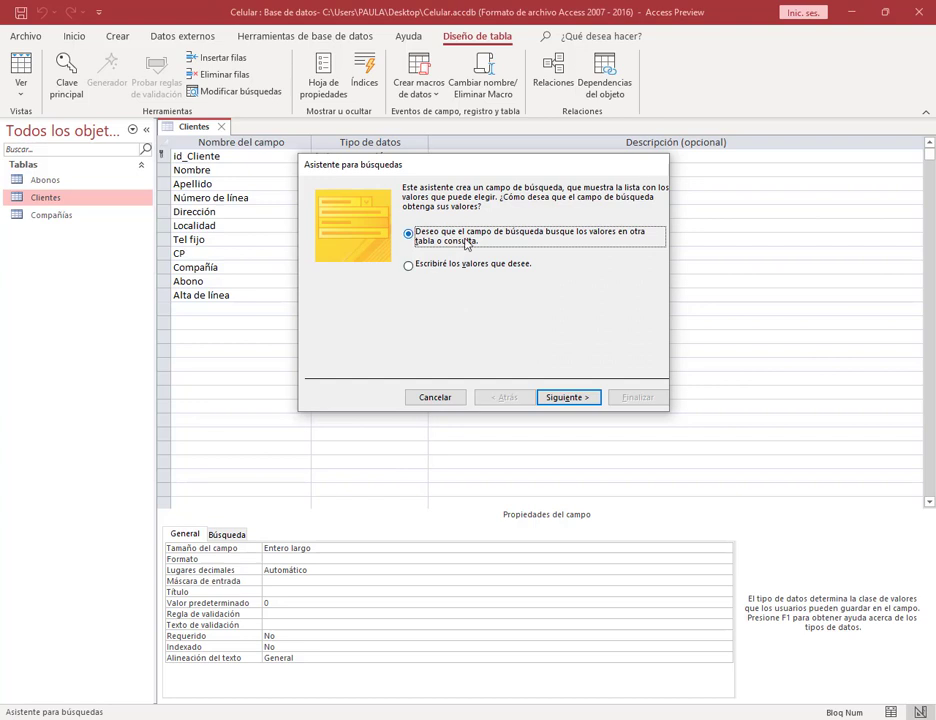
pyautogui.click(570, 399)
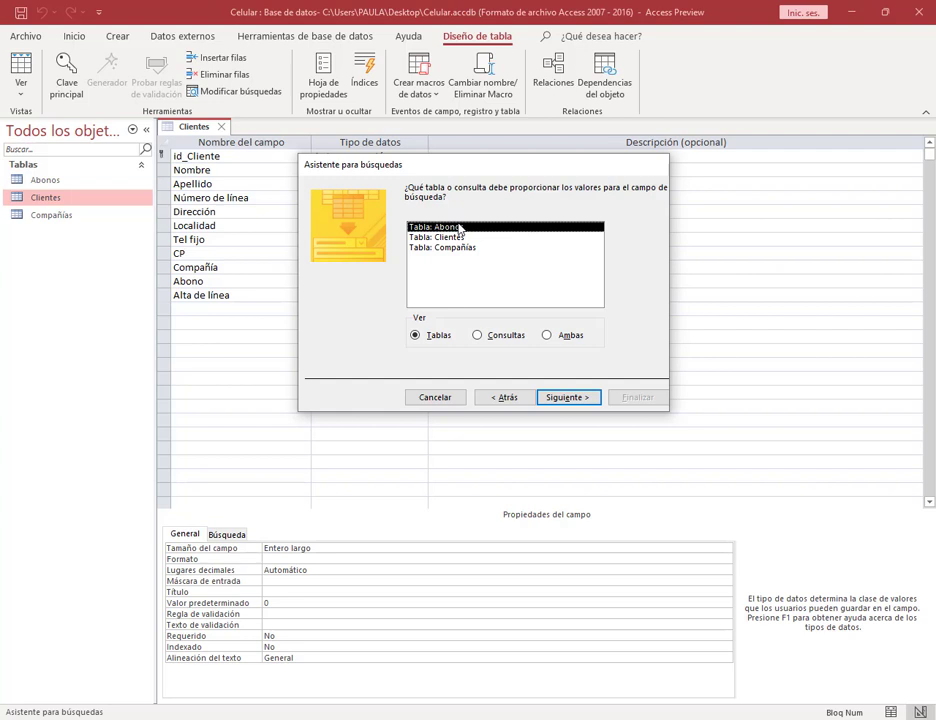
pyautogui.click(556, 397)
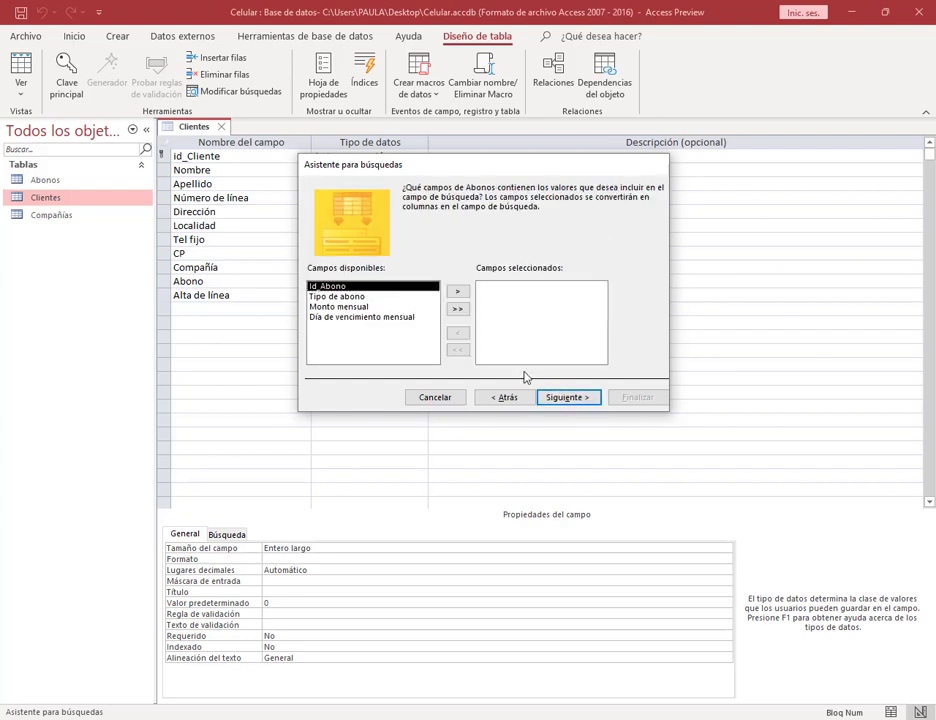
# Include Id_Abono and Tipo de abono as the lookup columns, without setting a sort order.
pyautogui.click(455, 293)
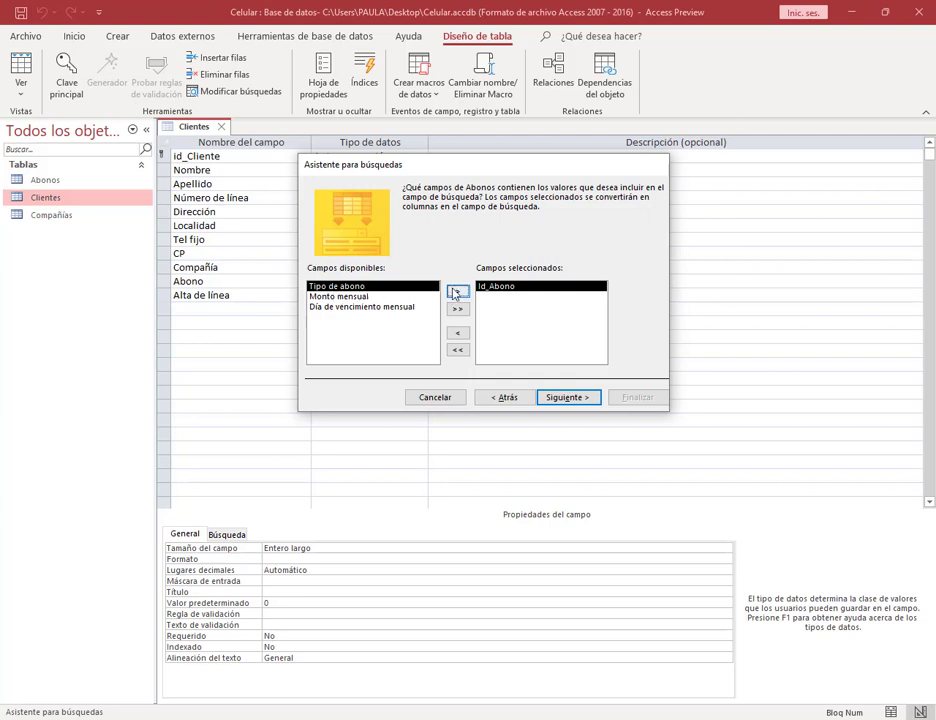
pyautogui.click(455, 293)
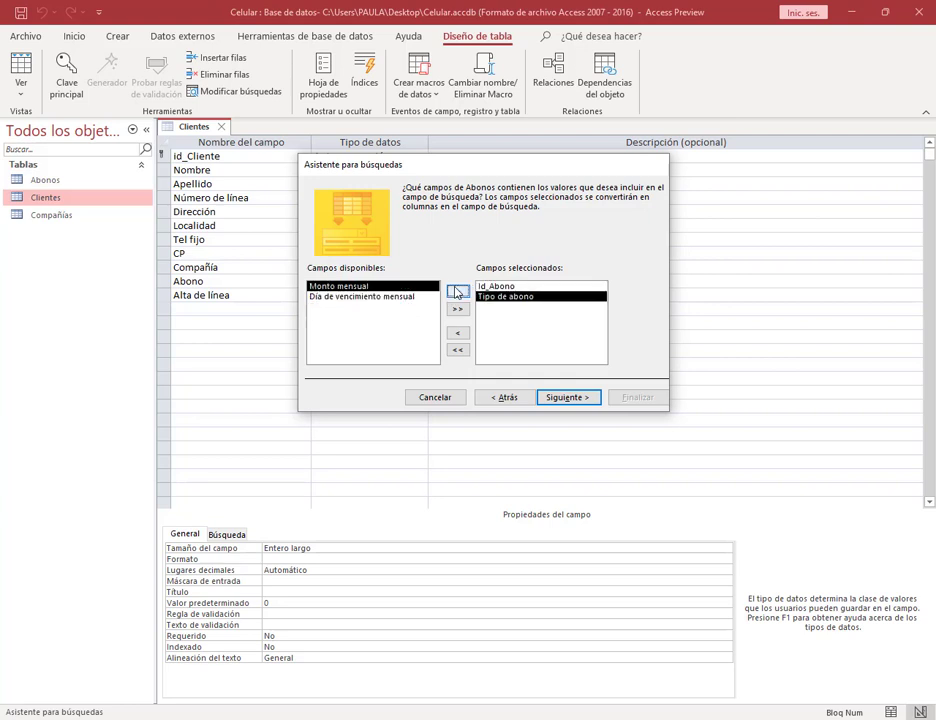
pyautogui.click(567, 398)
pyautogui.click(567, 398)
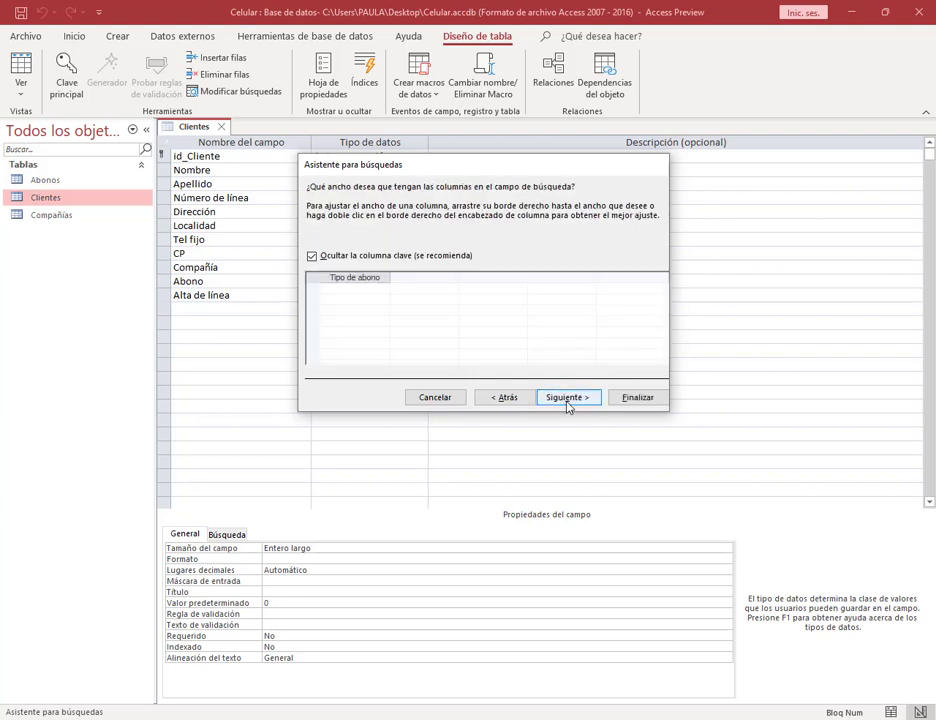
# Show the key column, store Id_Abono, and finish the lookup, saving the table to create the relationship and closing Clientes.
pyautogui.click(316, 258)
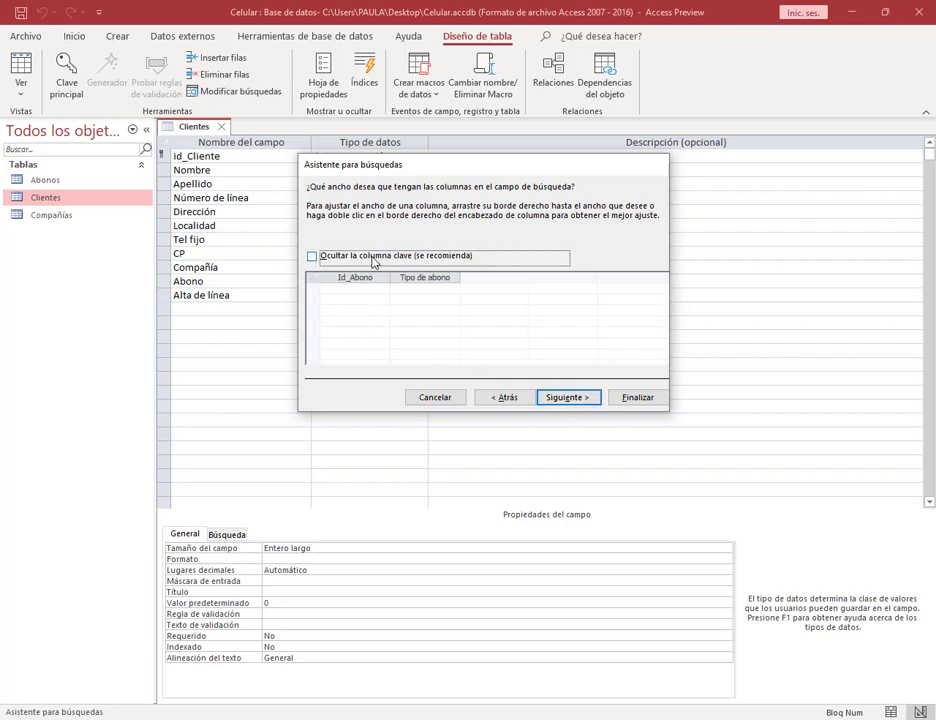
pyautogui.click(566, 398)
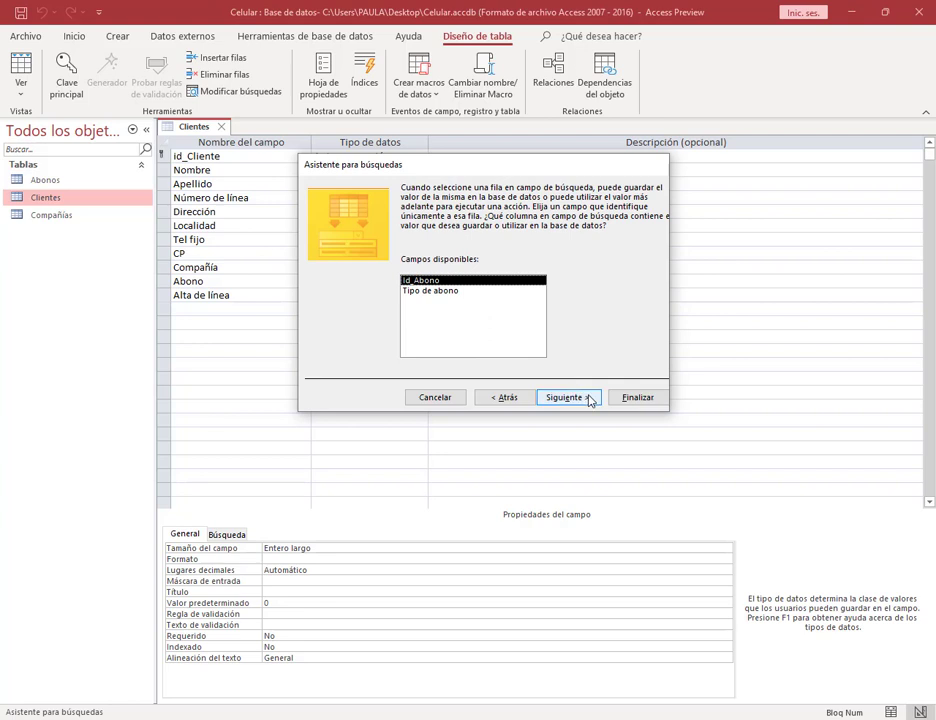
pyautogui.click(590, 399)
pyautogui.click(633, 397)
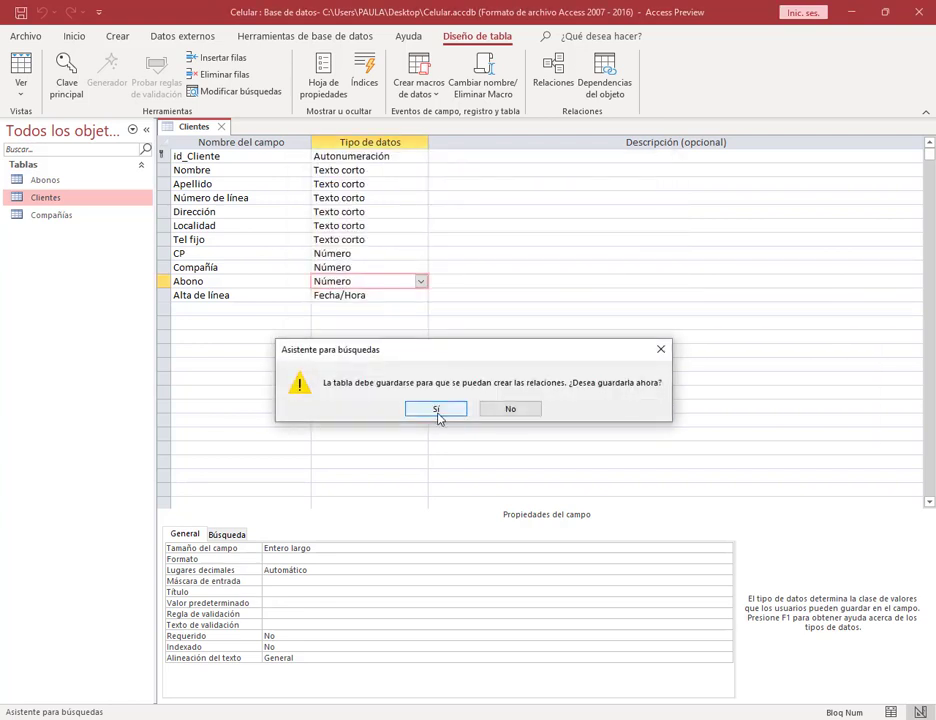
pyautogui.click(439, 410)
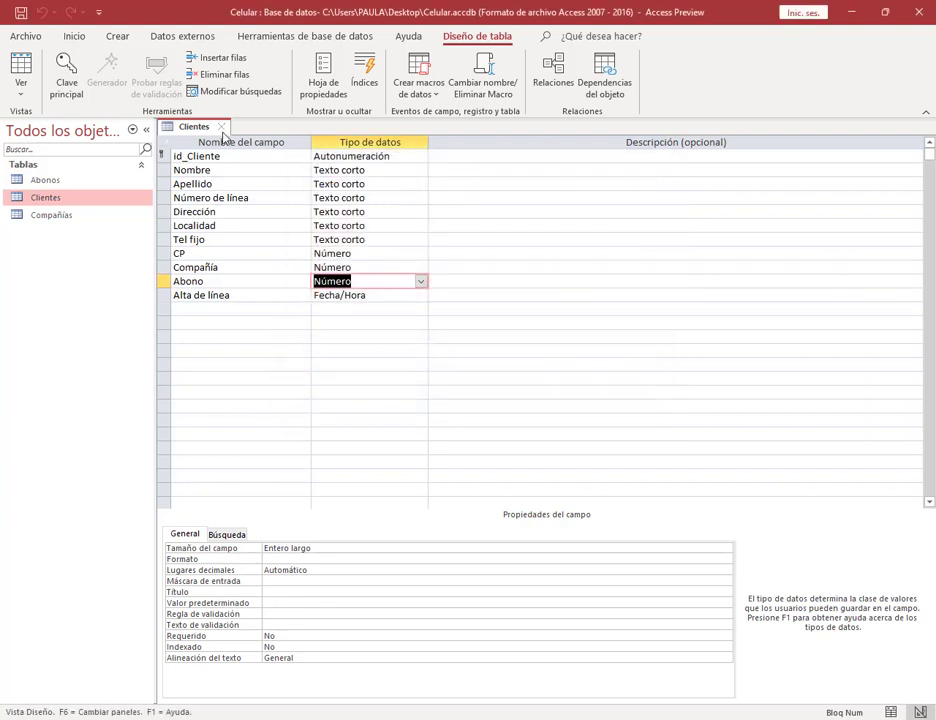
pyautogui.click(225, 130)
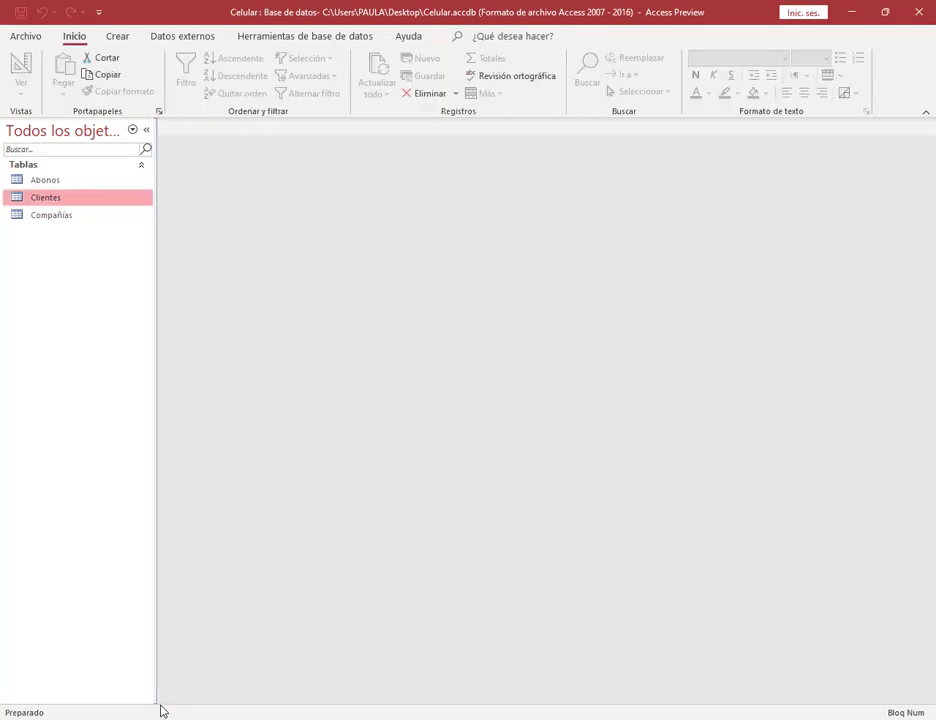
# Open the Abonos table for data entry and add two records with the Tipo de abono values Fijo and Prepago from the exercise PDF.
pyautogui.hotkey('alt', 'Tab')
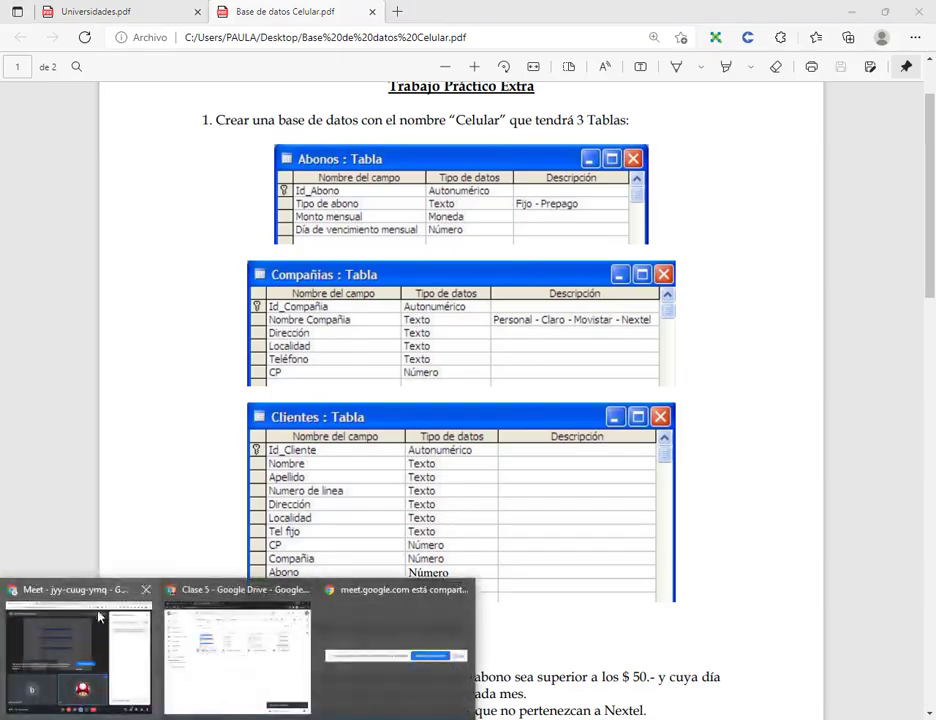
pyautogui.click(100, 620)
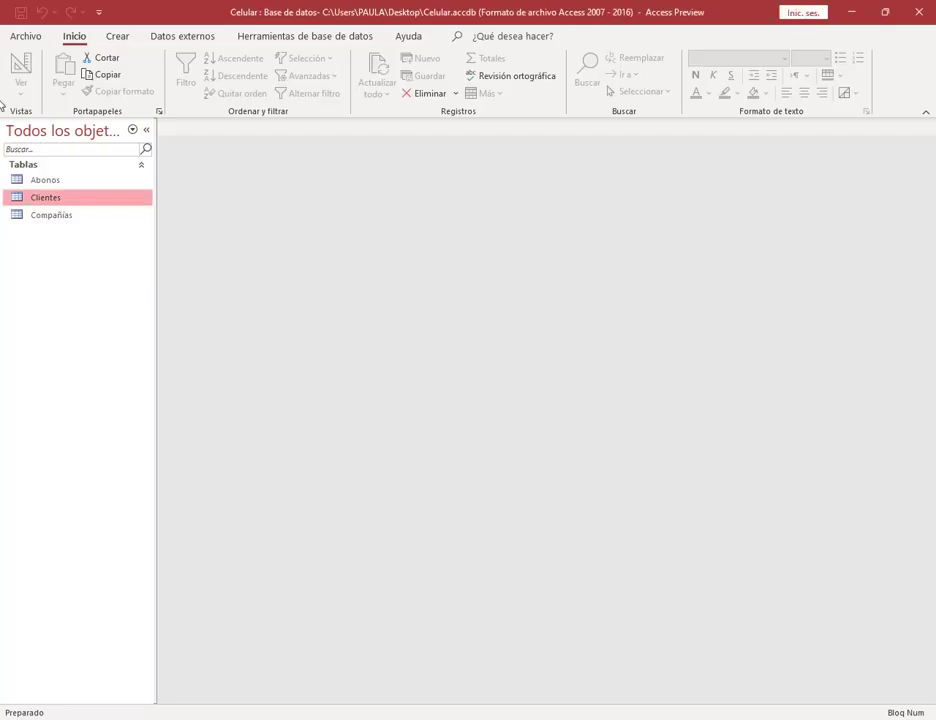
pyautogui.doubleClick(45, 180)
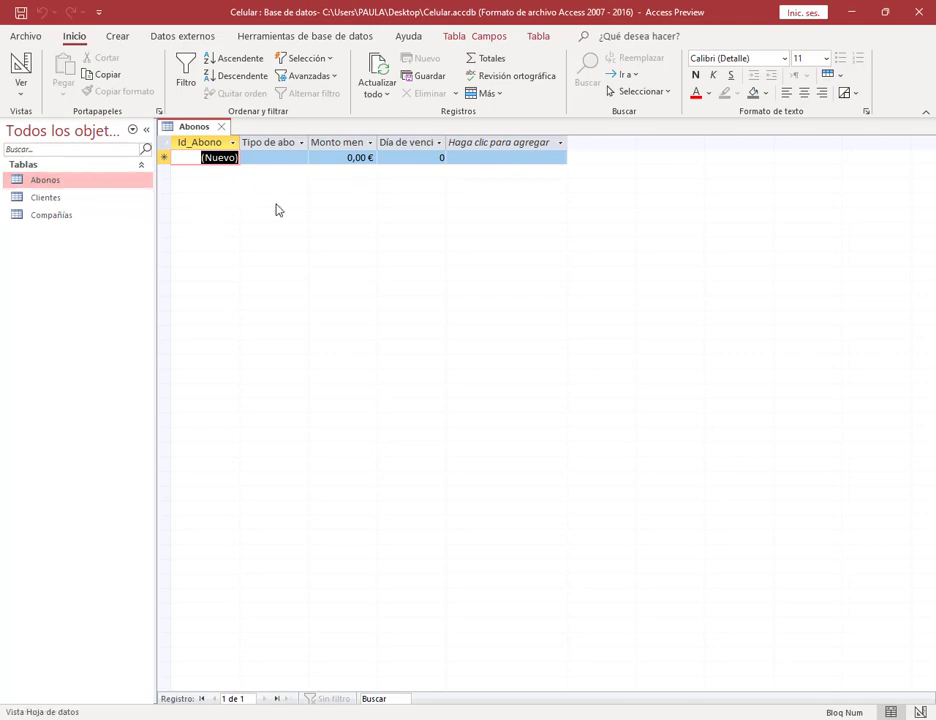
pyautogui.click(274, 157)
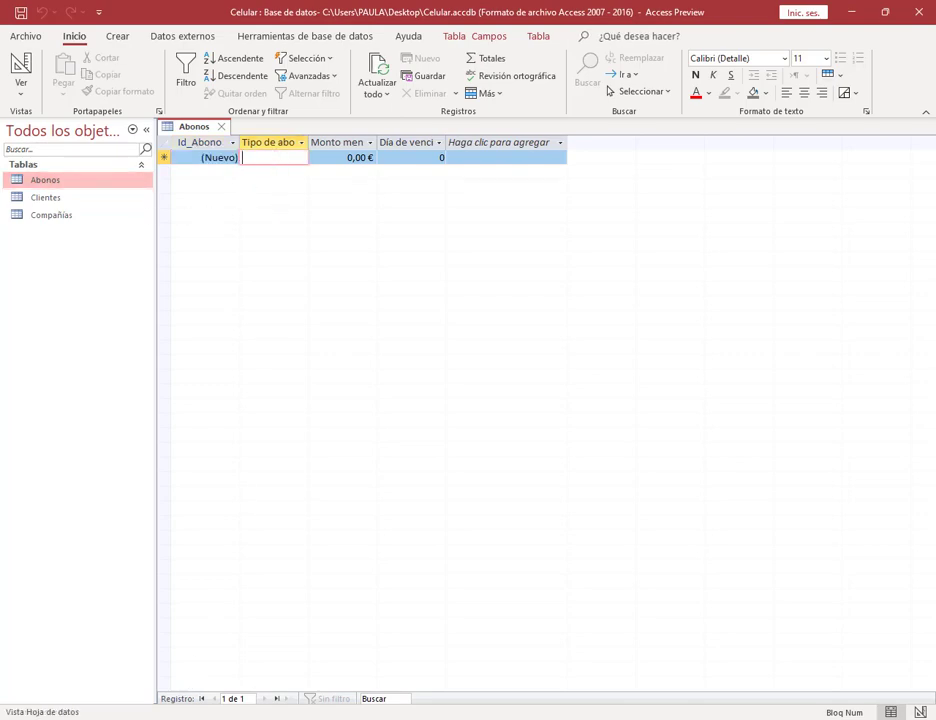
pyautogui.hotkey('alt', 'Tab')
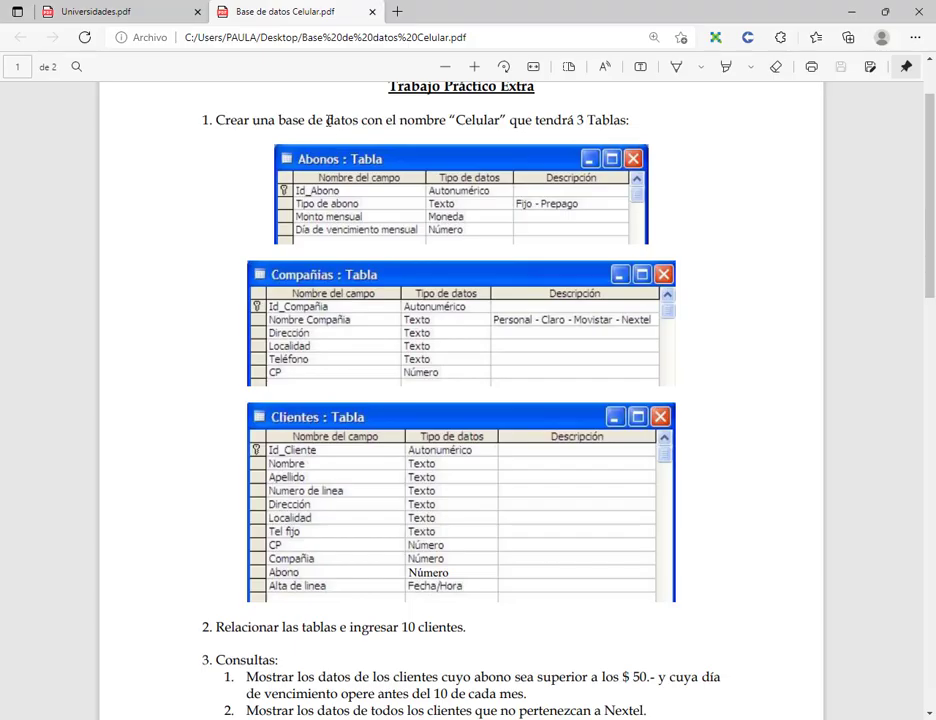
pyautogui.click(855, 9)
pyautogui.write('Fijo')
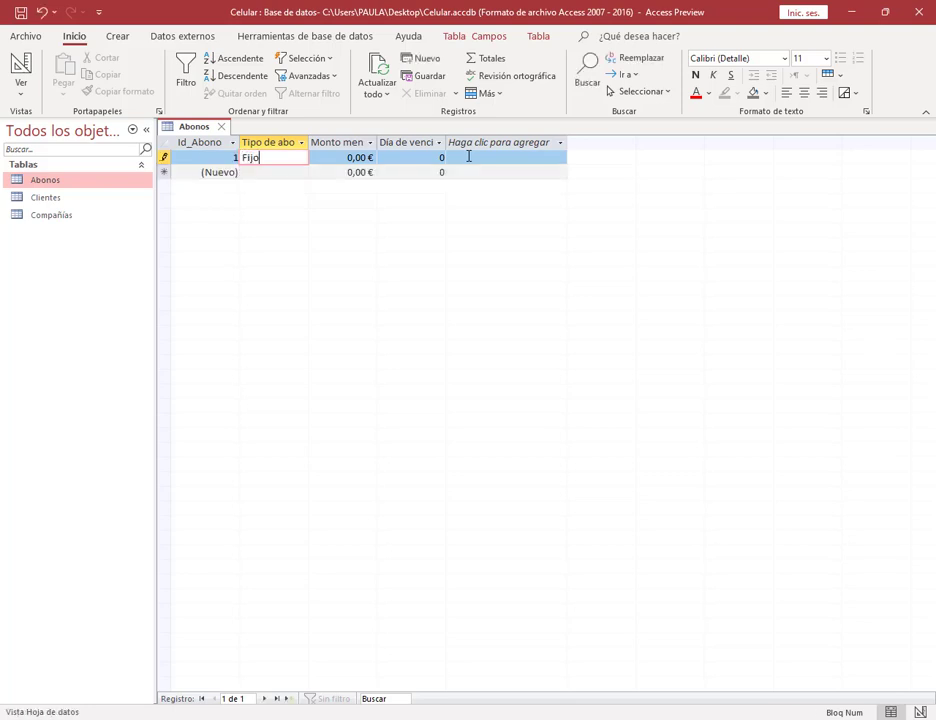
pyautogui.press('Down')
pyautogui.write('P')
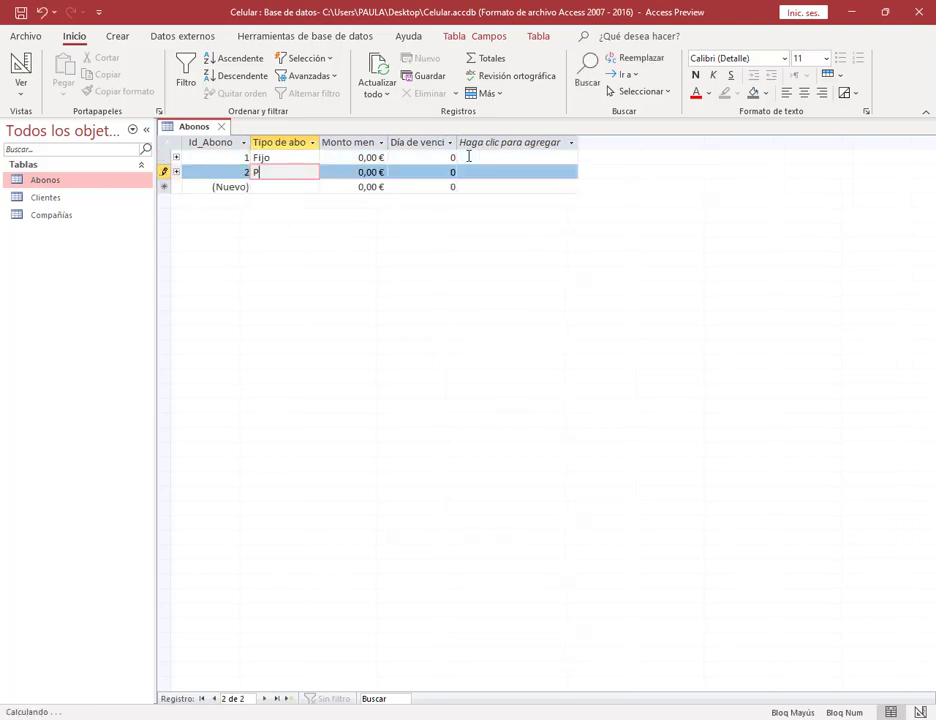
pyautogui.write('repago')
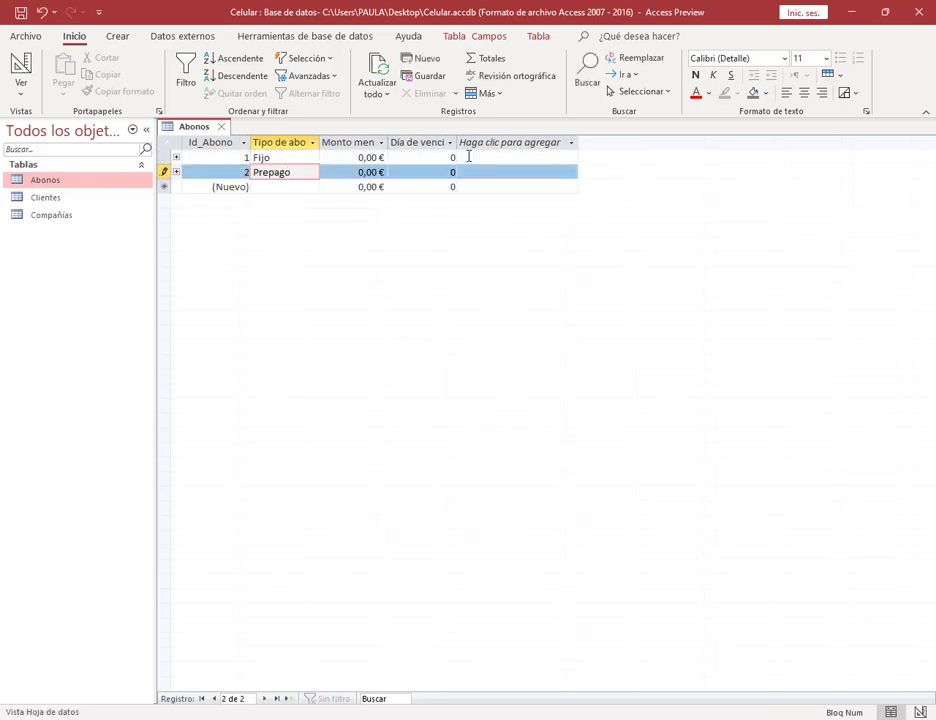
# Set the Monto mensual to 1300 for the Fijo record and 1500 for the Prepago record.
pyautogui.click(368, 157)
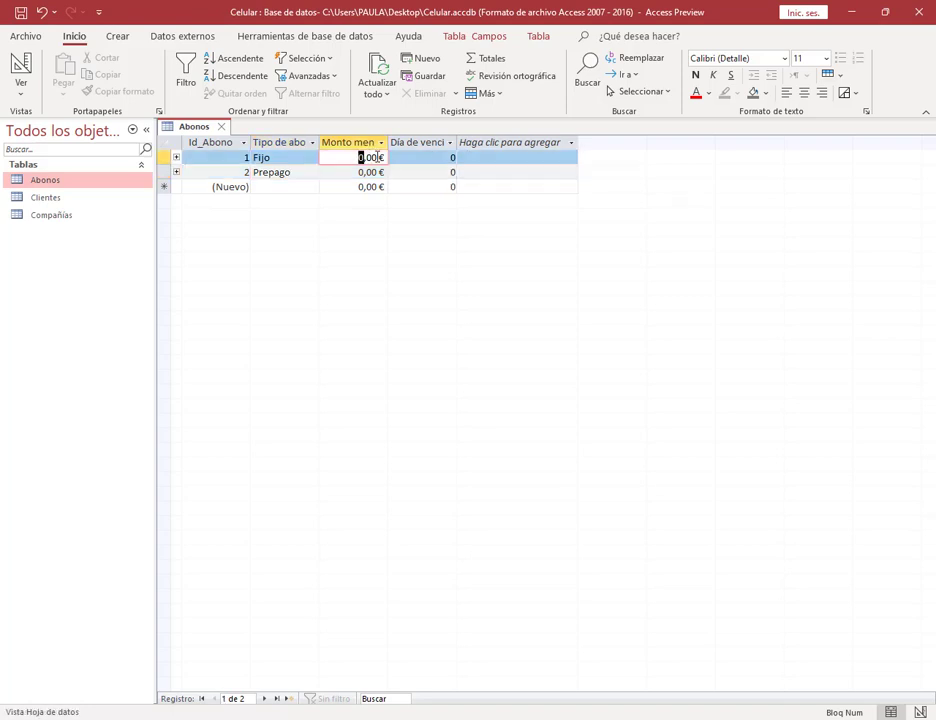
pyautogui.doubleClick(368, 157)
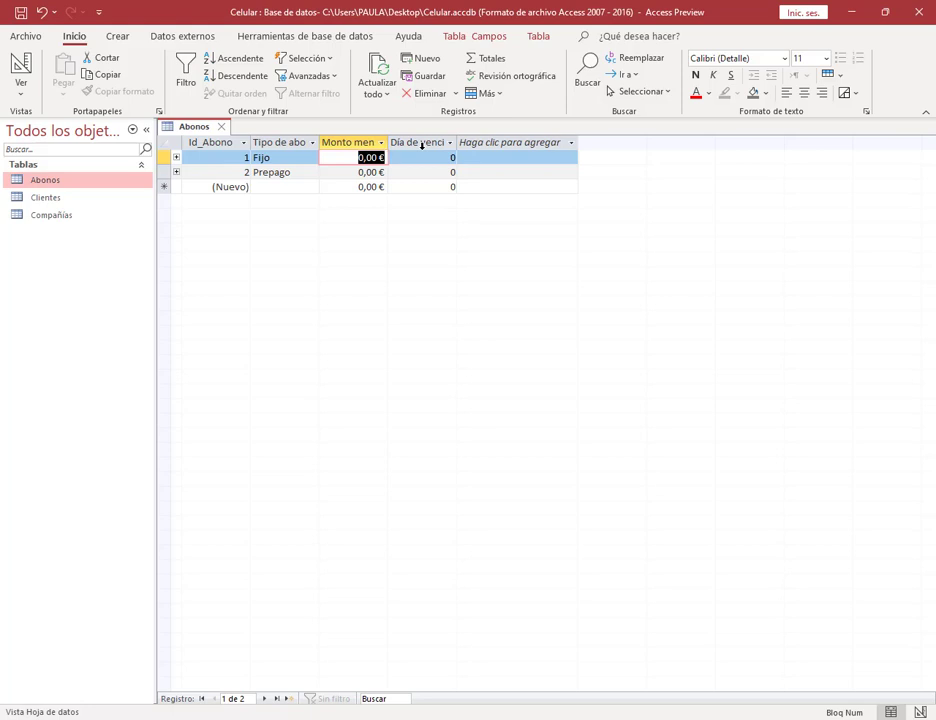
pyautogui.write('1300')
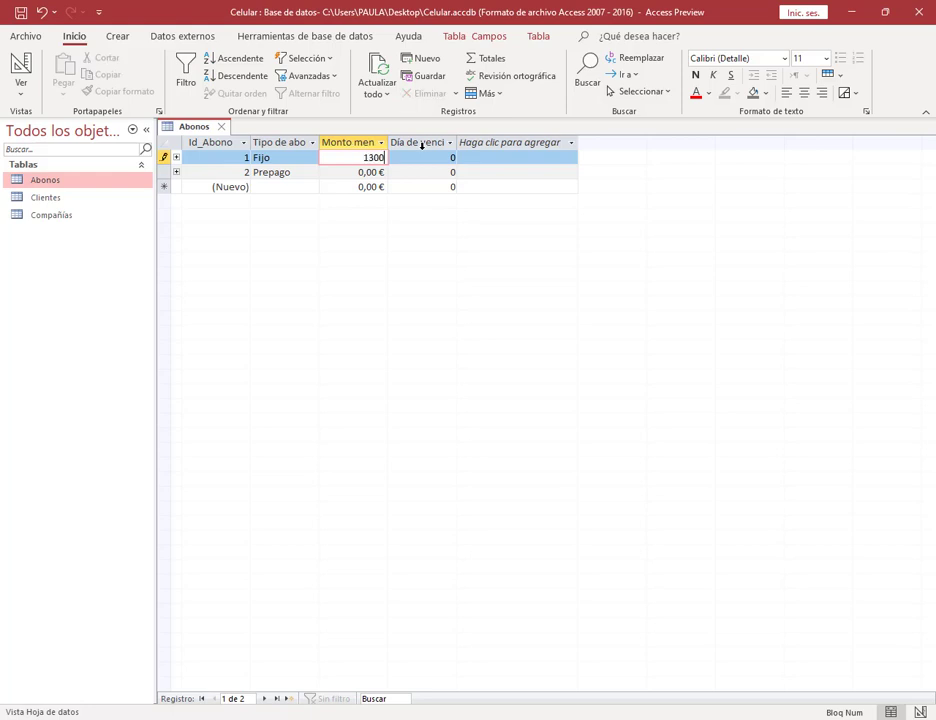
pyautogui.press('Down')
pyautogui.write('15')
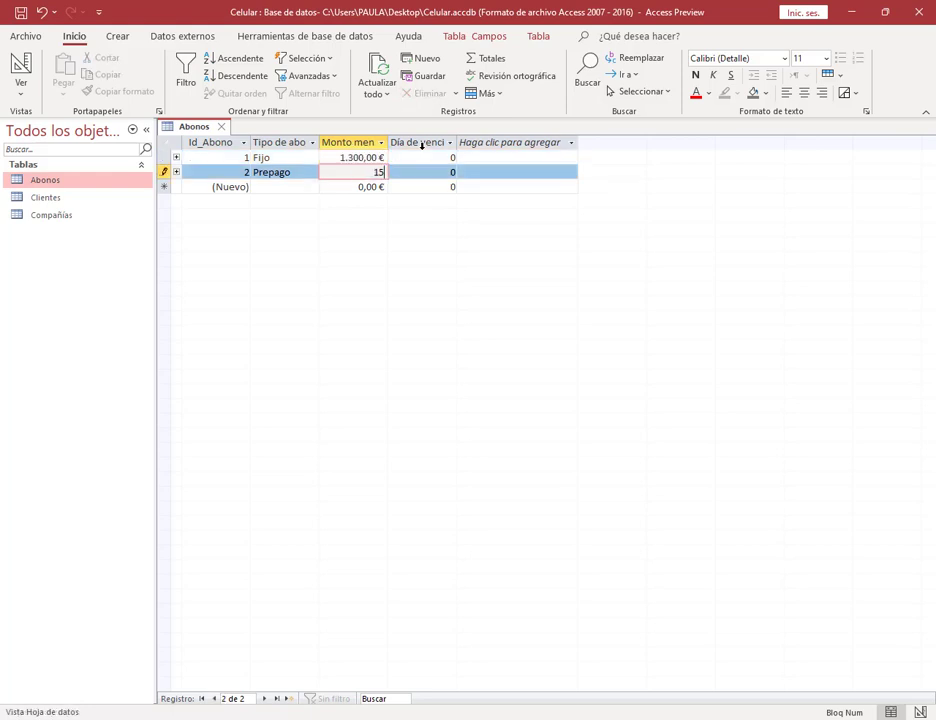
# Widen the Día de vencimiento mensual column to fit its full heading.
pyautogui.click(422, 148)
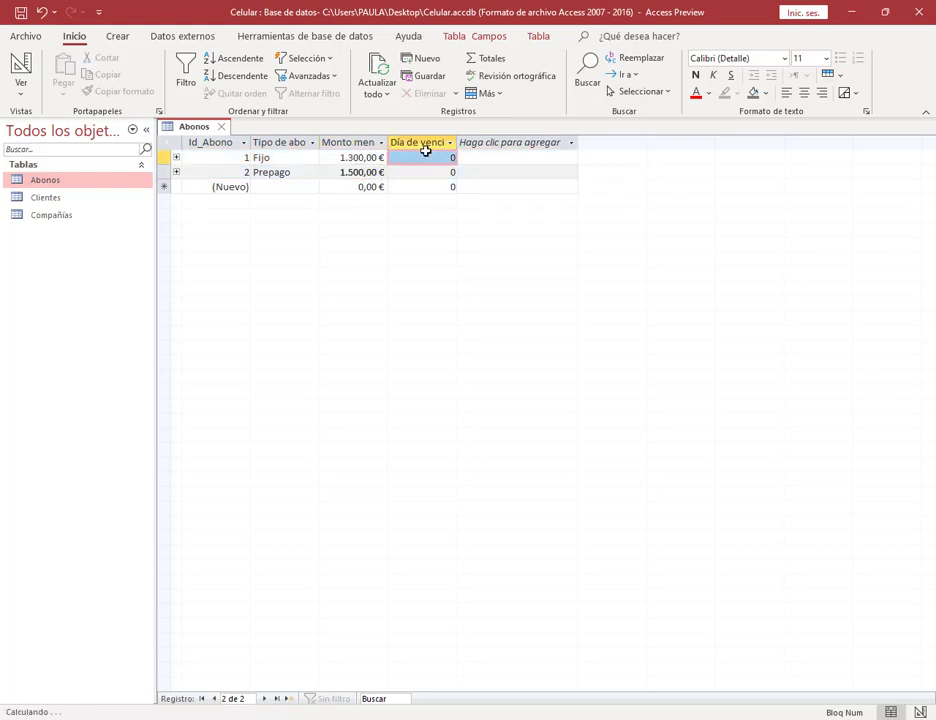
pyautogui.doubleClick(456, 142)
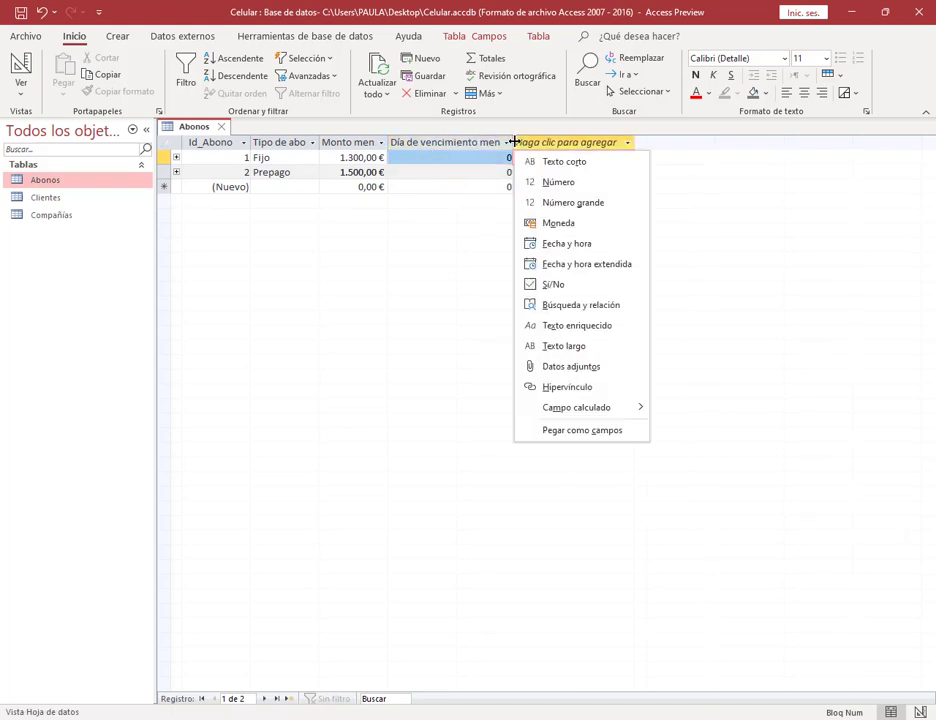
pyautogui.click(493, 156)
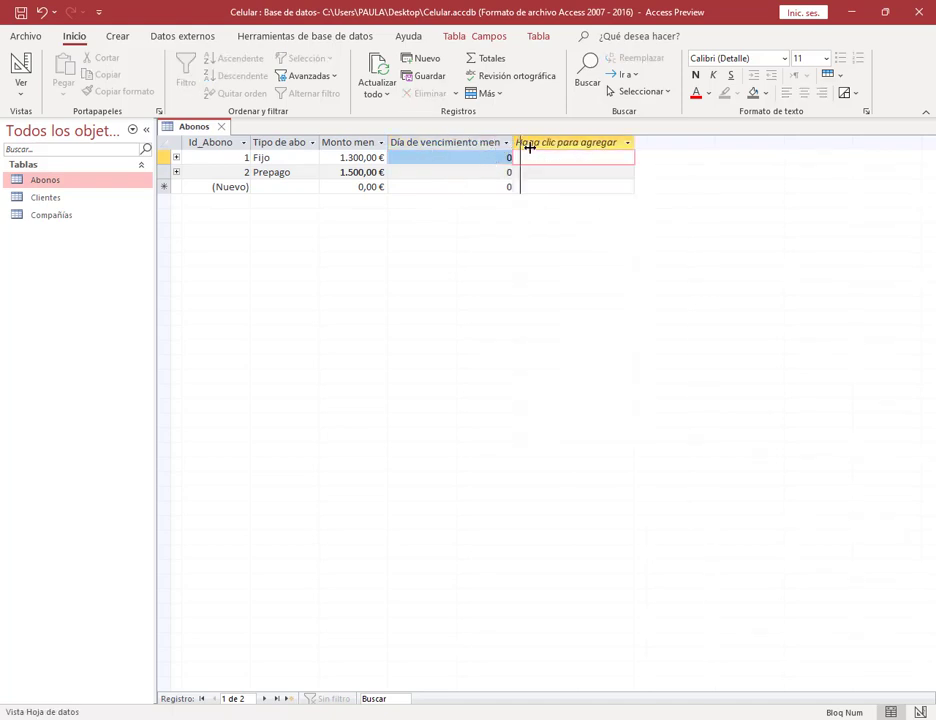
pyautogui.doubleClick(513, 146)
# Set the Día de vencimiento mensual to 5 for the Fijo record and 15 for the Prepago record.
pyautogui.click(551, 157)
pyautogui.click(555, 157)
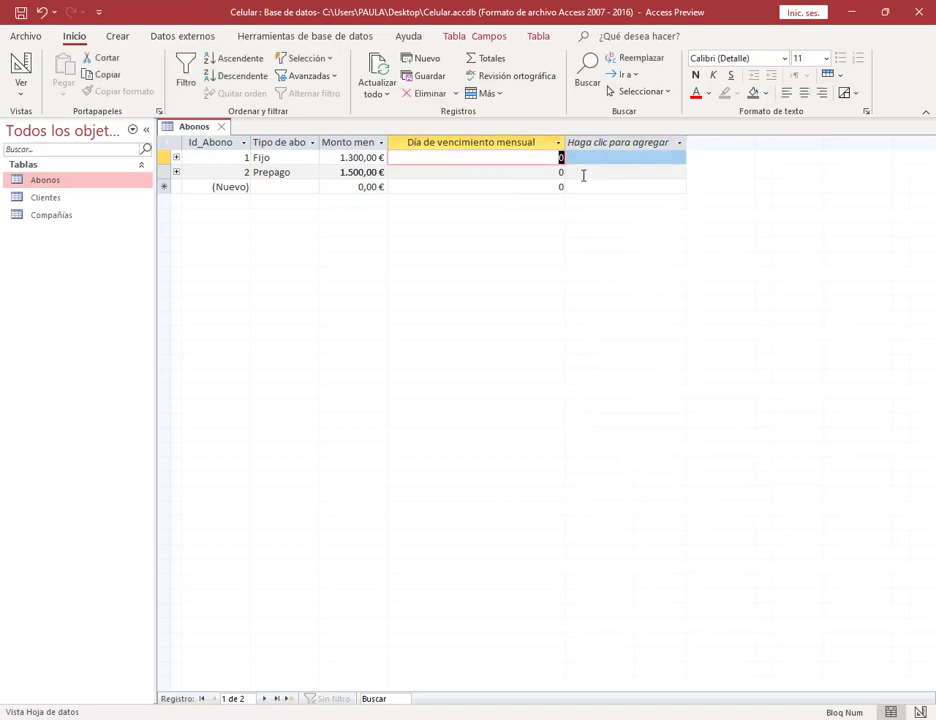
pyautogui.write('5')
pyautogui.click(553, 172)
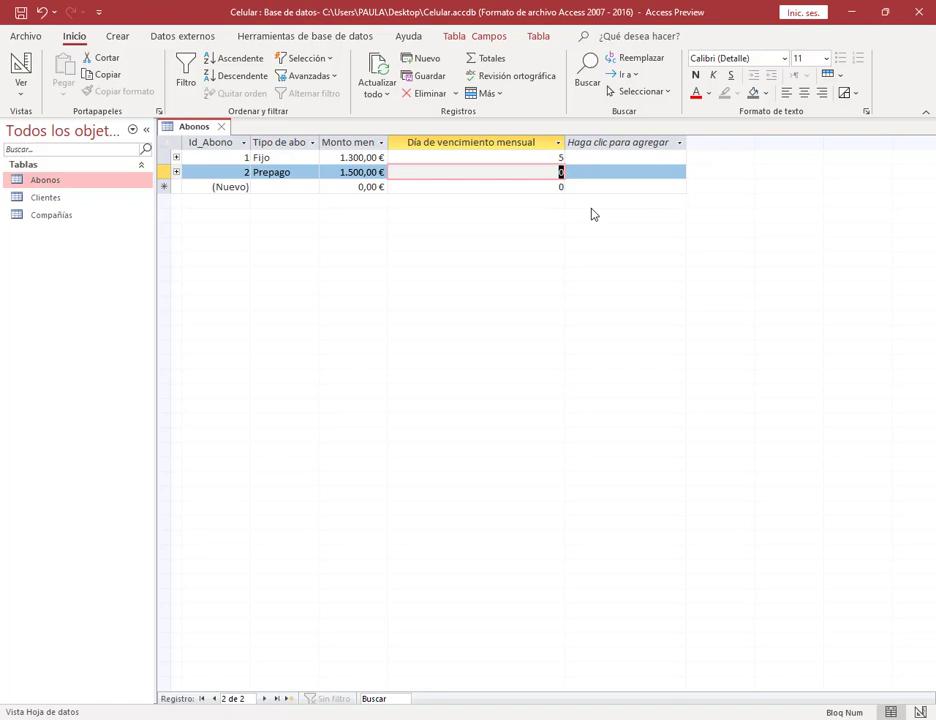
pyautogui.write('15')
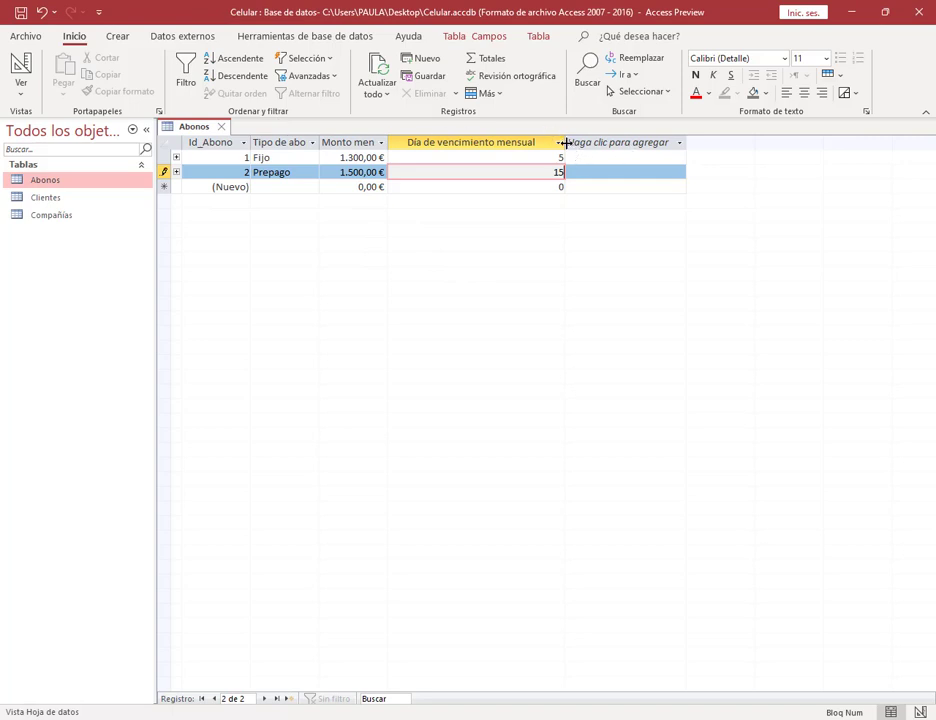
# Slightly narrow the Día de vencimiento mensual column, widen Monto mensual to fit its heading, and close the Abonos table, saving the layout.
pyautogui.moveTo(565, 142); pyautogui.dragTo(555, 142)
pyautogui.moveTo(388, 142); pyautogui.dragTo(431, 142)
pyautogui.click(312, 142)
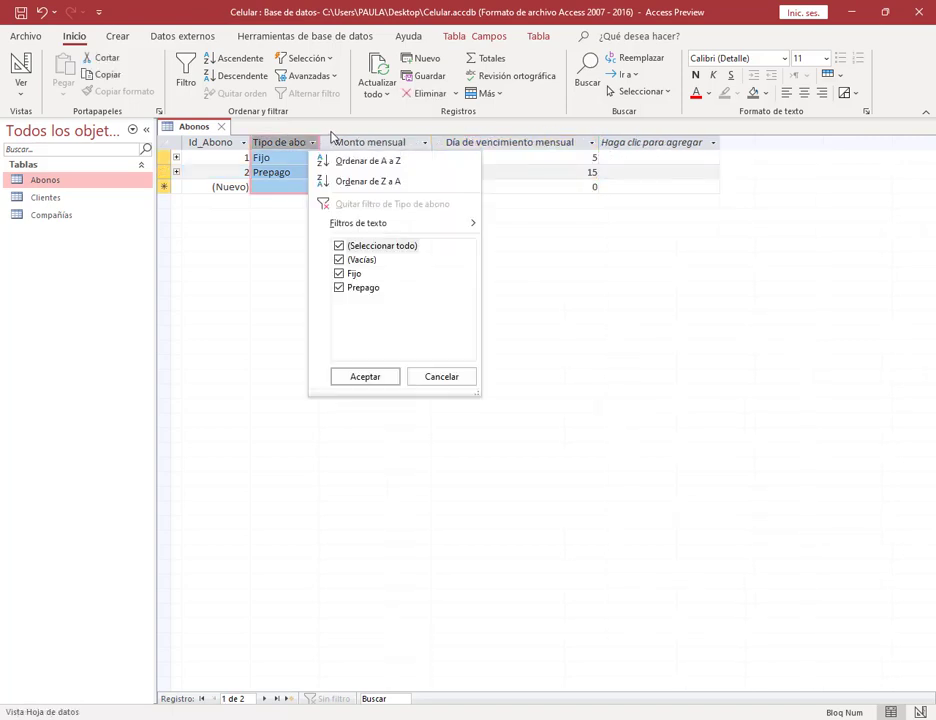
pyautogui.press('Escape')
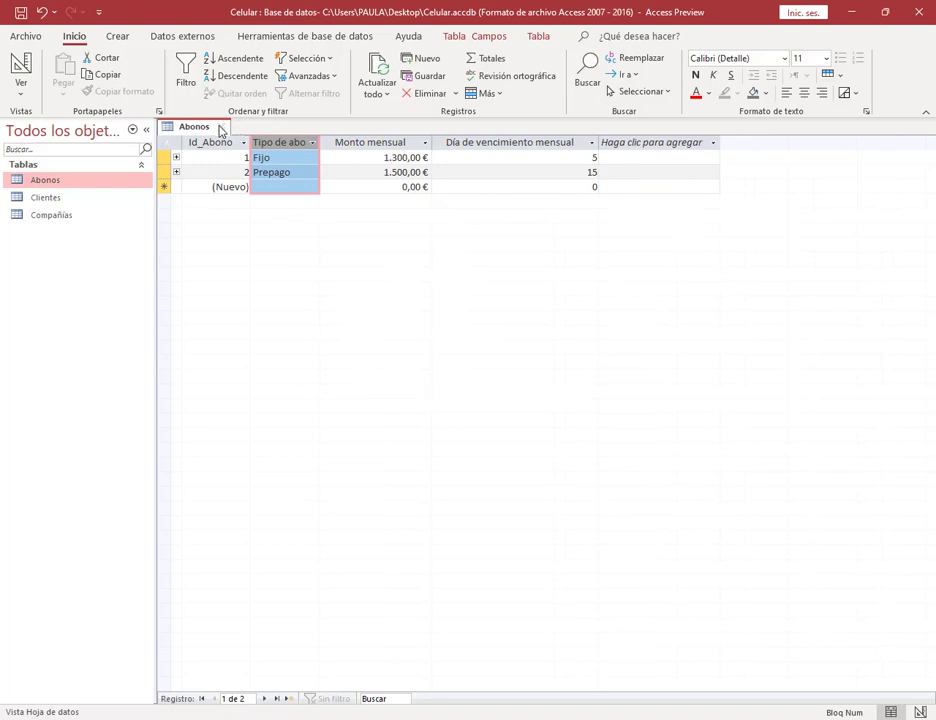
pyautogui.click(221, 127)
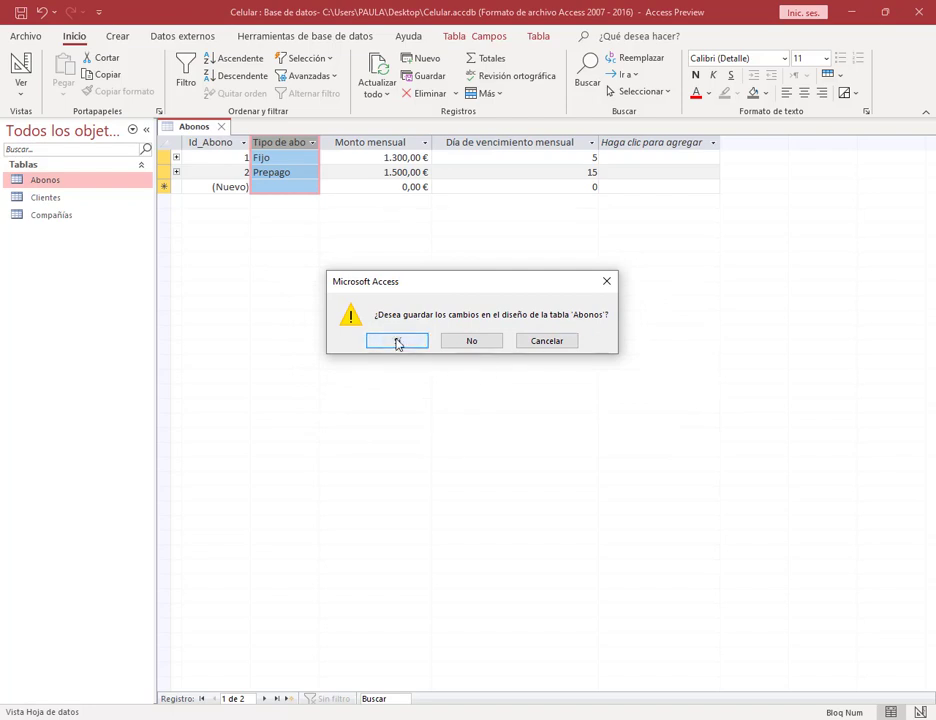
pyautogui.click(397, 340)
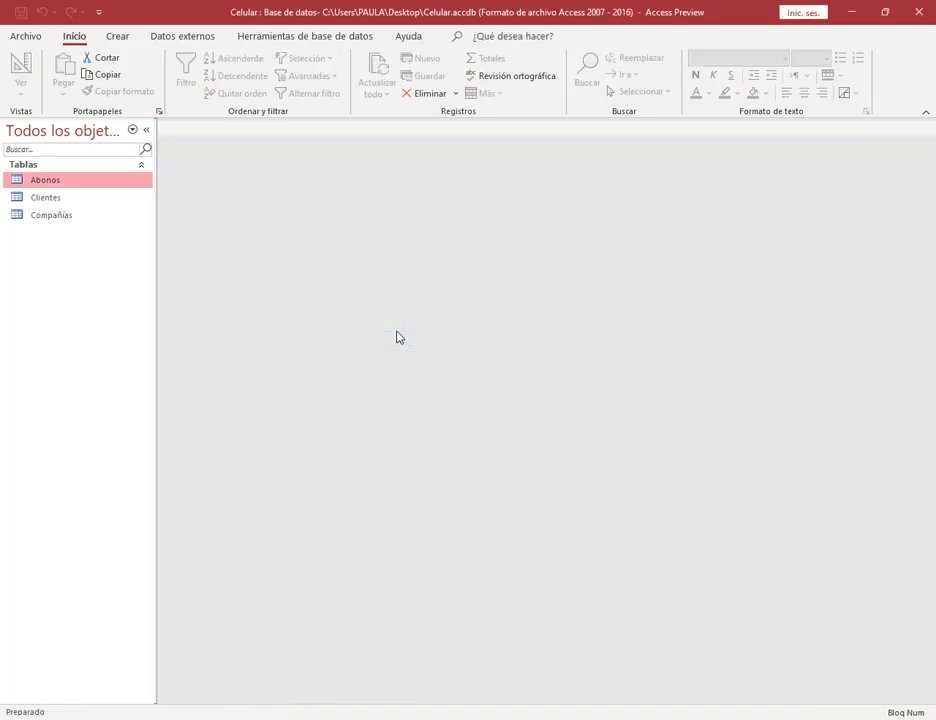
# Open the Compañías table and check the required company names in the exercise PDF.
pyautogui.doubleClick(42, 218)
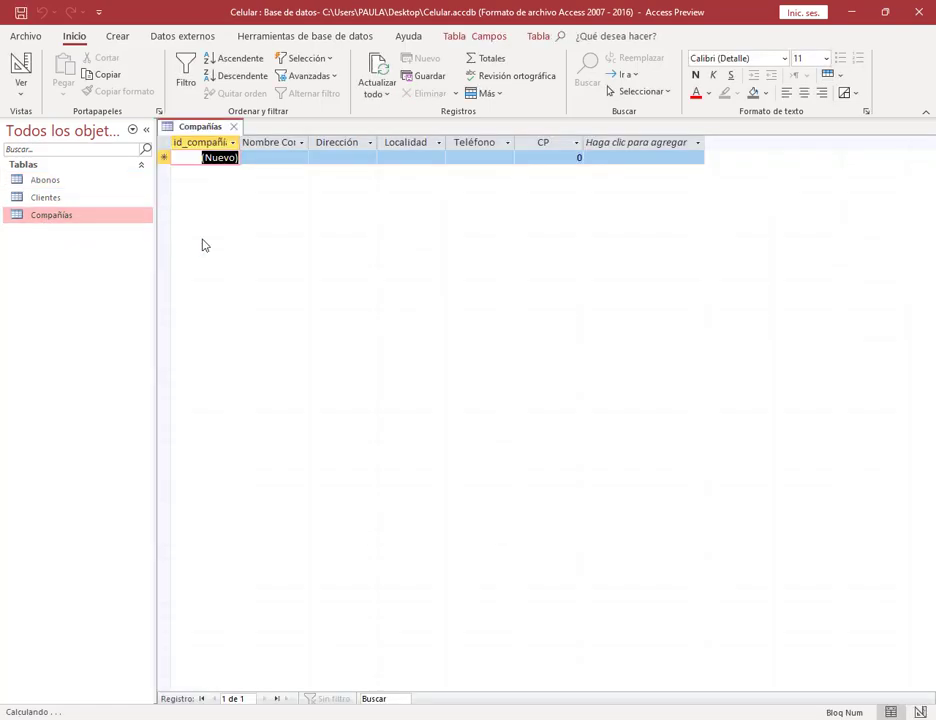
pyautogui.hotkey('alt', 'Tab')
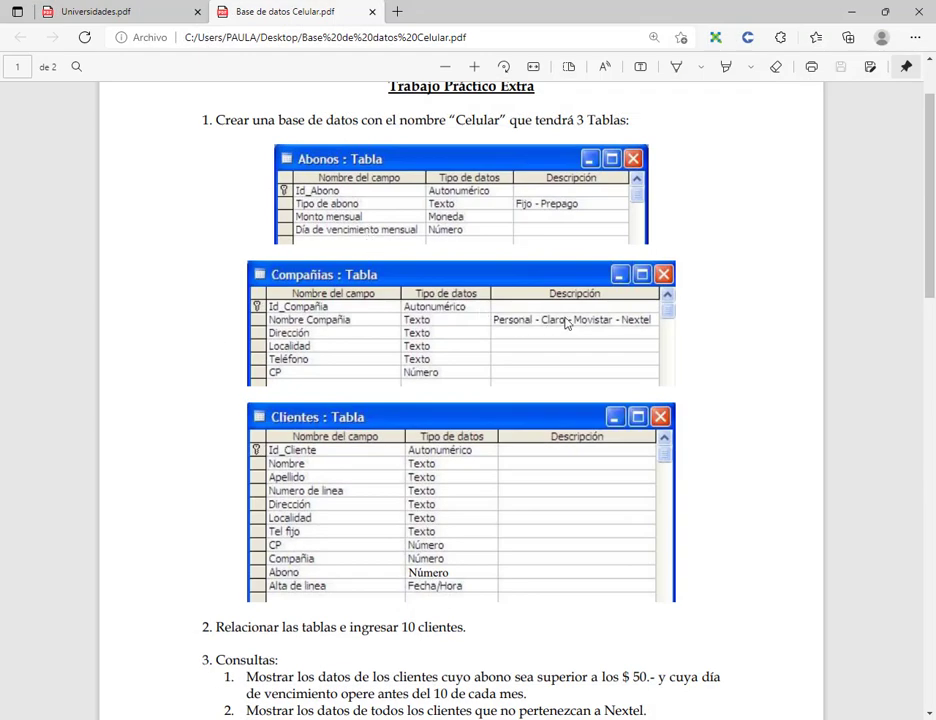
pyautogui.click(852, 11)
# Enter Personal, Movistar, Claro and Nextel as the Nombre Compañía of four new Compañías records.
pyautogui.click(256, 159)
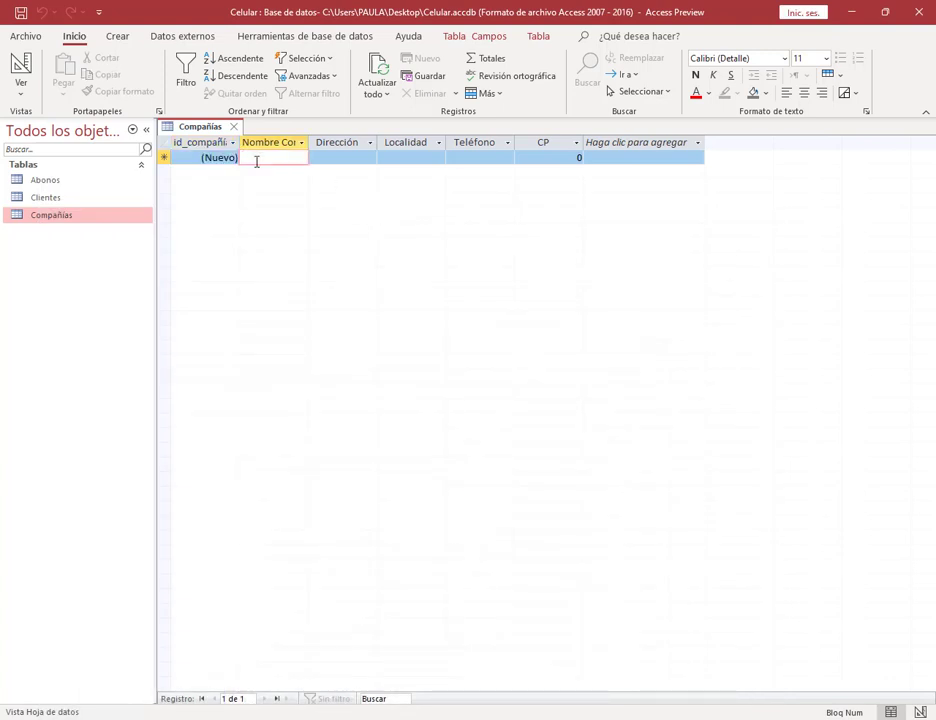
pyautogui.write('Personal')
pyautogui.press('Down')
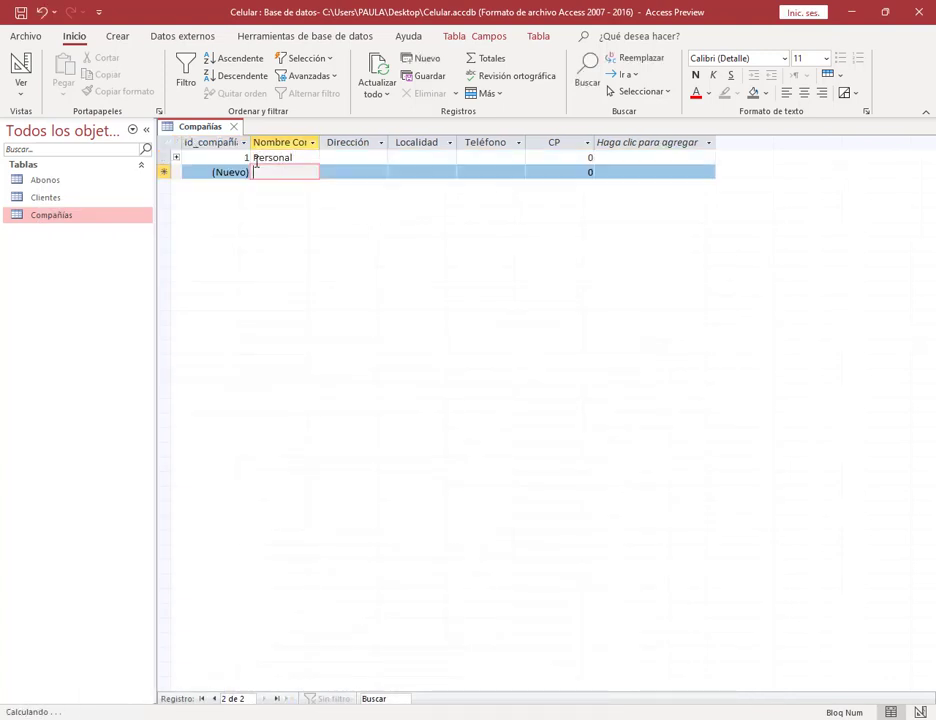
pyautogui.write('Movistar')
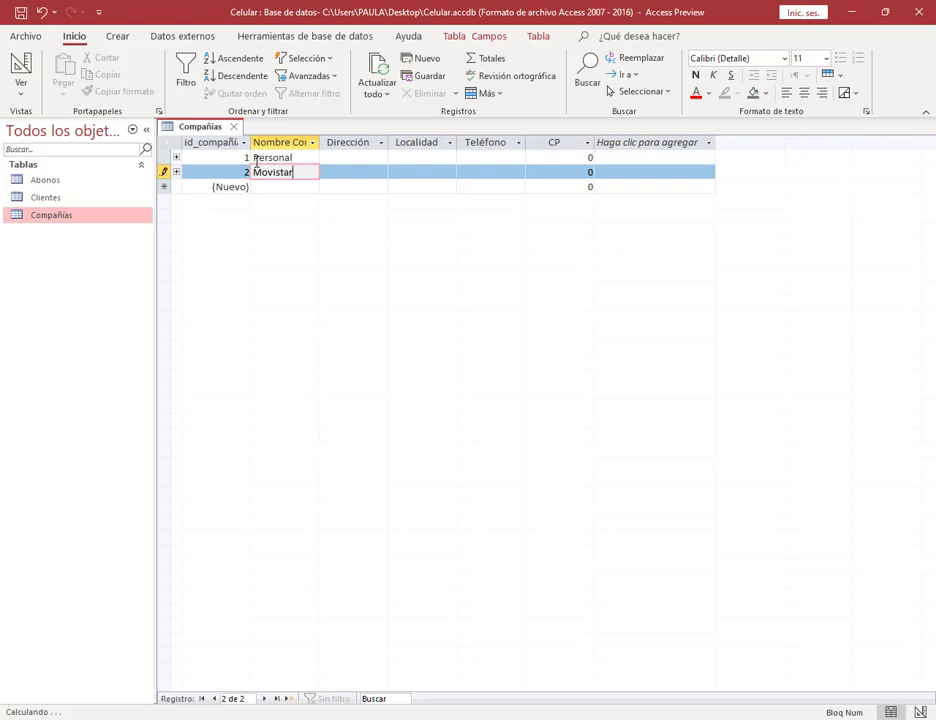
pyautogui.press('Down')
pyautogui.write('Clar')
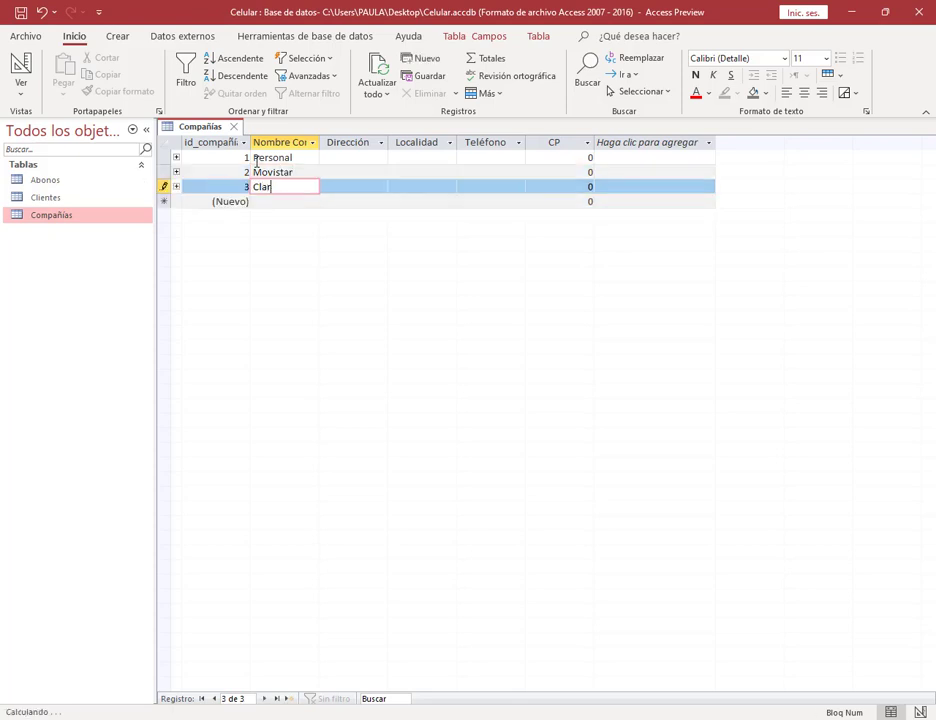
pyautogui.write('o')
pyautogui.press('Down')
pyautogui.write('Ne')
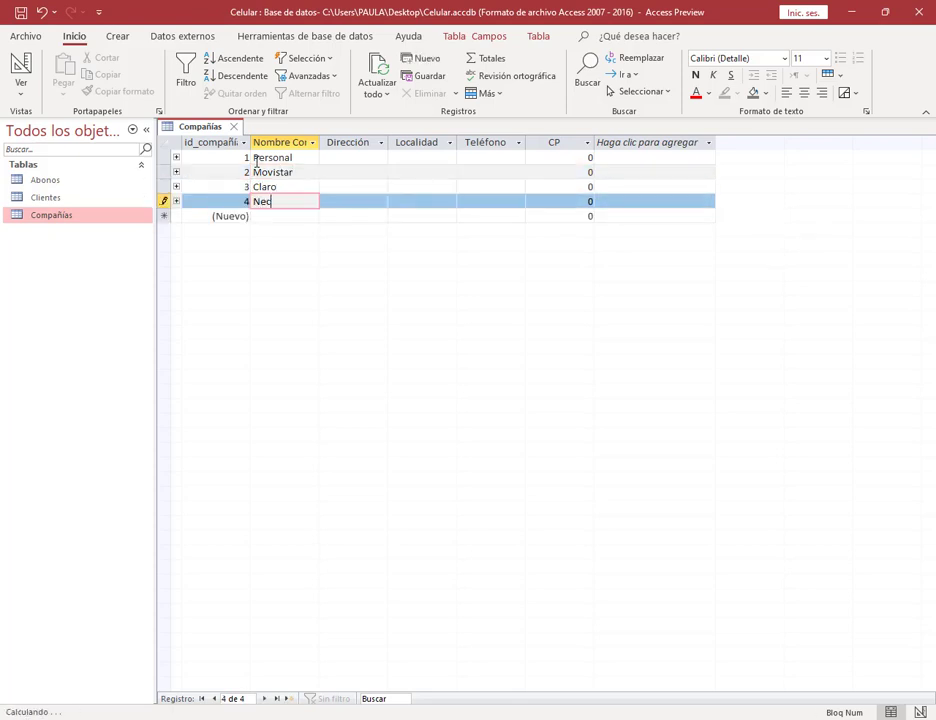
pyautogui.write('xtel')
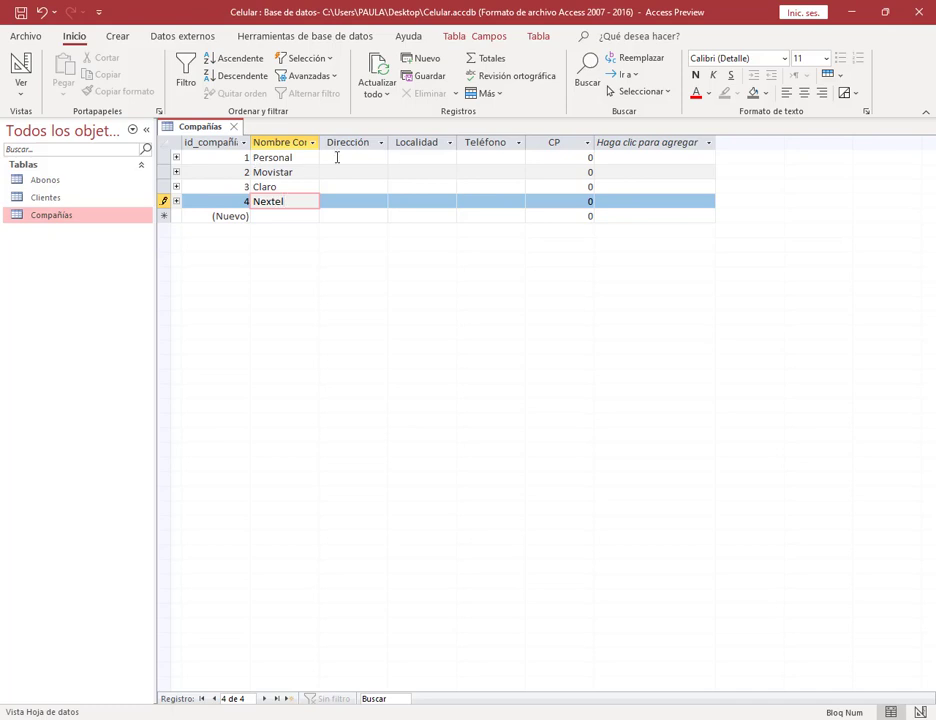
# Widen the Dirección and Teléfono columns of the Compañías table.
pyautogui.click(337, 157)
pyautogui.moveTo(390, 148); pyautogui.dragTo(459, 148)
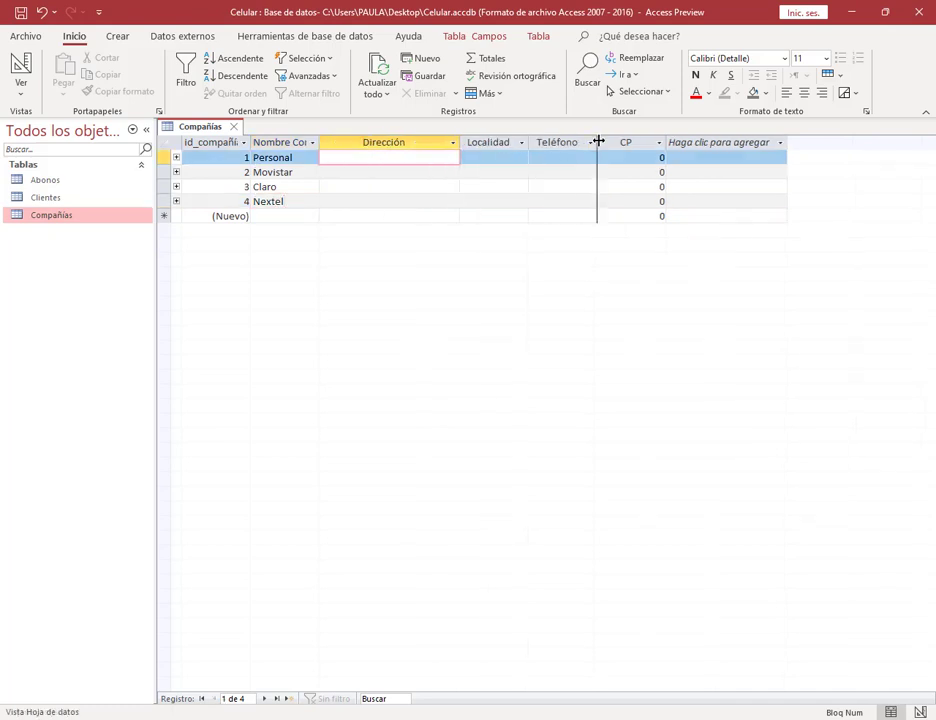
pyautogui.moveTo(599, 143); pyautogui.dragTo(629, 143)
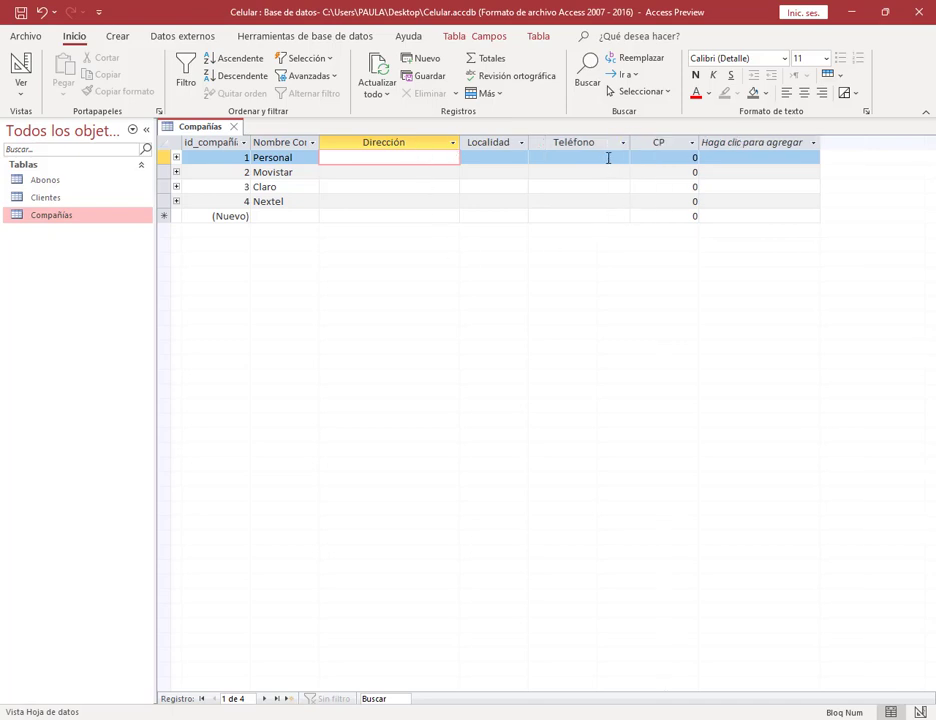
# Set the CP to 1710 for the Personal, Movistar, Claro and Nextel records and for a new fifth record.
pyautogui.click(683, 156)
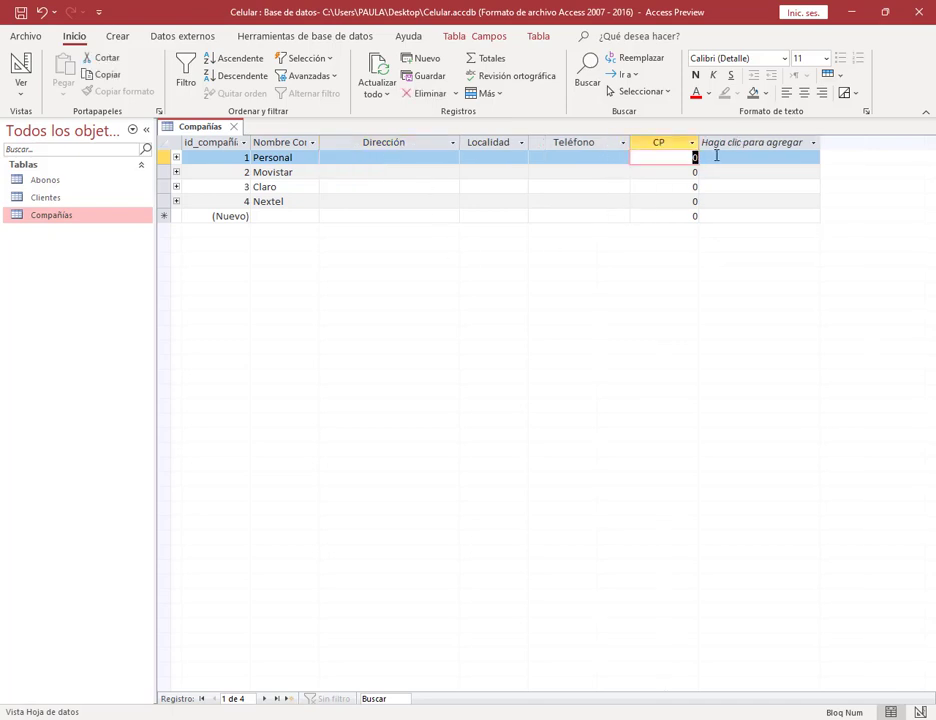
pyautogui.write('1710')
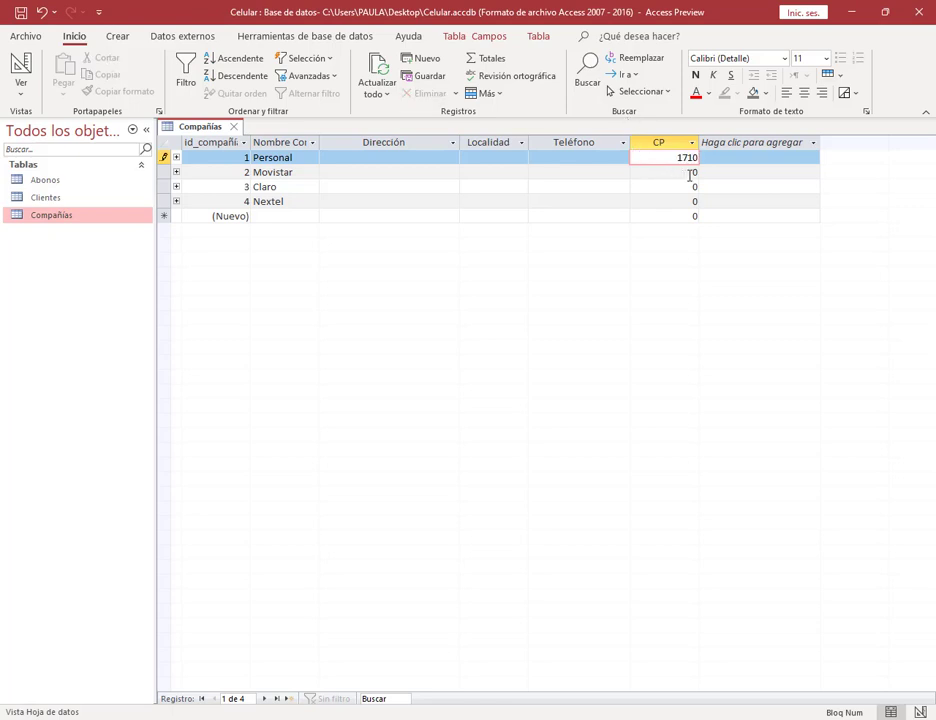
pyautogui.press('Down')
pyautogui.write('1')
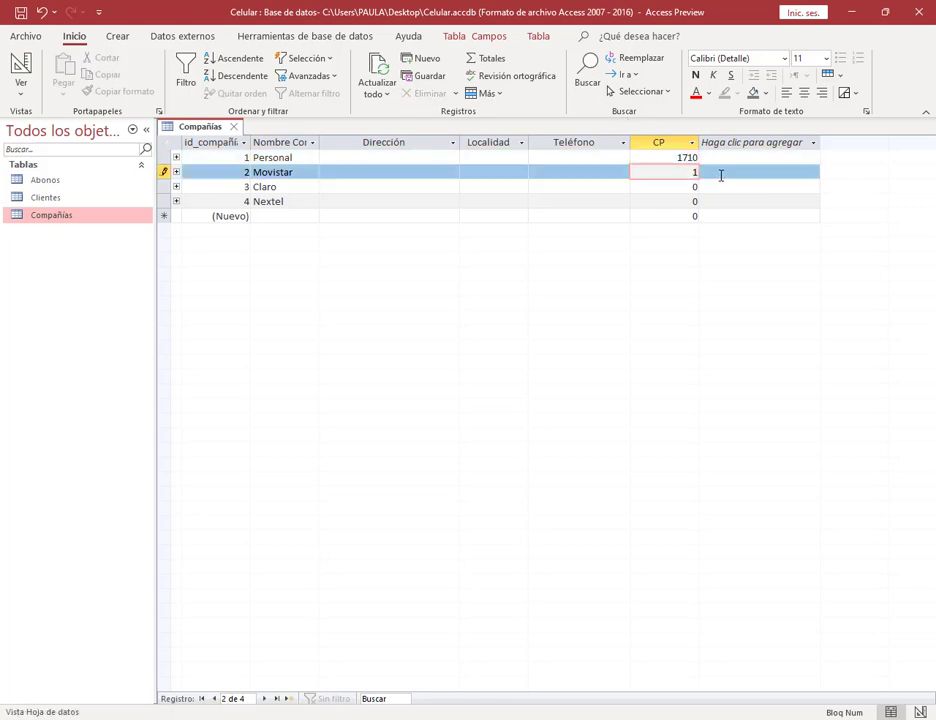
pyautogui.write('710')
pyautogui.press('Down')
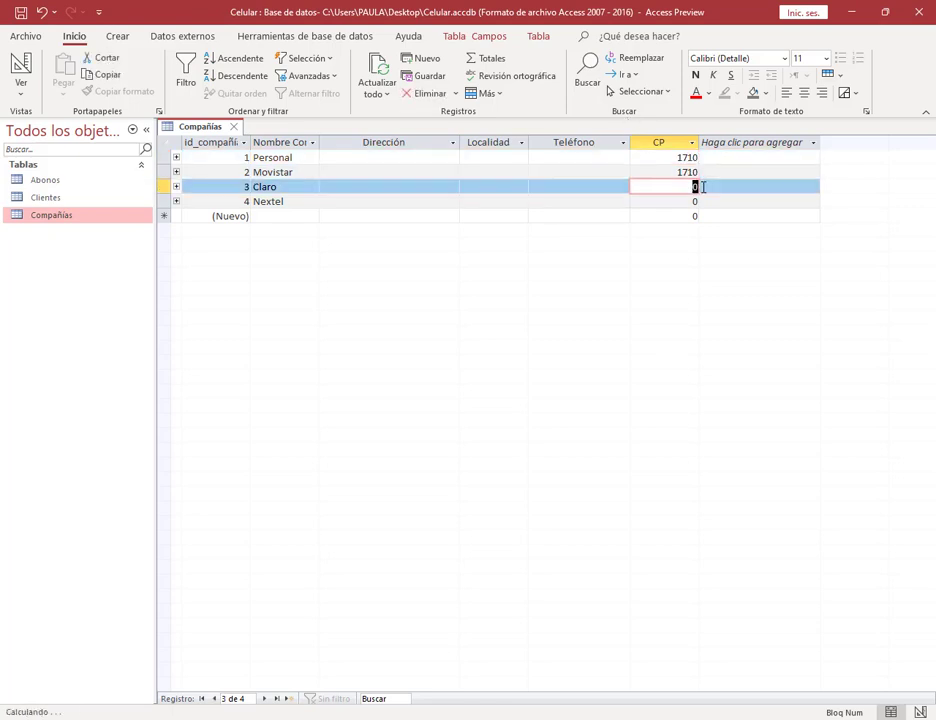
pyautogui.write('1710')
pyautogui.press('Down')
pyautogui.write('1710')
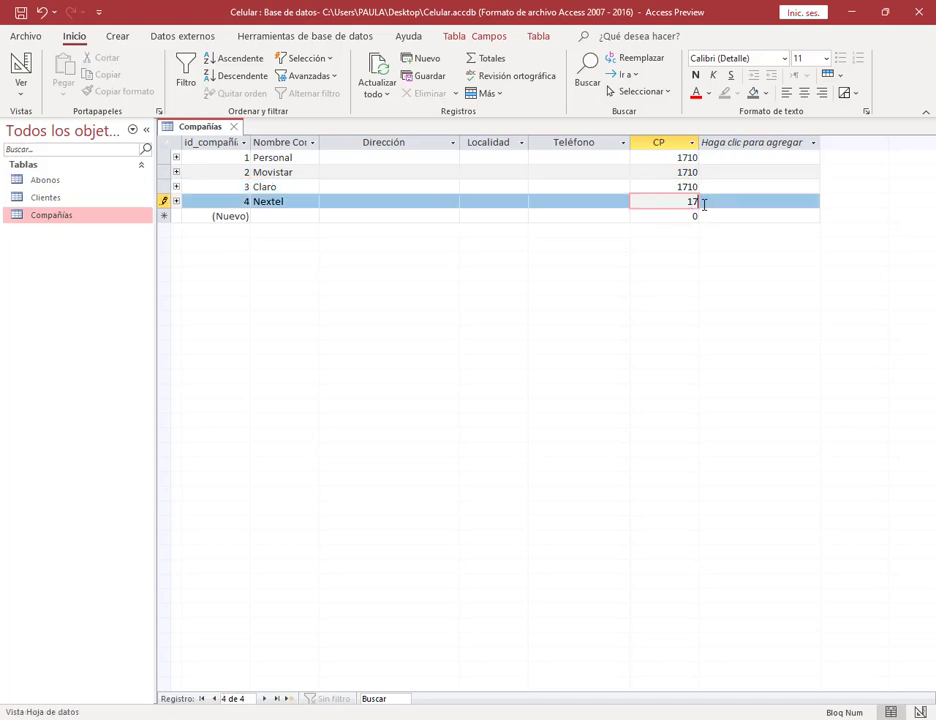
pyautogui.press('Down')
pyautogui.write('1710')
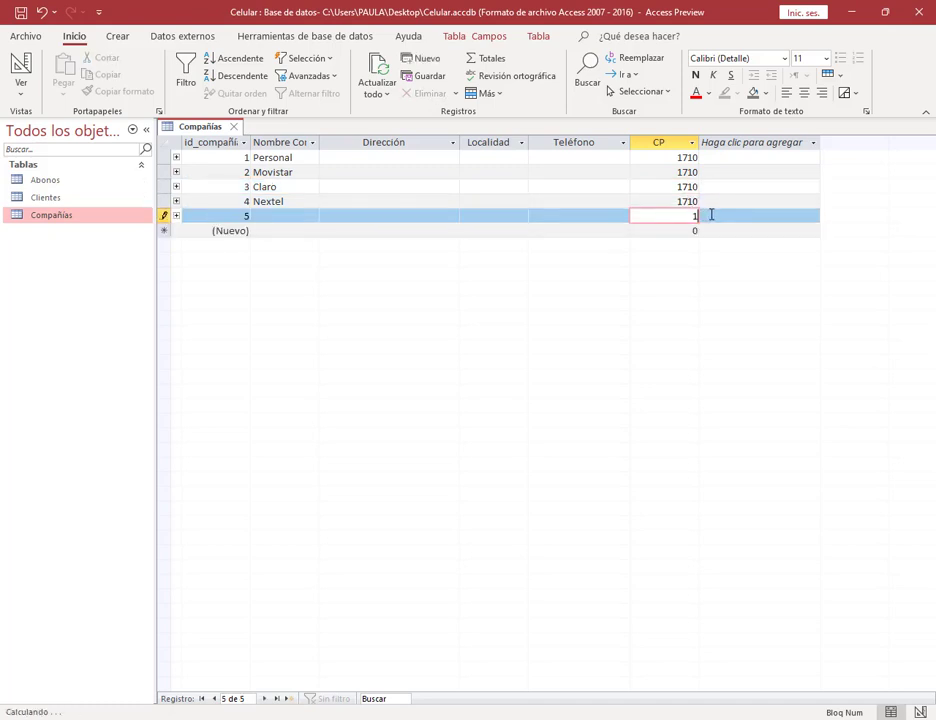
# Set the Localidad to Morón for the Personal, Movistar, Claro and Nextel records.
pyautogui.click(500, 158)
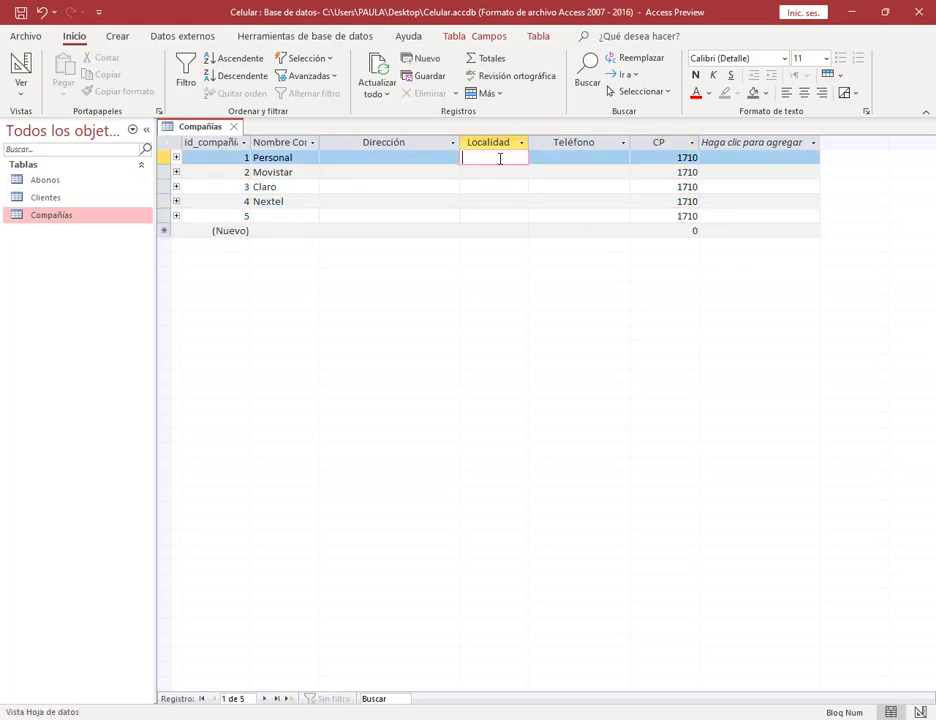
pyautogui.write('Morón')
pyautogui.doubleClick(493, 158)
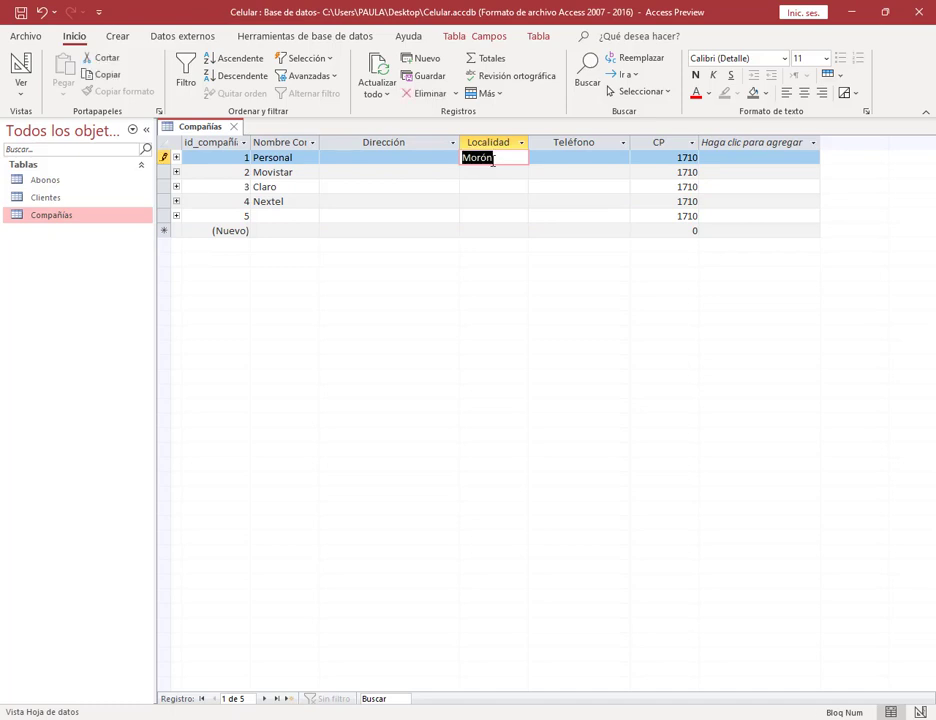
pyautogui.click(514, 174)
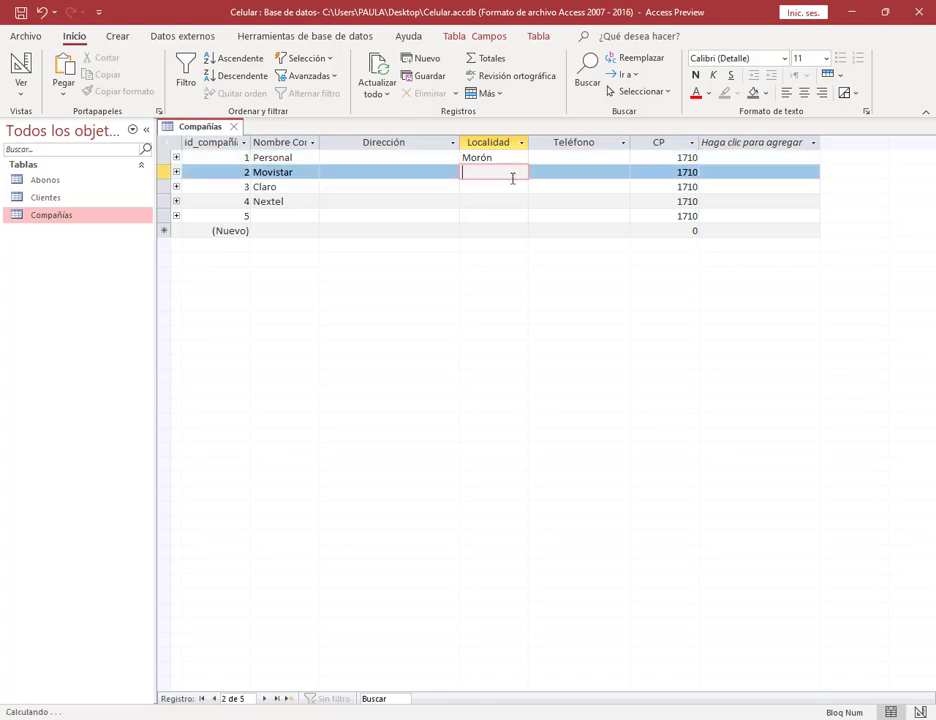
pyautogui.hotkey('ctrl', "'")
pyautogui.click(512, 187)
pyautogui.hotkey('ctrl', "'")
pyautogui.click(510, 201)
pyautogui.hotkey('ctrl', "'")
# Delete the nameless fifth record from the Compañías table.
pyautogui.click(507, 215)
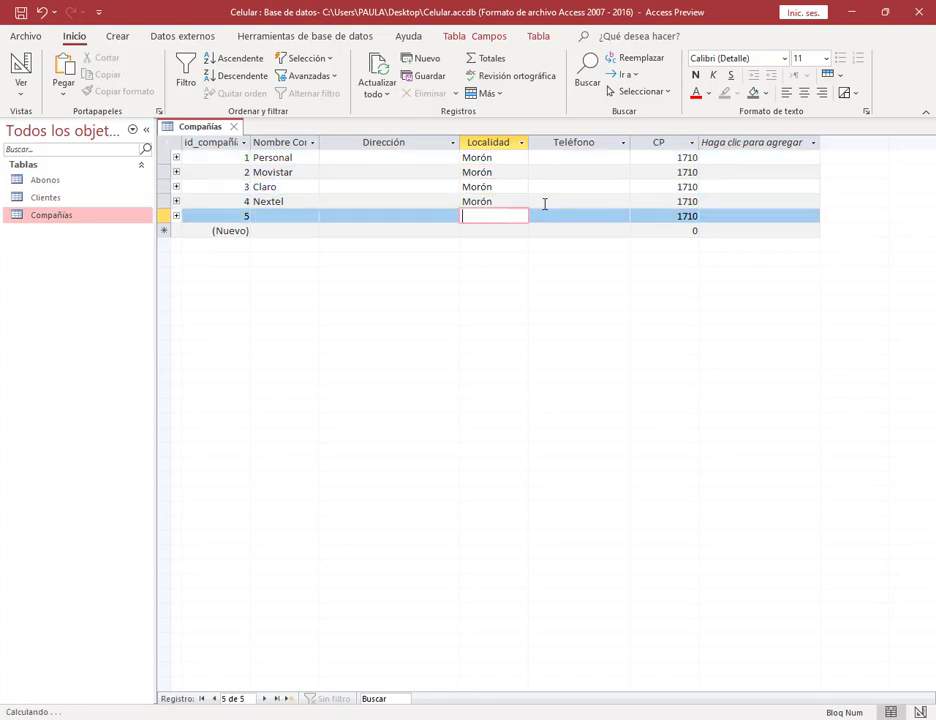
pyautogui.rightClick(161, 215)
pyautogui.click(220, 247)
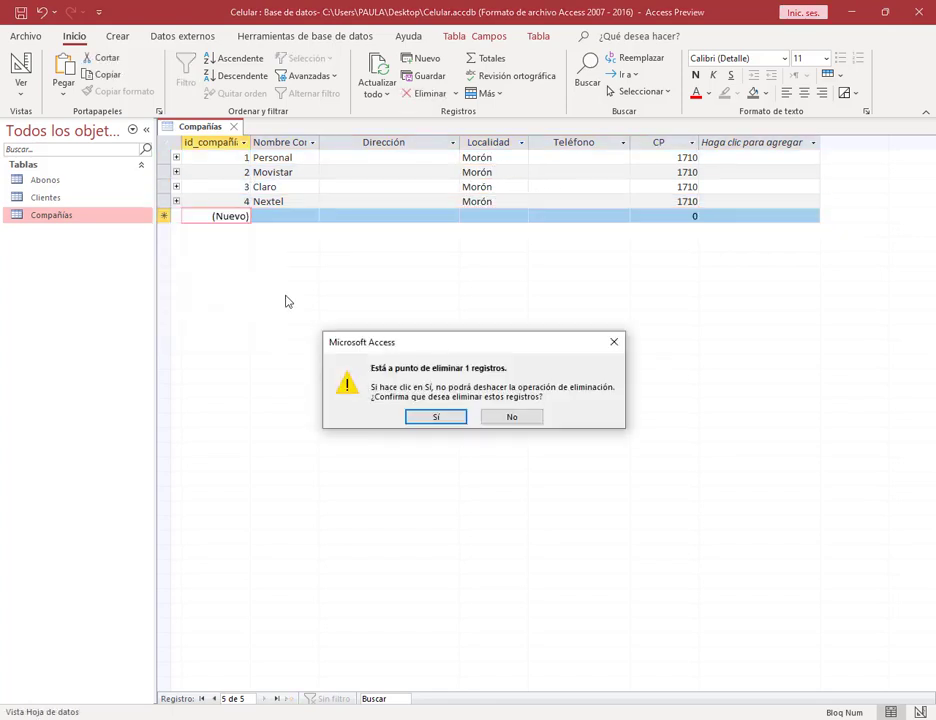
pyautogui.press('Return')
# Fill in a Teléfono number for each of the Personal, Movistar, Claro and Nextel records.
pyautogui.click(575, 157)
pyautogui.write('4444')
pyautogui.click(575, 172)
pyautogui.write('3333')
pyautogui.click(580, 187)
pyautogui.write('222')
pyautogui.click(575, 201)
pyautogui.write('555')
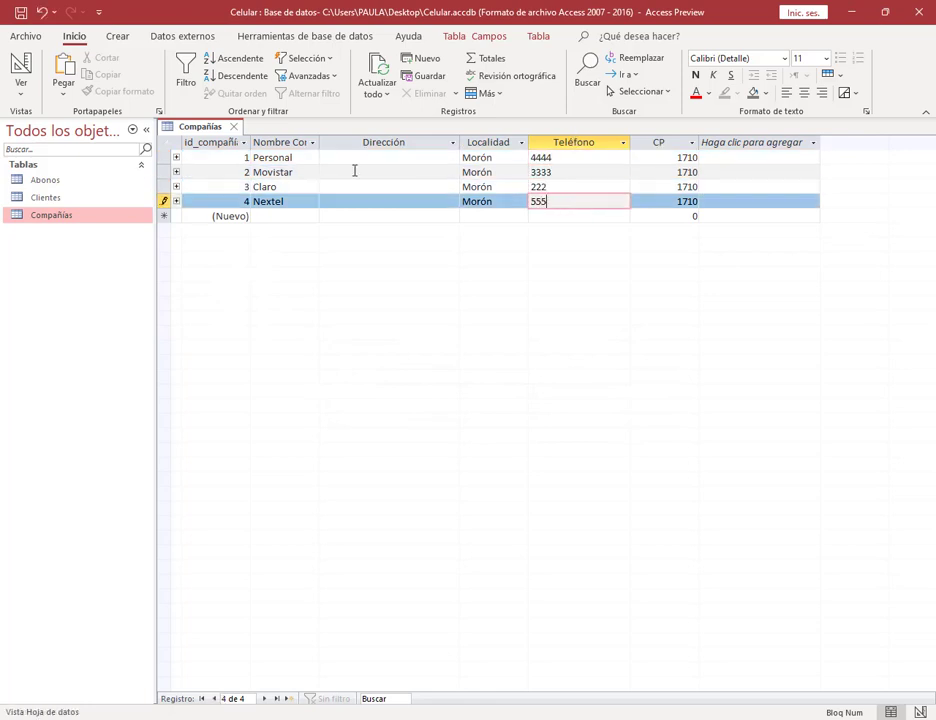
# Enter a full street address in Dirección for Personal and the street names for Movistar and Claro.
pyautogui.click(370, 157)
pyautogui.write('Belgrano 80')
pyautogui.press('Tab')
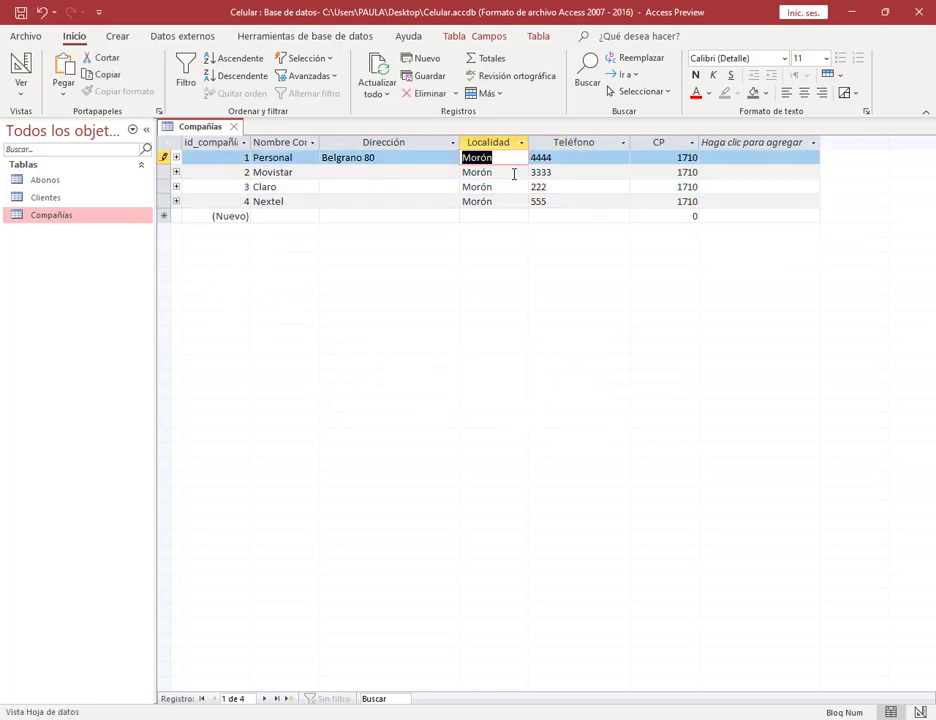
pyautogui.click(391, 171)
pyautogui.write('25 de Mayo')
pyautogui.press('Down')
pyautogui.write('Uruguay')
pyautogui.press('Down')
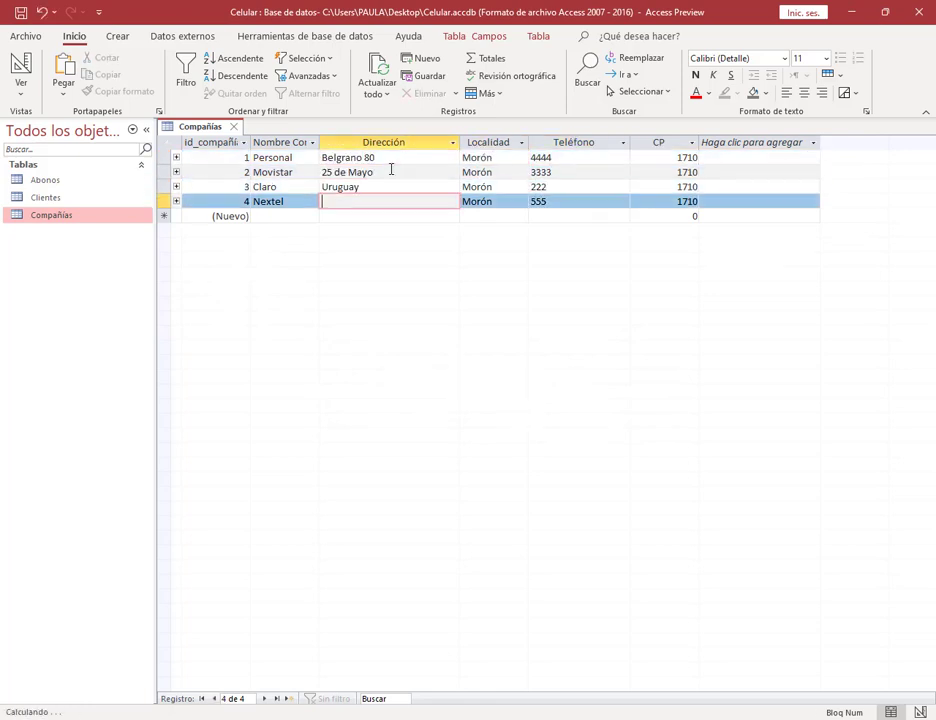
# Add the street numbers to the Movistar and Claro addresses and fill in the full Dirección for Nextel.
pyautogui.click(391, 171)
pyautogui.write('55')
pyautogui.press('Down')
pyautogui.write('13')
pyautogui.press('Down')
pyautogui.write('9 de Julio 1')
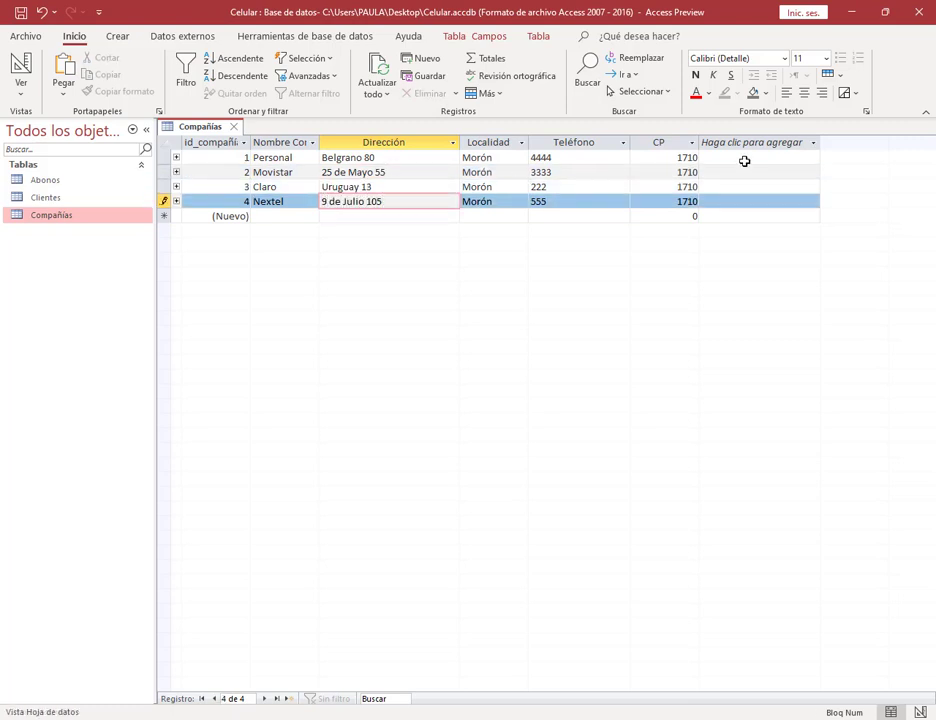
# Widen the id_compañía and Nombre Compañía columns to fit their headings, and open the Clientes table.
pyautogui.click(744, 161)
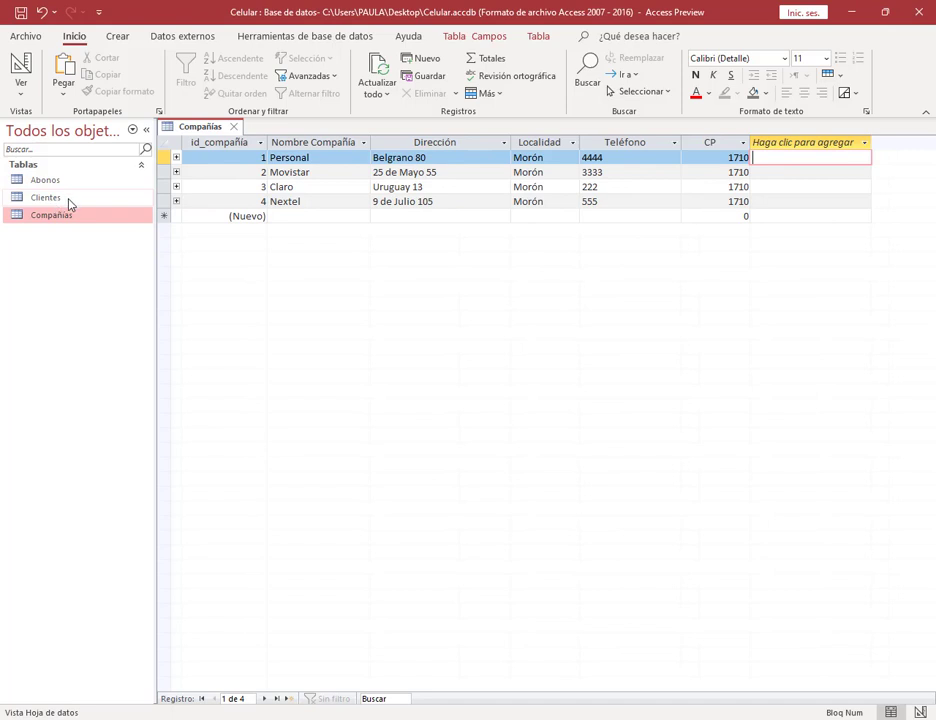
pyautogui.doubleClick(47, 200)
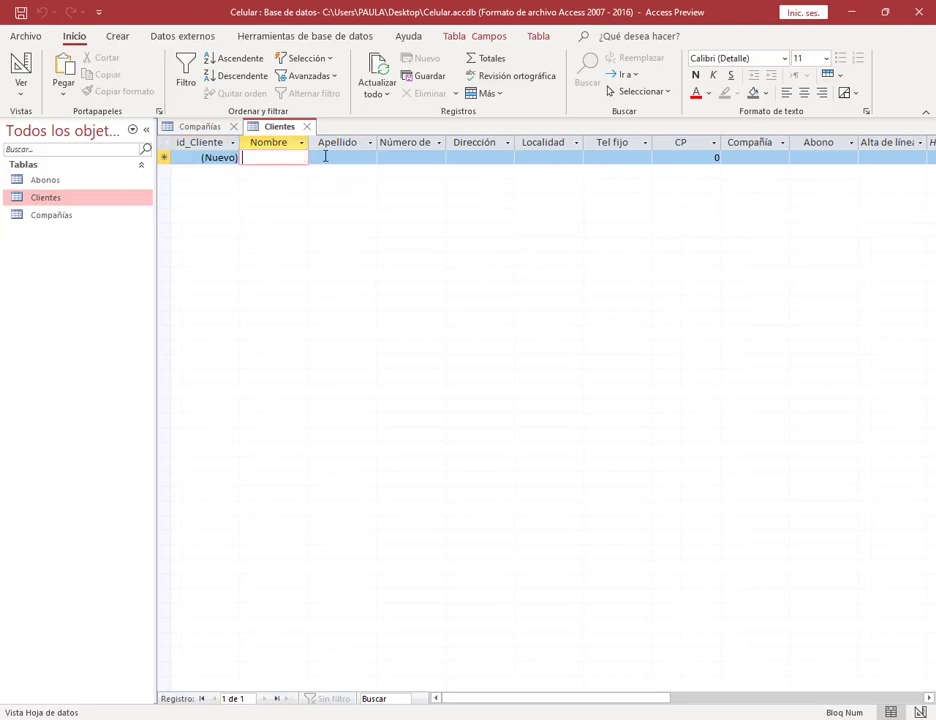
# Check the Clientes requirements in the exercise PDF and widen the Número de línea column to fit its heading.
pyautogui.hotkey('alt', 'Tab')
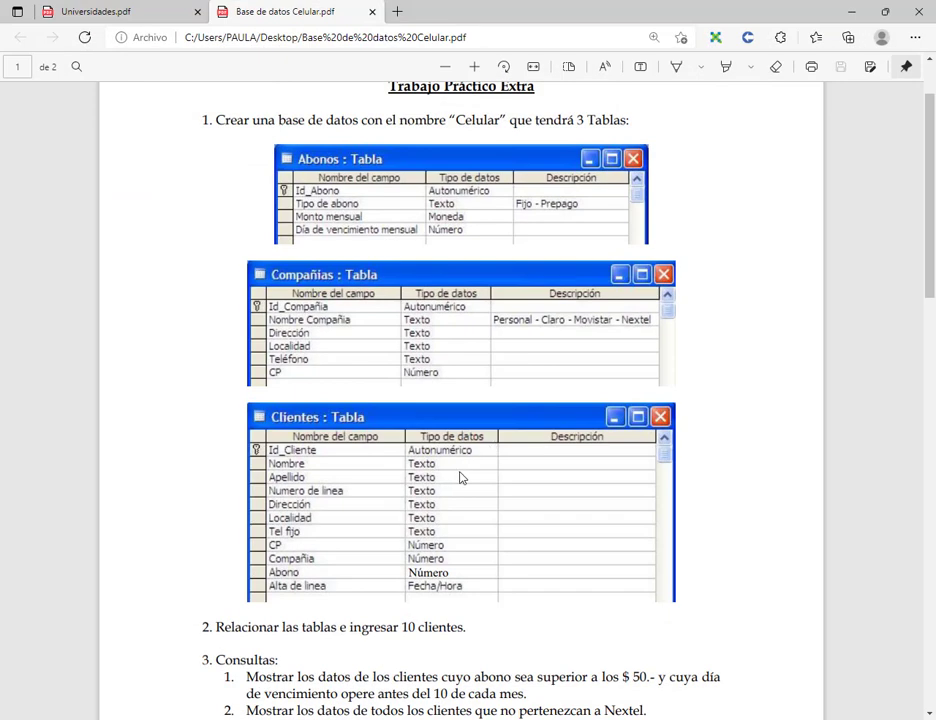
pyautogui.scroll(-1, 460, 476)
pyautogui.click(857, 13)
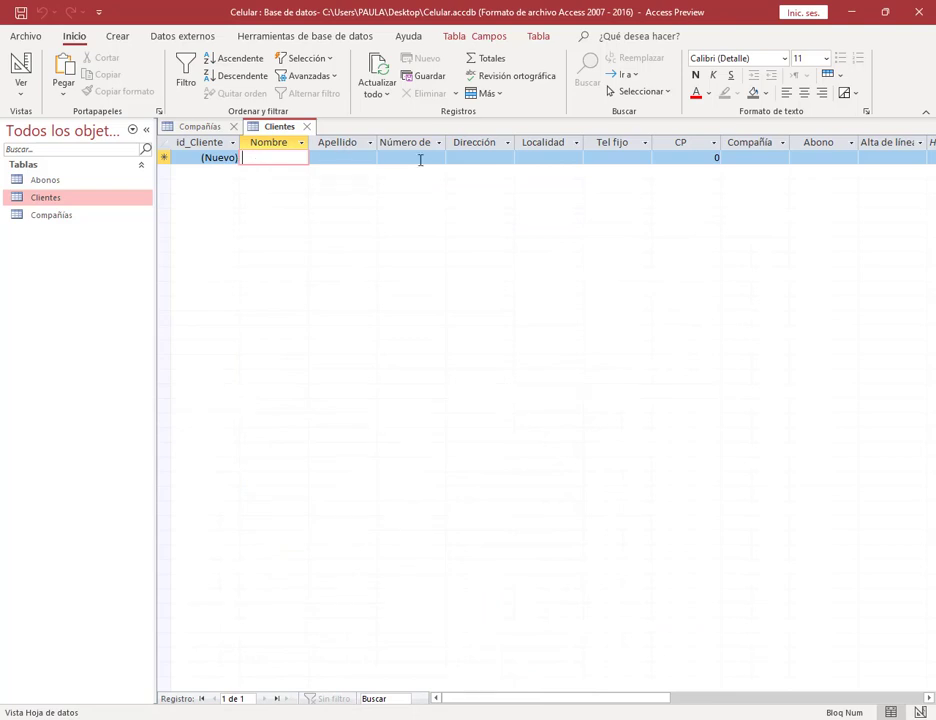
pyautogui.moveTo(445, 142); pyautogui.dragTo(509, 146)
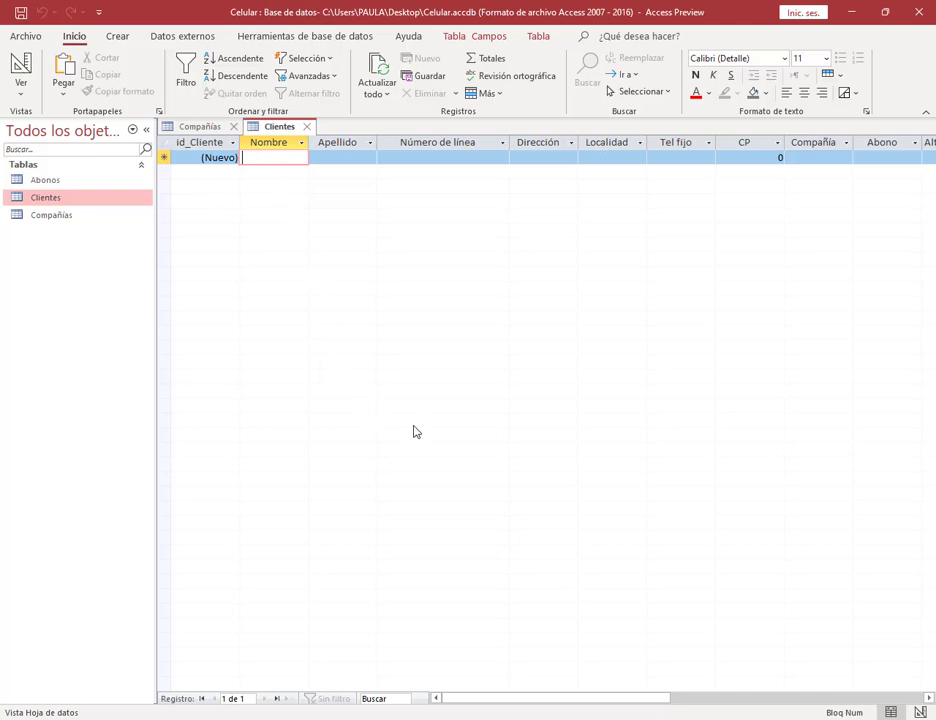
# Check the company IDs in the Compañías table and choose 2 Movistar as the Compañía of the first Clientes record.
pyautogui.click(837, 157)
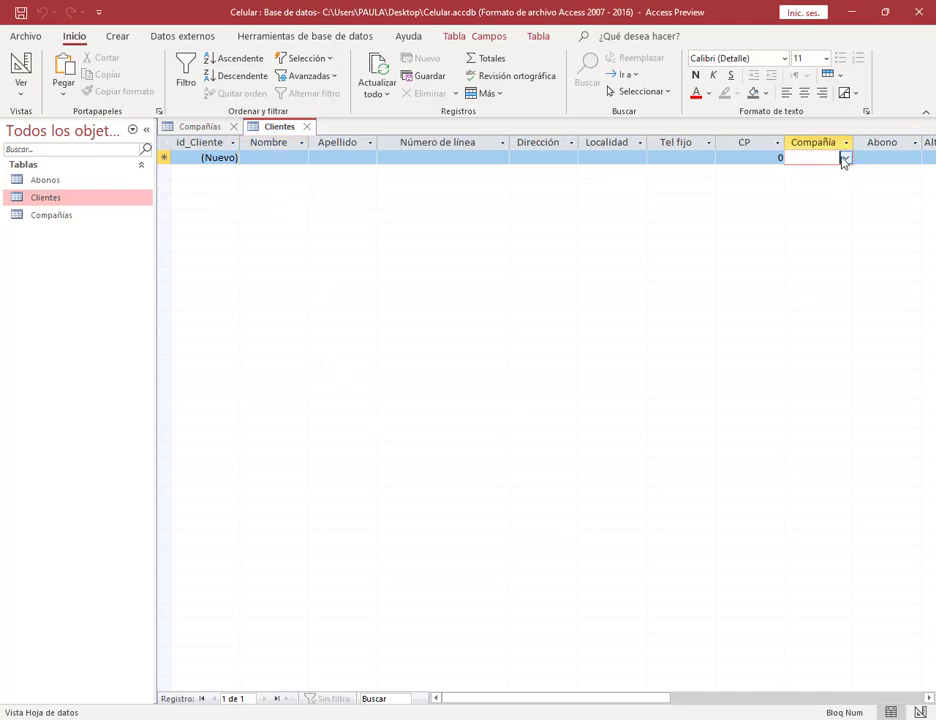
pyautogui.click(179, 124)
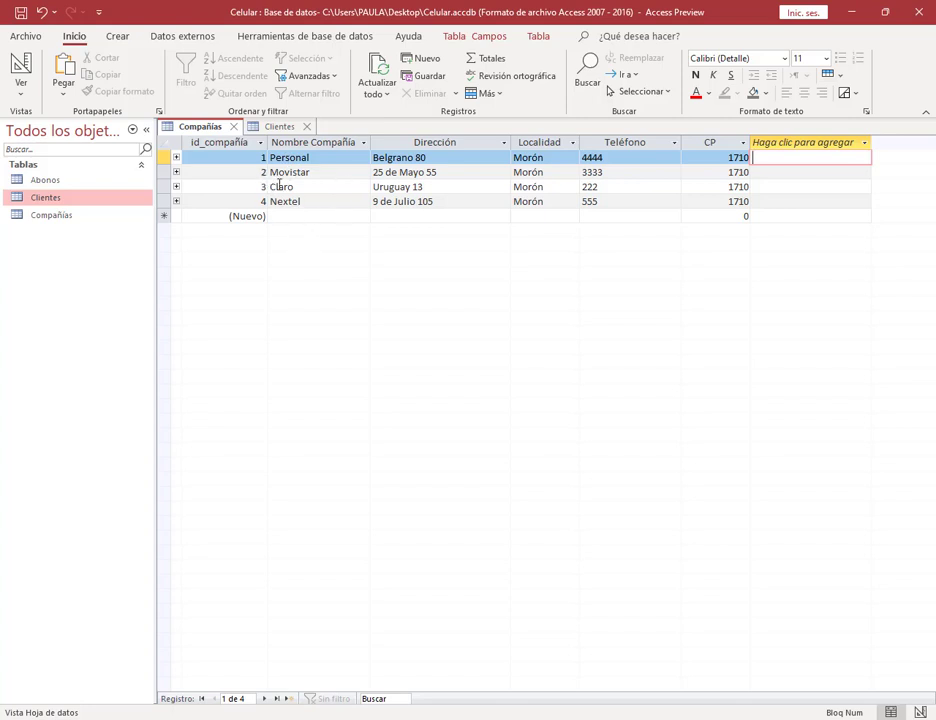
pyautogui.click(262, 126)
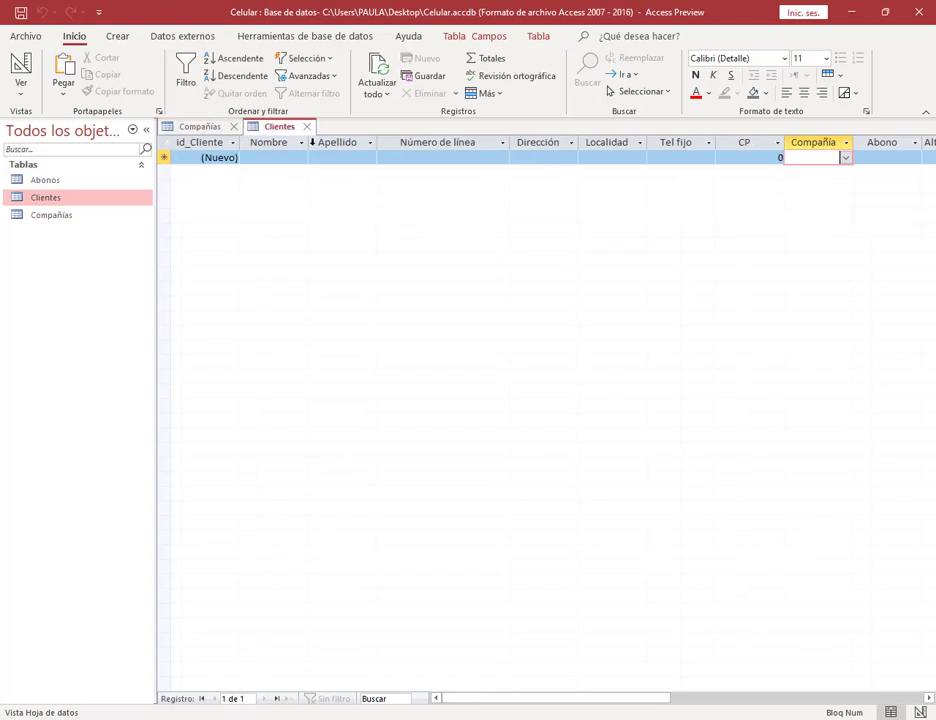
pyautogui.click(846, 158)
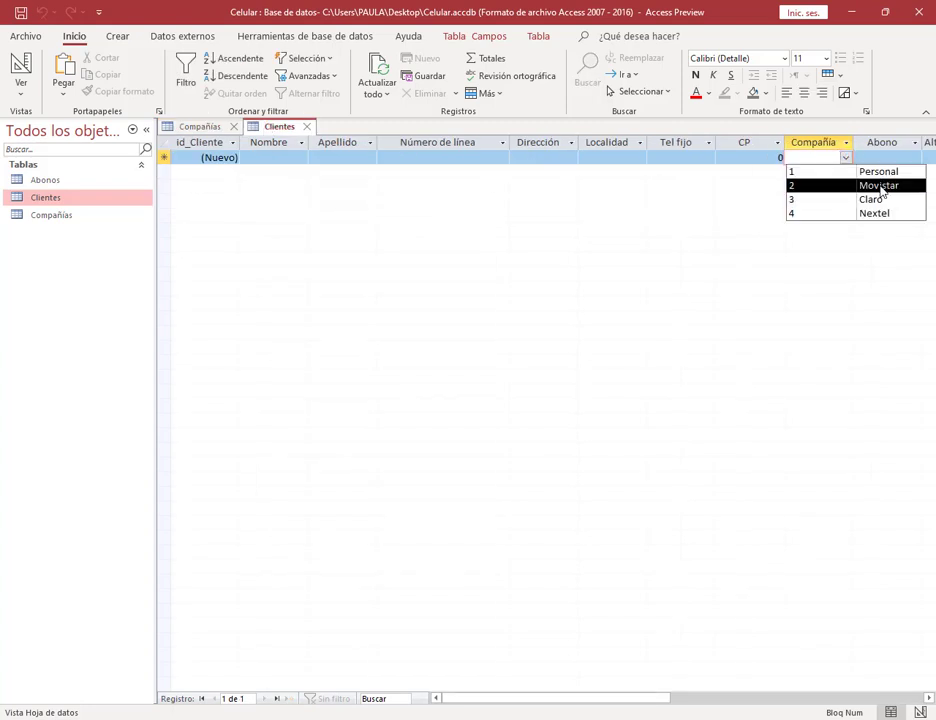
pyautogui.click(879, 186)
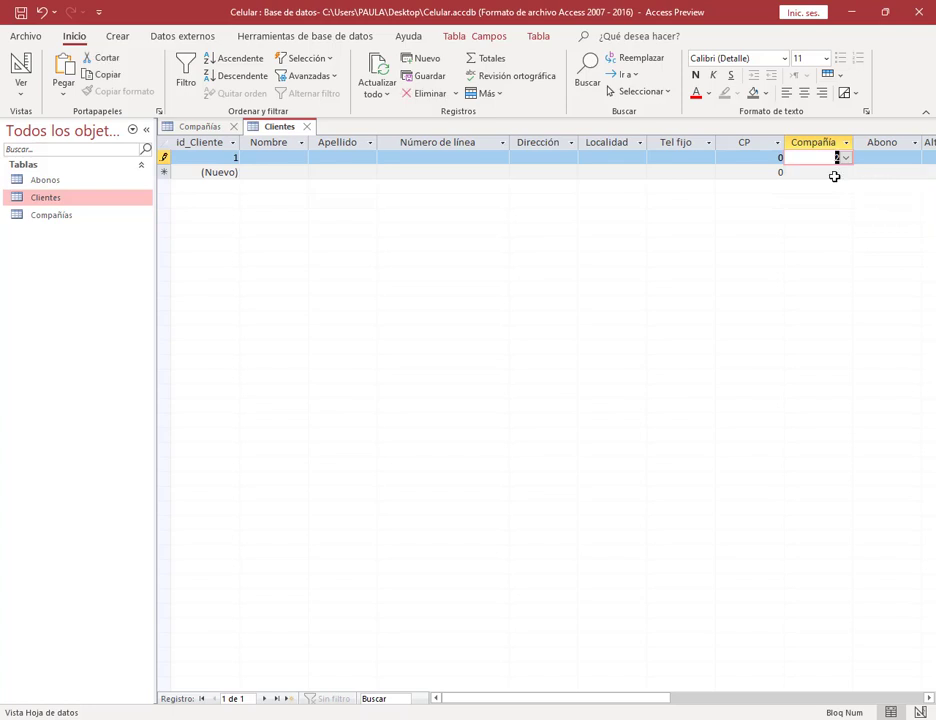
# Choose 1 Fijo as the Abono of the first Clientes record and enter the client's first name, surname and line number.
pyautogui.click(916, 158)
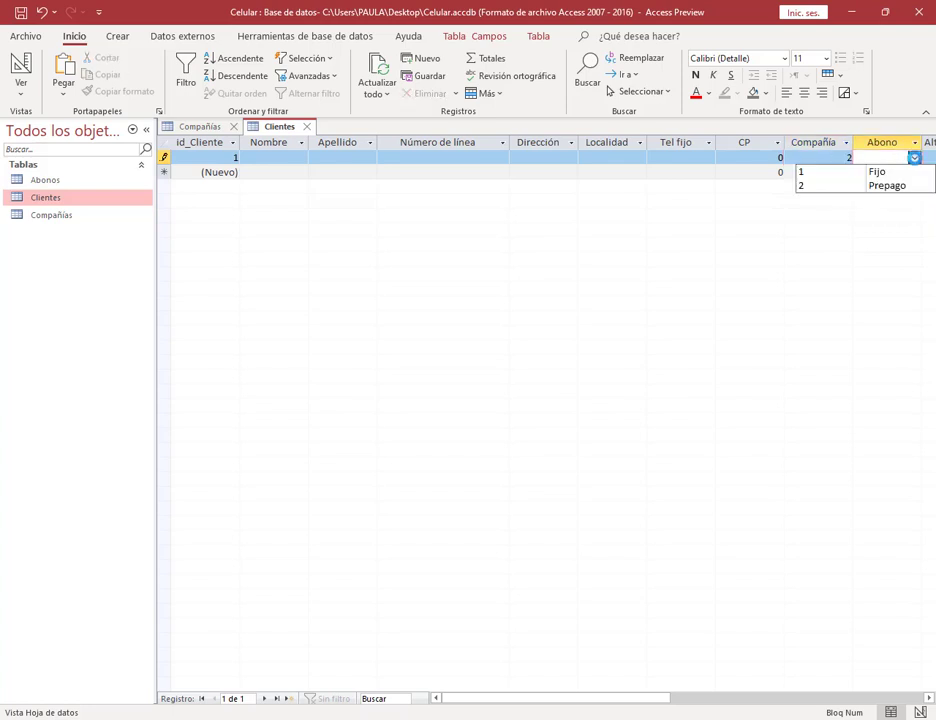
pyautogui.click(884, 173)
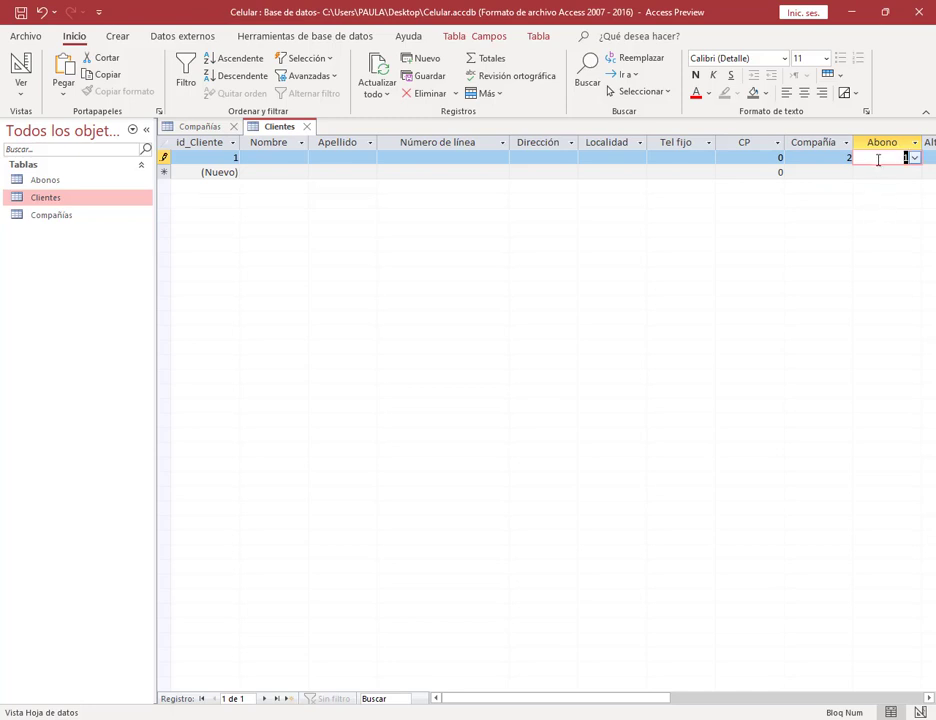
pyautogui.click(281, 159)
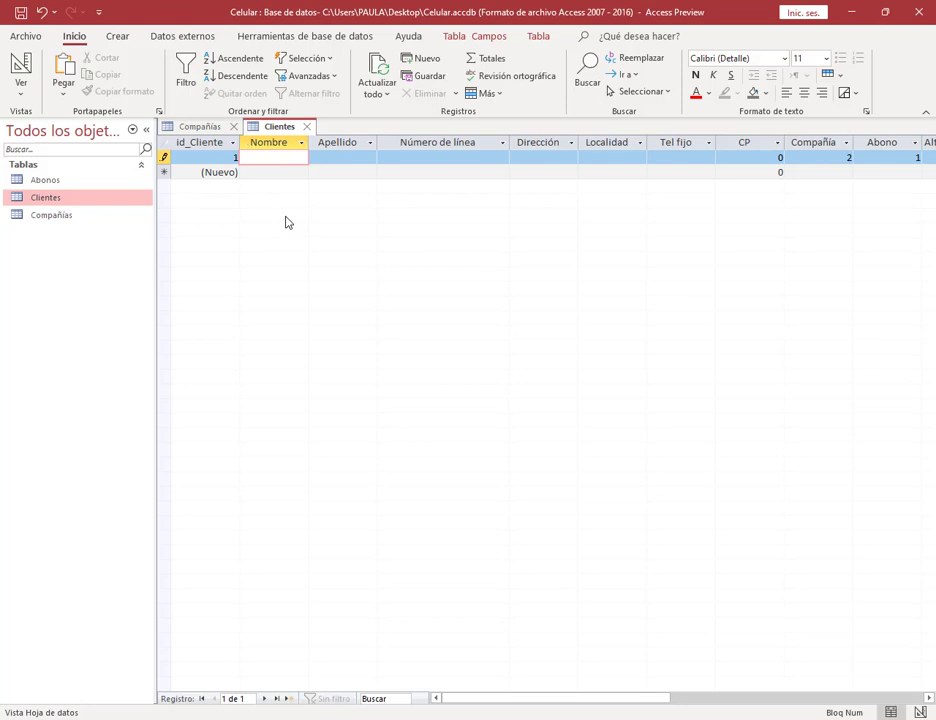
pyautogui.write('Mónica')
pyautogui.press('Tab')
pyautogui.write('Soria')
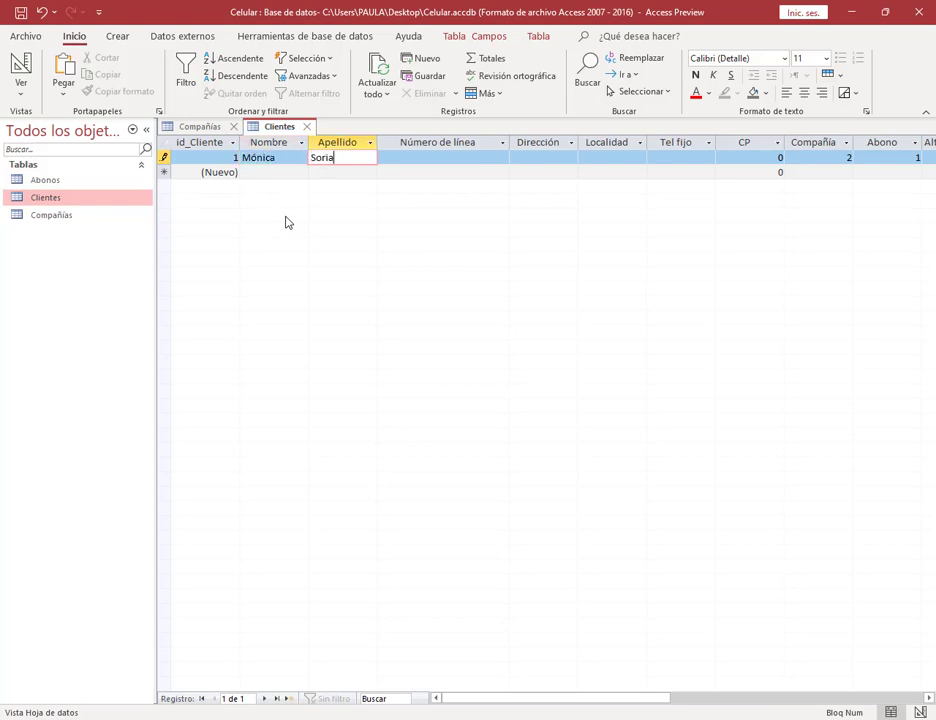
pyautogui.press('Tab')
pyautogui.press('Tab')
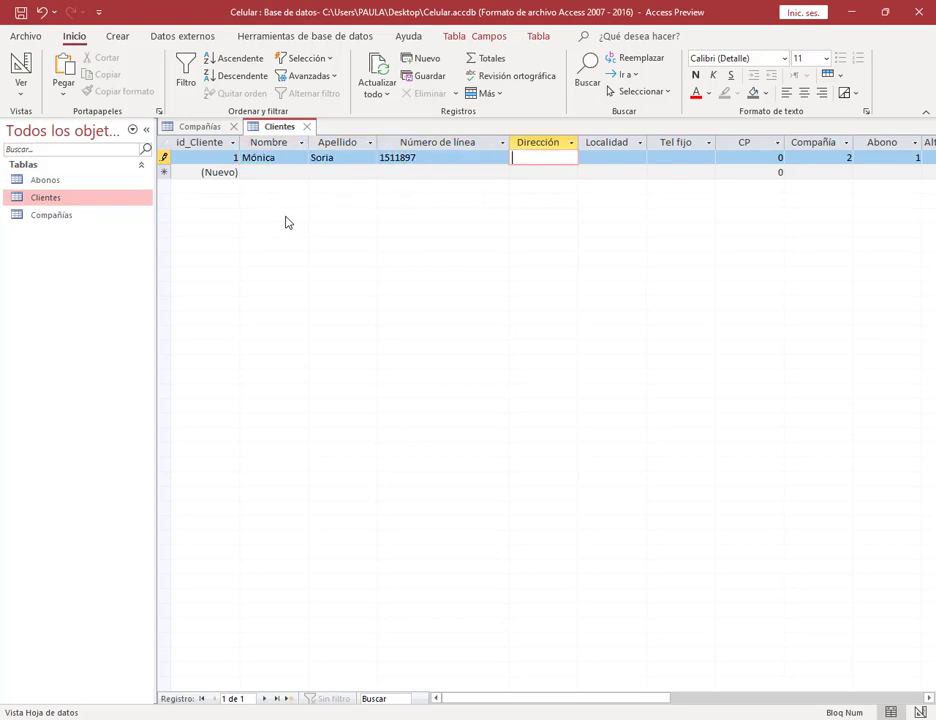
# Fill in the first client's Dirección, Localidad Morón, landline number in Tel fijo, and postal code in CP.
pyautogui.press('capslock')
pyautogui.write('25 de mayo')
pyautogui.press('Tab')
pyautogui.write('Morón')
pyautogui.press('Tab')
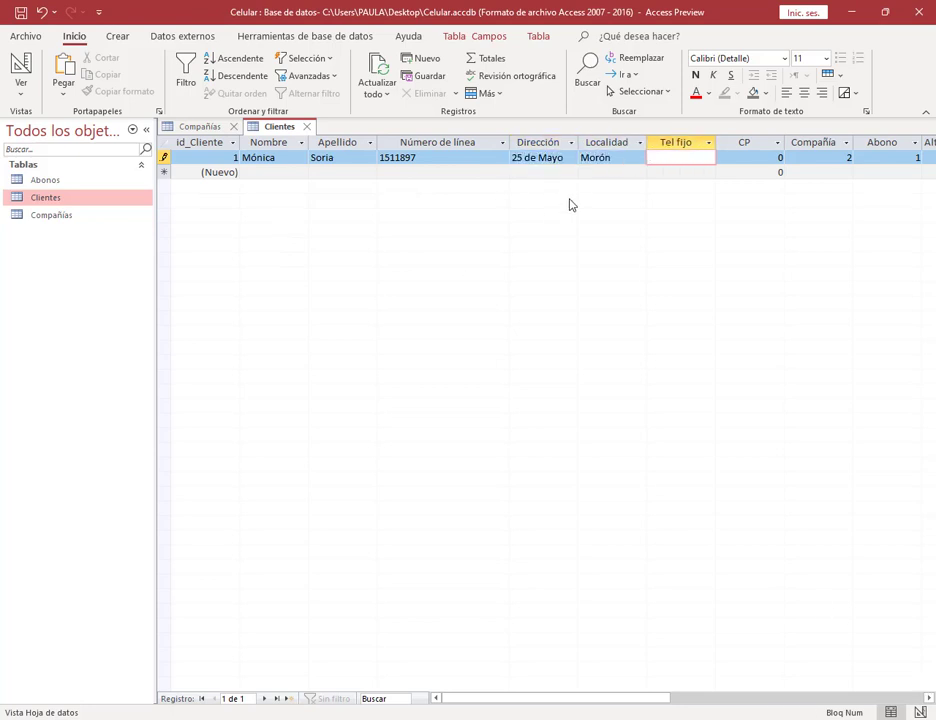
pyautogui.write('4444')
pyautogui.press('Tab')
pyautogui.write('1706')
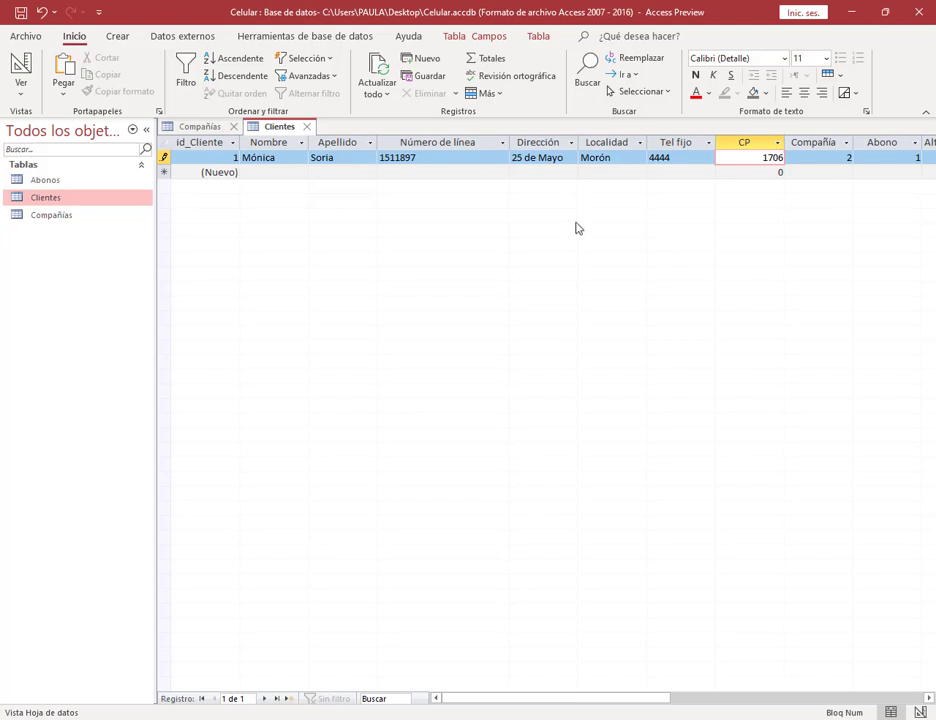
# Set the first client's Alta de línea to 03/12/2021 and collapse the navigation pane.
pyautogui.hscroll(2, 680, 190)
pyautogui.click(785, 157)
pyautogui.click(790, 157)
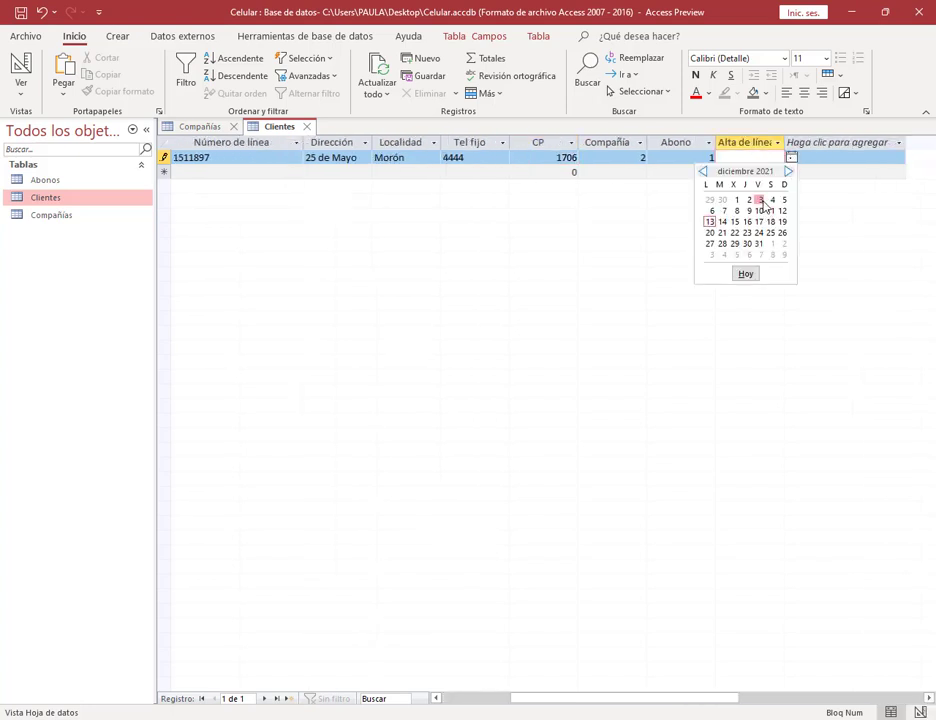
pyautogui.click(759, 198)
pyautogui.click(146, 130)
# Add a second Clientes record with the client's first name, surname and line number.
pyautogui.hscroll(-2, 224, 219)
pyautogui.click(130, 172)
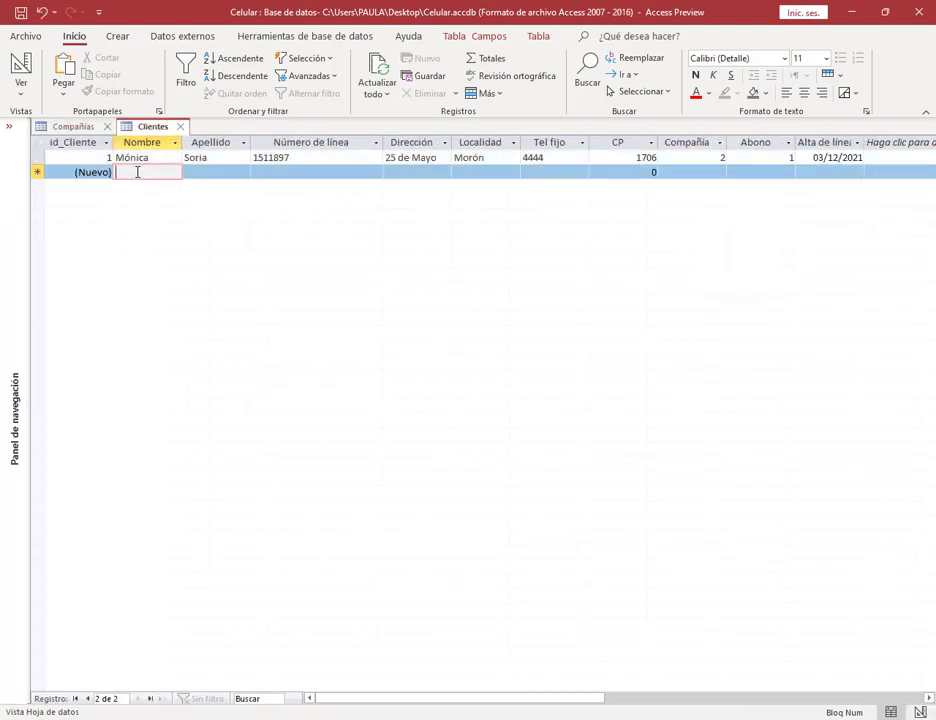
pyautogui.write('Adrián')
pyautogui.press('Tab')
pyautogui.write('Ramos')
pyautogui.press('Tab')
pyautogui.write('15113657')
pyautogui.press('Tab')
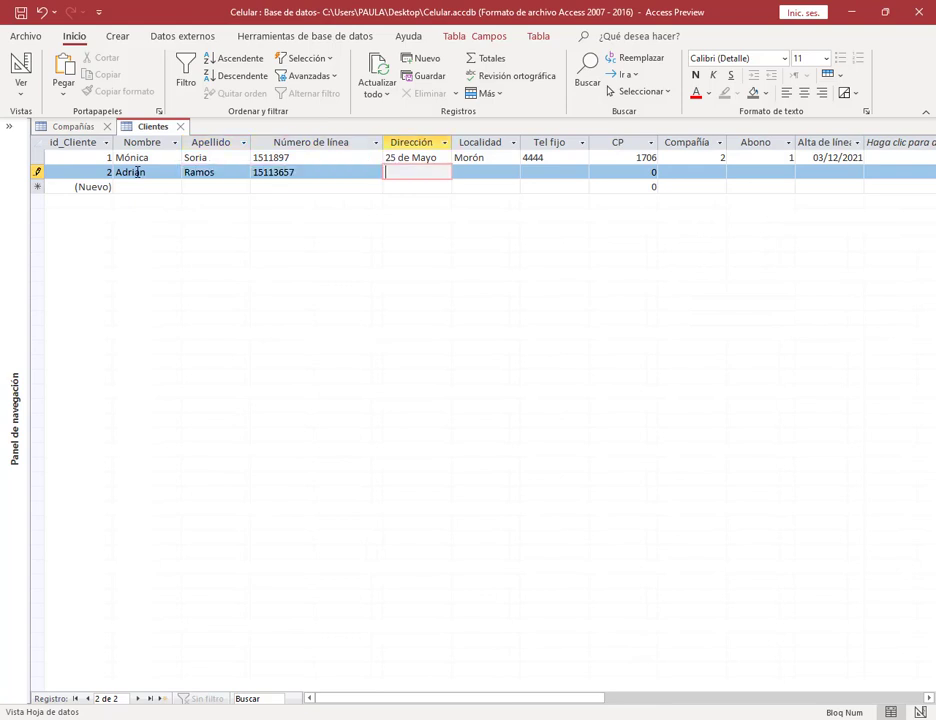
# Fill in the second client's Dirección, Localidad Morón, landline number in Tel fijo, and postal code in CP.
pyautogui.write('Belgrano')
pyautogui.press('Tab')
pyautogui.write('Morón')
pyautogui.press('Tab')
pyautogui.write('3333')
pyautogui.press('Tab')
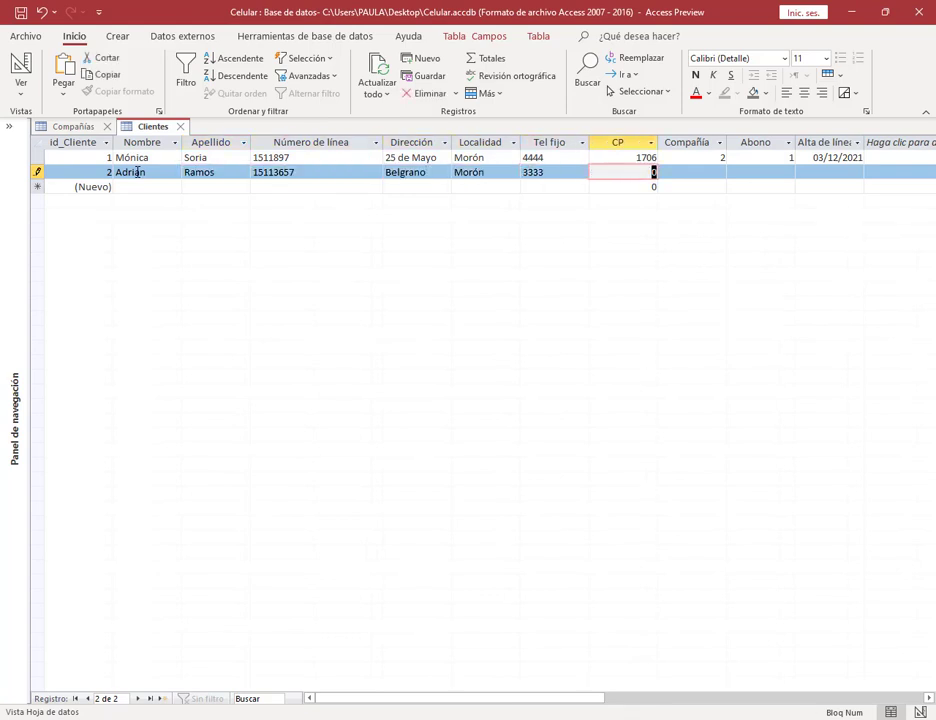
pyautogui.write('1706')
pyautogui.press('Tab')
# Set the second client's Compañía to 3 Claro, Abono to 2 and Alta de línea to 01/12/2021.
pyautogui.click(717, 172)
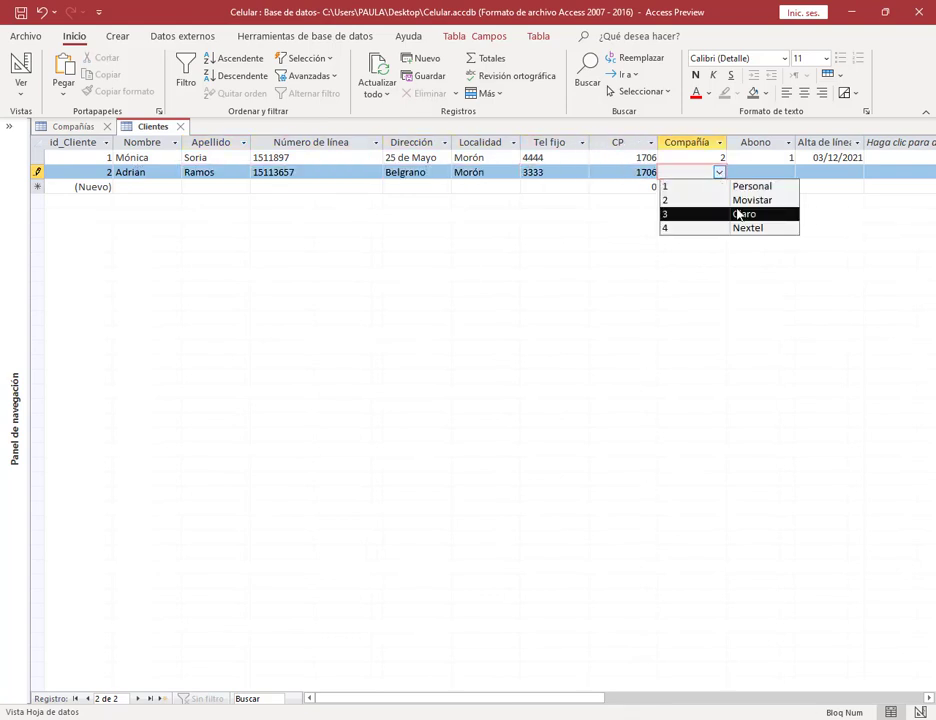
pyautogui.click(735, 213)
pyautogui.press('Tab')
pyautogui.write('2')
pyautogui.press('Tab')
pyautogui.click(870, 173)
pyautogui.click(811, 209)
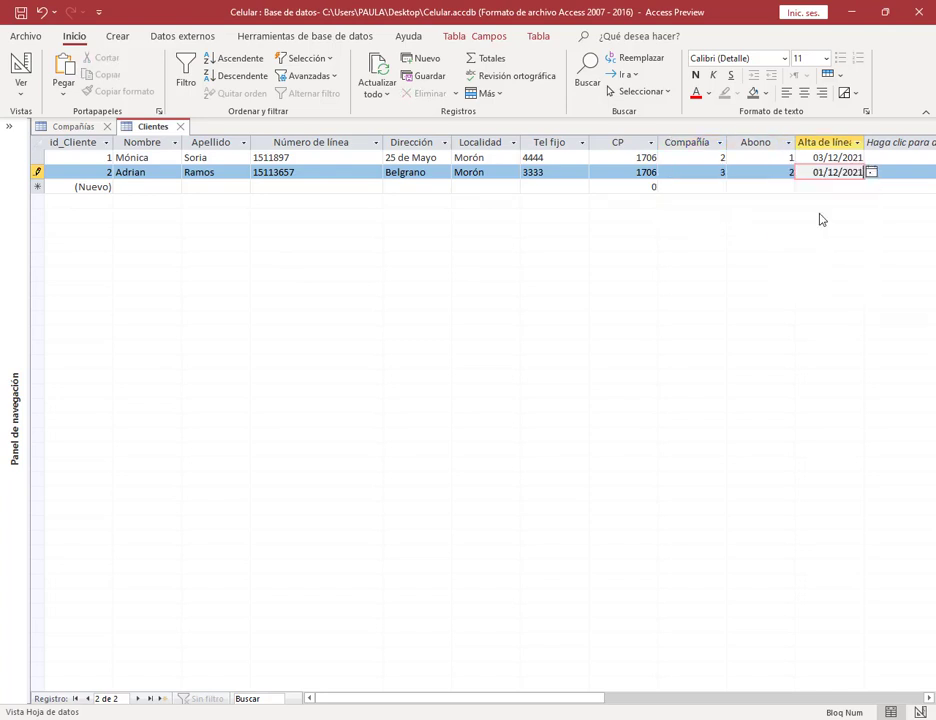
pyautogui.press('Tab')
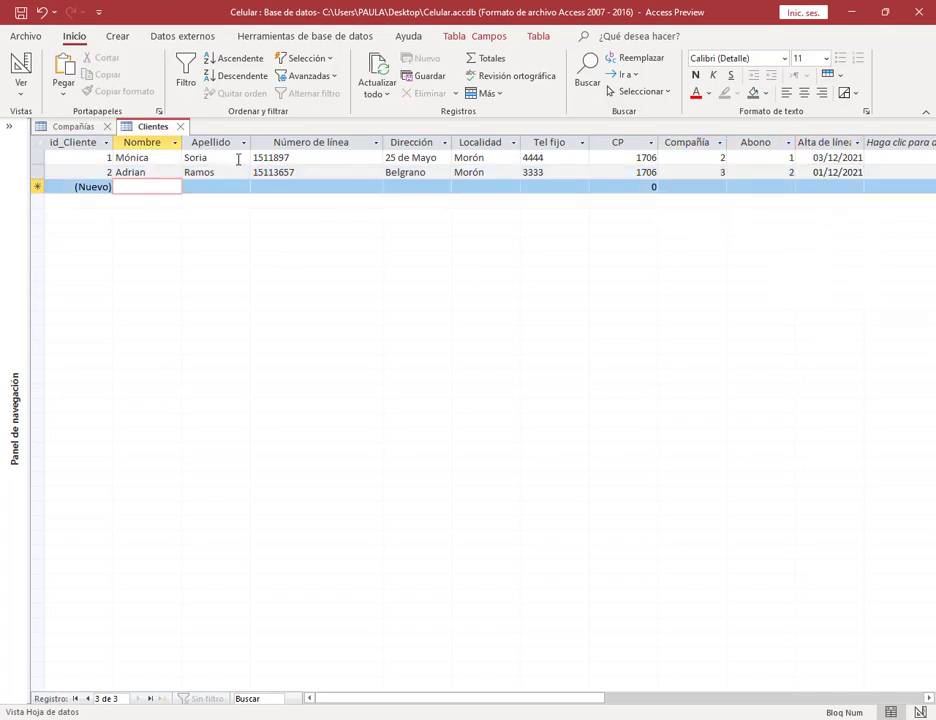
# Add a third Clientes record with the client's first name, surname and line number.
pyautogui.press('capslock')
pyautogui.write('C')
pyautogui.press('capslock')
pyautogui.write('arlos')
pyautogui.press('Tab')
pyautogui.write('Rodriguez')
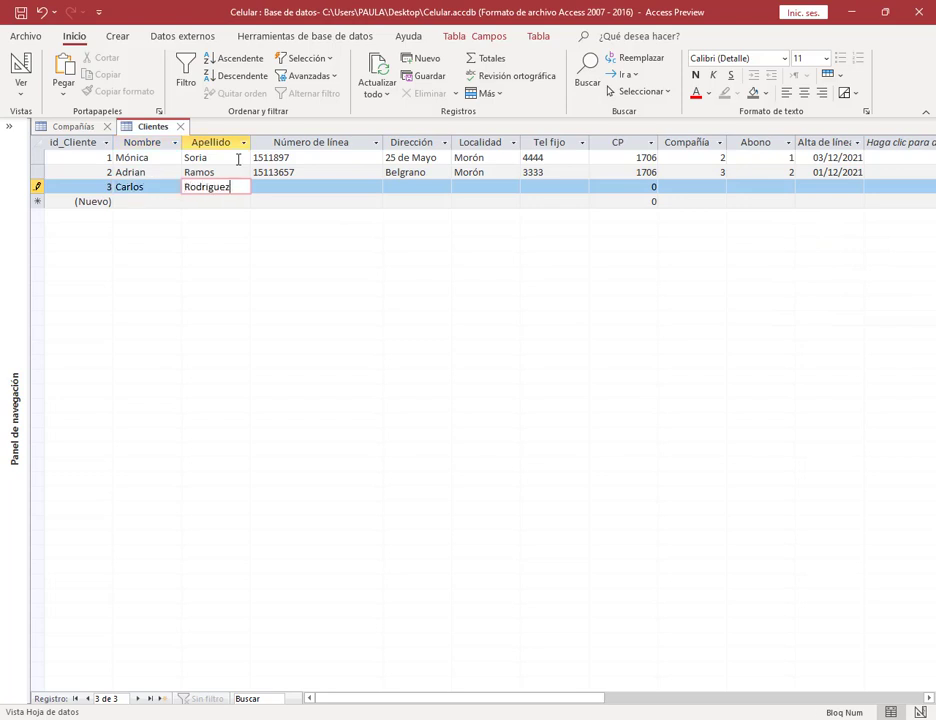
pyautogui.press('Tab')
pyautogui.write('1511')
pyautogui.press('Tab')
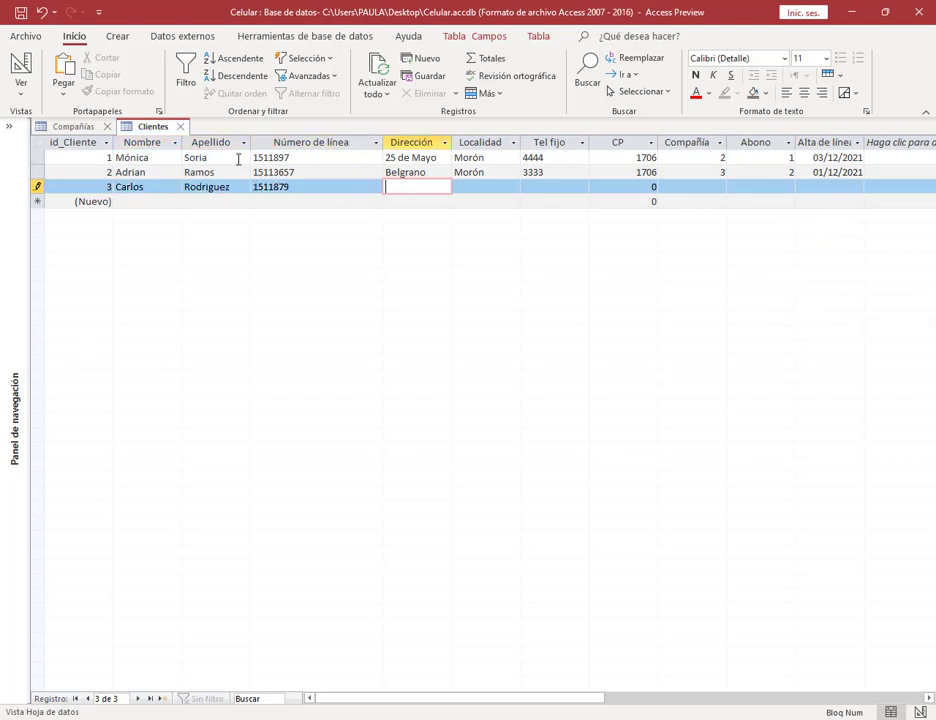
# Fill in the third client's Dirección, Localidad Haedo, landline number in Tel fijo, and postal code in CP.
pyautogui.press('capslock')
pyautogui.write('E')
pyautogui.press('capslock')
pyautogui.write('milio Castro')
pyautogui.press('Tab')
pyautogui.write('Haedo')
pyautogui.press('Tab')
pyautogui.write('222')
pyautogui.press('Tab')
pyautogui.write('1')
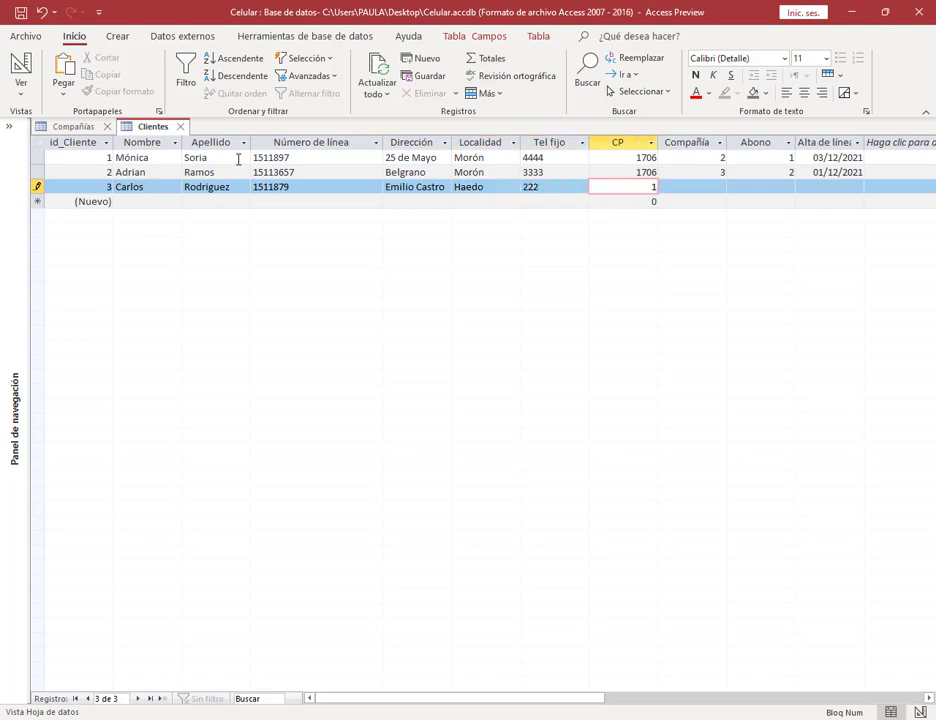
pyautogui.write('700')
pyautogui.press('Tab')
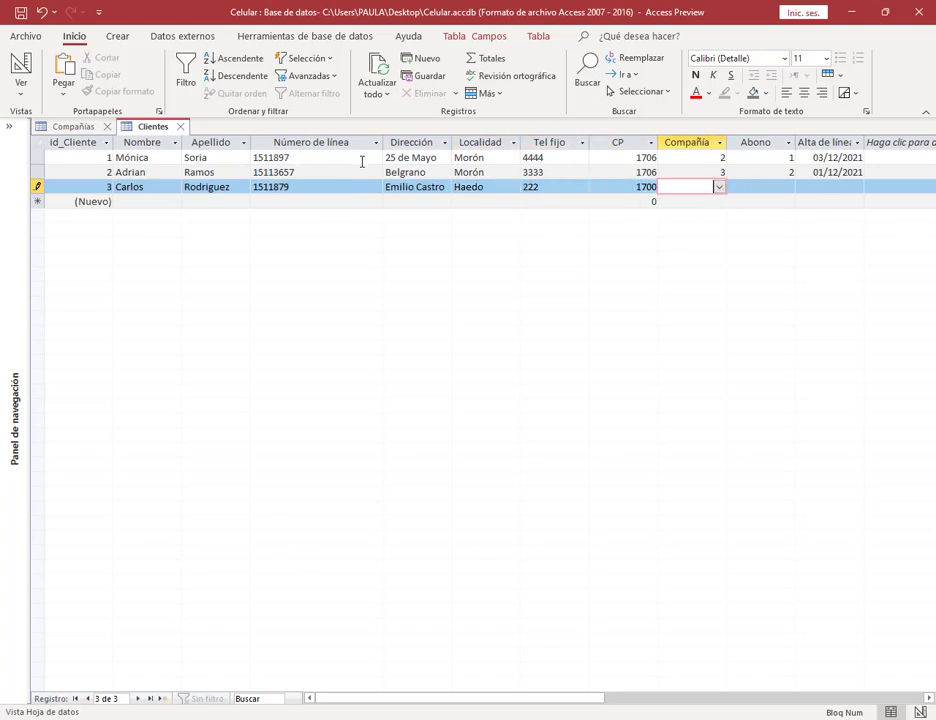
# Set the third client's Compañía to 1, Abono to 1 and Alta de línea to 12/11/2021.
pyautogui.write('1')
pyautogui.press('Tab')
pyautogui.write('1')
pyautogui.press('Tab')
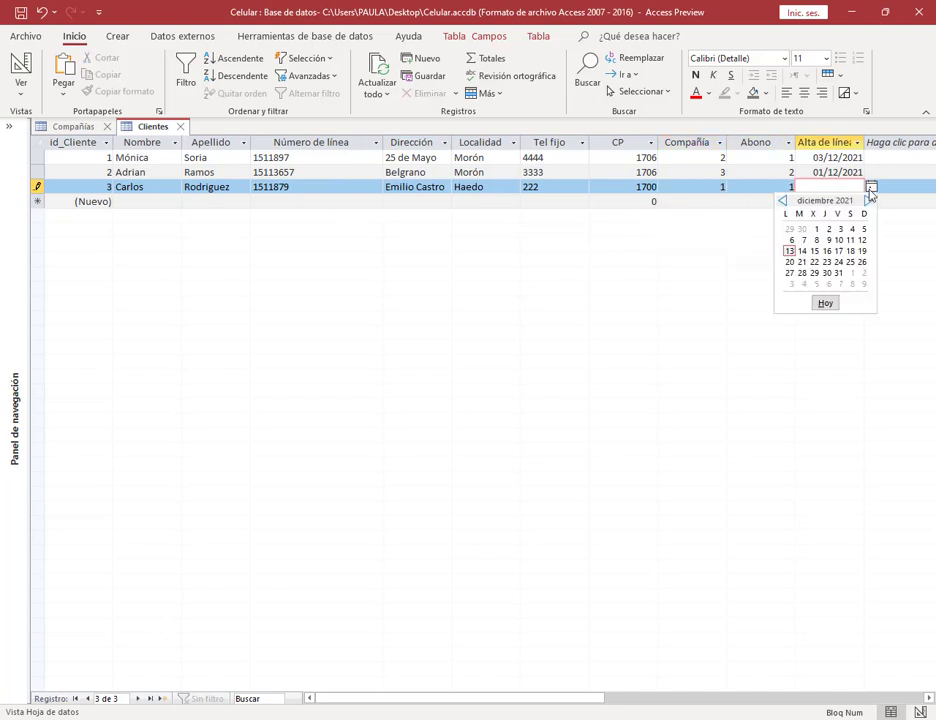
pyautogui.click(840, 241)
# Add a fourth Clientes record with the client's first name, surname and line number.
pyautogui.click(146, 201)
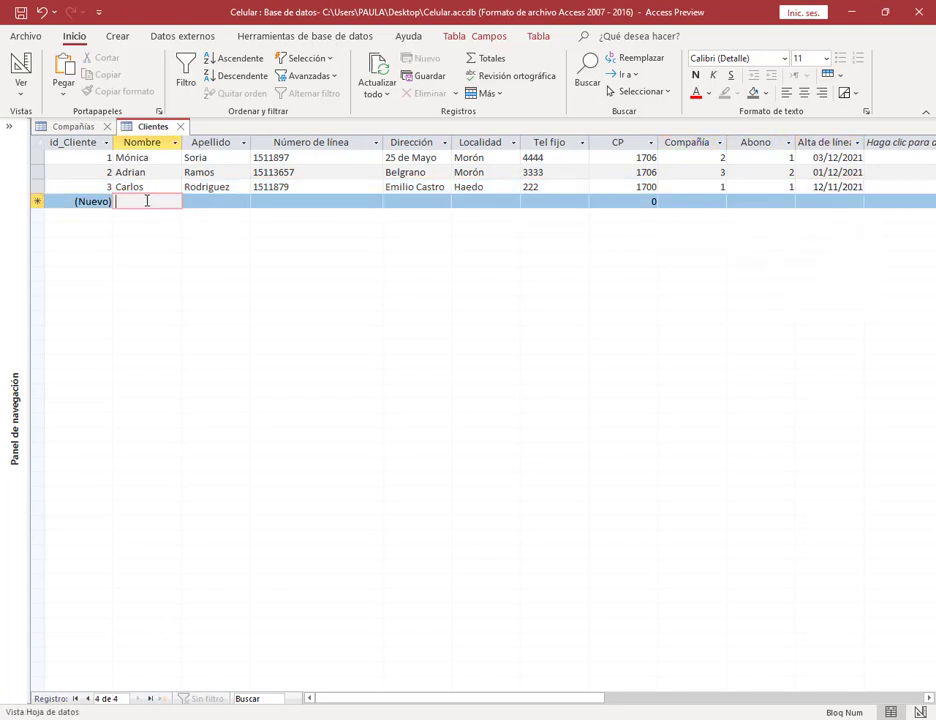
pyautogui.write('Kerlob')
pyautogui.press('Tab')
pyautogui.write('Gonzale')
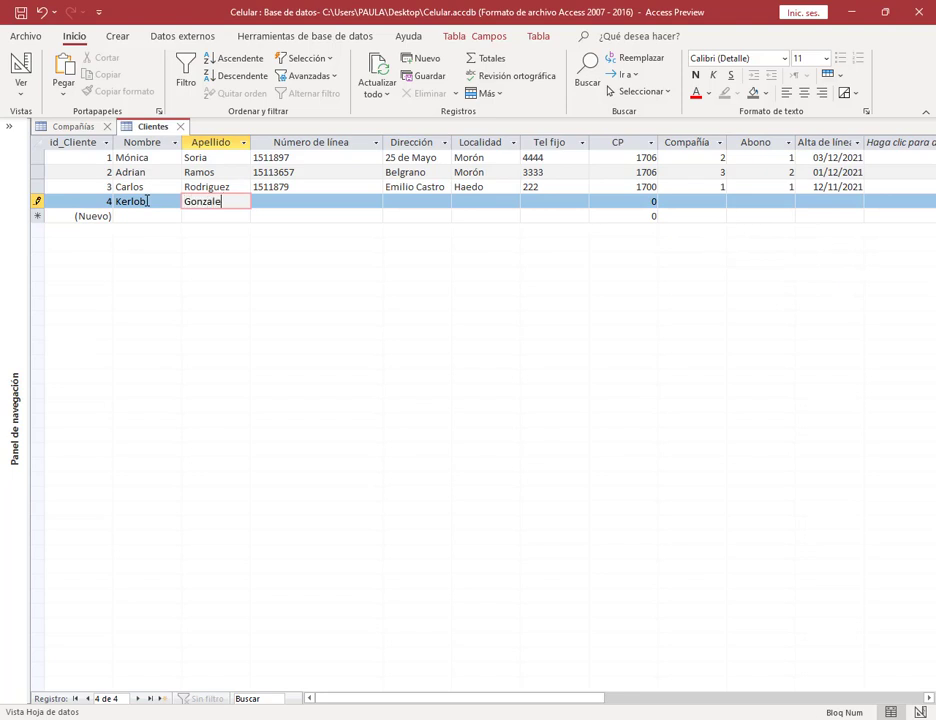
pyautogui.write('z')
pyautogui.press('Tab')
pyautogui.write('1511364')
pyautogui.press('Tab')
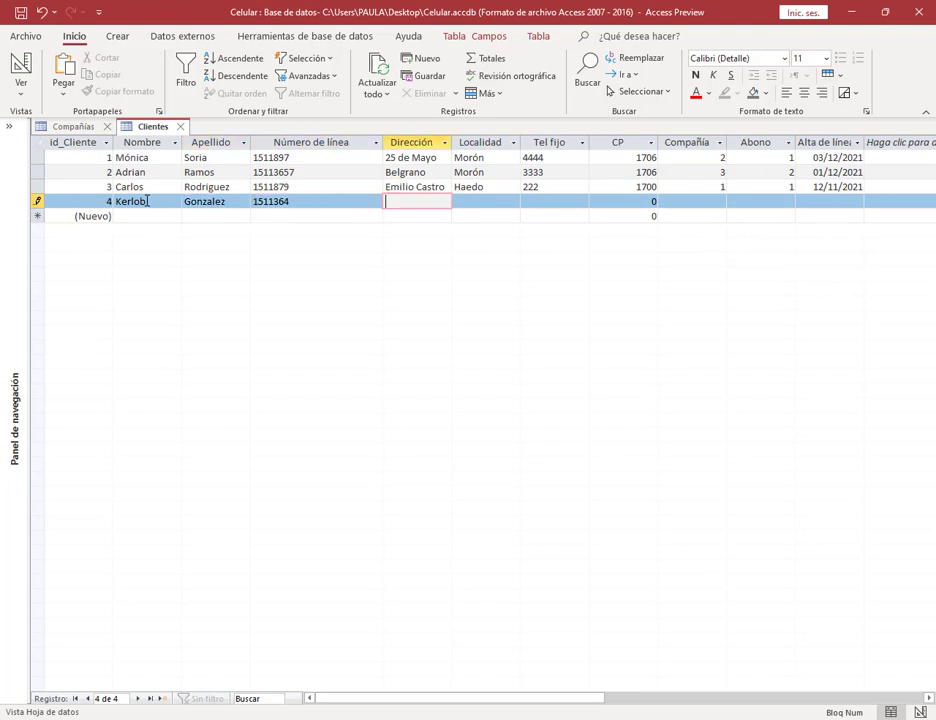
# Fill in the fourth client's Dirección, Localidad Haedo, landline number in Tel fijo, and postal code in CP.
pyautogui.write('Moreno')
pyautogui.press('Tab')
pyautogui.write('Haedo')
pyautogui.press('Tab')
pyautogui.write('111\t1700')
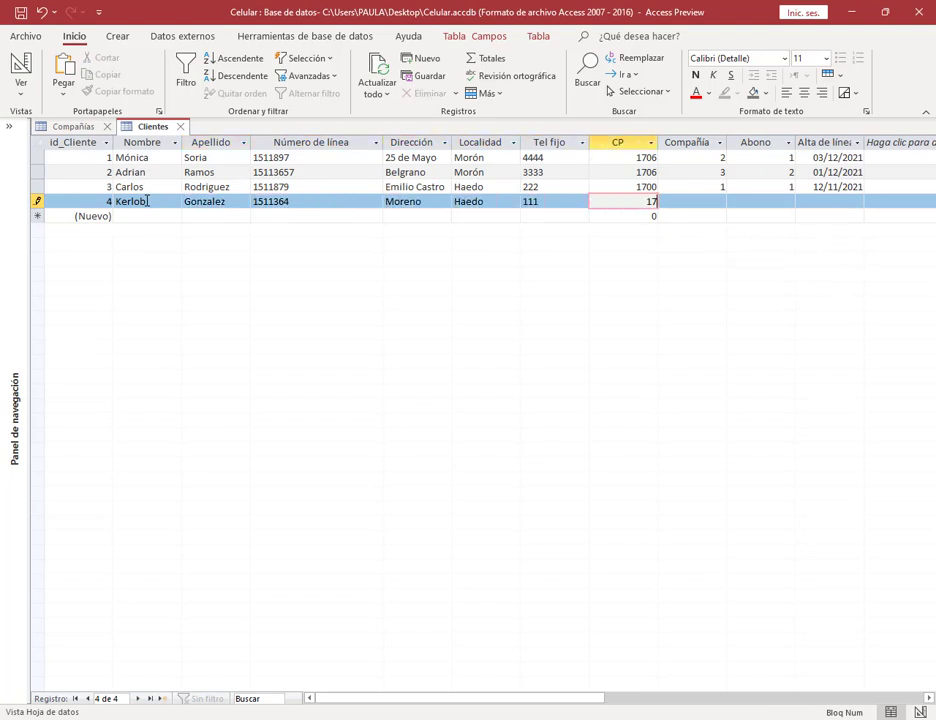
pyautogui.press('Tab')
# Set the fourth client's Compañía to 4, Abono to 2 and Alta de línea to 01/11/2021.
pyautogui.write('4')
pyautogui.press('Tab')
pyautogui.write('2')
pyautogui.press('Tab')
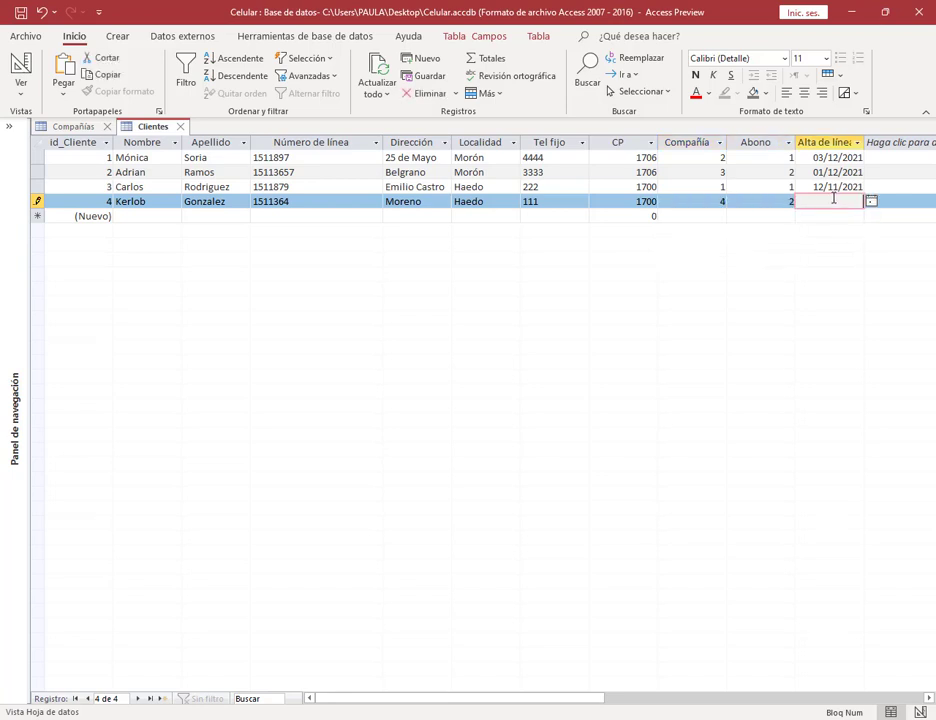
pyautogui.click(869, 200)
pyautogui.click(792, 240)
# Add a fifth Clientes record with the client's first name, surname and line number.
pyautogui.click(150, 219)
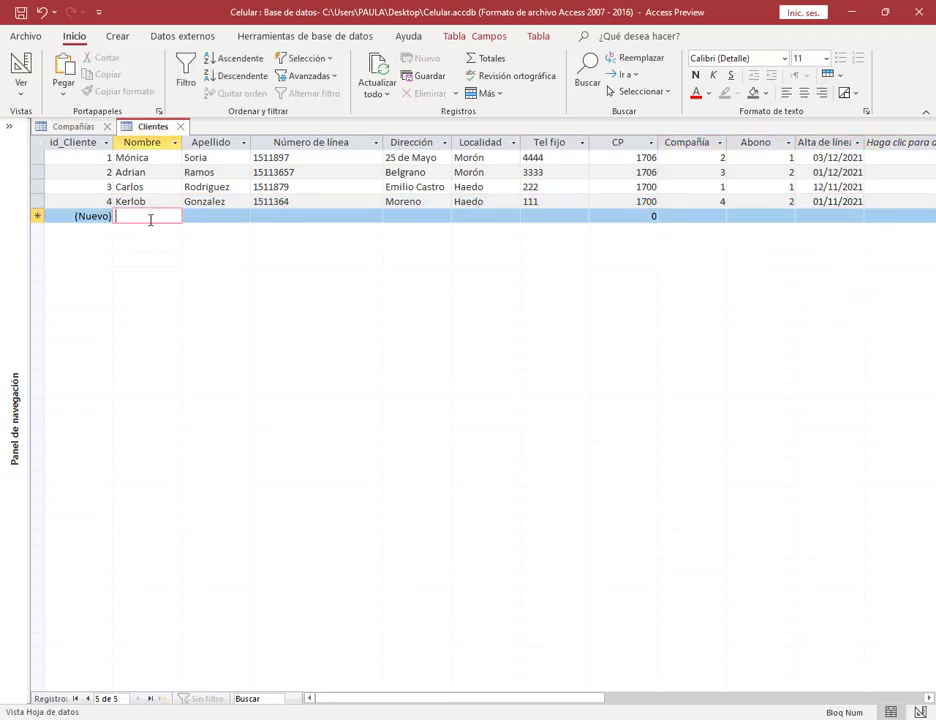
pyautogui.write('Enrique')
pyautogui.press('Tab')
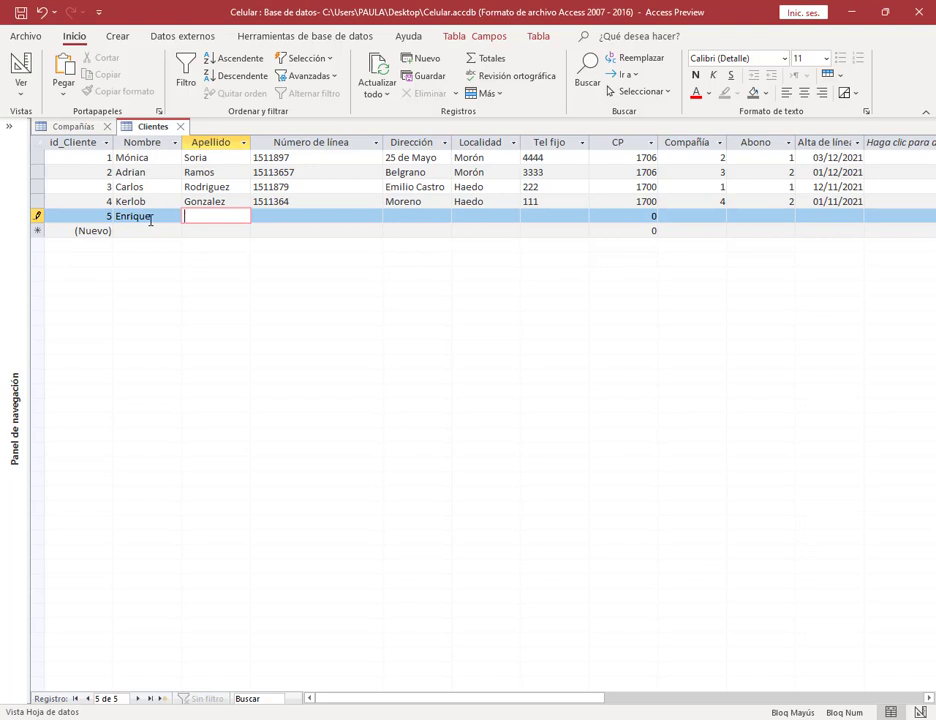
pyautogui.write('Lamas')
pyautogui.press('Tab')
pyautogui.write('1511570')
pyautogui.press('Tab')
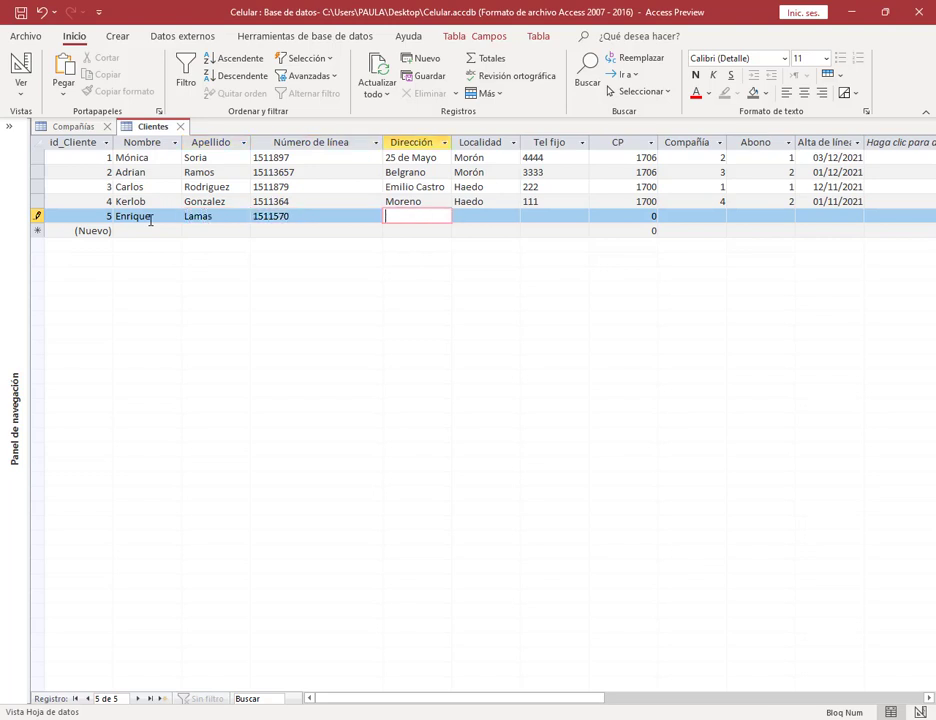
# Fill in the fifth client's Dirección, Localidad Ramos Mejia, landline number in Tel fijo, and postal code in CP.
pyautogui.write('Av. Ma')
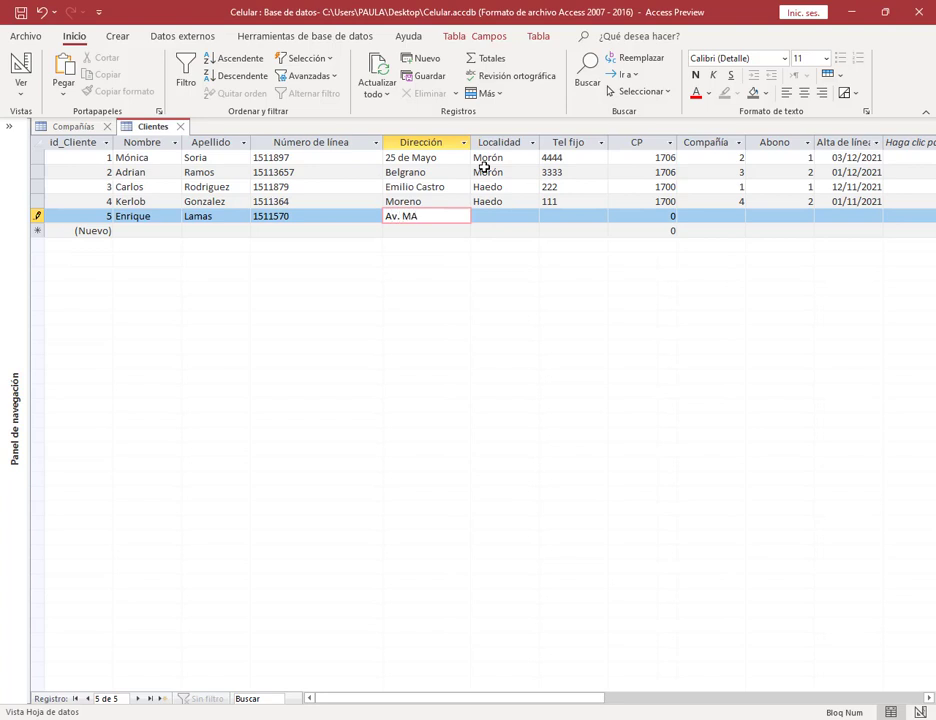
pyautogui.write('yo')
pyautogui.press('Tab')
pyautogui.write('Ramos Mejia')
pyautogui.press('Tab')
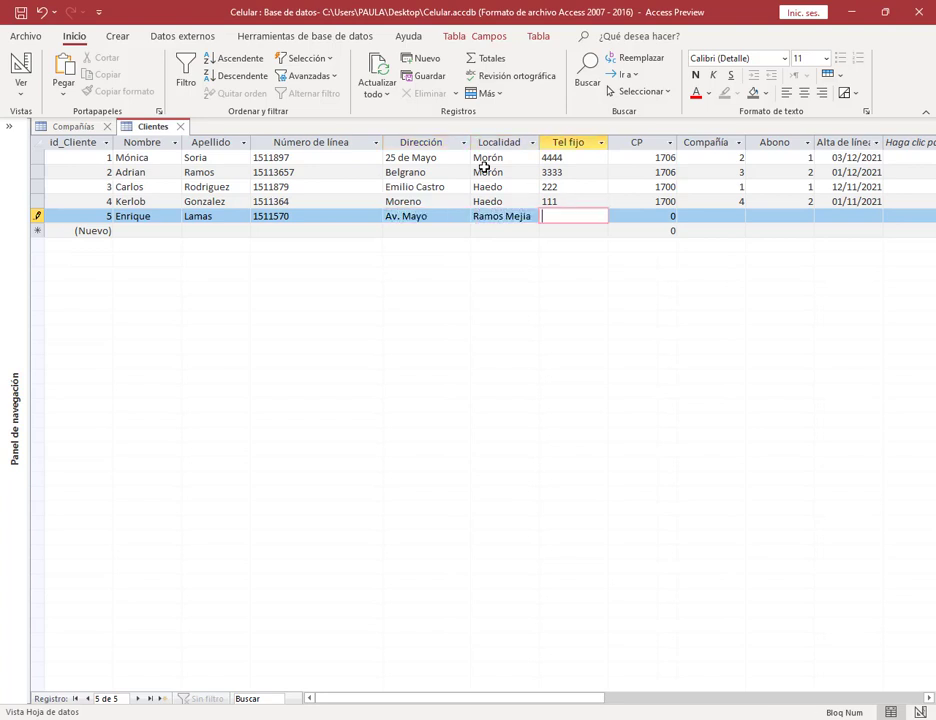
pyautogui.write('888')
pyautogui.press('Tab')
pyautogui.write('1725')
pyautogui.press('Tab')
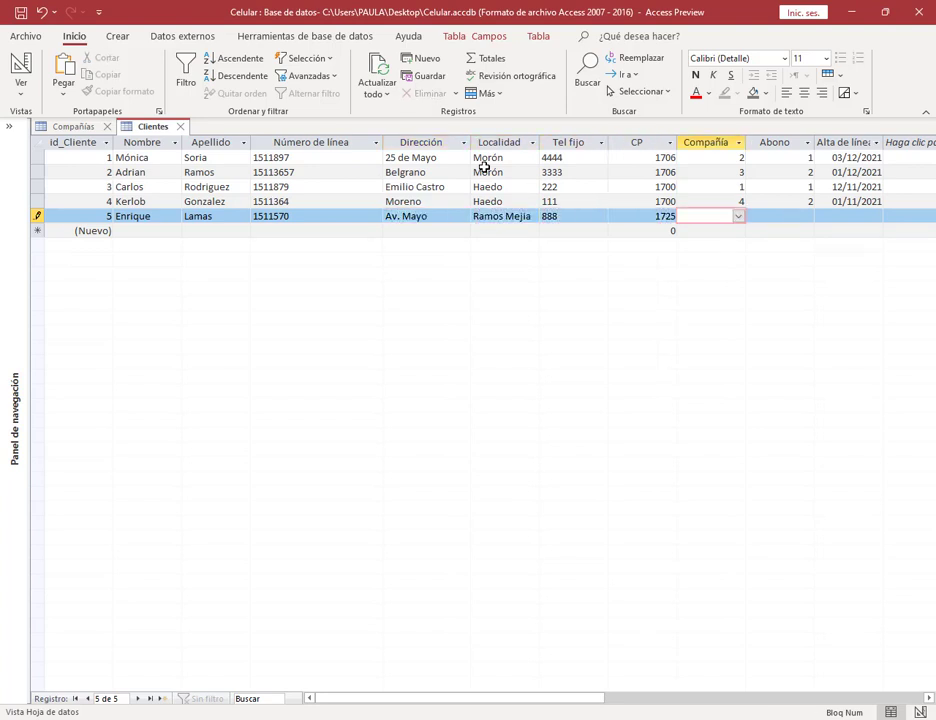
# Set the fifth client's Compañía to 3, Abono to 2 and Alta de línea to 12/11/2021.
pyautogui.click(737, 216)
pyautogui.click(760, 256)
pyautogui.click(806, 216)
pyautogui.click(795, 245)
pyautogui.click(863, 217)
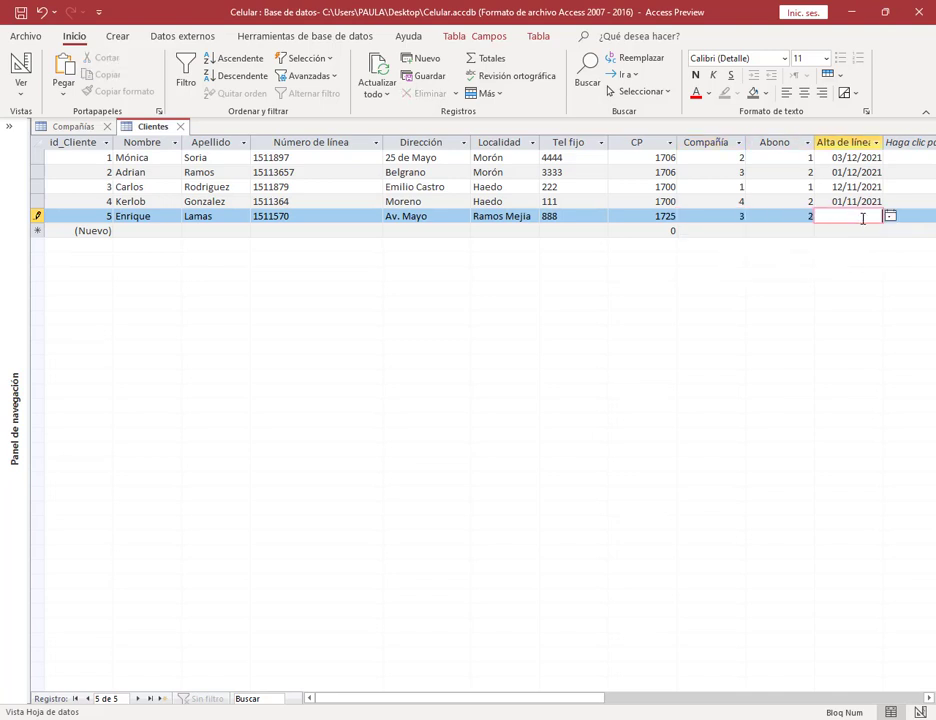
pyautogui.click(890, 216)
pyautogui.click(857, 269)
# Add a sixth Clientes record with the client's first name, surname and line number.
pyautogui.click(153, 233)
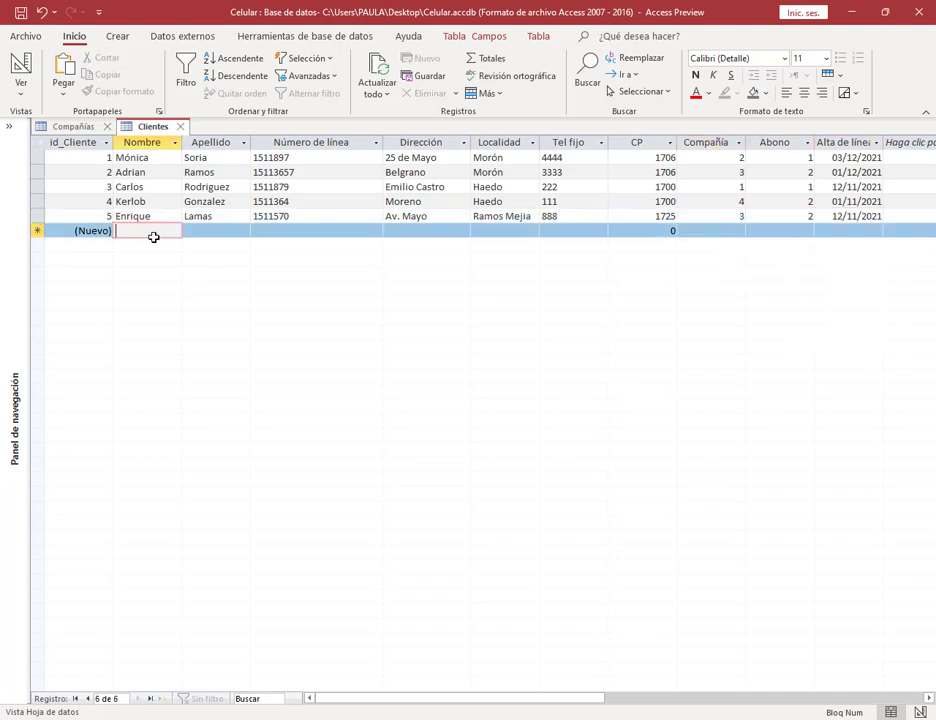
pyautogui.write('Santiago')
pyautogui.press('Tab')
pyautogui.write('Caliva')
pyautogui.press('Tab')
pyautogui.write('15')
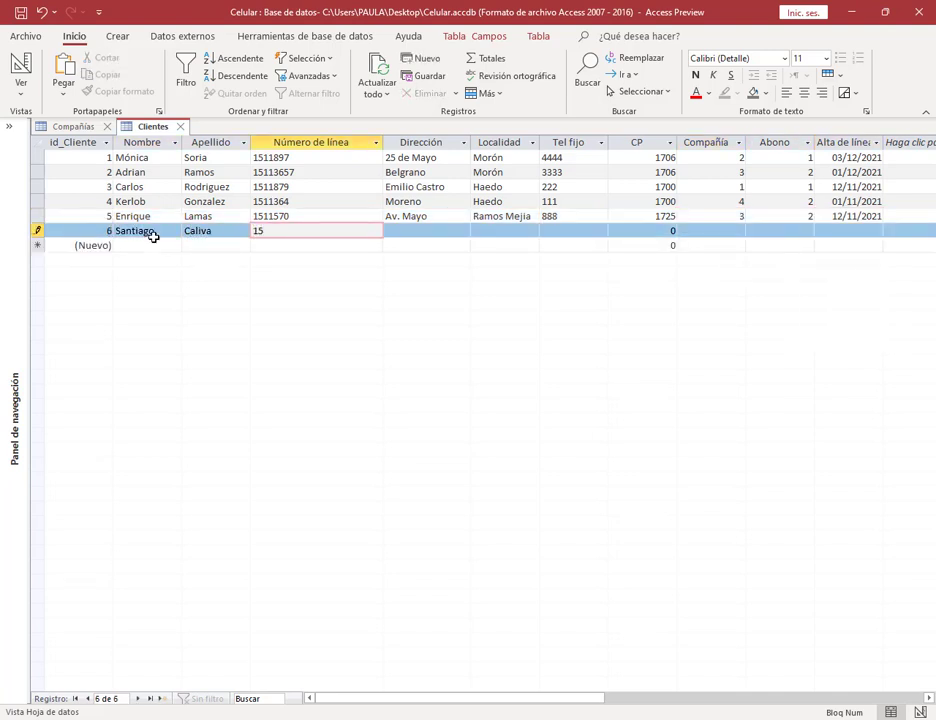
pyautogui.write('11745')
# Correct the second client's Número de línea by removing its extra last digit.
pyautogui.press('Up')
pyautogui.press('Up')
pyautogui.press('Up')
pyautogui.press('Up')
pyautogui.press('F2')
pyautogui.press('BackSpace')
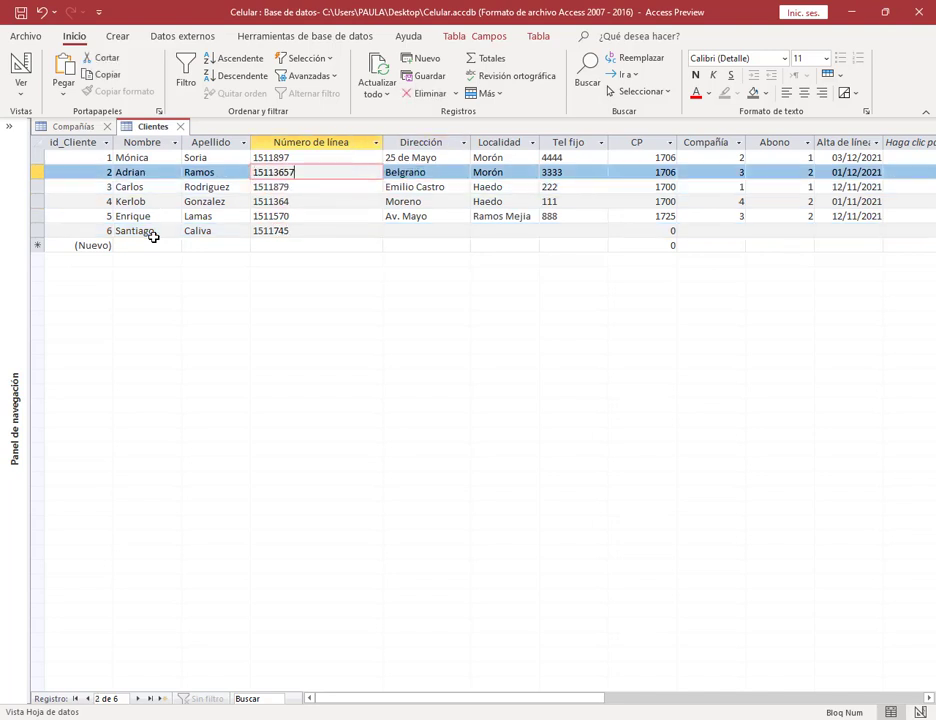
# Fill in the sixth client's Dirección, Localidad Morón, landline number in Tel fijo, and postal code in CP.
pyautogui.press('Down')
pyautogui.press('Down')
pyautogui.press('Down')
pyautogui.press('Down')
pyautogui.press('Tab')
pyautogui.write('Uruguay')
pyautogui.press('Tab')
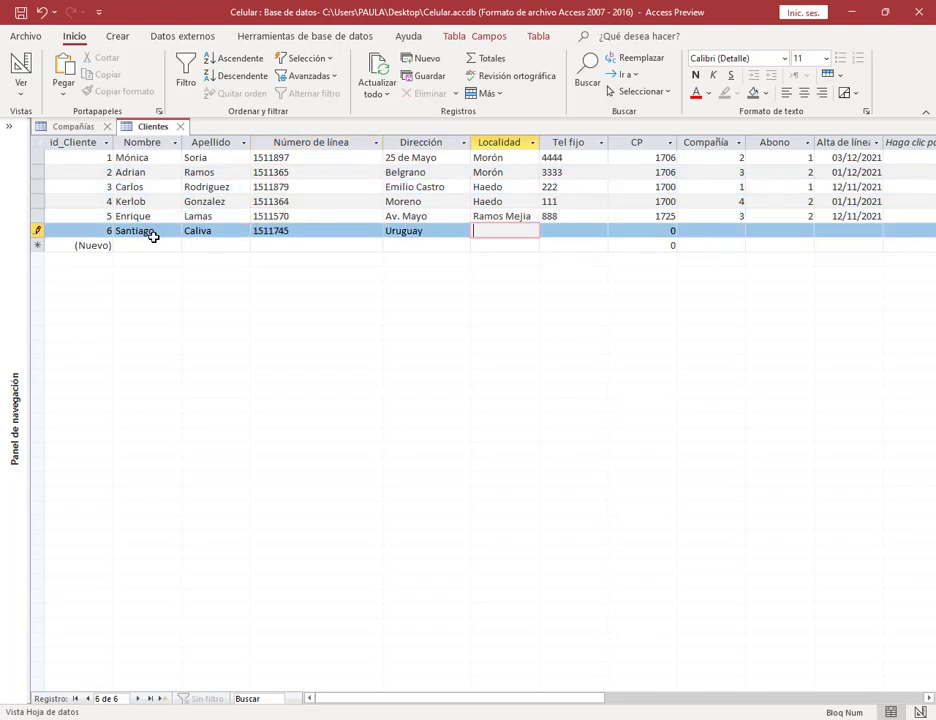
pyautogui.write('Morón')
pyautogui.press('Tab')
pyautogui.write('999')
pyautogui.press('Tab')
pyautogui.write('10')
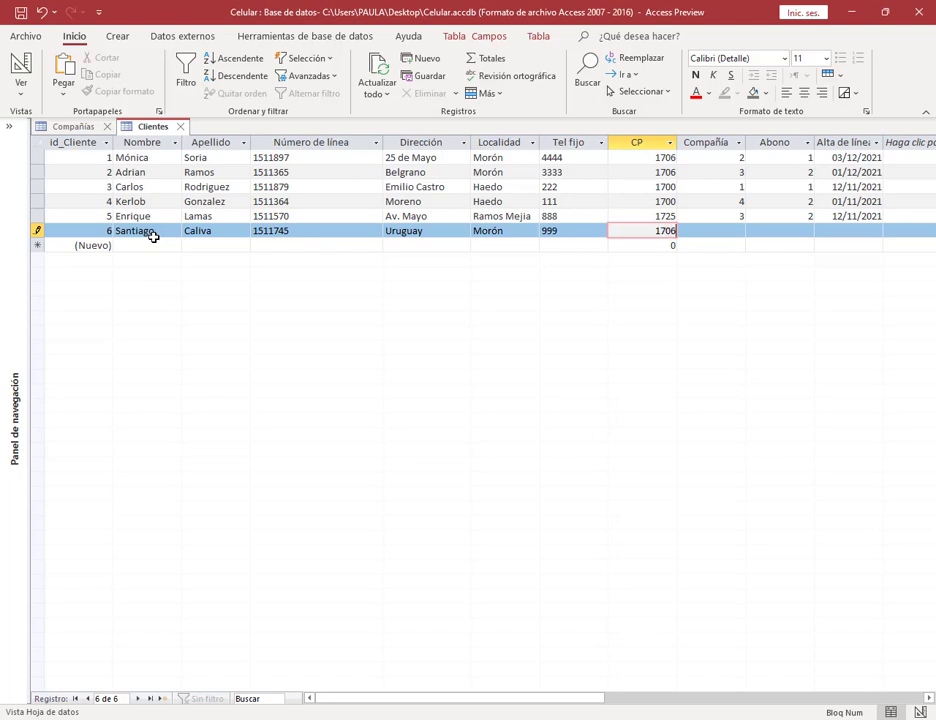
# Set the sixth client's Compañía to 2, Abono to 1 and Alta de línea to 08/11/2021.
pyautogui.press('Tab')
pyautogui.write('2')
pyautogui.press('Tab')
pyautogui.write('1')
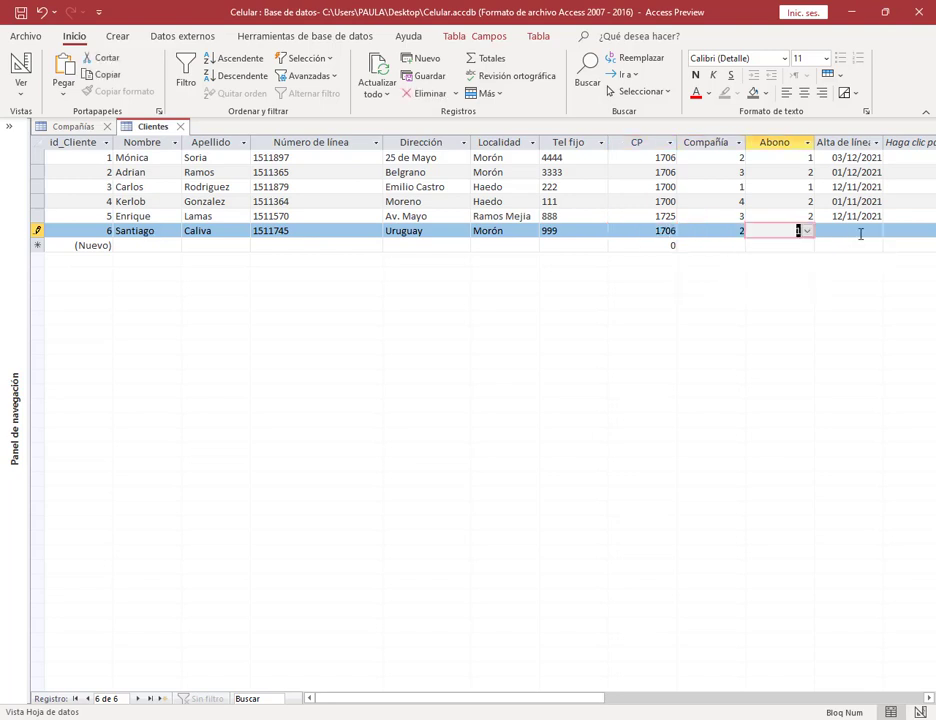
pyautogui.click(860, 231)
pyautogui.click(888, 231)
pyautogui.click(796, 244)
pyautogui.click(808, 282)
# Add a seventh Clientes record with the client's first name, surname and line number.
pyautogui.click(147, 246)
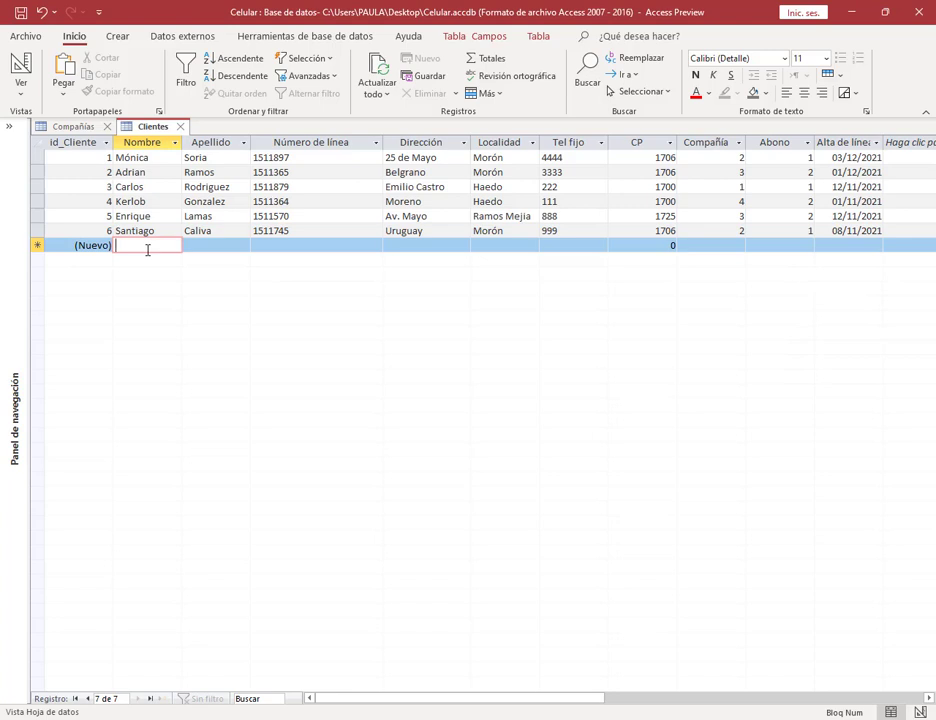
pyautogui.press('capslock')
pyautogui.write('R')
pyautogui.press('capslock')
pyautogui.write('omina')
pyautogui.press('Tab')
pyautogui.write('Sosa')
pyautogui.press('Tab')
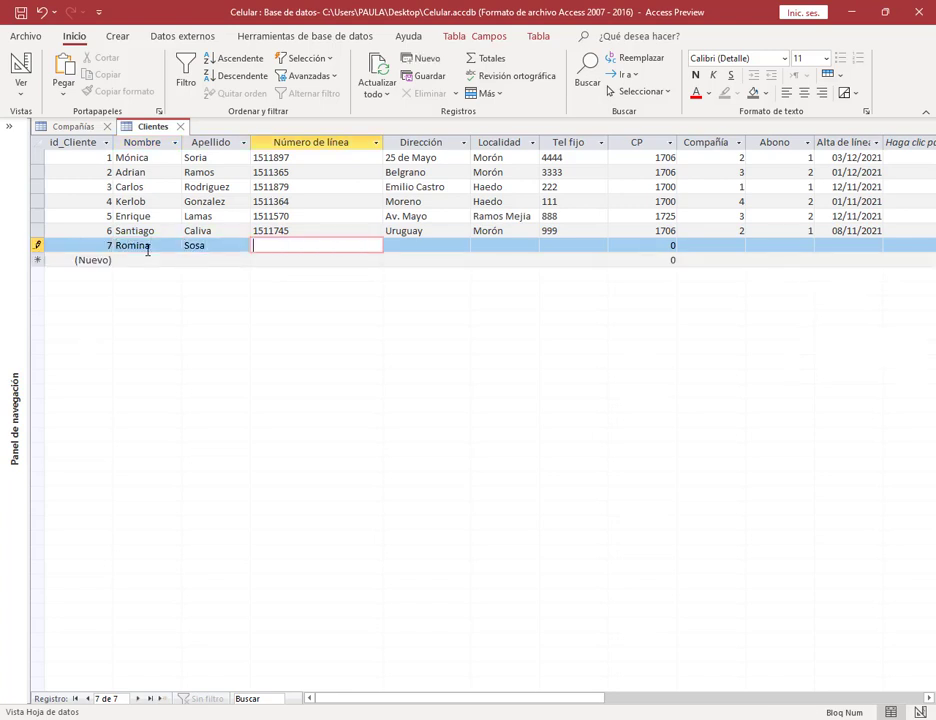
pyautogui.write('1511641')
pyautogui.press('Tab')
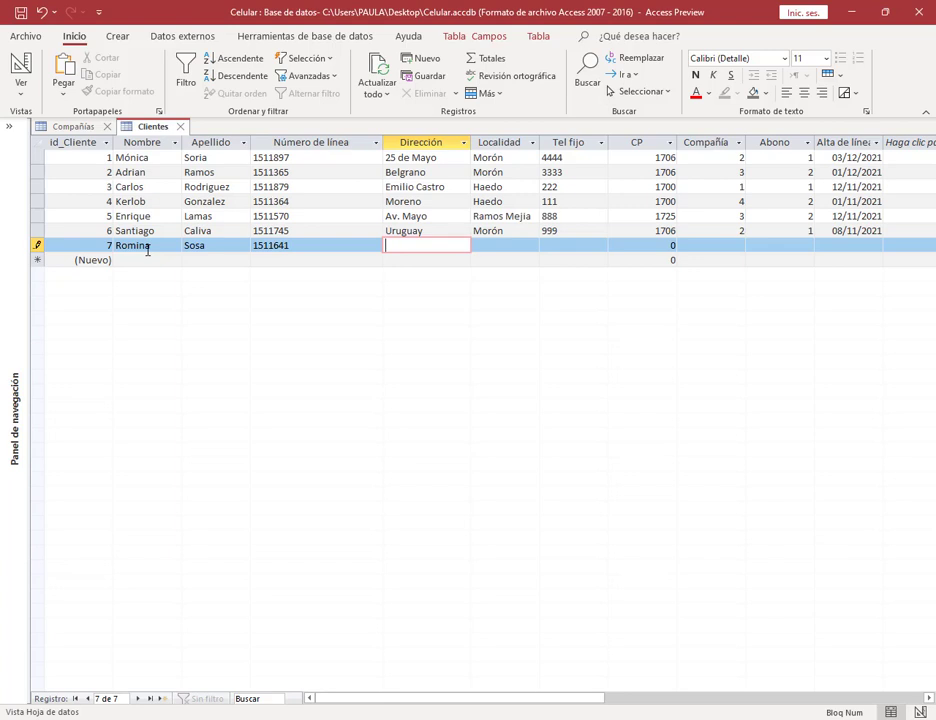
# Fill in the seventh client's Dirección, Localidad Haedo, landline number in Tel fijo, and postal code in CP.
pyautogui.write('San Lorenzo')
pyautogui.press('Tab')
pyautogui.write('Haedo')
pyautogui.press('Tab')
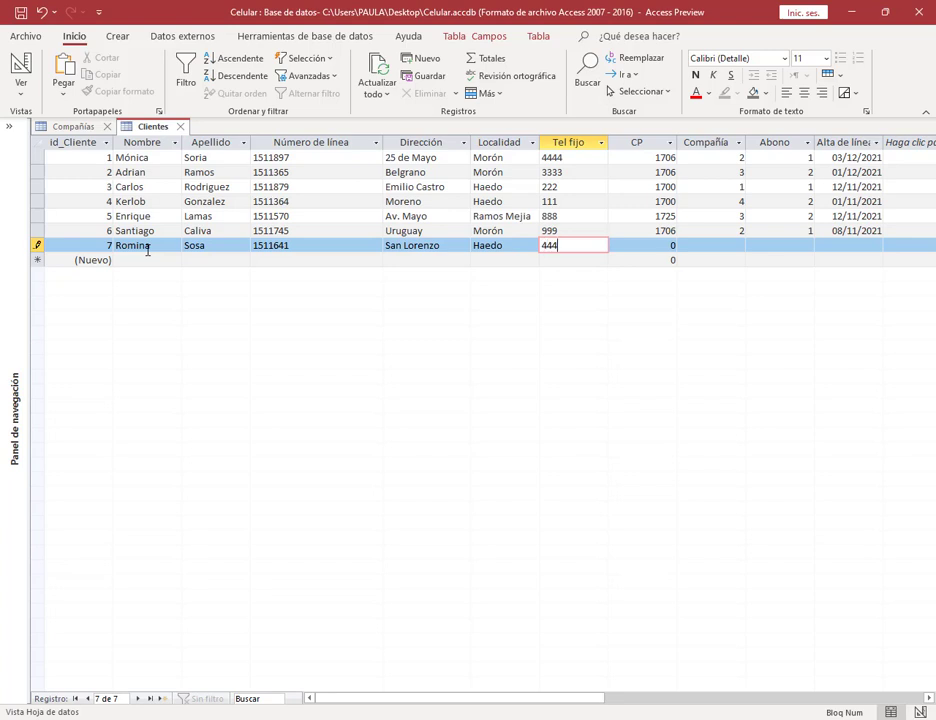
pyautogui.write('6666')
pyautogui.press('Tab')
pyautogui.write('1700')
pyautogui.press('Tab')
# Set the seventh client's Compañía to 1 (Personal), Abono to 1 (Fijo) and Alta de línea to 03/11/2021.
pyautogui.click(738, 246)
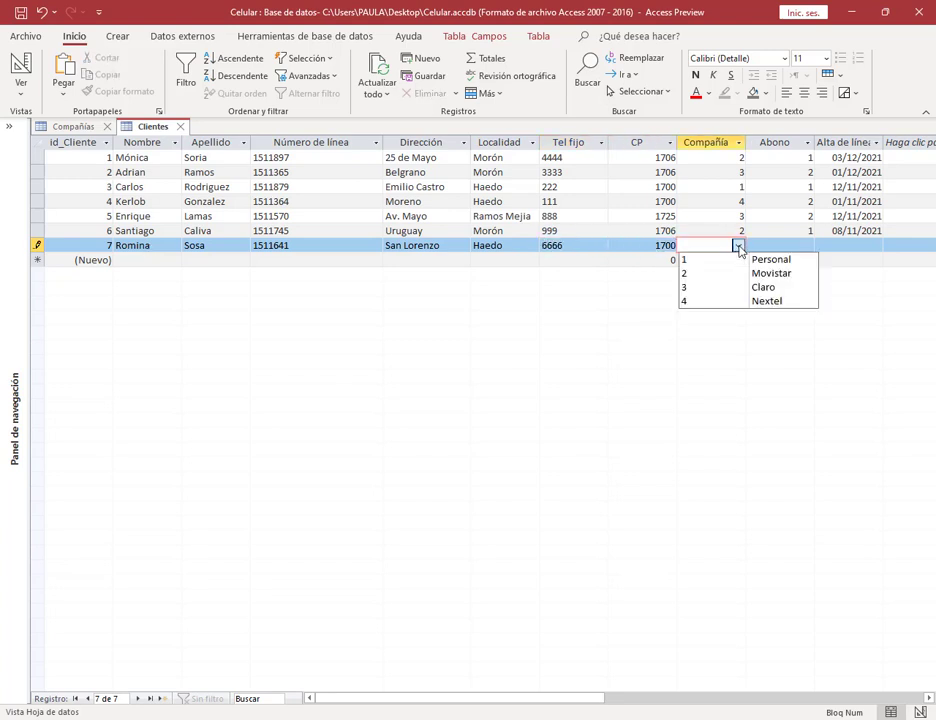
pyautogui.click(770, 259)
pyautogui.click(810, 246)
pyautogui.click(830, 253)
pyautogui.click(865, 246)
pyautogui.click(890, 246)
pyautogui.click(790, 286)
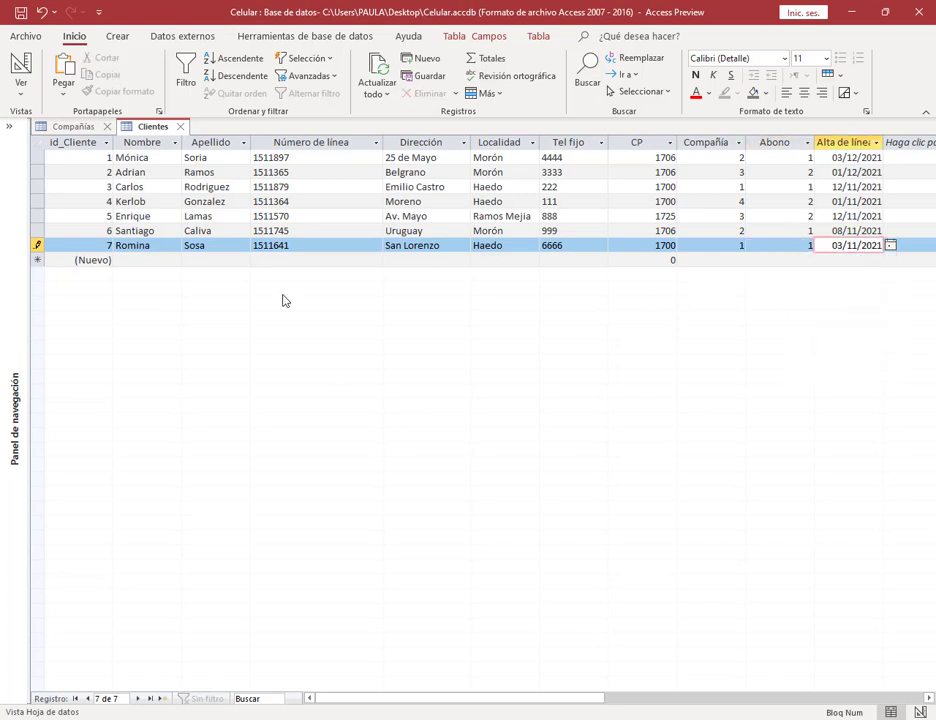
# Add an eighth Clientes record with the client's first name, surname and line number.
pyautogui.click(146, 258)
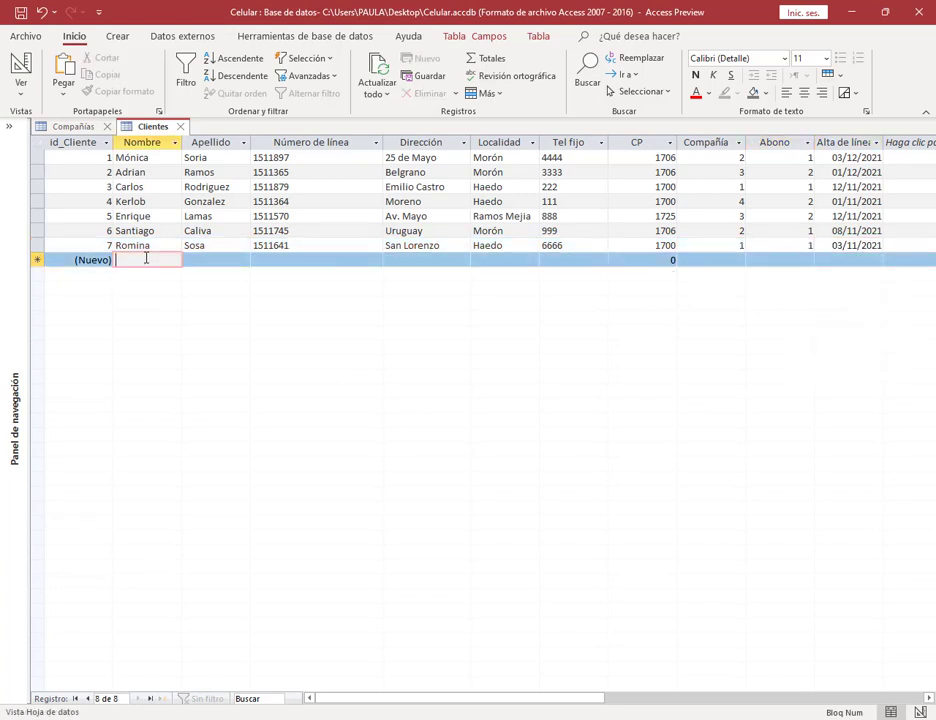
pyautogui.press('capslock')
pyautogui.write('L')
pyautogui.press('capslock')
pyautogui.write('uis')
pyautogui.press('Tab')
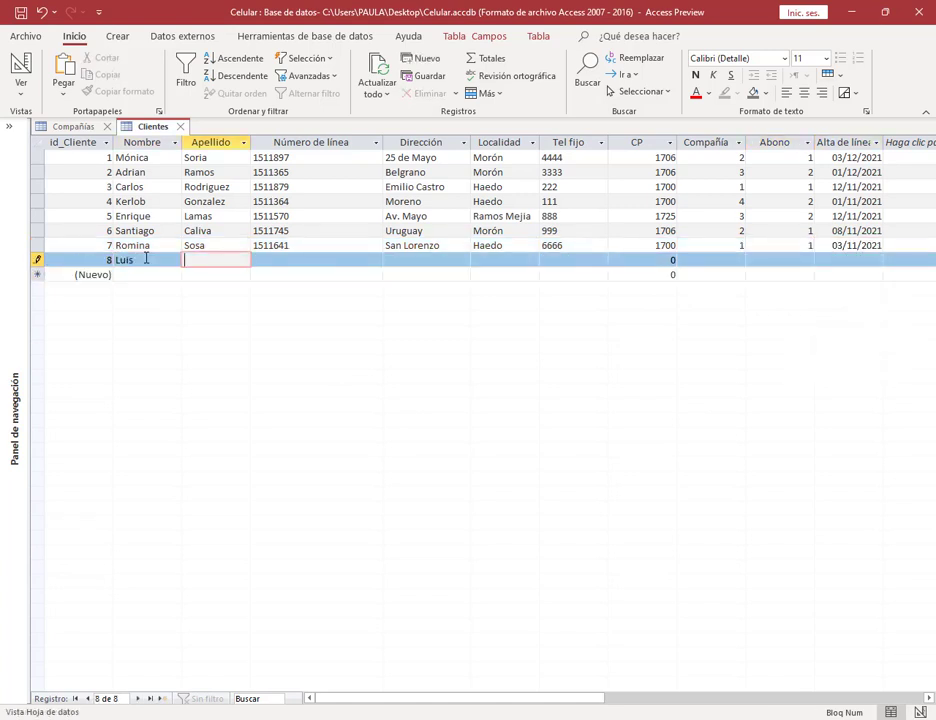
pyautogui.write('Perez')
pyautogui.press('Tab')
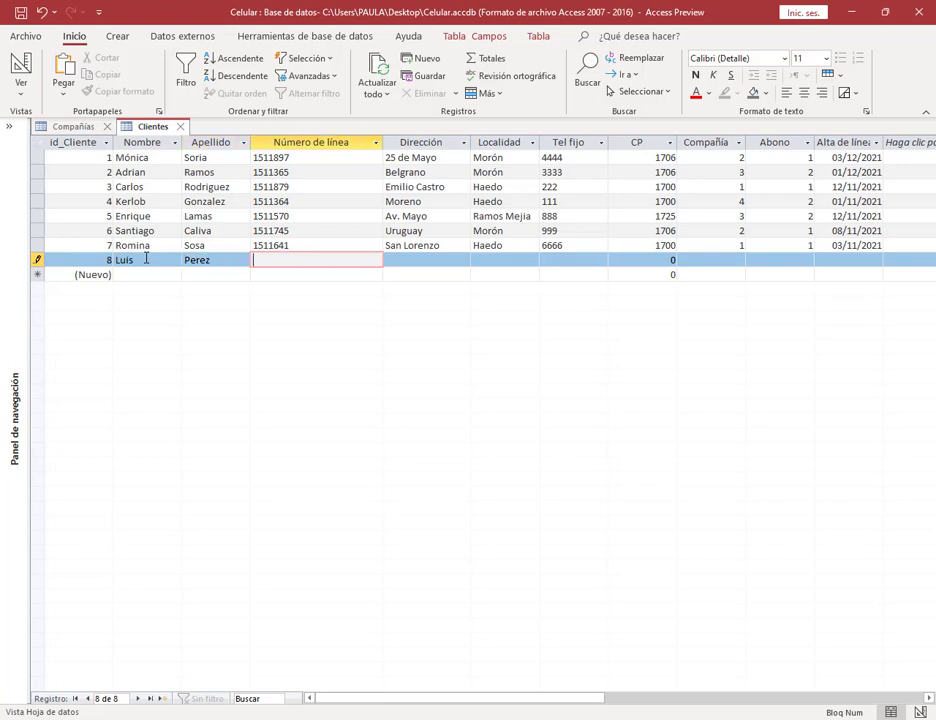
pyautogui.write('1511874')
pyautogui.press('Tab')
# Fill in the eighth client's Dirección, Localidad Morón, landline number in Tel fijo, and postal code in CP.
pyautogui.write('Bel')
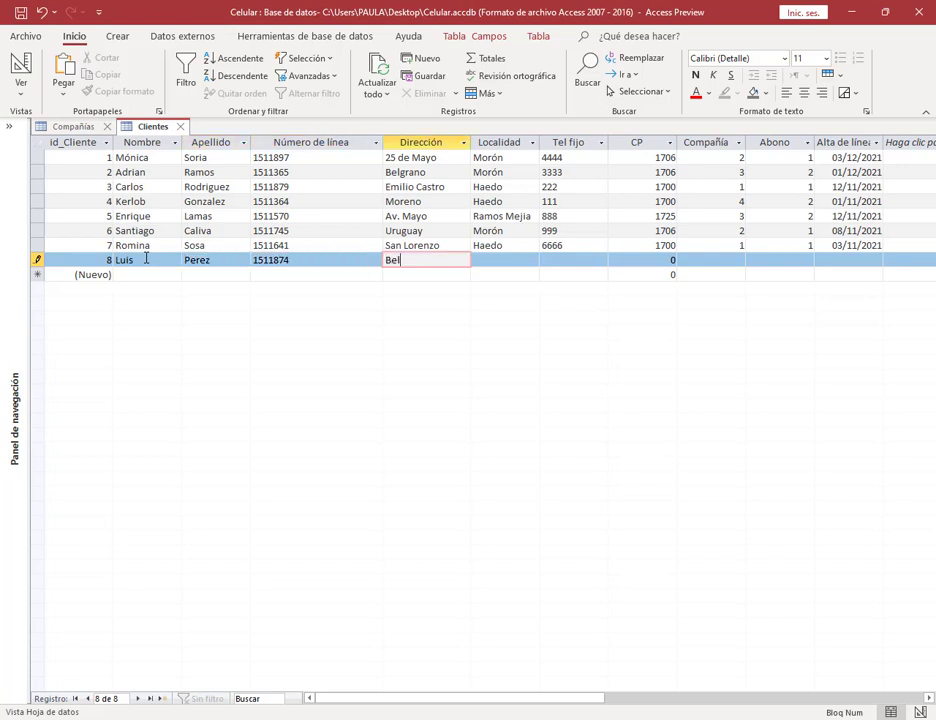
pyautogui.write('grano')
pyautogui.press('Tab')
pyautogui.write('Morón')
pyautogui.press('Tab')
pyautogui.write('7777')
pyautogui.press('Tab')
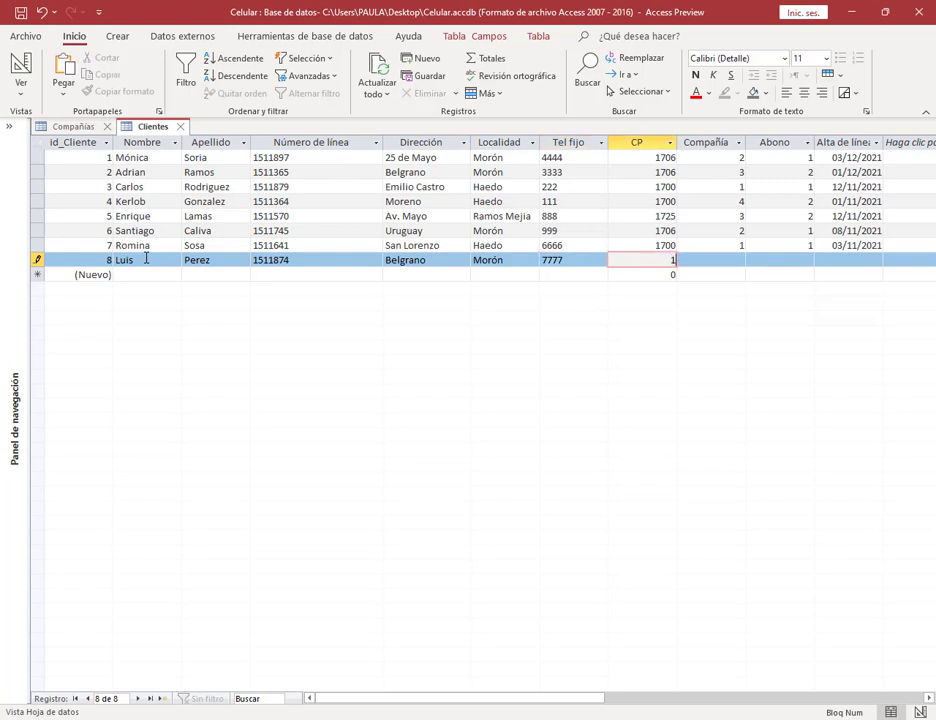
pyautogui.write('1706')
pyautogui.press('Tab')
# Set the eighth client's Compañía to 4, Abono to 2 (Prepago) and Alta de línea to 12/11/2021.
pyautogui.press('Tab')
pyautogui.click(803, 260)
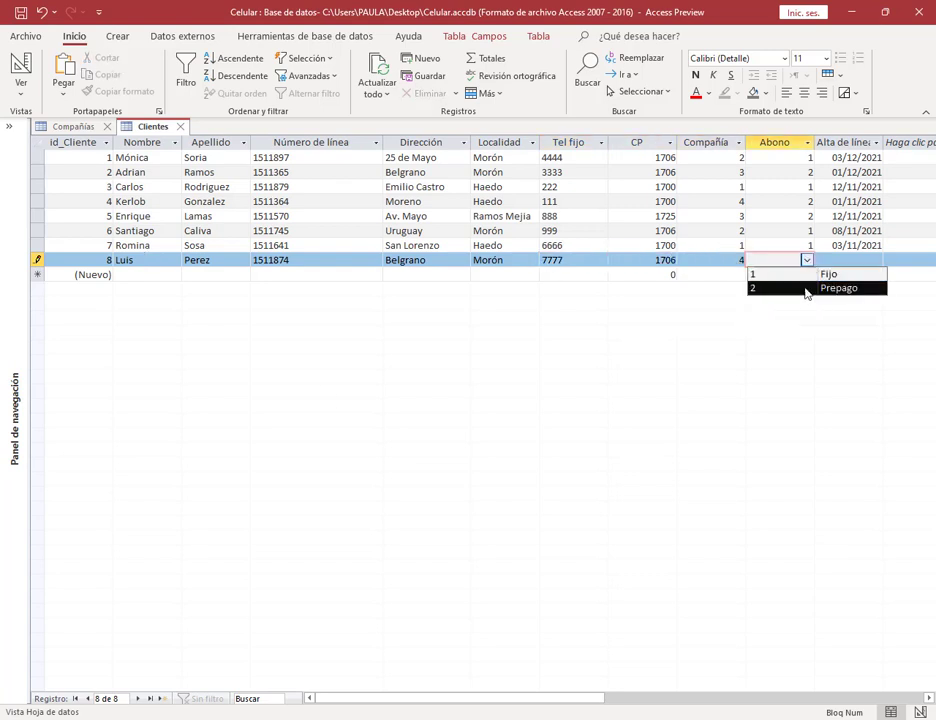
pyautogui.click(808, 290)
pyautogui.press('Tab')
pyautogui.click(893, 260)
pyautogui.click(838, 317)
# Add a ninth Clientes record with the client's first name, surname and line number.
pyautogui.click(129, 273)
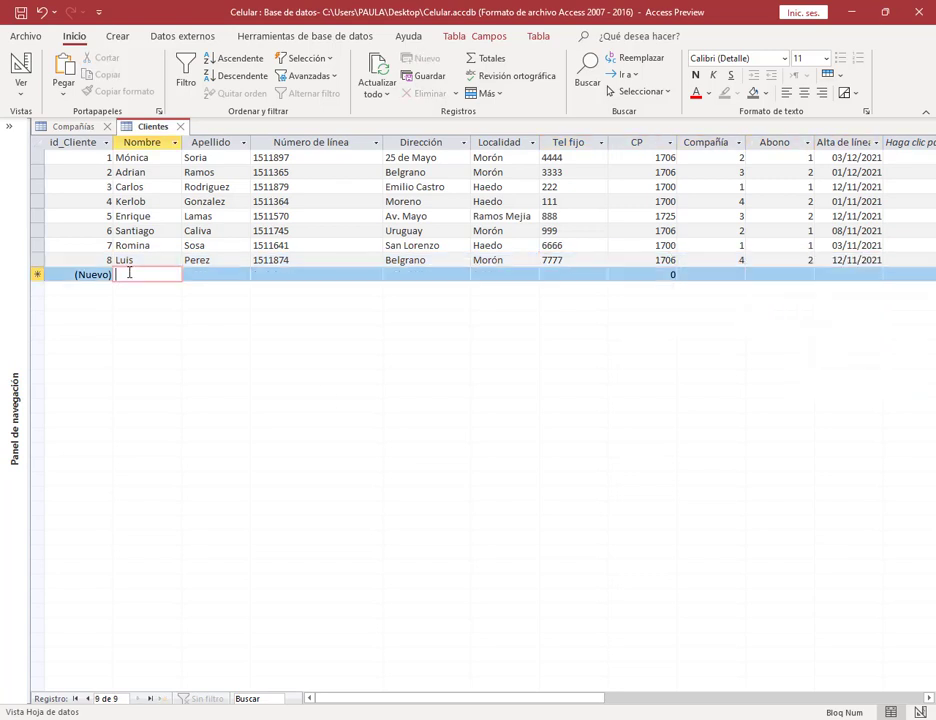
pyautogui.write('Laura')
pyautogui.press('Tab')
pyautogui.write('Hernandez')
pyautogui.press('Tab')
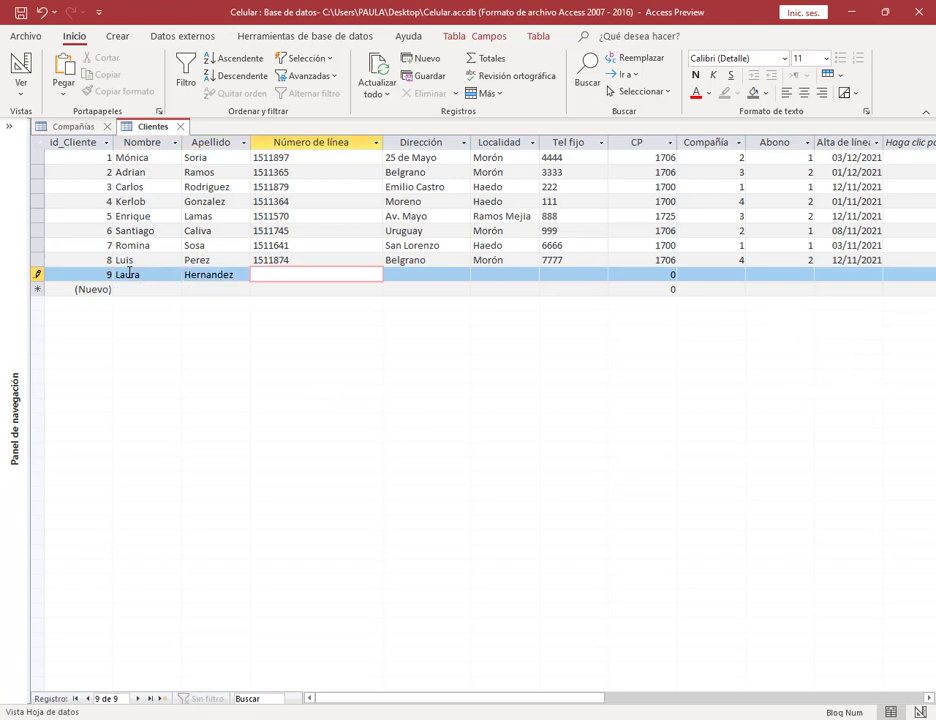
pyautogui.write('1511435')
pyautogui.press('Tab')
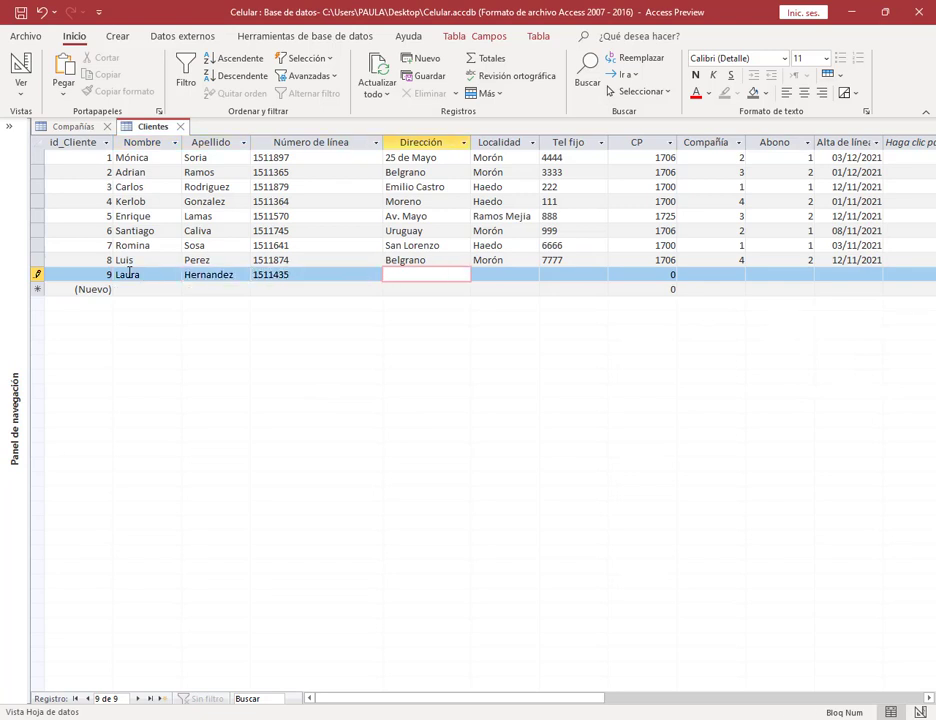
# Fill in the ninth client's Dirección, Localidad Haedo, landline number in Tel fijo, and postal code in CP.
pyautogui.write('Alcorta')
pyautogui.press('Tab')
pyautogui.write('Haedo')
pyautogui.press('Tab')
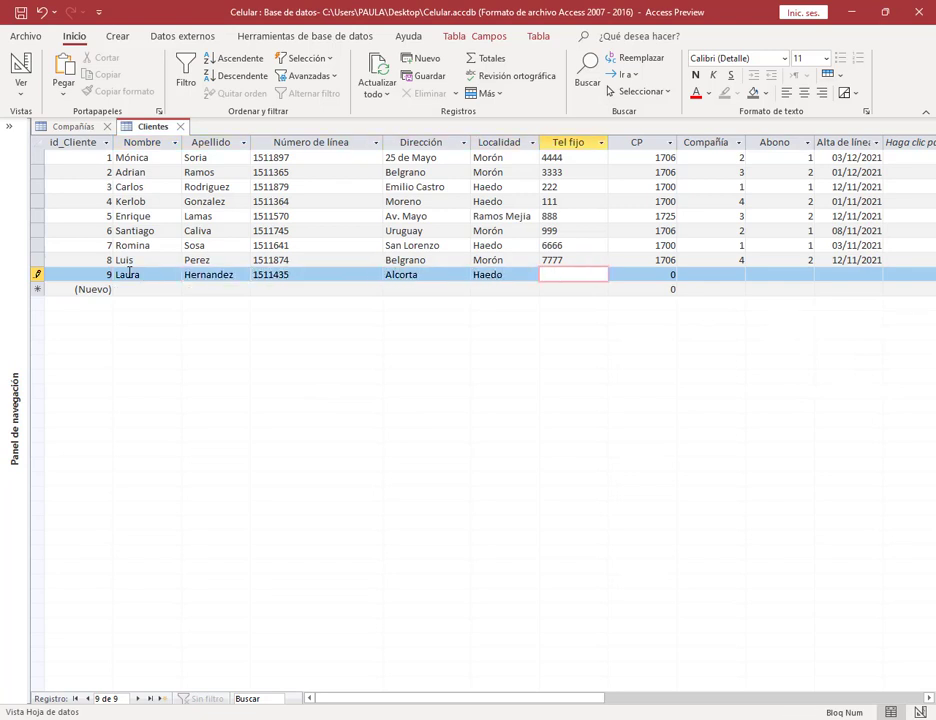
pyautogui.write('5555')
pyautogui.press('Tab')
pyautogui.write('170')
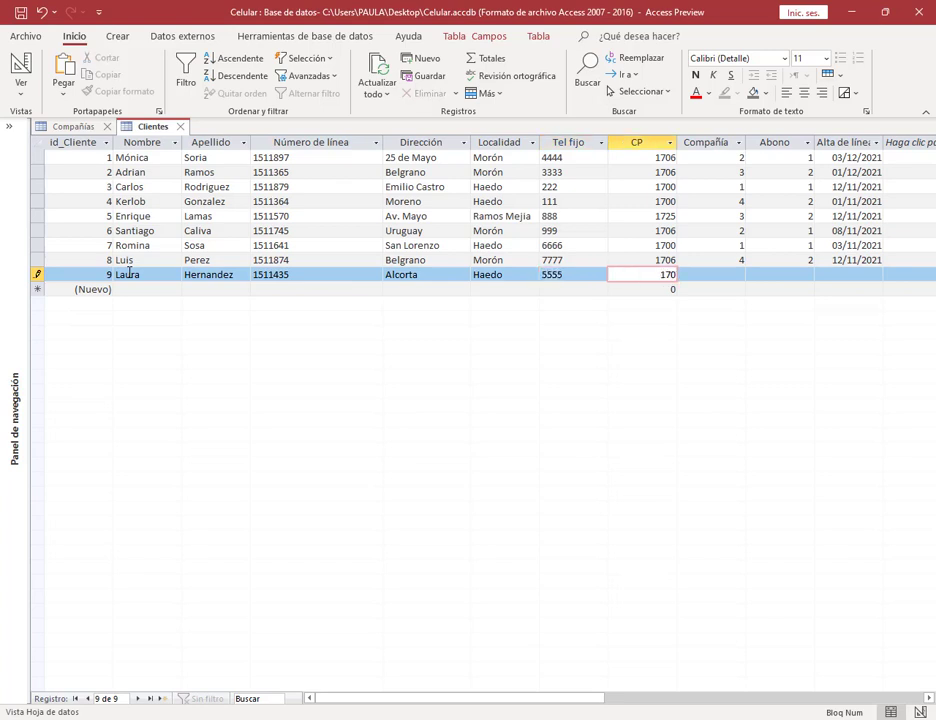
pyautogui.write('0')
pyautogui.press('Tab')
# Set the ninth client's Compañía to 1, Abono to 2 and Alta de línea to 09/12/2021.
pyautogui.click(739, 274)
pyautogui.click(755, 289)
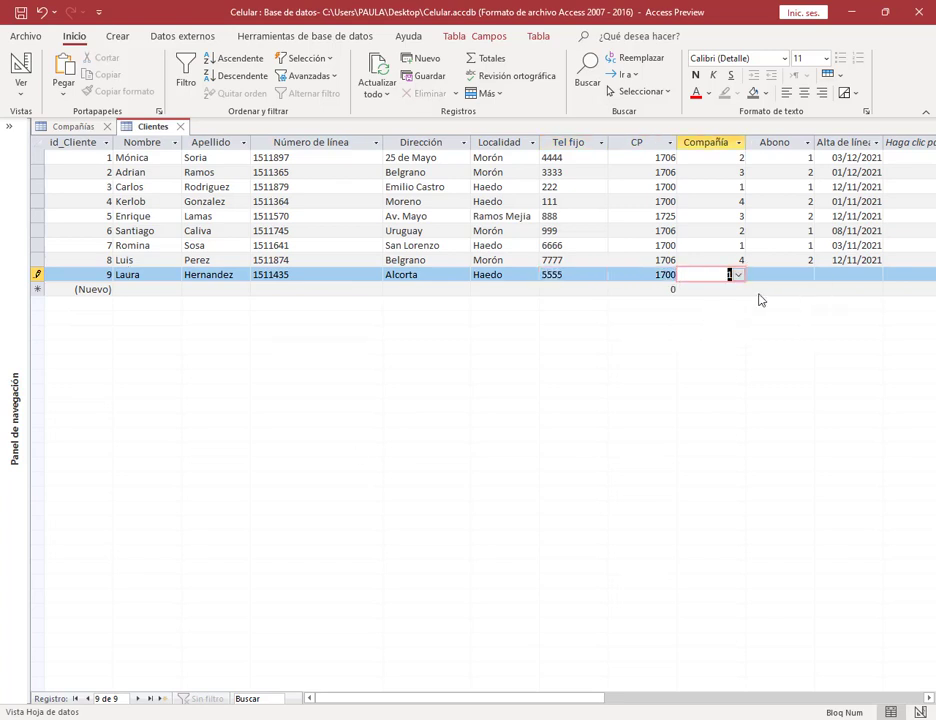
pyautogui.click(806, 274)
pyautogui.click(810, 305)
pyautogui.click(884, 274)
pyautogui.click(890, 274)
pyautogui.click(846, 328)
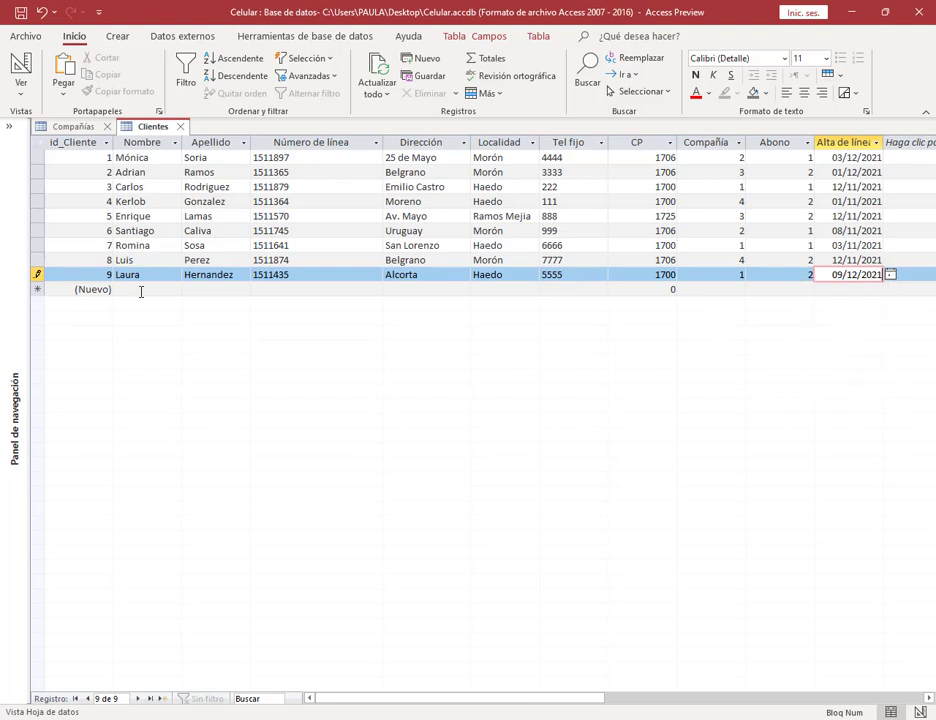
# Add a tenth Clientes record with the client's first name, surname and line number.
pyautogui.click(141, 289)
pyautogui.write('Vanesa')
pyautogui.press('Tab')
pyautogui.write('M')
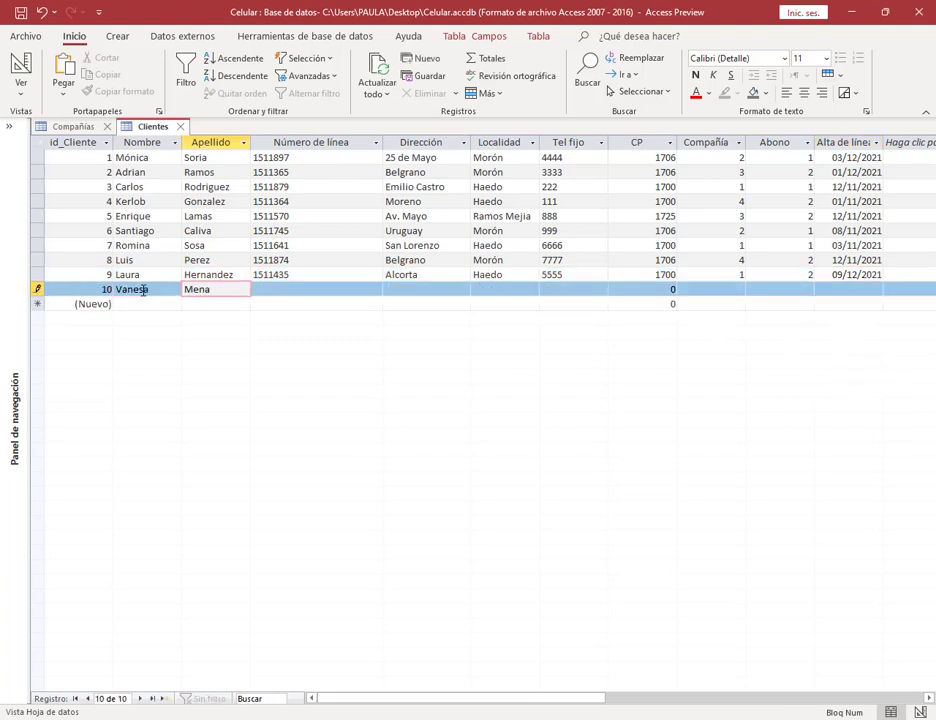
pyautogui.press('Tab')
pyautogui.write('1511358')
pyautogui.press('Tab')
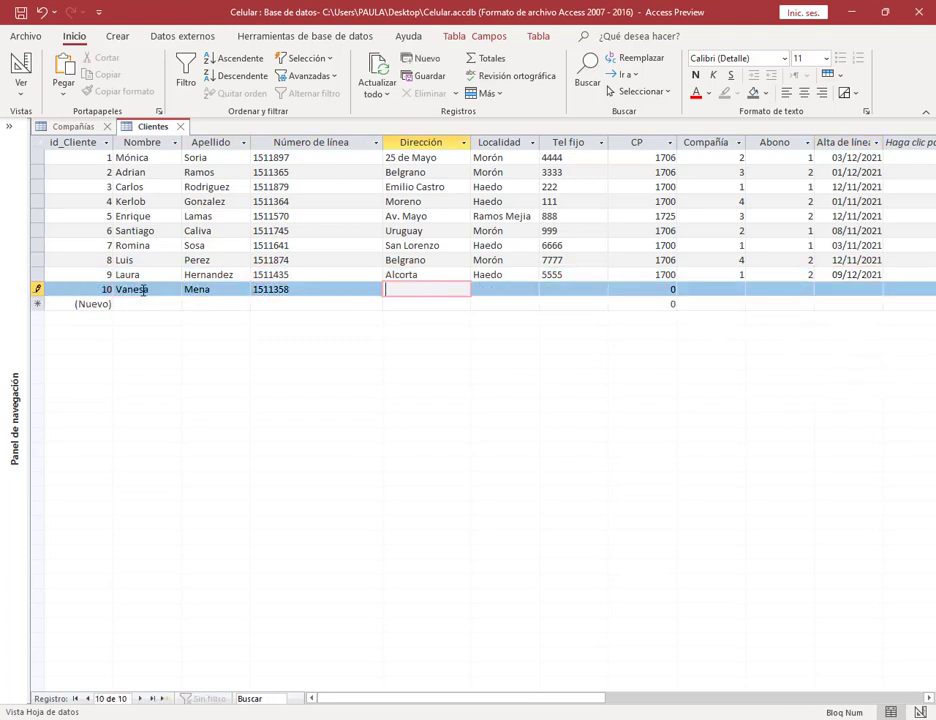
# Fill in the tenth client's Dirección, Localidad Haedo, landline number in Tel fijo, and postal code in CP.
pyautogui.write('M')
pyautogui.write('P')
pyautogui.press('capslock')
pyautogui.write('ueyrredon')
pyautogui.press('Tab')
pyautogui.press('capslock')
pyautogui.write('H')
pyautogui.press('capslock')
pyautogui.write('aedon')
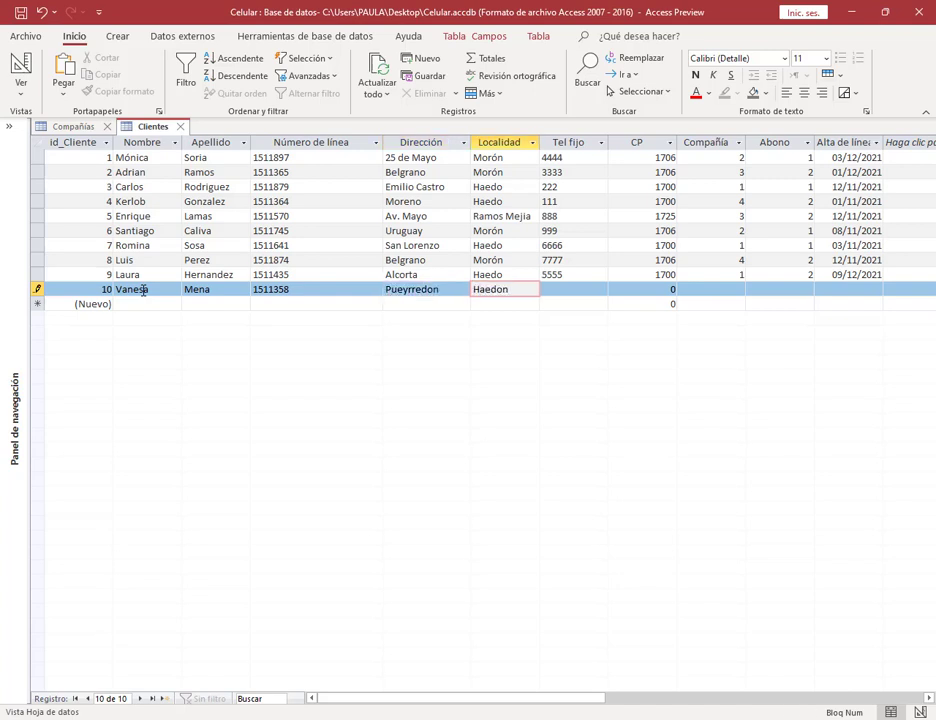
pyautogui.press('Tab')
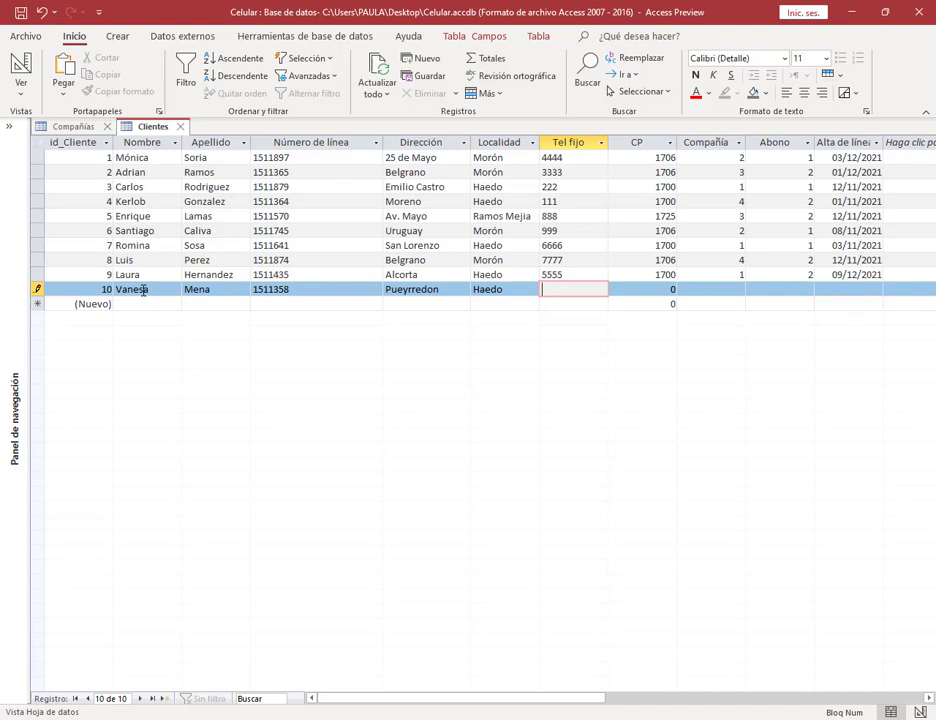
pyautogui.write('5057')
pyautogui.press('Tab')
pyautogui.write('1700')
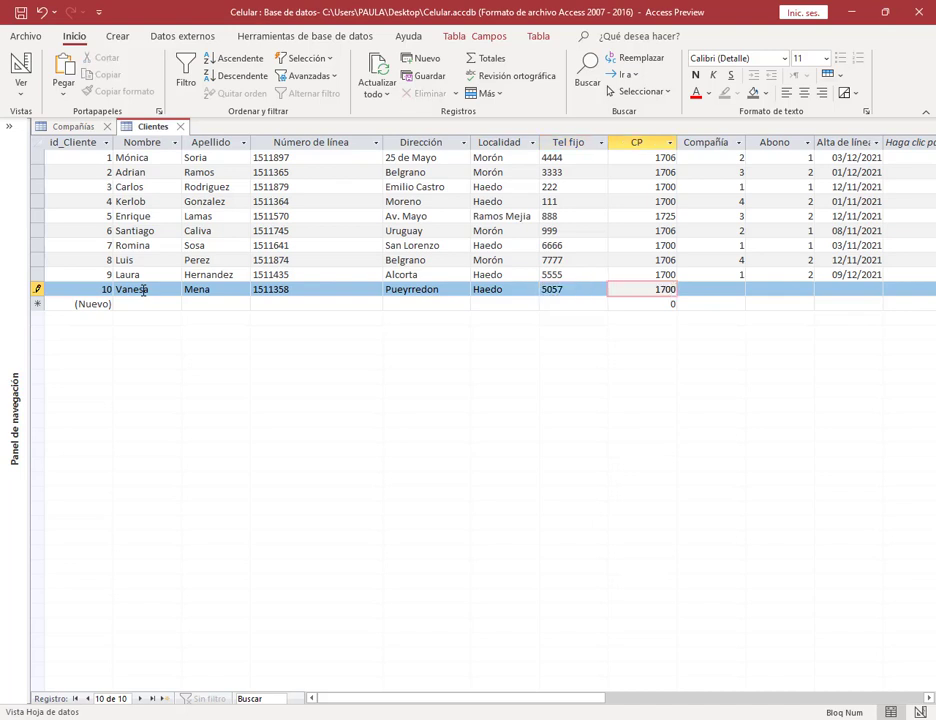
pyautogui.press('Tab')
# Set the tenth client's Compañía to 3, Abono to 1 and Alta de línea to 08/12/2021.
pyautogui.click(738, 289)
pyautogui.click(763, 331)
pyautogui.click(807, 289)
pyautogui.click(769, 304)
pyautogui.press('Tab')
pyautogui.click(890, 289)
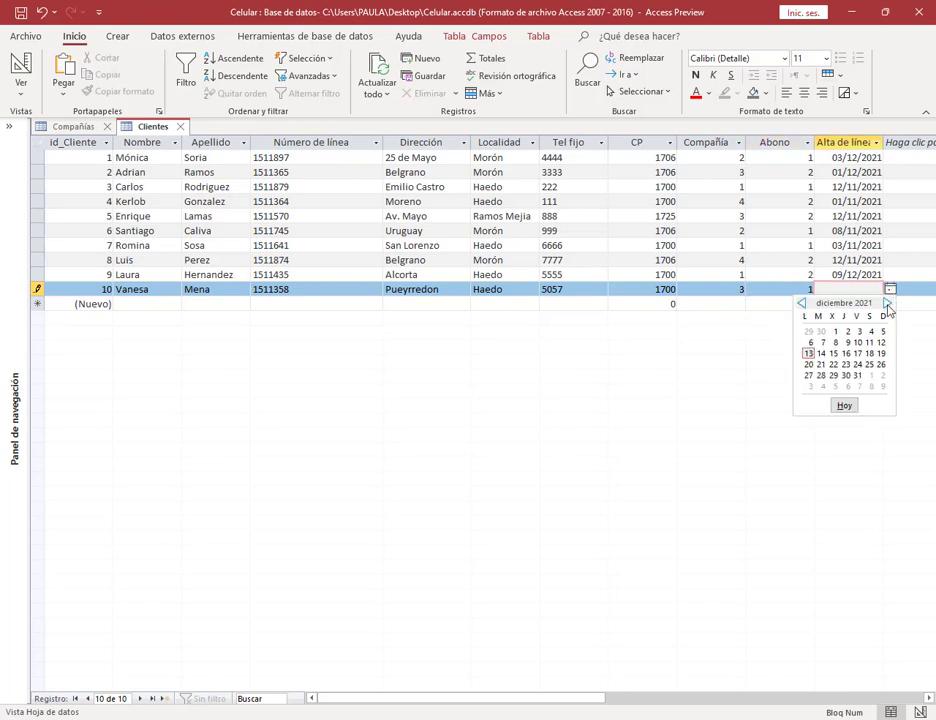
pyautogui.click(836, 343)
# Save the Clientes table and close both open tables, with the list of database objects expanded.
pyautogui.click(21, 13)
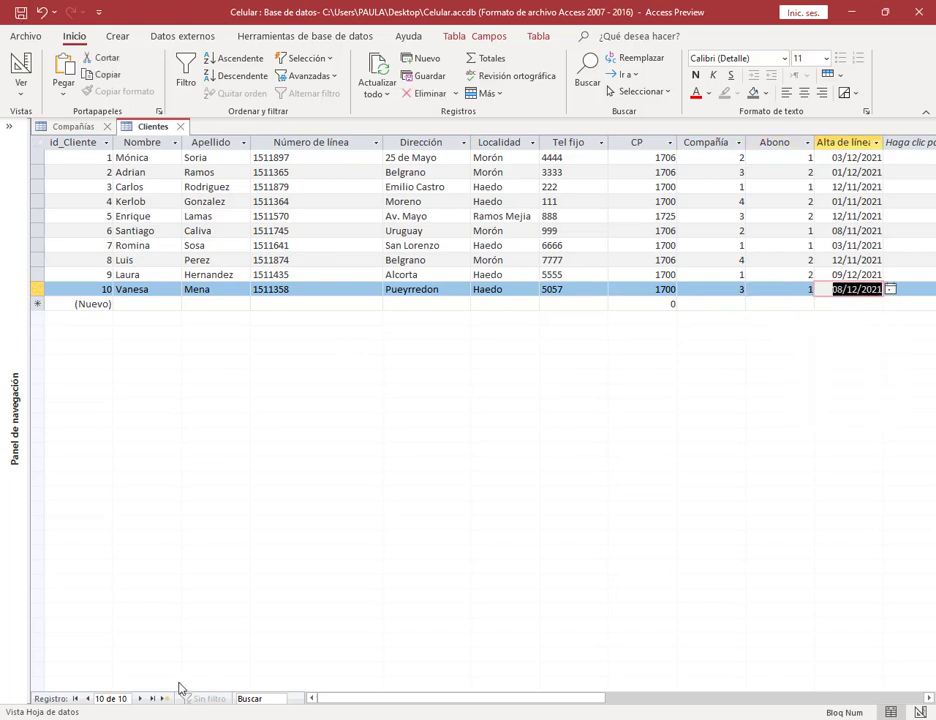
pyautogui.press('F11')
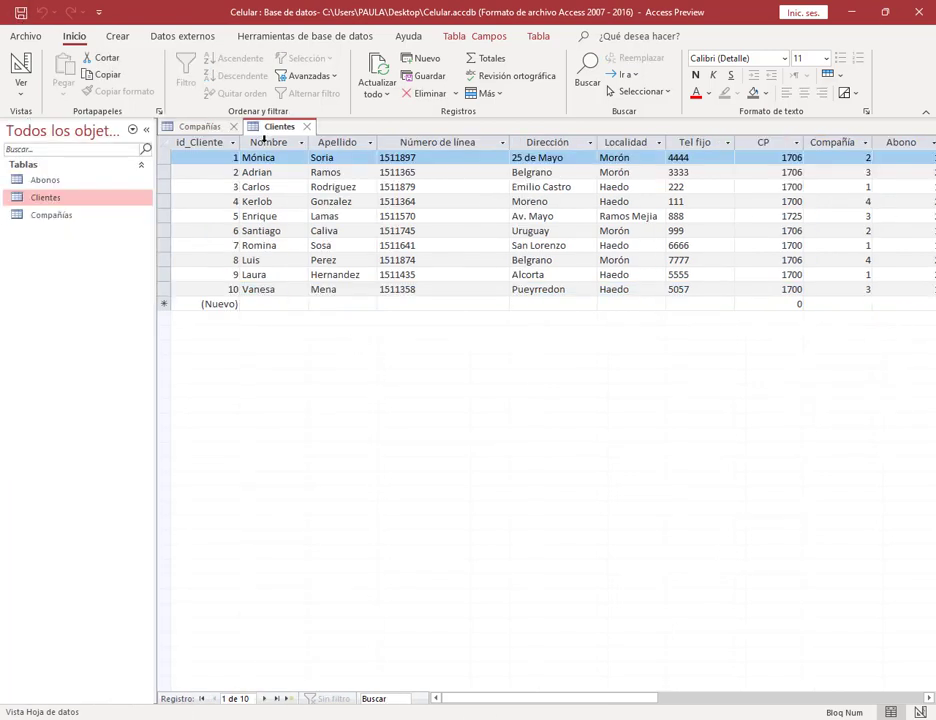
pyautogui.click(237, 127)
pyautogui.click(236, 127)
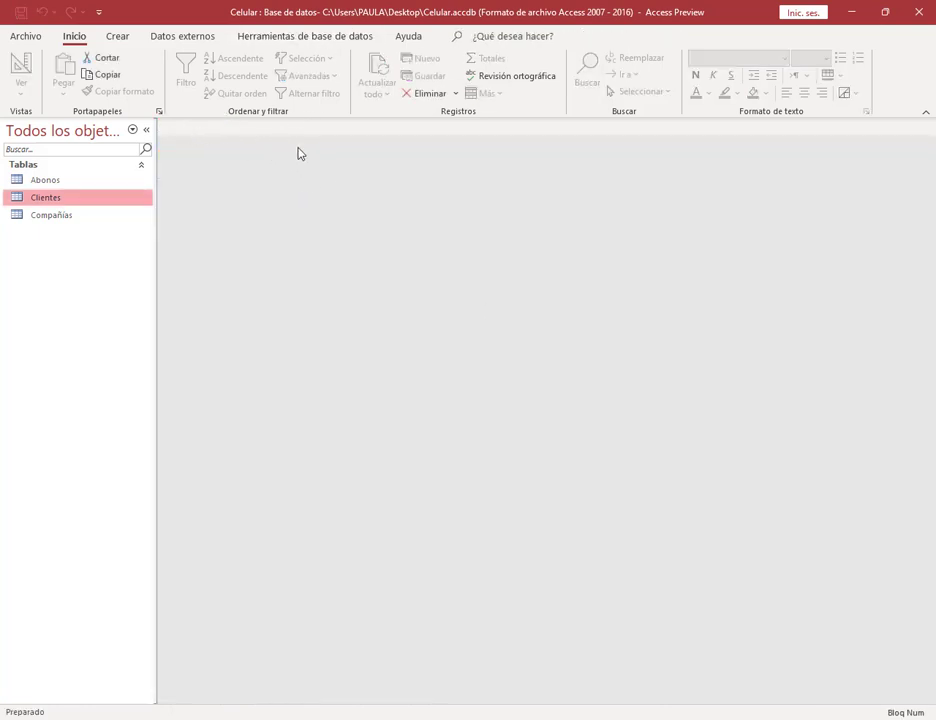
# Open the database relationships diagram and space out Abonos, Clientes and Compañías, enlarging Clientes to show all its fields.
pyautogui.click(303, 40)
pyautogui.click(197, 70)
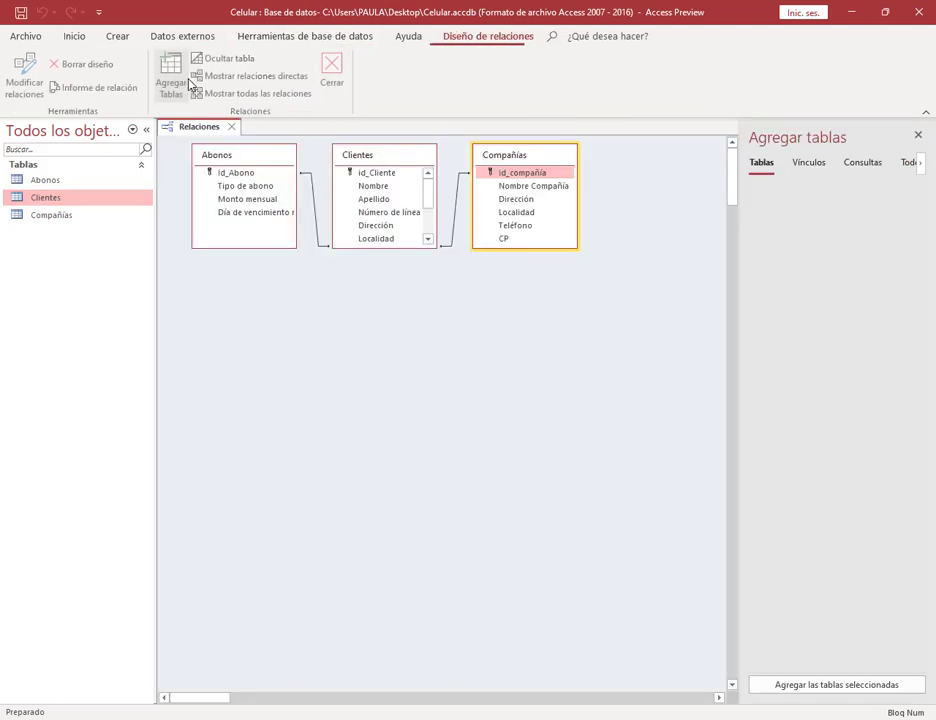
pyautogui.moveTo(528, 163); pyautogui.dragTo(574, 179)
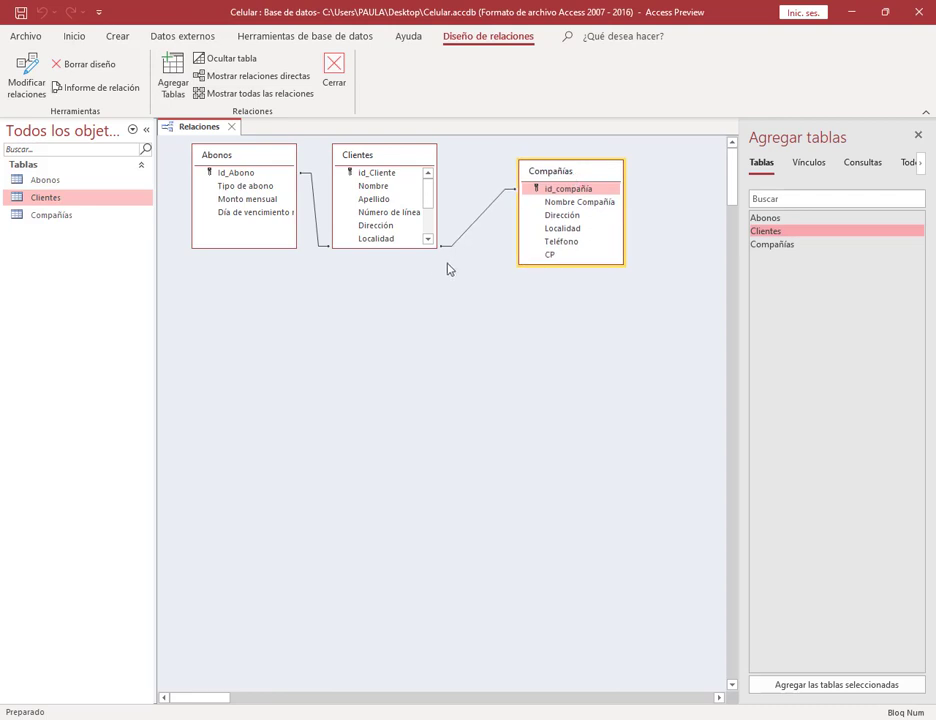
pyautogui.moveTo(399, 248); pyautogui.dragTo(407, 336)
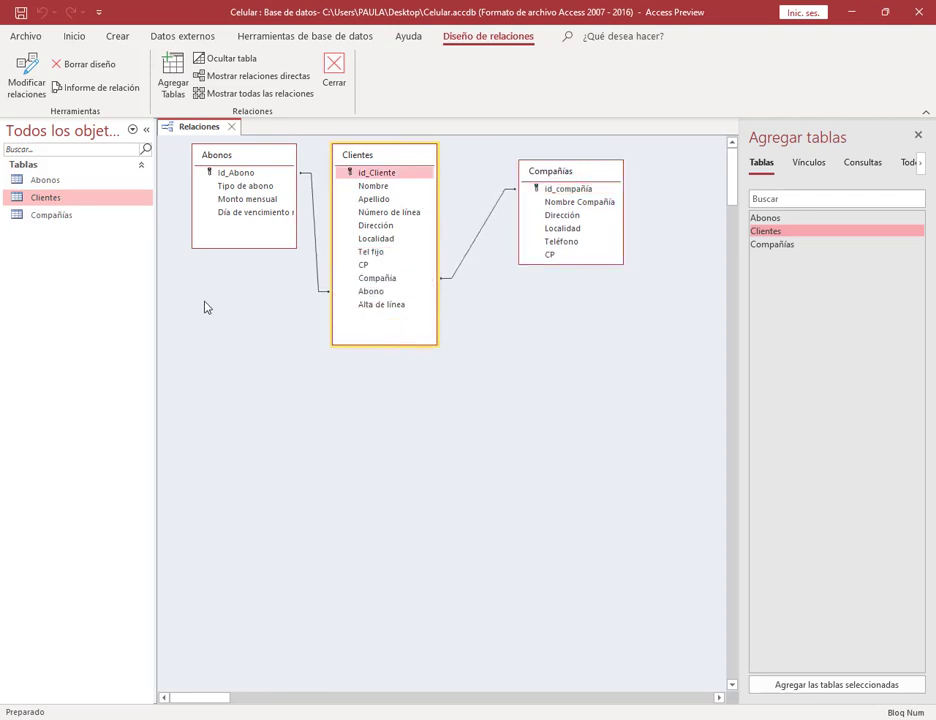
pyautogui.moveTo(253, 163); pyautogui.dragTo(241, 186)
pyautogui.moveTo(431, 162); pyautogui.dragTo(439, 164)
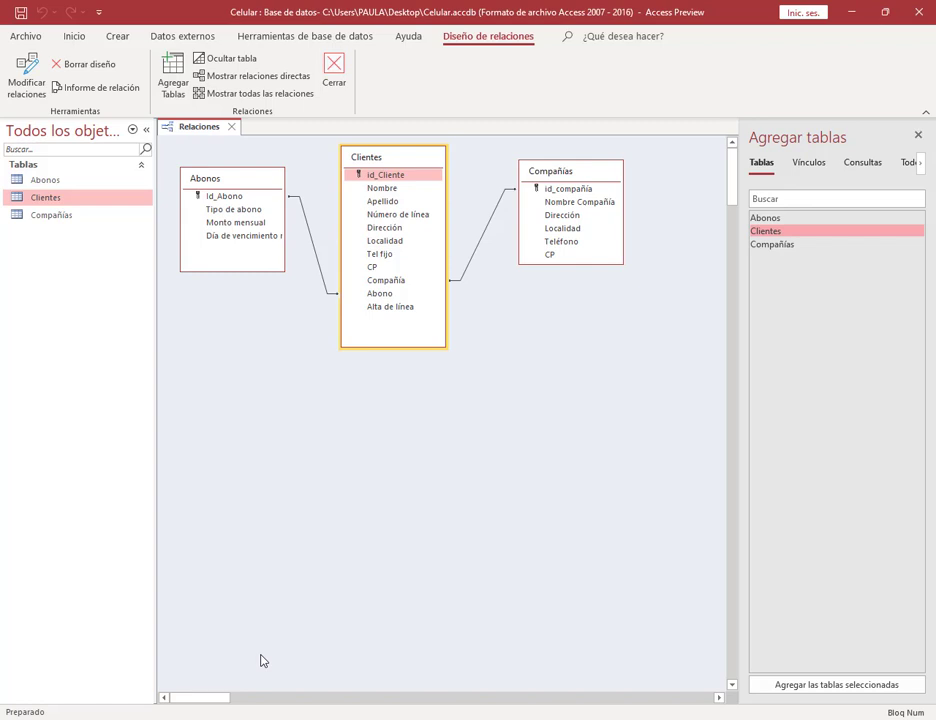
# Enforce referential integrity on the relationship between Id_Abono in Abonos and Abono in Clientes.
pyautogui.click(304, 232)
pyautogui.click(490, 216)
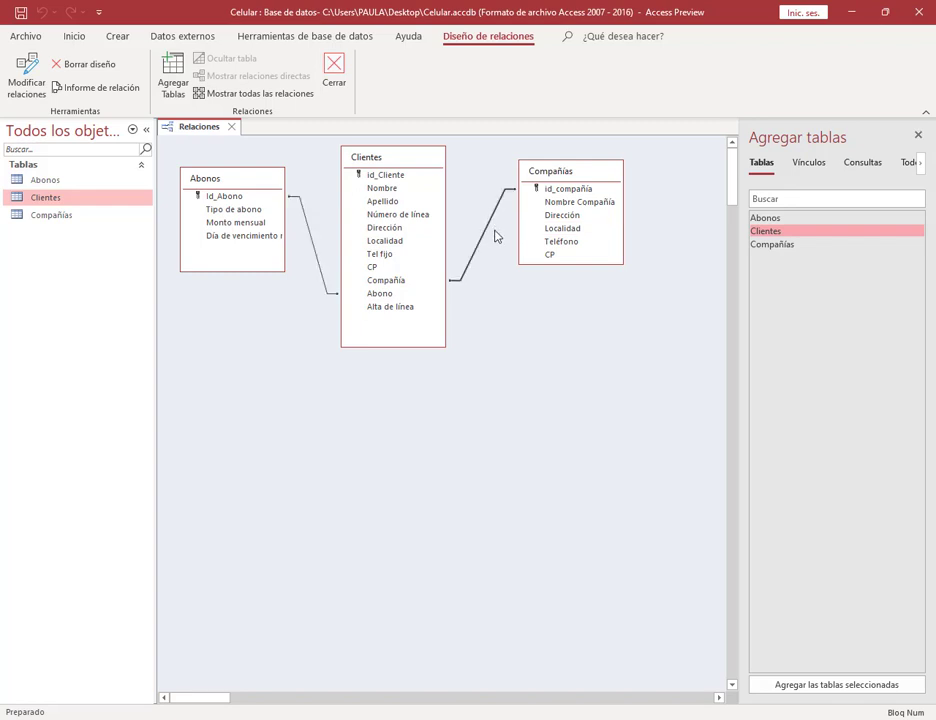
pyautogui.click(305, 214)
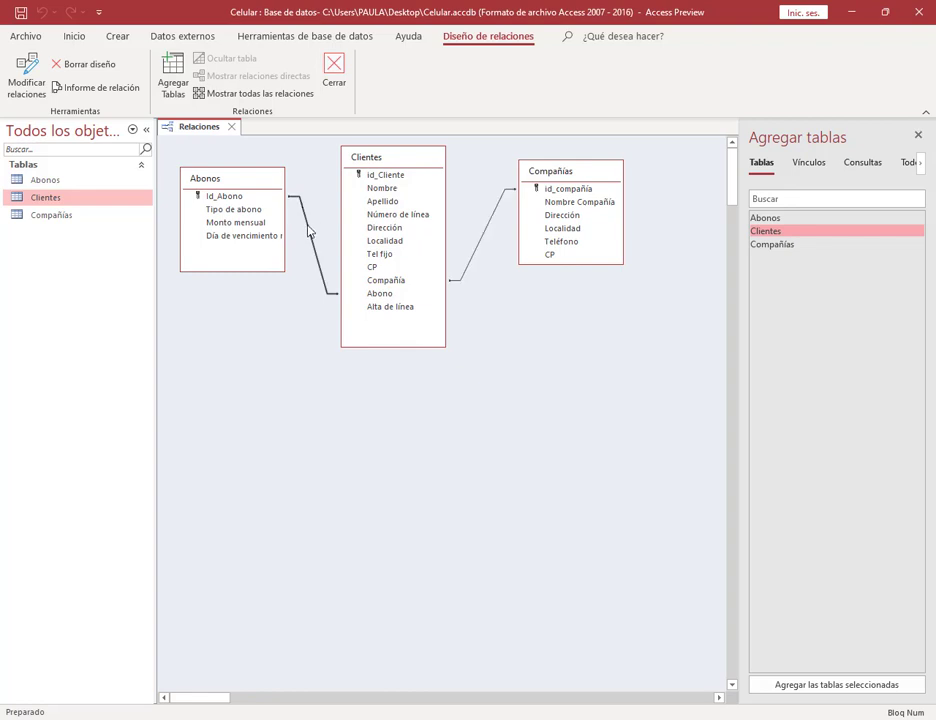
pyautogui.doubleClick(309, 231)
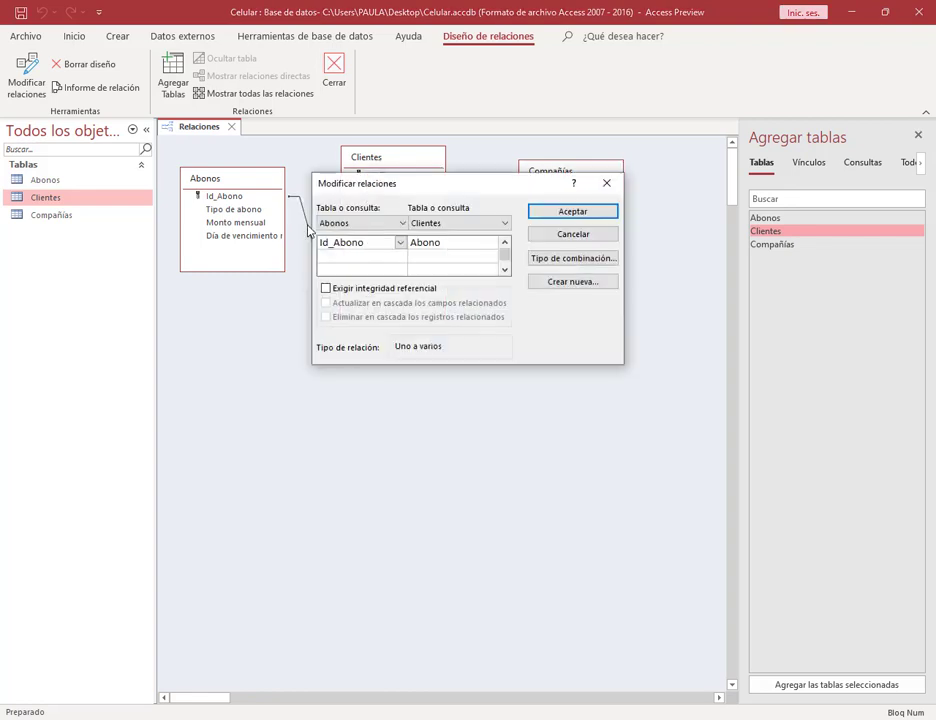
pyautogui.click(384, 292)
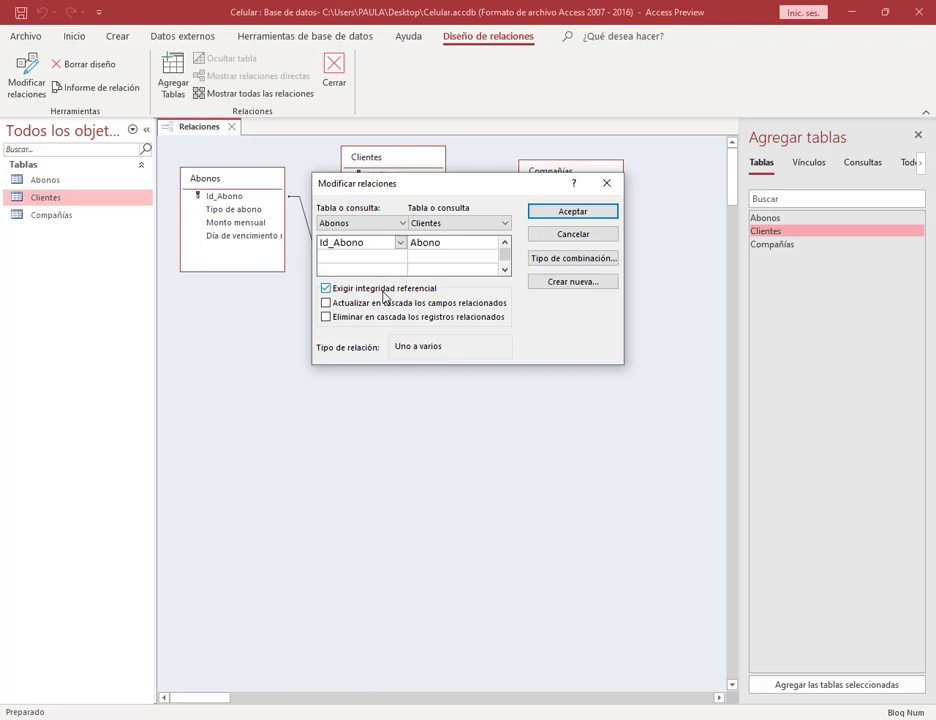
pyautogui.click(573, 212)
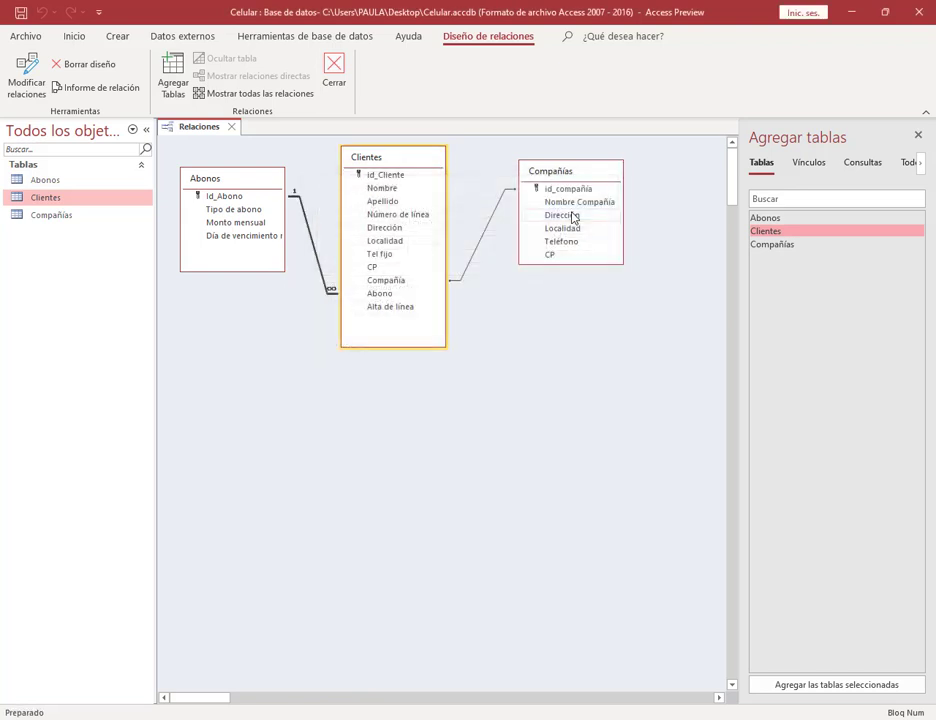
# Enforce referential integrity on the relationship between id_compañía in Compañías and Compañía in Clientes.
pyautogui.doubleClick(484, 233)
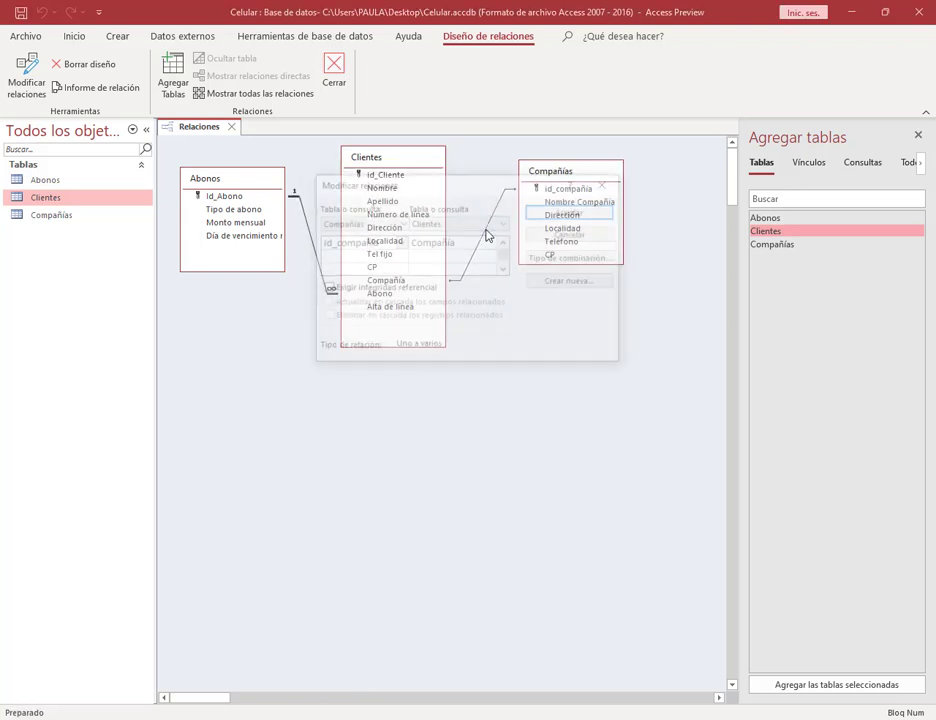
pyautogui.click(380, 289)
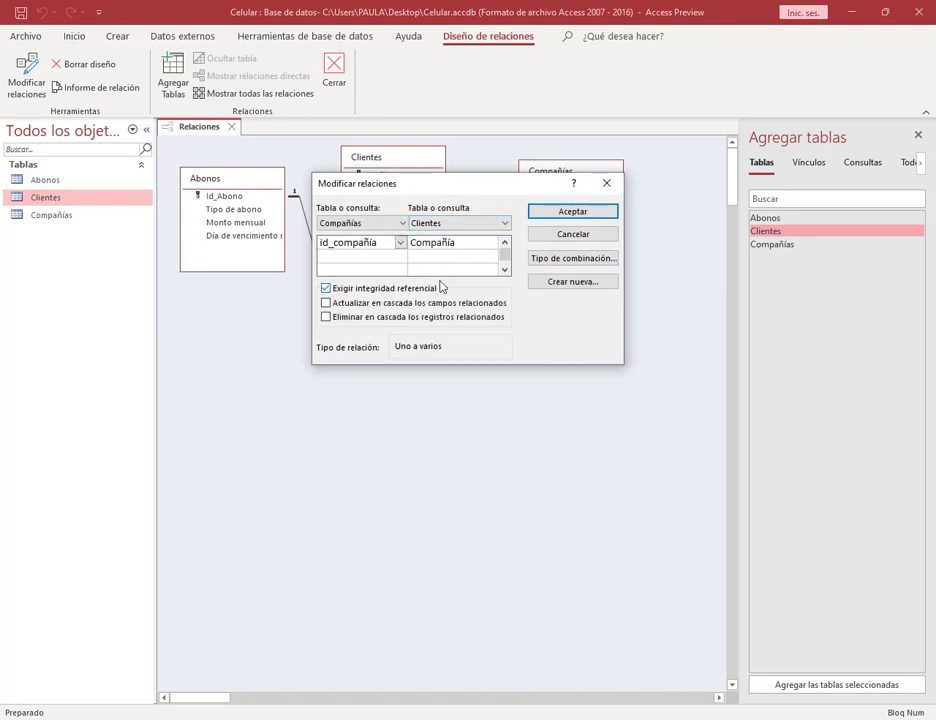
pyautogui.click(560, 215)
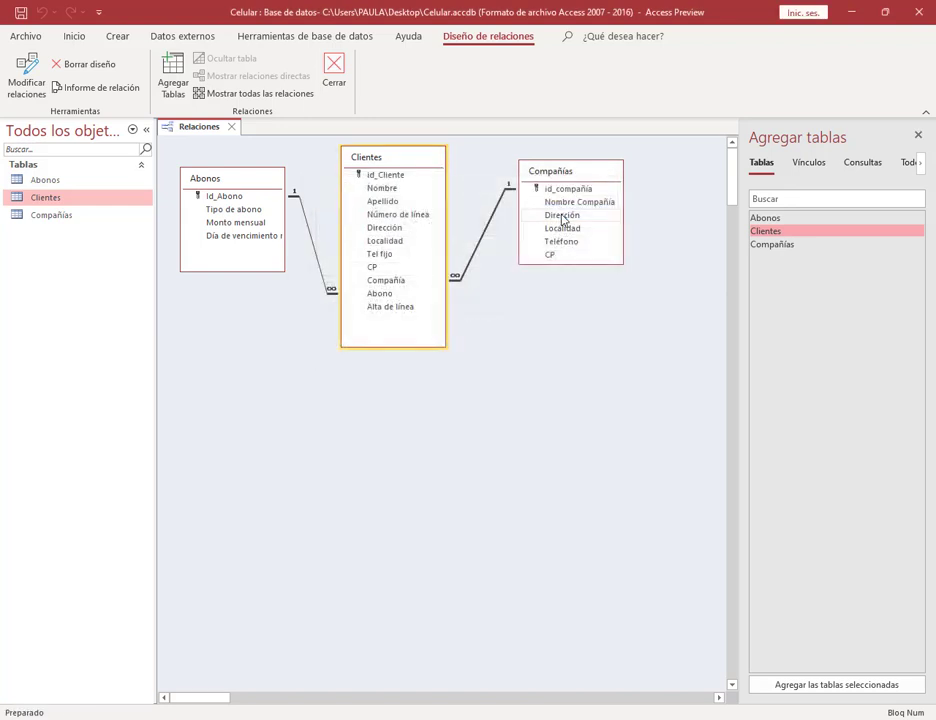
pyautogui.click(470, 167)
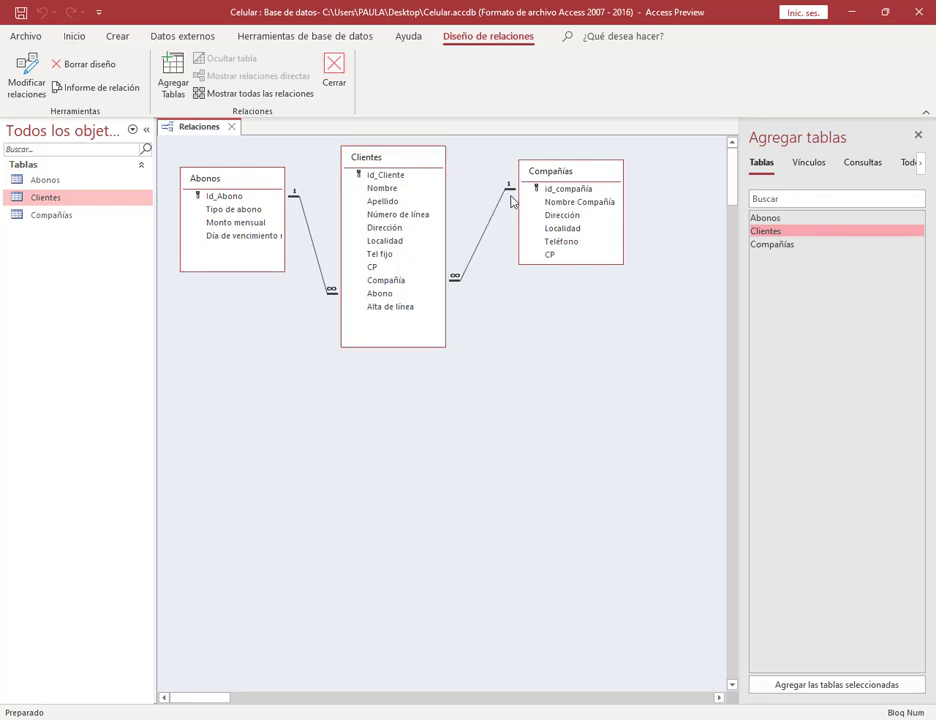
# Inspect the settings of the relationship between Abonos and Clientes, and close them without changes.
pyautogui.click(296, 200)
pyautogui.doubleClick(311, 236)
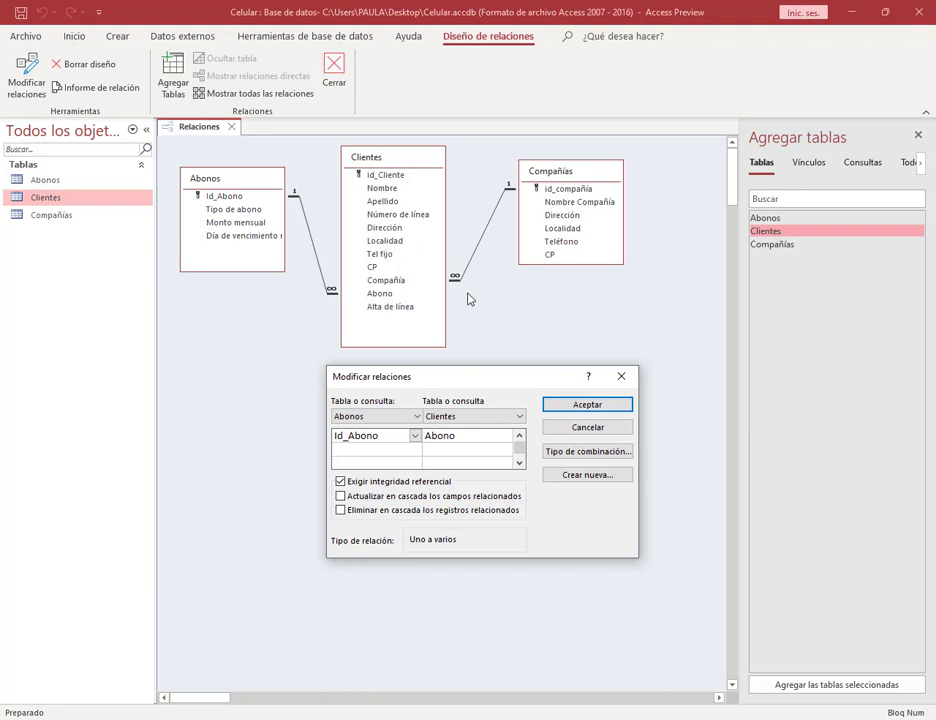
pyautogui.click(621, 376)
pyautogui.moveTo(216, 195); pyautogui.dragTo(236, 198)
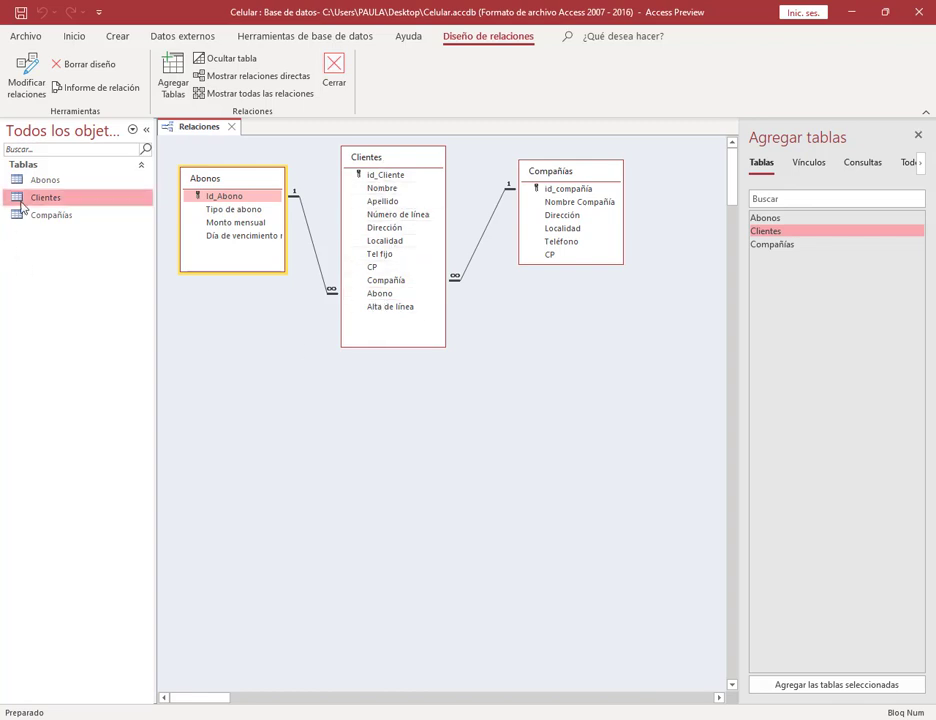
# Open the Abonos and Clientes tables, compare Id_Abono with the Abono column in Clientes, and return to the relationships diagram.
pyautogui.doubleClick(44, 180)
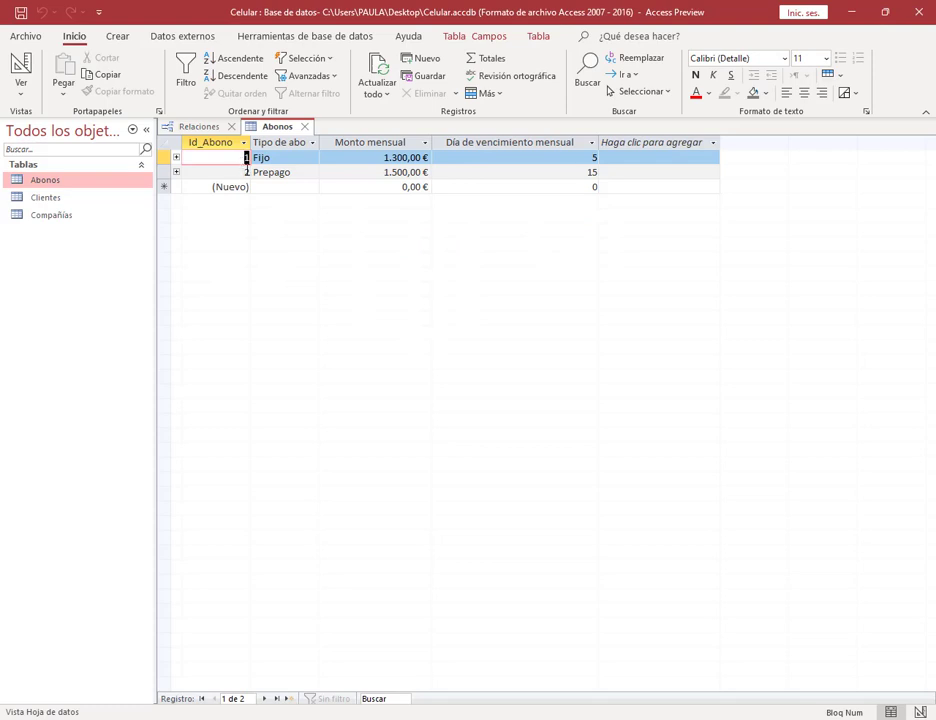
pyautogui.doubleClick(45, 197)
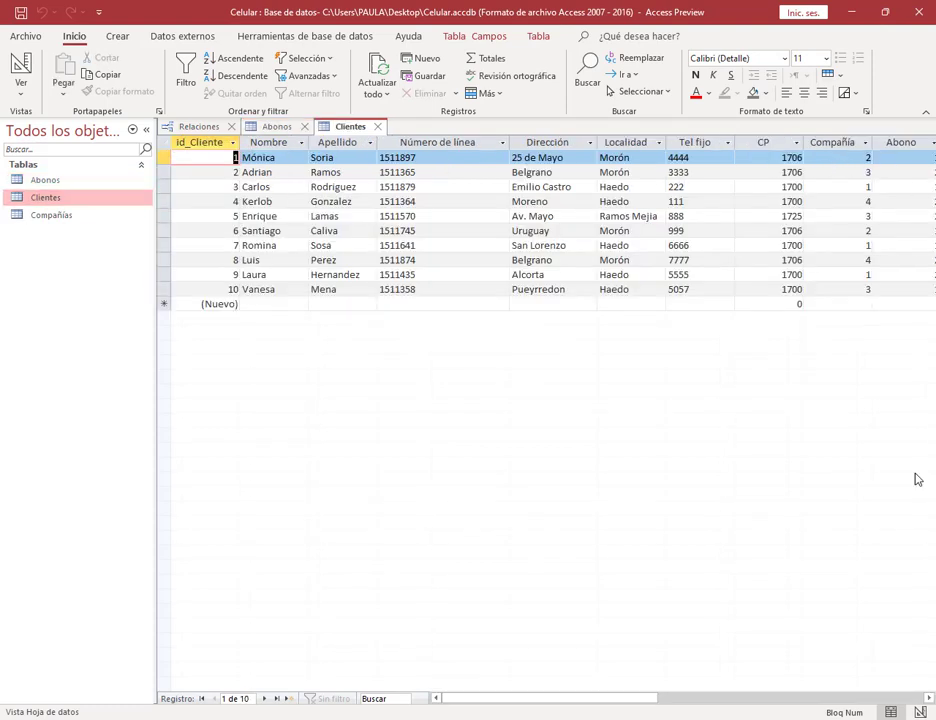
pyautogui.click(924, 698)
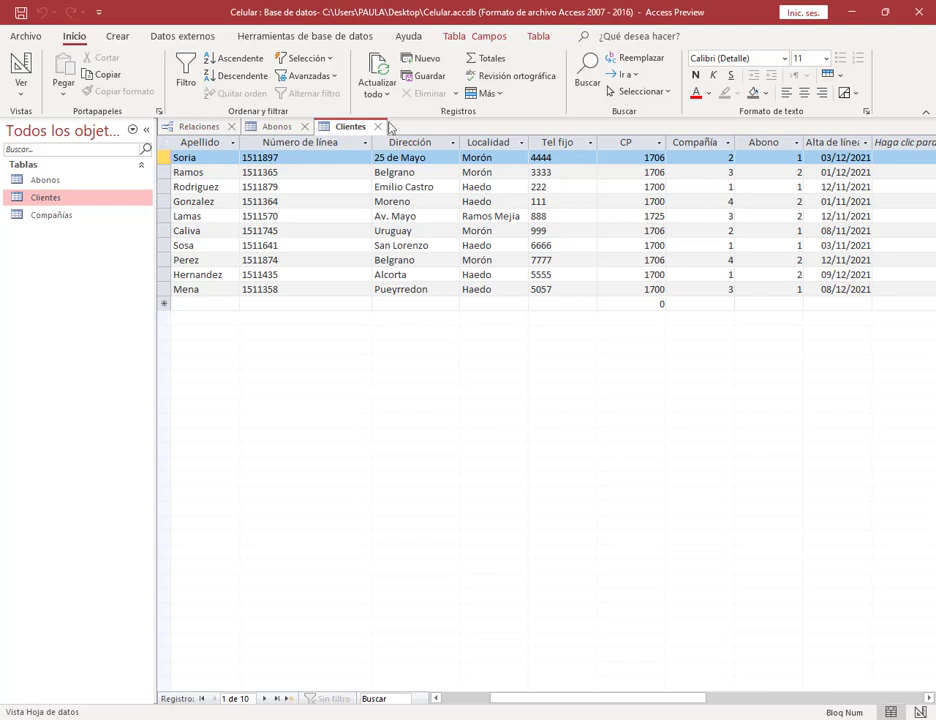
pyautogui.click(205, 126)
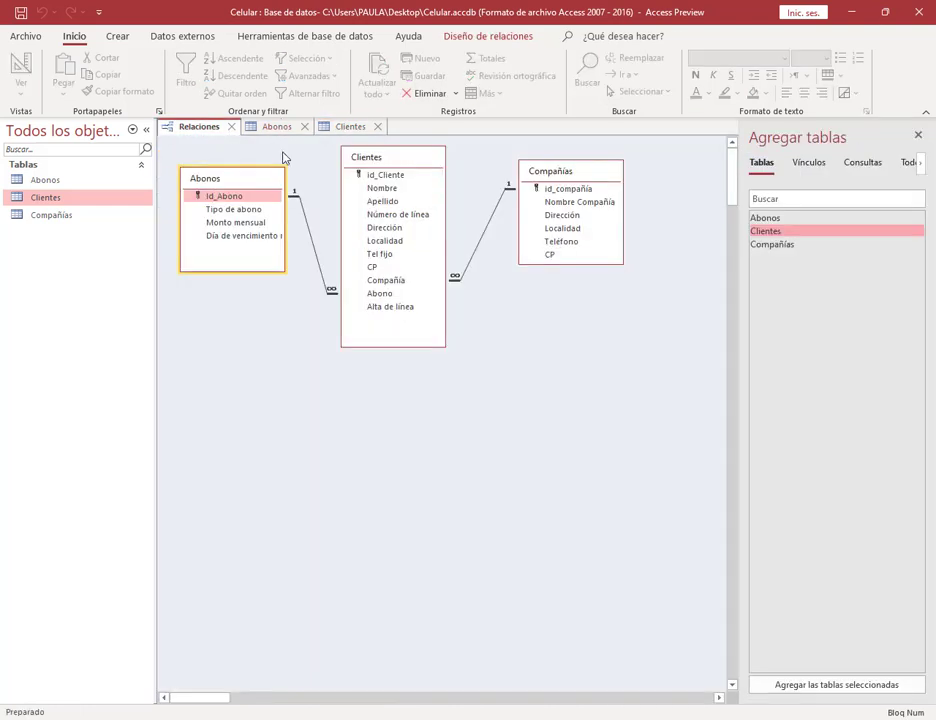
pyautogui.click(348, 127)
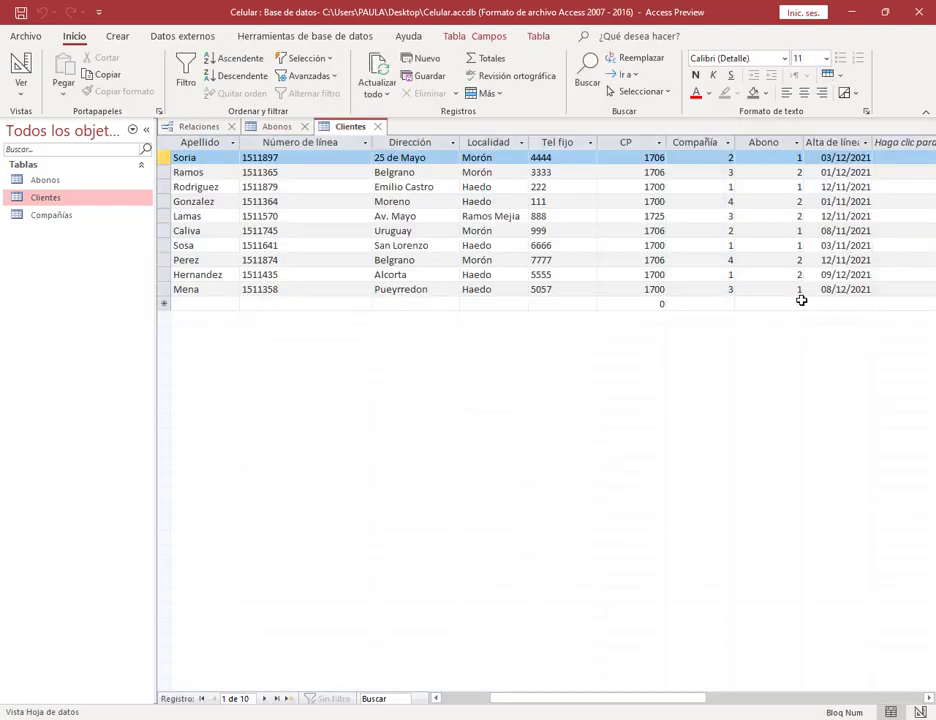
pyautogui.click(277, 126)
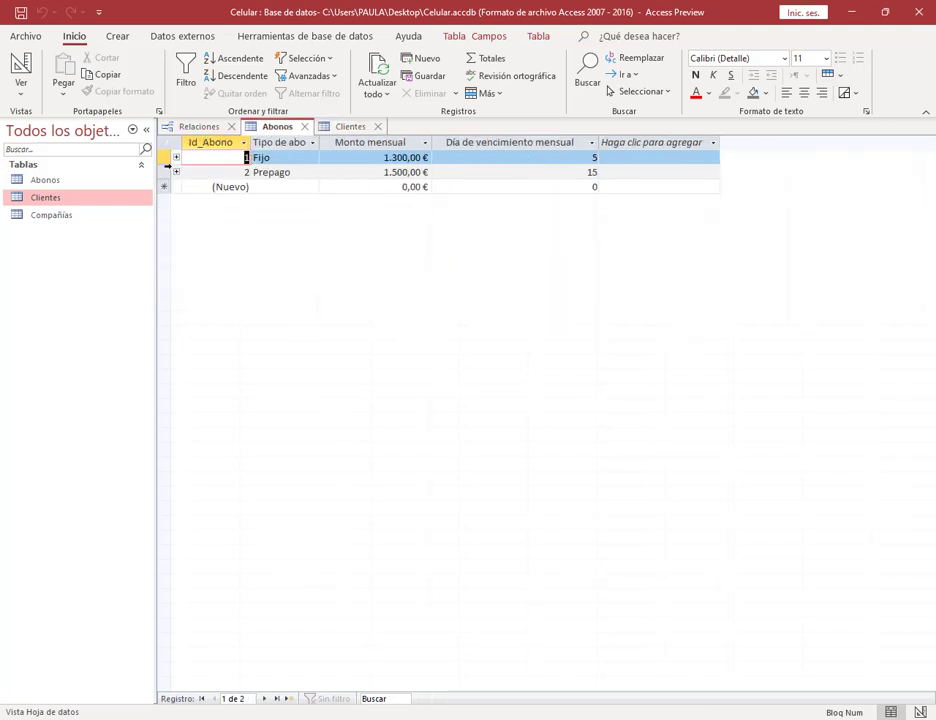
pyautogui.click(196, 127)
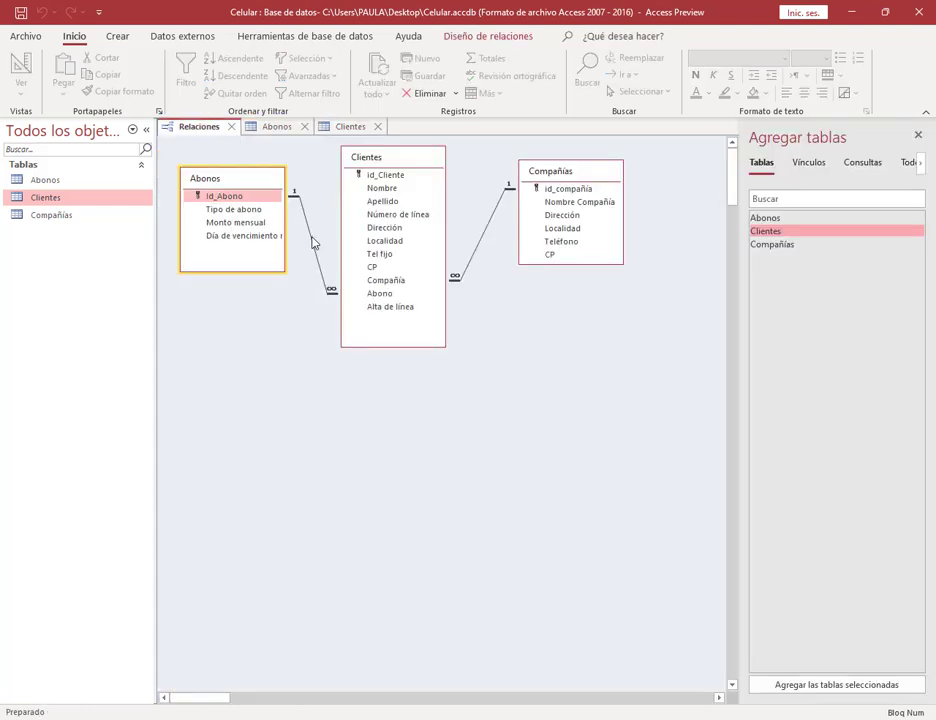
# Recheck the integrity options of the Abonos–Clientes relationship, cancel the edit, and close the Abonos table.
pyautogui.doubleClick(313, 241)
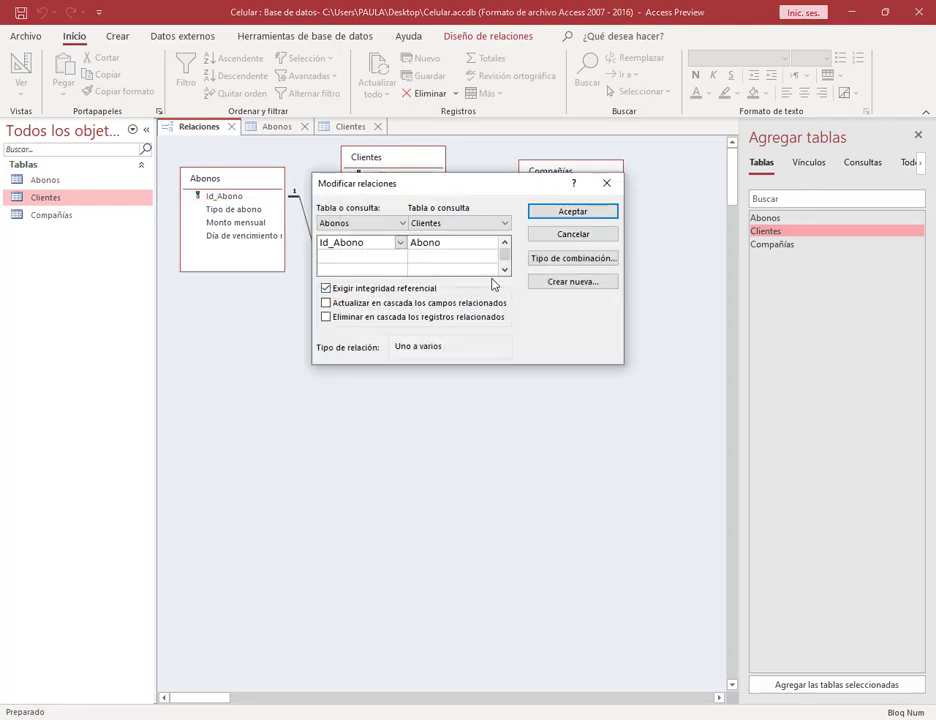
pyautogui.click(566, 235)
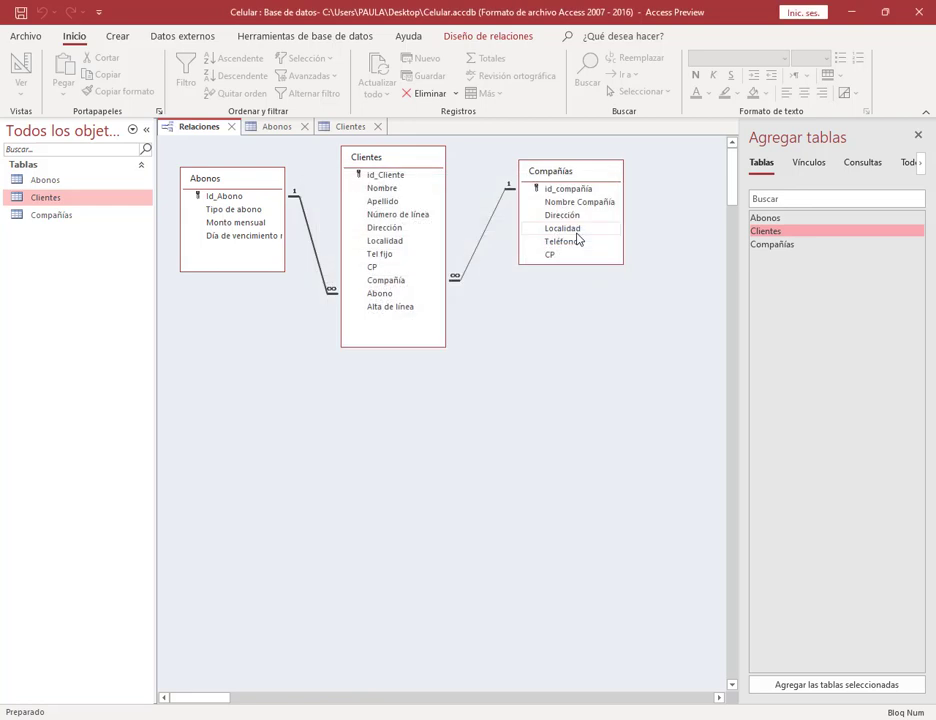
pyautogui.click(278, 126)
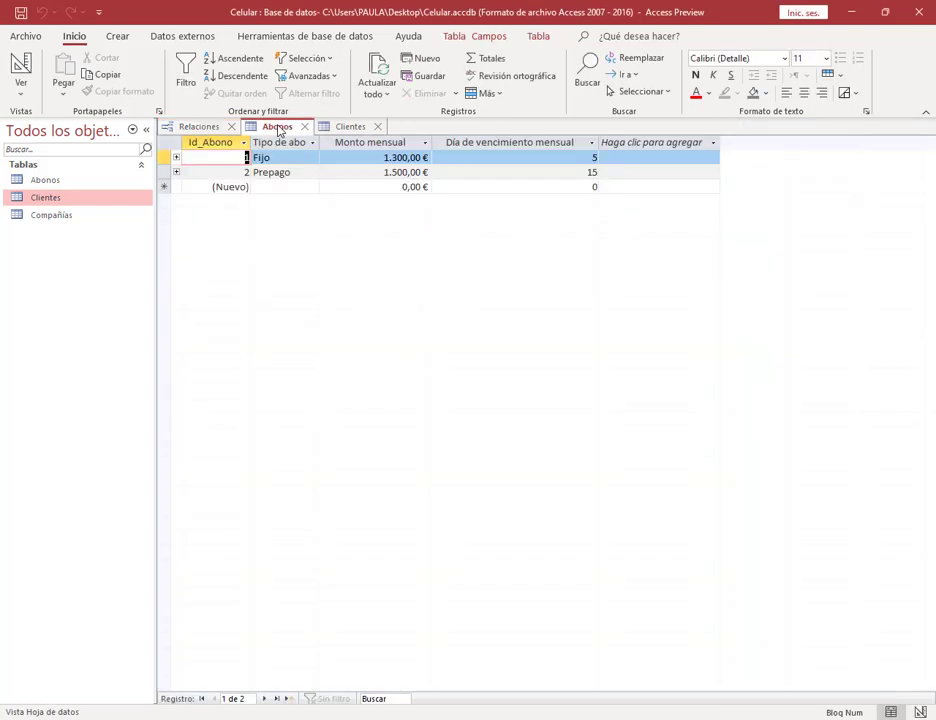
pyautogui.click(305, 128)
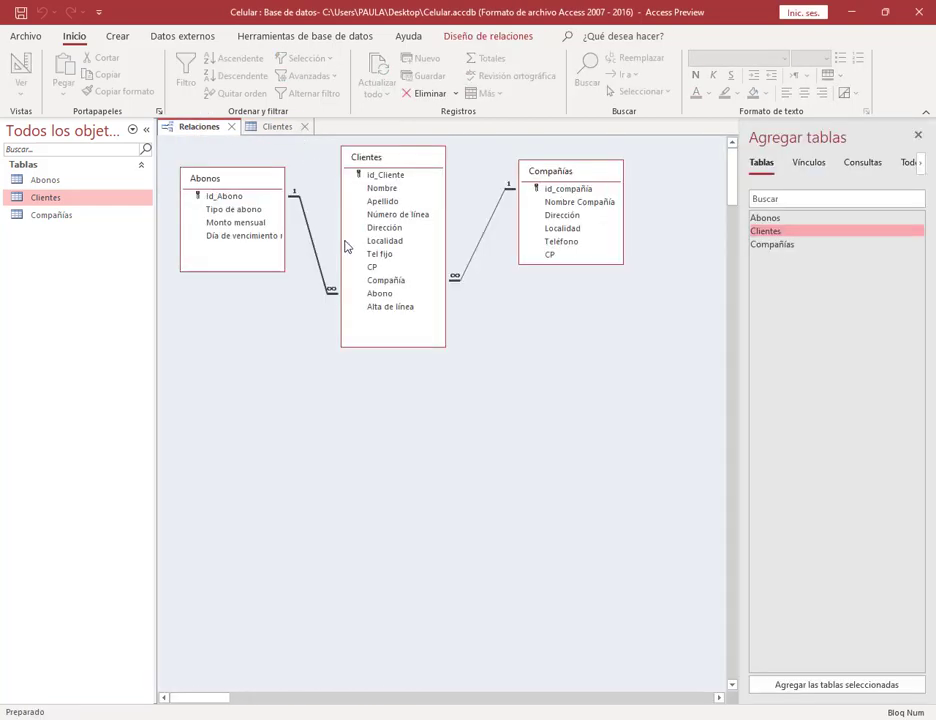
# Open the Compañías table, compare id_compañía with the Compañía column in Clientes, and close both tables.
pyautogui.moveTo(567, 175); pyautogui.dragTo(257, 130)
pyautogui.doubleClick(47, 215)
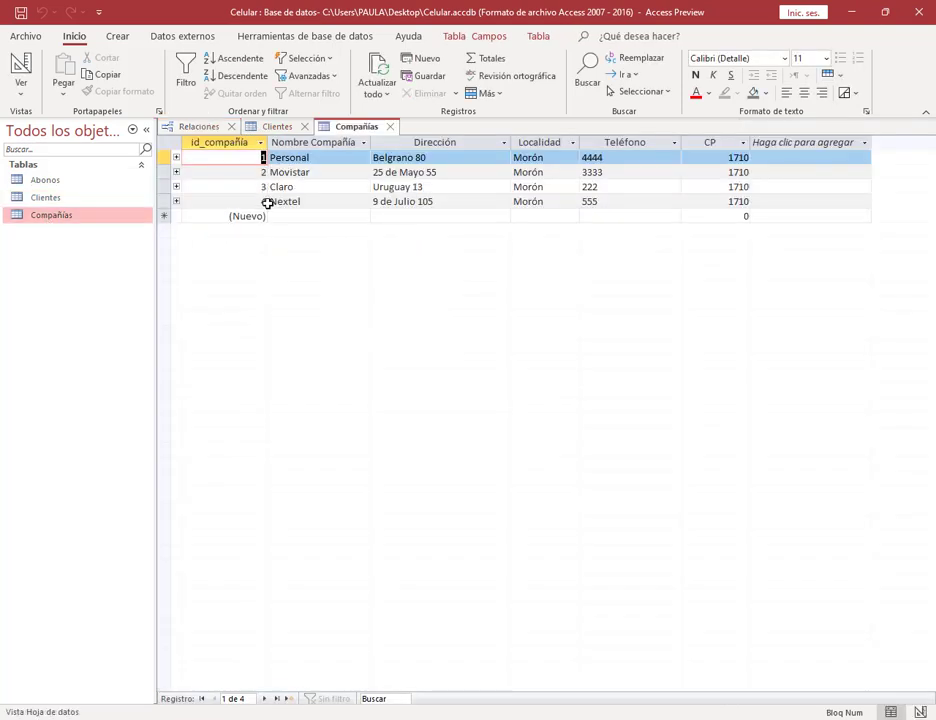
pyautogui.click(266, 130)
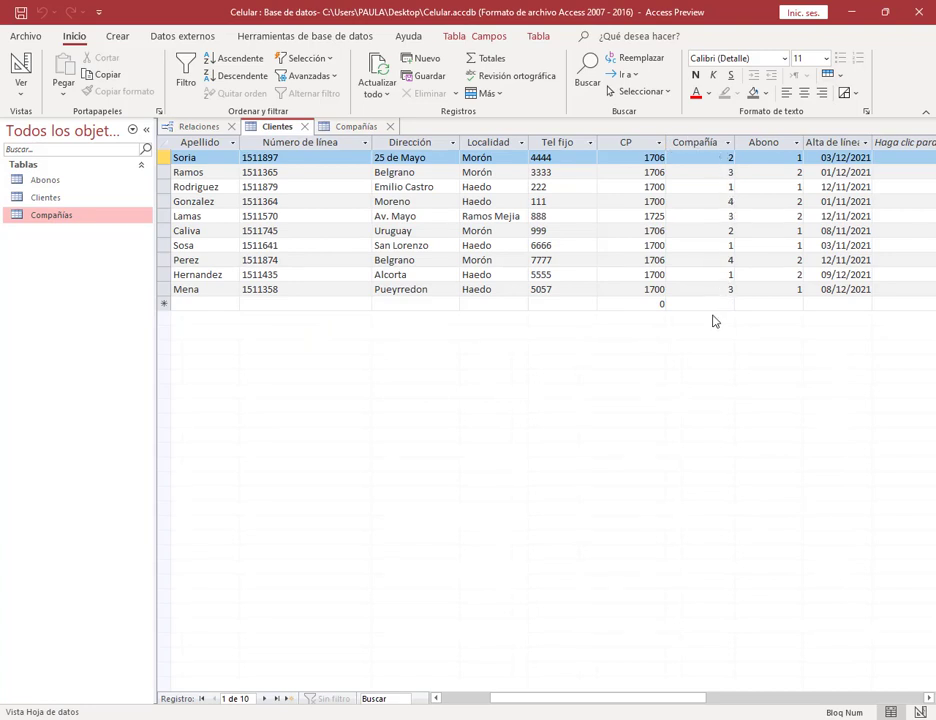
pyautogui.click(362, 128)
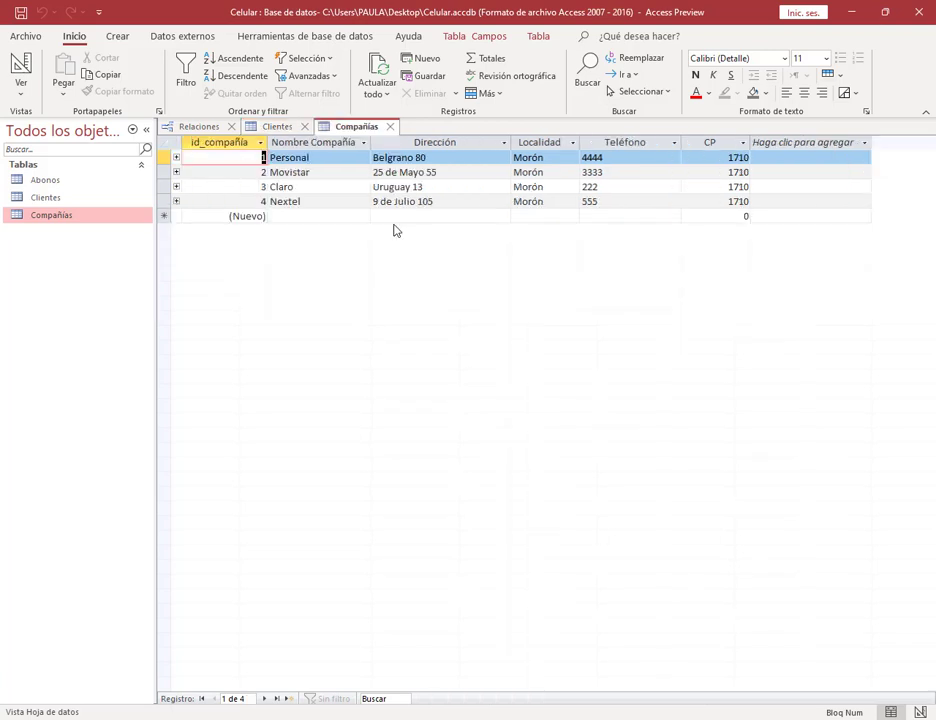
pyautogui.click(390, 126)
pyautogui.click(304, 126)
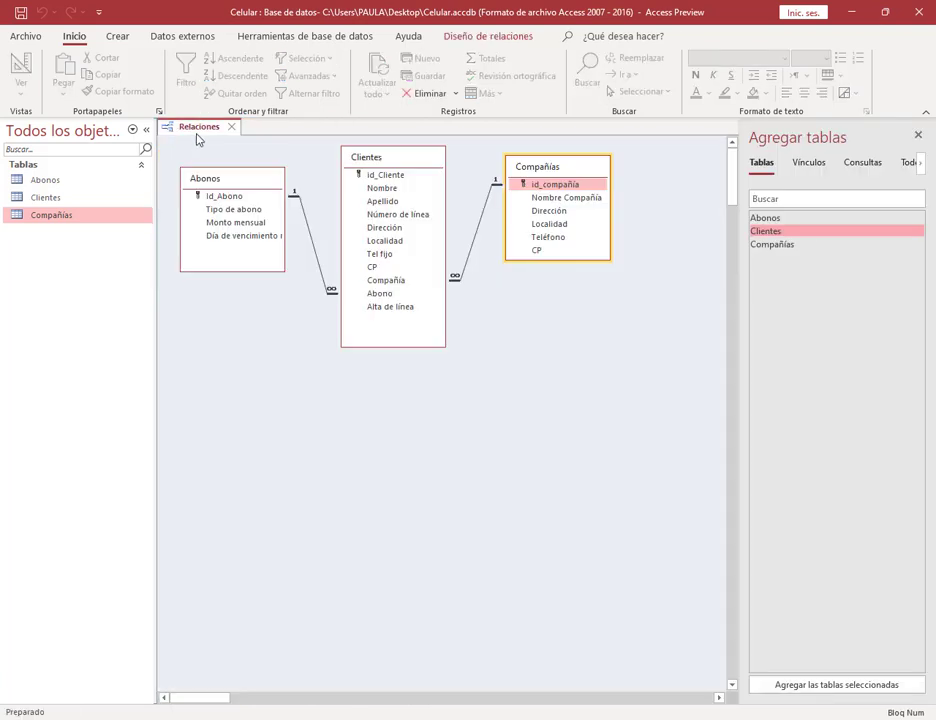
# Turn off referential integrity on both the Abonos–Clientes and Compañías–Clientes relationships, and close the relationships diagram.
pyautogui.doubleClick(307, 221)
pyautogui.click(326, 288)
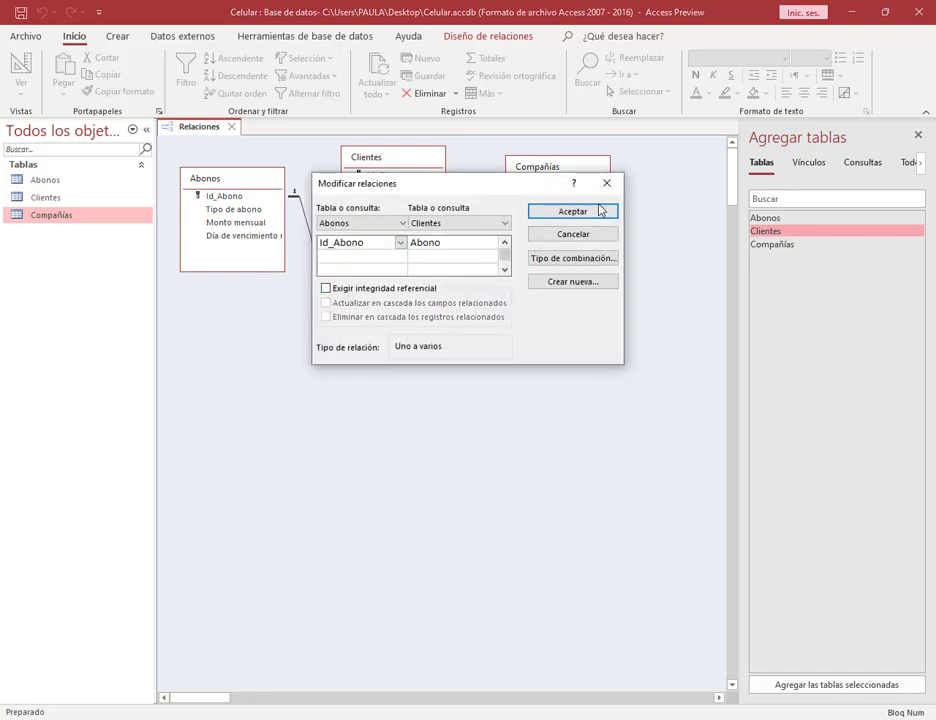
pyautogui.click(572, 211)
pyautogui.doubleClick(479, 232)
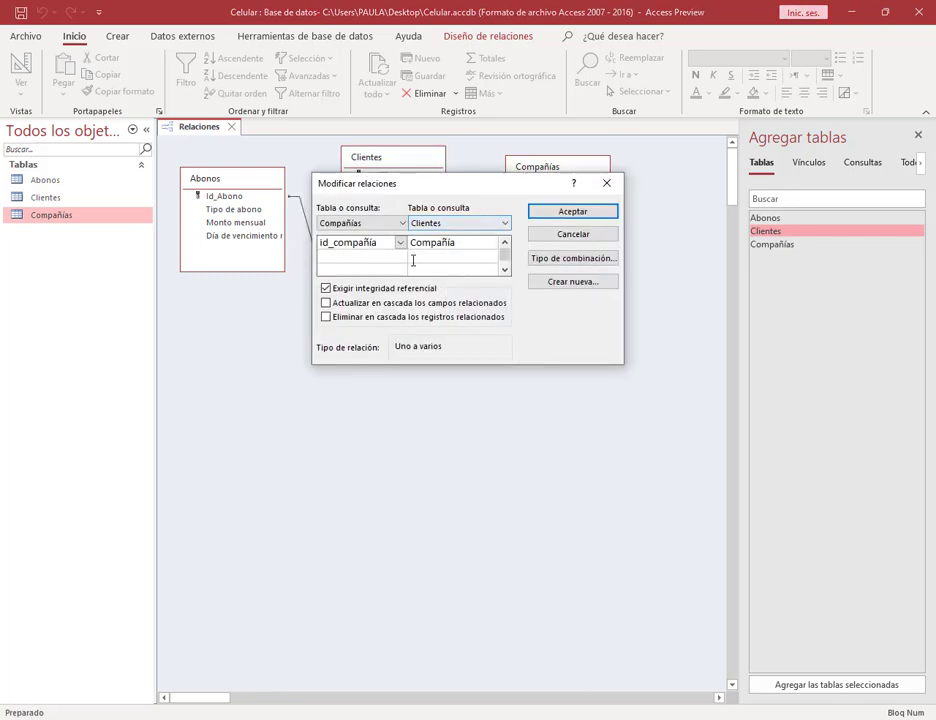
pyautogui.click(326, 288)
pyautogui.click(577, 213)
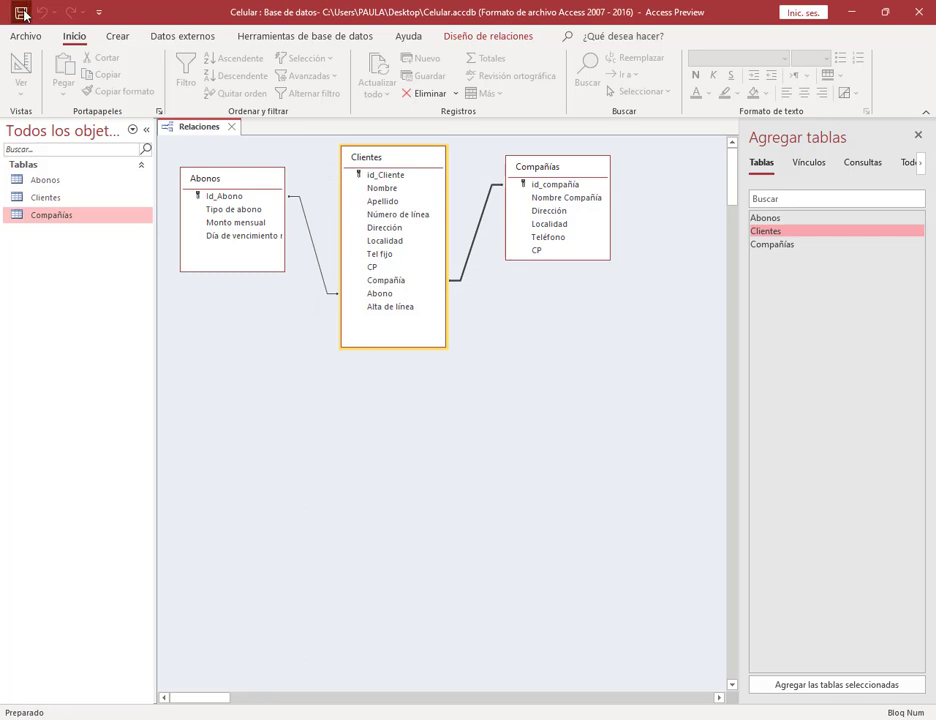
pyautogui.click(231, 127)
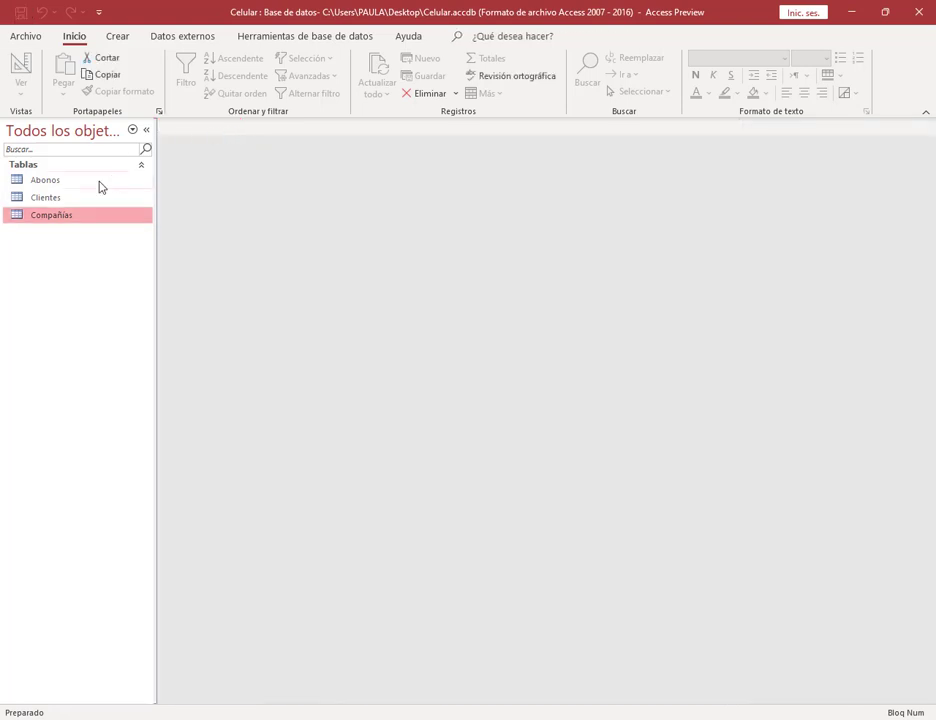
# Open the Clientes table and set Compañía to 8 for the second client and 5 for the third.
pyautogui.doubleClick(47, 200)
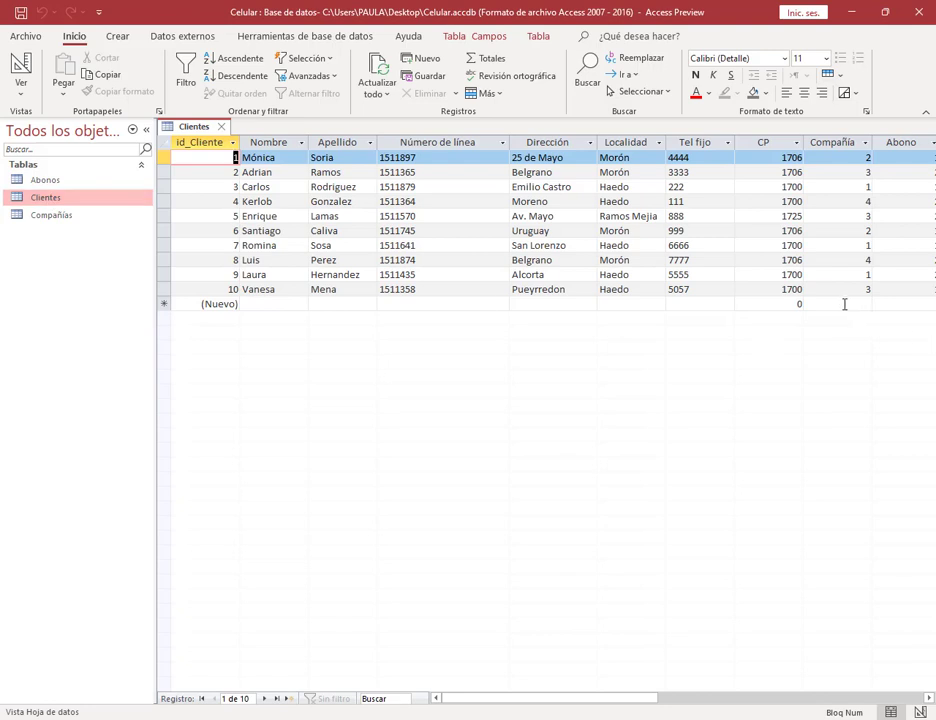
pyautogui.click(860, 173)
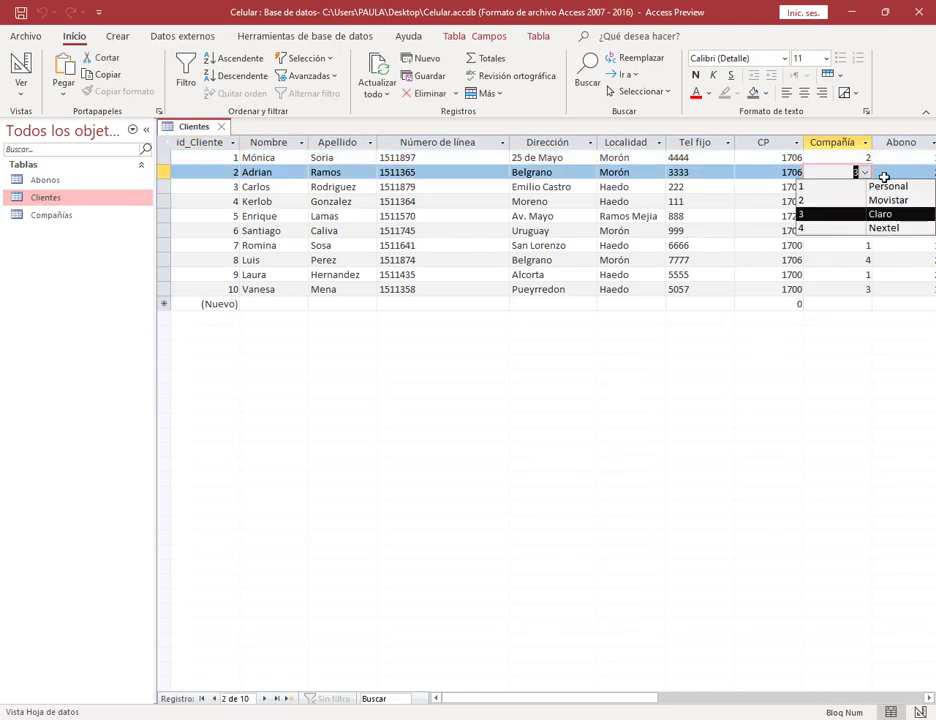
pyautogui.press('Tab')
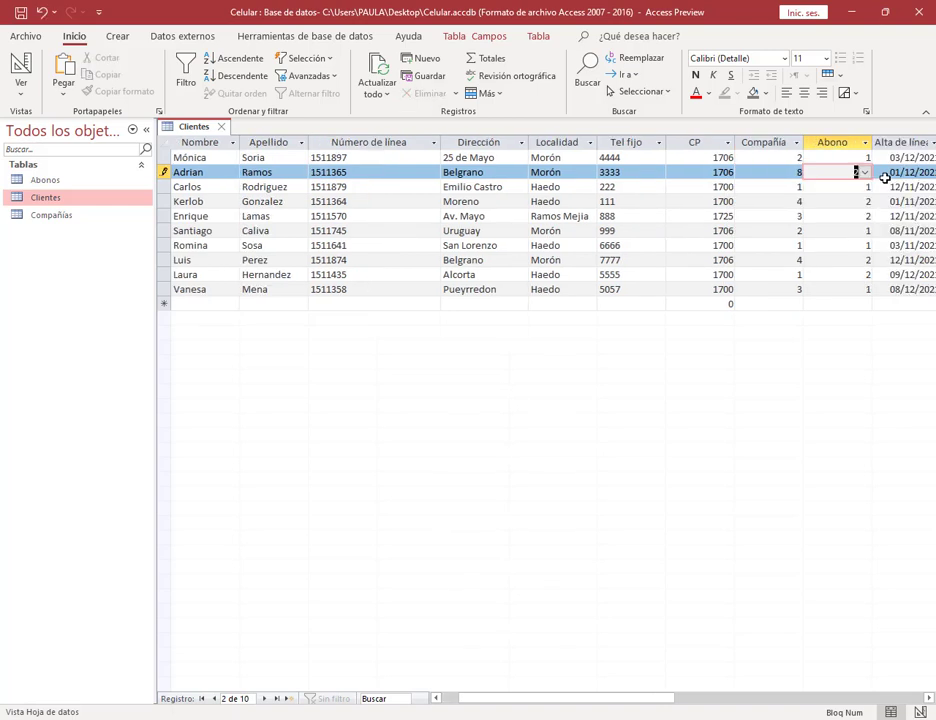
pyautogui.click(792, 187)
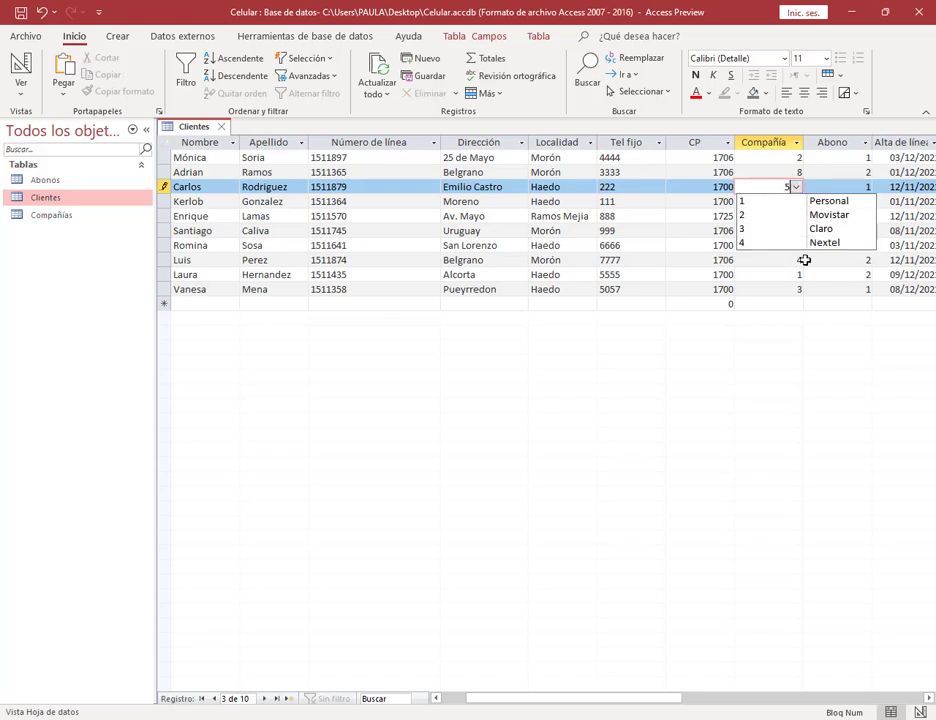
pyautogui.write('5')
pyautogui.press('Tab')
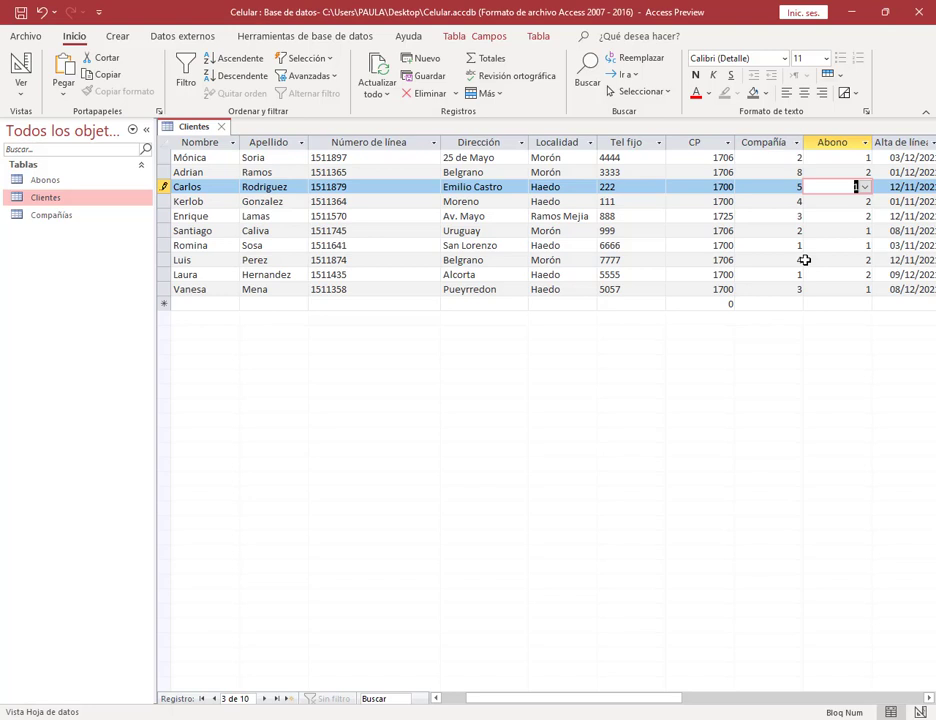
# Save the third client's edited record, then close and reopen the Clientes table to review the Compañía values.
pyautogui.click(758, 304)
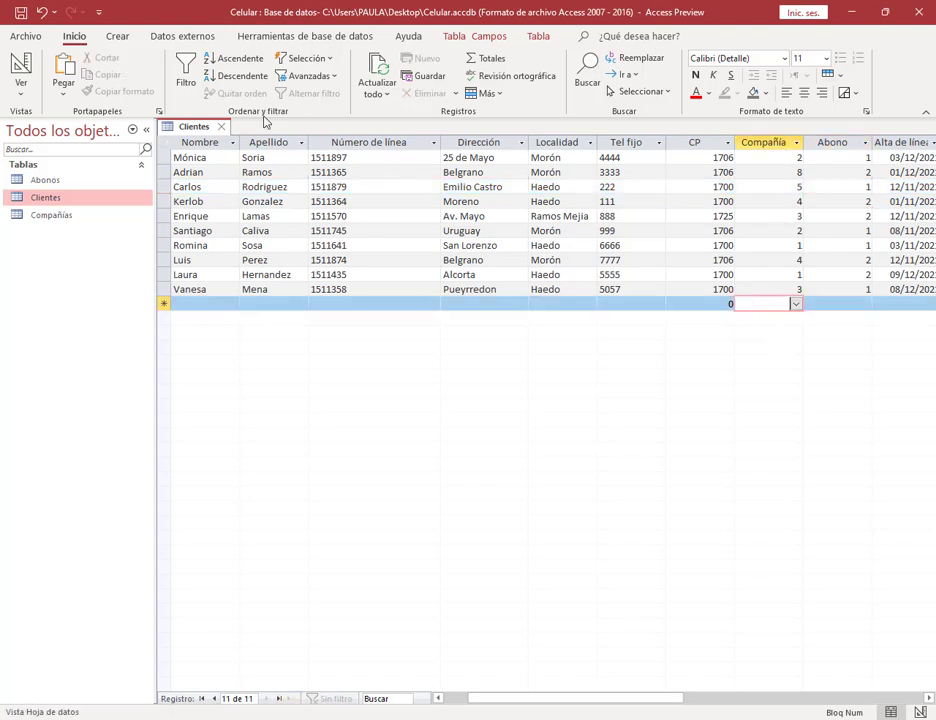
pyautogui.click(221, 126)
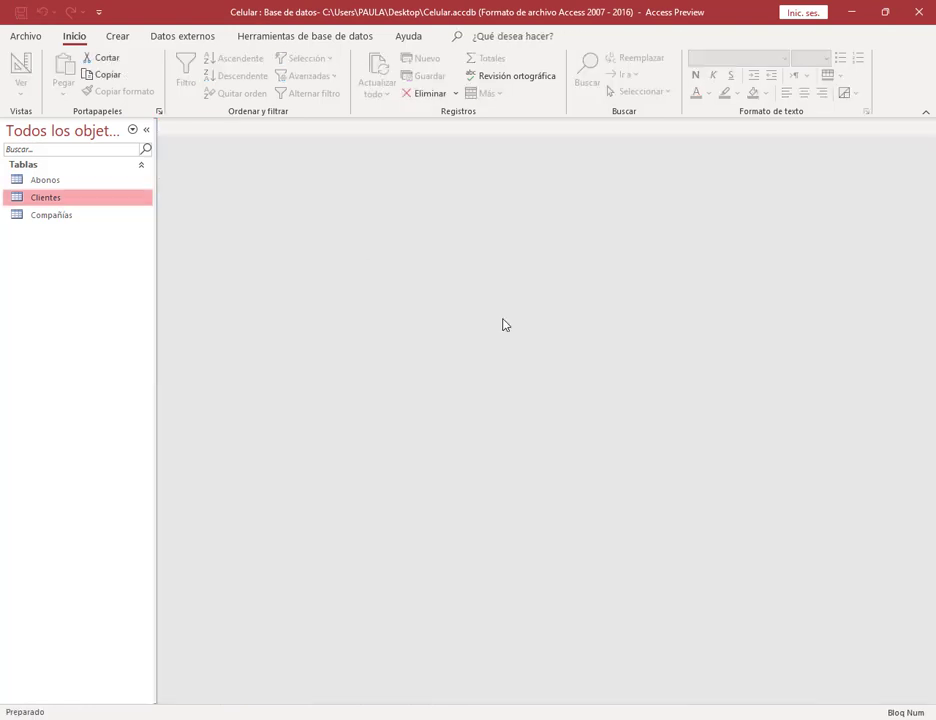
pyautogui.doubleClick(44, 198)
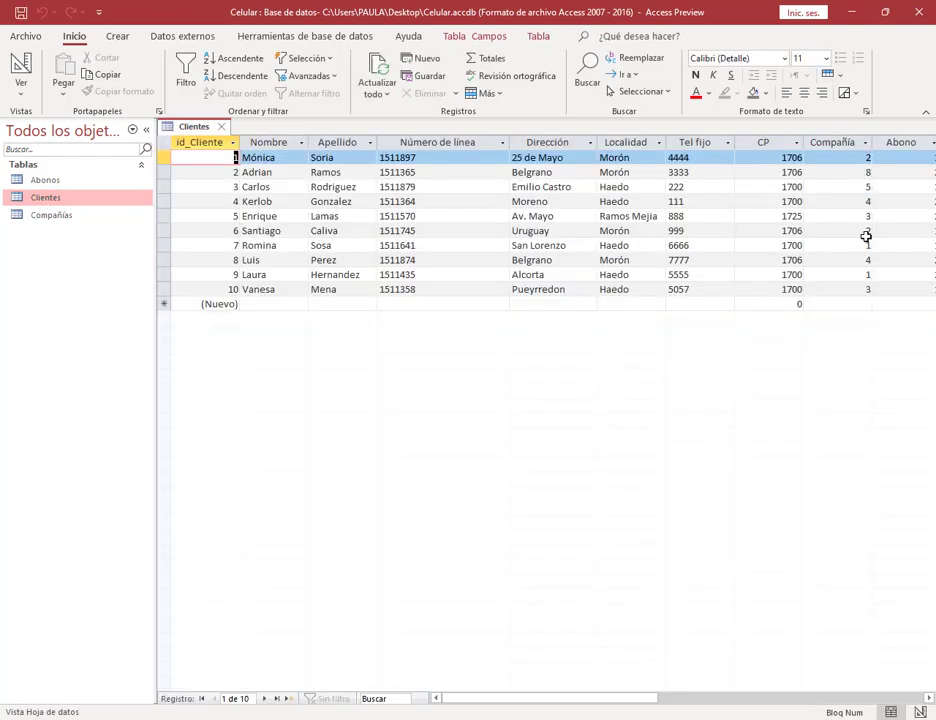
# Close the Clientes table and open the database relationships diagram with the Abonos–Clientes relationship selected.
pyautogui.click(300, 37)
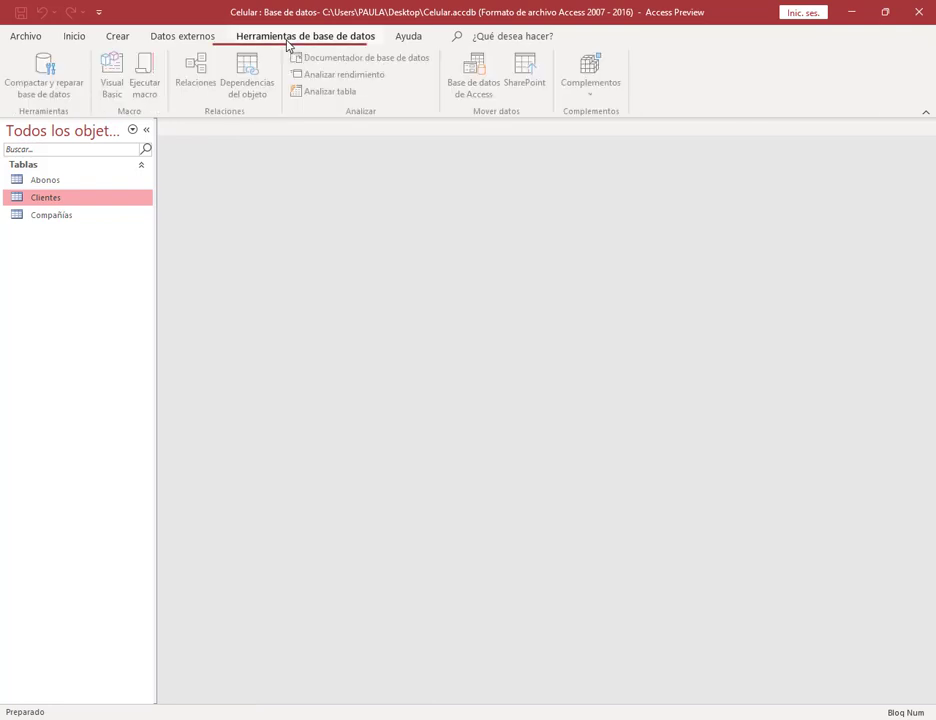
pyautogui.click(190, 80)
pyautogui.click(308, 237)
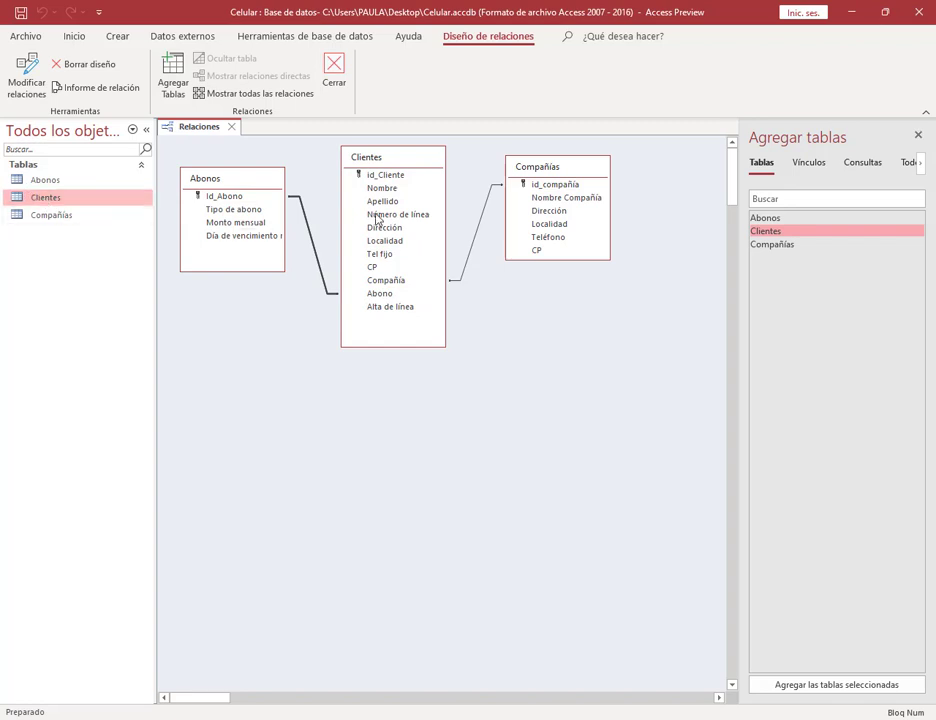
# Open the Clientes table and try 2000 and the text asdf as the fourth client's Compañía.
pyautogui.doubleClick(115, 196)
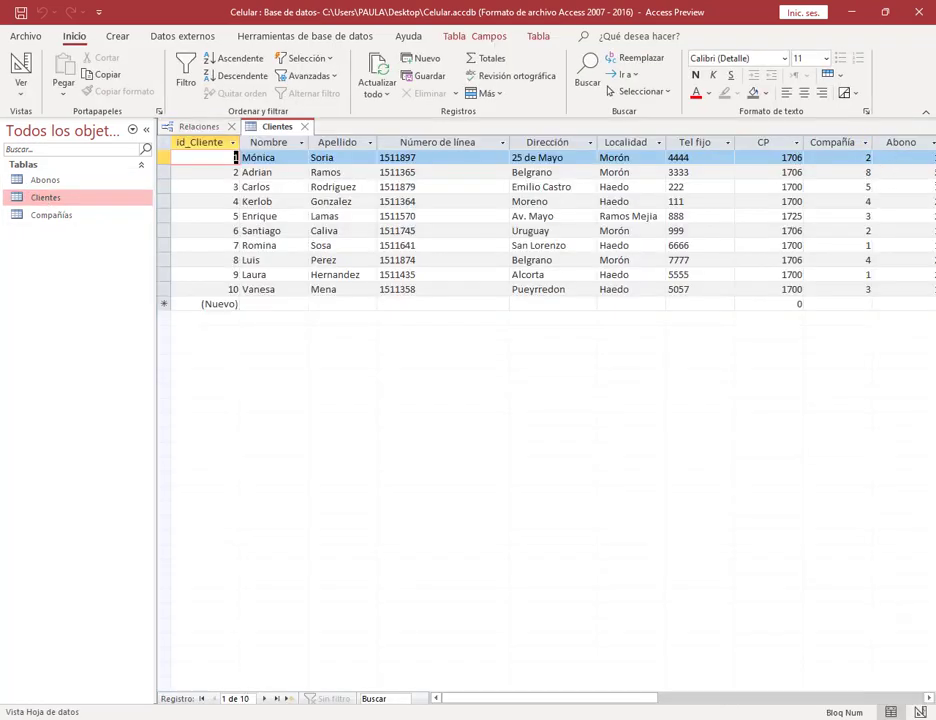
pyautogui.click(861, 197)
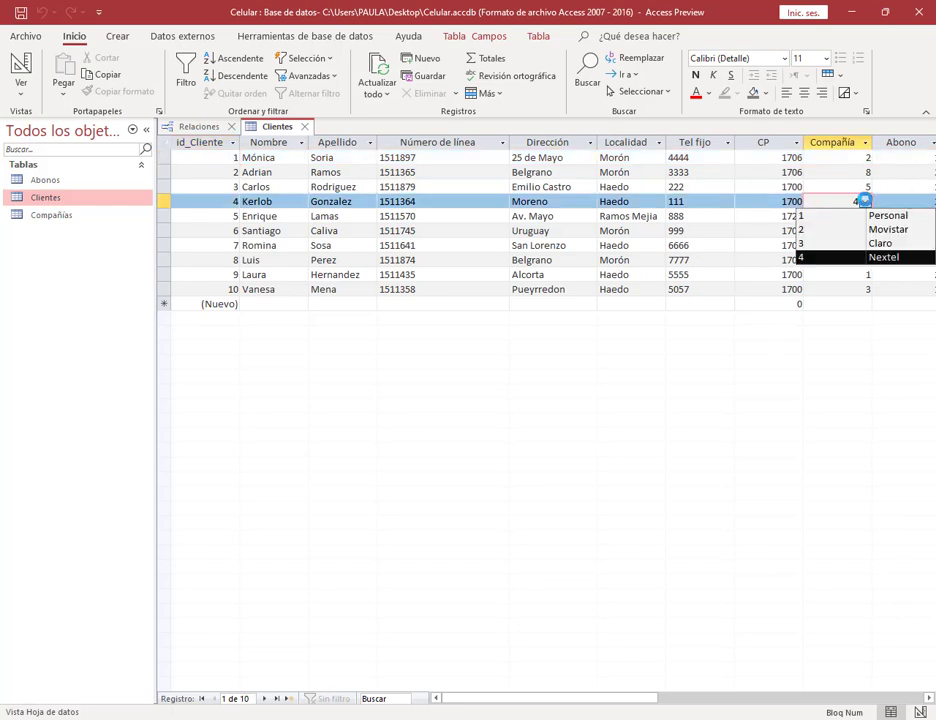
pyautogui.write('2000')
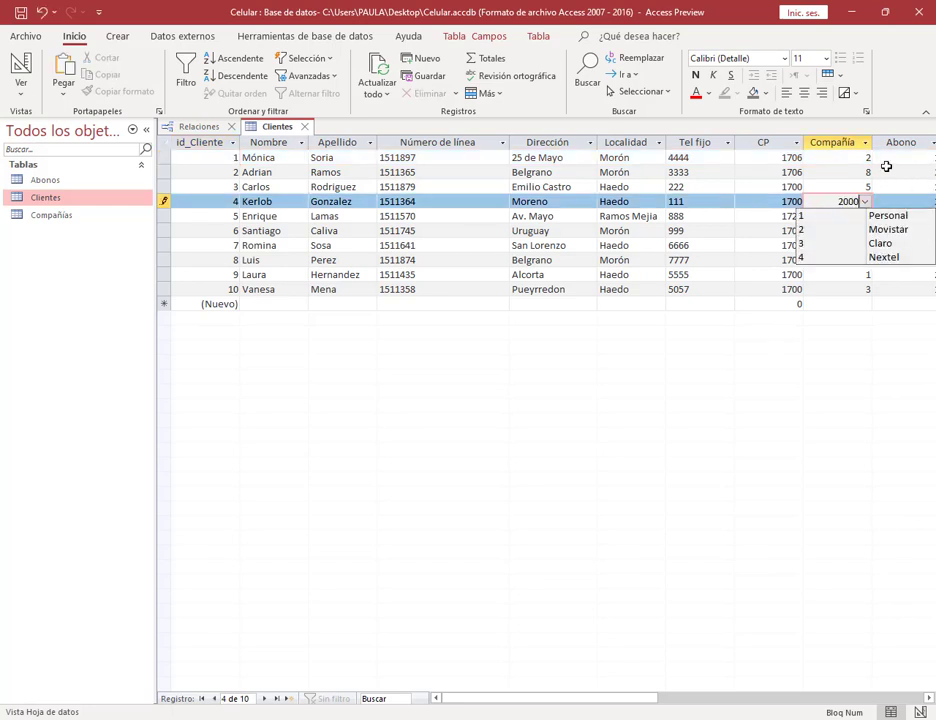
pyautogui.press('Tab')
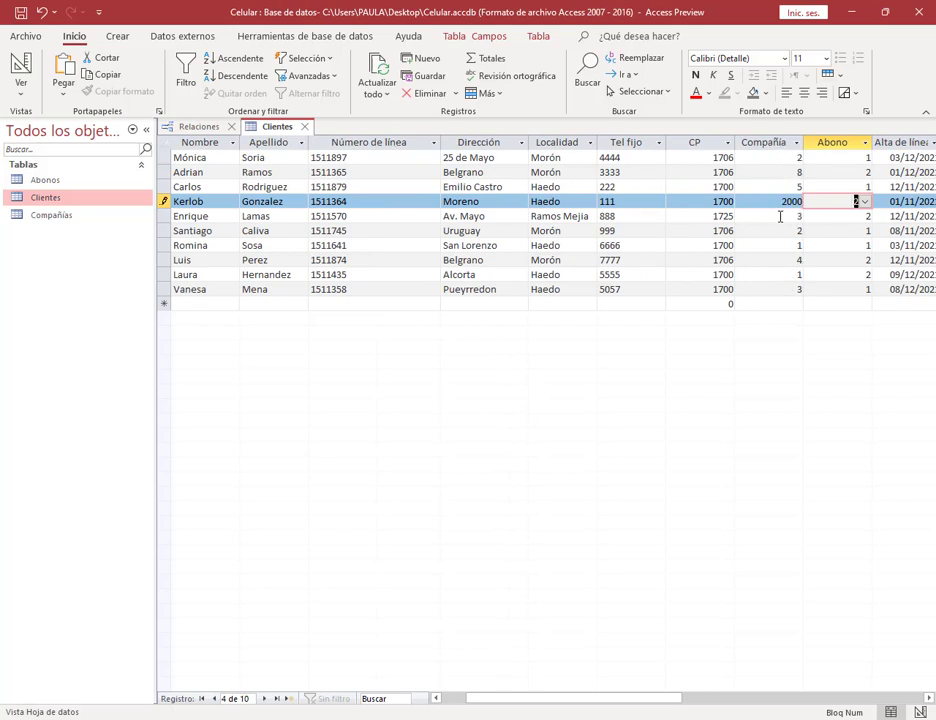
pyautogui.moveTo(780, 201); pyautogui.dragTo(810, 198)
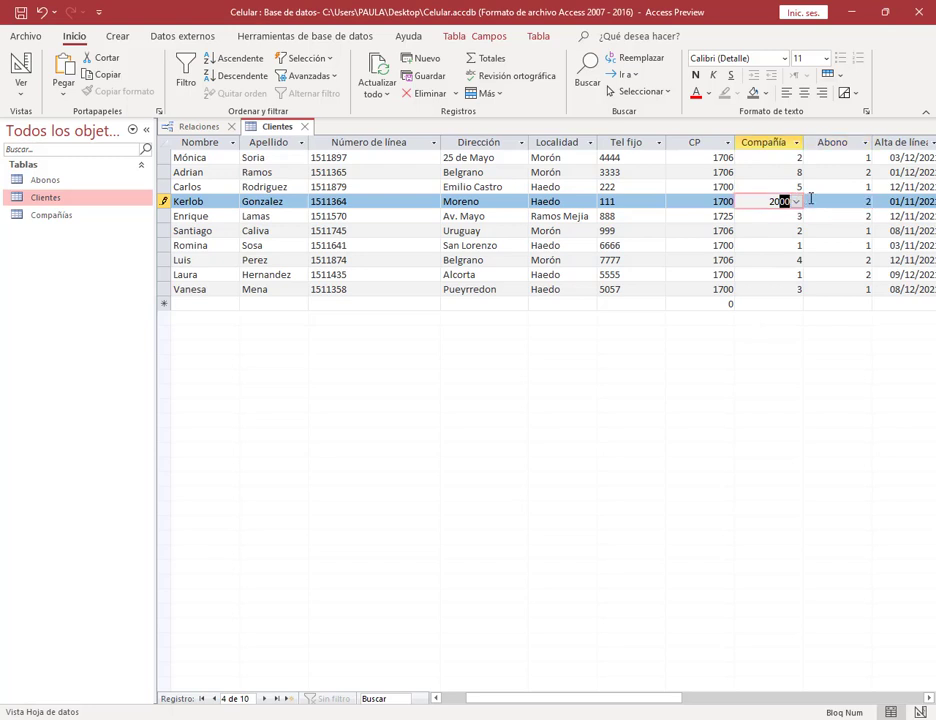
pyautogui.press('BackSpace')
pyautogui.write('asdf')
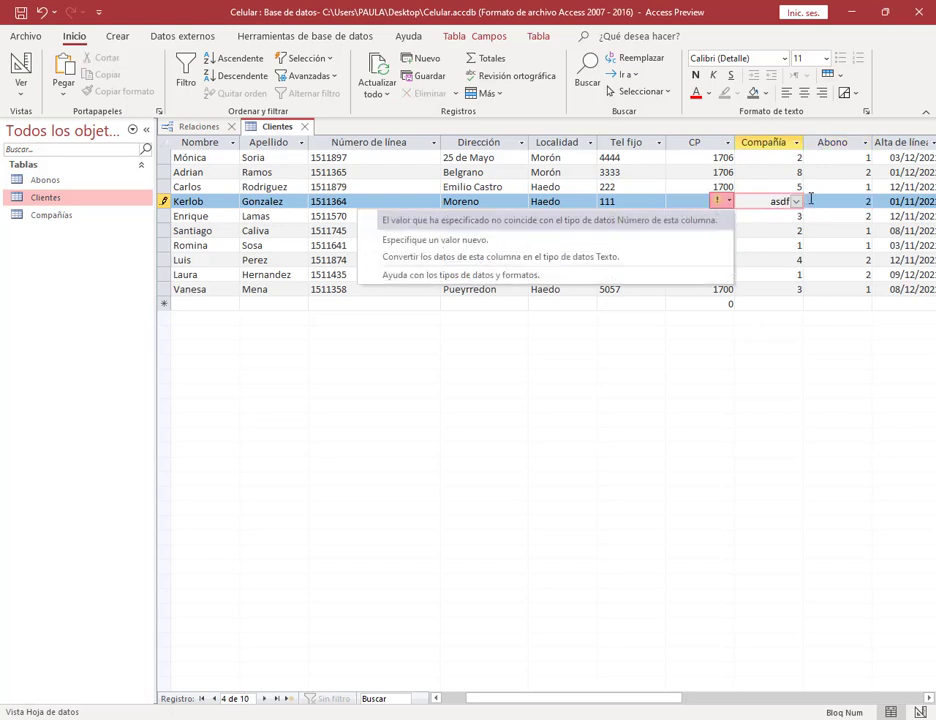
# Set the fourth client's Compañía to 10, save the record, and close the Clientes table.
pyautogui.click(773, 202)
pyautogui.moveTo(773, 201); pyautogui.dragTo(793, 198)
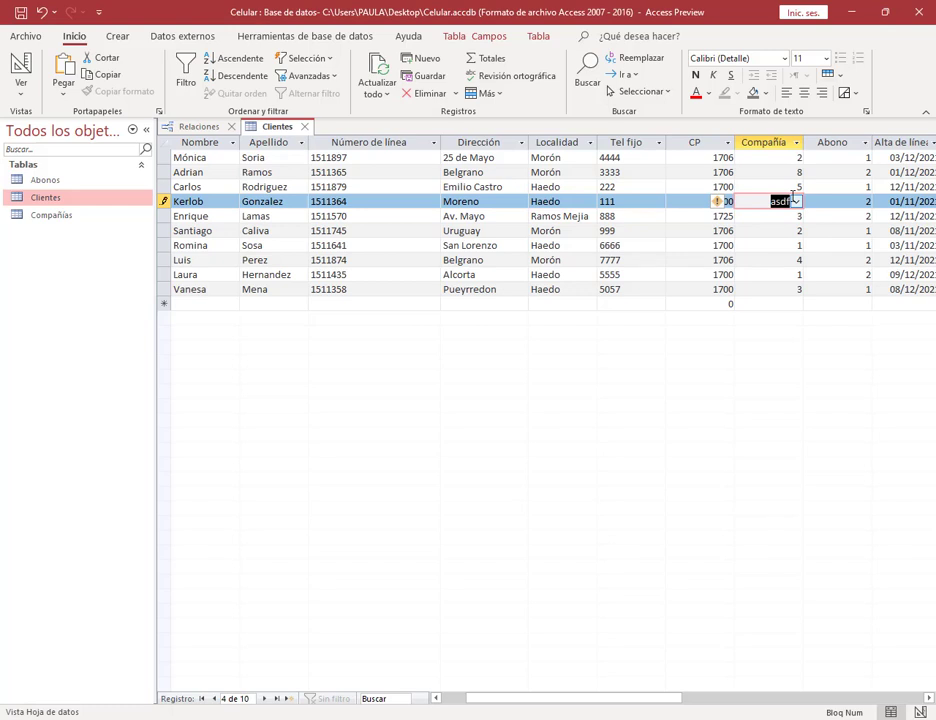
pyautogui.write('10')
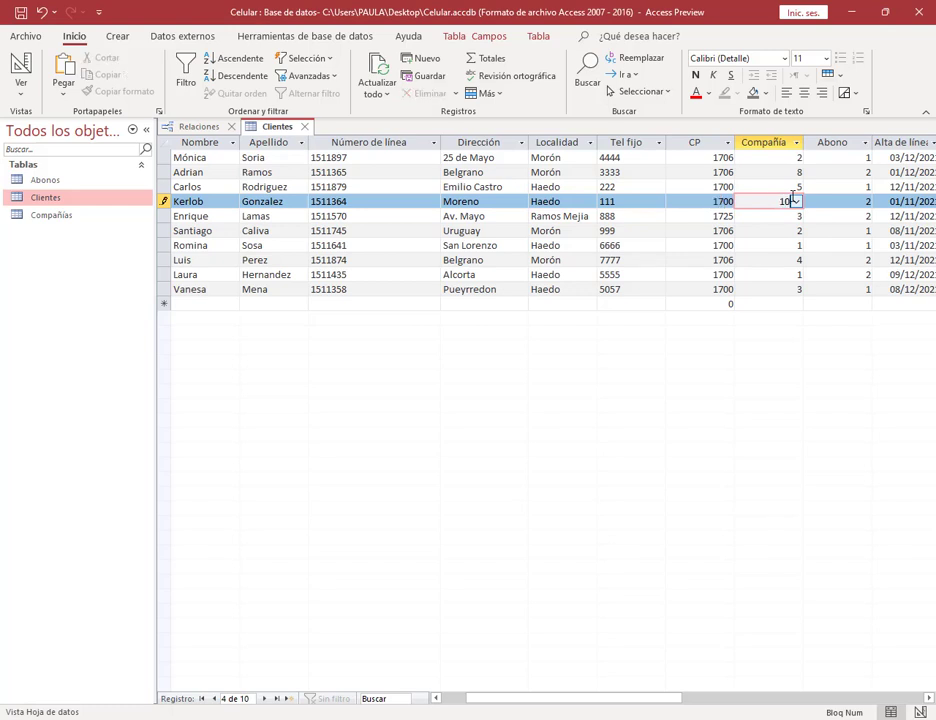
pyautogui.click(769, 305)
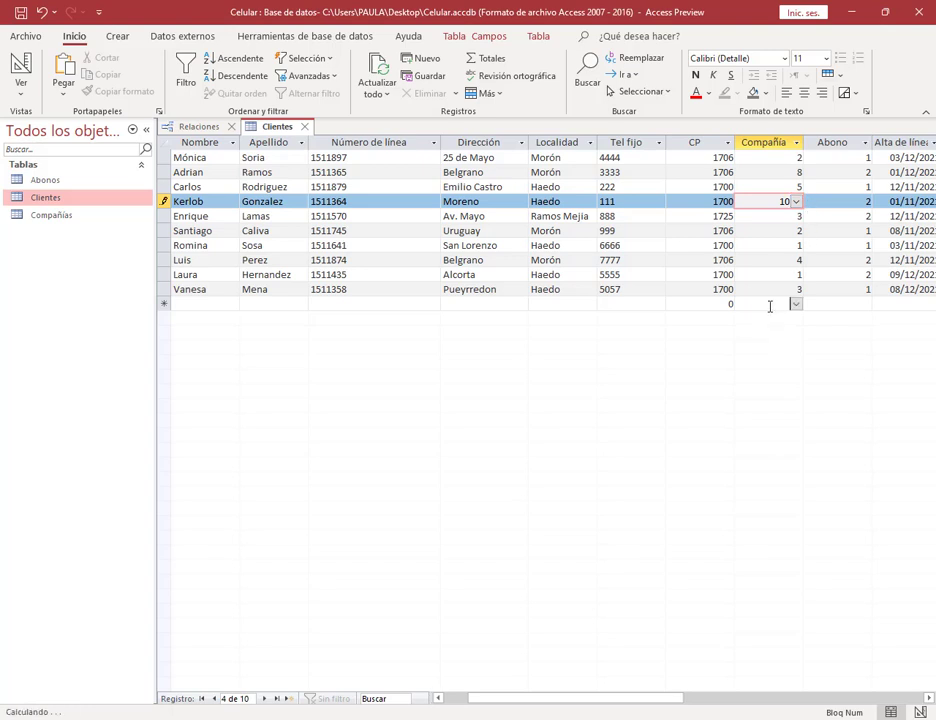
pyautogui.click(845, 201)
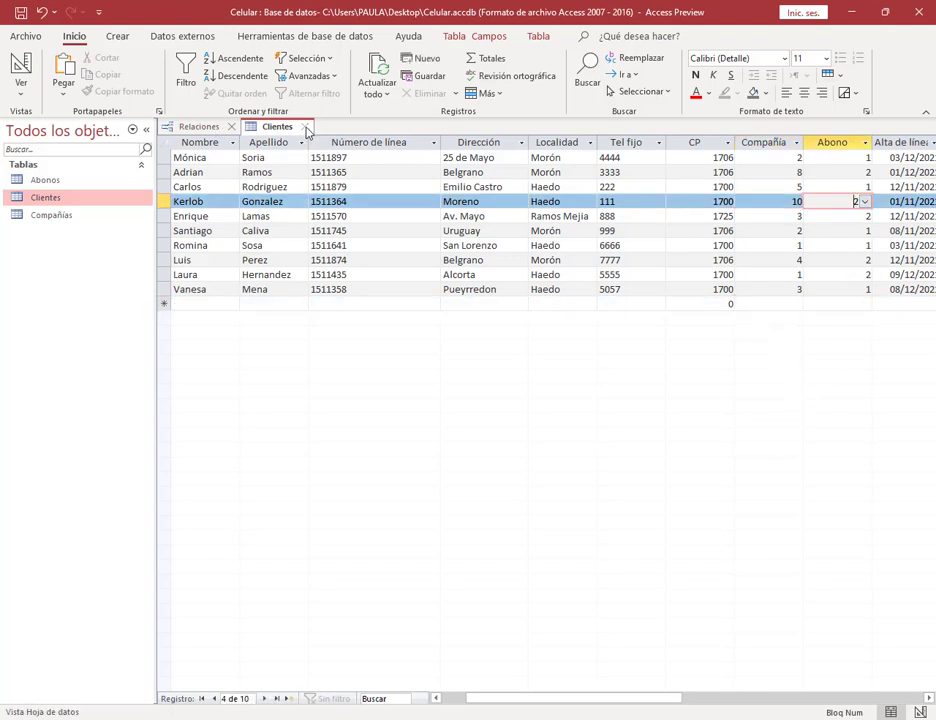
pyautogui.click(307, 127)
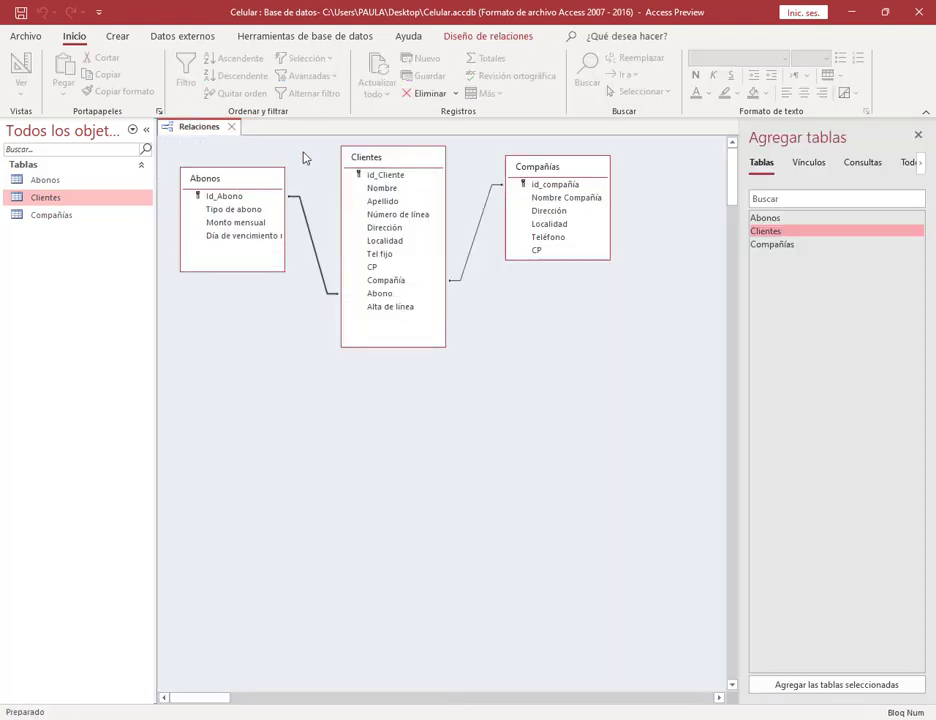
# Enforce referential integrity on the Abonos–Clientes relationship and close the relationships diagram.
pyautogui.doubleClick(477, 233)
pyautogui.click(562, 256)
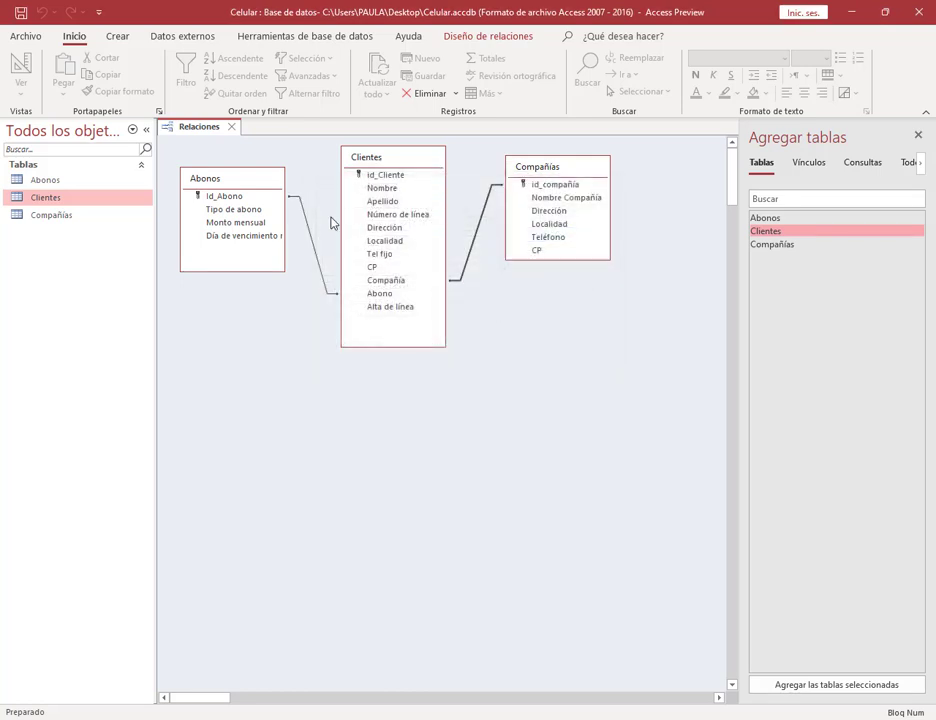
pyautogui.doubleClick(311, 225)
pyautogui.click(424, 289)
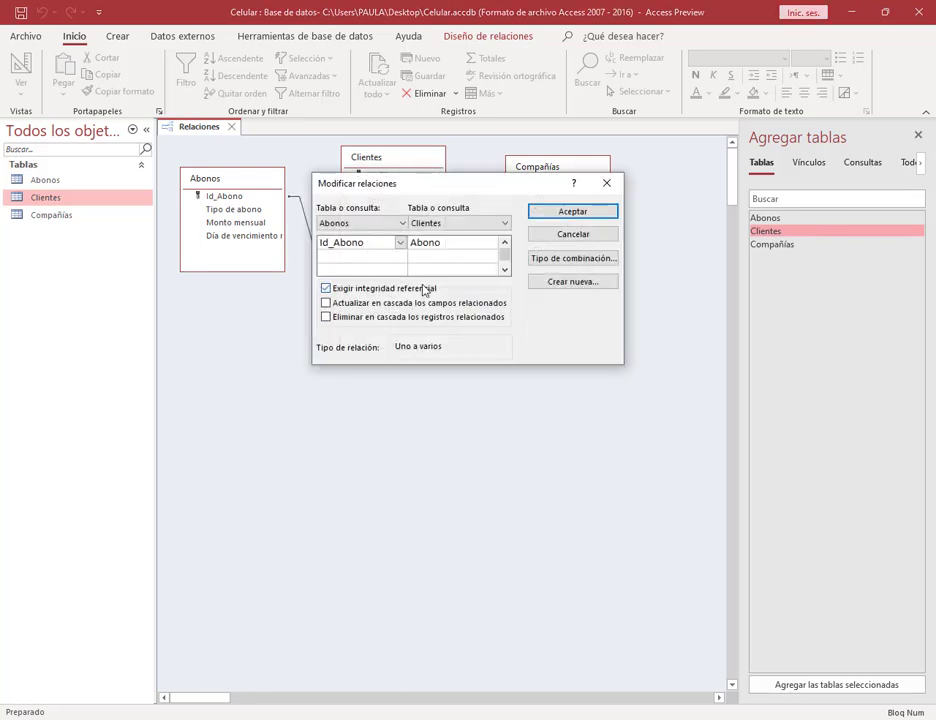
pyautogui.click(561, 213)
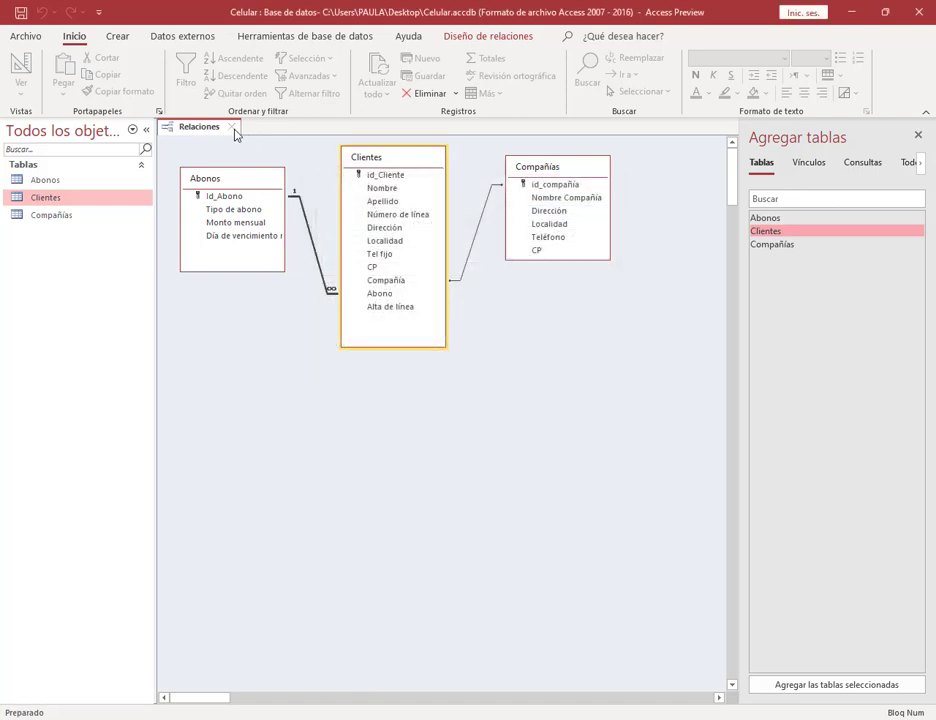
pyautogui.click(232, 127)
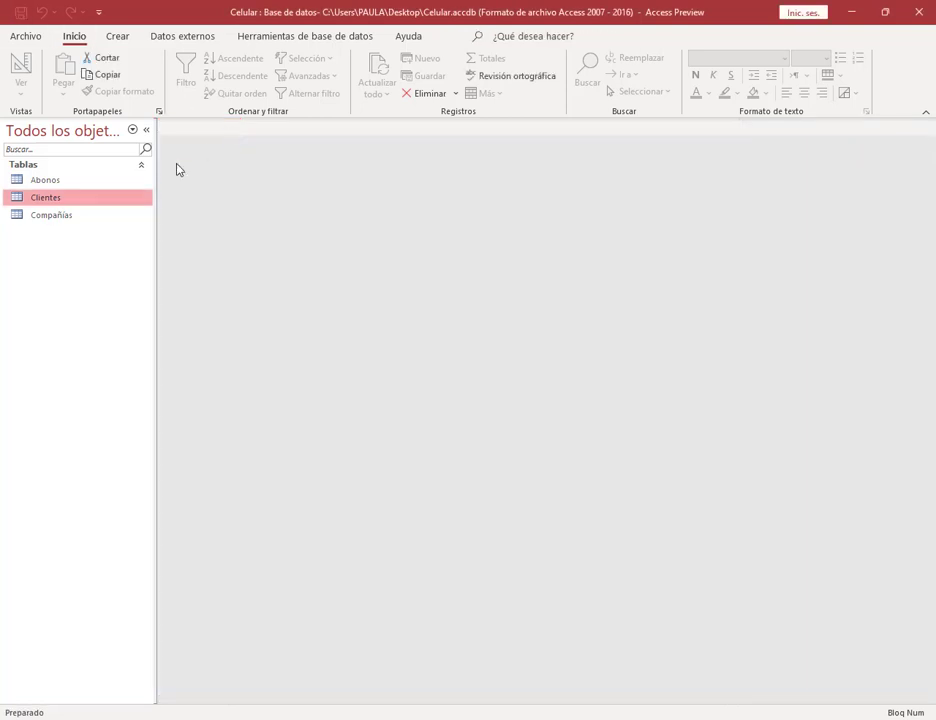
# Open the Clientes table and try to set the second client's Abono to 10.
pyautogui.doubleClick(47, 198)
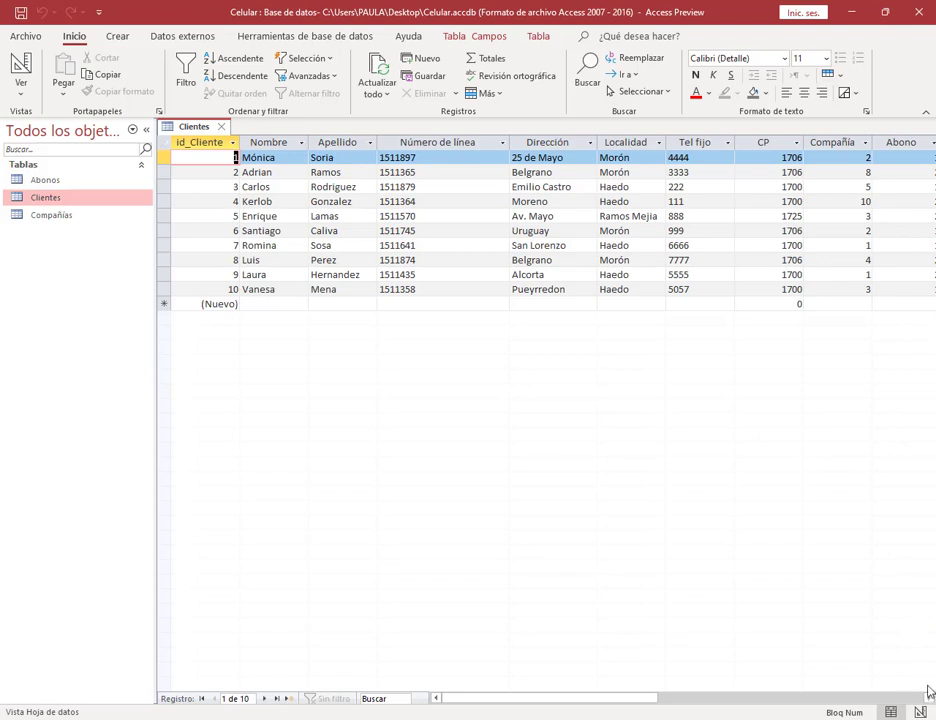
pyautogui.hscroll(2, 680, 510)
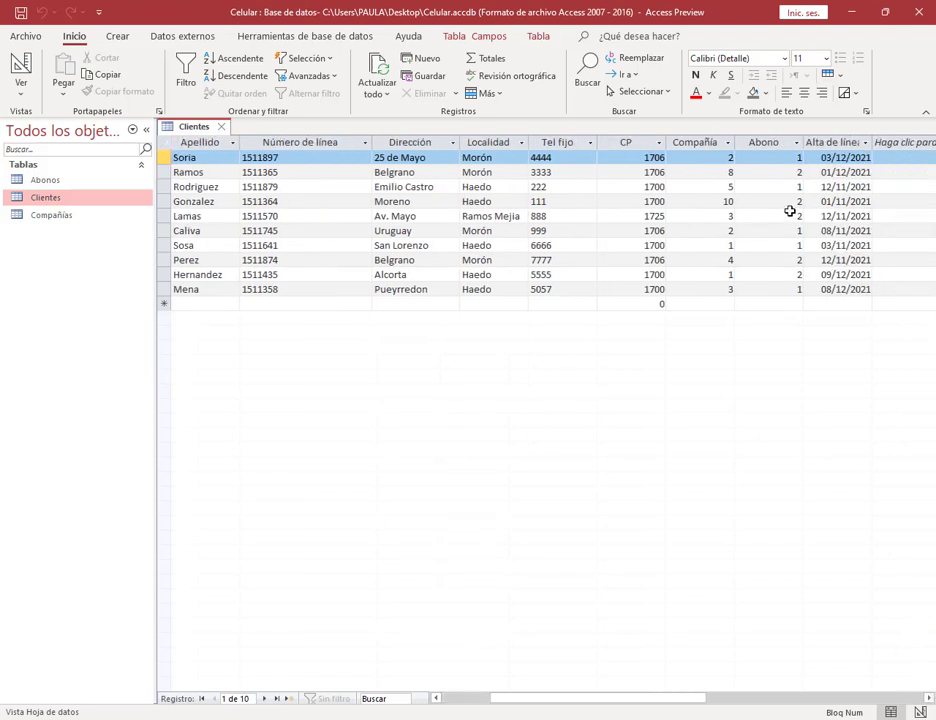
pyautogui.click(787, 172)
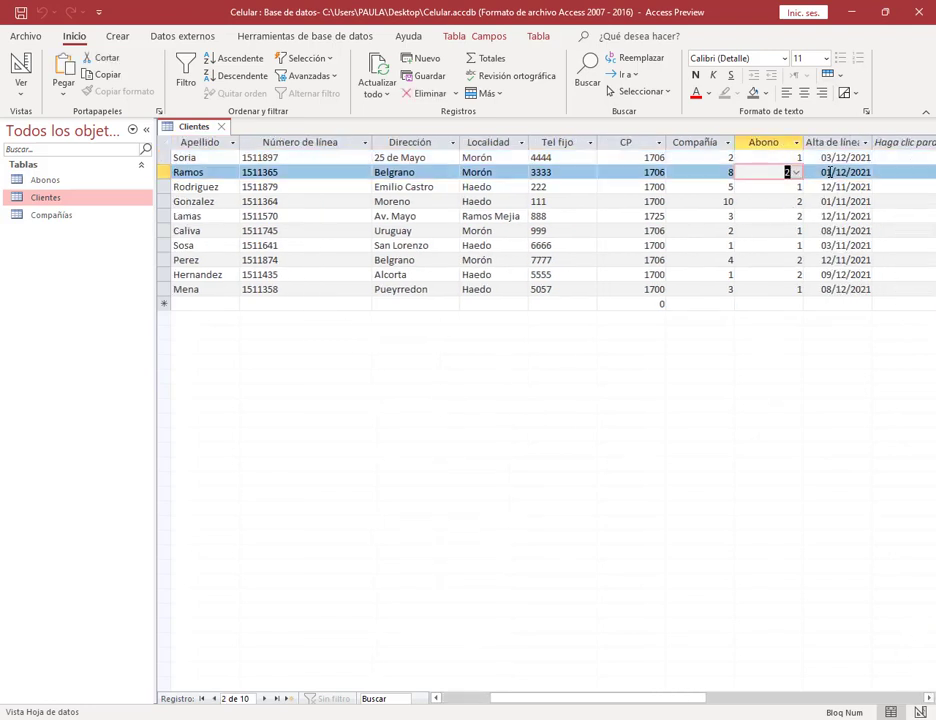
pyautogui.write('10')
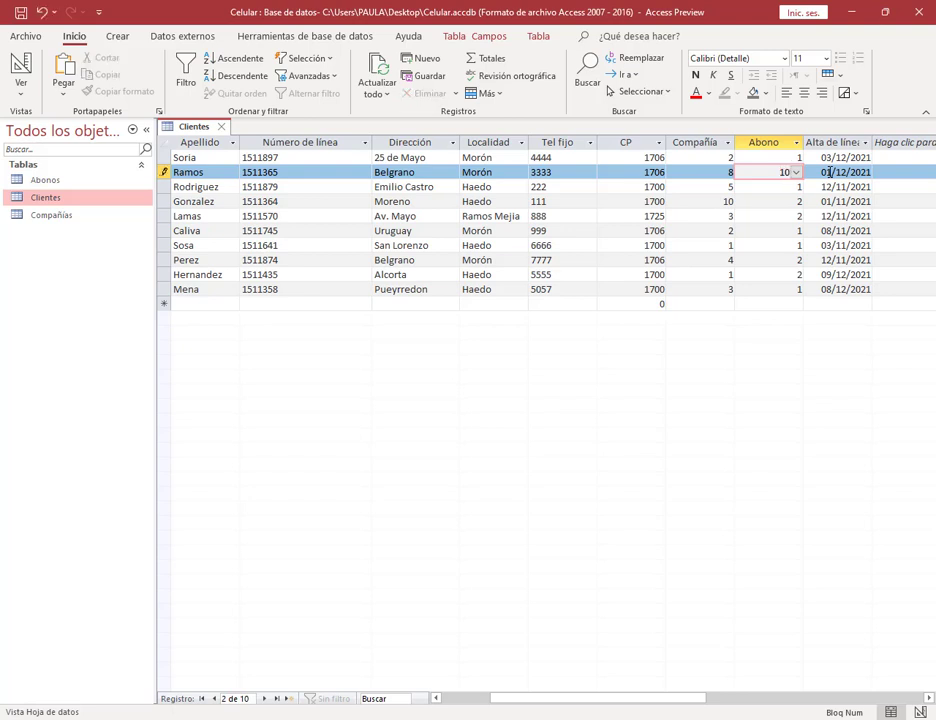
pyautogui.click(783, 189)
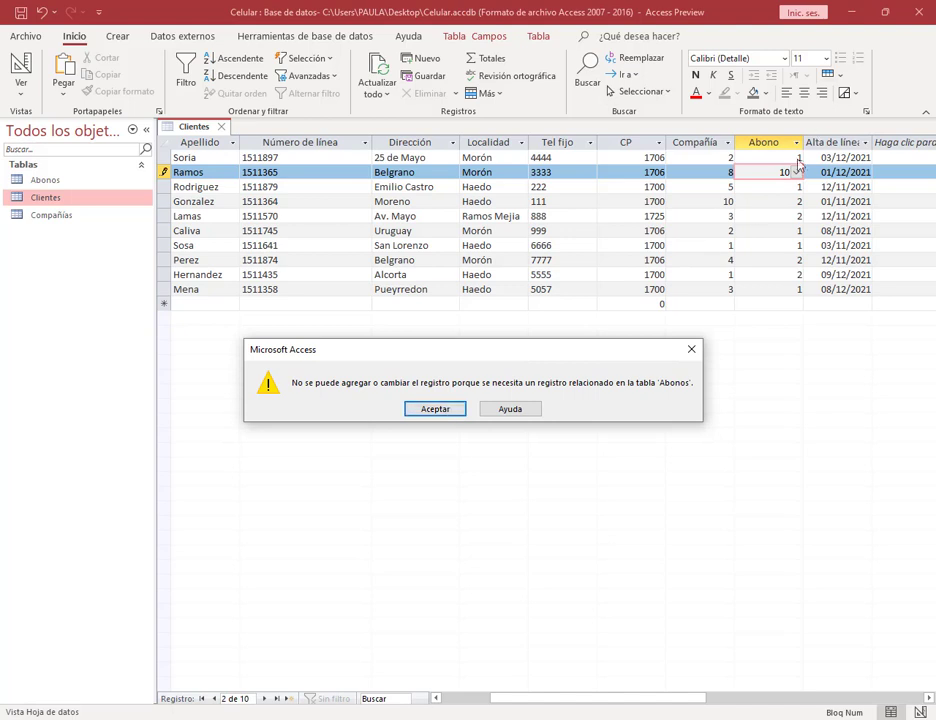
pyautogui.click(437, 409)
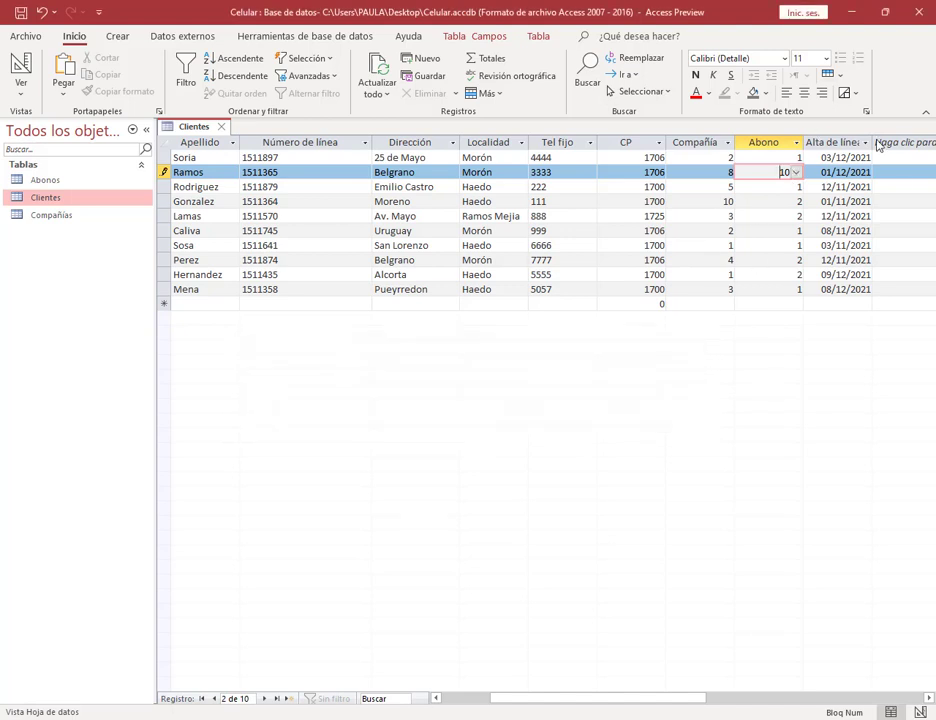
# Set the second client's Abono back to 2 and check the available Id_Abono values in the Abonos table.
pyautogui.doubleClick(783, 172)
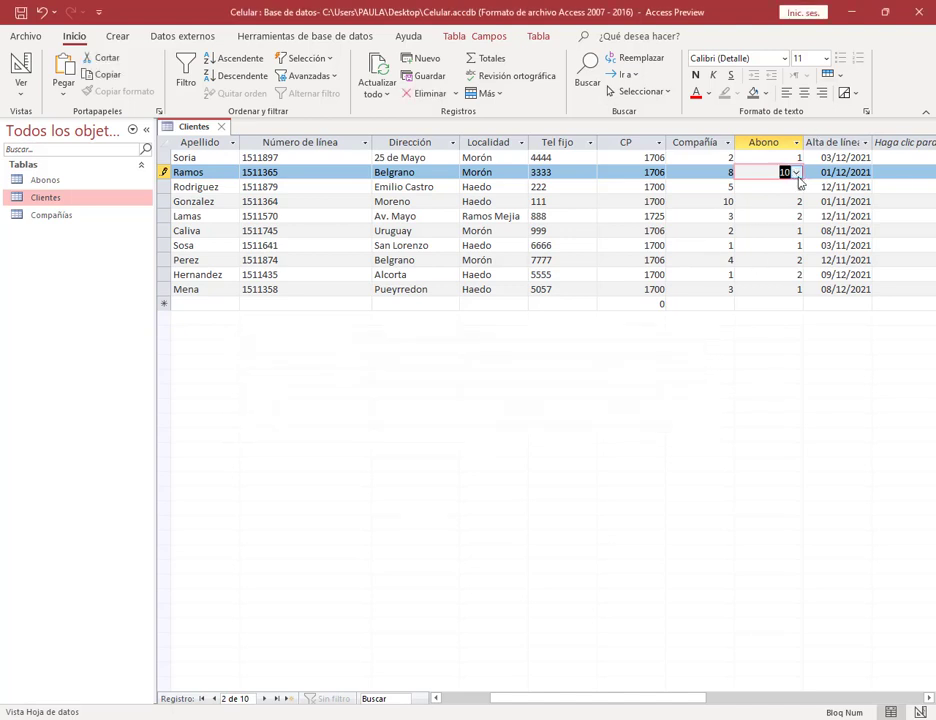
pyautogui.click(796, 172)
pyautogui.click(785, 259)
pyautogui.click(773, 157)
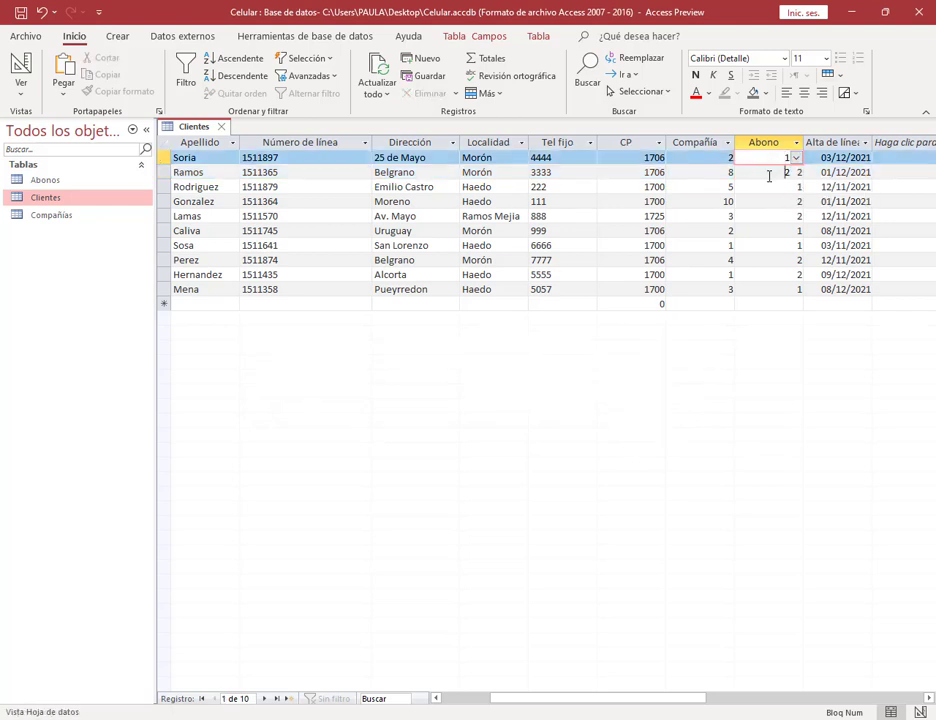
pyautogui.click(769, 174)
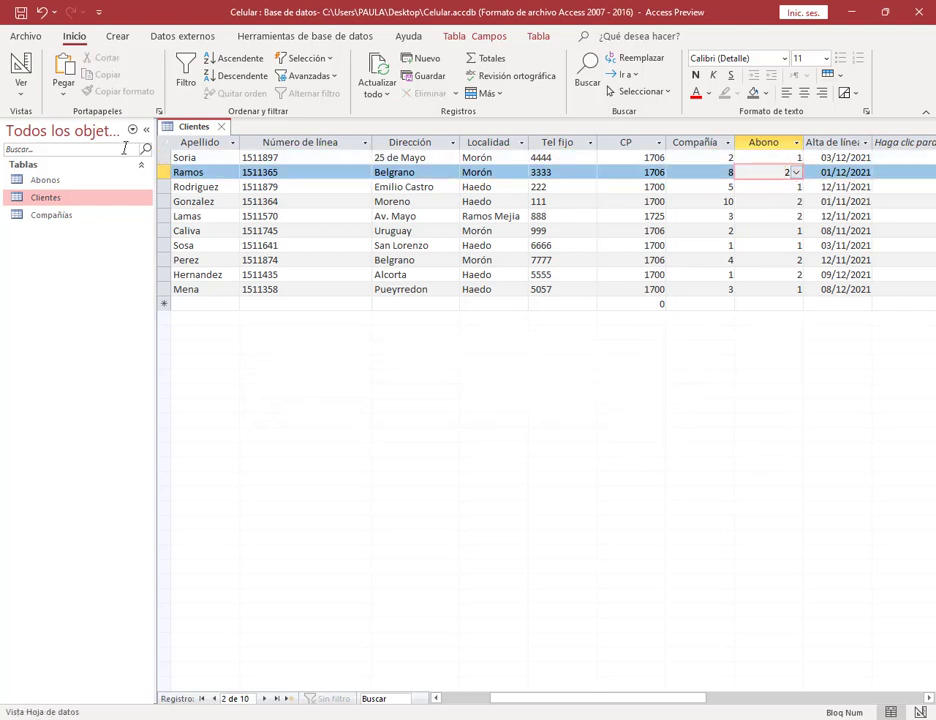
pyautogui.doubleClick(65, 182)
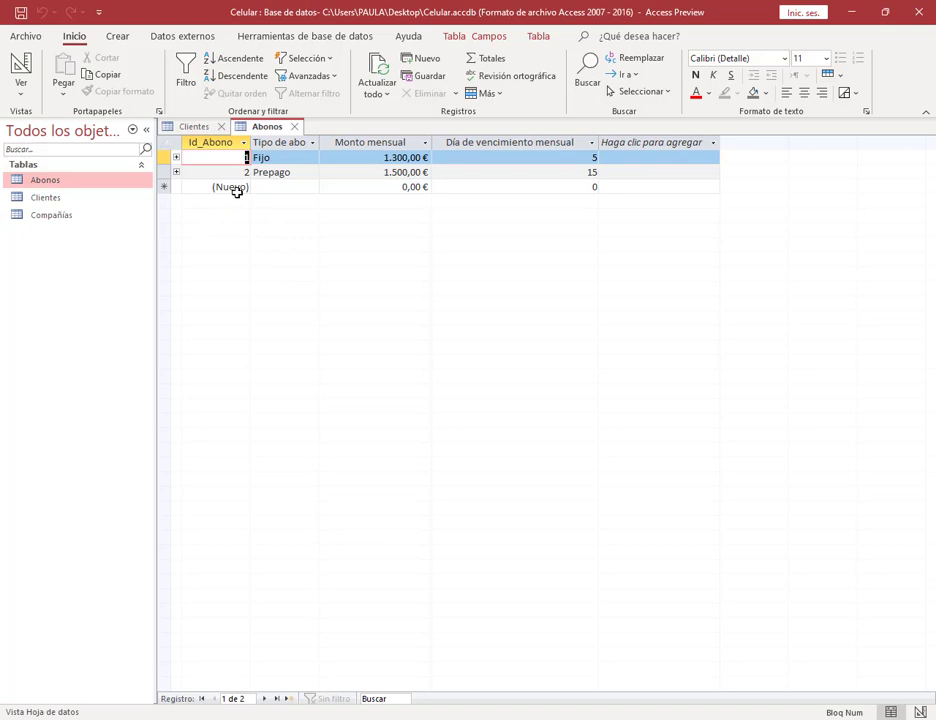
pyautogui.click(294, 127)
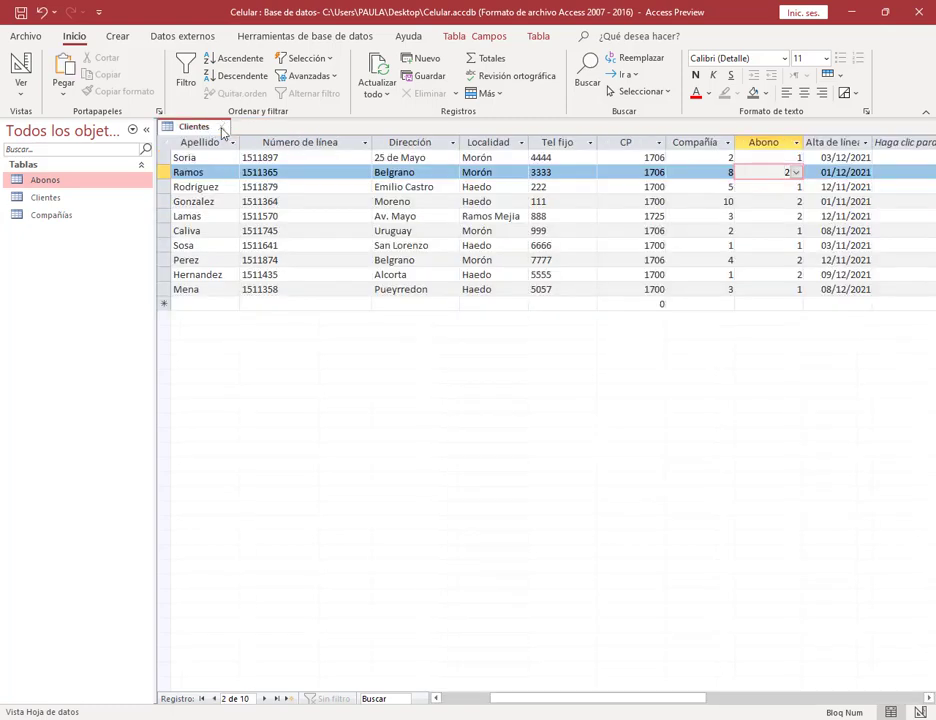
# Set Compañía to 4 for the second client and 2 for the fourth client in the Clientes table.
pyautogui.click(719, 172)
pyautogui.click(727, 172)
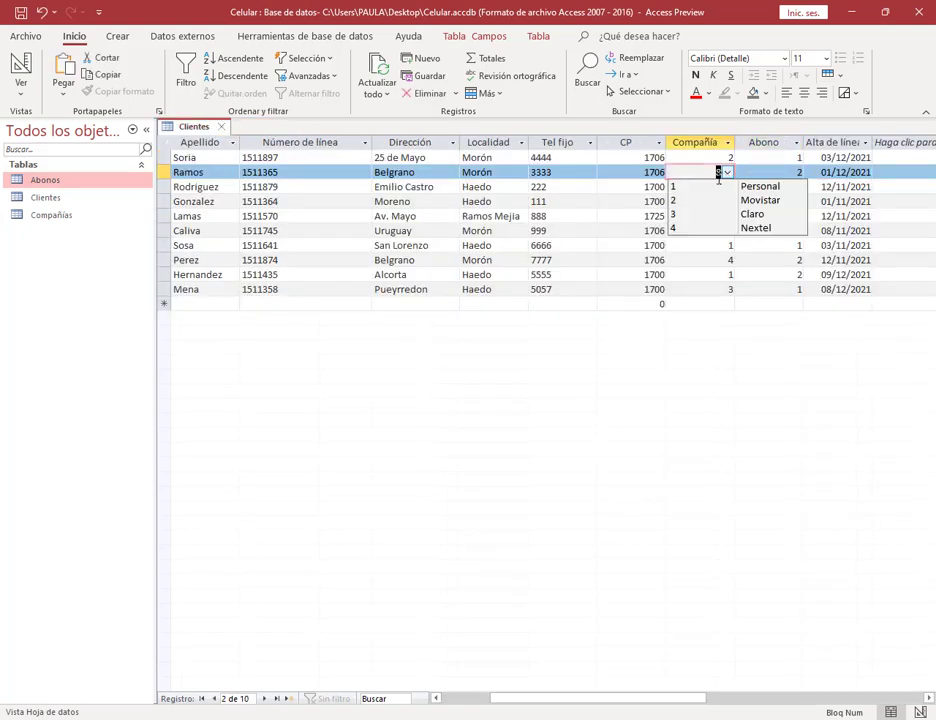
pyautogui.click(720, 215)
pyautogui.click(729, 201)
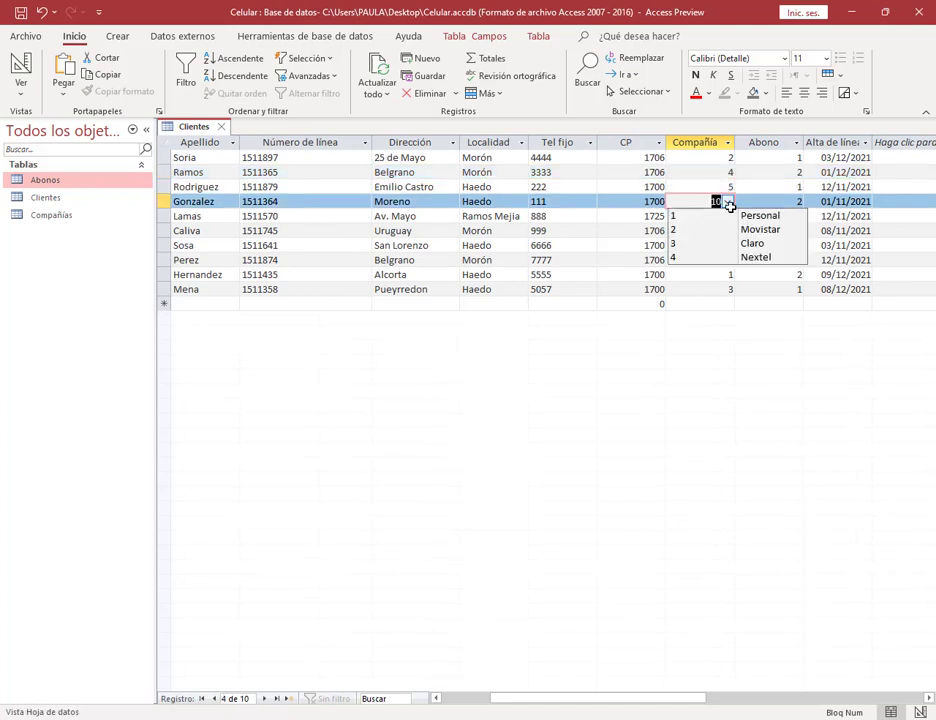
pyautogui.click(731, 231)
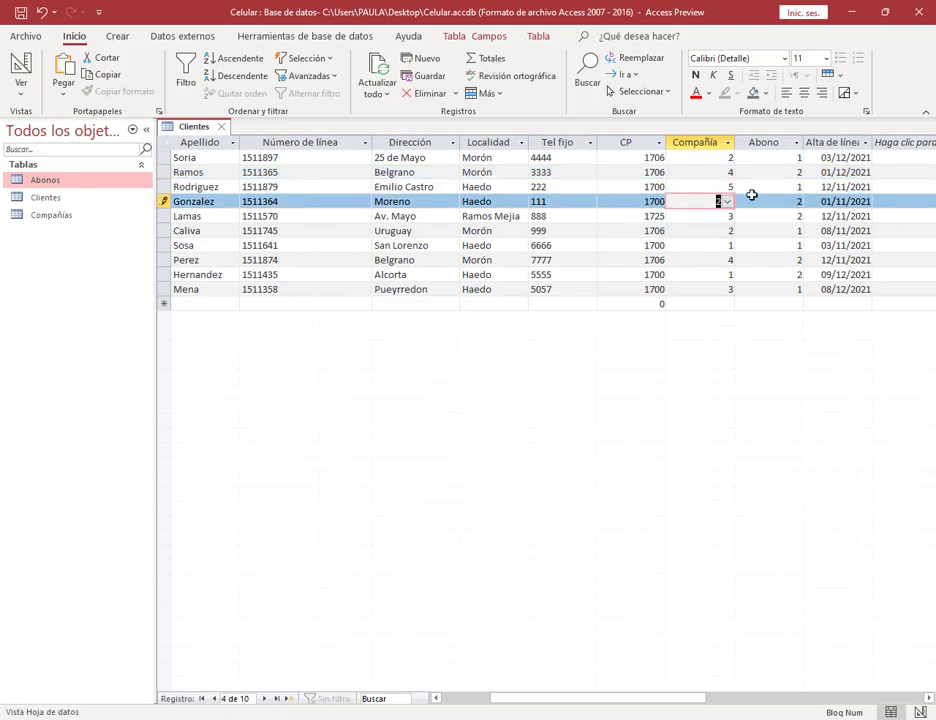
pyautogui.click(772, 187)
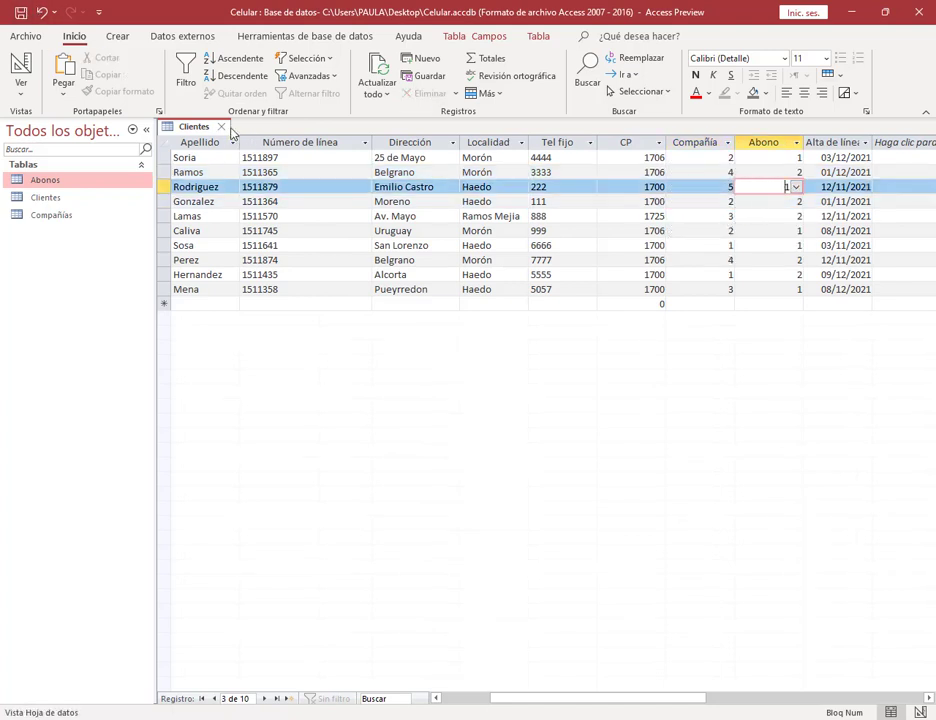
# Close the Clientes table and try to enforce referential integrity on the Compañías–Clientes relationship.
pyautogui.click(221, 126)
pyautogui.click(301, 38)
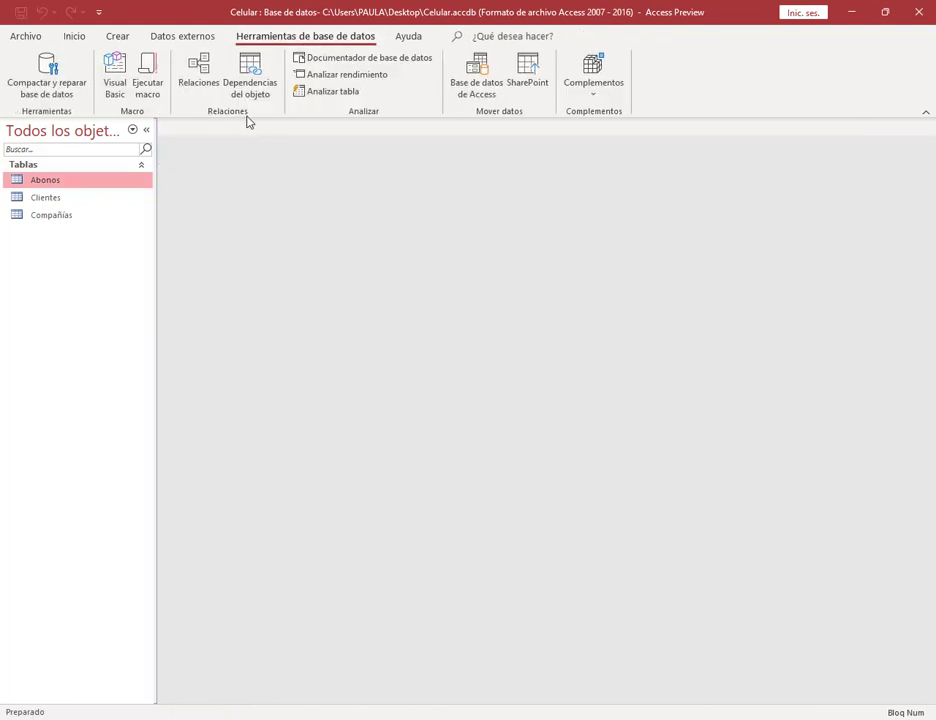
pyautogui.click(196, 69)
pyautogui.doubleClick(477, 237)
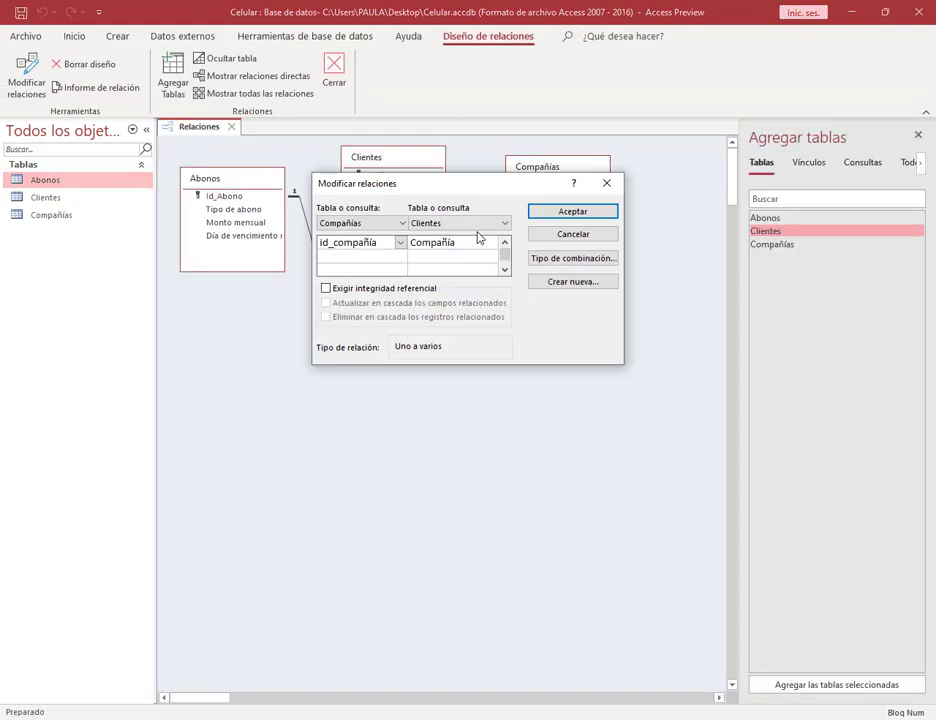
pyautogui.click(408, 290)
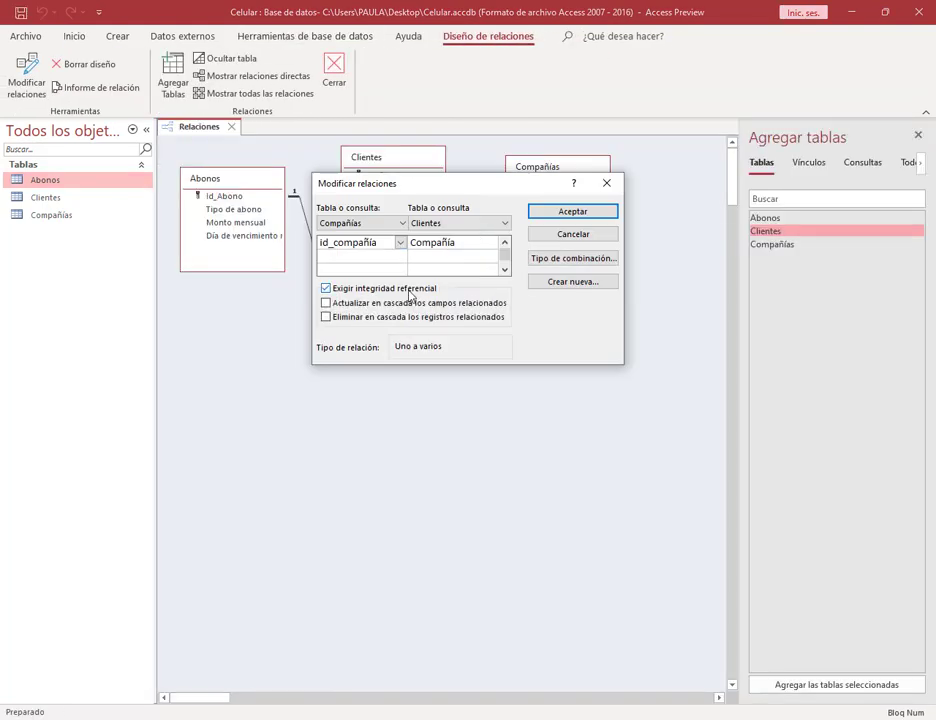
pyautogui.click(576, 213)
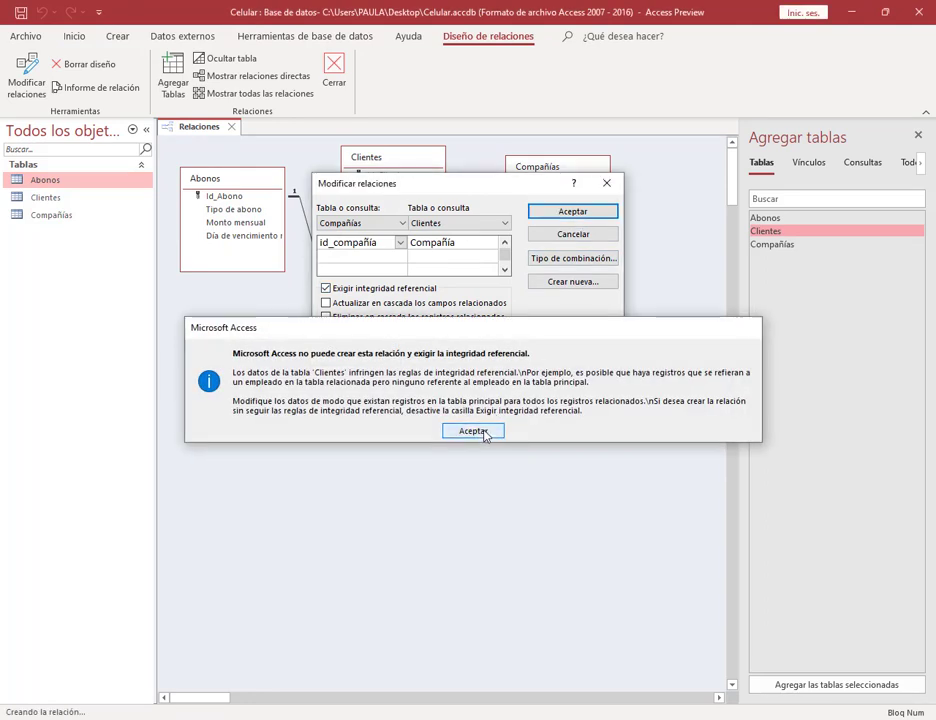
pyautogui.click(482, 432)
pyautogui.click(580, 235)
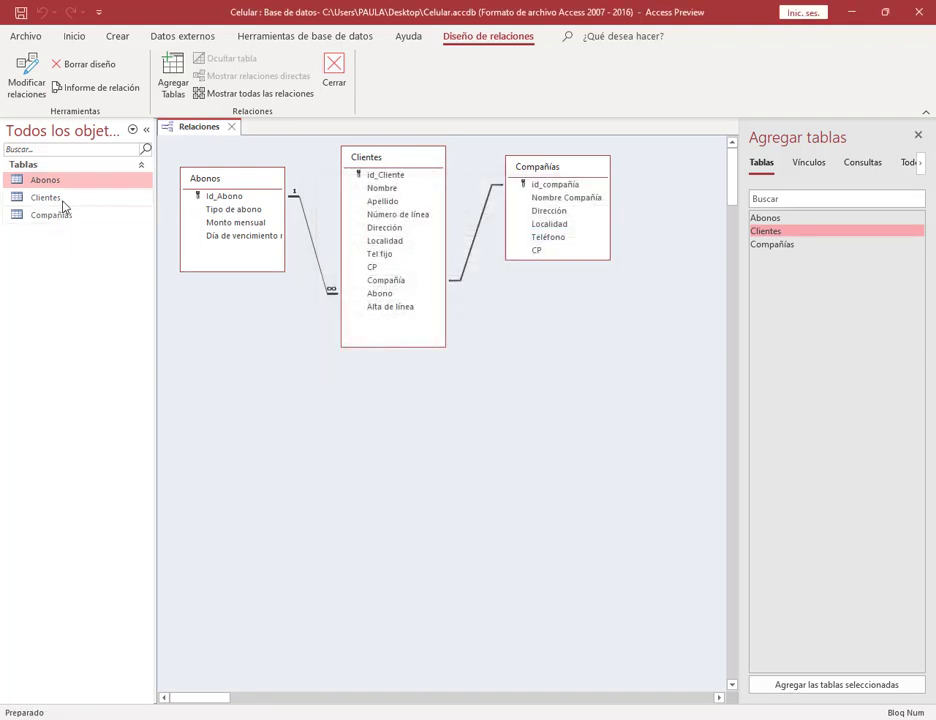
# Set the third client's Compañía to 3 (Claro) in the Clientes table and close the table.
pyautogui.doubleClick(62, 199)
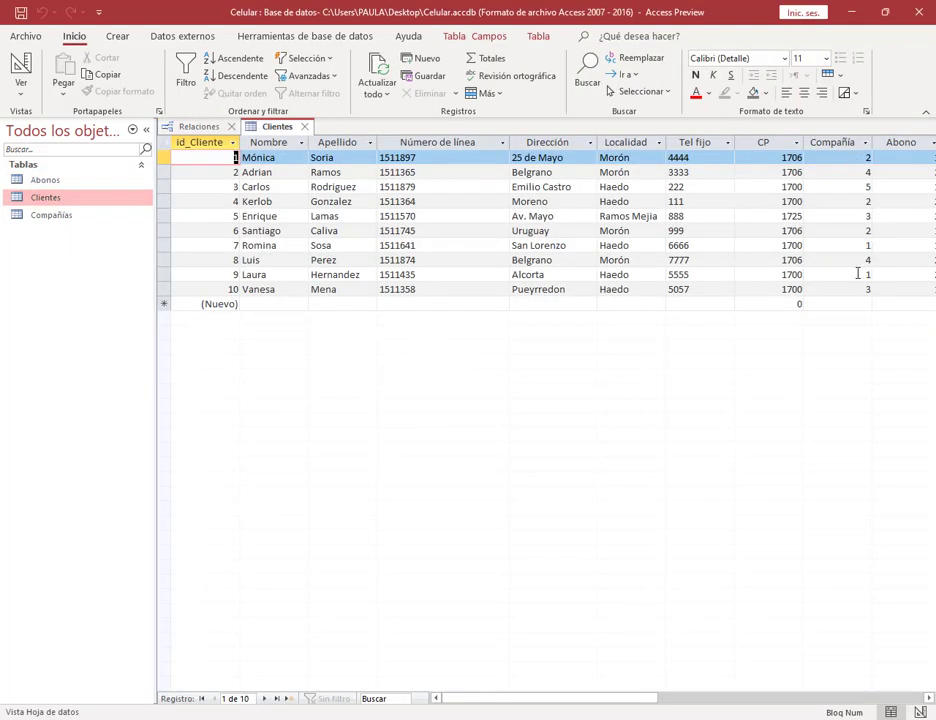
pyautogui.click(864, 187)
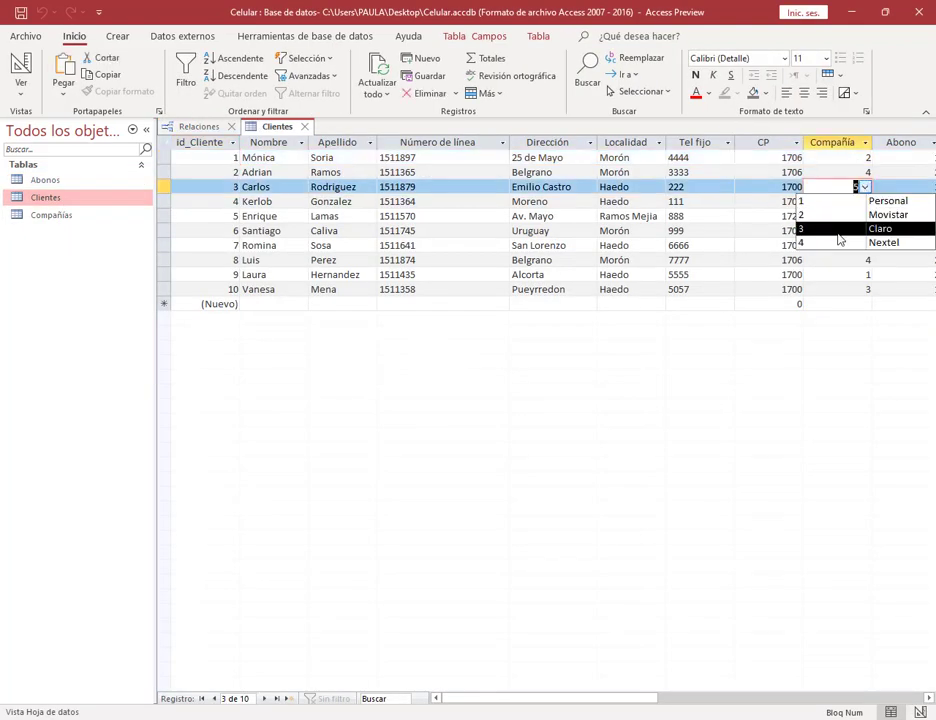
pyautogui.click(844, 229)
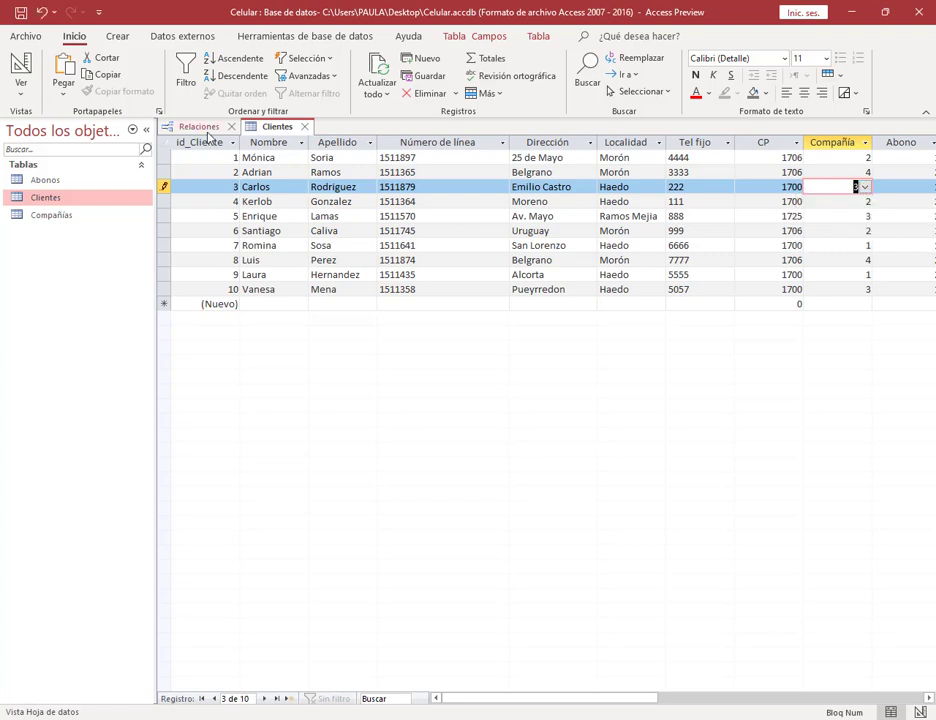
pyautogui.click(305, 127)
# Enforce referential integrity on the Compañías–Clientes relationship, then save and close the relationships diagram.
pyautogui.doubleClick(484, 226)
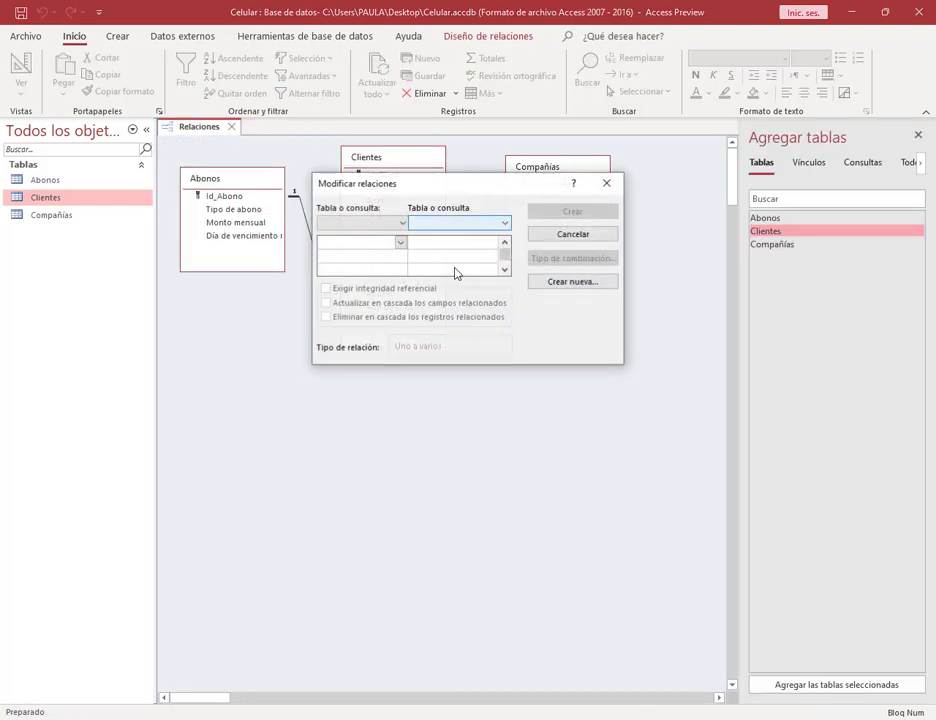
pyautogui.click(604, 184)
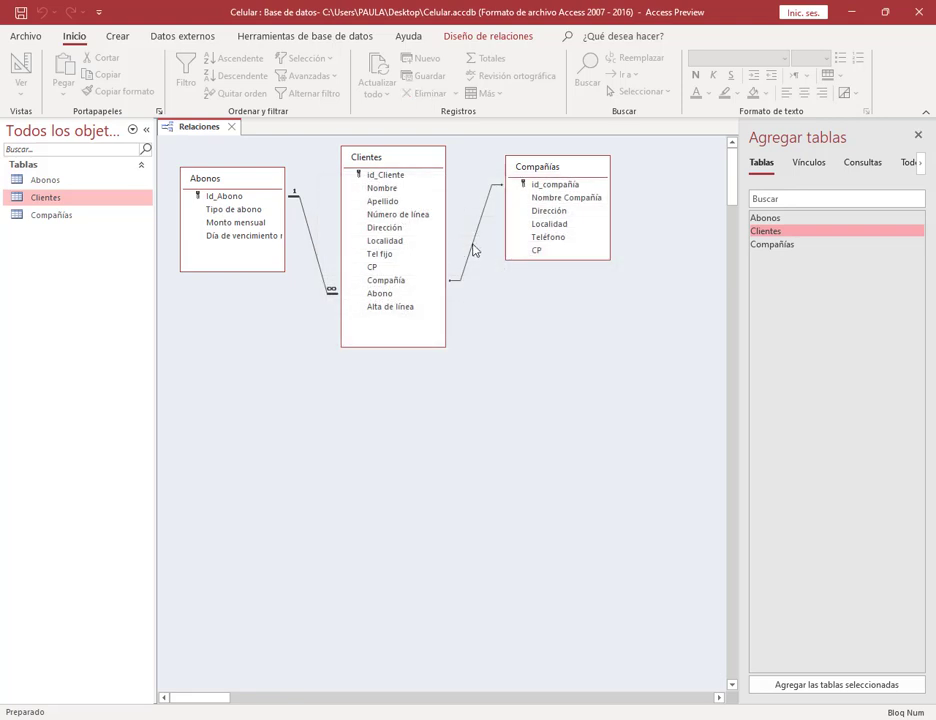
pyautogui.doubleClick(470, 249)
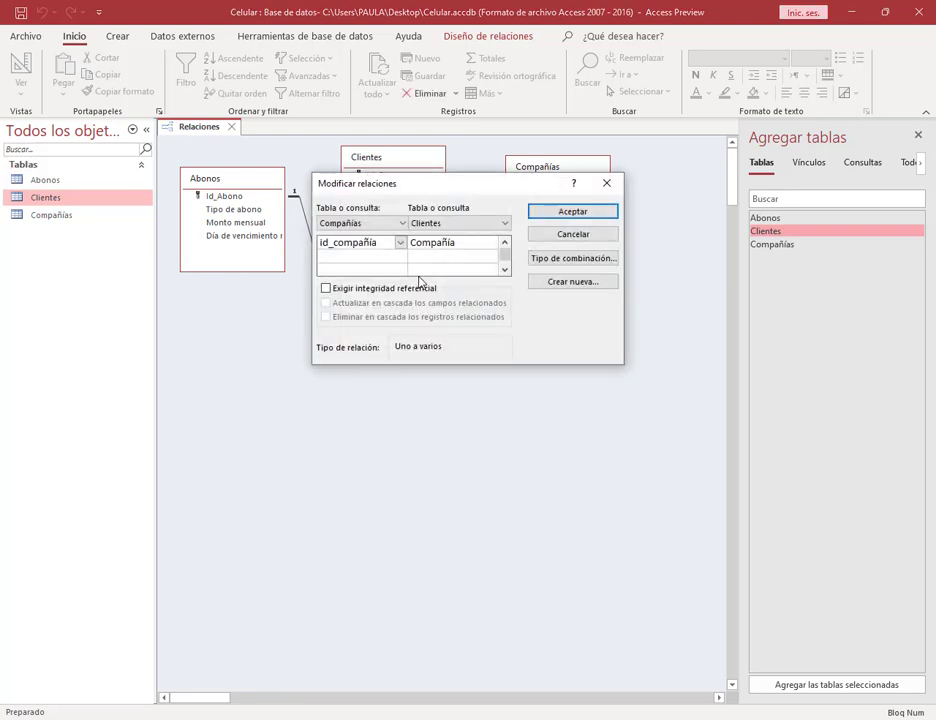
pyautogui.click(560, 211)
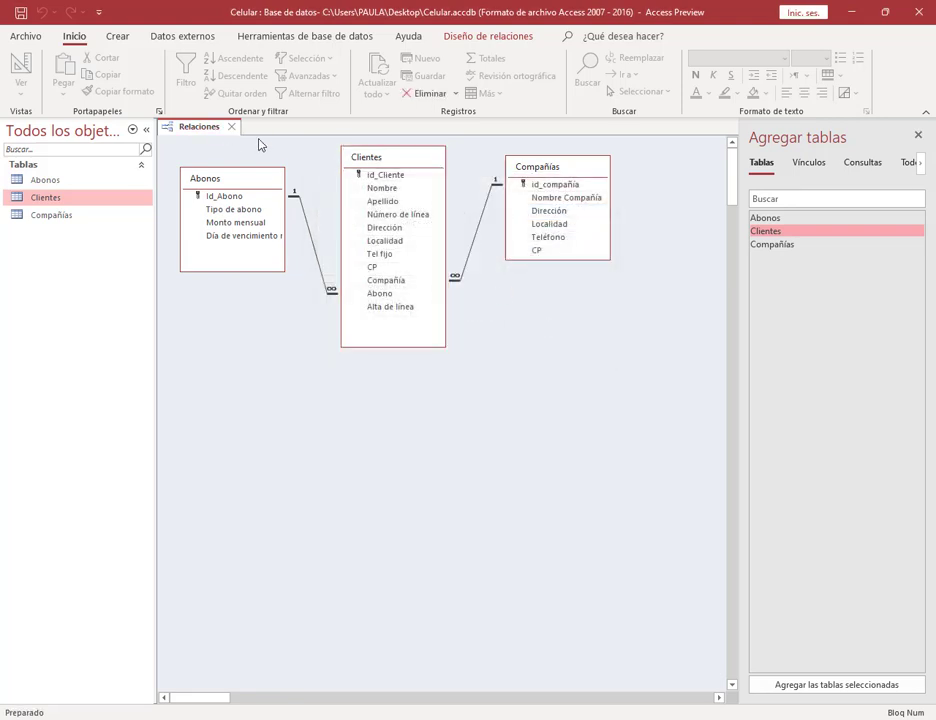
pyautogui.click(18, 13)
pyautogui.click(231, 127)
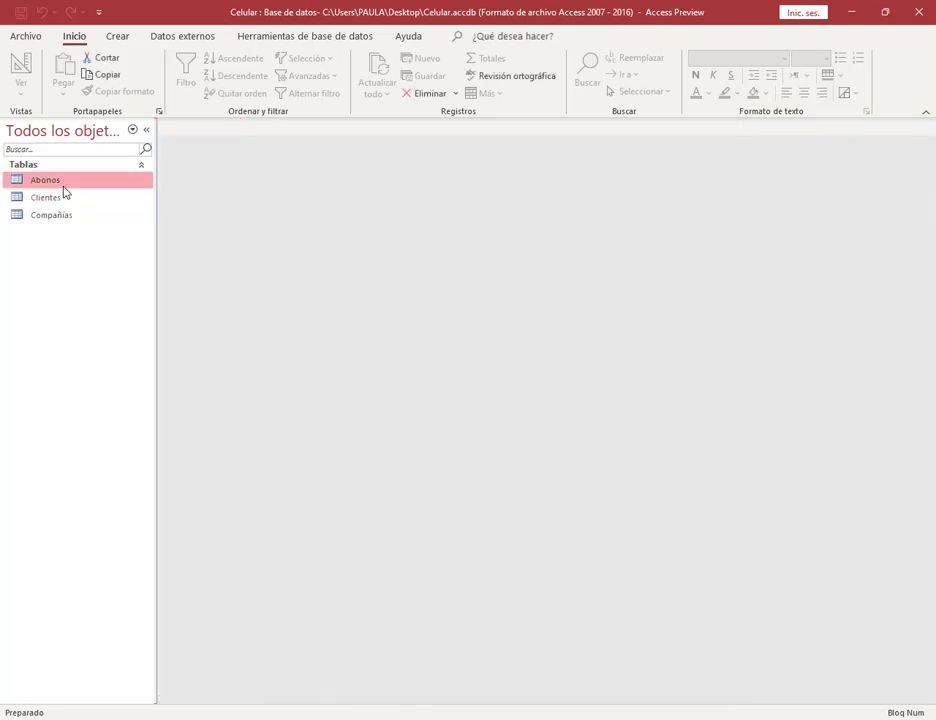
# Review the records in the Compañías, Clientes and Abonos tables, closing Abonos and Clientes when done.
pyautogui.click(71, 218)
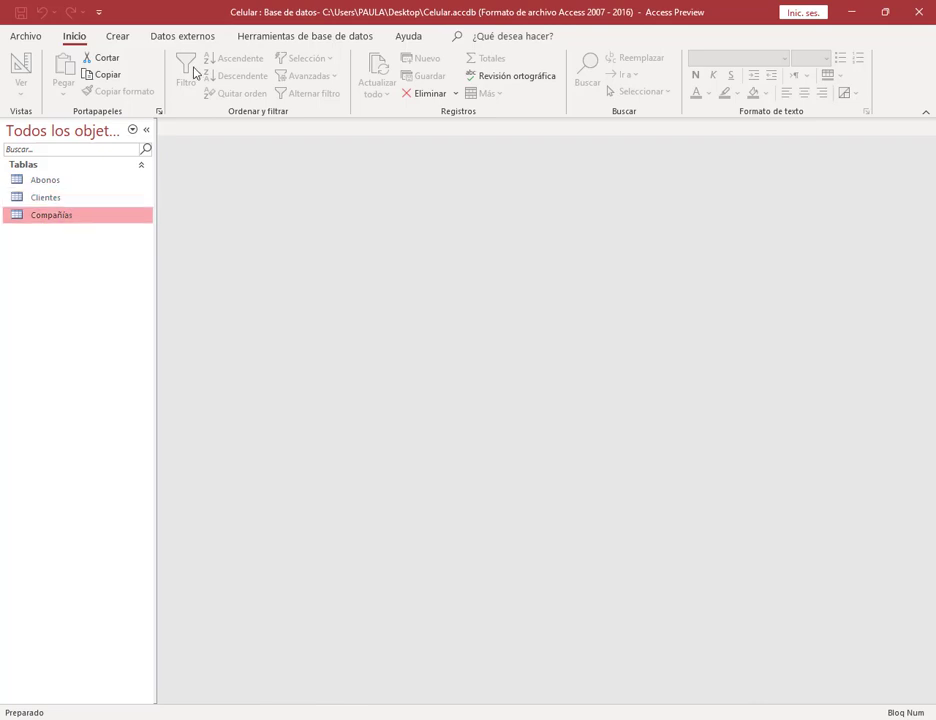
pyautogui.click(258, 37)
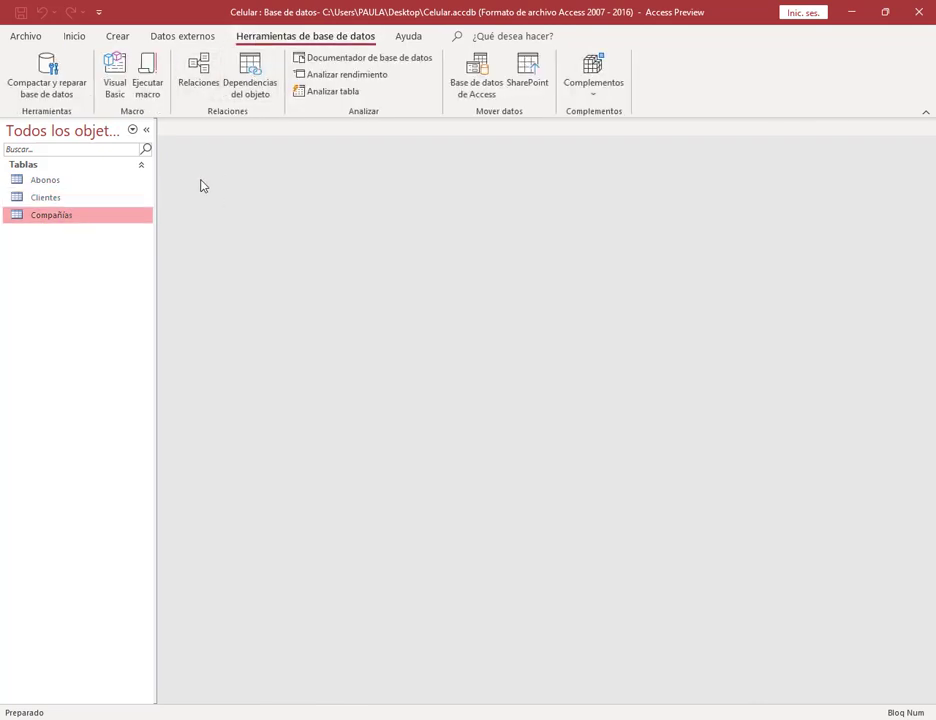
pyautogui.doubleClick(71, 214)
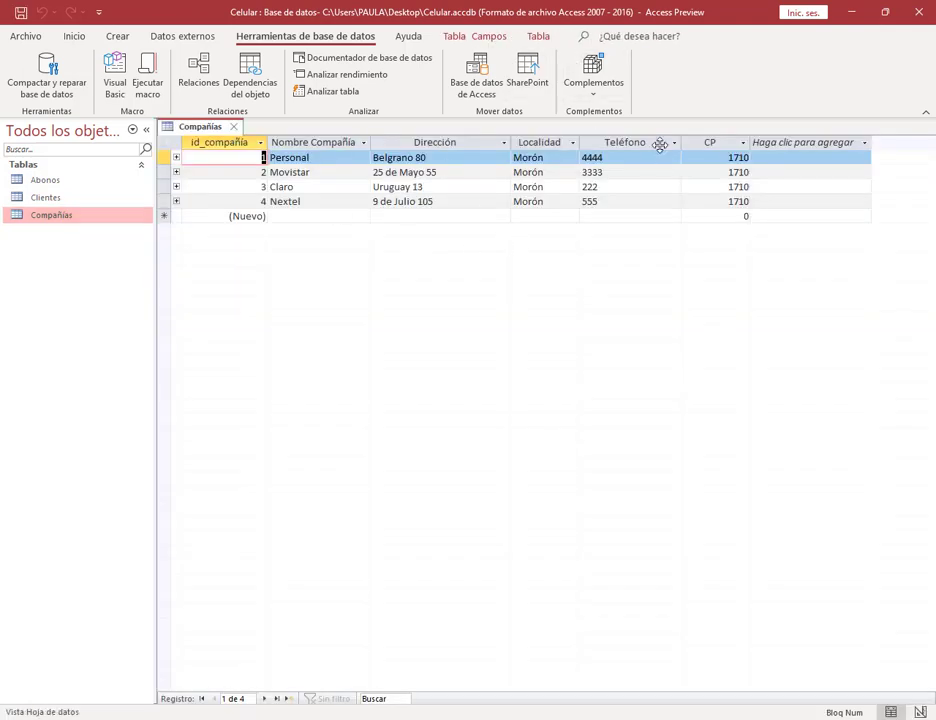
pyautogui.doubleClick(40, 197)
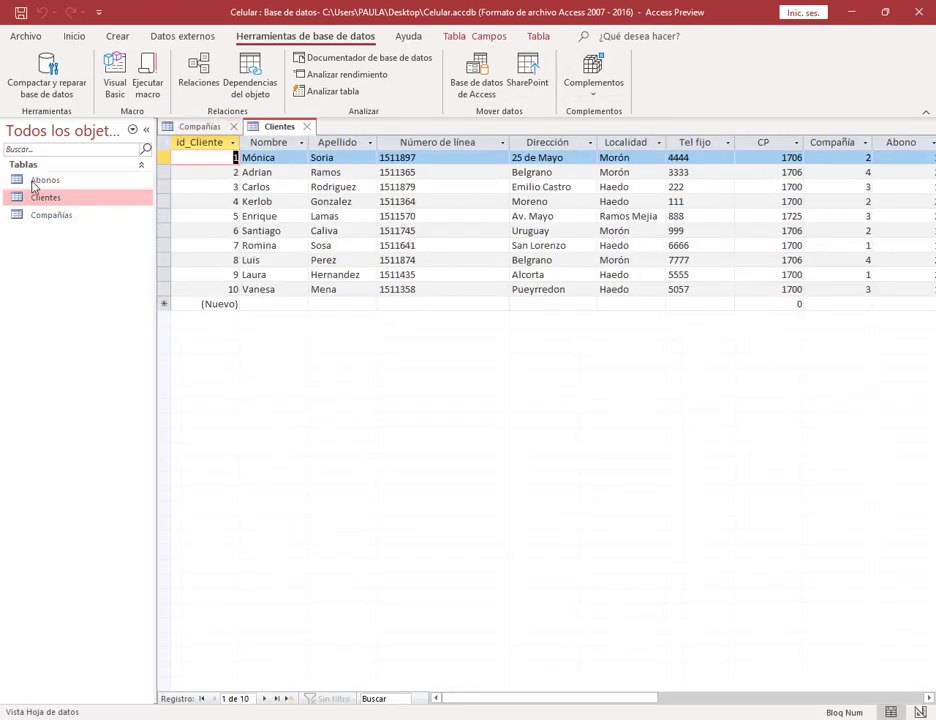
pyautogui.doubleClick(35, 180)
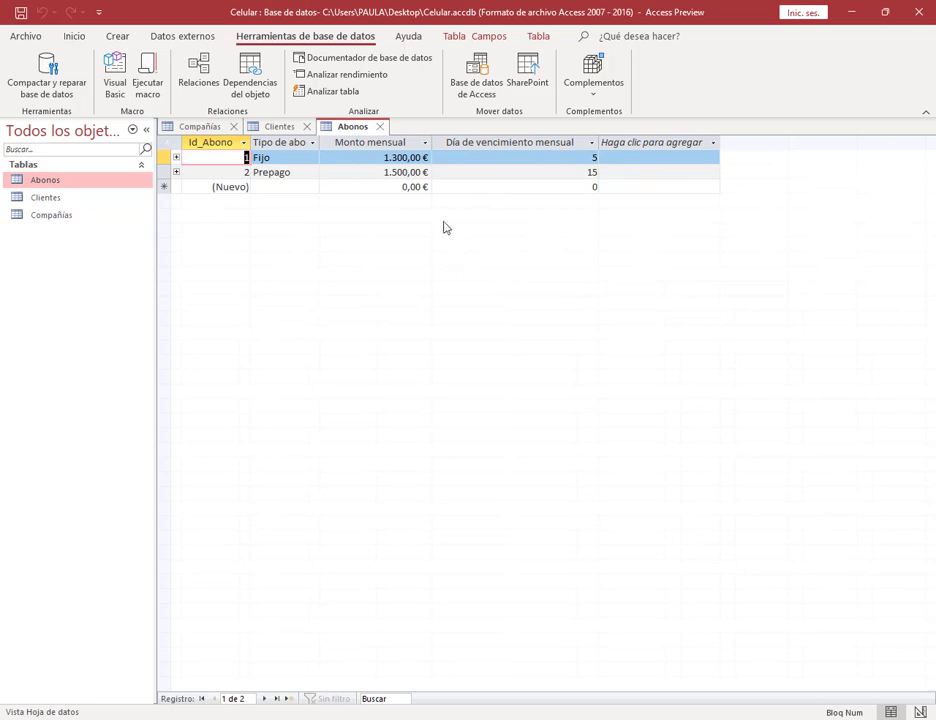
pyautogui.click(380, 127)
pyautogui.click(303, 127)
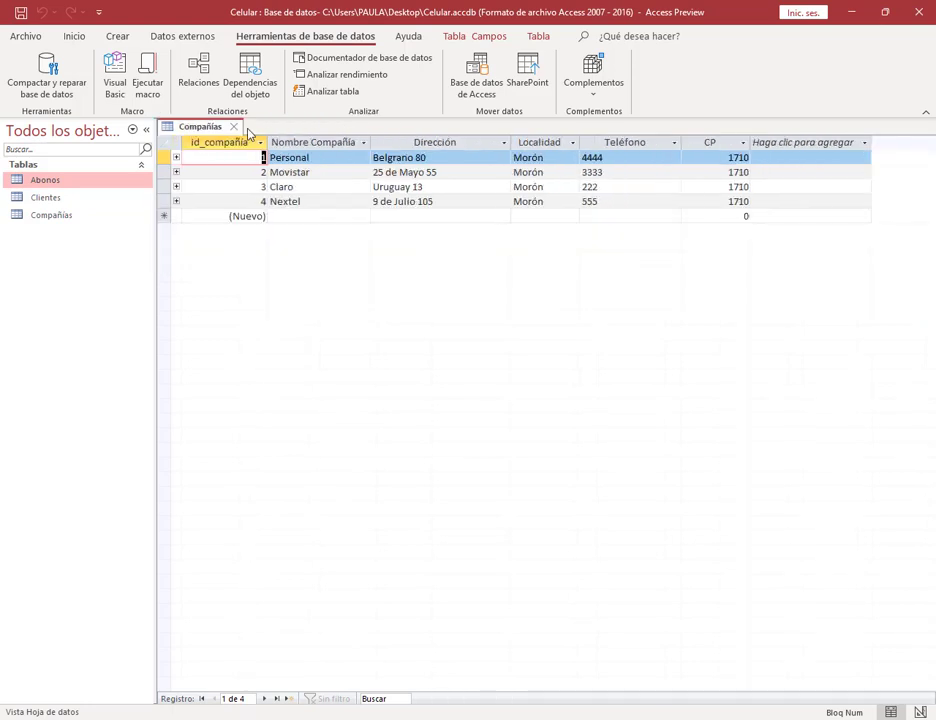
# Close the Compañías table and leave the Celular database.
pyautogui.click(234, 127)
pyautogui.click(116, 40)
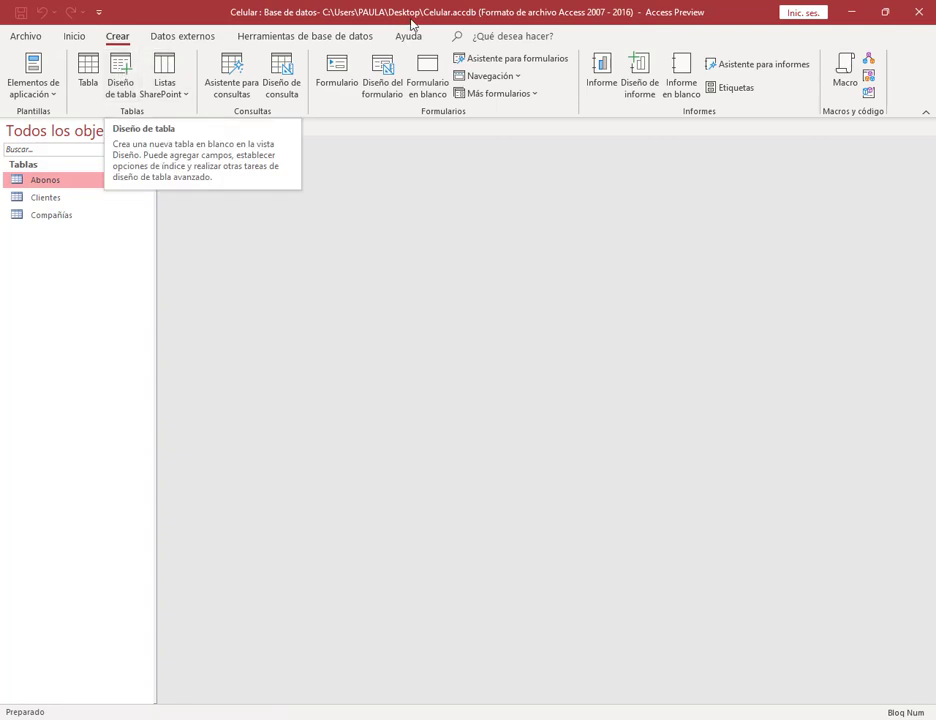
pyautogui.click(250, 36)
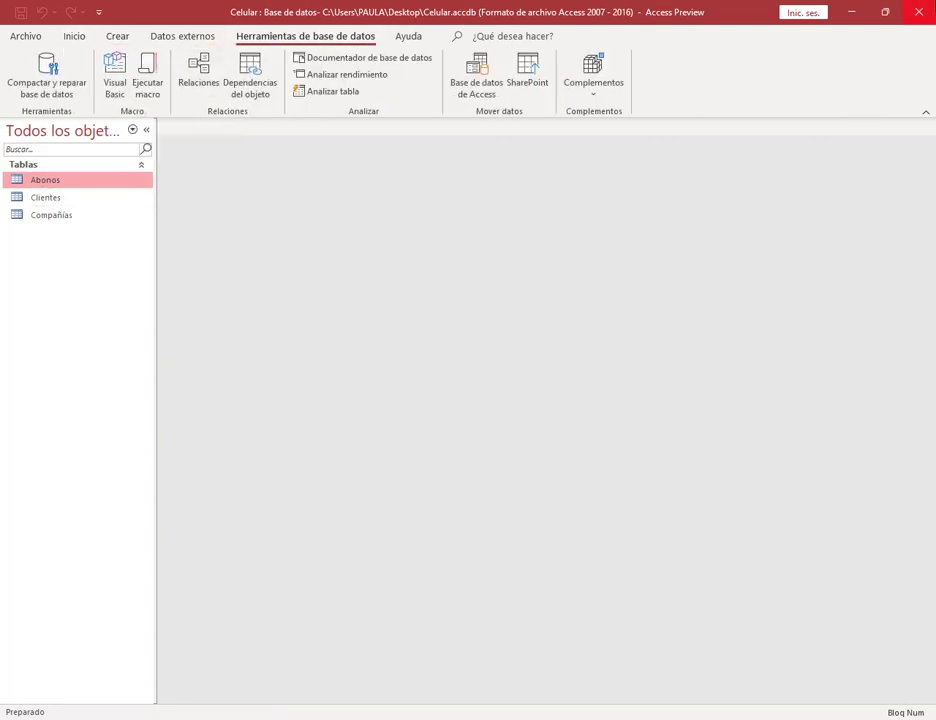
pyautogui.hotkey('alt', 'Tab')
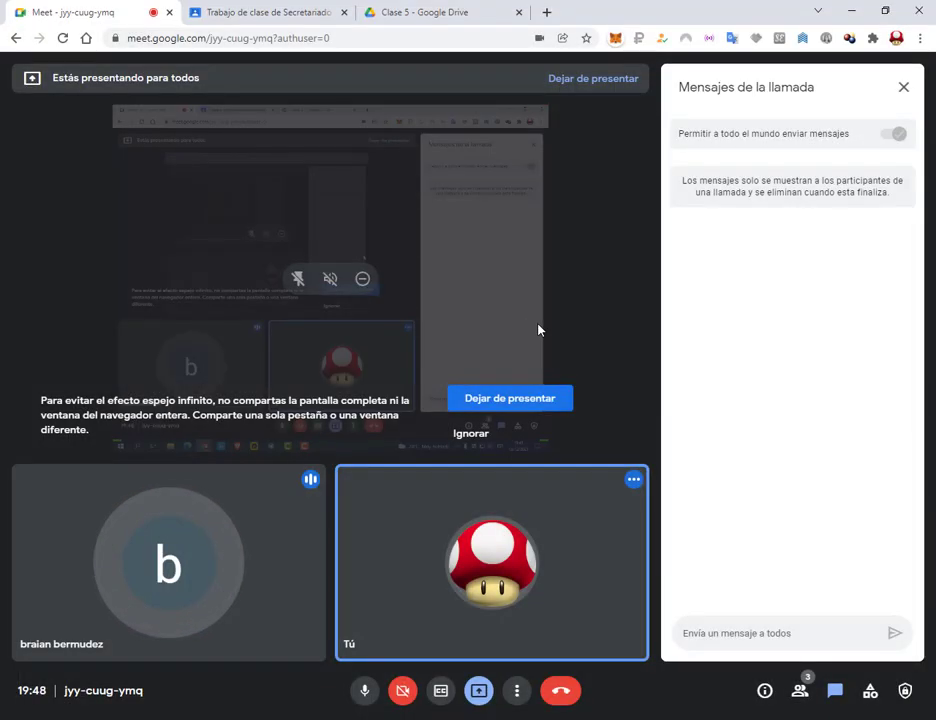
# In the Google Drive folder Clase 5, open Farmacia central oeste.pdf and check its title and table definitions.
pyautogui.click(426, 10)
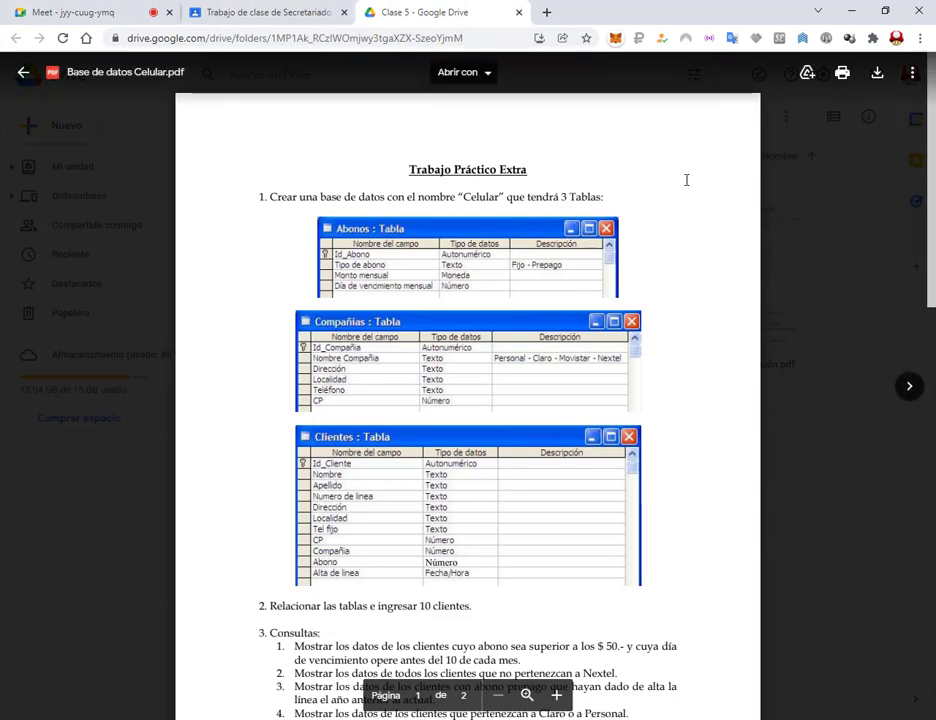
pyautogui.click(836, 203)
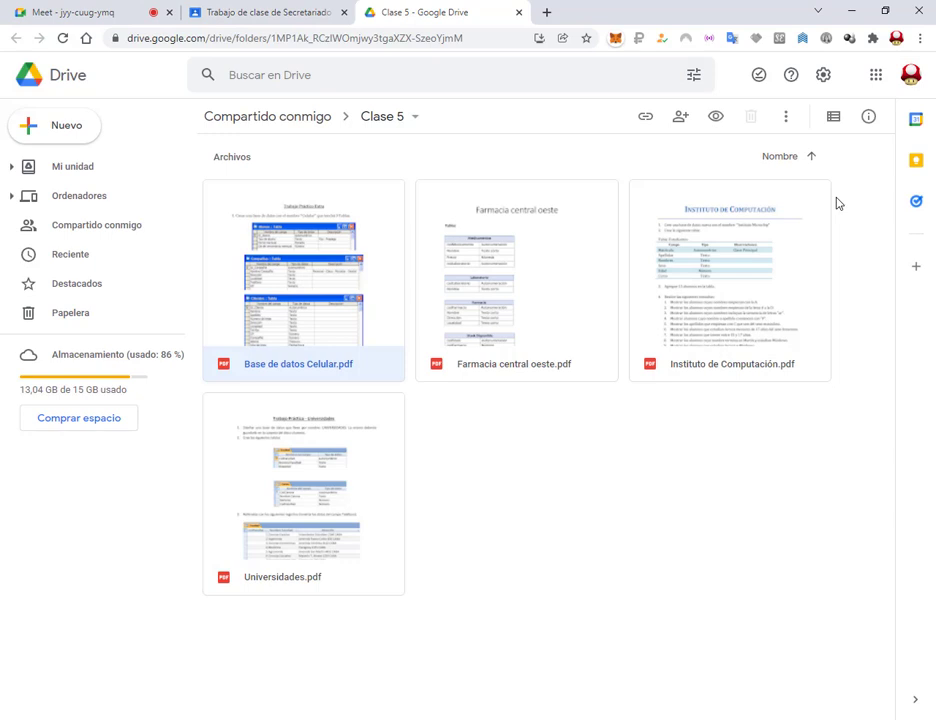
pyautogui.doubleClick(540, 268)
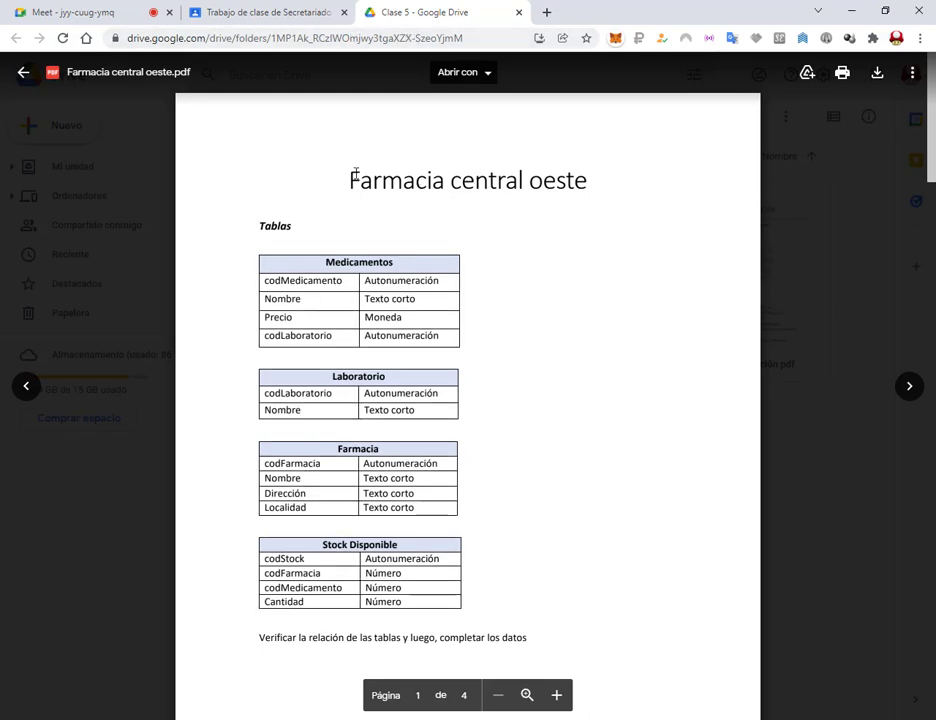
pyautogui.moveTo(355, 175); pyautogui.dragTo(582, 182)
pyautogui.click(569, 180)
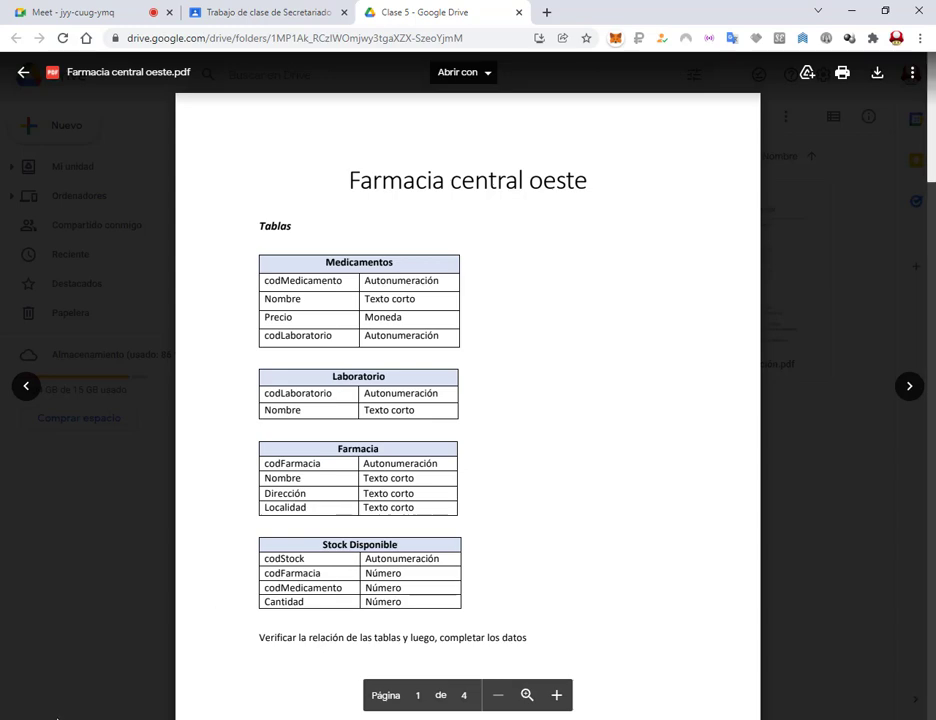
# In Access, create a blank database named Farmacia central Oeste on the desktop and close its default table.
pyautogui.press('super')
pyautogui.click(130, 593)
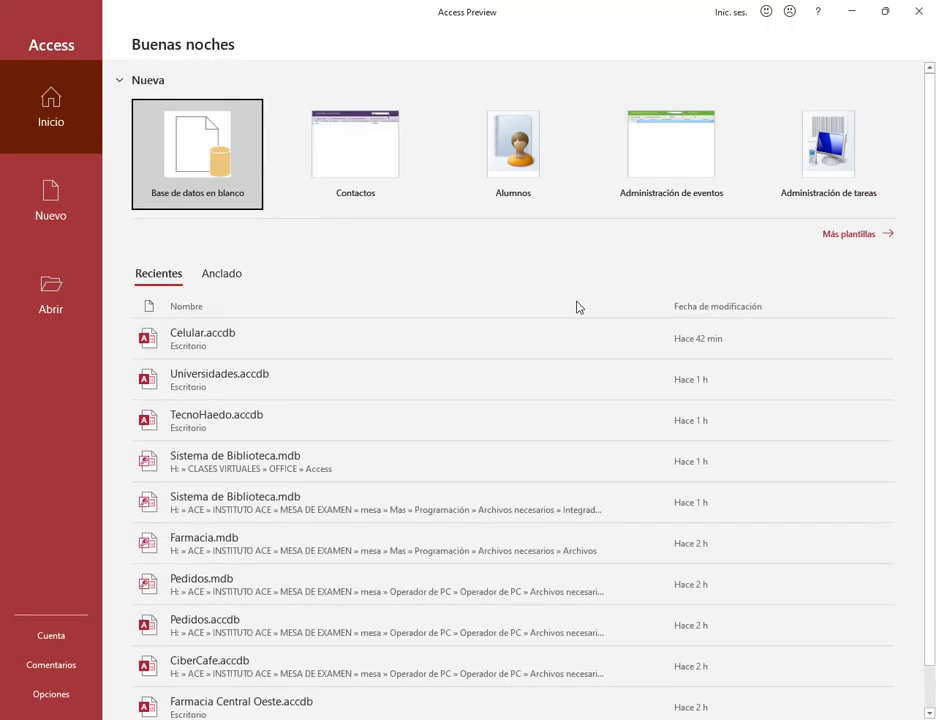
pyautogui.click(247, 187)
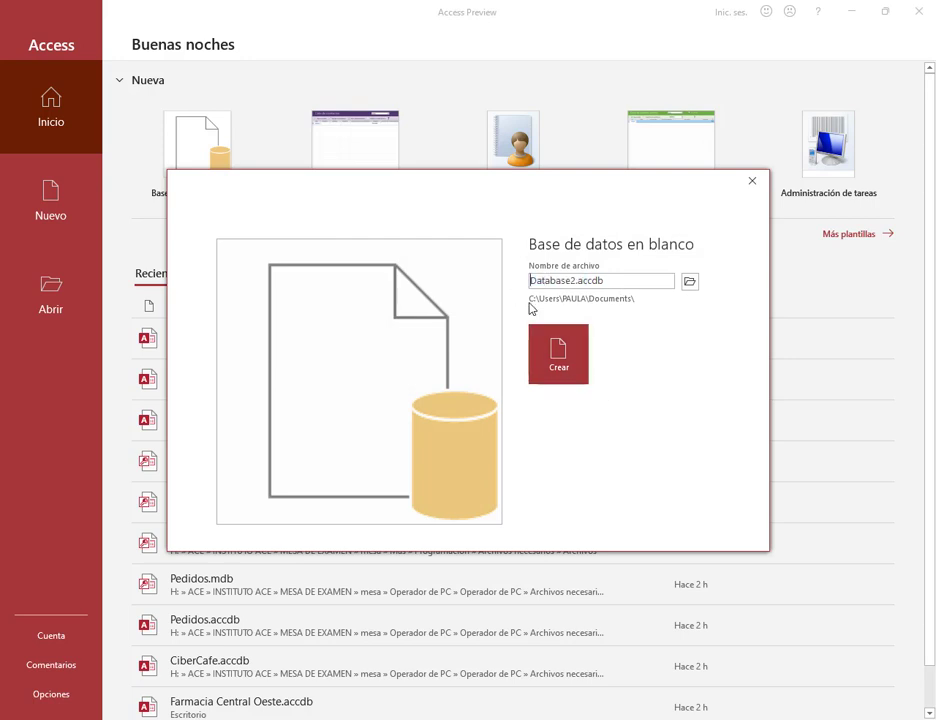
pyautogui.write('Farmacia central Oeste')
pyautogui.click(690, 282)
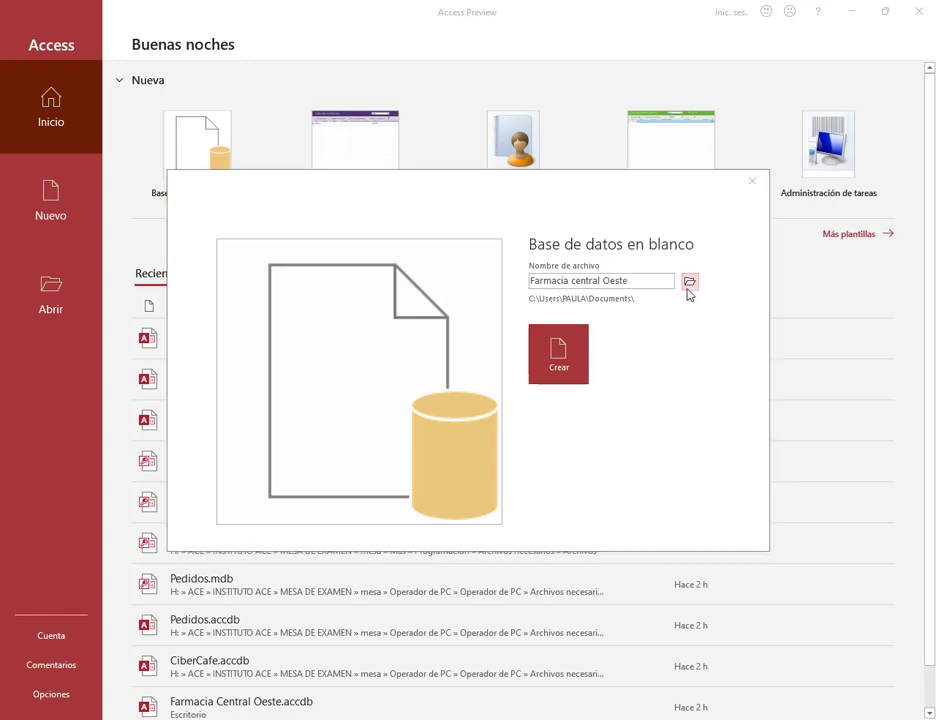
pyautogui.click(62, 166)
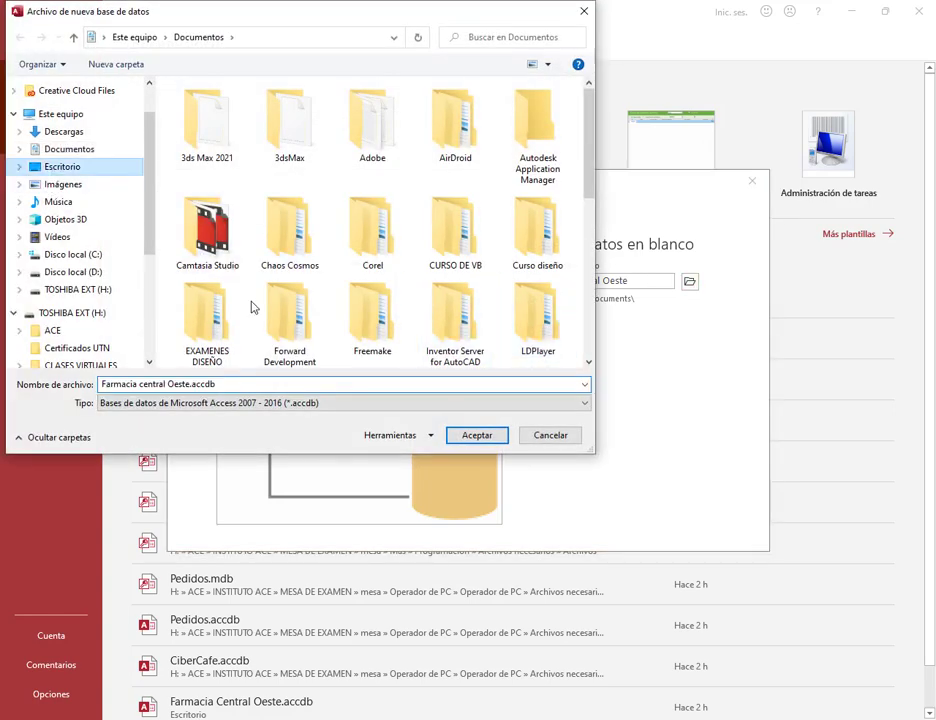
pyautogui.click(491, 435)
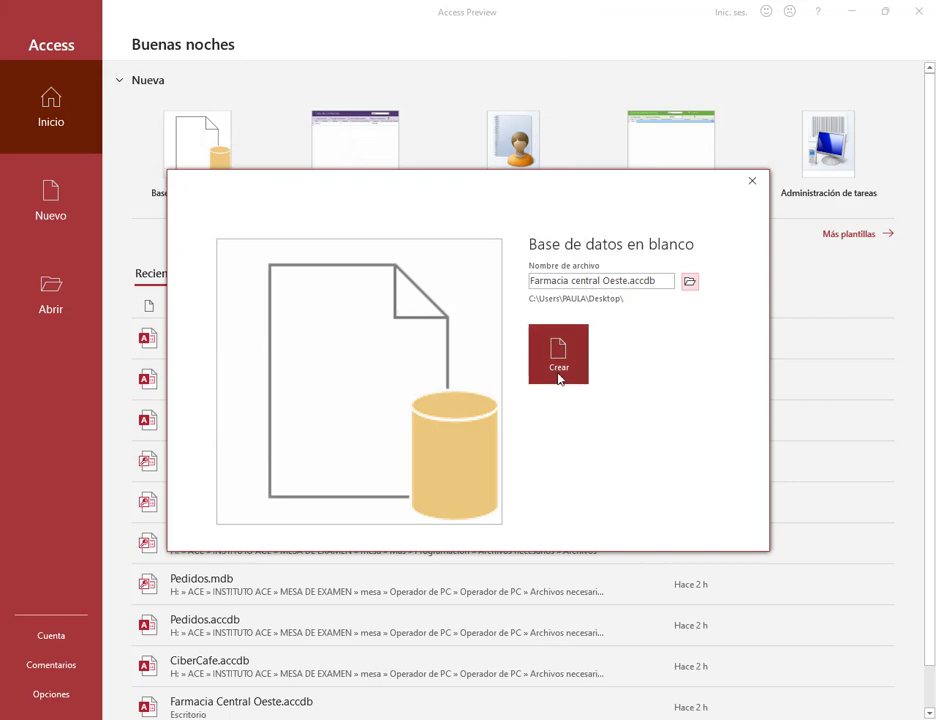
pyautogui.click(558, 374)
pyautogui.click(217, 125)
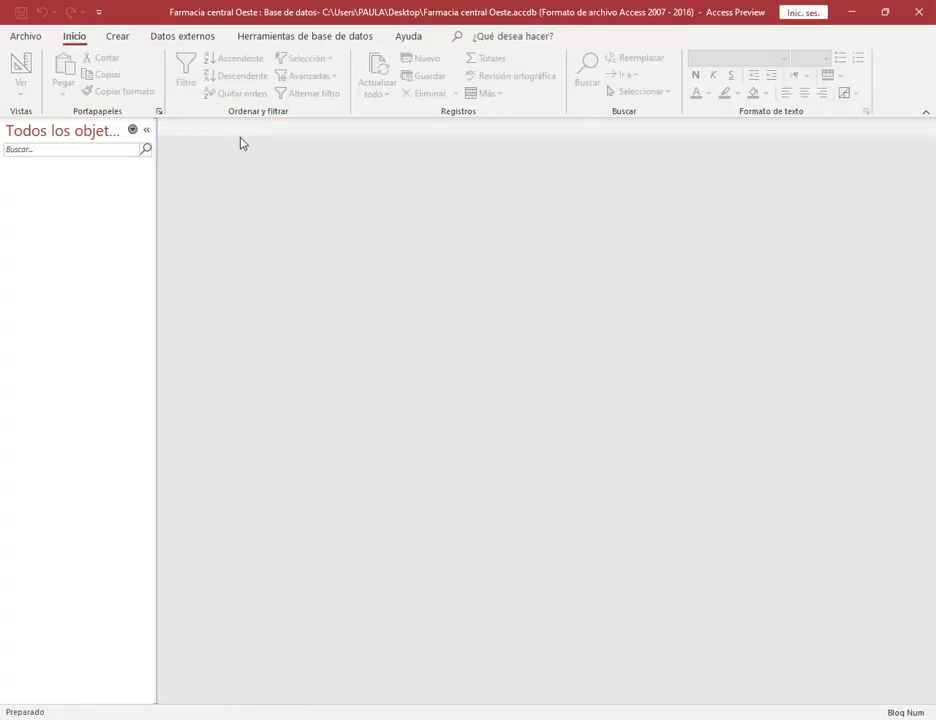
# Place Access beside the desktop file Farmacia central oeste.pdf, showing the PDF's table definitions on its first page.
pyautogui.press('super+Right')
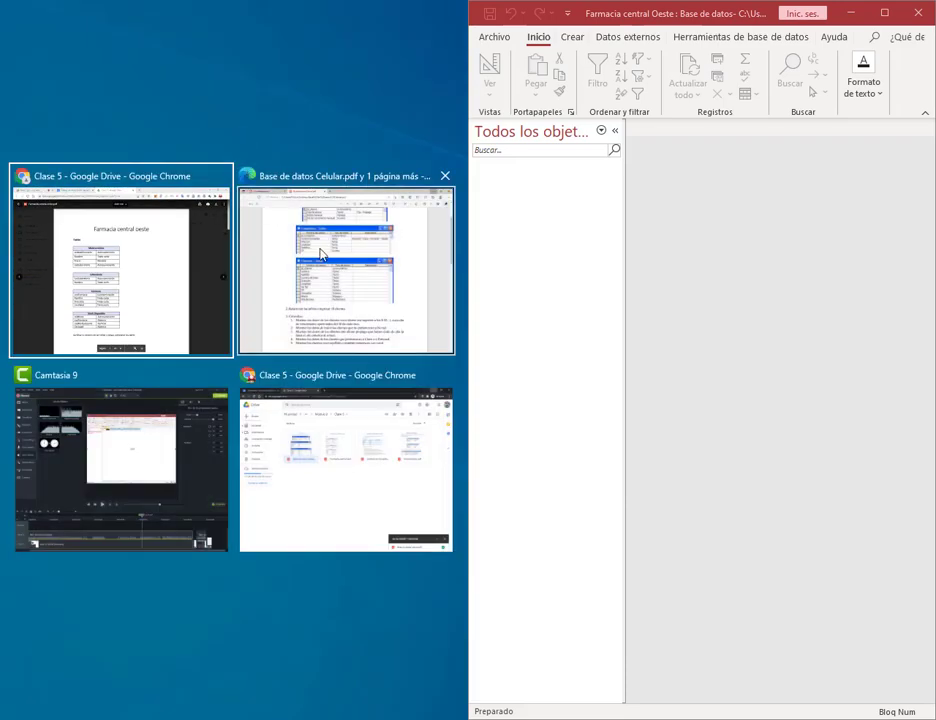
pyautogui.click(320, 255)
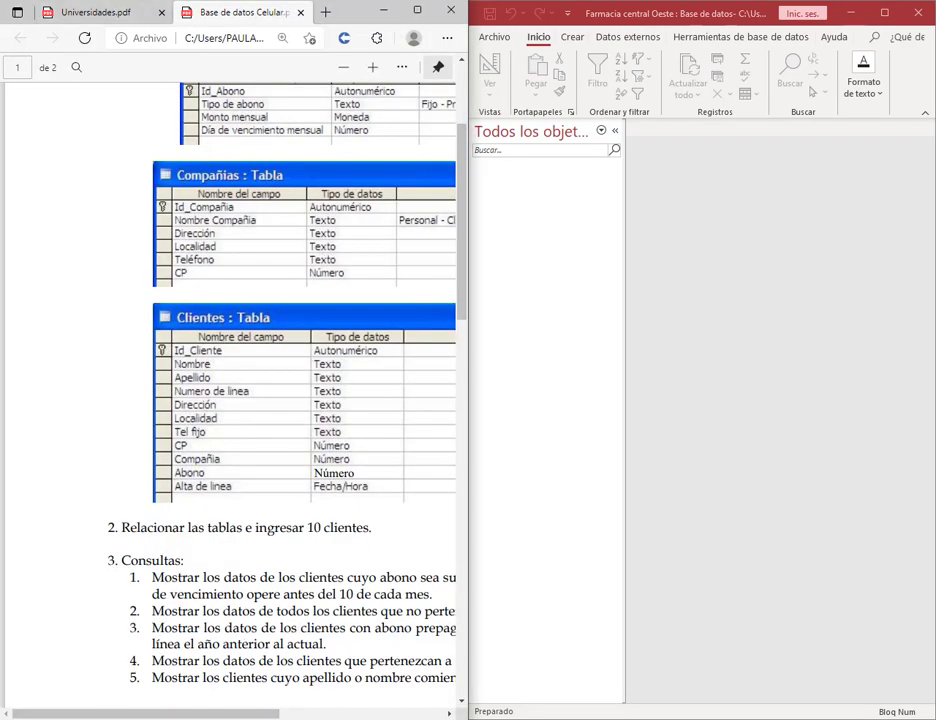
pyautogui.press('super+d')
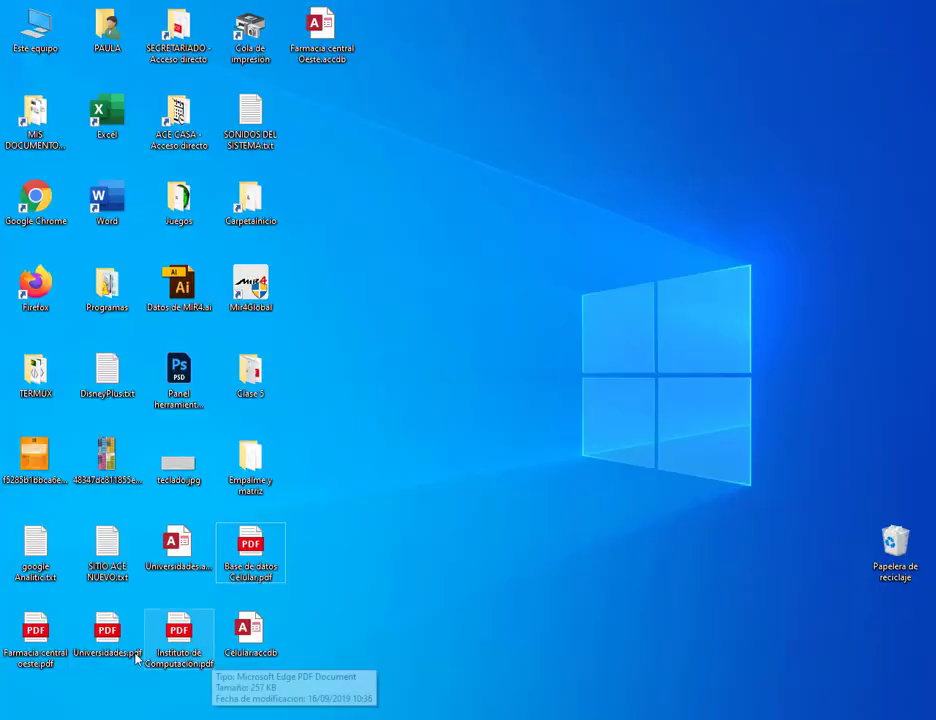
pyautogui.click(25, 652)
pyautogui.doubleClick(27, 652)
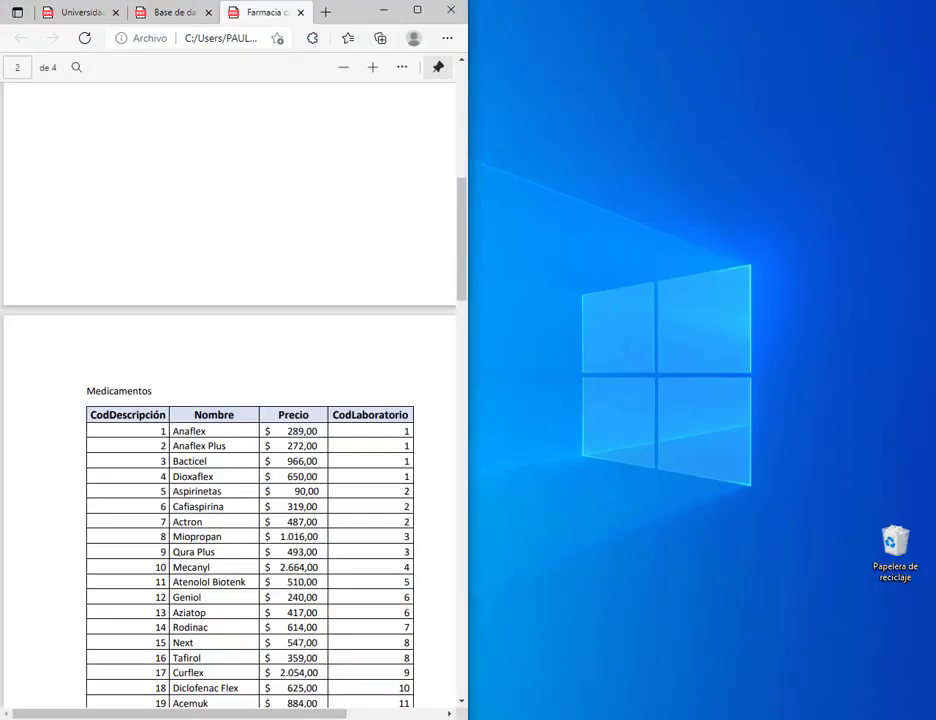
pyautogui.hotkey('alt', 'Tab')
pyautogui.scroll(5, 336, 271)
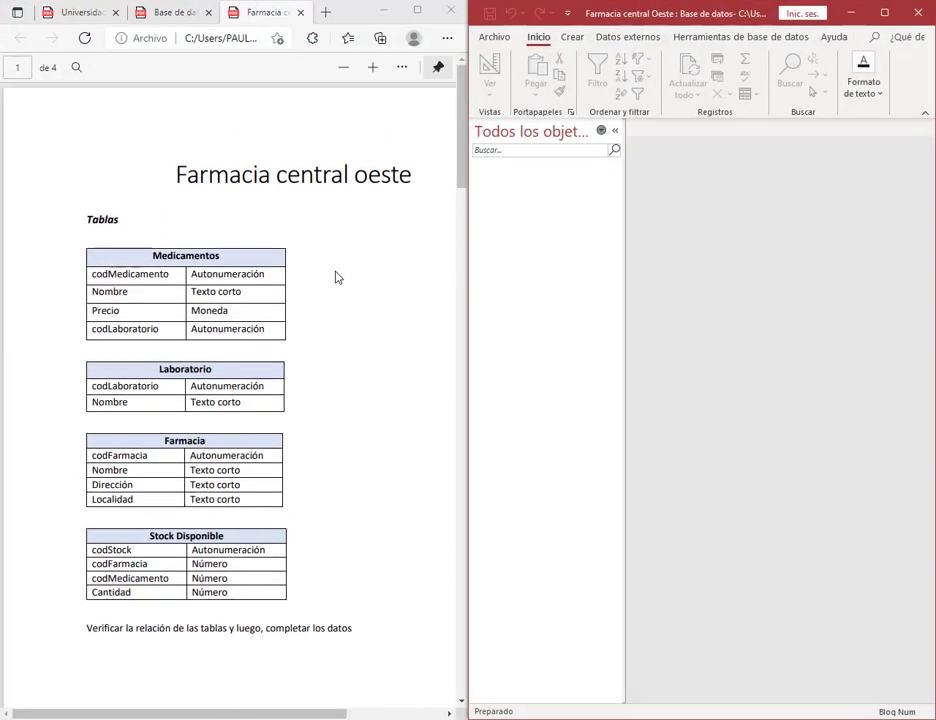
# Start a new table in Design view and enter codMedicamento as its first field name.
pyautogui.click(578, 40)
pyautogui.click(588, 76)
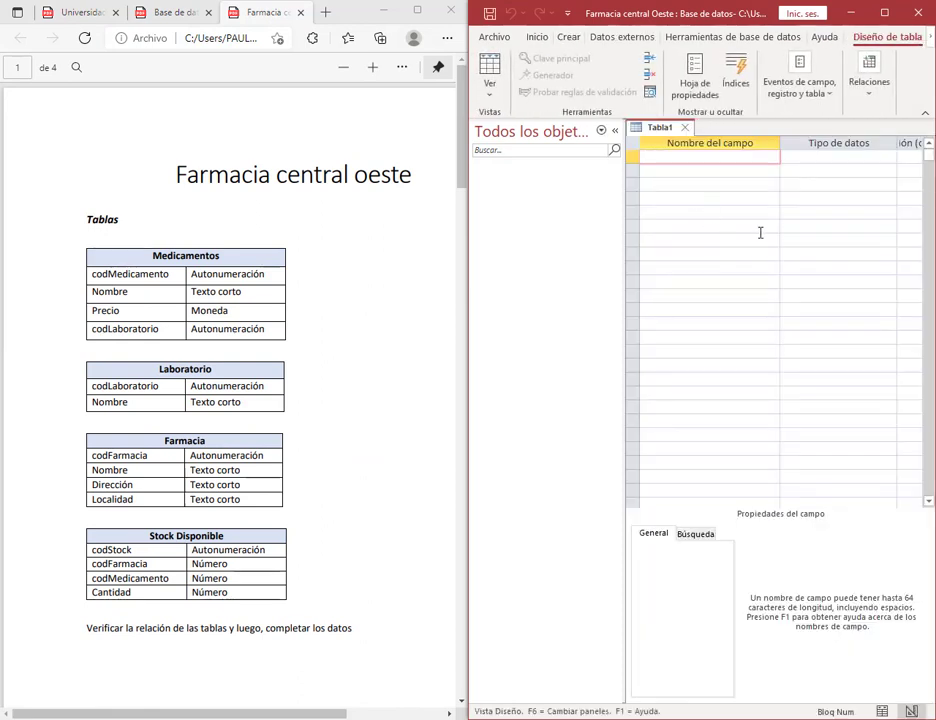
pyautogui.write('codMedicamento')
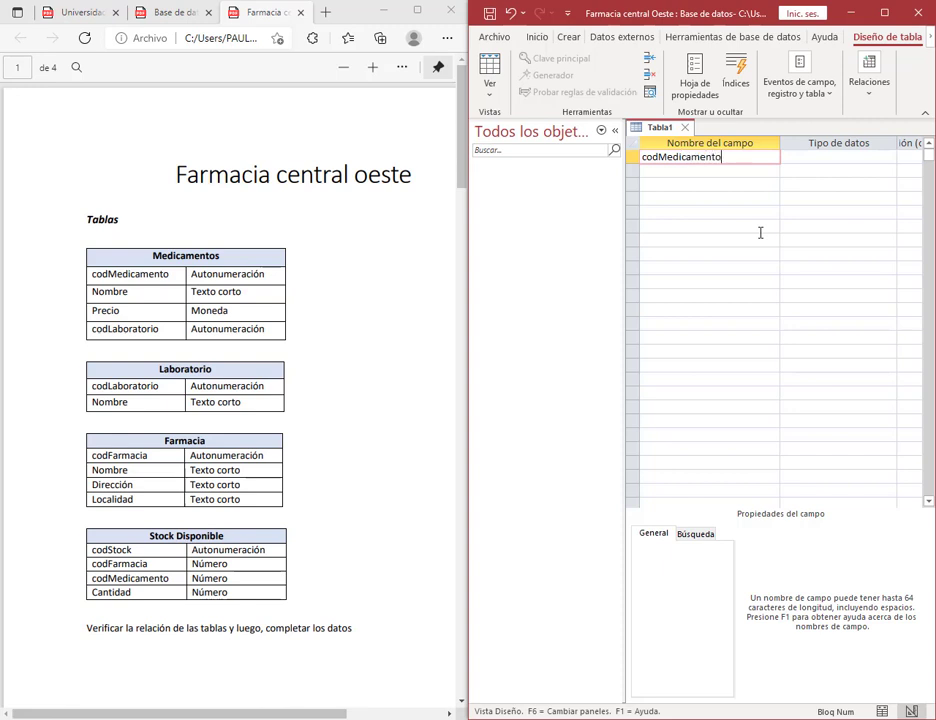
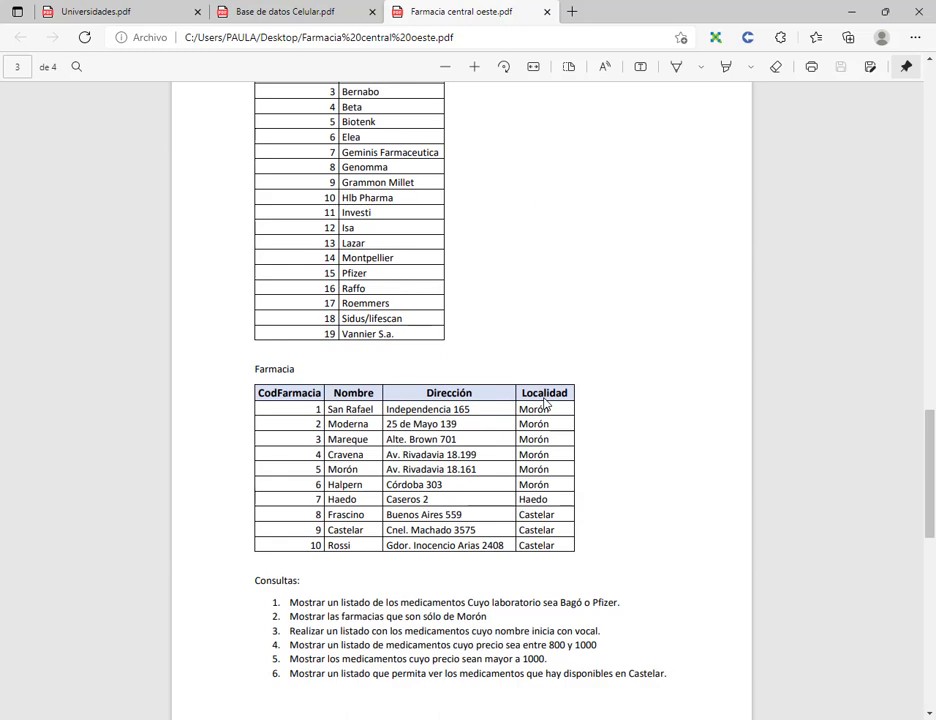
# Review the PDF's Medicamentos and Stock Disponible definitions, then its data listings, queries, reports and forms tasks.
pyautogui.scroll(20, 545, 403)
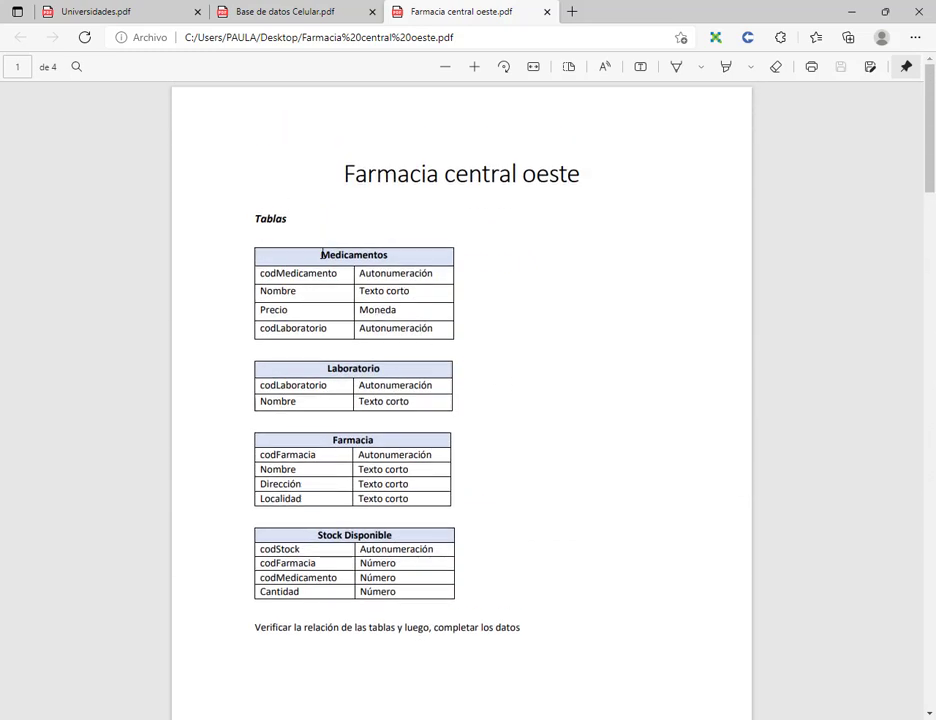
pyautogui.moveTo(321, 255); pyautogui.dragTo(420, 263)
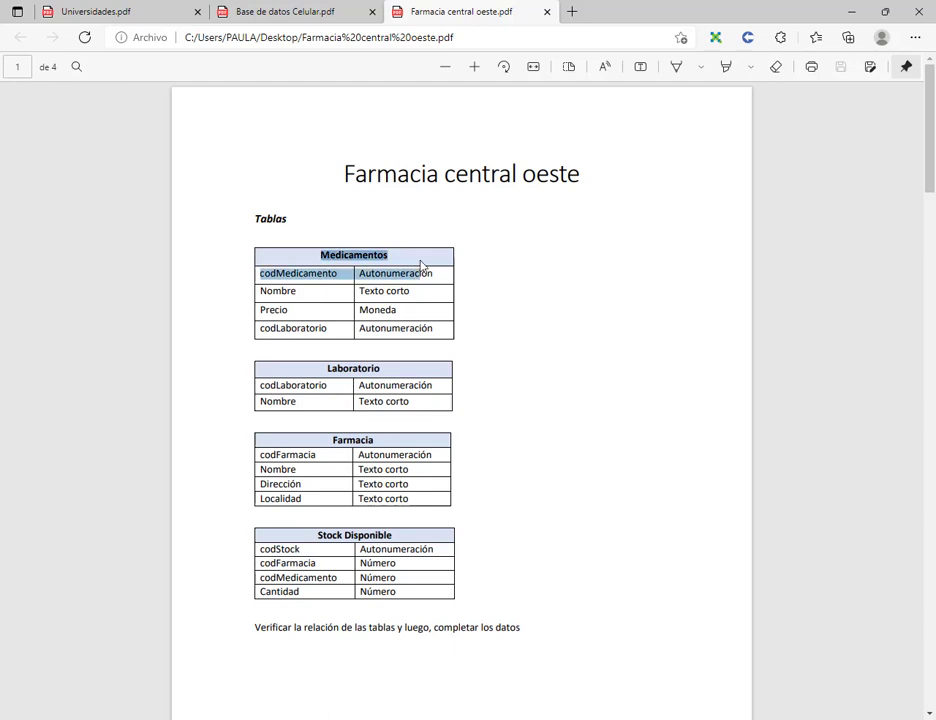
pyautogui.click(340, 244)
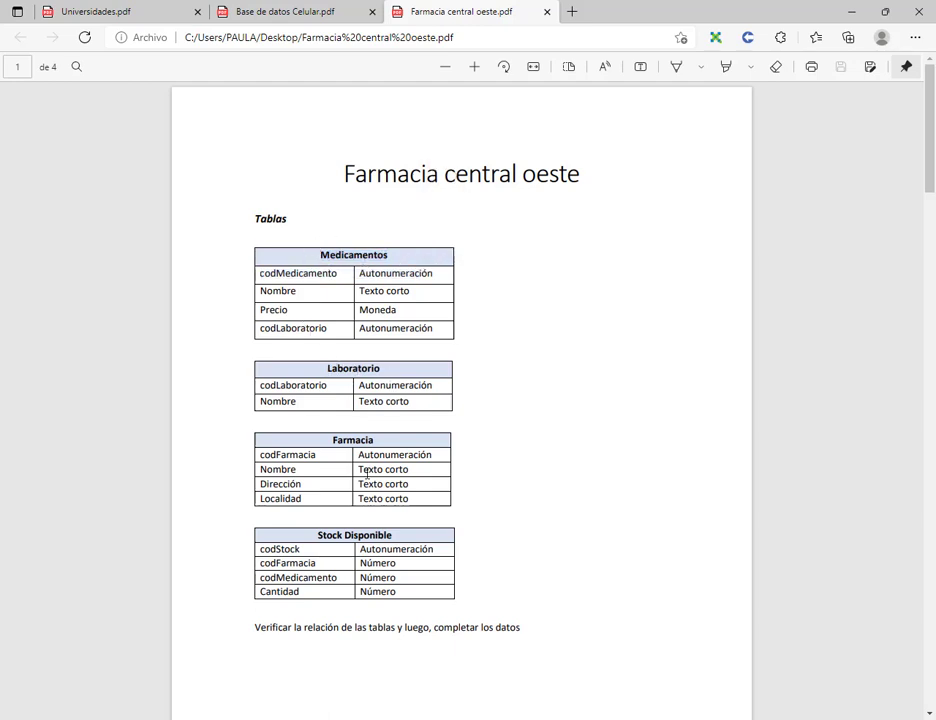
pyautogui.moveTo(319, 538); pyautogui.dragTo(395, 537)
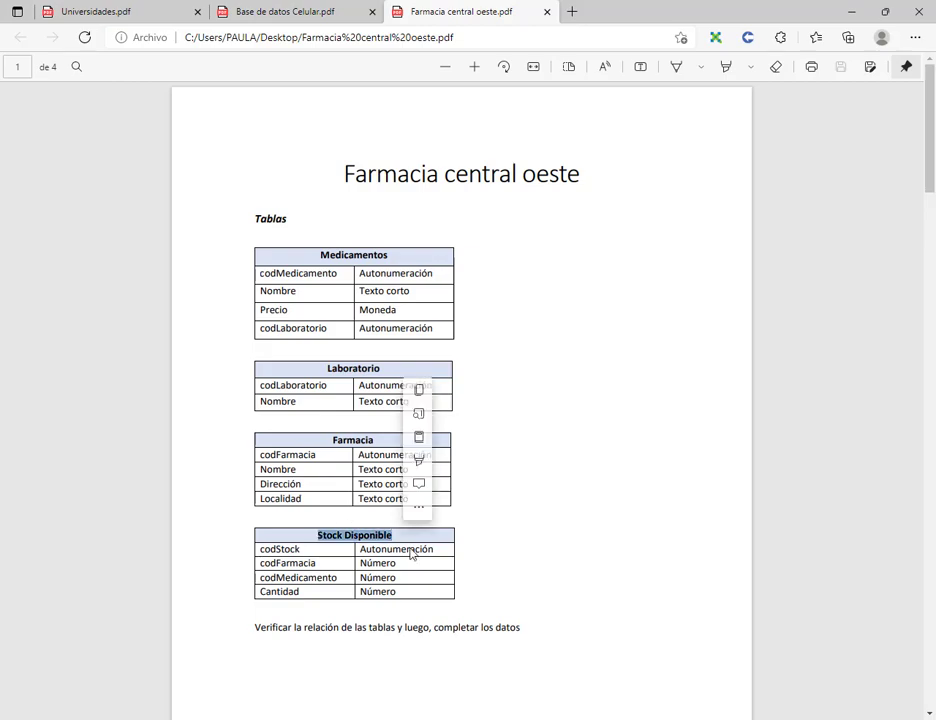
pyautogui.click(537, 551)
pyautogui.scroll(-3, 441, 472)
pyautogui.scroll(-12, 441, 472)
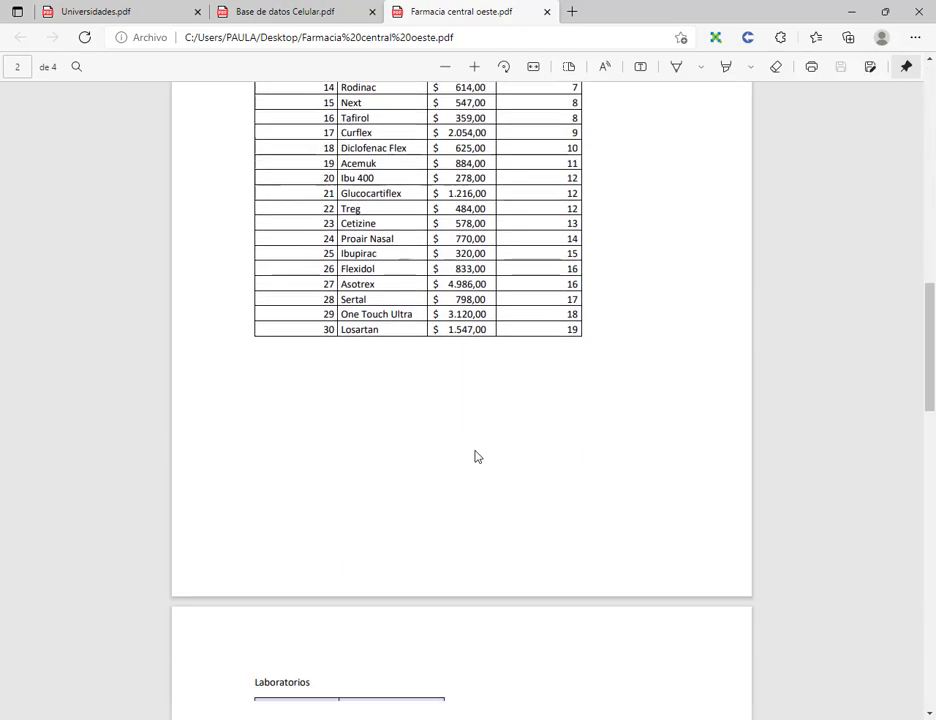
pyautogui.scroll(-5, 517, 423)
pyautogui.scroll(10, 515, 420)
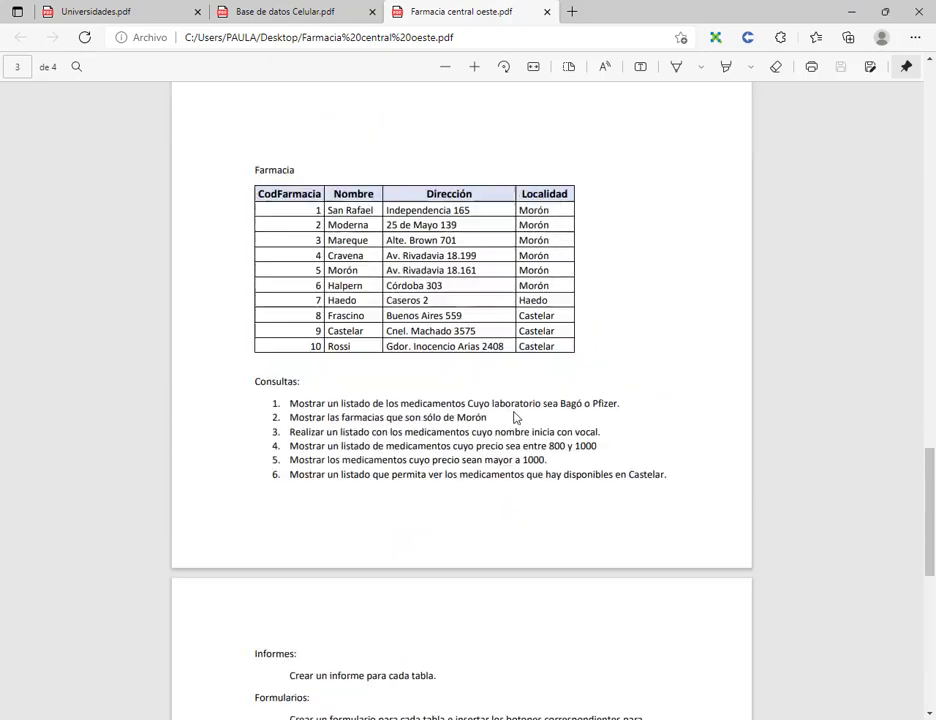
pyautogui.scroll(-5, 352, 355)
pyautogui.scroll(15, 372, 370)
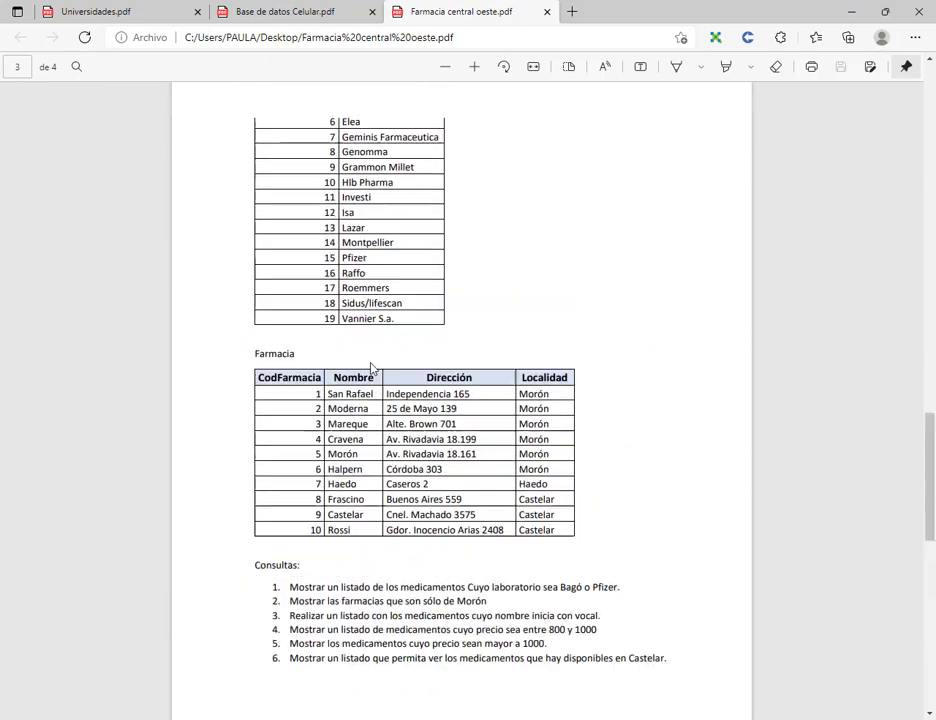
pyautogui.scroll(4, 371, 369)
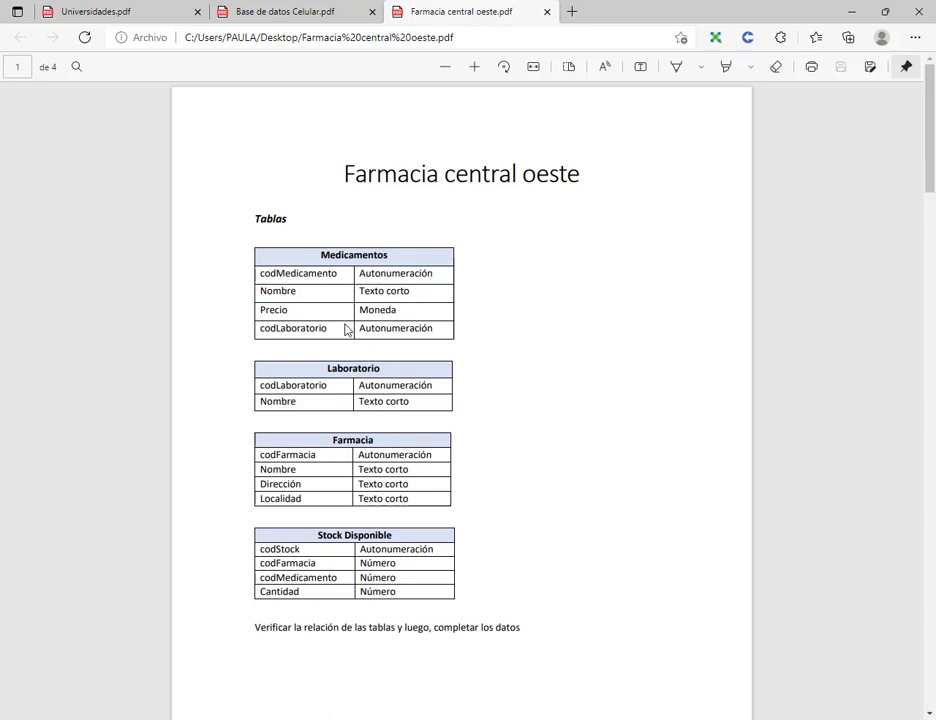
# Examine the data type given for codLaboratorio in the PDF's Medicamentos definition.
pyautogui.doubleClick(397, 327)
pyautogui.click(347, 257)
pyautogui.moveTo(361, 328); pyautogui.dragTo(428, 329)
pyautogui.click(418, 338)
# Temporarily box the Stock Disponible definition and draw arrows to its codFarmacia and codMedicamento fields.
pyautogui.moveTo(248, 521); pyautogui.dragTo(465, 602)
pyautogui.moveTo(503, 535)
pyautogui.mouseDown()
pyautogui.moveTo(470, 560)
pyautogui.moveTo(328, 562)
pyautogui.mouseUp()
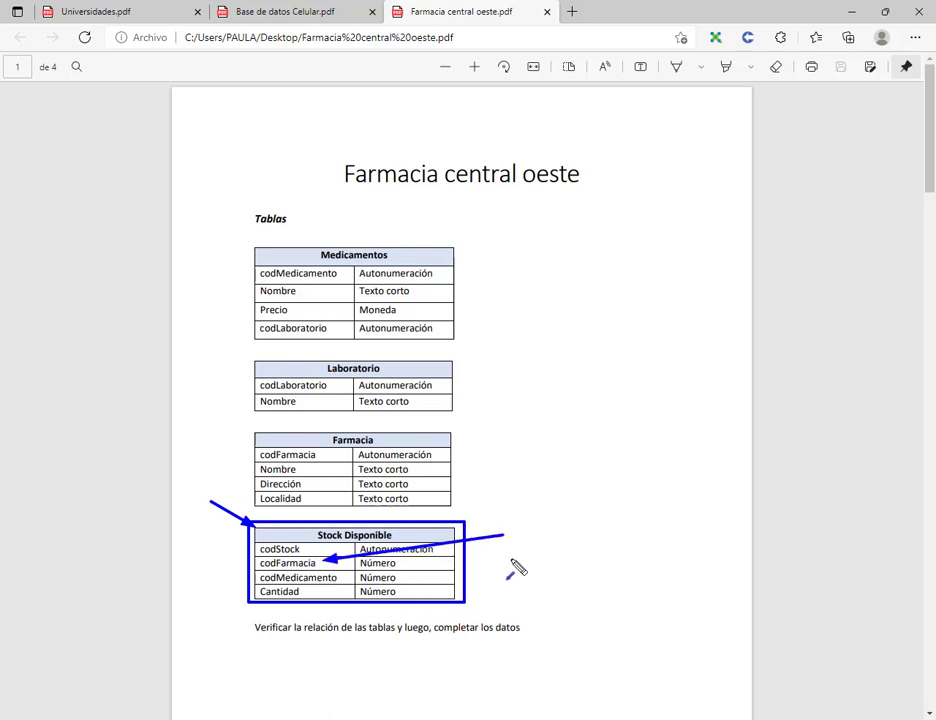
pyautogui.moveTo(508, 562); pyautogui.dragTo(340, 577)
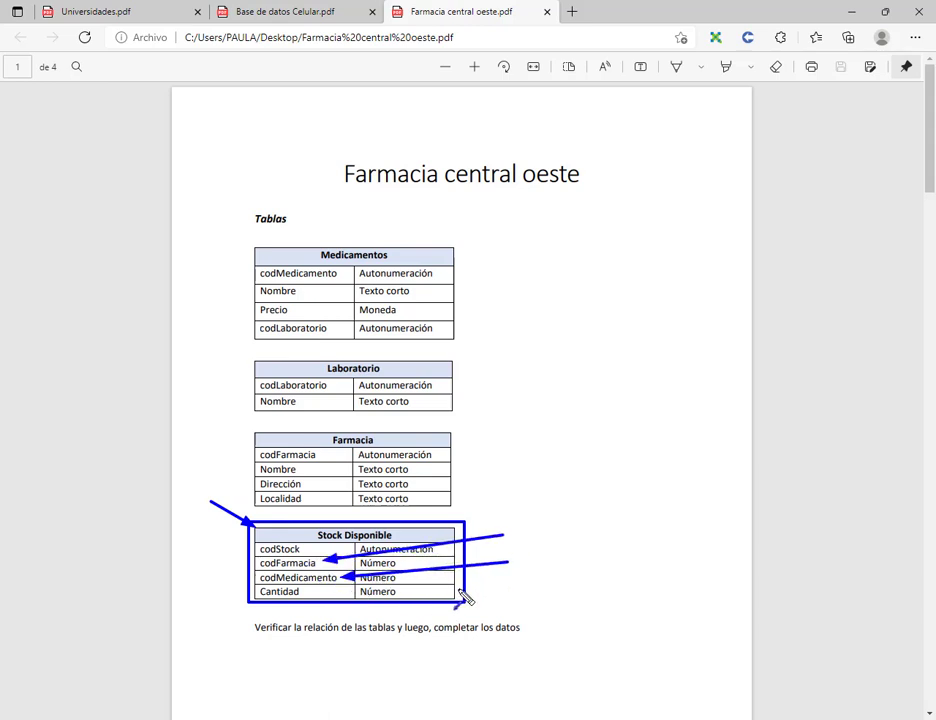
pyautogui.press('Escape')
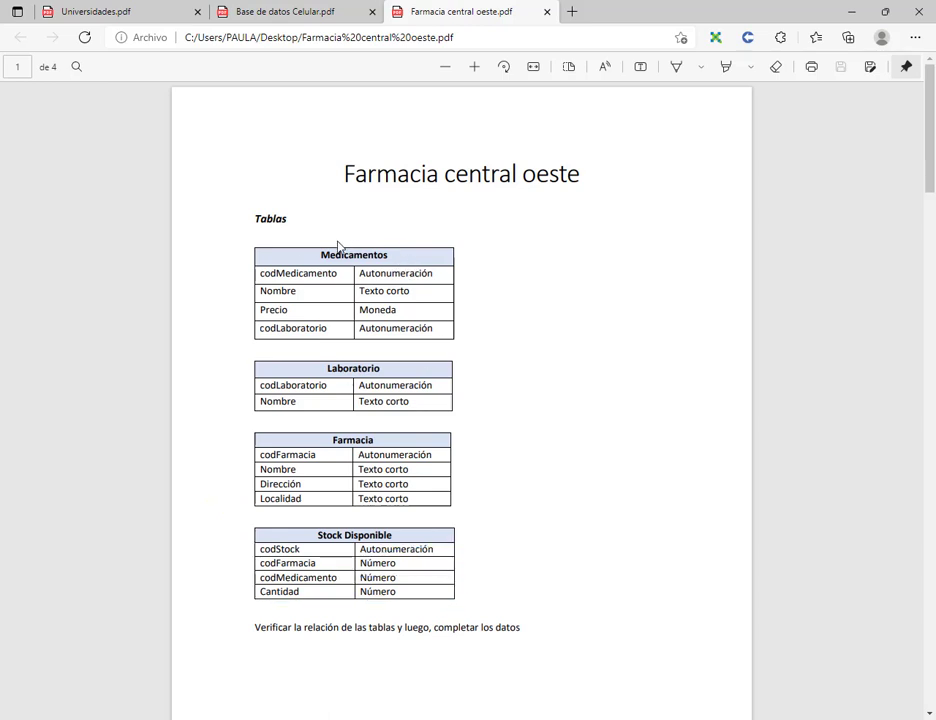
# Switch to Access and open the Medicamentos table in Design view to check the codLaboratorio field's data type.
pyautogui.moveTo(319, 251); pyautogui.dragTo(426, 261)
pyautogui.click(396, 260)
pyautogui.hotkey('alt', 'Tab')
pyautogui.doubleClick(62, 217)
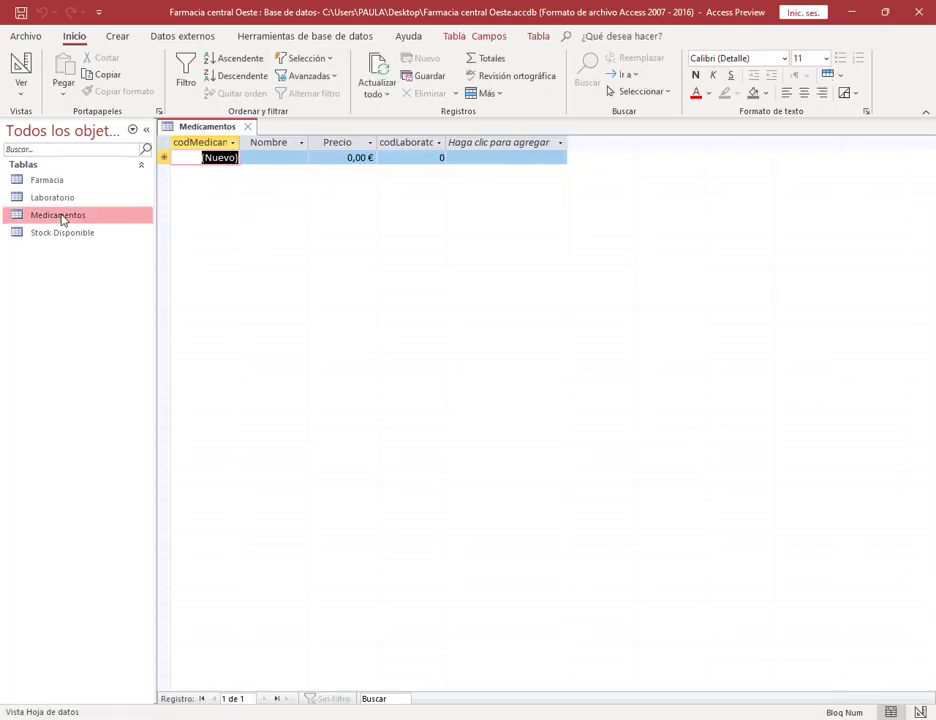
pyautogui.rightClick(202, 133)
pyautogui.click(225, 204)
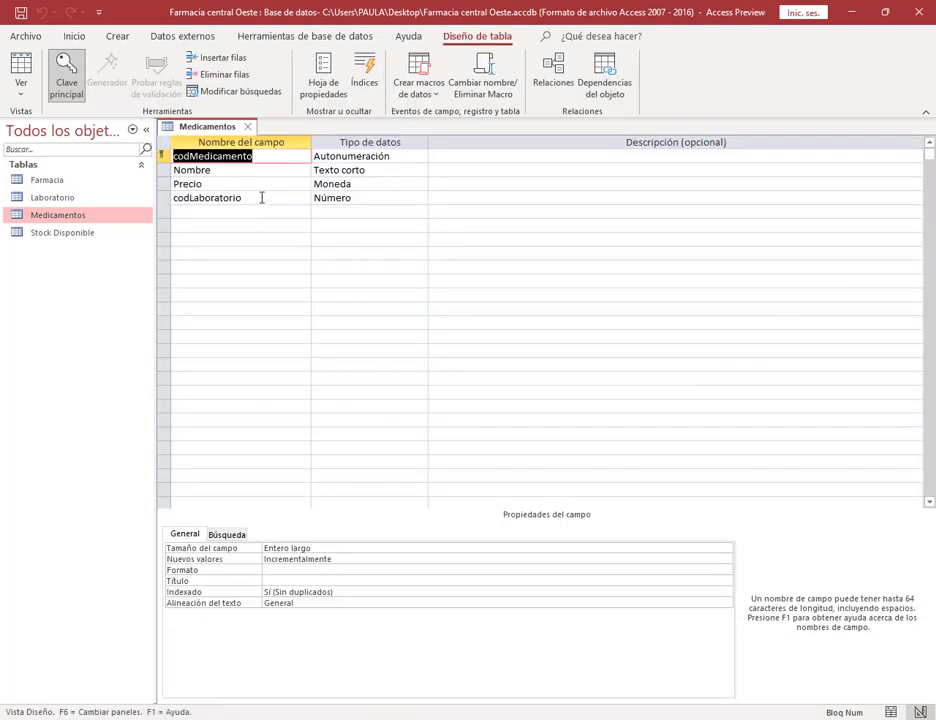
pyautogui.click(396, 200)
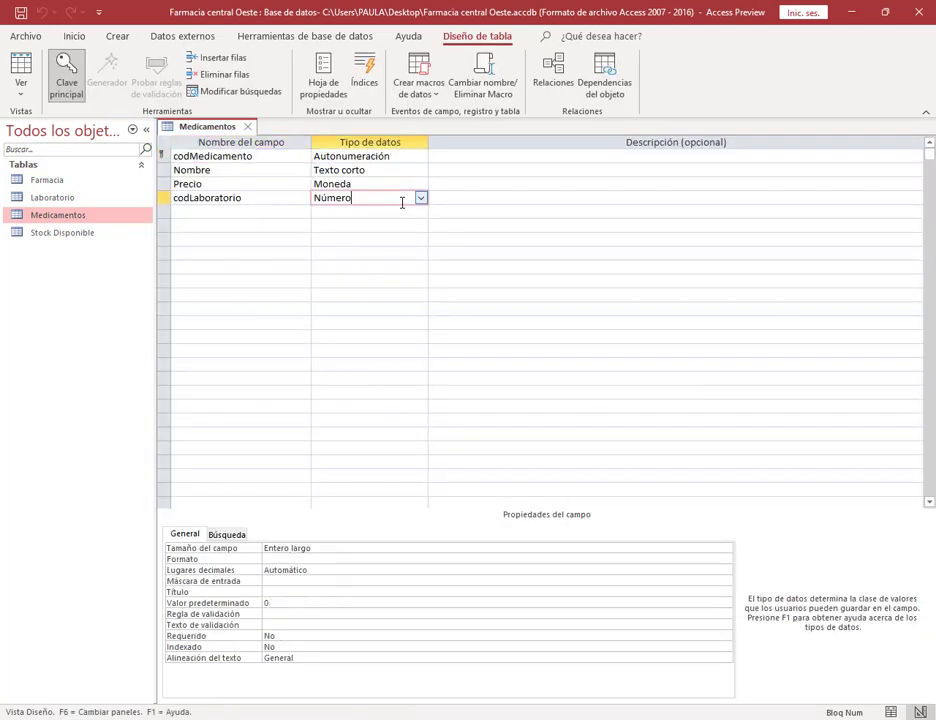
# Start a lookup for codLaboratorio that takes its values from the Laboratorio table, including the codLaboratorio and Nombre fields.
pyautogui.click(421, 199)
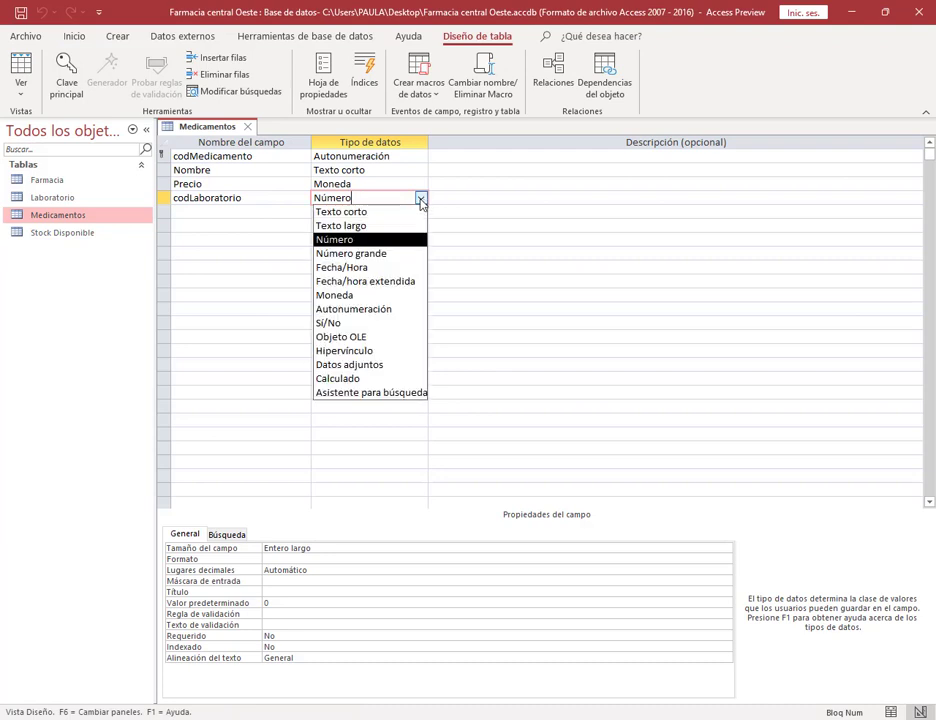
pyautogui.click(386, 393)
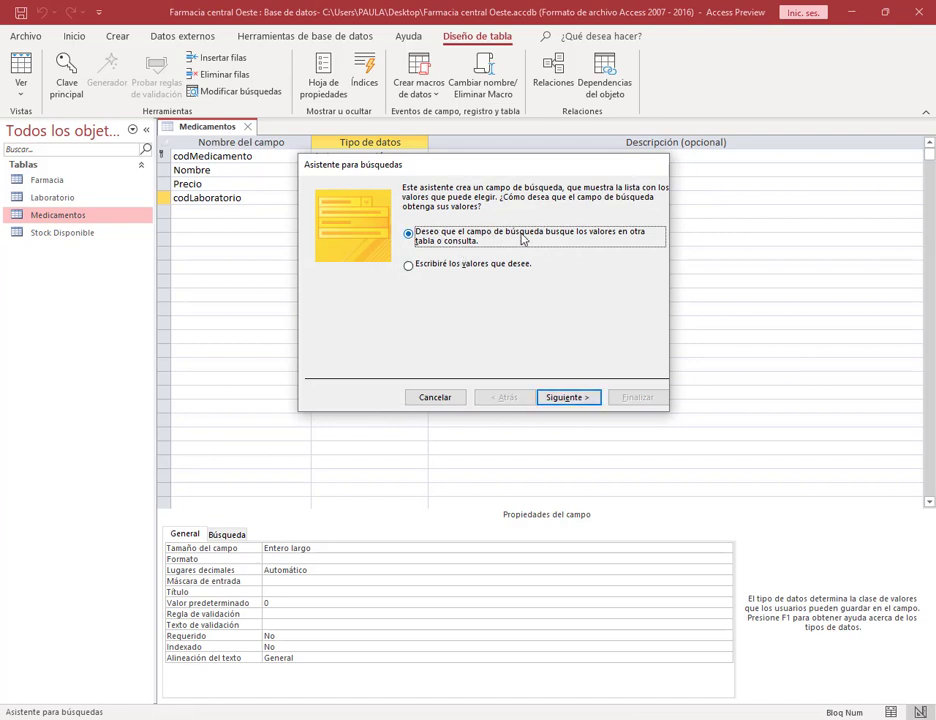
pyautogui.click(566, 397)
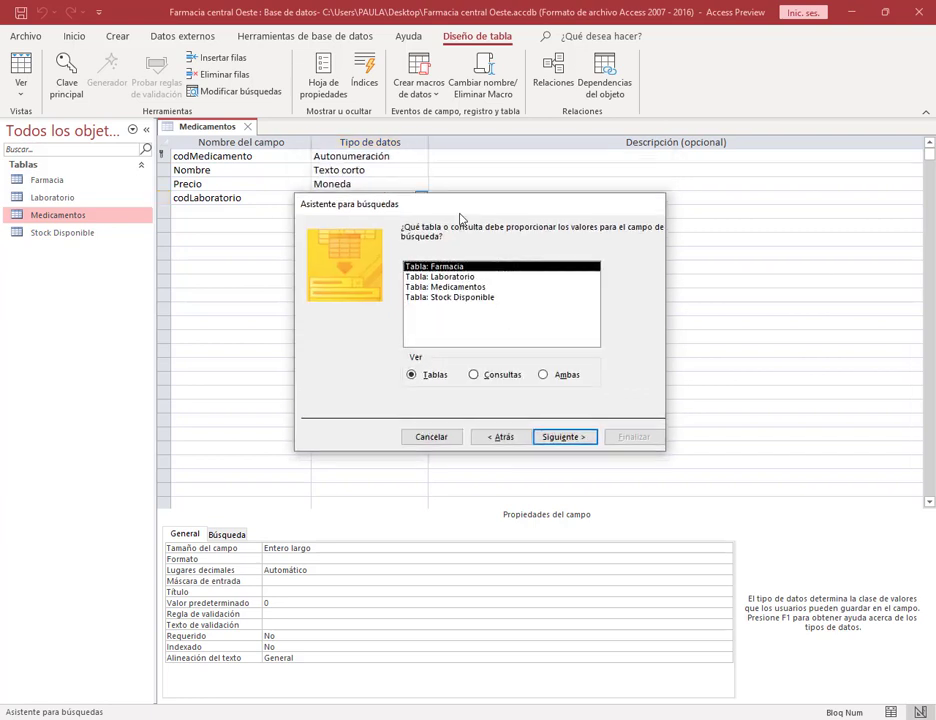
pyautogui.click(465, 284)
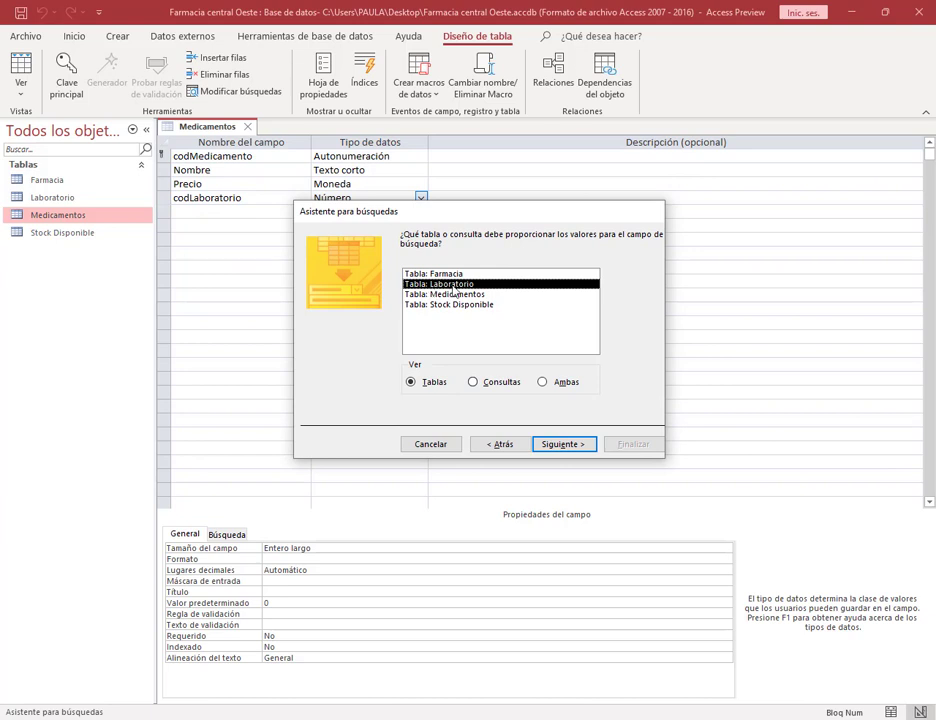
pyautogui.click(556, 444)
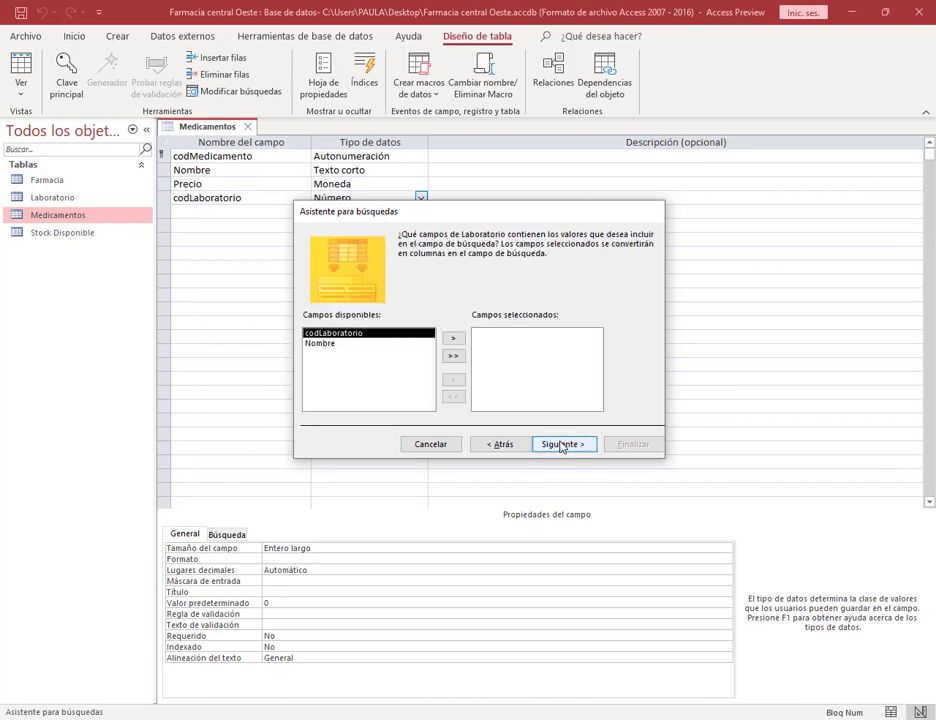
pyautogui.click(454, 356)
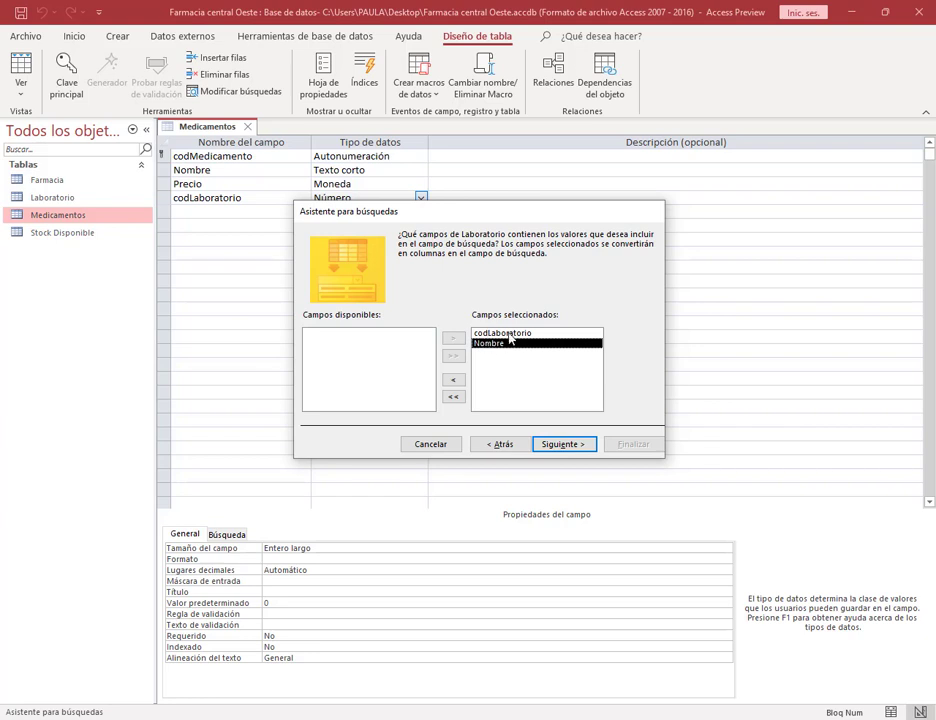
pyautogui.click(566, 446)
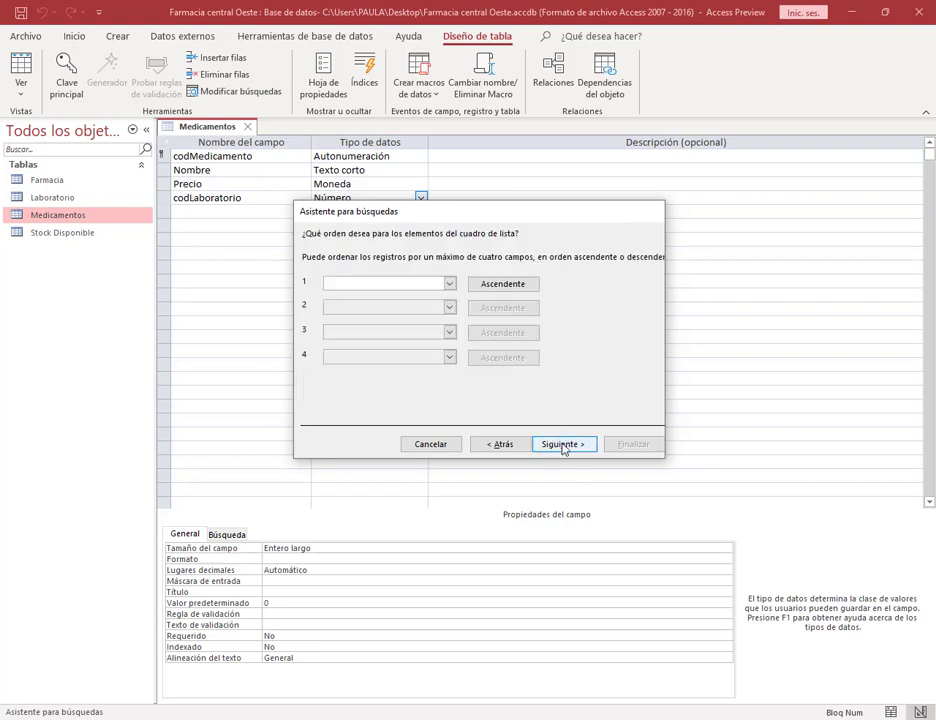
# Finish the codLaboratorio lookup unsorted, with the key column shown and codLaboratorio as the stored value, then save and close Medicamentos.
pyautogui.click(564, 446)
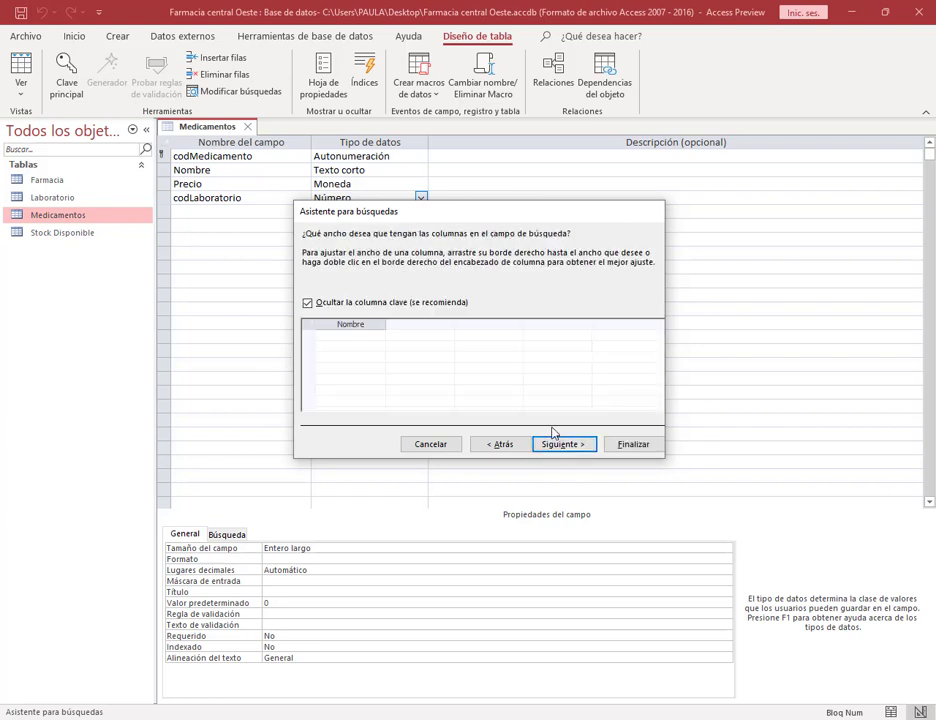
pyautogui.click(343, 303)
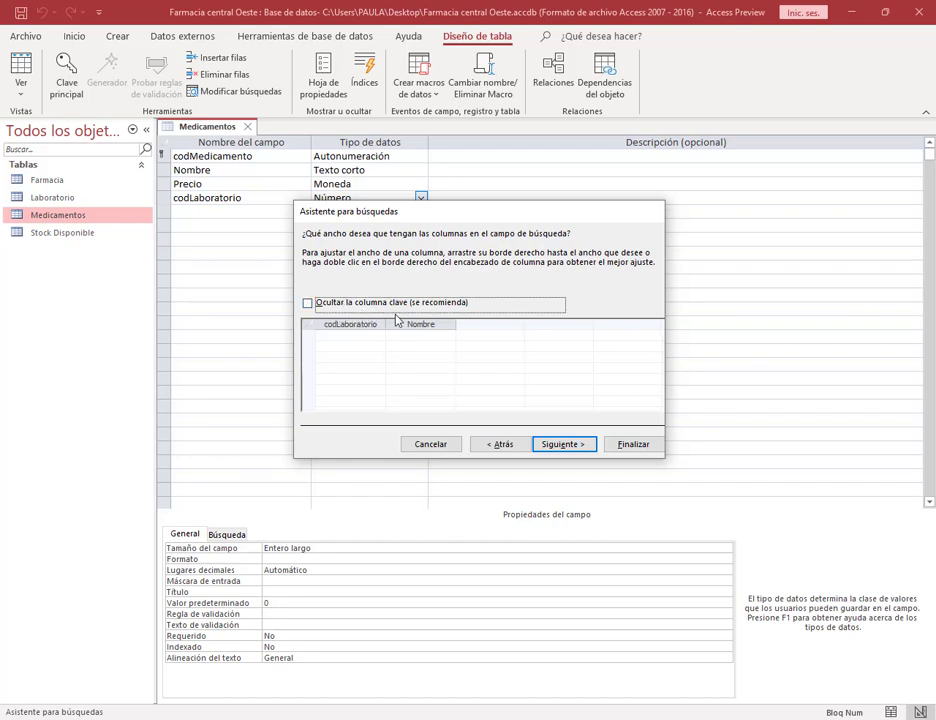
pyautogui.click(563, 444)
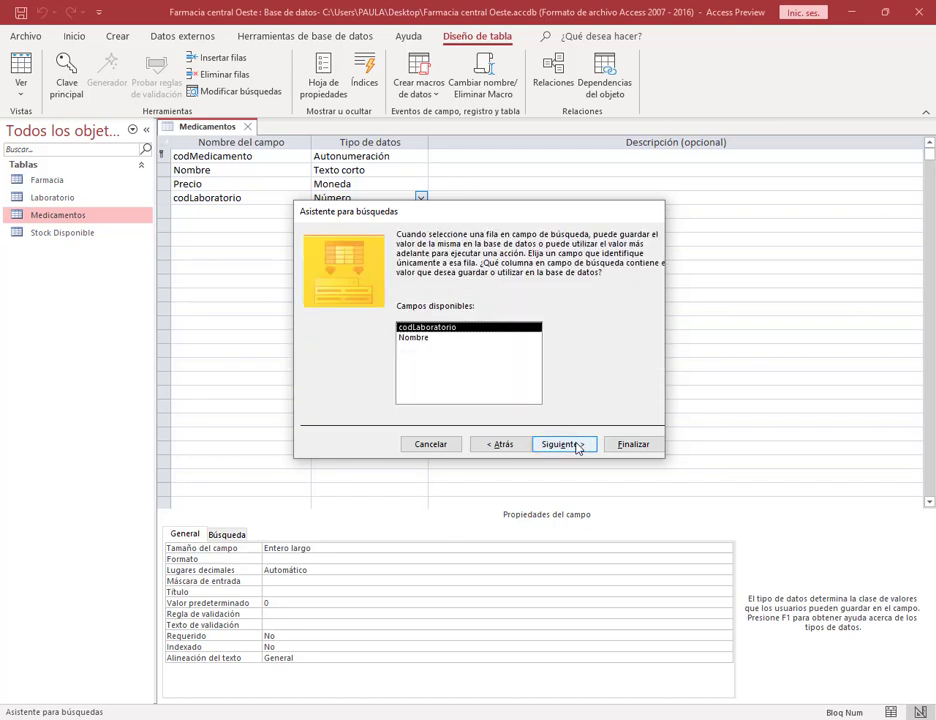
pyautogui.click(576, 446)
pyautogui.click(628, 446)
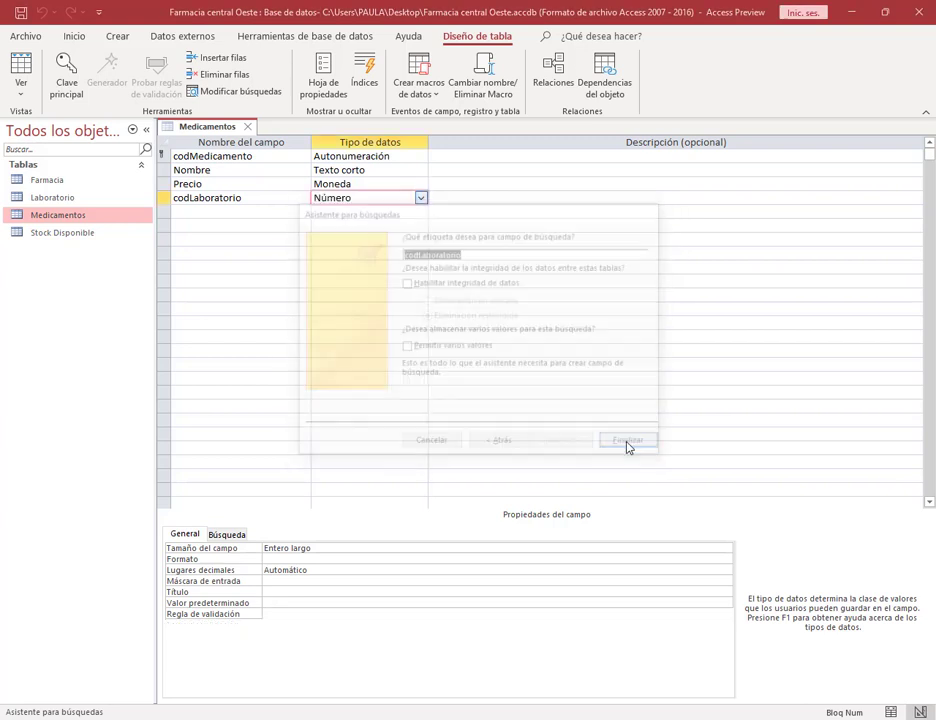
pyautogui.click(439, 410)
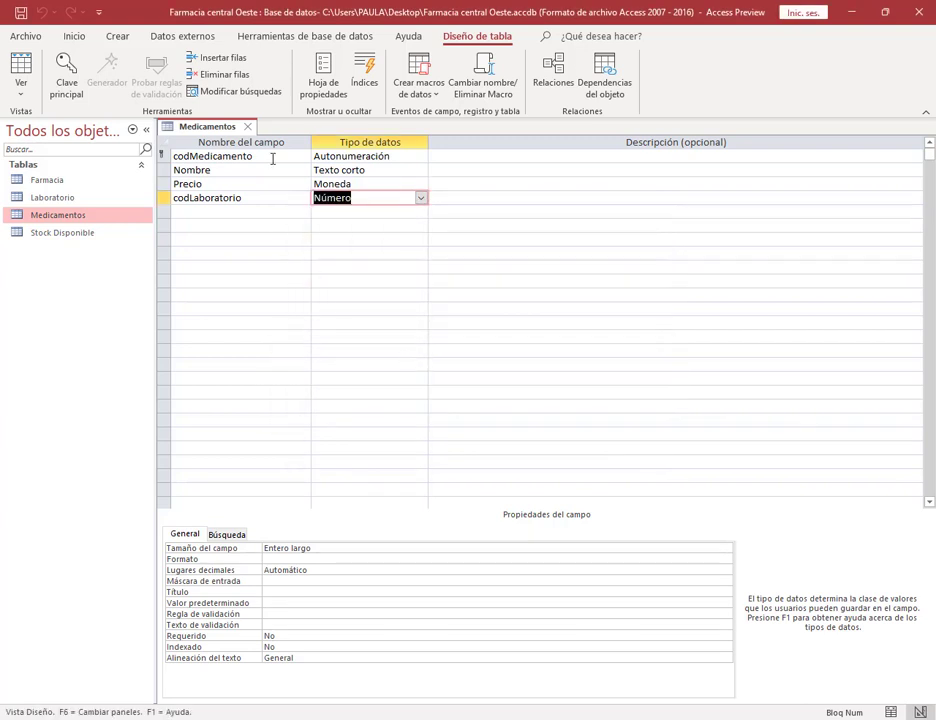
pyautogui.click(247, 126)
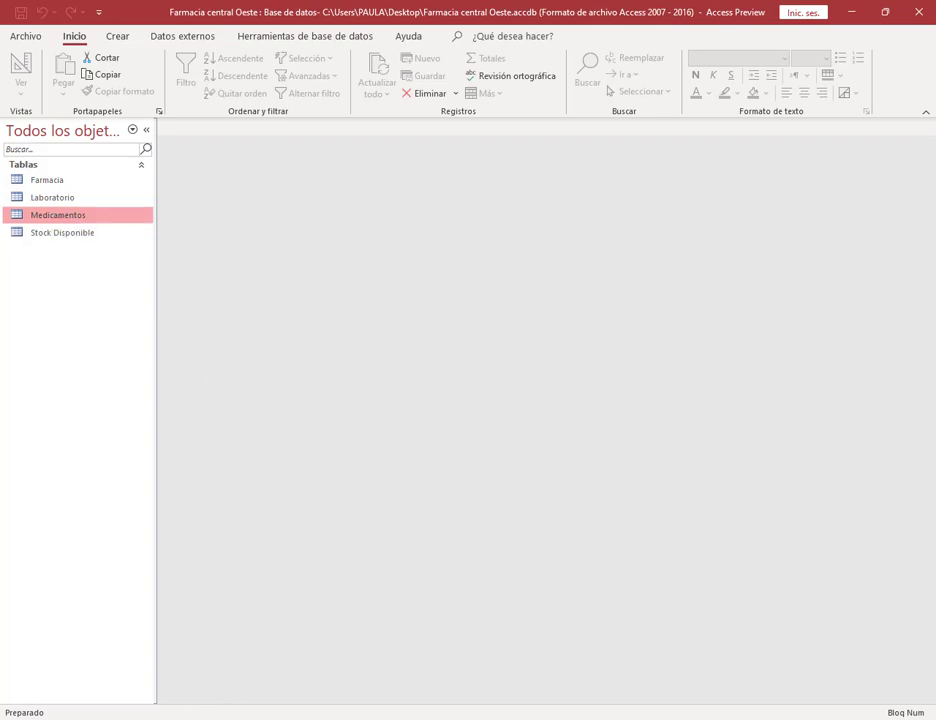
# Switch to the Google Meet call and present the entire screen to the participants.
pyautogui.click(80, 650)
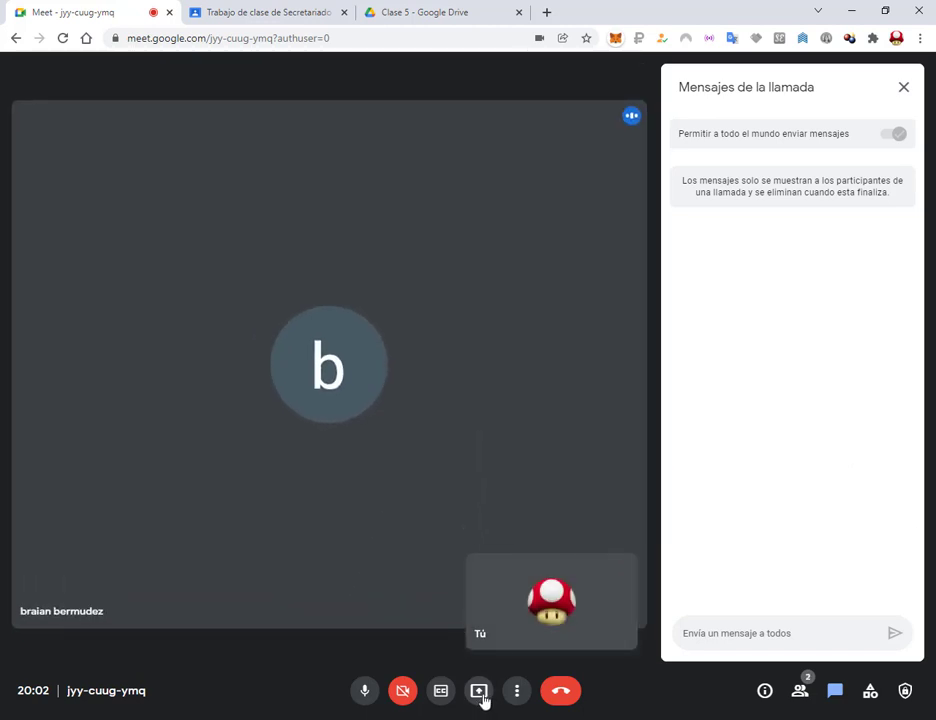
pyautogui.click(481, 690)
pyautogui.click(541, 587)
pyautogui.click(426, 248)
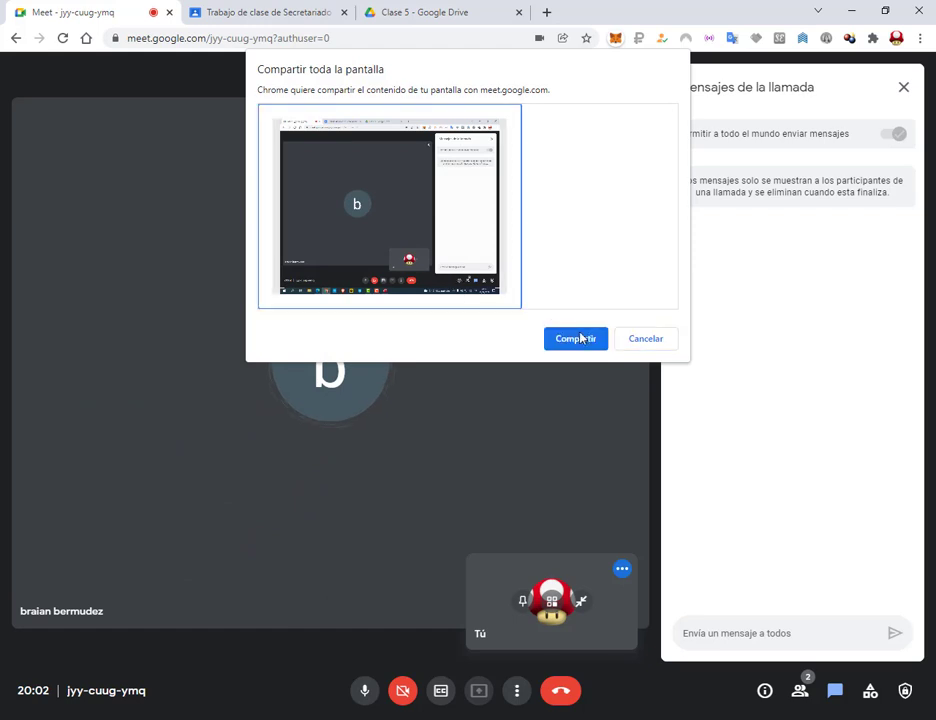
pyautogui.click(579, 339)
pyautogui.click(621, 700)
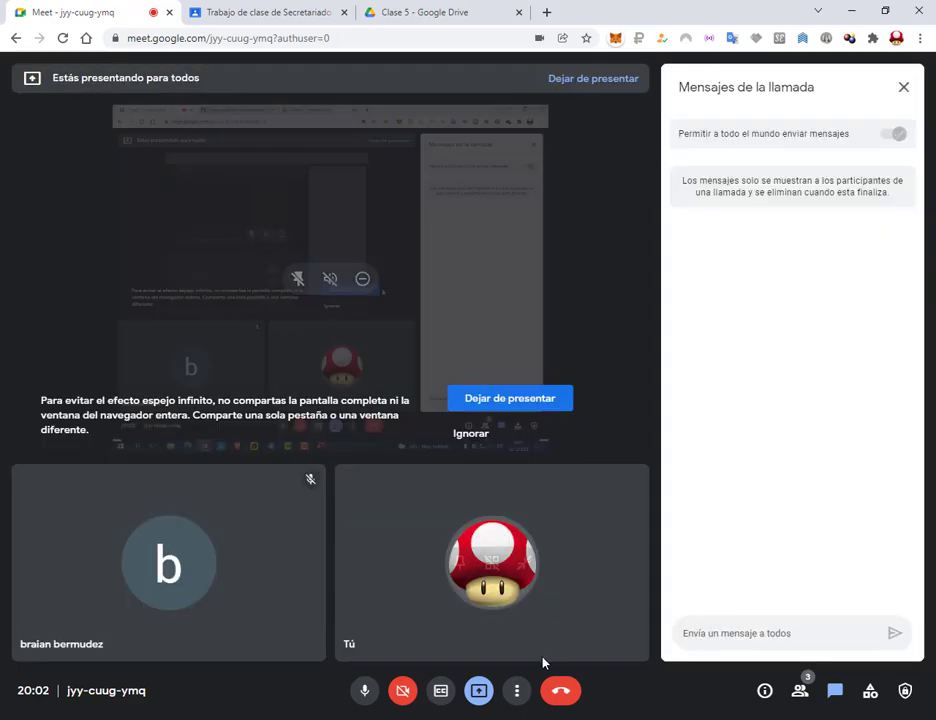
# Switch back to Access and open the Stock Disponible table in Design view.
pyautogui.hotkey('alt', 'Tab')
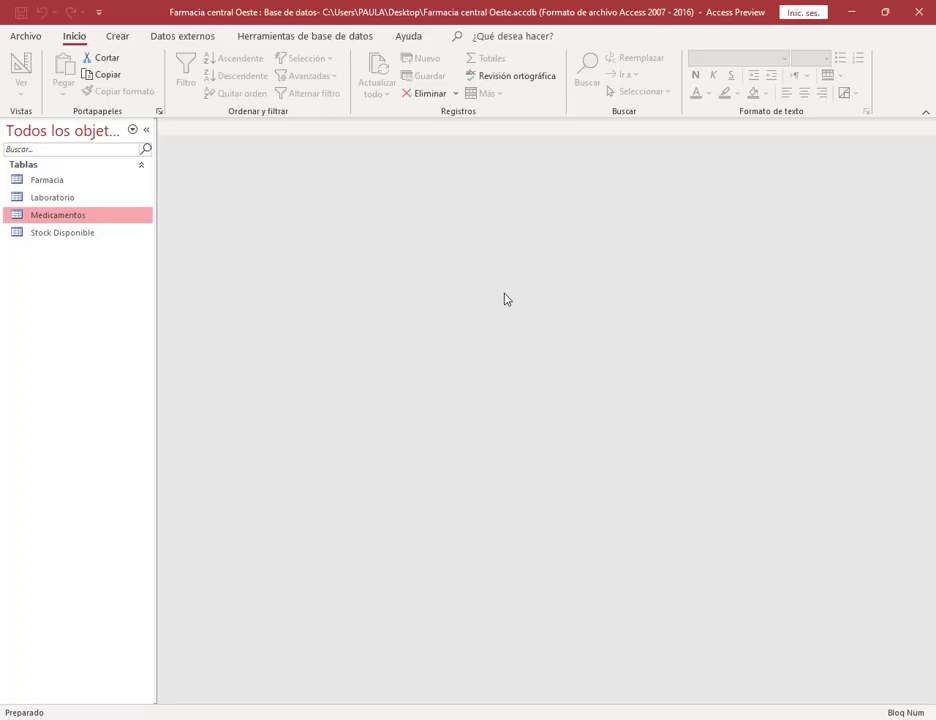
pyautogui.click(55, 236)
pyautogui.doubleClick(55, 236)
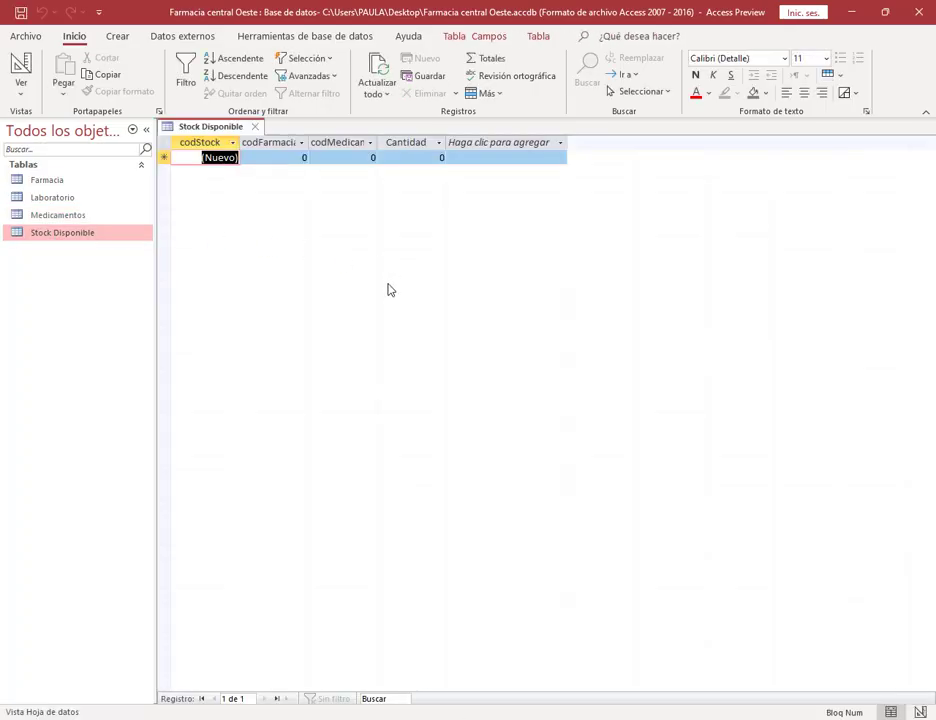
pyautogui.rightClick(206, 127)
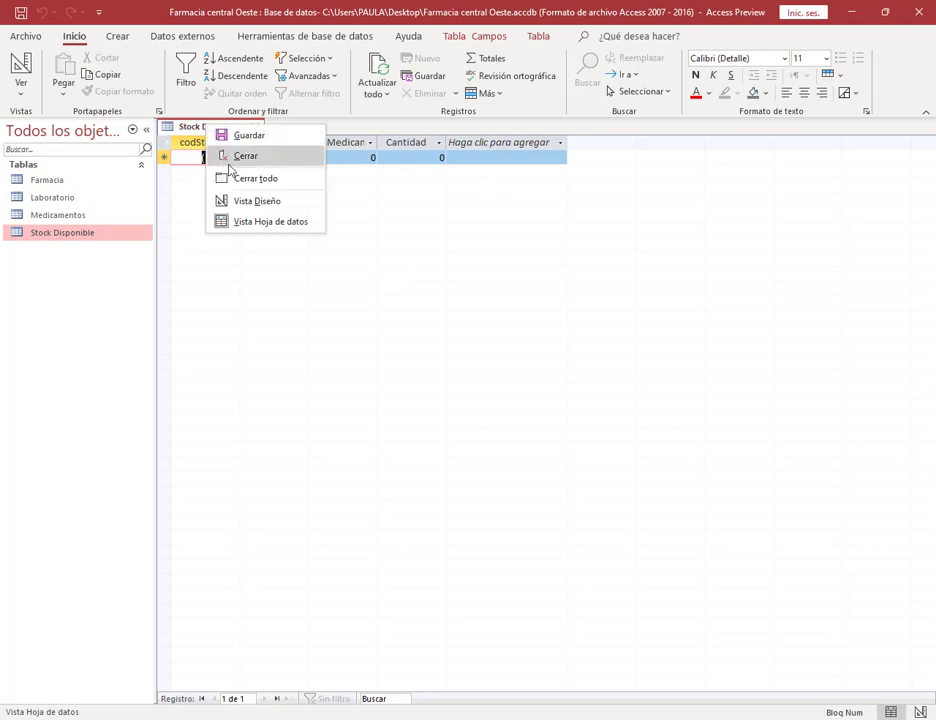
pyautogui.click(250, 203)
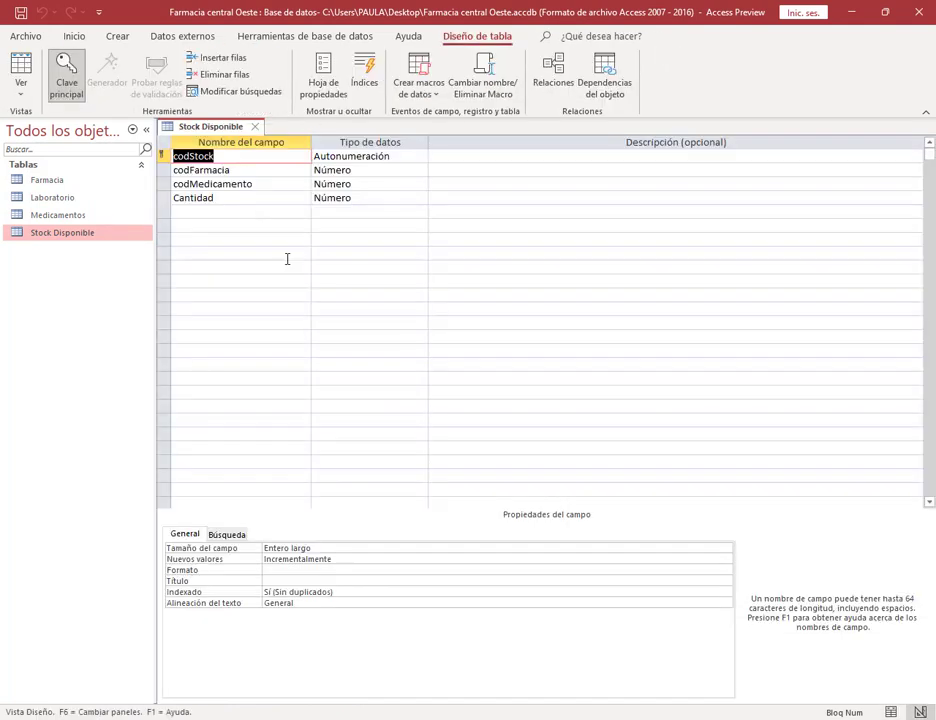
# Start a lookup for codFarmacia using the Farmacia table, including the codFarmacia, Nombre, Dirección and Localidad fields.
pyautogui.click(228, 170)
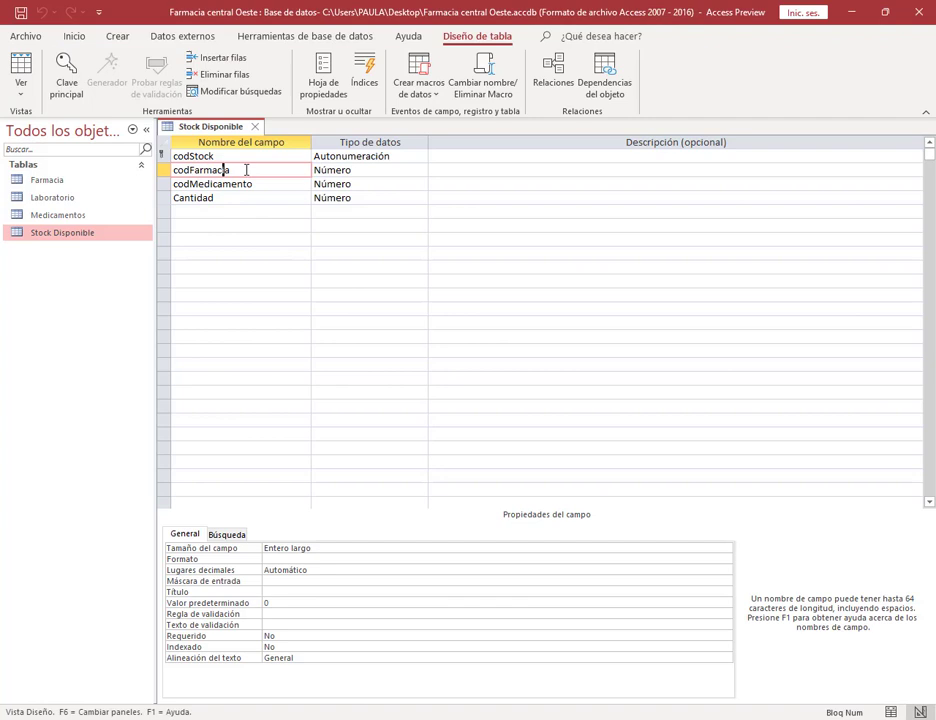
pyautogui.click(421, 170)
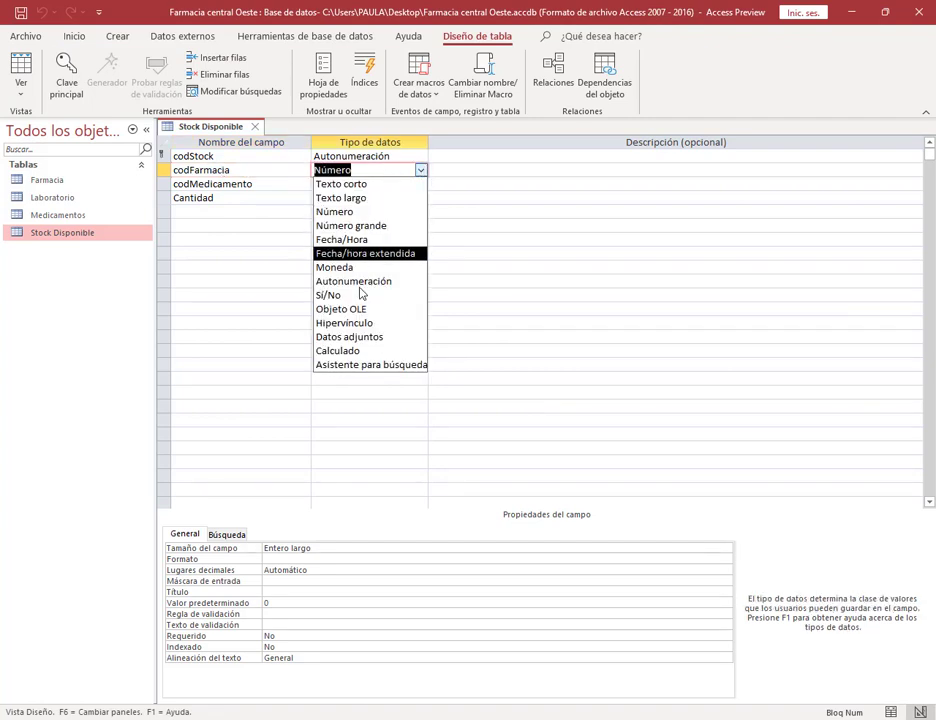
pyautogui.click(365, 364)
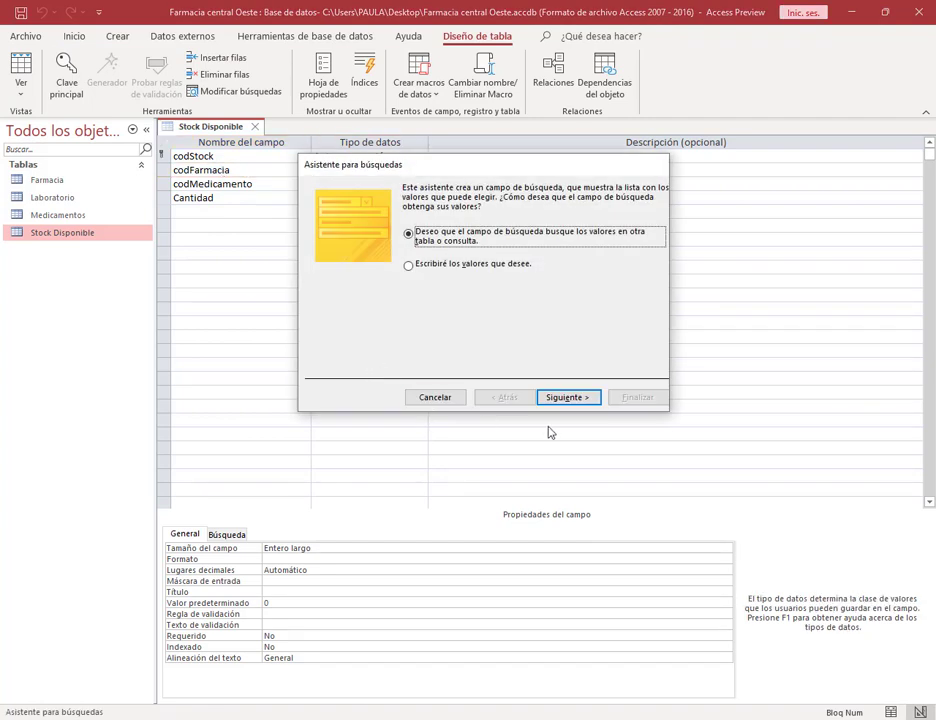
pyautogui.click(573, 398)
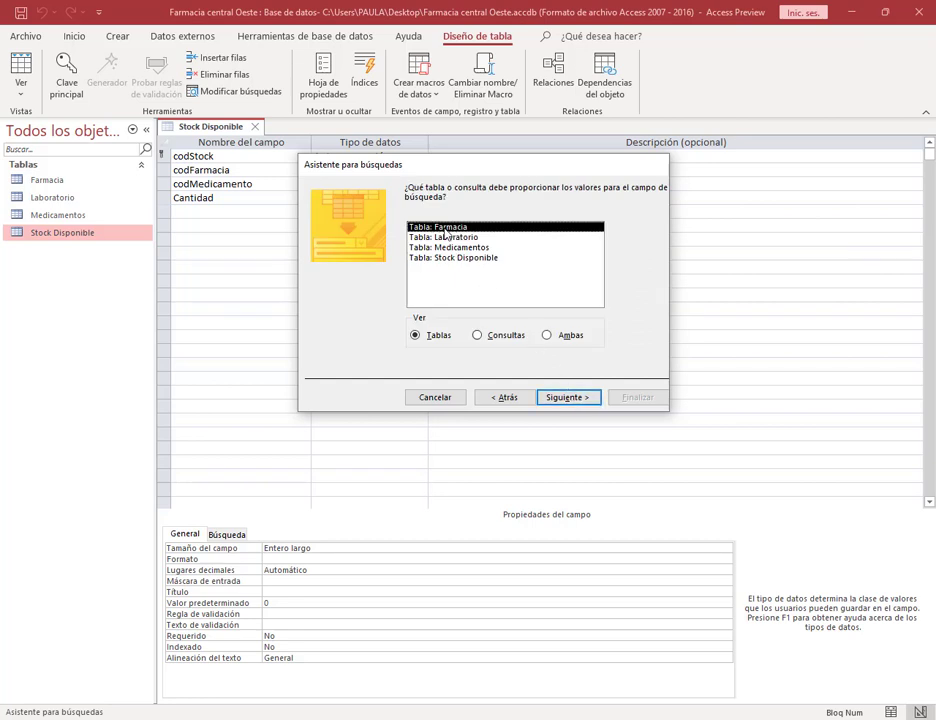
pyautogui.click(571, 399)
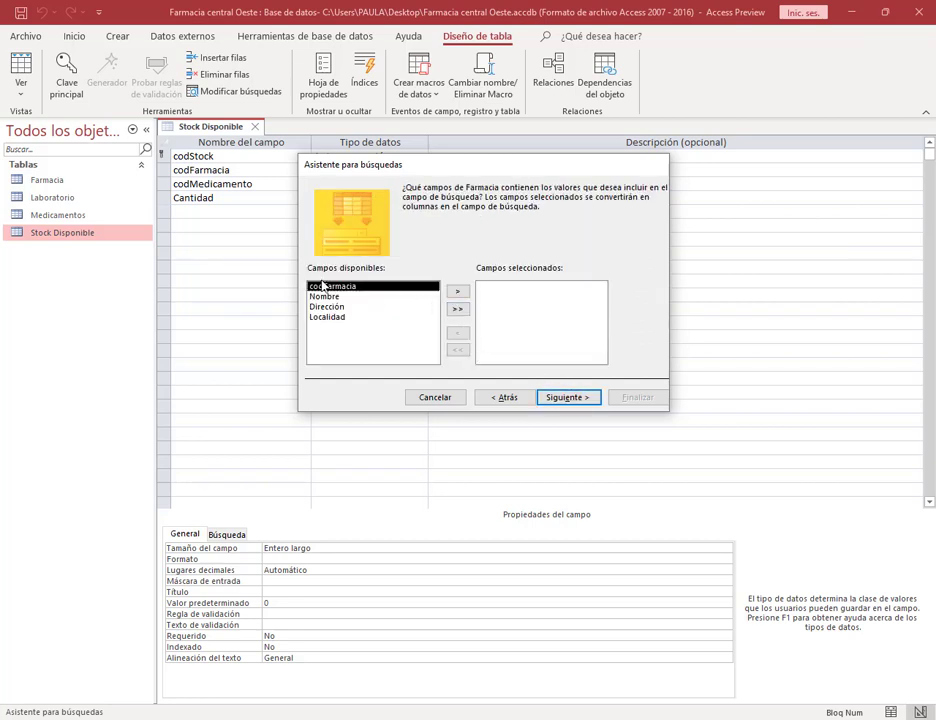
pyautogui.click(459, 292)
pyautogui.click(459, 292)
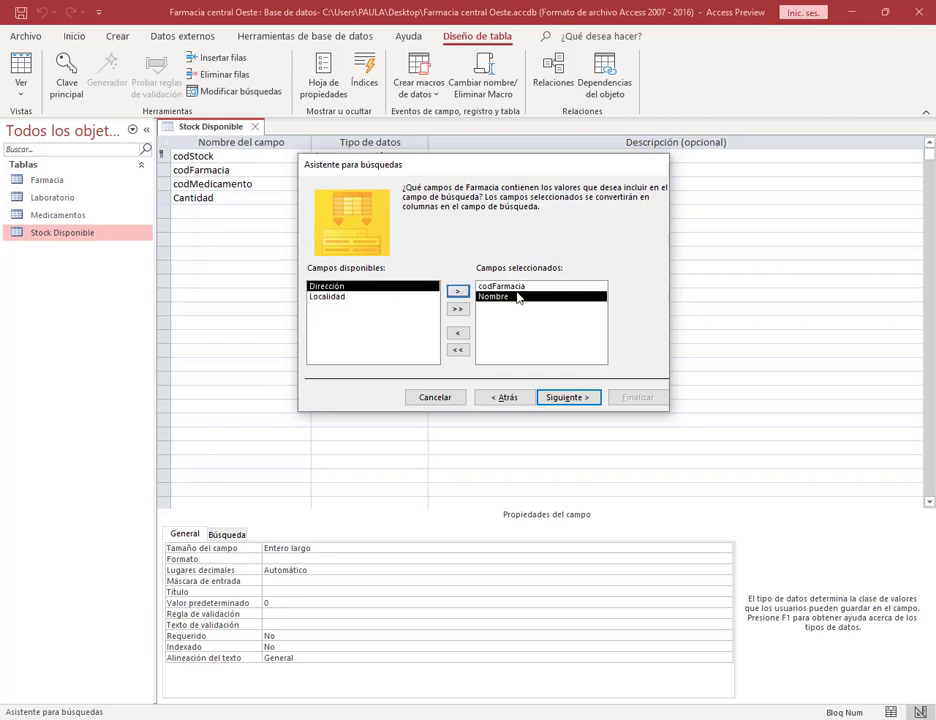
pyautogui.click(459, 292)
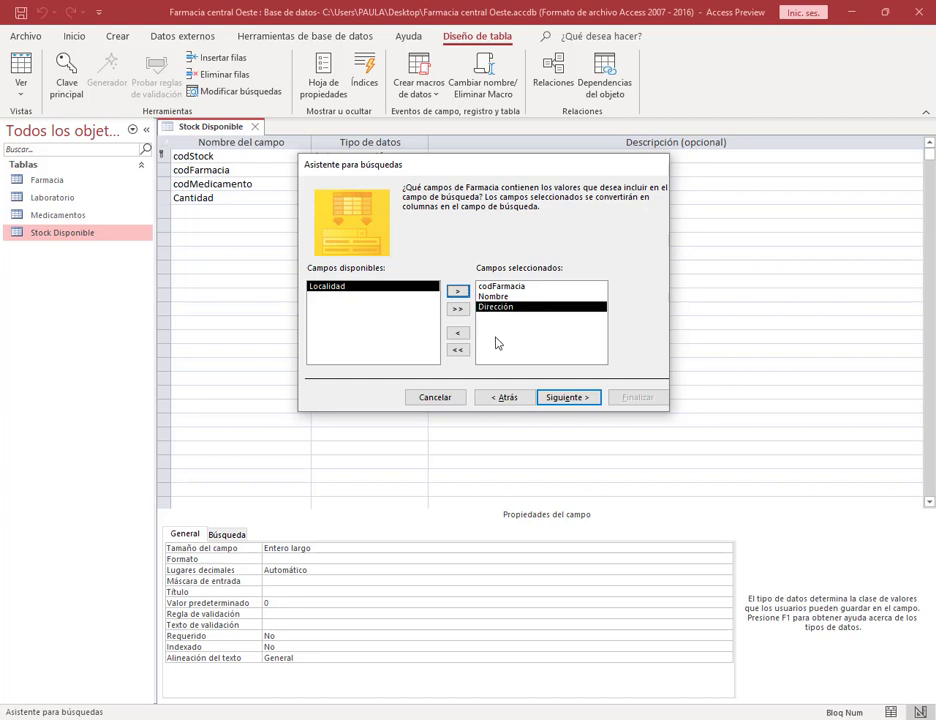
pyautogui.click(458, 292)
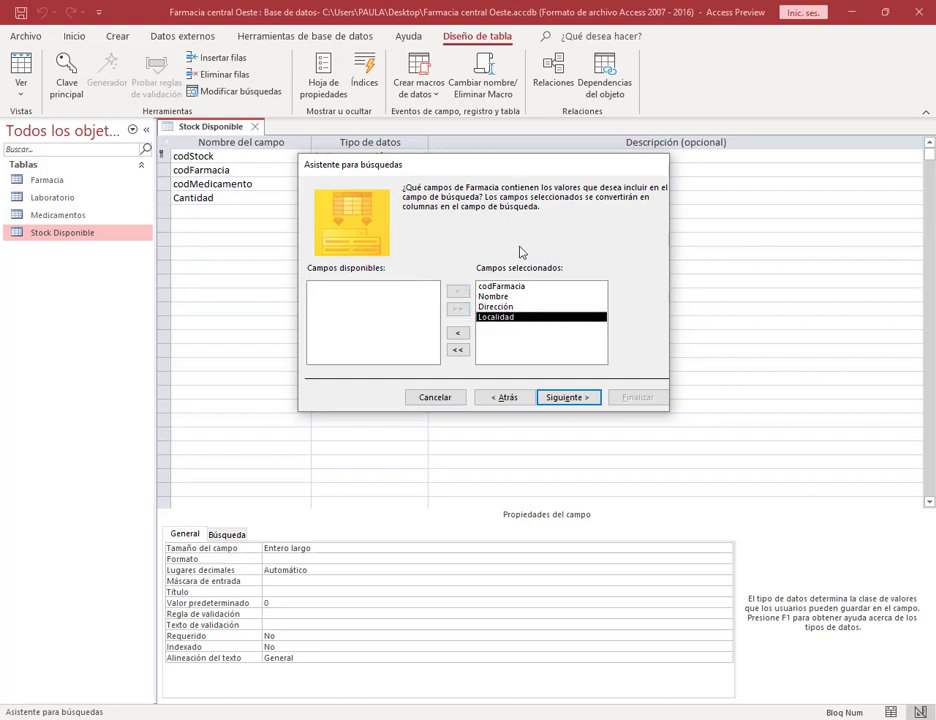
pyautogui.click(590, 399)
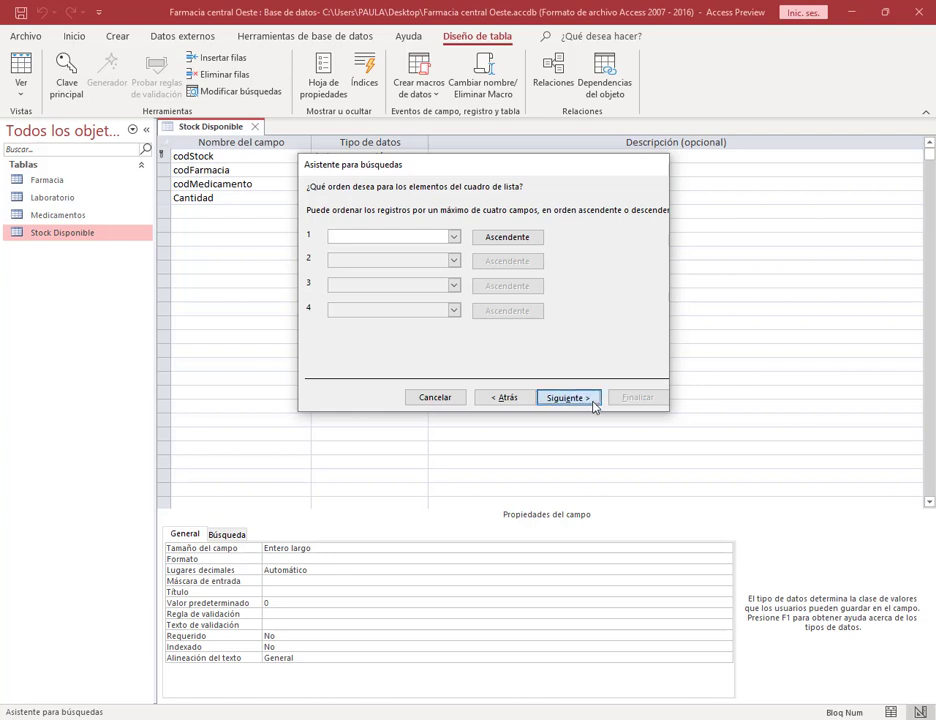
# Finish the codFarmacia lookup unsorted, with the key column shown and codFarmacia as the stored value, saving the table.
pyautogui.click(594, 400)
pyautogui.click(330, 258)
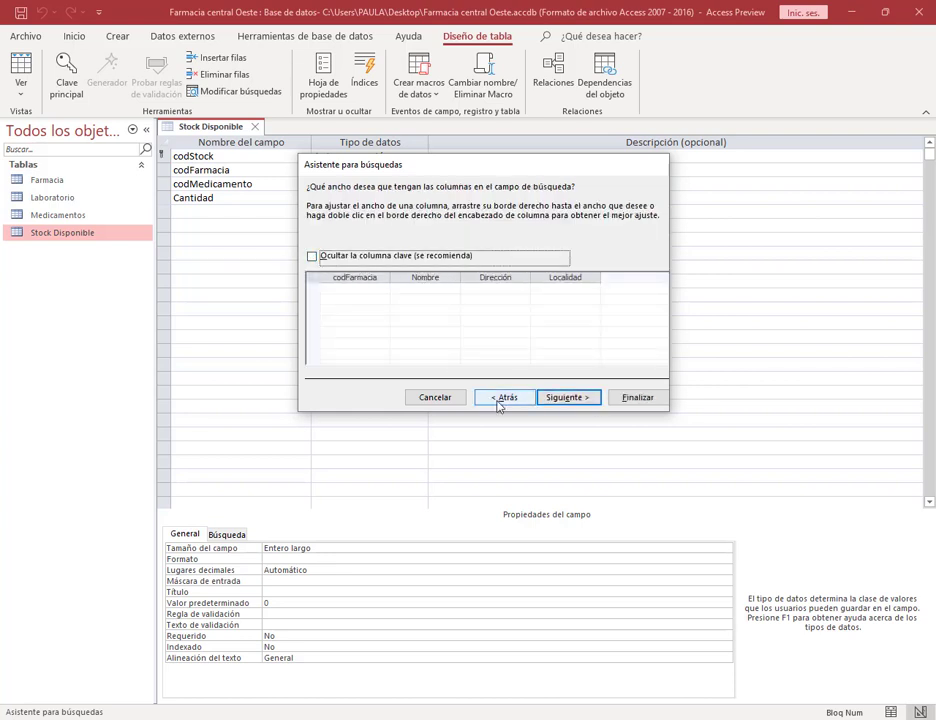
pyautogui.click(561, 400)
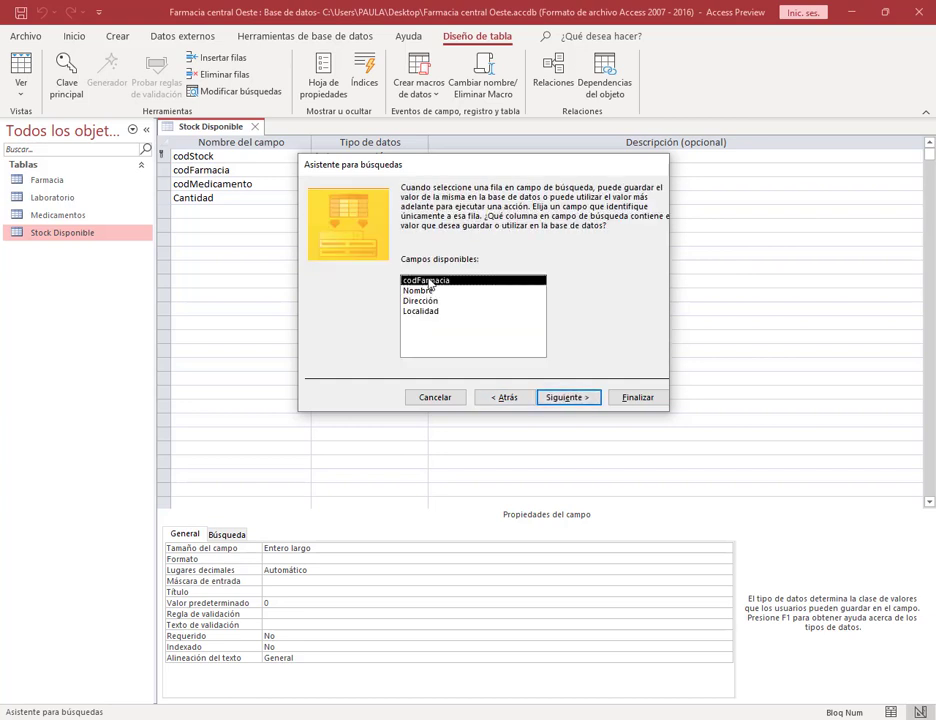
pyautogui.click(567, 398)
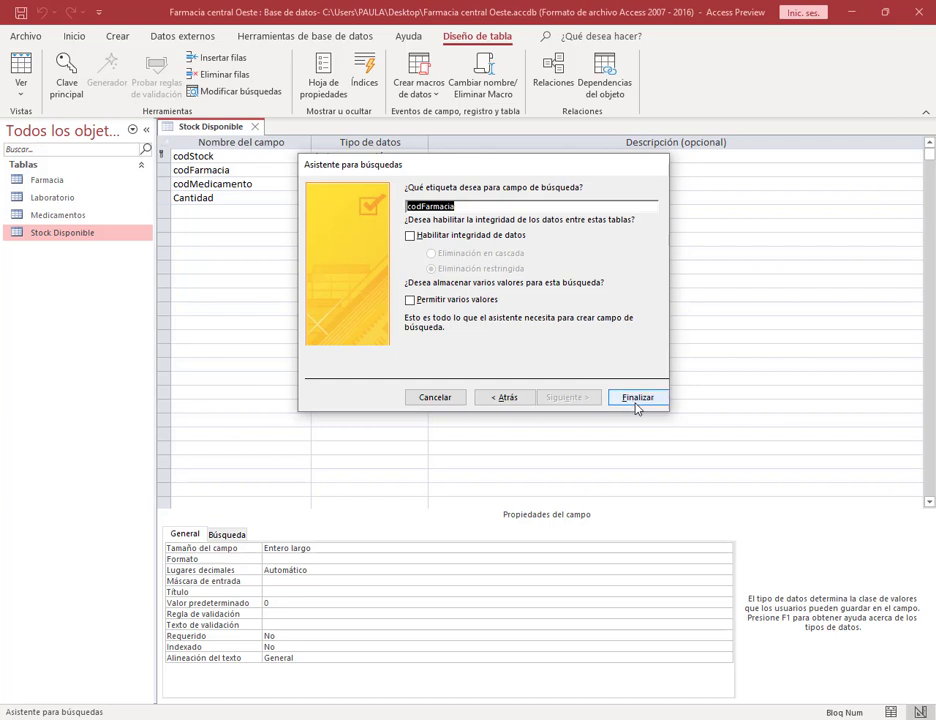
pyautogui.click(636, 404)
pyautogui.click(449, 411)
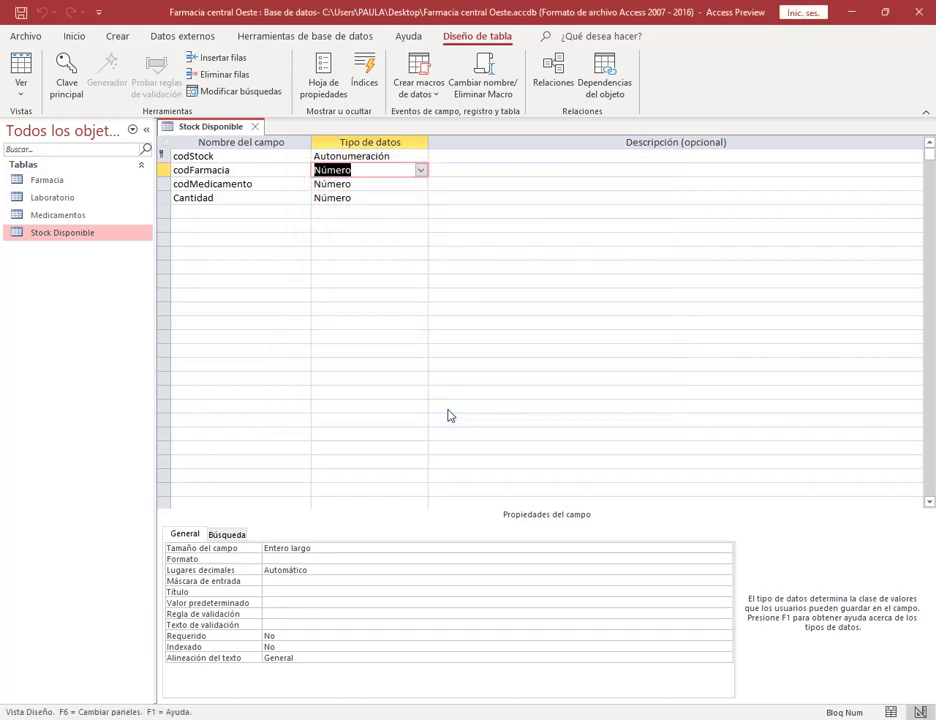
# Start a lookup for codMedicamento using the Medicamentos table, including the codMedicamento and Nombre fields.
pyautogui.click(419, 185)
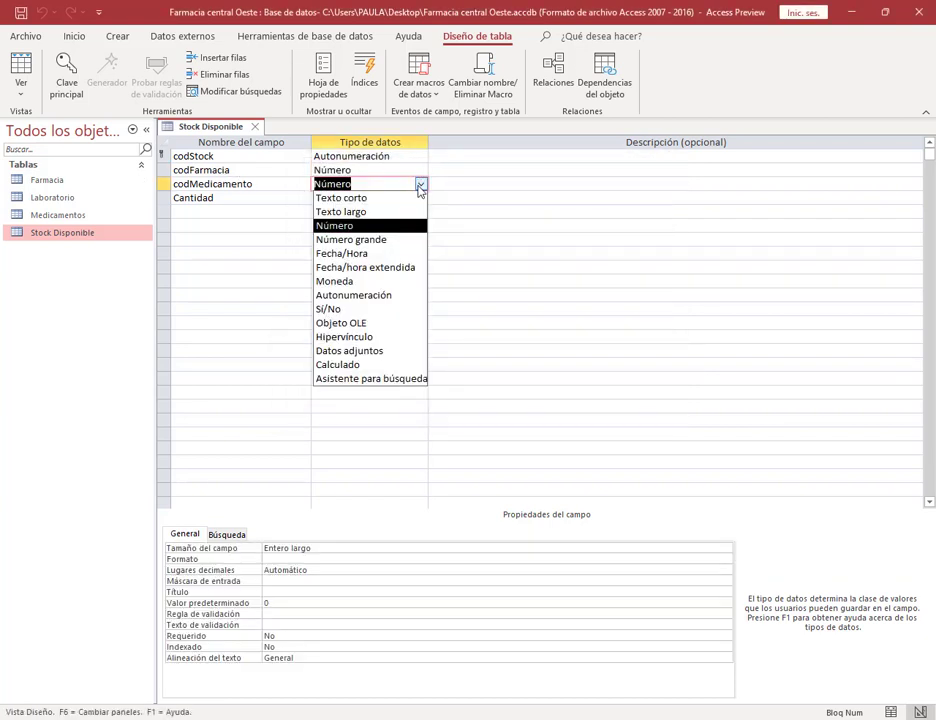
pyautogui.click(346, 380)
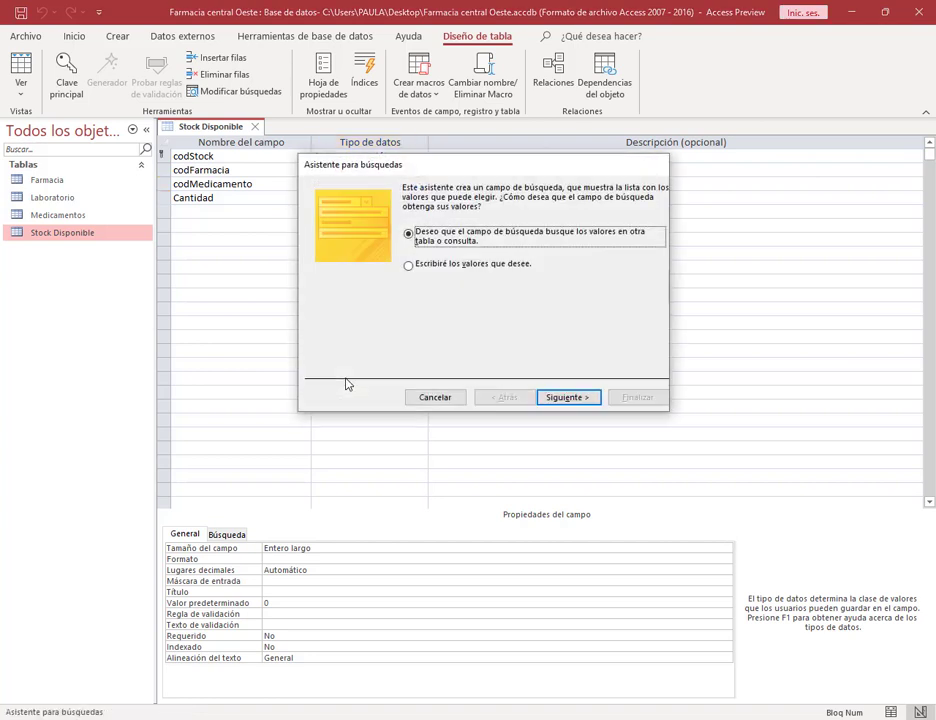
pyautogui.click(585, 399)
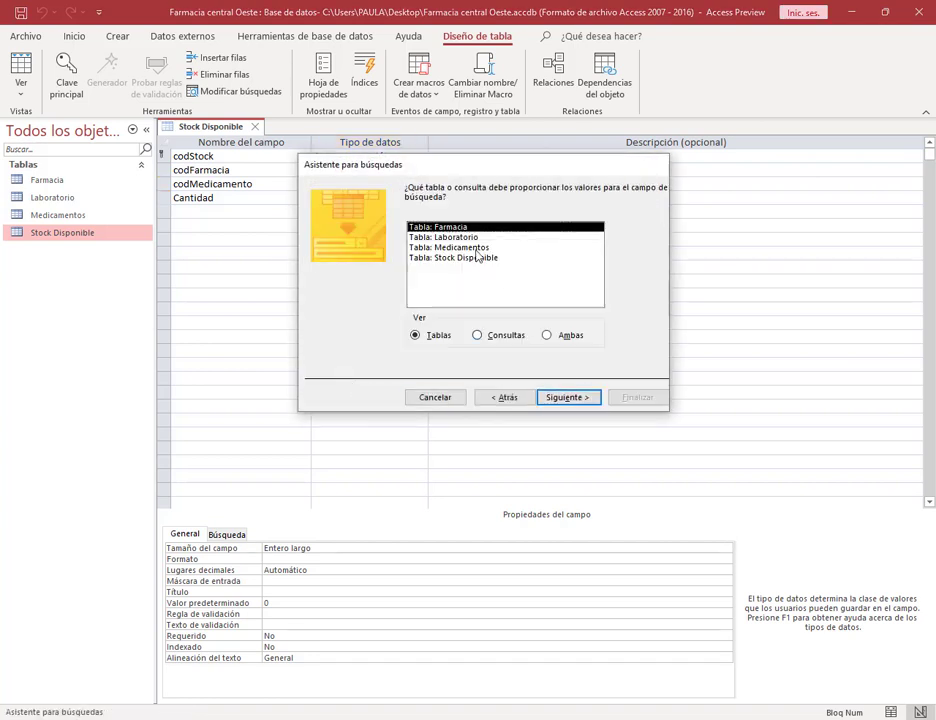
pyautogui.click(488, 247)
pyautogui.click(567, 397)
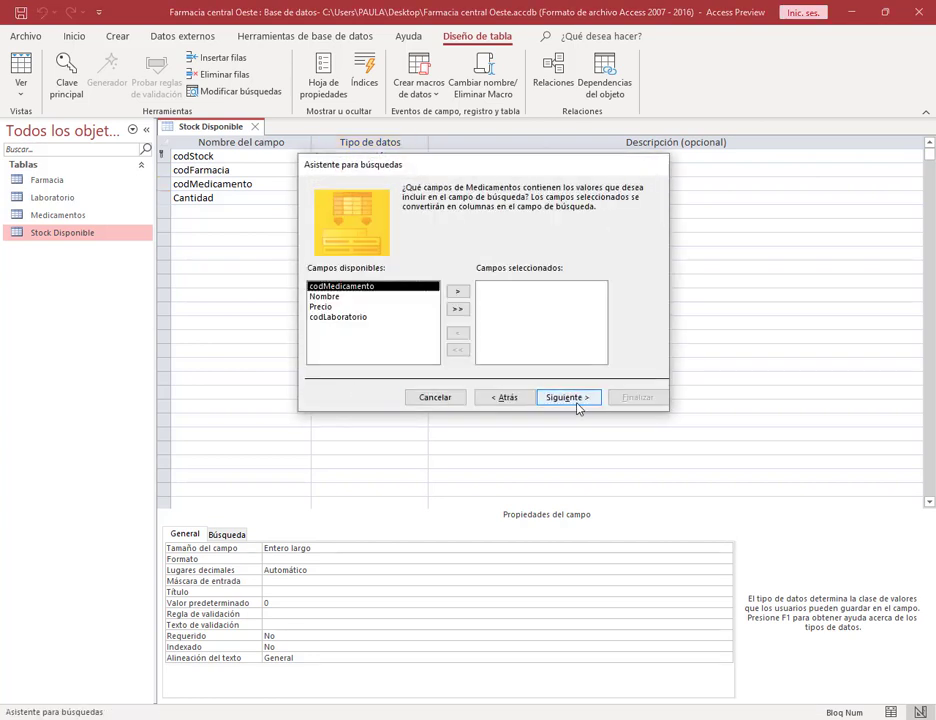
pyautogui.click(457, 291)
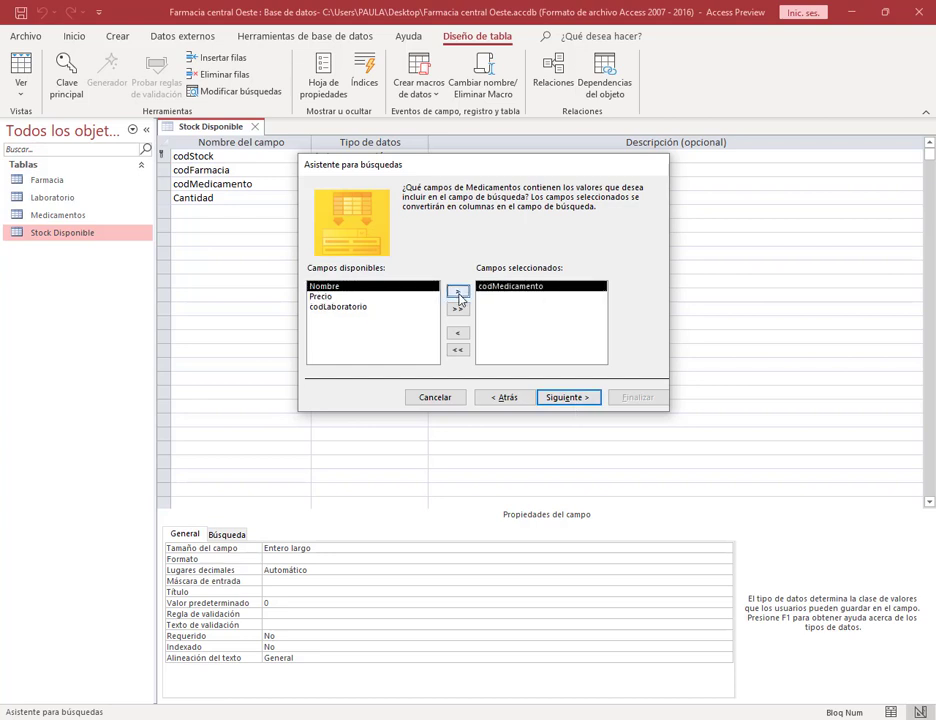
pyautogui.click(457, 291)
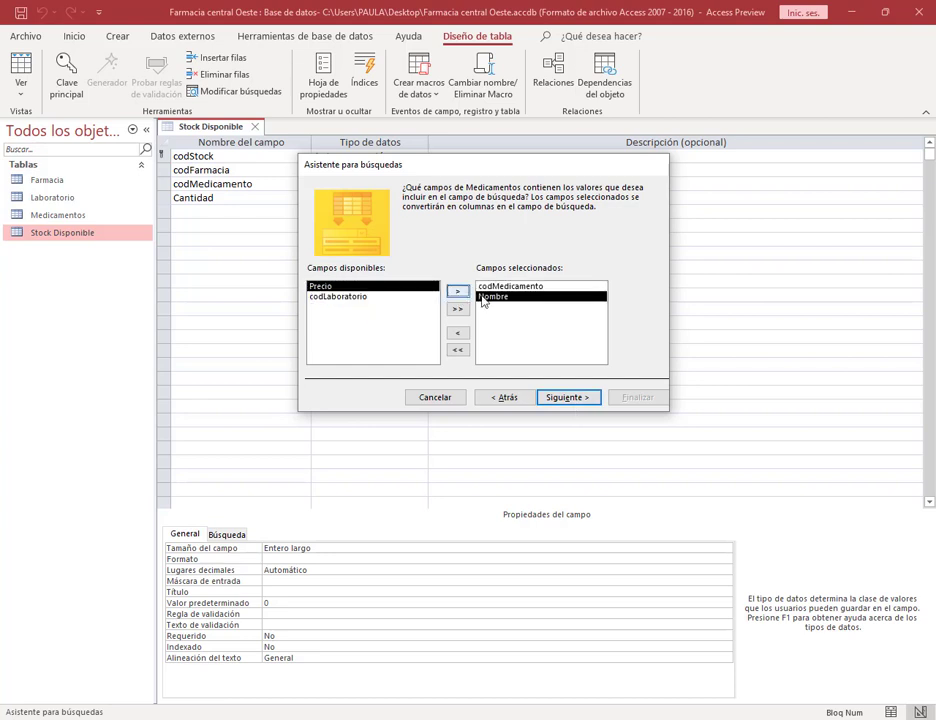
# Finish the codMedicamento lookup unsorted, with the key column shown and codMedicamento as the stored value, saving and closing the table.
pyautogui.click(572, 399)
pyautogui.click(570, 398)
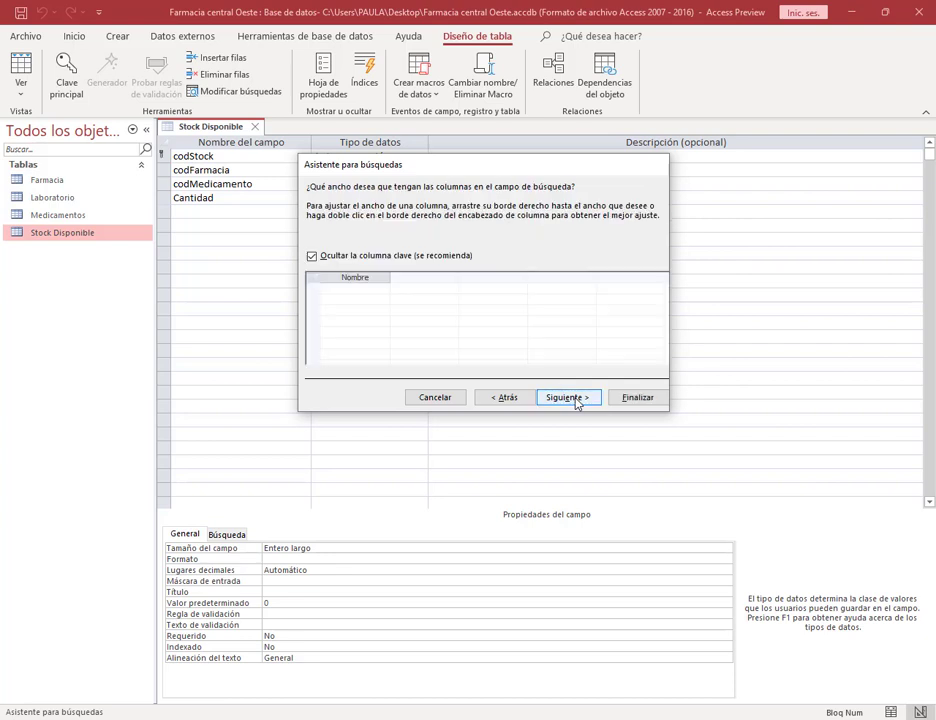
pyautogui.click(318, 257)
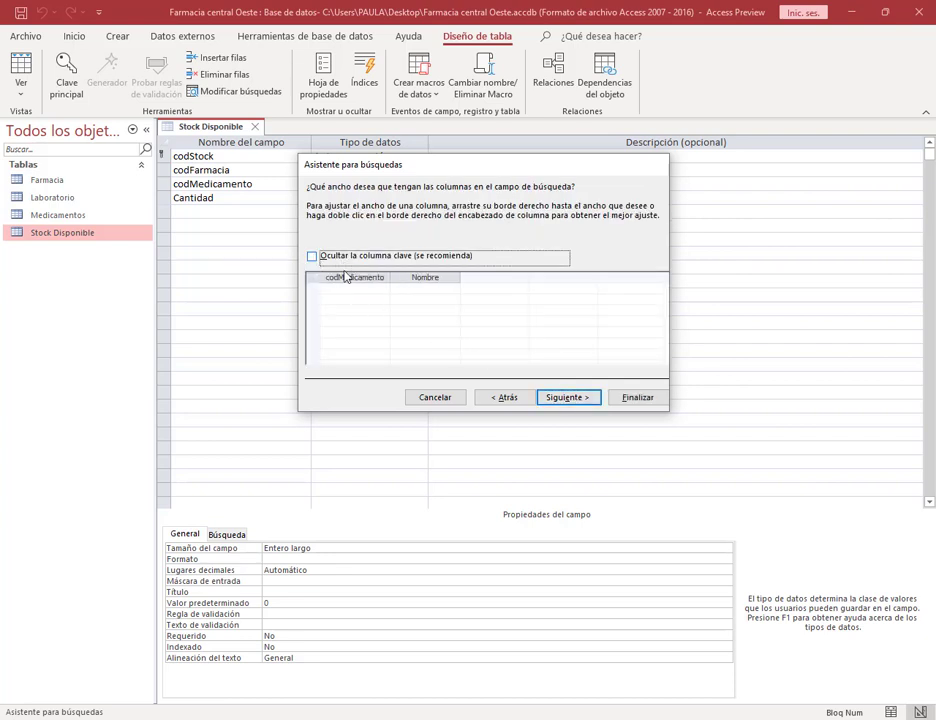
pyautogui.click(579, 400)
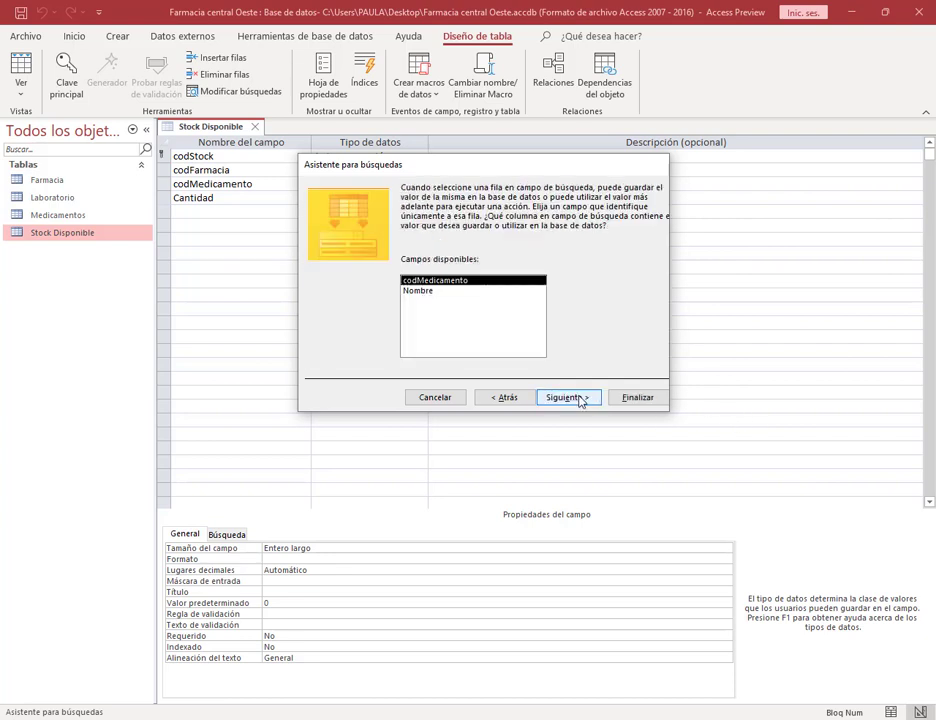
pyautogui.click(581, 400)
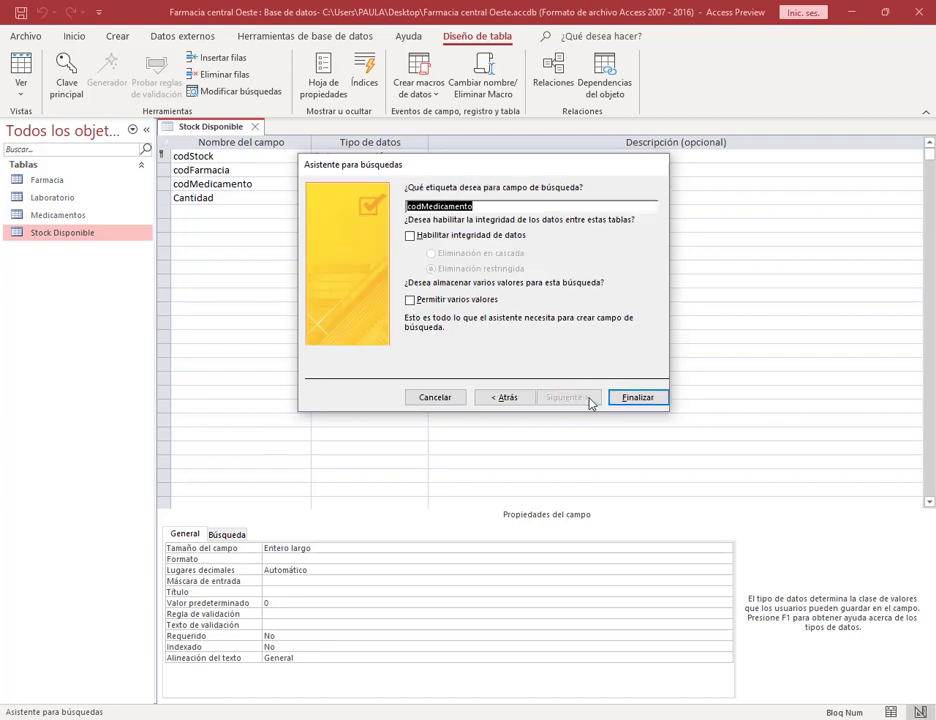
pyautogui.click(639, 400)
pyautogui.click(445, 410)
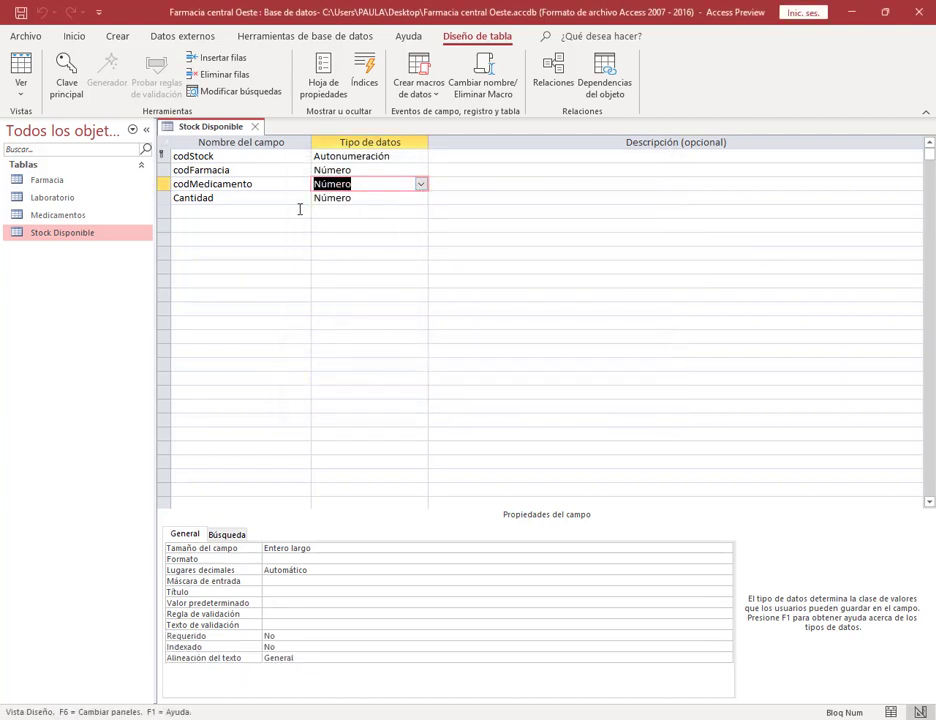
pyautogui.click(257, 128)
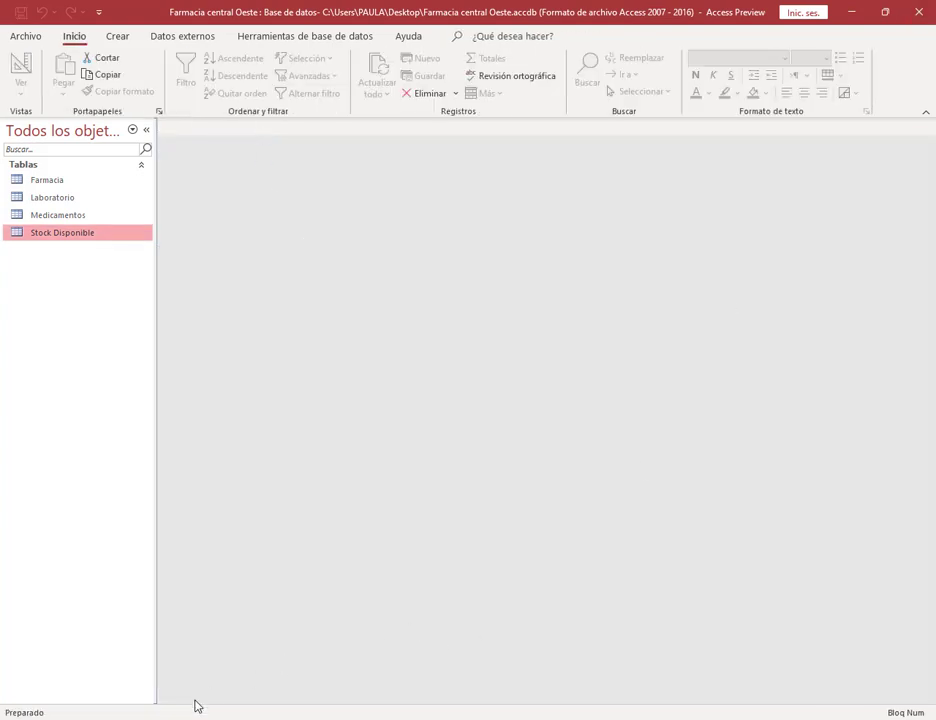
# Switch to the practice PDF and review the Laboratorios and Farmacia data tables on page 3.
pyautogui.hotkey('alt', 'Tab')
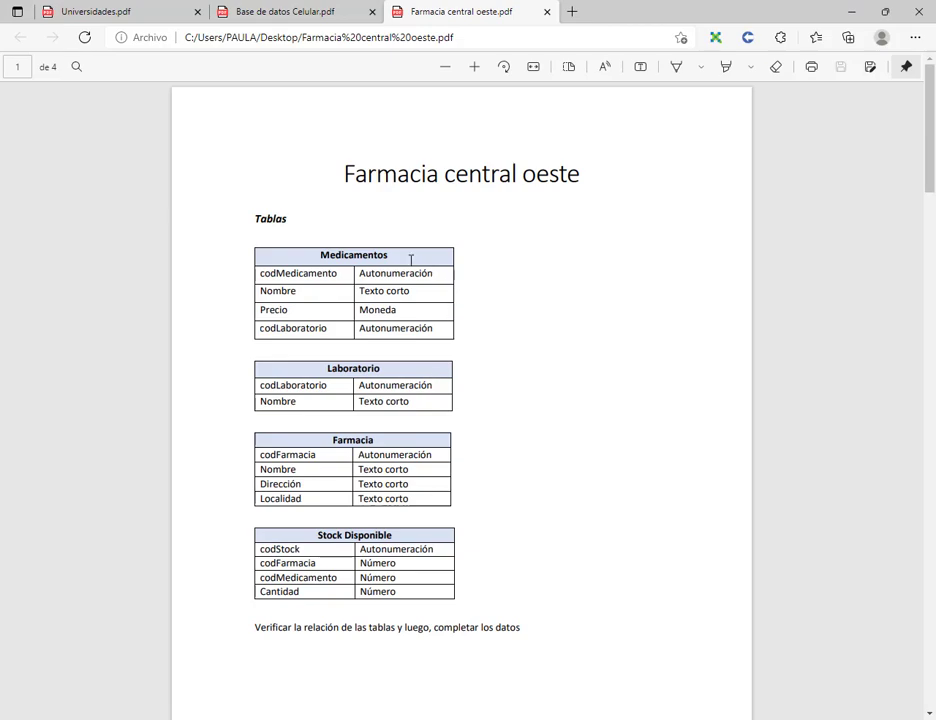
pyautogui.scroll(-8, 497, 286)
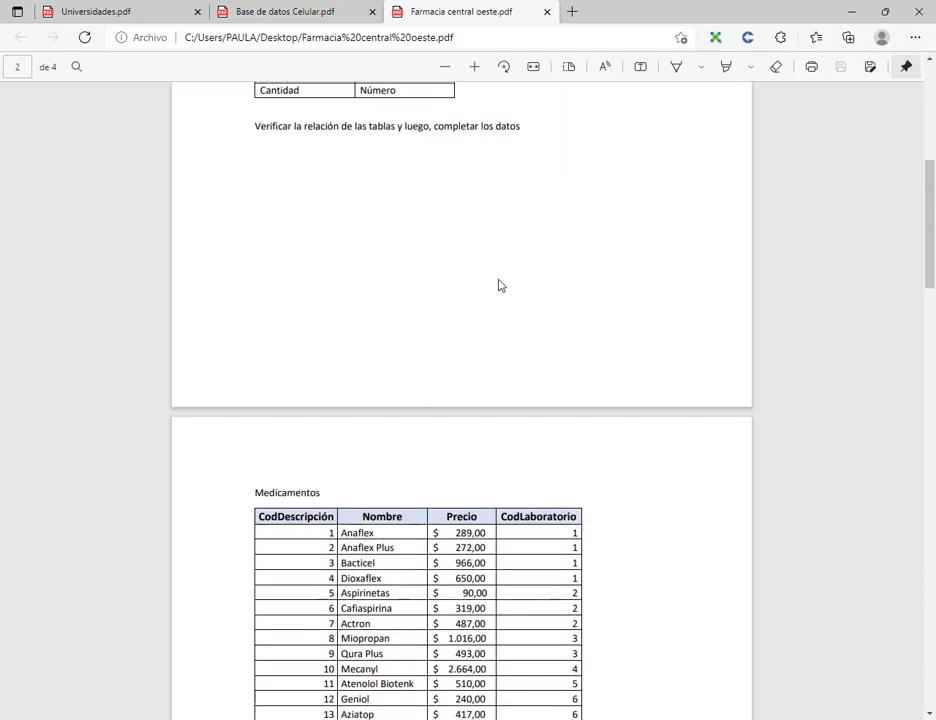
pyautogui.scroll(-10, 681, 253)
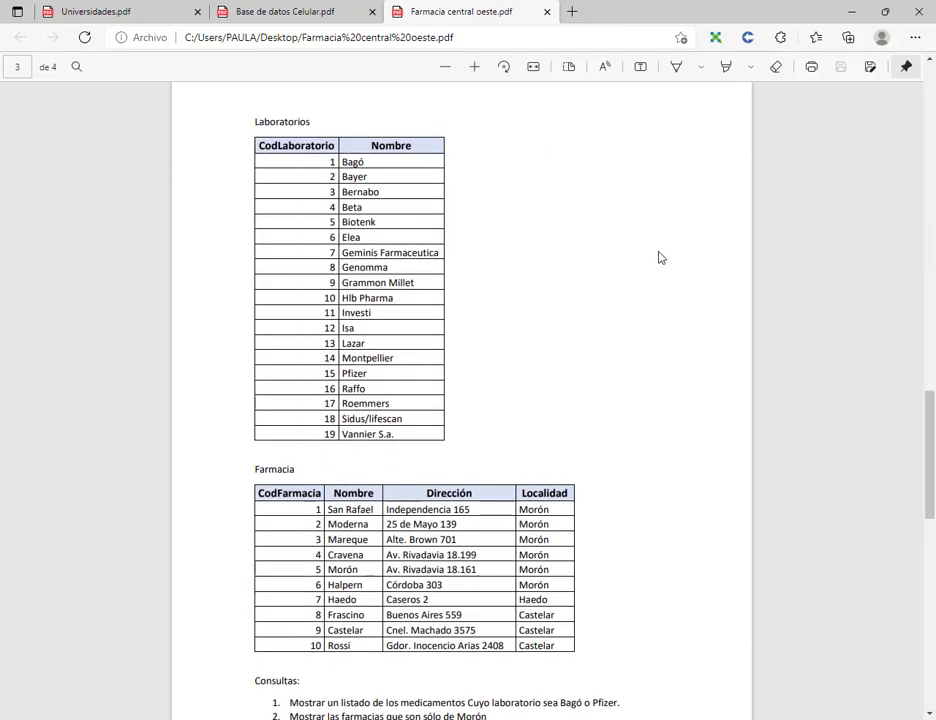
pyautogui.moveTo(256, 120); pyautogui.dragTo(311, 121)
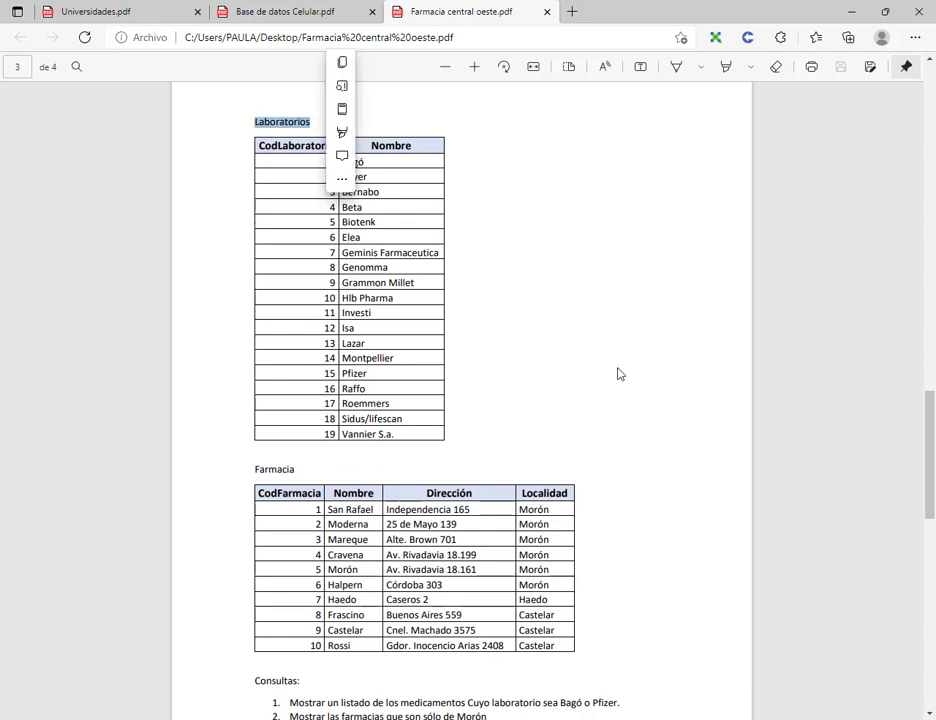
pyautogui.click(263, 468)
pyautogui.doubleClick(263, 468)
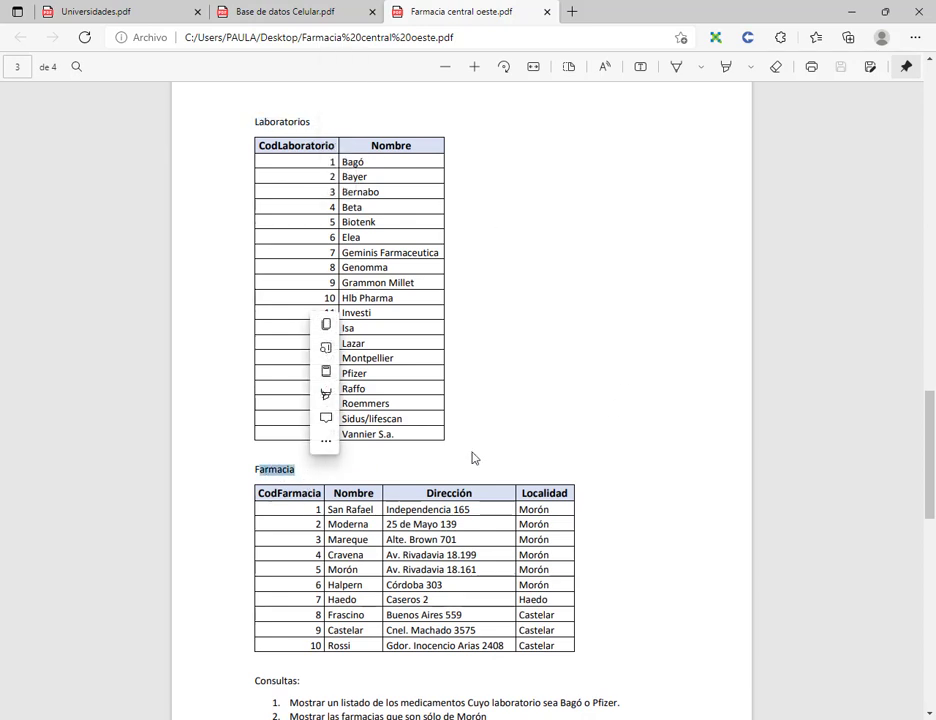
pyautogui.click(560, 429)
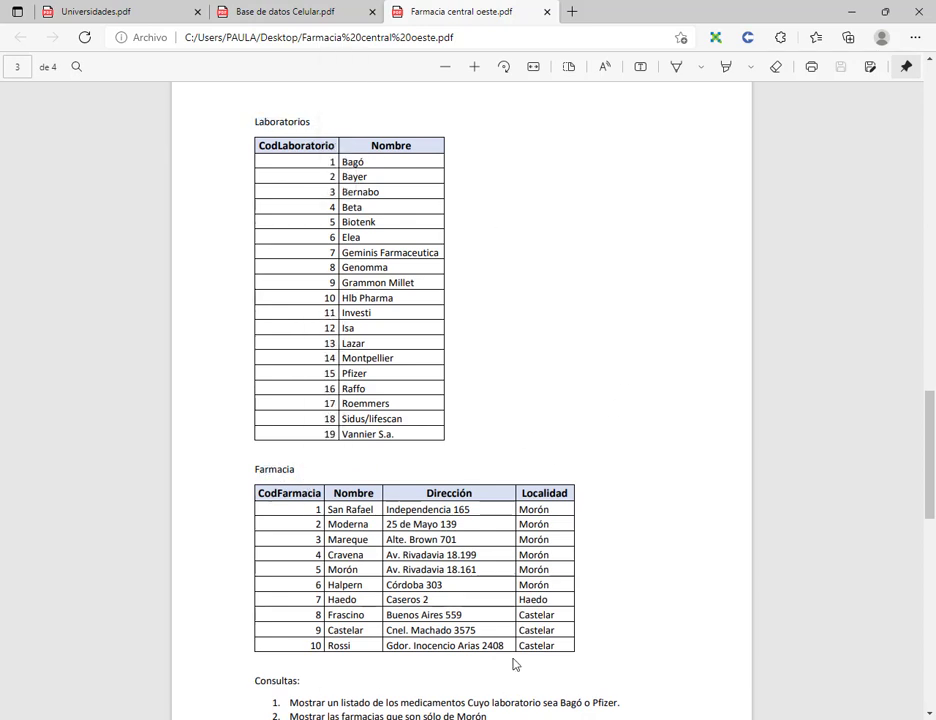
# Try placing the practice PDF and the Access window side by side, and return Access to full screen.
pyautogui.press('super+Left')
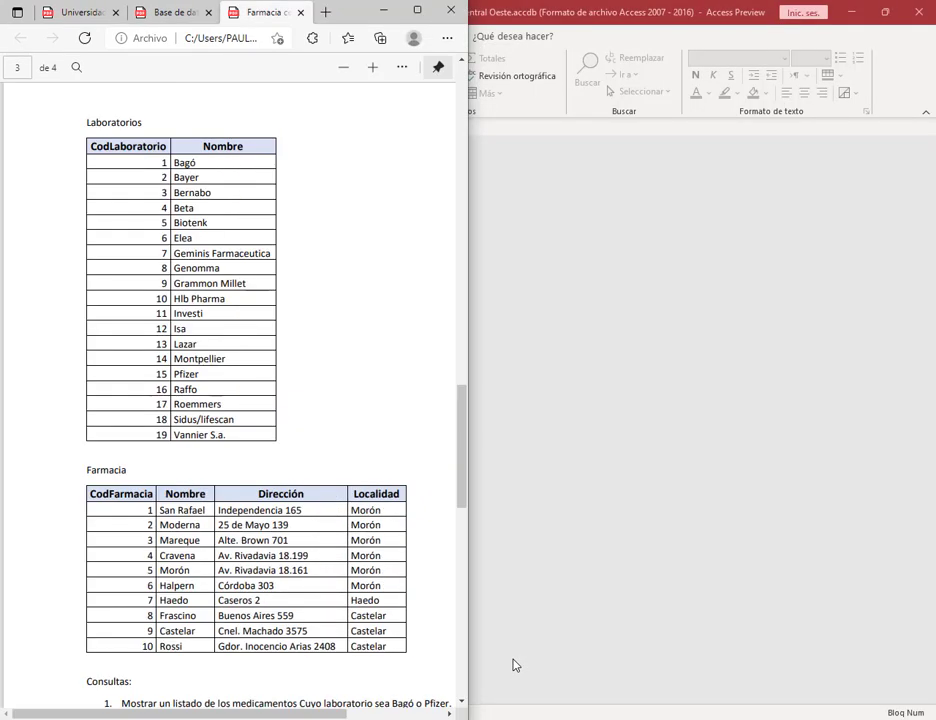
pyautogui.click(520, 225)
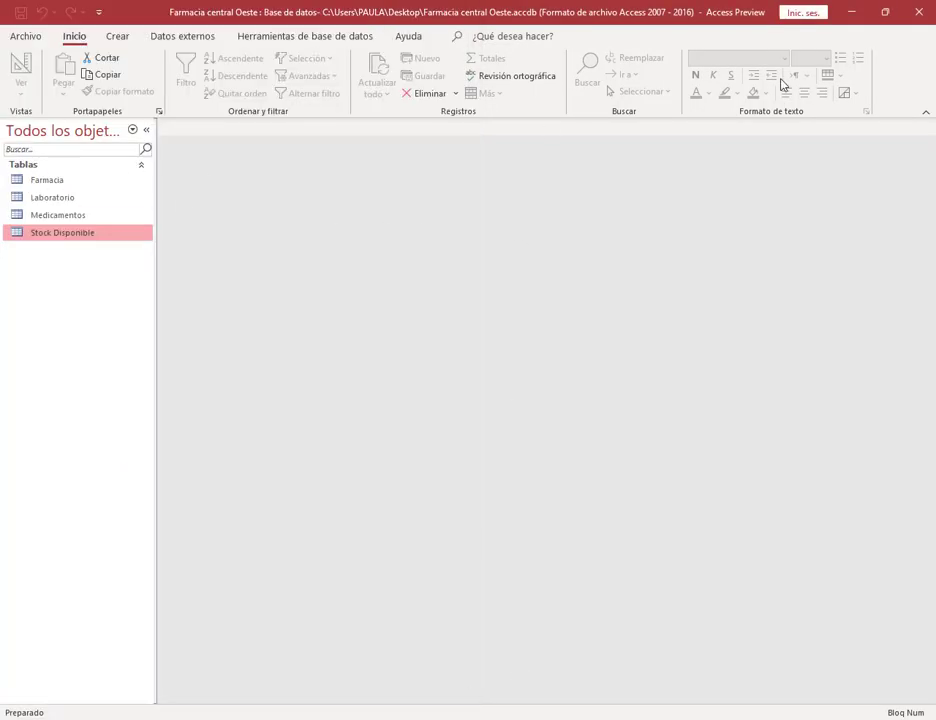
pyautogui.press('super+Right')
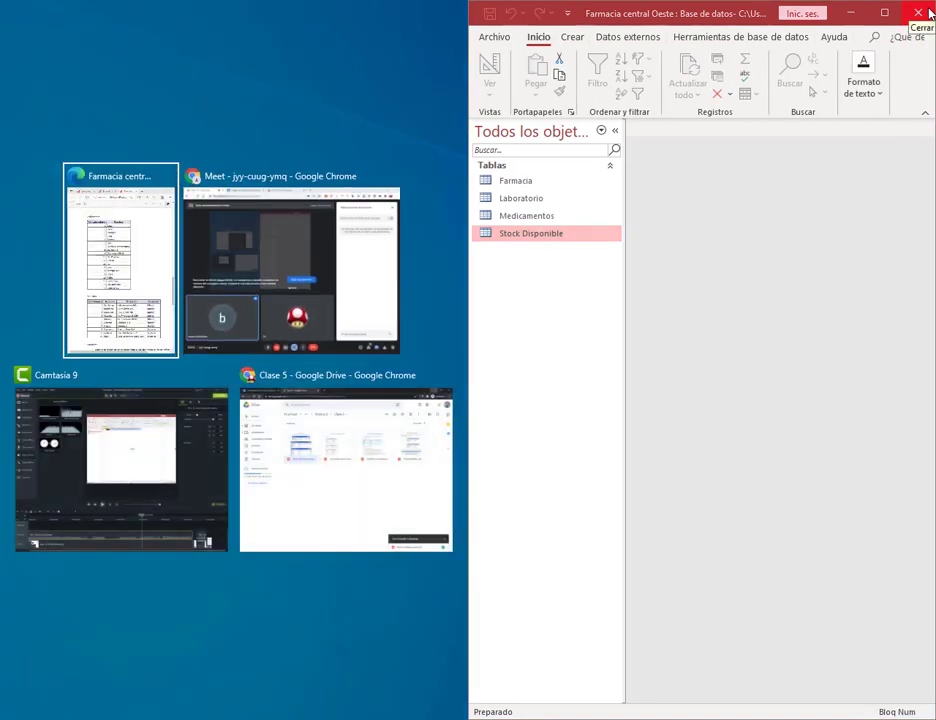
pyautogui.click(145, 267)
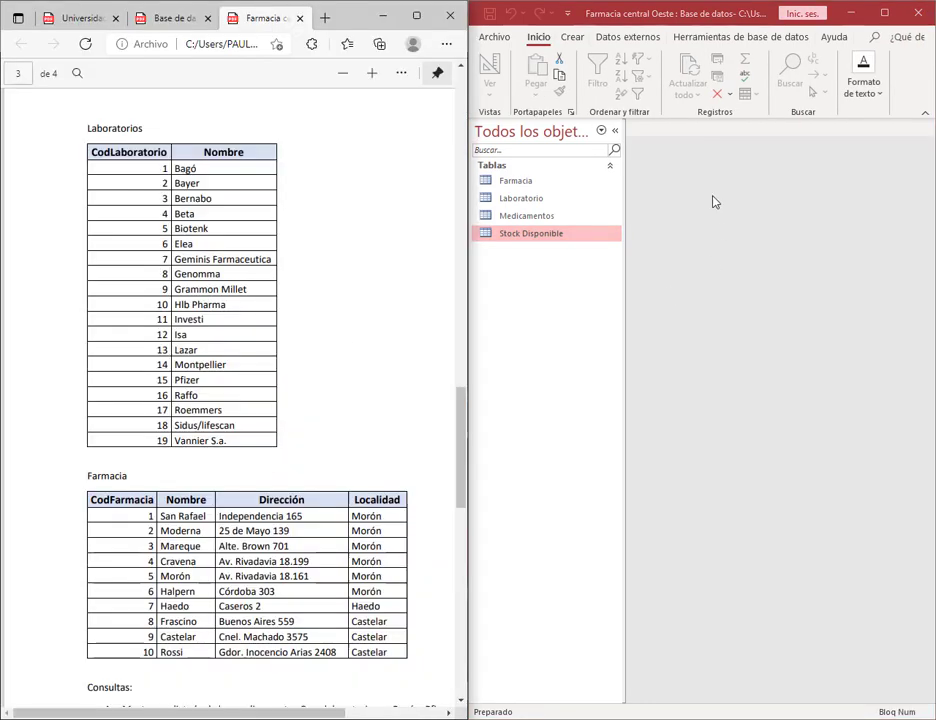
pyautogui.click(884, 14)
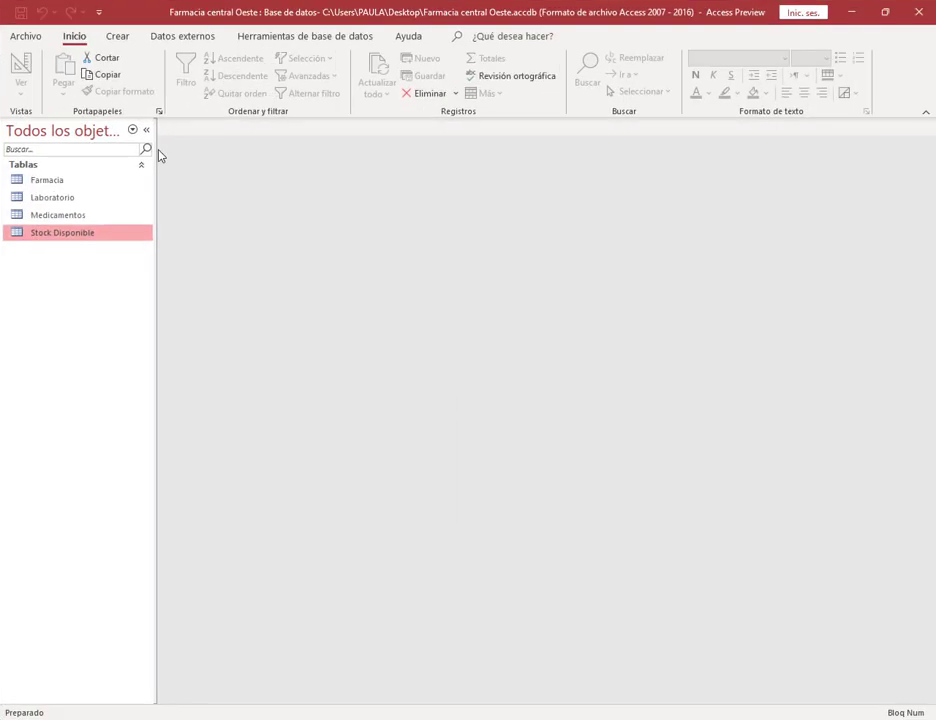
pyautogui.click(48, 180)
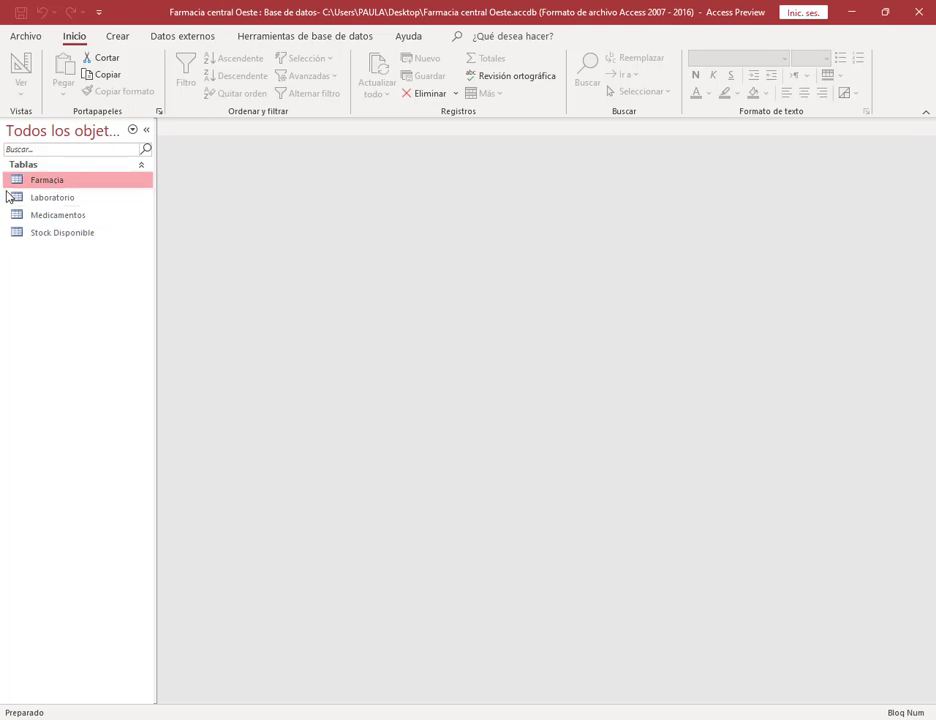
pyautogui.click(40, 196)
pyautogui.click(54, 178)
pyautogui.rightClick(54, 178)
pyautogui.click(441, 484)
# Restore the practice PDF window to full size, minimize it, and return to the Access database.
pyautogui.click(852, 10)
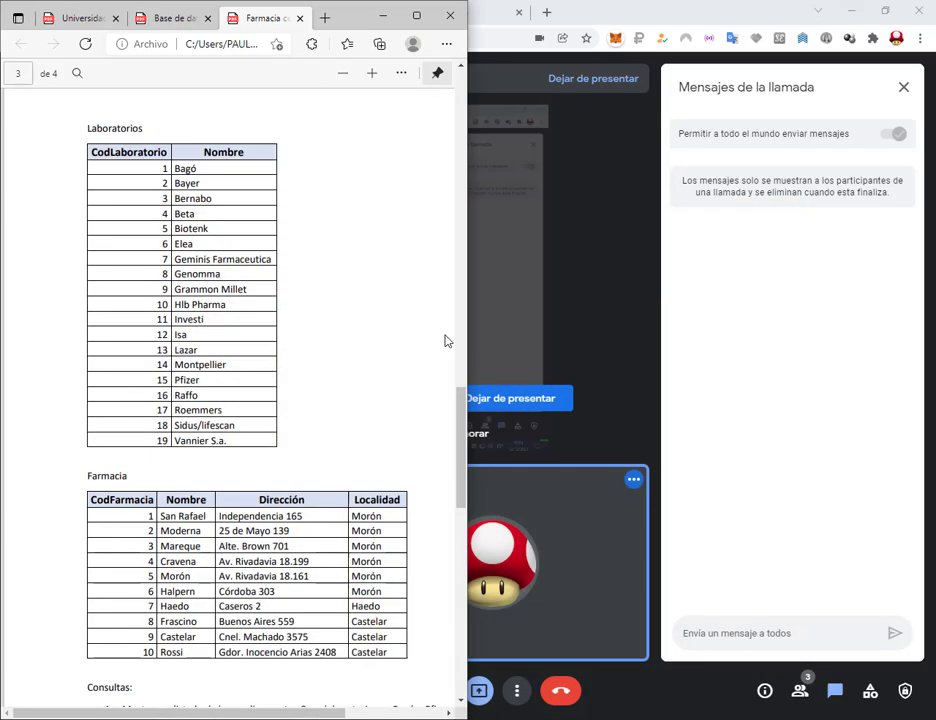
pyautogui.click(417, 16)
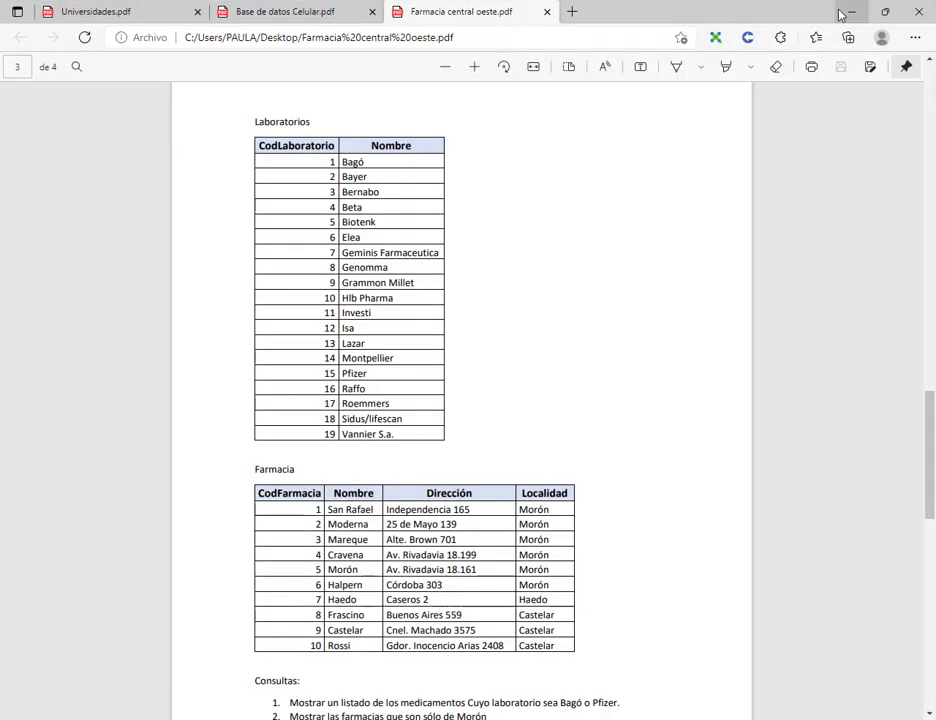
pyautogui.click(851, 12)
pyautogui.hotkey('alt', 'Tab')
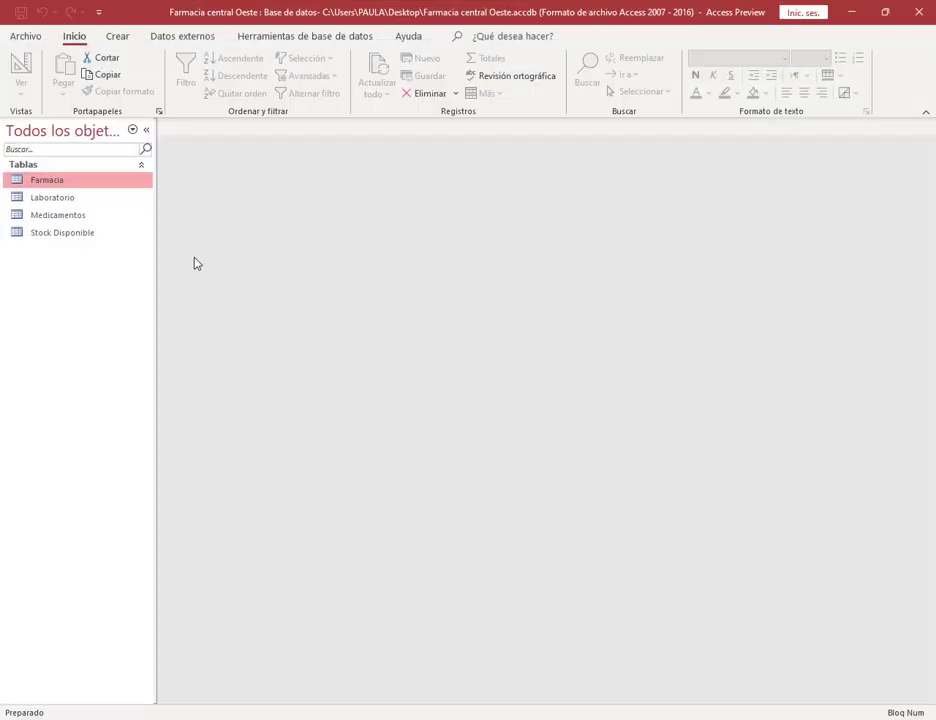
# View the Farmacia table briefly, close it, and inspect Stock Disponible in Design view and Datasheet view.
pyautogui.doubleClick(59, 184)
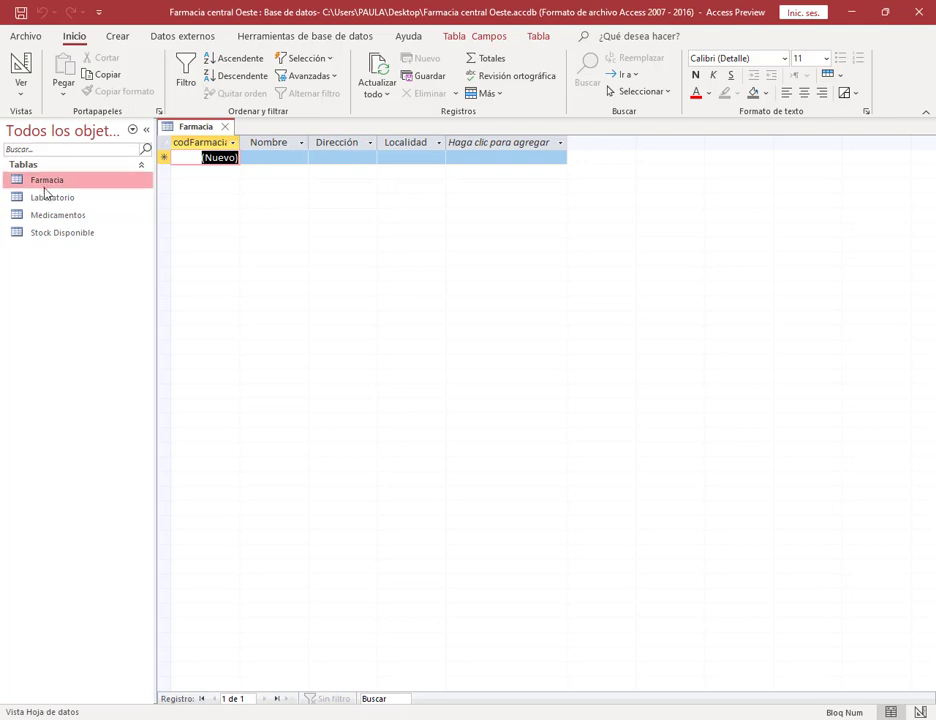
pyautogui.click(225, 126)
pyautogui.click(45, 234)
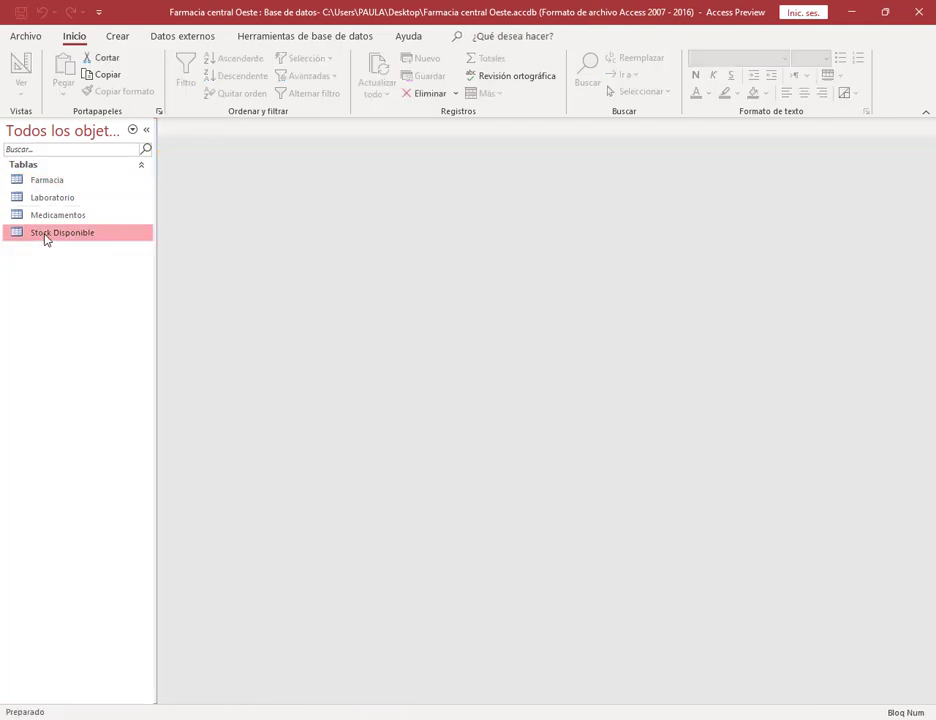
pyautogui.doubleClick(45, 236)
pyautogui.click(17, 68)
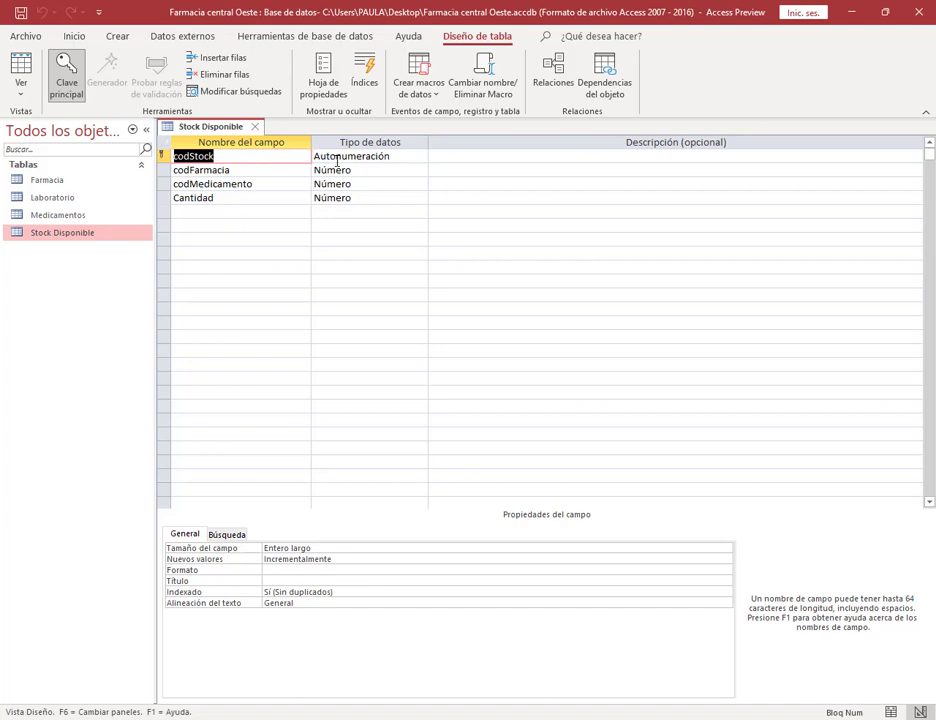
pyautogui.click(19, 62)
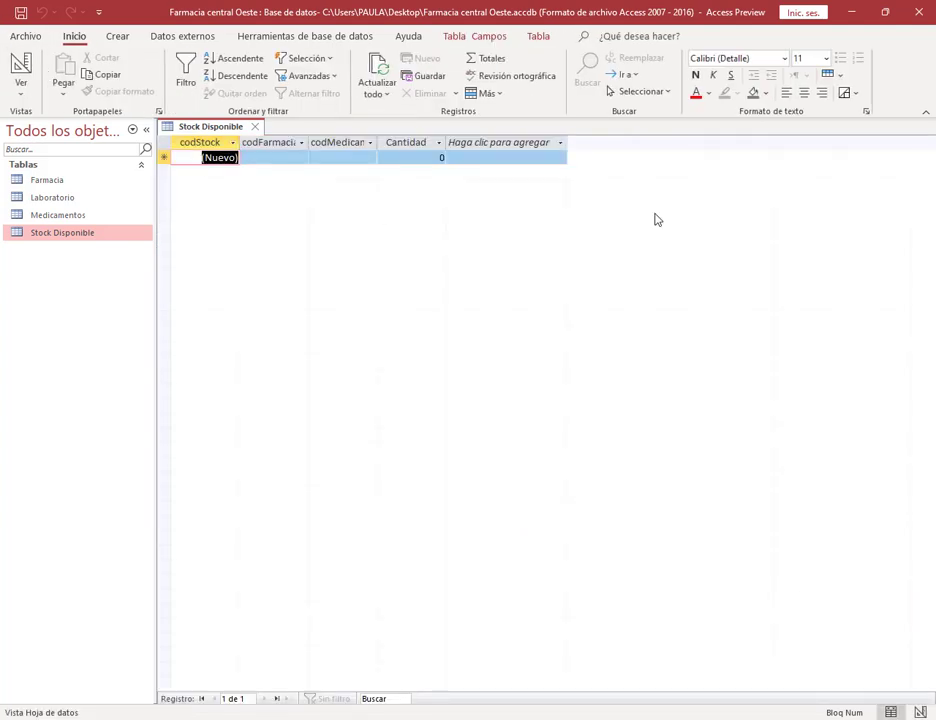
# Check the codFarmacia lookup list in the new record of Stock Disponible without choosing a value.
pyautogui.click(300, 158)
pyautogui.click(301, 158)
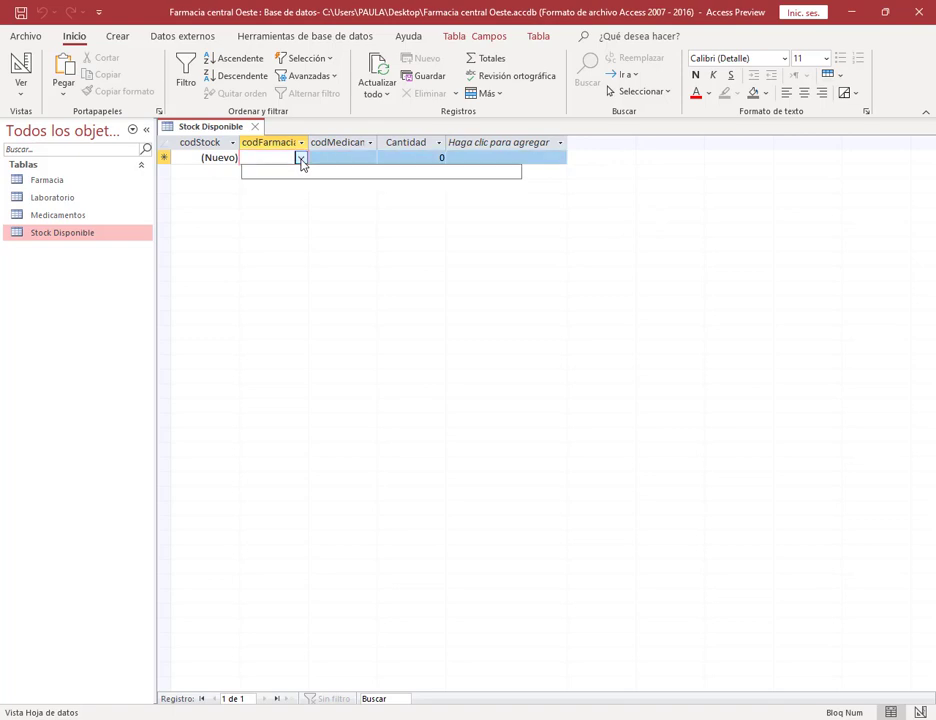
pyautogui.click(324, 244)
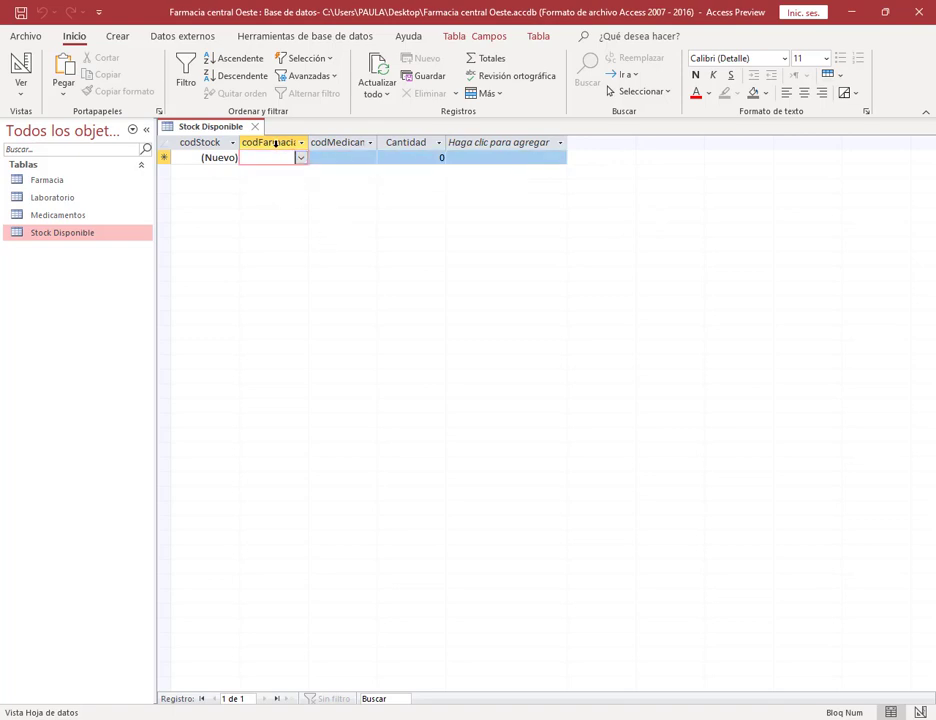
# Open the Farmacia table in Datasheet view and widen the codFarmacia column to fit its heading.
pyautogui.doubleClick(69, 181)
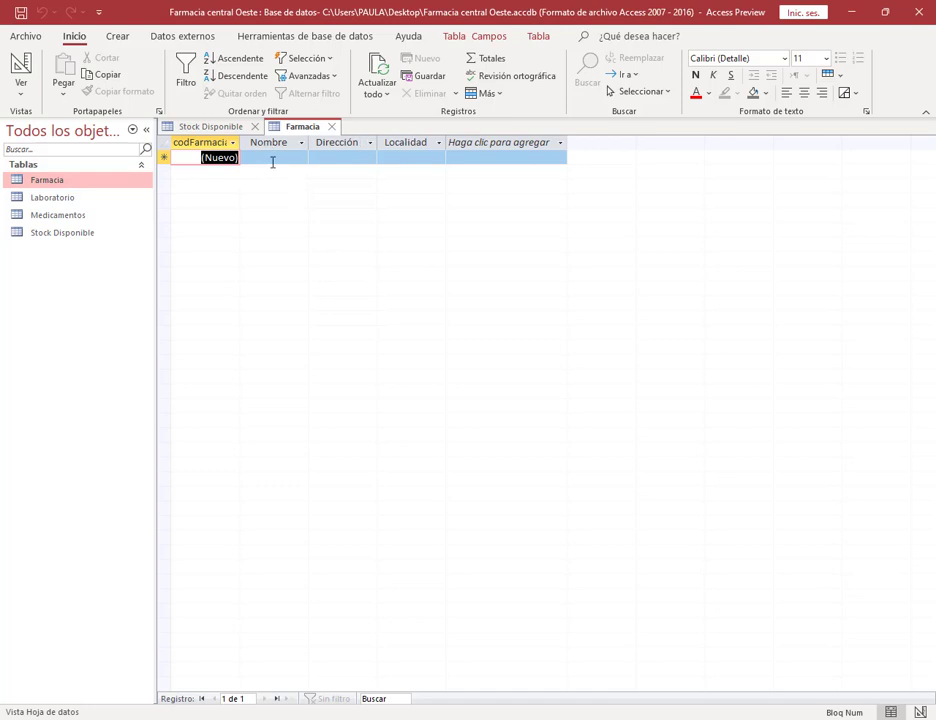
pyautogui.moveTo(238, 142); pyautogui.dragTo(304, 142)
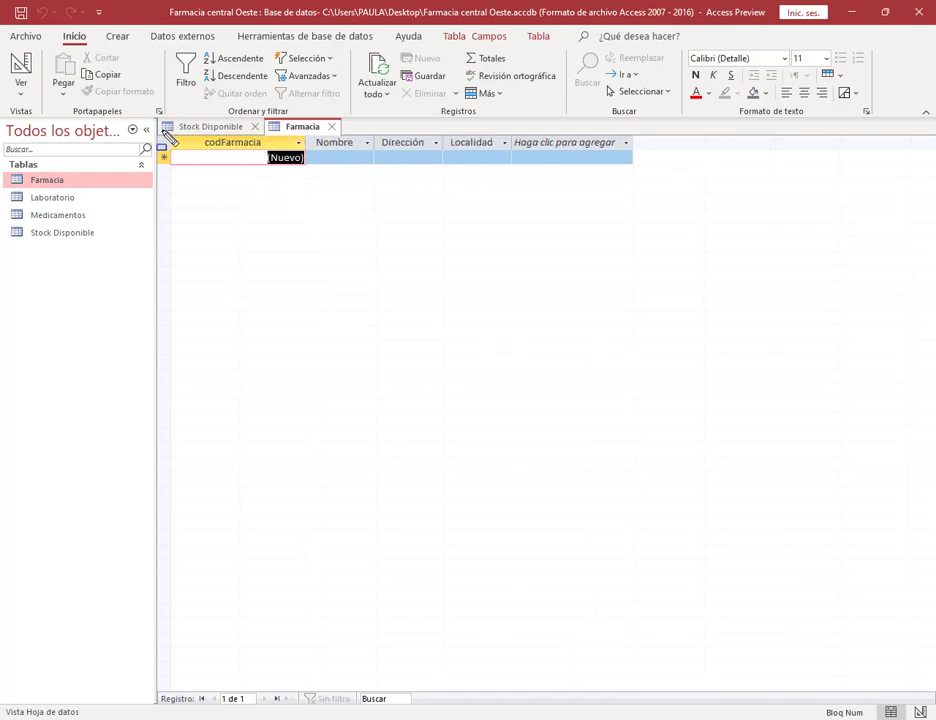
# Return to the Stock Disponible table and show it in Design view.
pyautogui.moveTo(163, 131); pyautogui.dragTo(309, 170)
pyautogui.moveTo(166, 232); pyautogui.dragTo(208, 153)
pyautogui.click(209, 126)
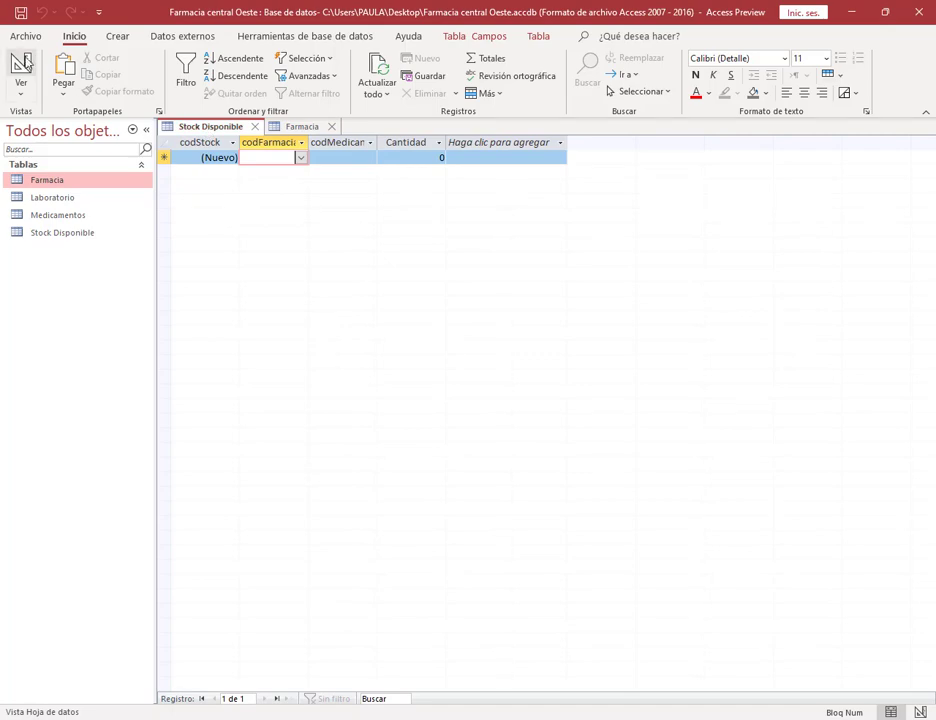
pyautogui.rightClick(209, 126)
pyautogui.click(260, 212)
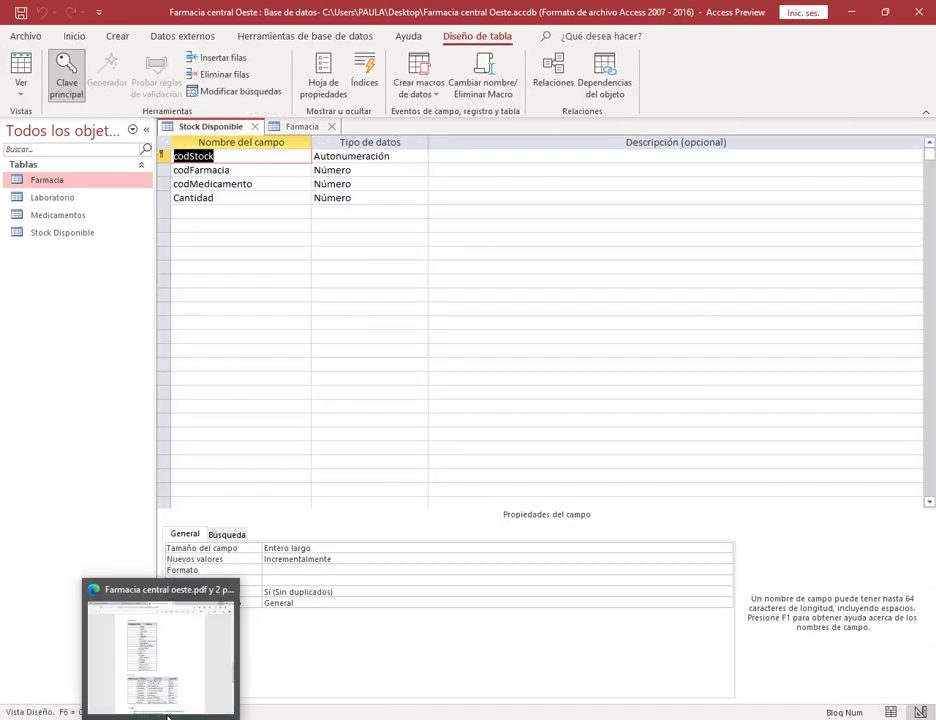
# Switch to the practice PDF, check the Meet call's messages, and go back to the PDF.
pyautogui.click(213, 705)
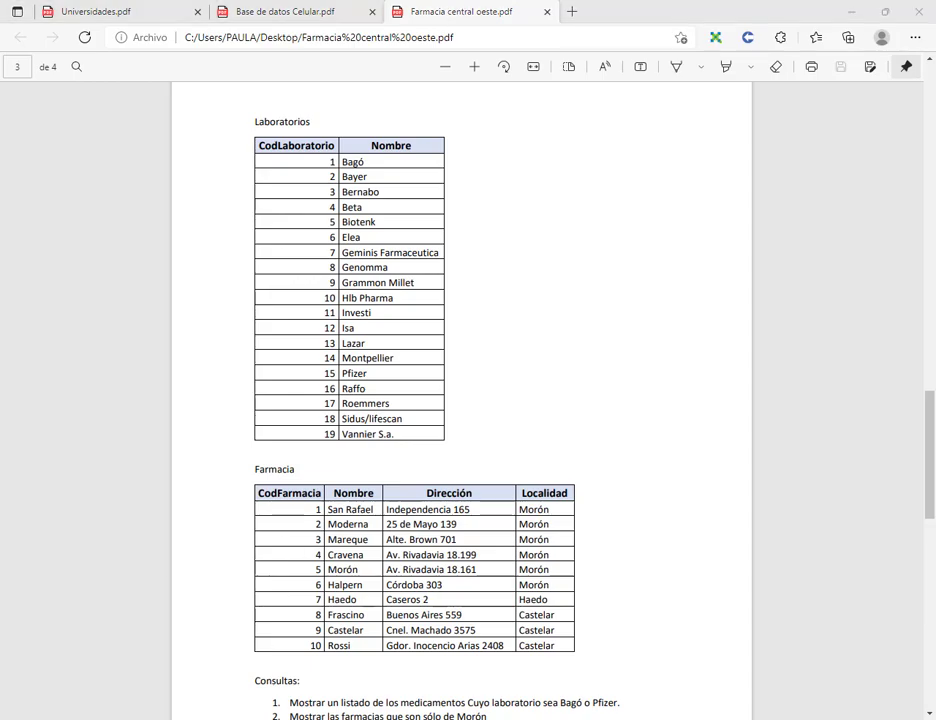
pyautogui.moveTo(213, 708)
pyautogui.click(80, 690)
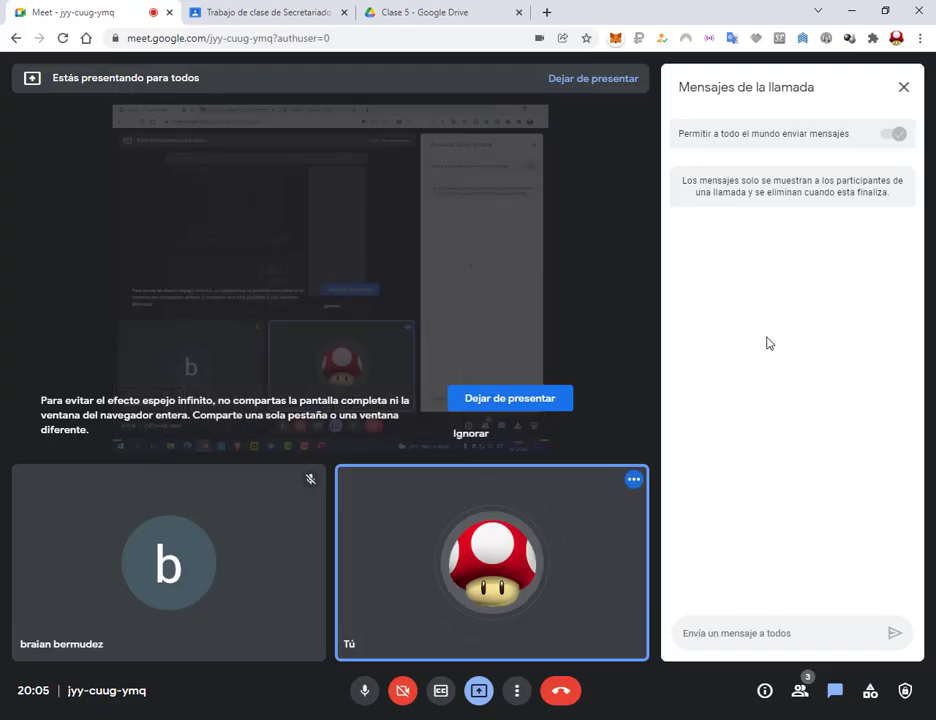
pyautogui.click(851, 10)
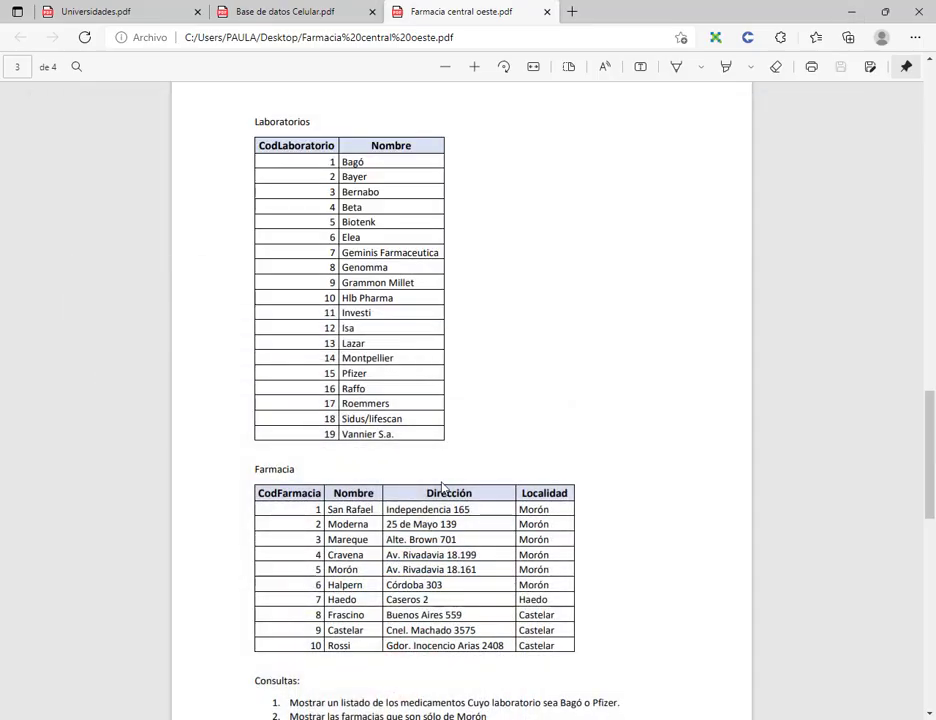
# Review the Medicamentos data and the table definitions on page 1 of the practice PDF, and return to the Access database.
pyautogui.scroll(12, 531, 397)
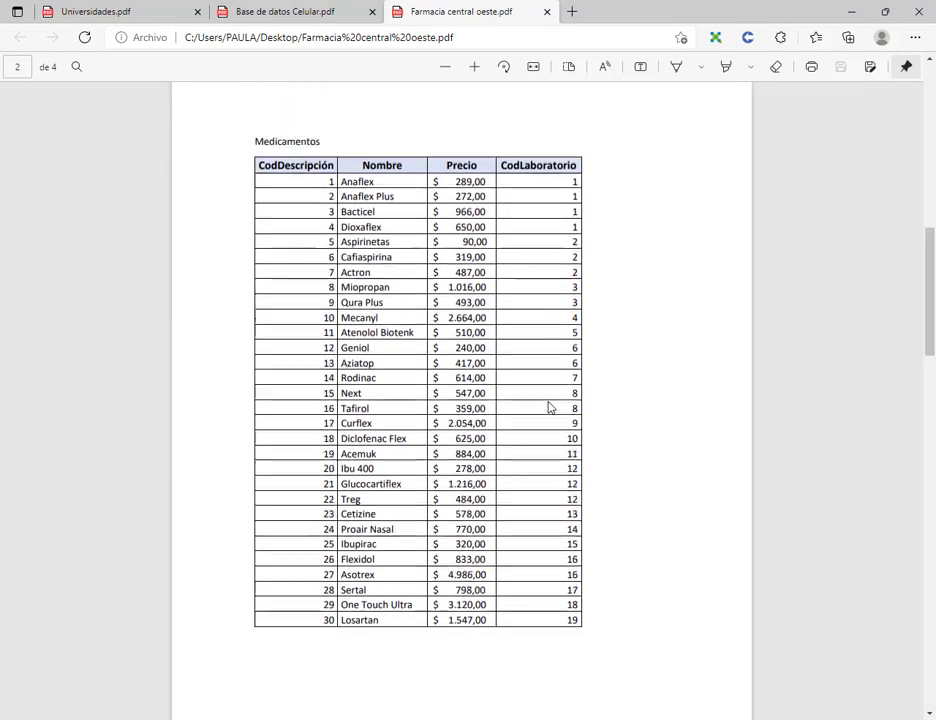
pyautogui.scroll(4, 548, 407)
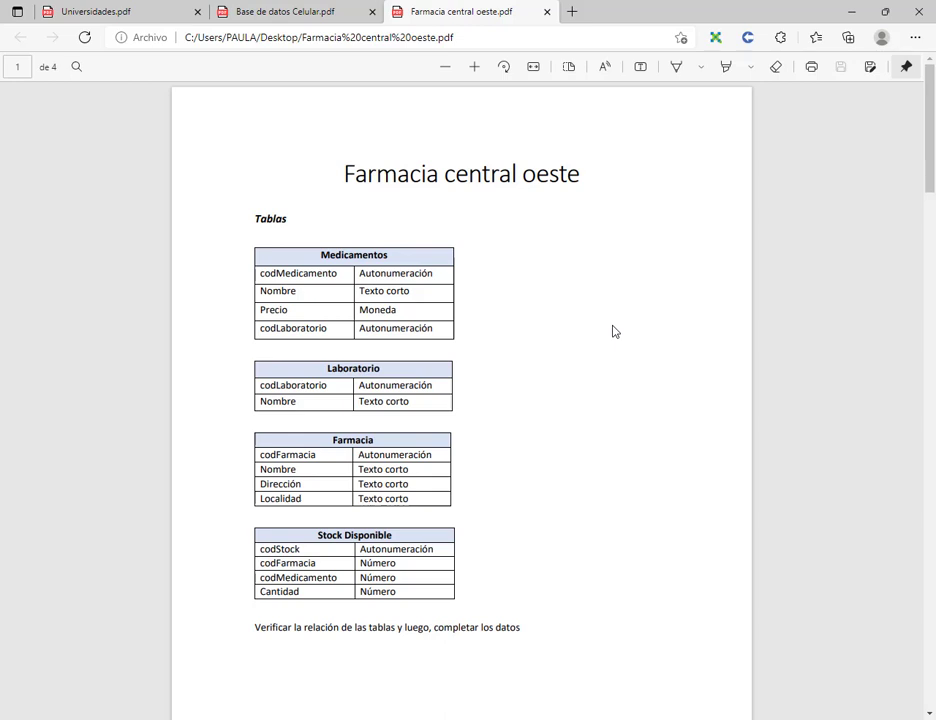
pyautogui.moveTo(259, 272); pyautogui.dragTo(342, 277)
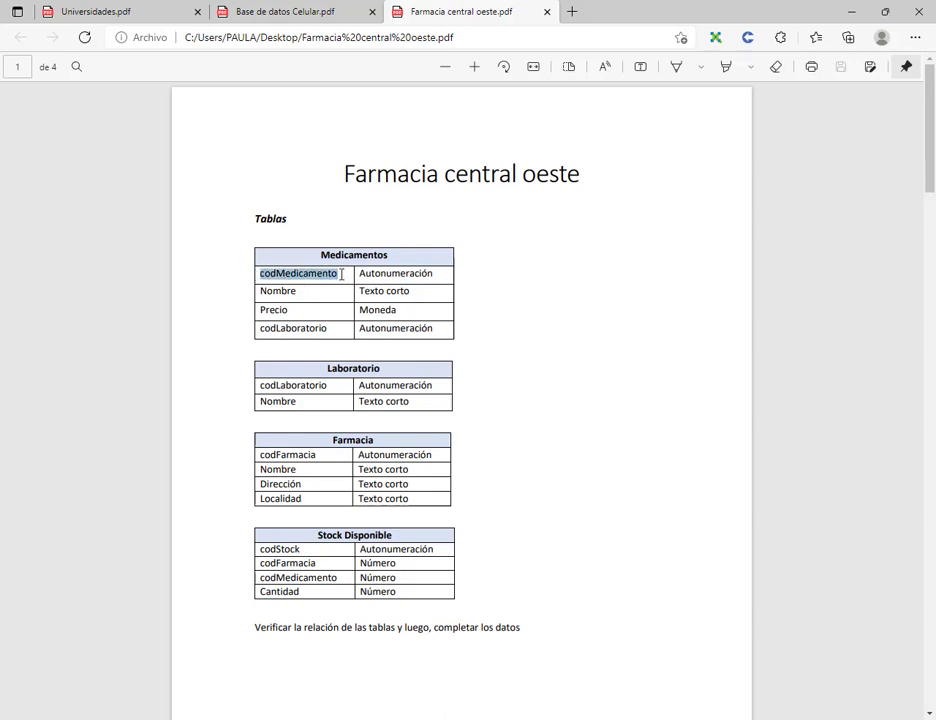
pyautogui.click(343, 273)
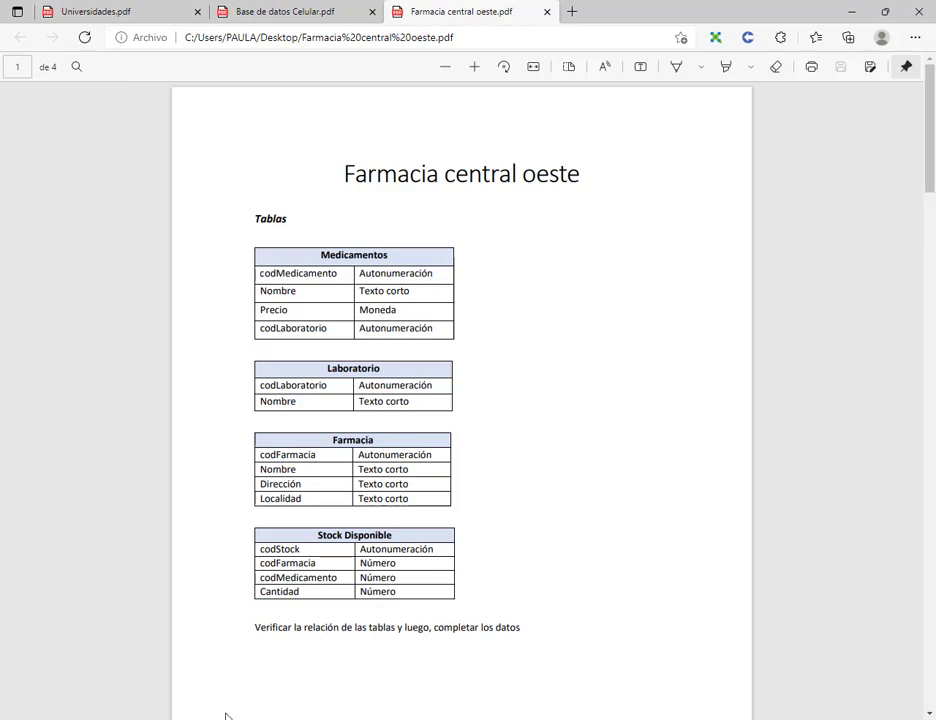
pyautogui.click(851, 11)
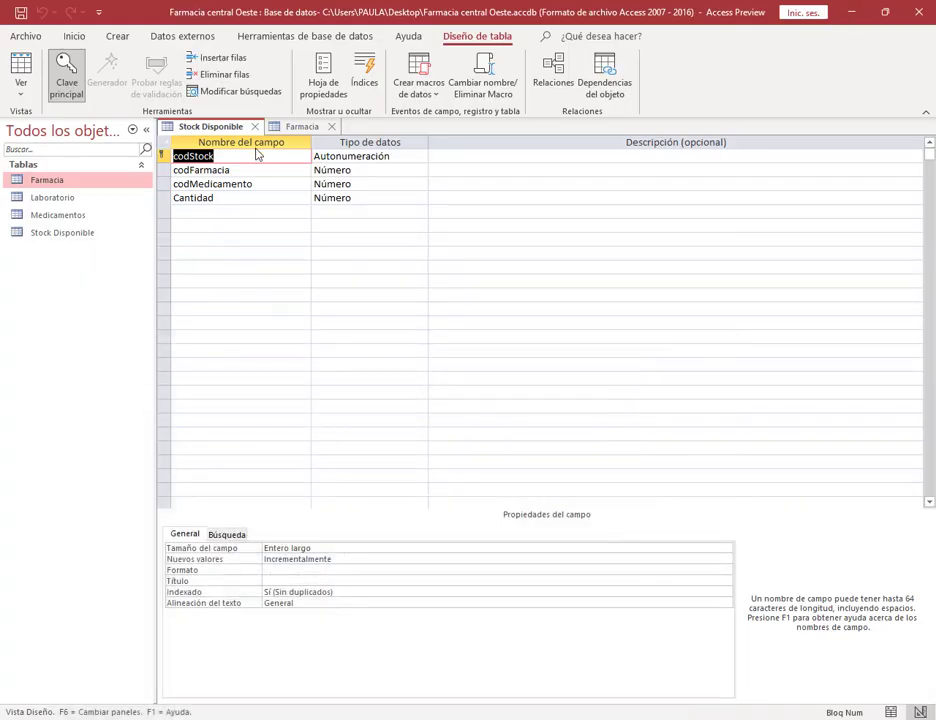
# Try to apply the Lookup Wizard (Asistente para búsquedas) to the codFarmacia field of Stock Disponible.
pyautogui.click(408, 171)
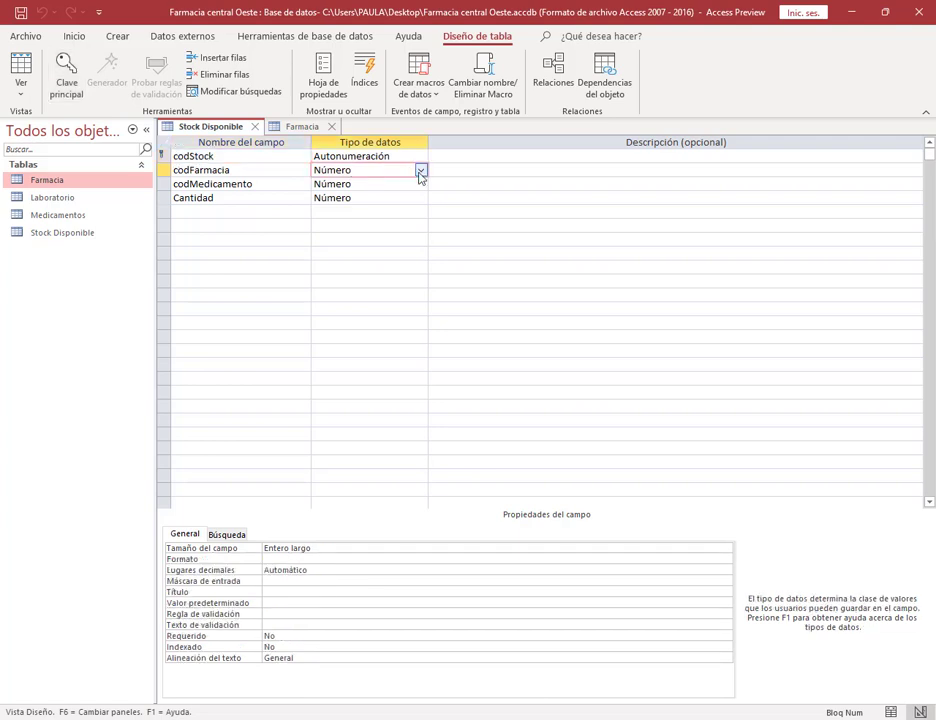
pyautogui.click(420, 172)
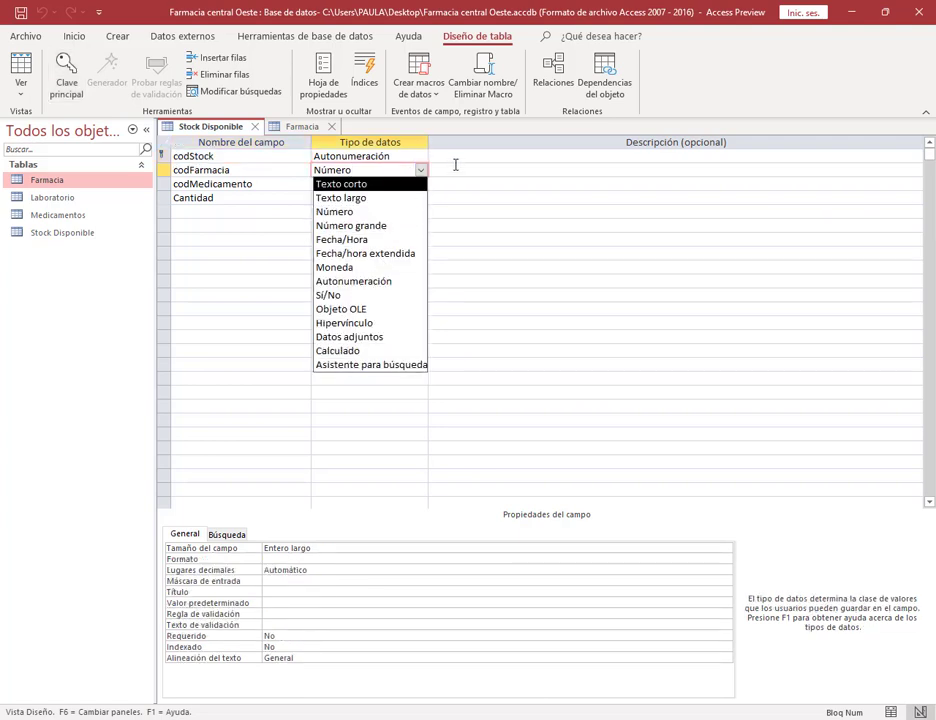
pyautogui.click(366, 364)
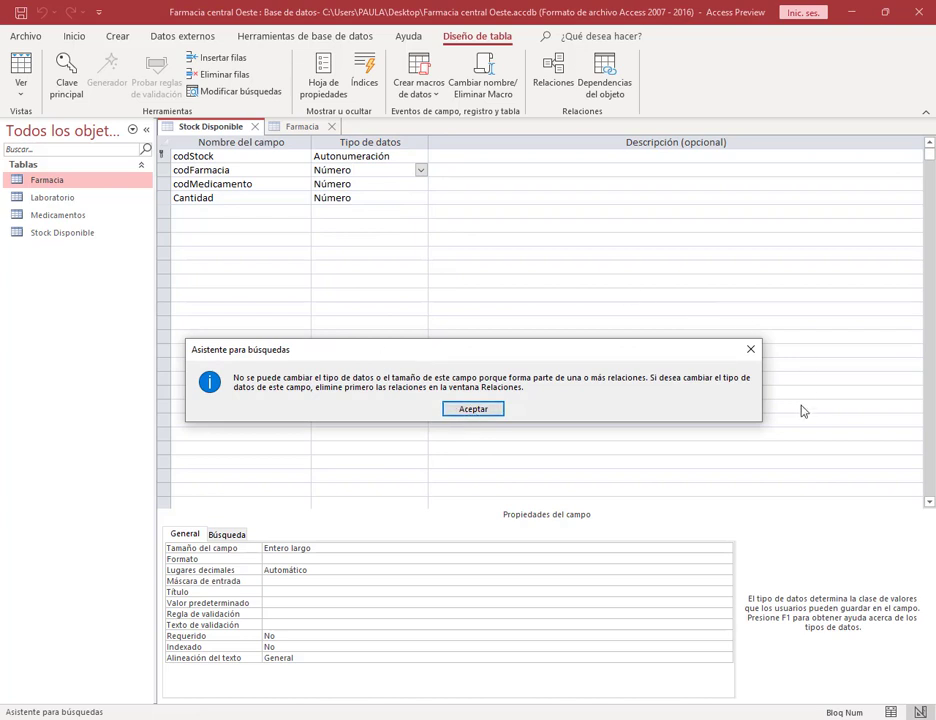
pyautogui.click(752, 350)
pyautogui.press('Tab')
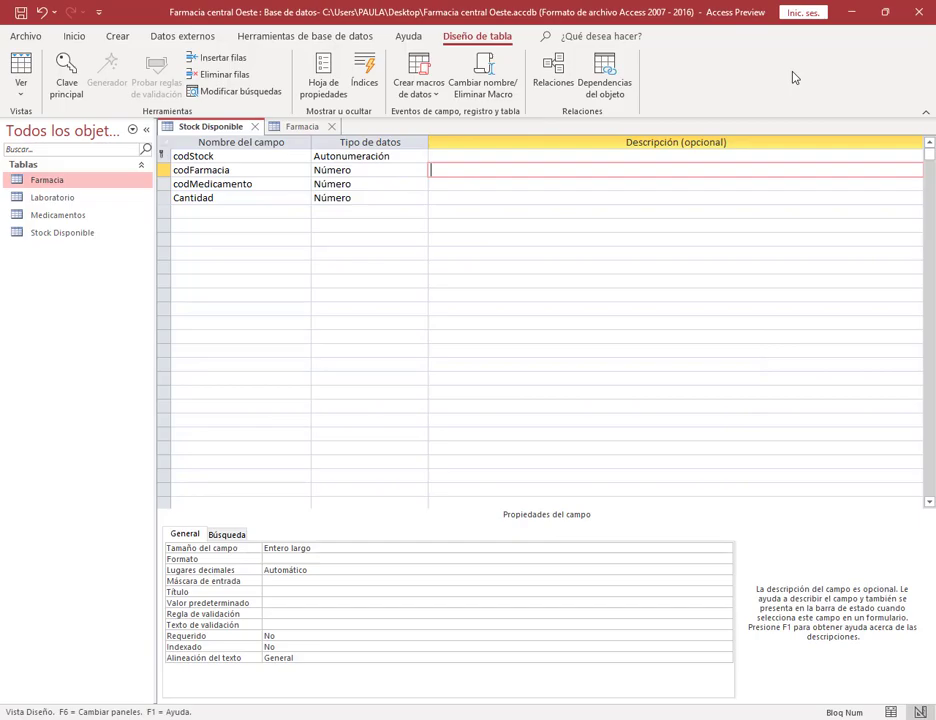
# Check the Stock Disponible field definitions in the practice PDF and return to the Access database.
pyautogui.click(856, 12)
pyautogui.hotkey('alt', 'Tab')
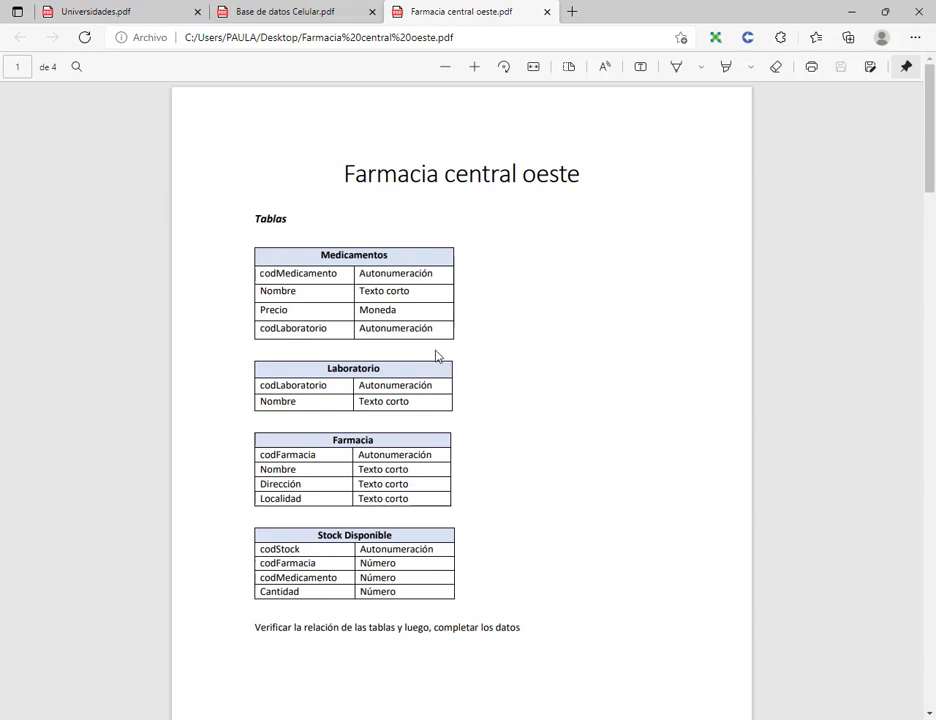
pyautogui.scroll(-1, 437, 355)
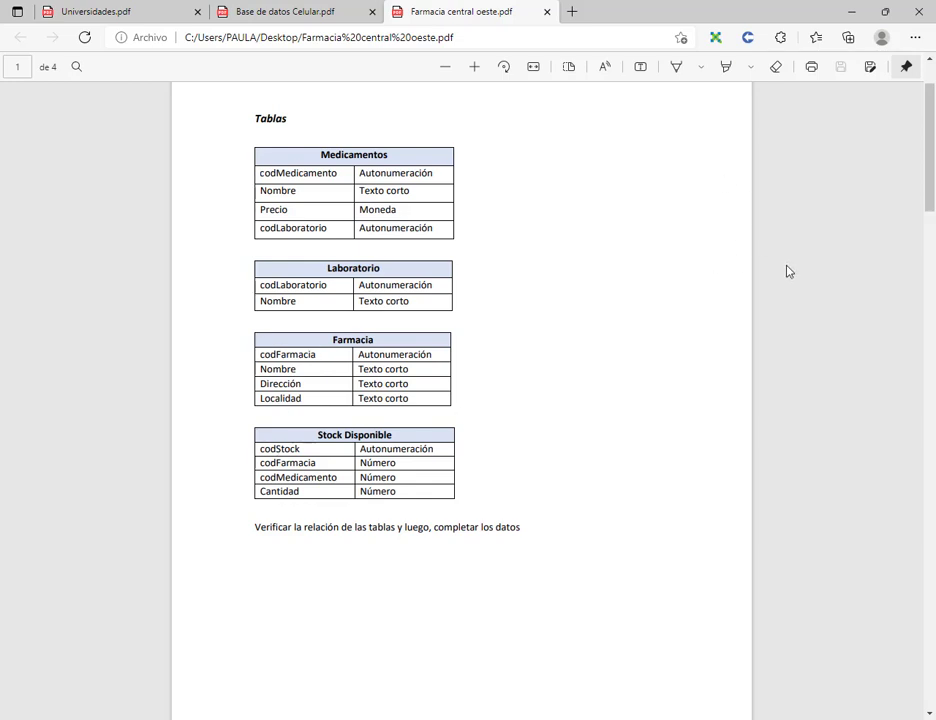
pyautogui.moveTo(316, 434); pyautogui.dragTo(400, 450)
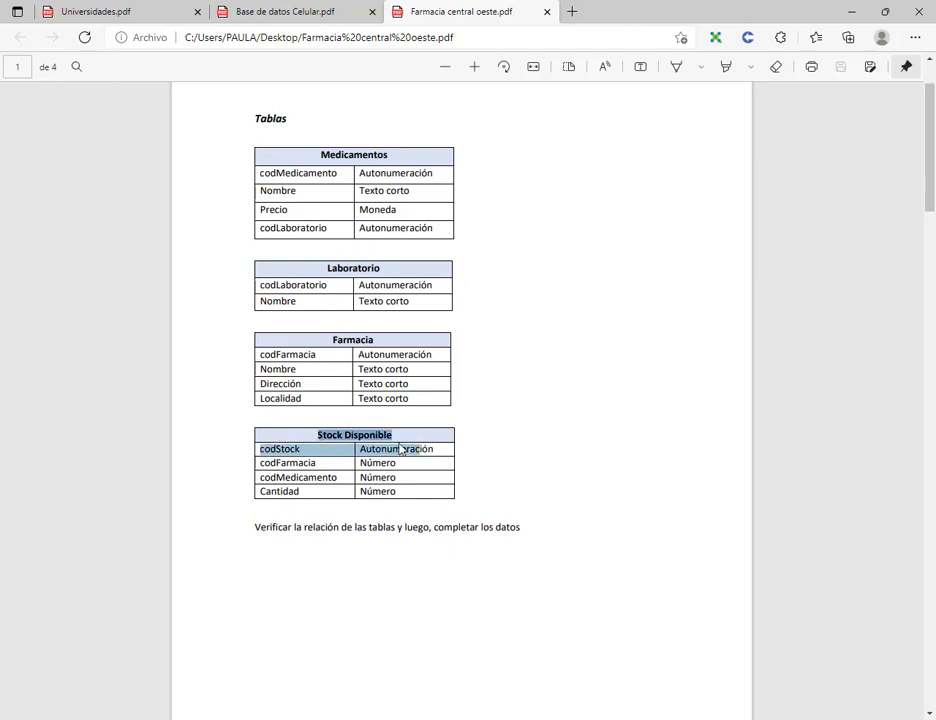
pyautogui.click(340, 464)
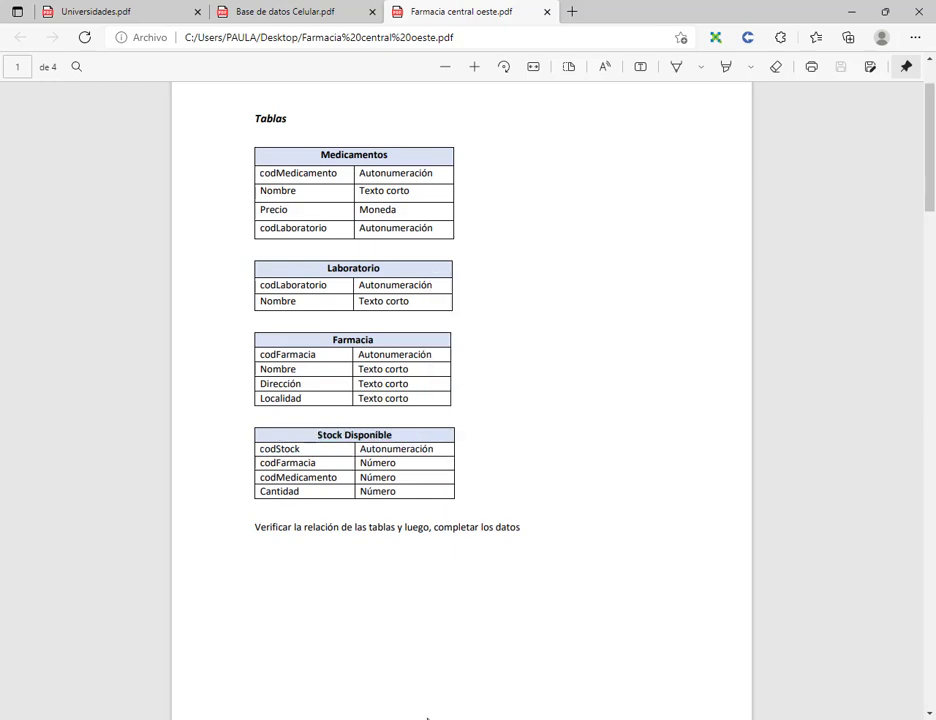
pyautogui.click(427, 718)
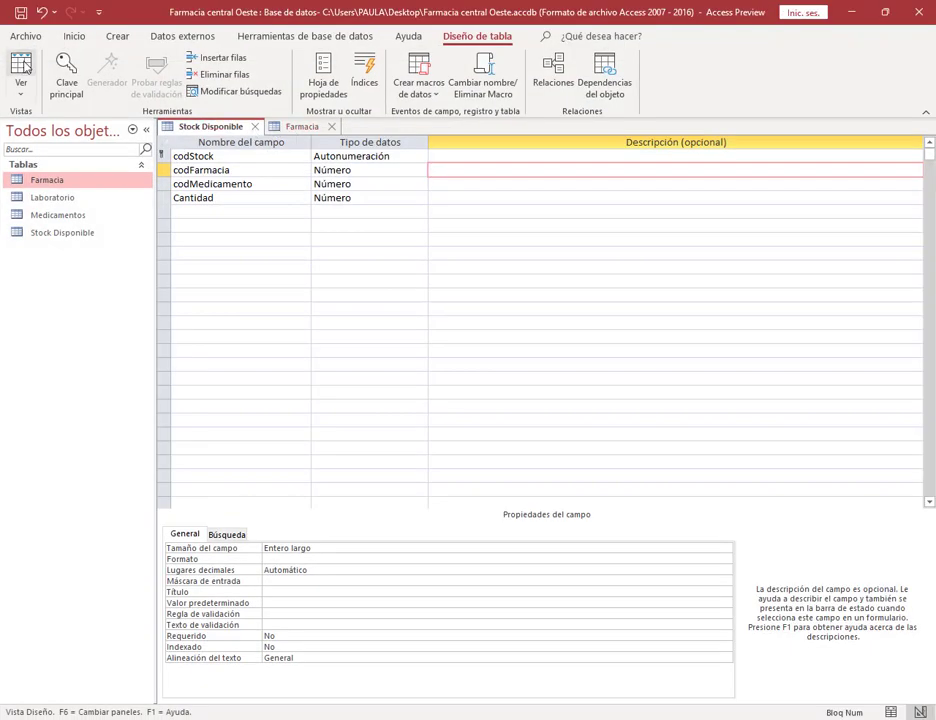
# Close the Stock Disponible and Farmacia tables without saving their design changes.
pyautogui.click(22, 66)
pyautogui.click(440, 412)
pyautogui.click(258, 128)
pyautogui.click(474, 411)
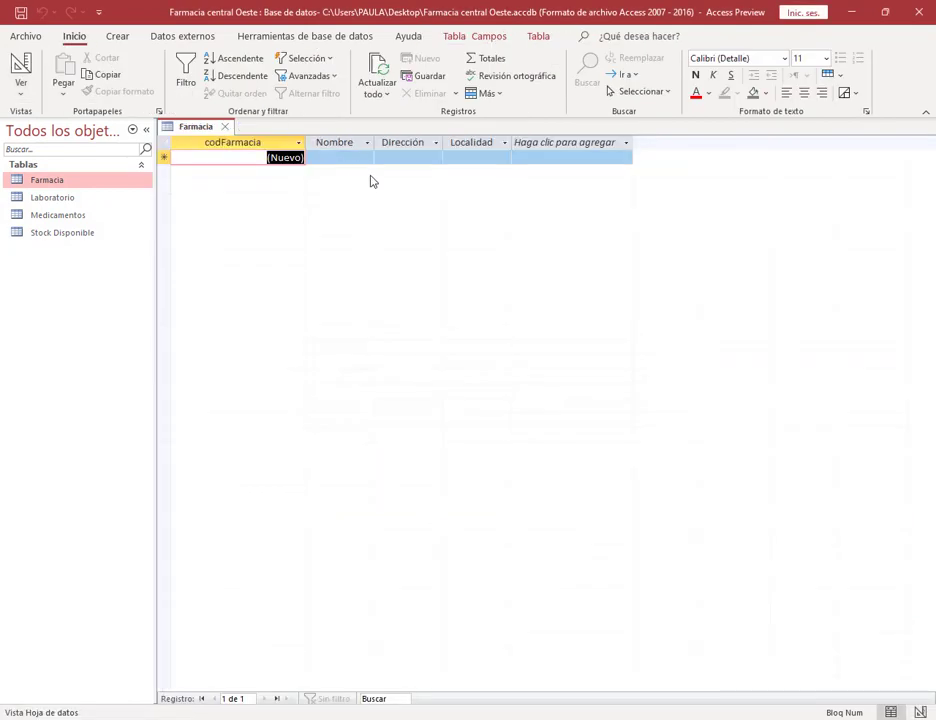
pyautogui.click(227, 130)
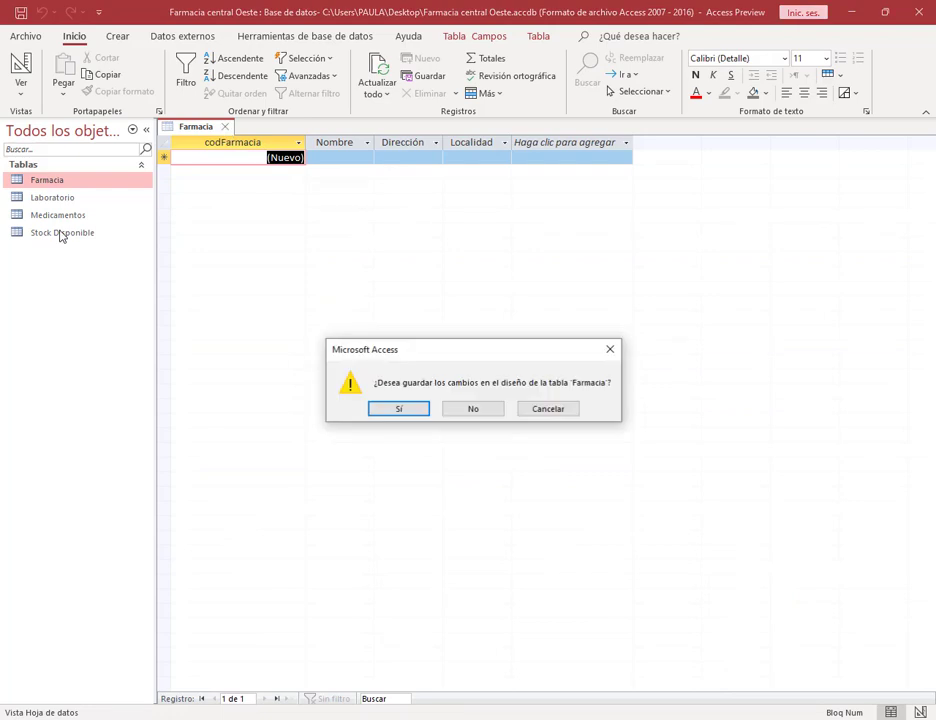
pyautogui.click(491, 410)
# Reopen Stock Disponible in Datasheet view and inspect the codFarmacia lookup list without choosing a value.
pyautogui.doubleClick(26, 233)
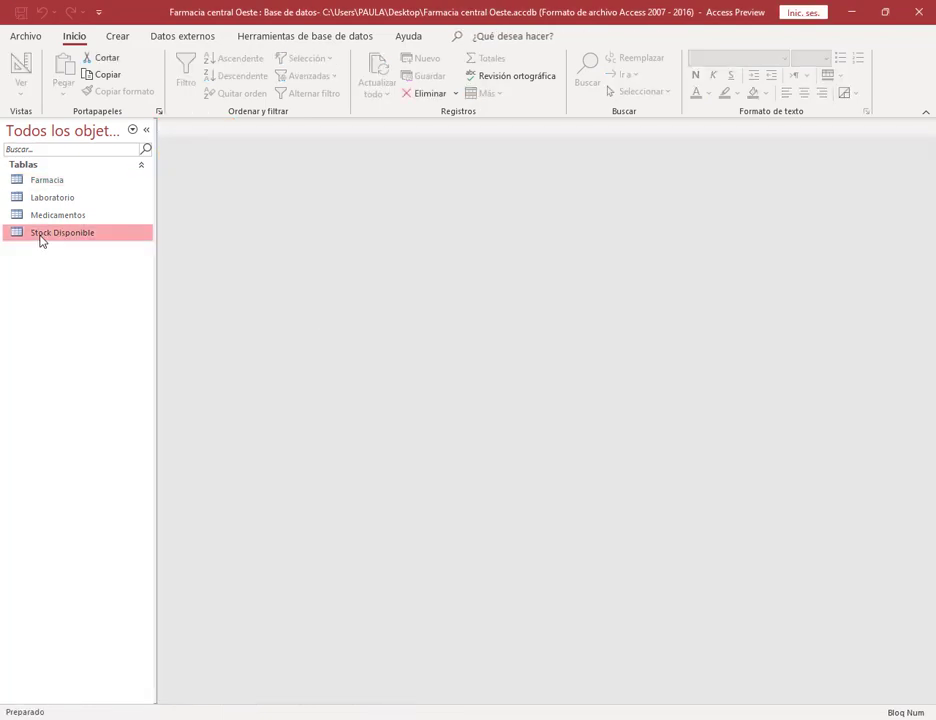
pyautogui.click(290, 158)
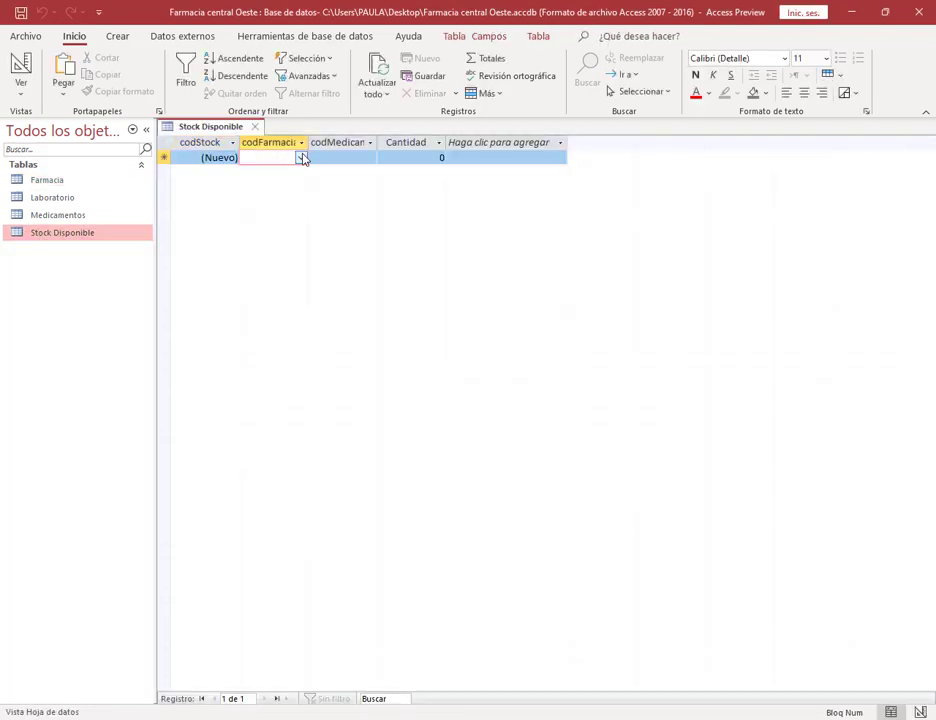
pyautogui.click(301, 158)
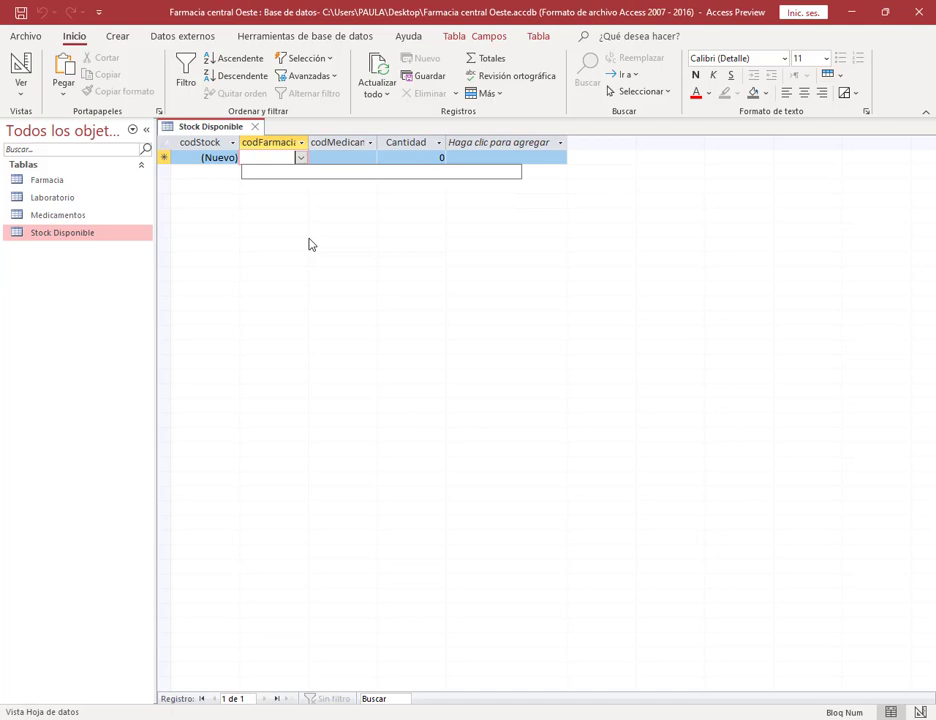
pyautogui.click(302, 159)
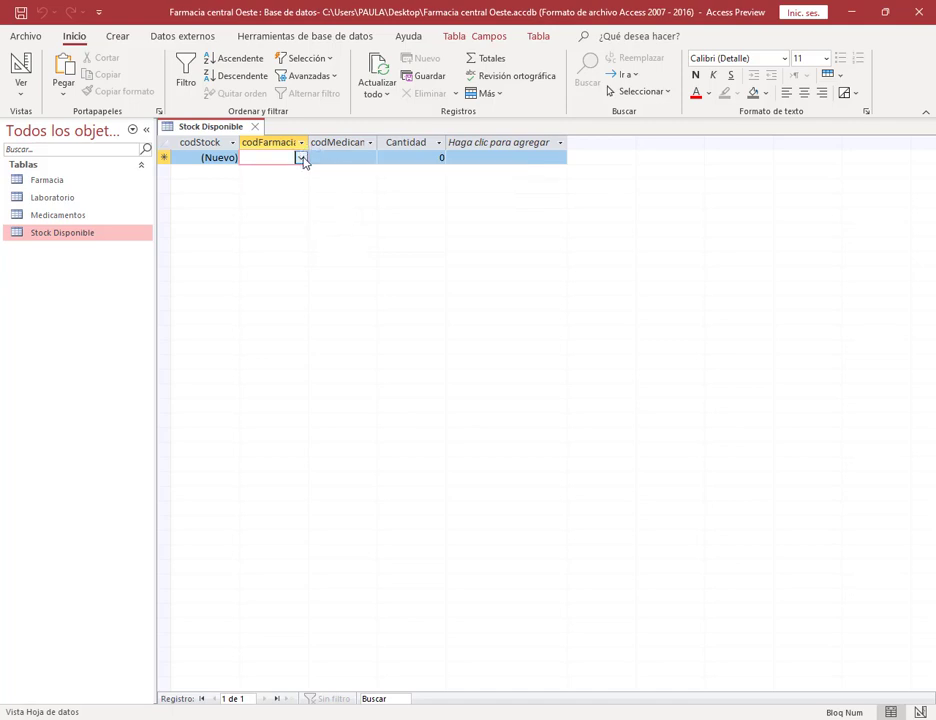
pyautogui.click(300, 160)
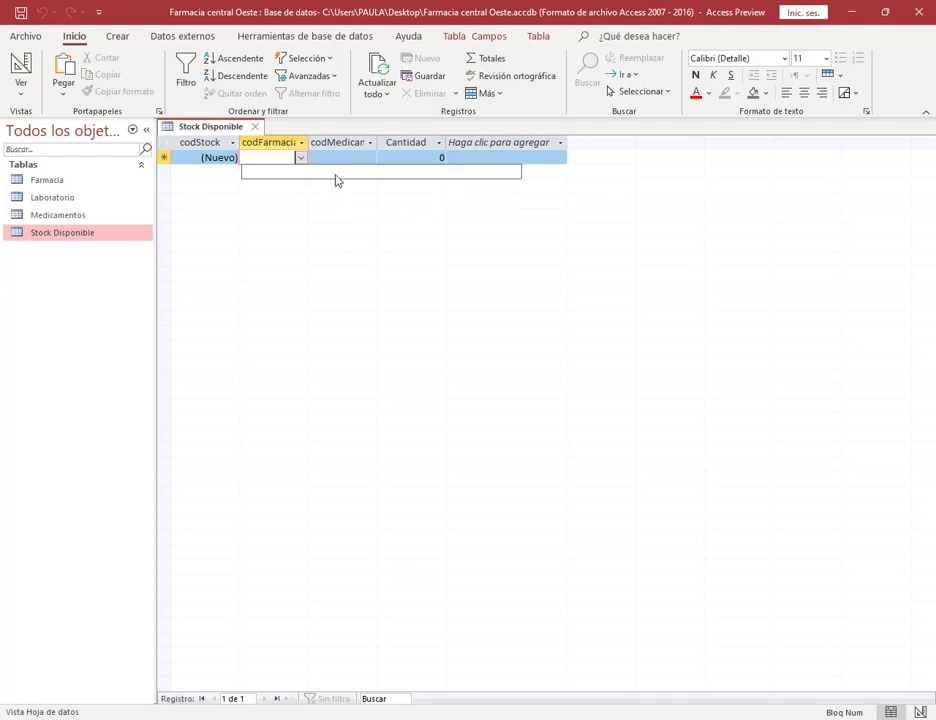
pyautogui.click(380, 232)
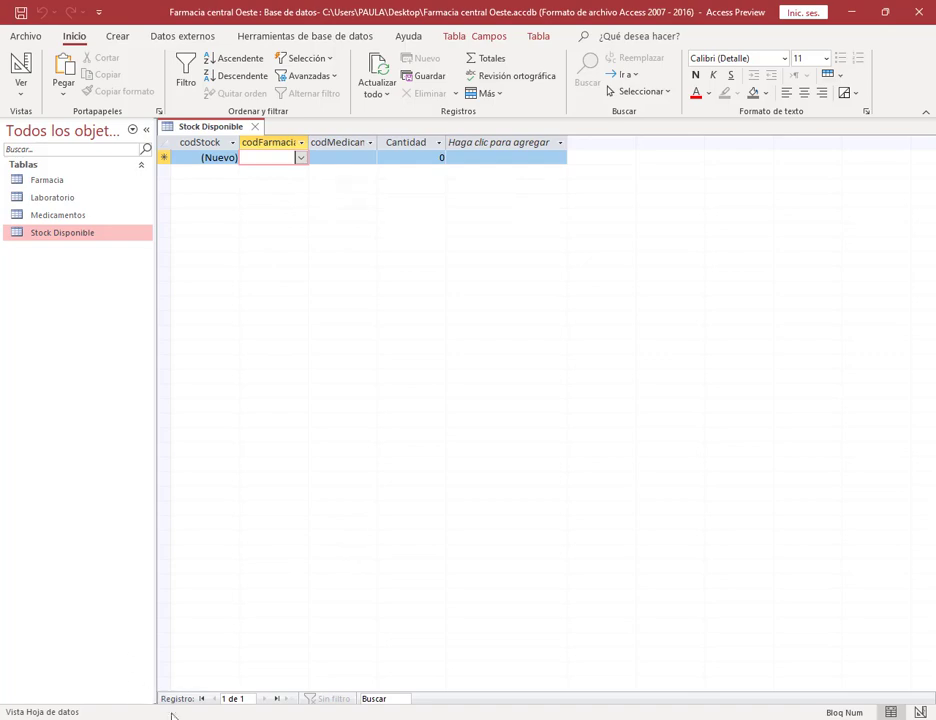
# Check the Meet call's messages, return to the Access database, and close the Stock Disponible table.
pyautogui.click(100, 610)
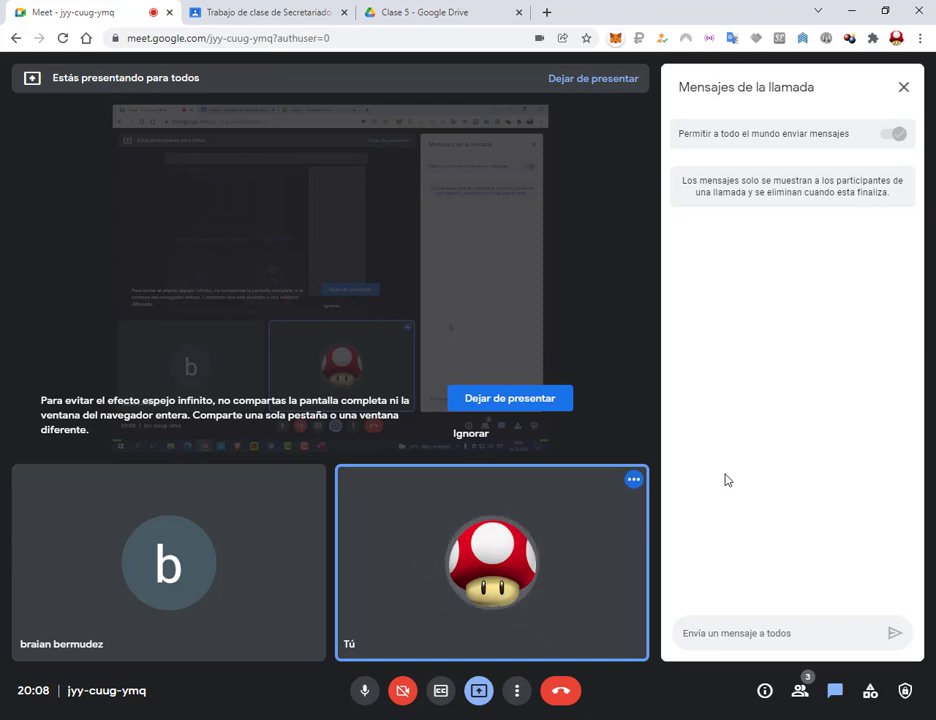
pyautogui.click(851, 11)
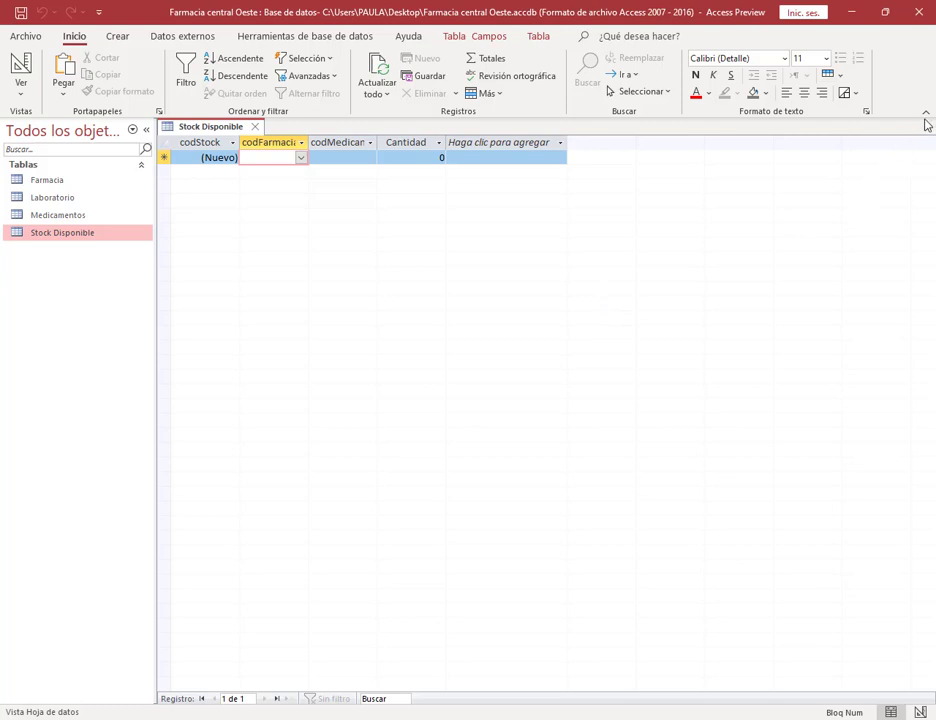
pyautogui.click(255, 127)
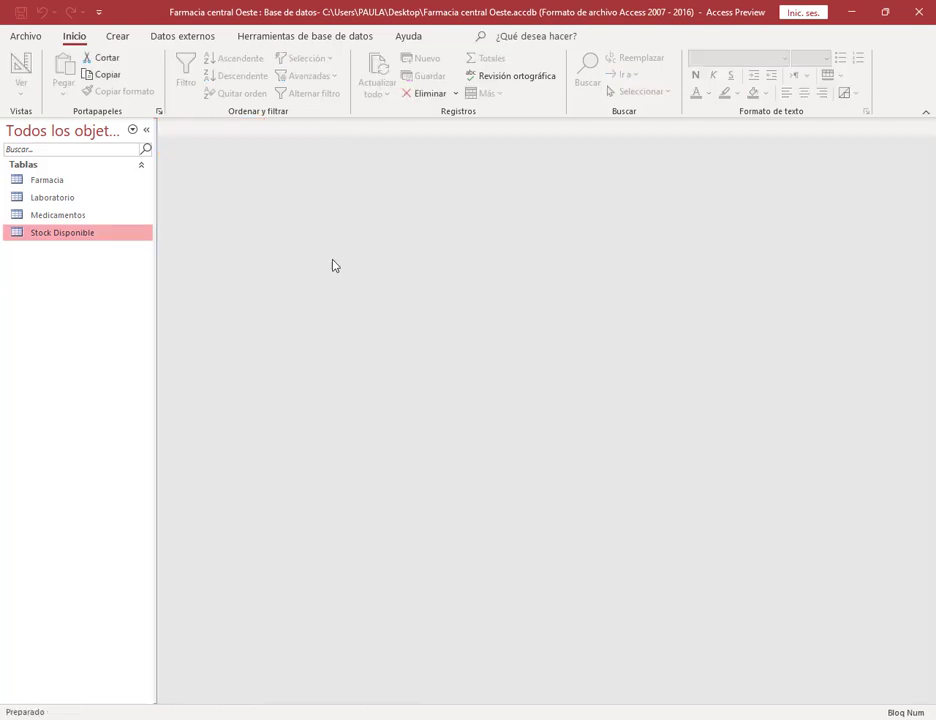
# Try to rerun the Lookup Wizard on the codFarmacia field of Stock Disponible in Design view.
pyautogui.doubleClick(57, 240)
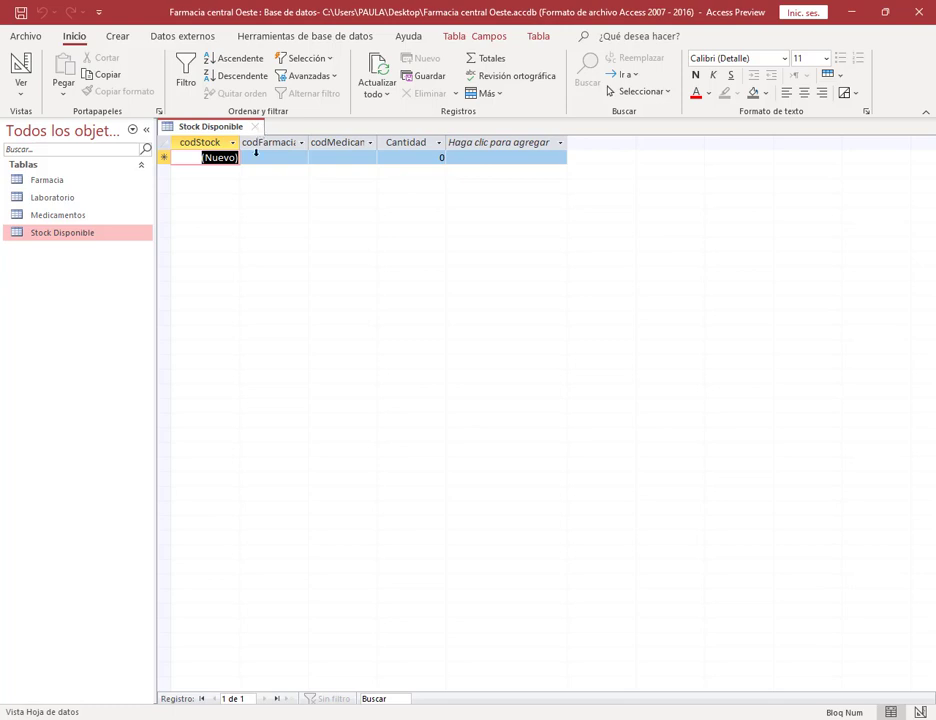
pyautogui.click(20, 62)
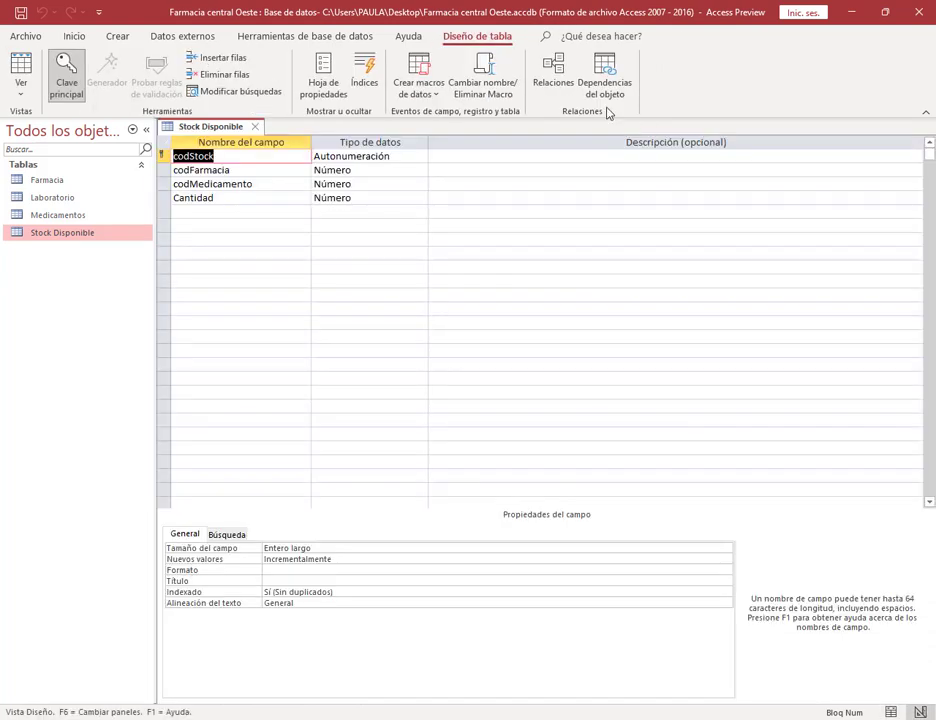
pyautogui.click(385, 171)
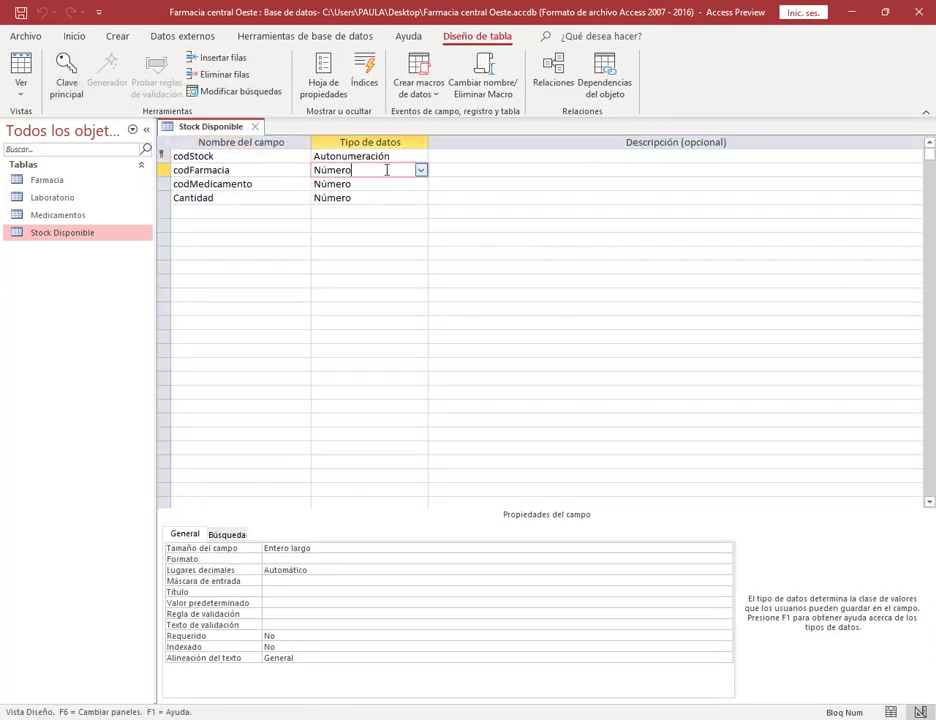
pyautogui.click(420, 171)
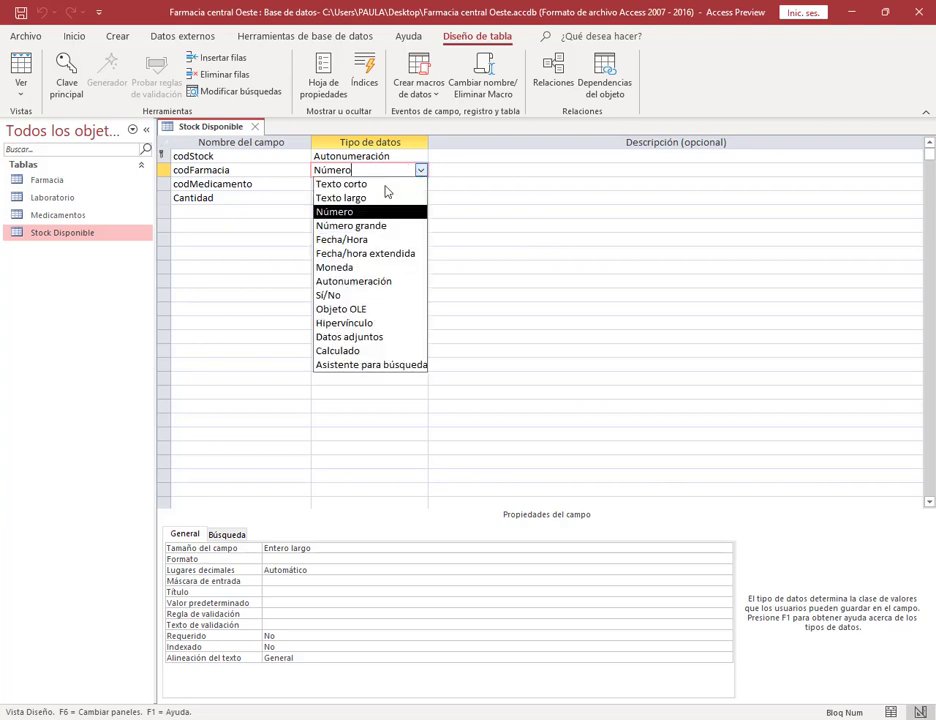
pyautogui.click(397, 365)
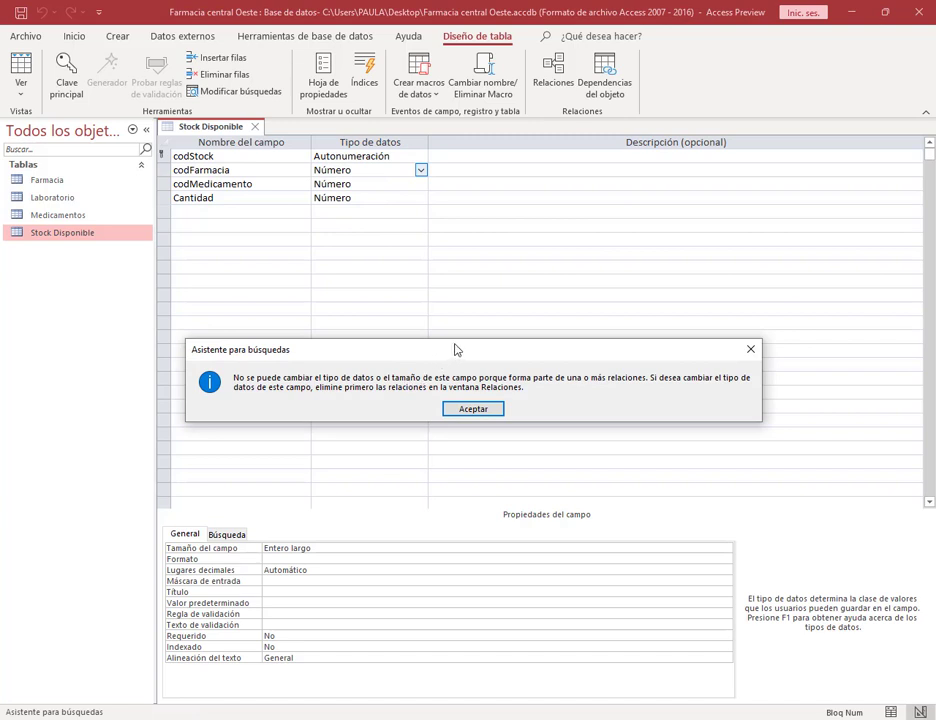
pyautogui.moveTo(457, 349); pyautogui.dragTo(464, 307)
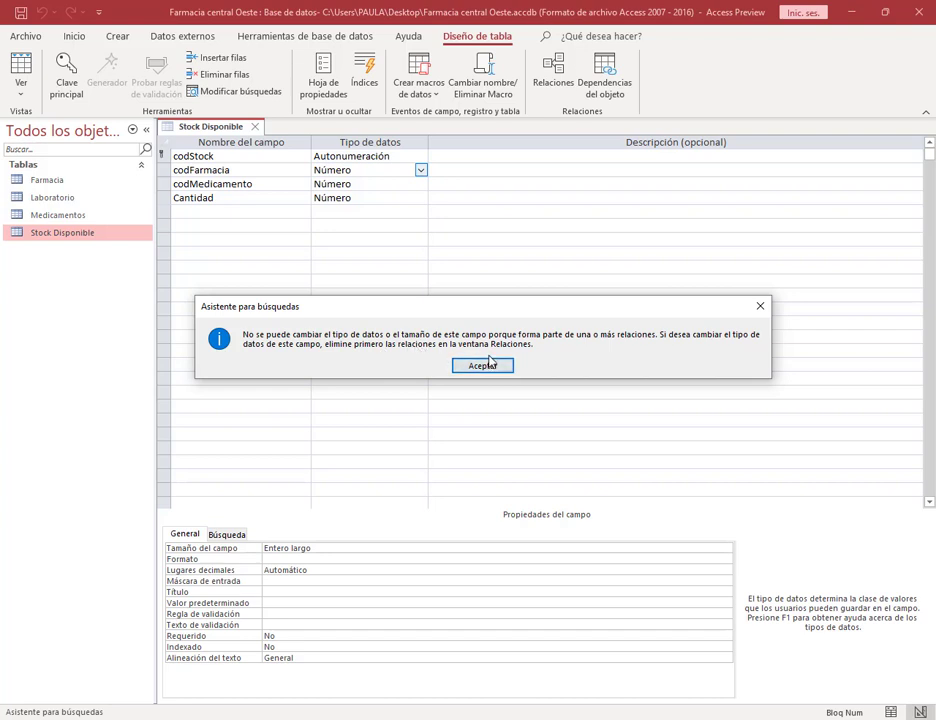
pyautogui.click(760, 306)
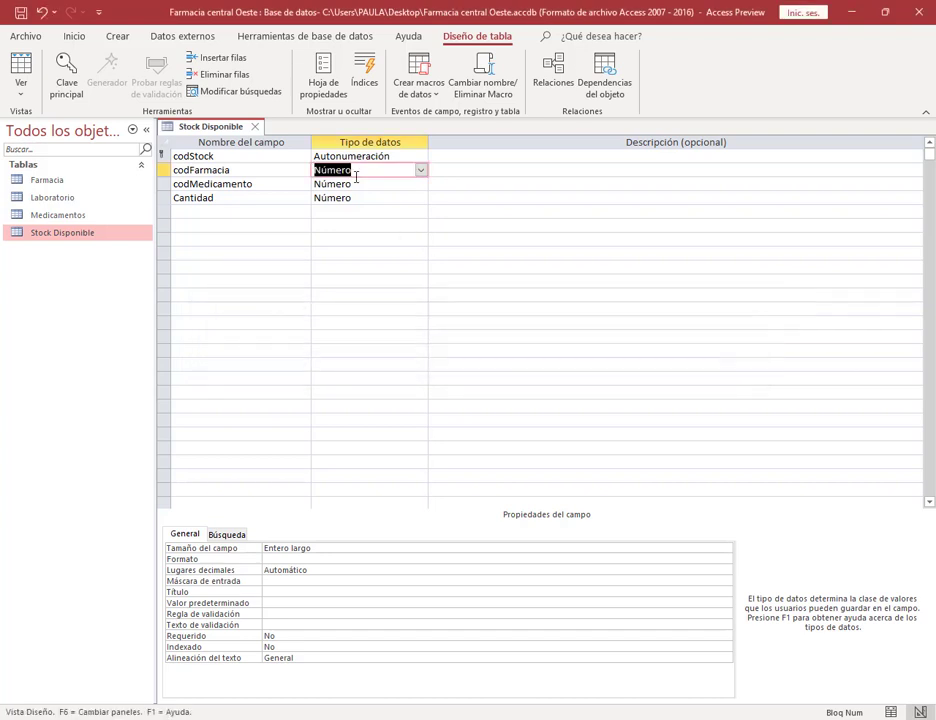
# Recheck codFarmacia's data type options and close Stock Disponible without saving its design changes.
pyautogui.click(421, 171)
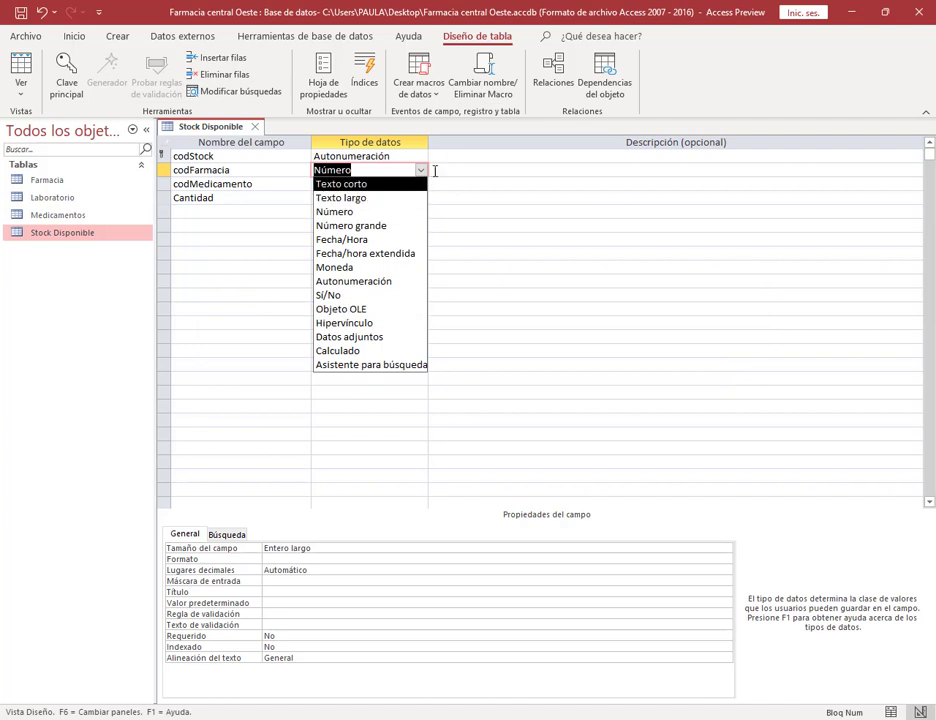
pyautogui.click(434, 171)
pyautogui.click(347, 170)
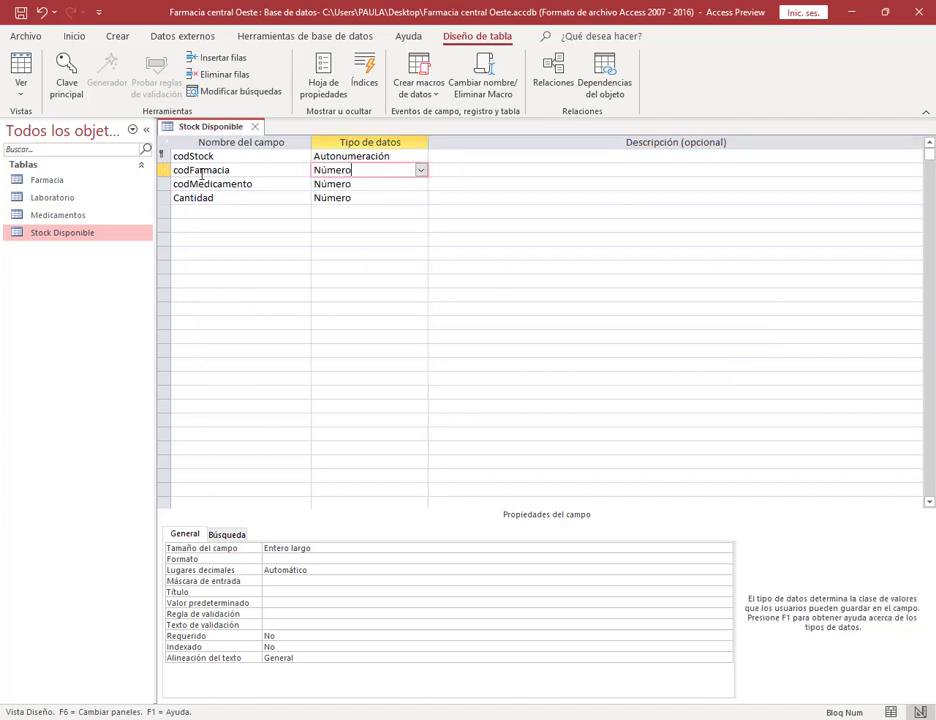
pyautogui.moveTo(108, 160); pyautogui.dragTo(165, 169)
pyautogui.moveTo(88, 131); pyautogui.dragTo(60, 177)
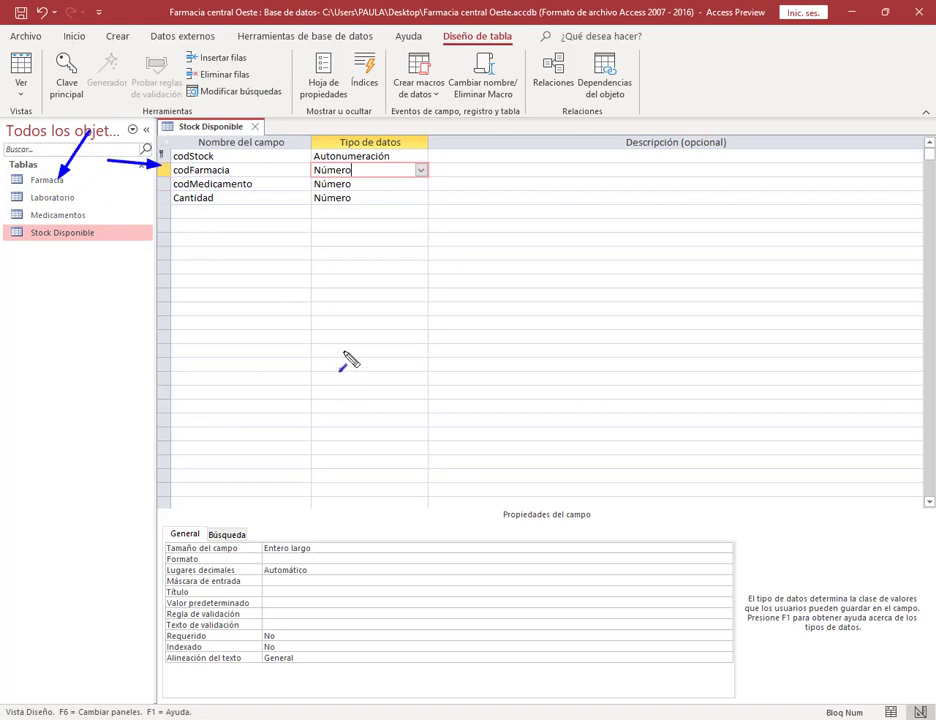
pyautogui.press('Escape')
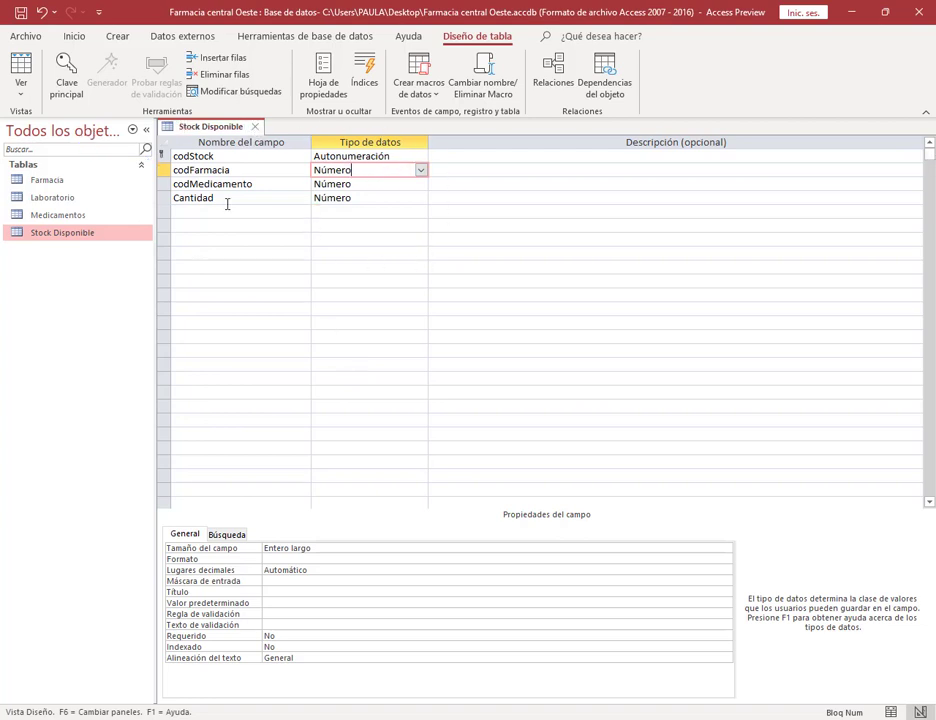
pyautogui.click(257, 131)
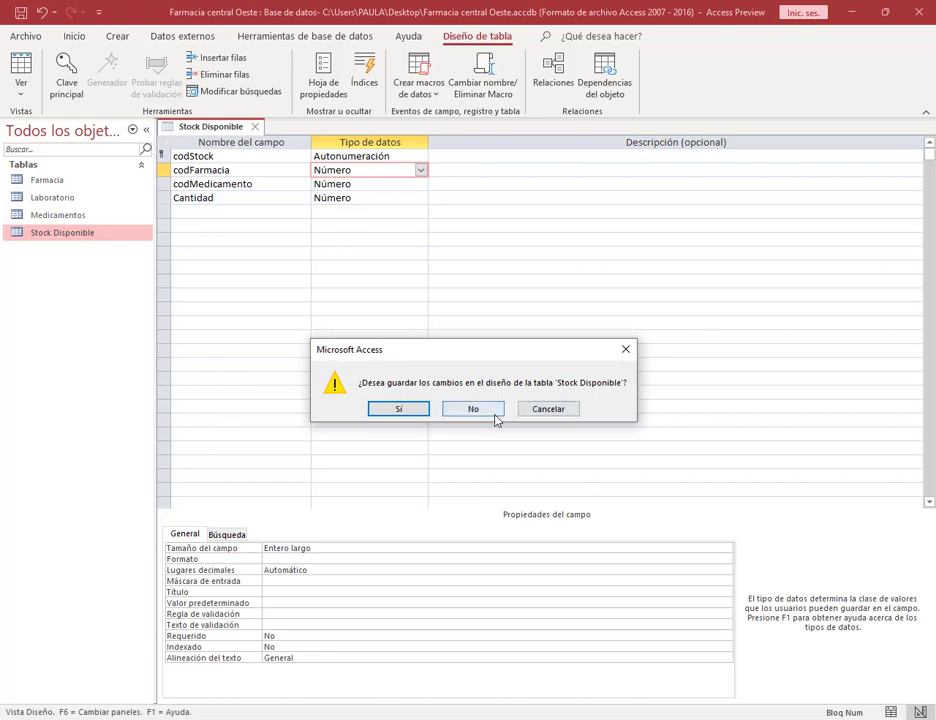
pyautogui.click(495, 410)
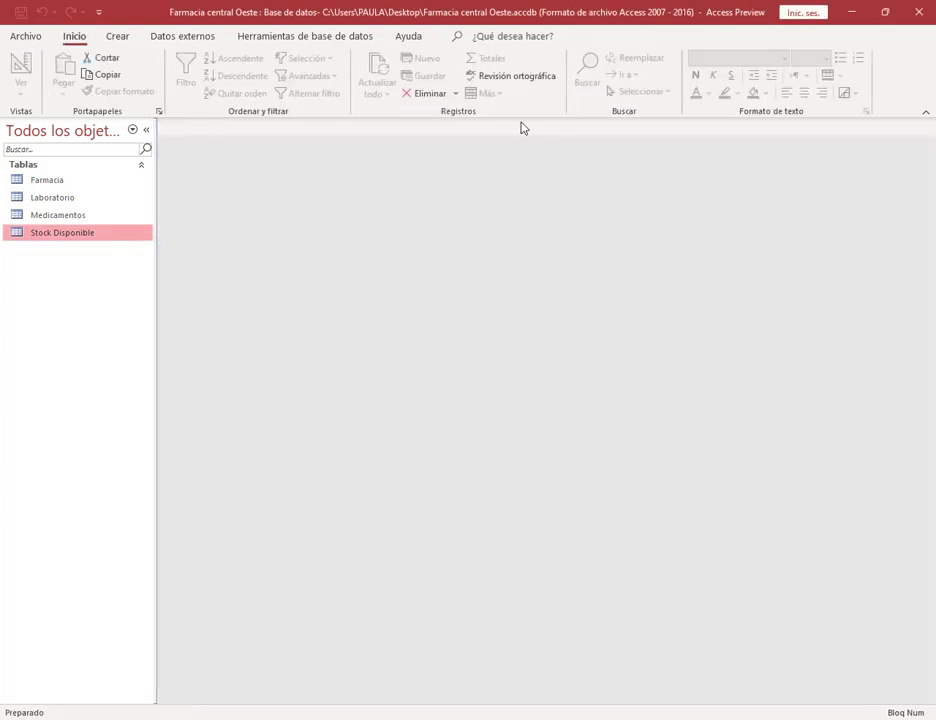
# Delete the relationship linking Farmacia and Stock Disponible through codFarmacia, and close the relationships diagram.
pyautogui.click(321, 36)
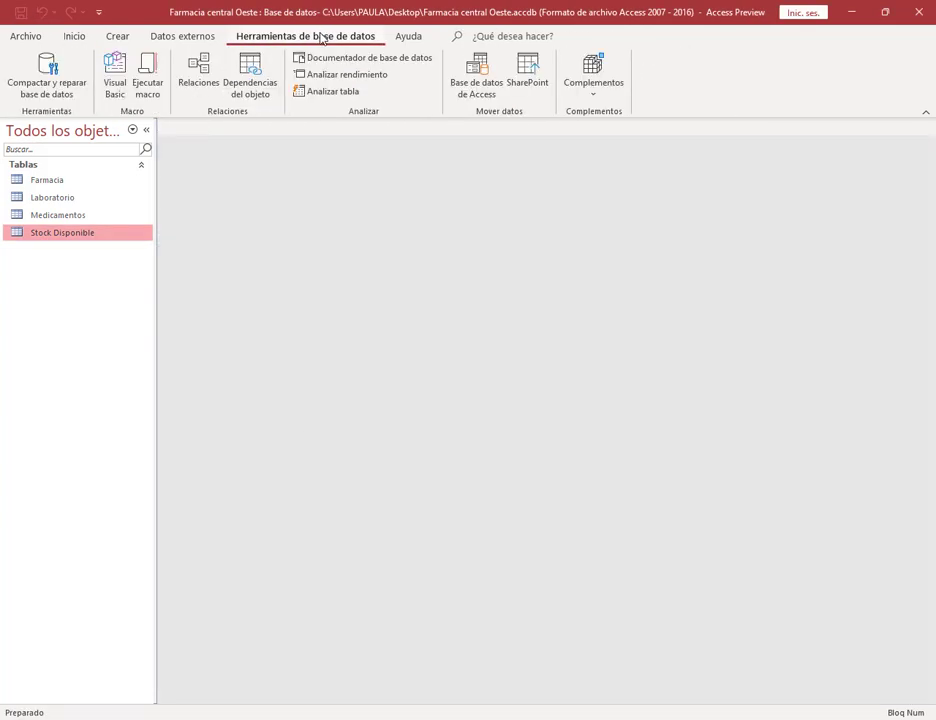
pyautogui.click(198, 66)
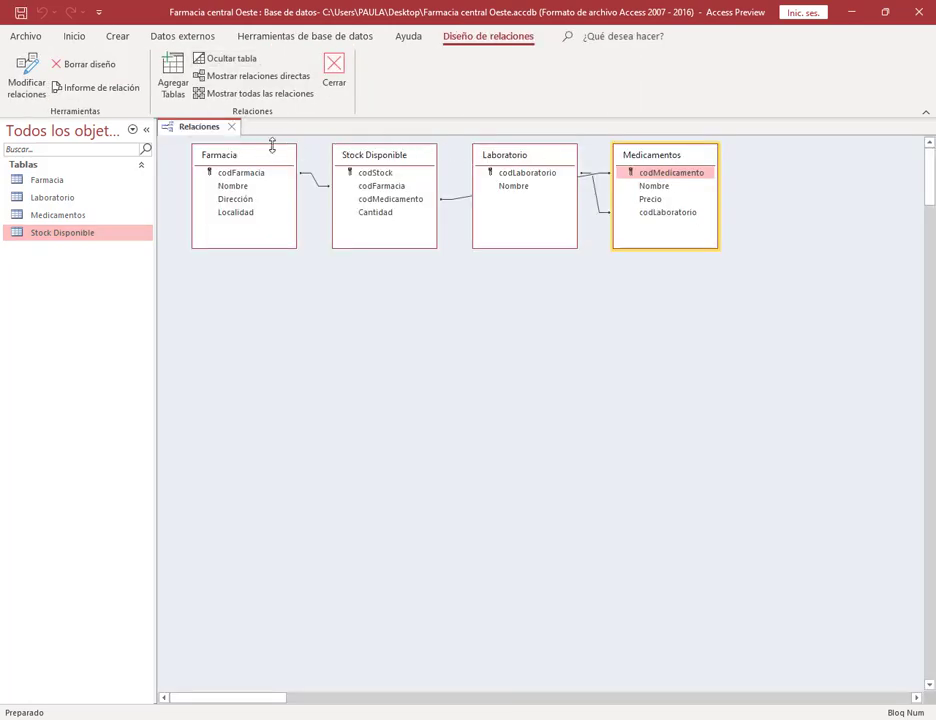
pyautogui.moveTo(271, 152); pyautogui.dragTo(256, 148)
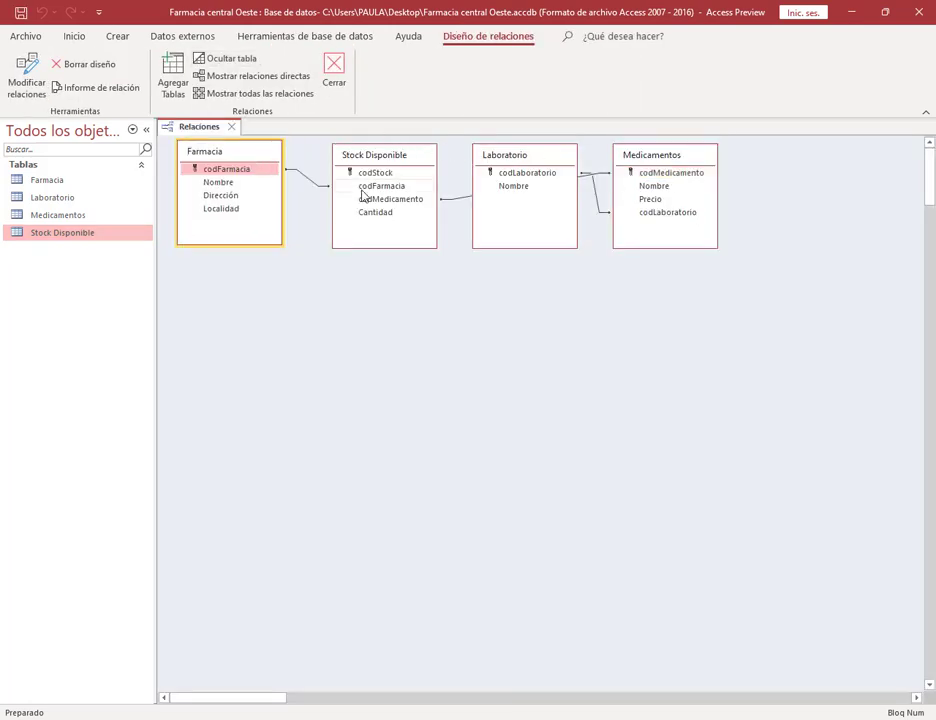
pyautogui.click(310, 185)
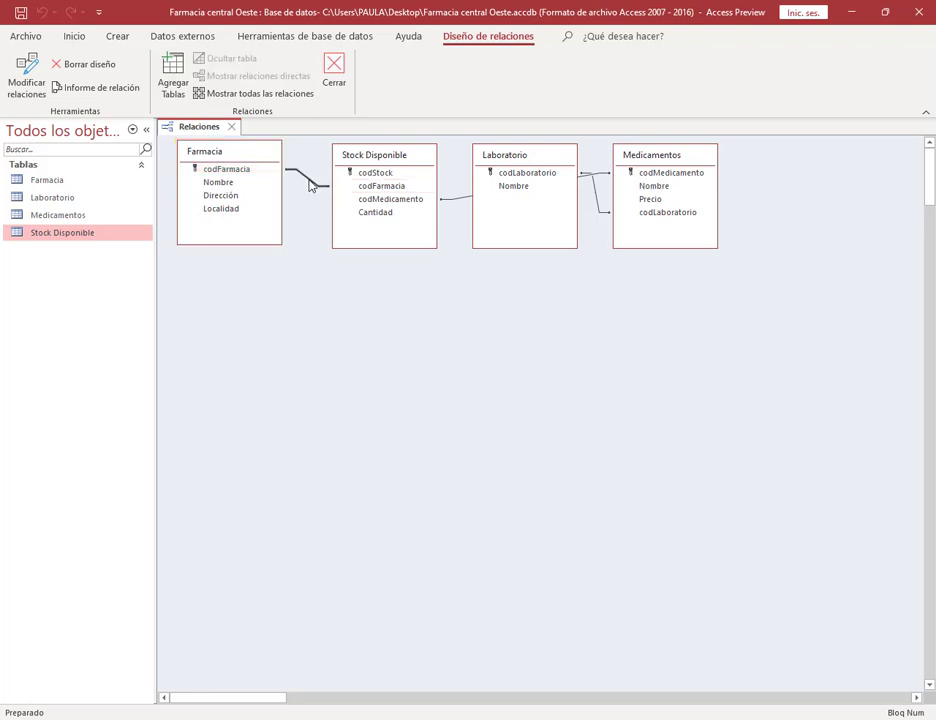
pyautogui.rightClick(310, 183)
pyautogui.click(330, 210)
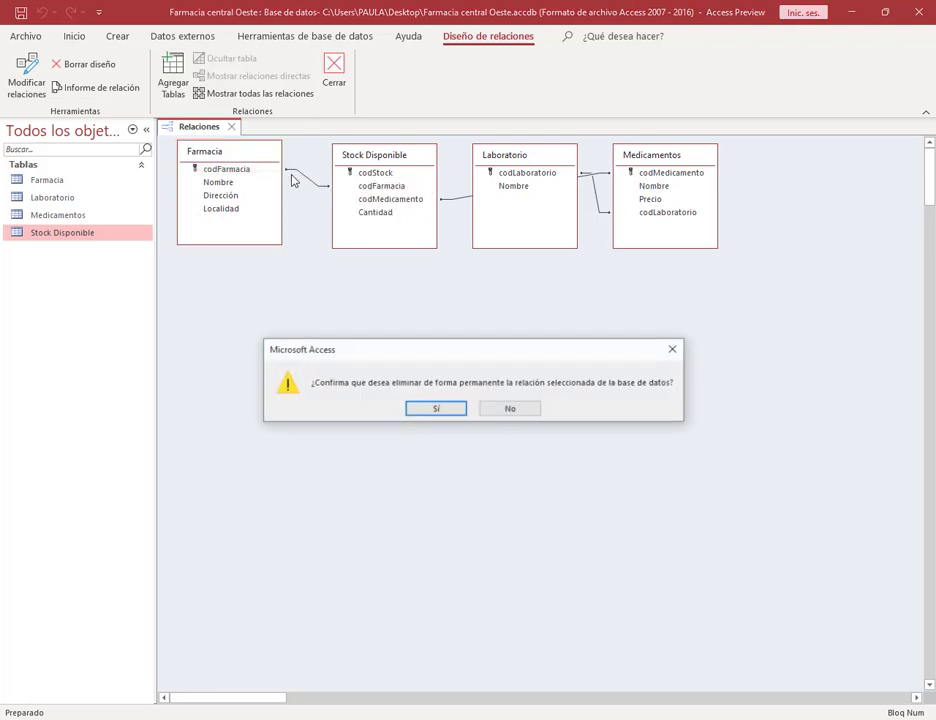
pyautogui.click(430, 407)
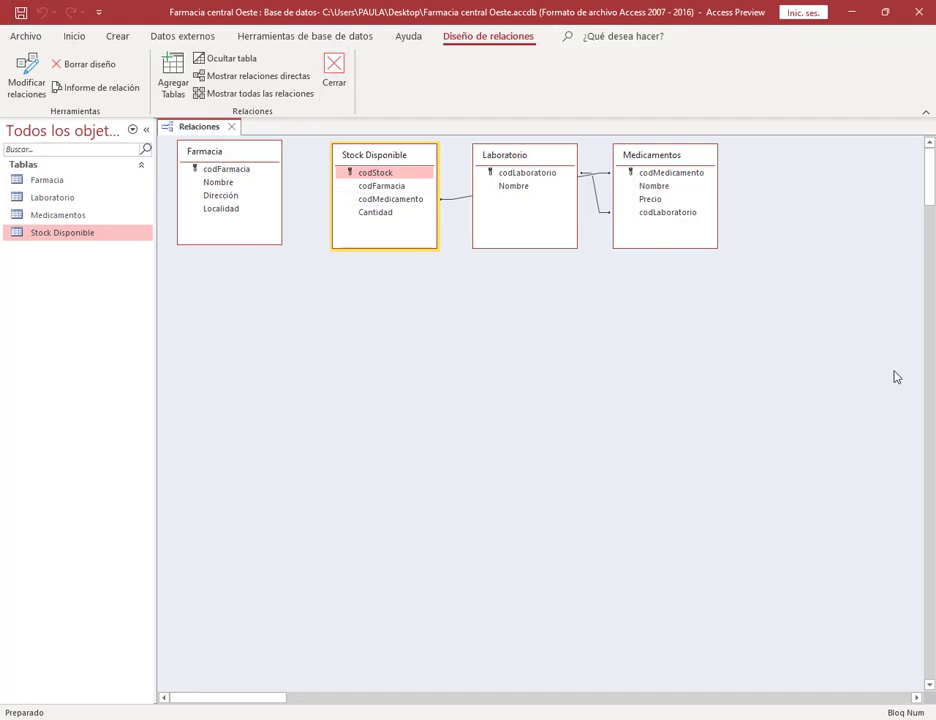
pyautogui.click(232, 127)
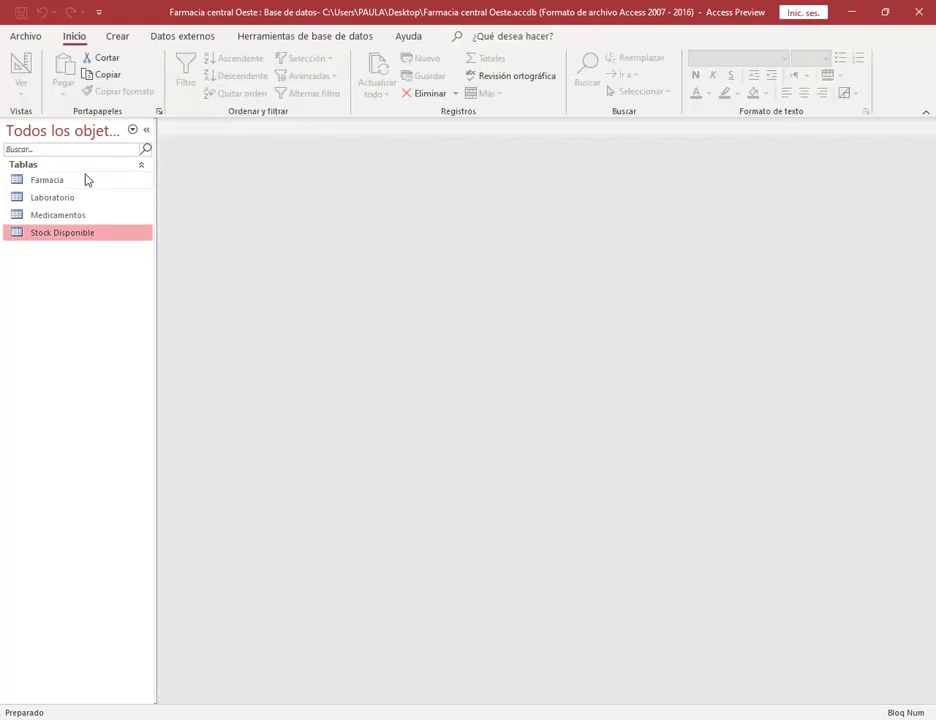
# Start the Lookup Wizard for Stock Disponible's codFarmacia field in Design view, taking its values from the Farmacia table.
pyautogui.doubleClick(66, 236)
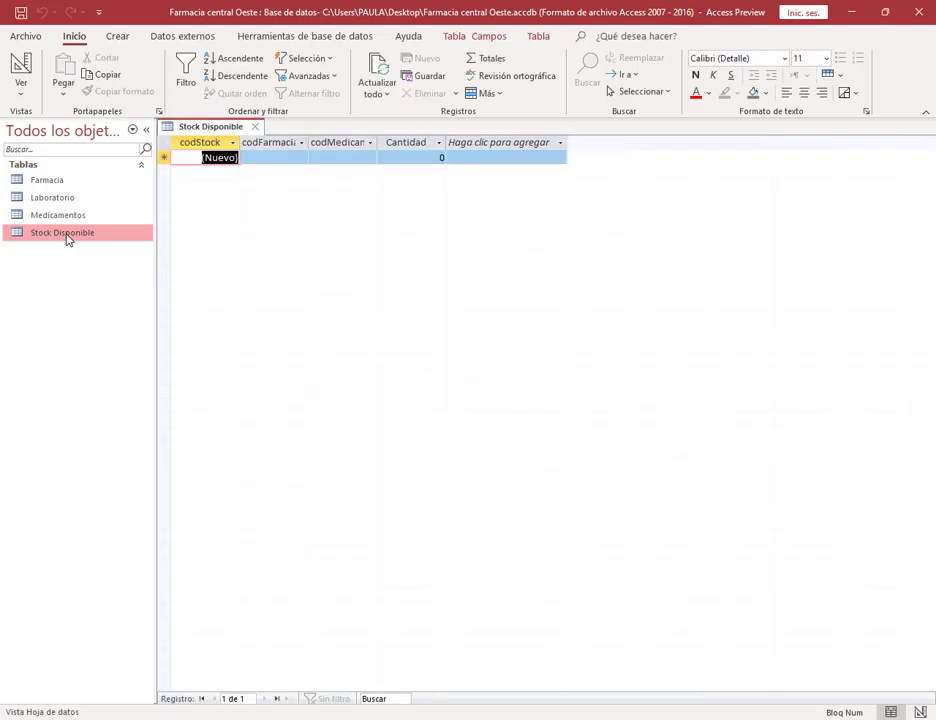
pyautogui.rightClick(194, 127)
pyautogui.click(240, 204)
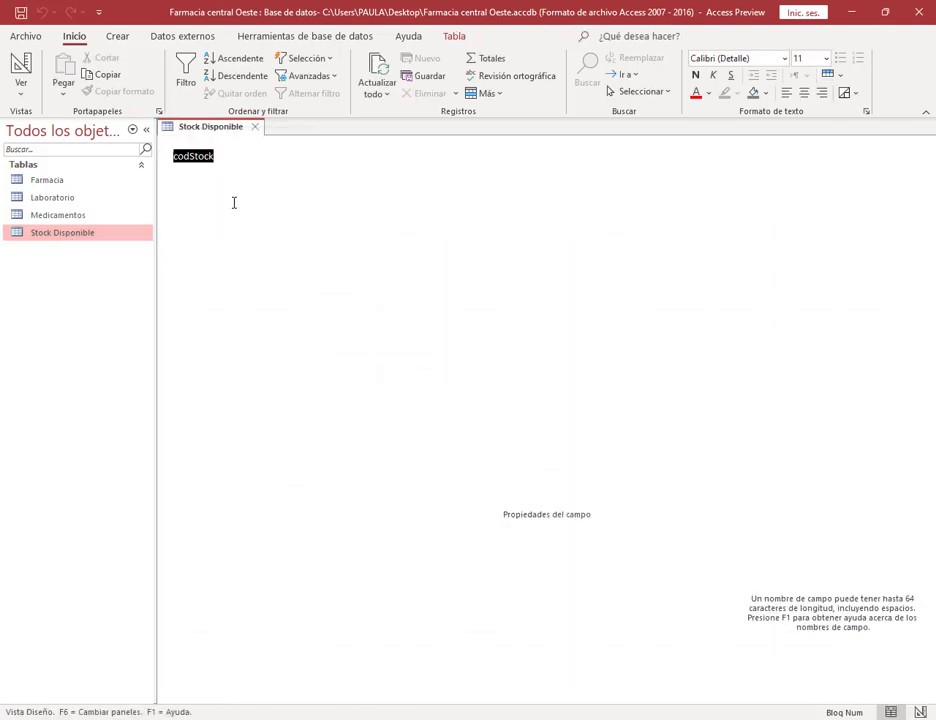
pyautogui.click(419, 169)
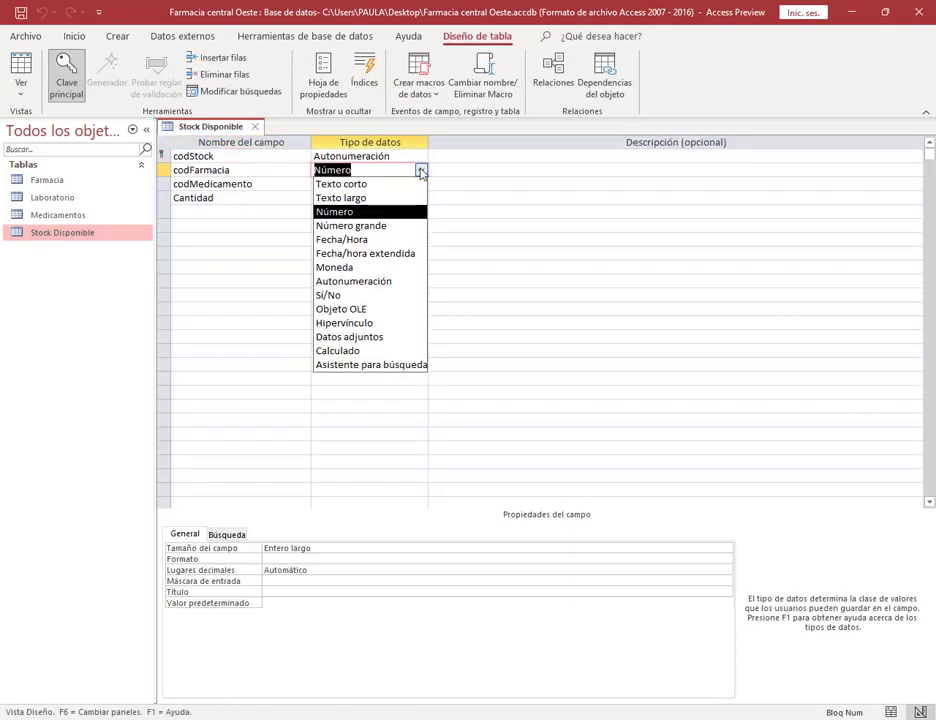
pyautogui.click(382, 368)
pyautogui.moveTo(414, 163); pyautogui.dragTo(407, 205)
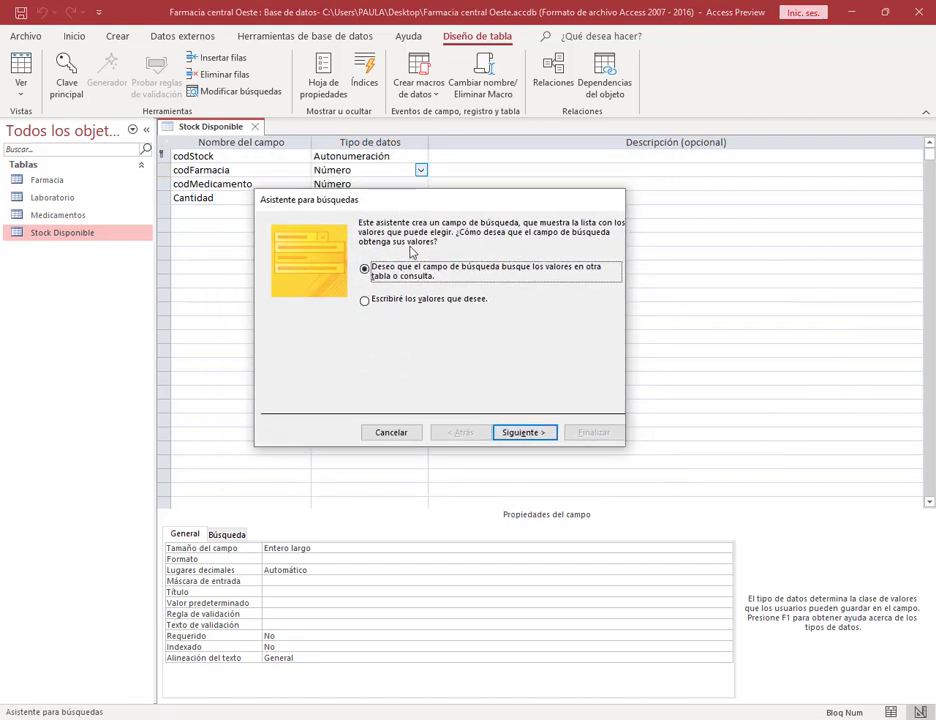
pyautogui.click(521, 433)
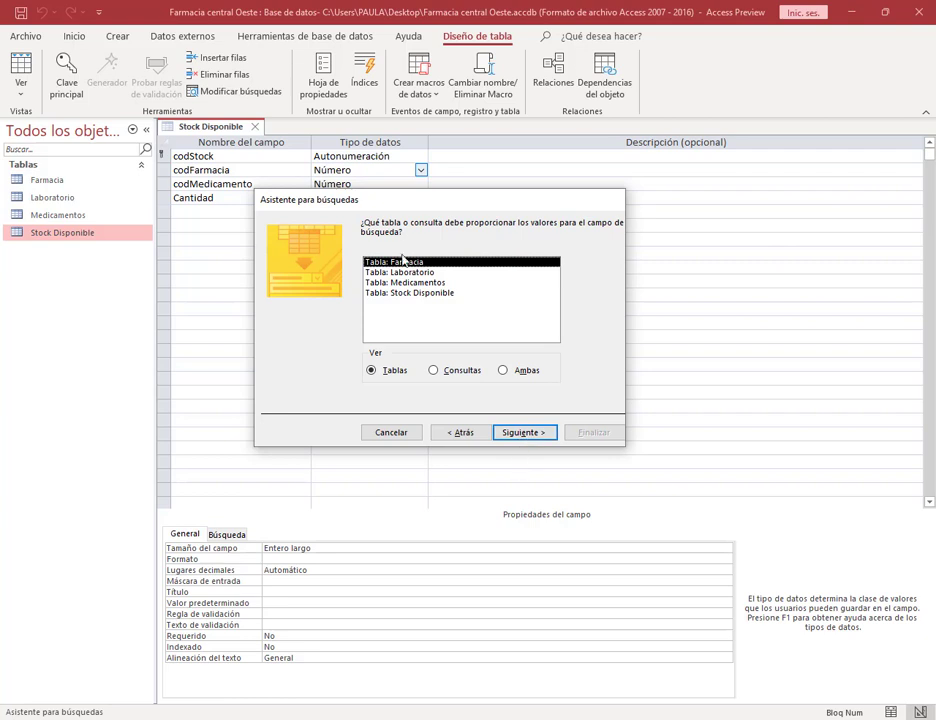
pyautogui.click(530, 433)
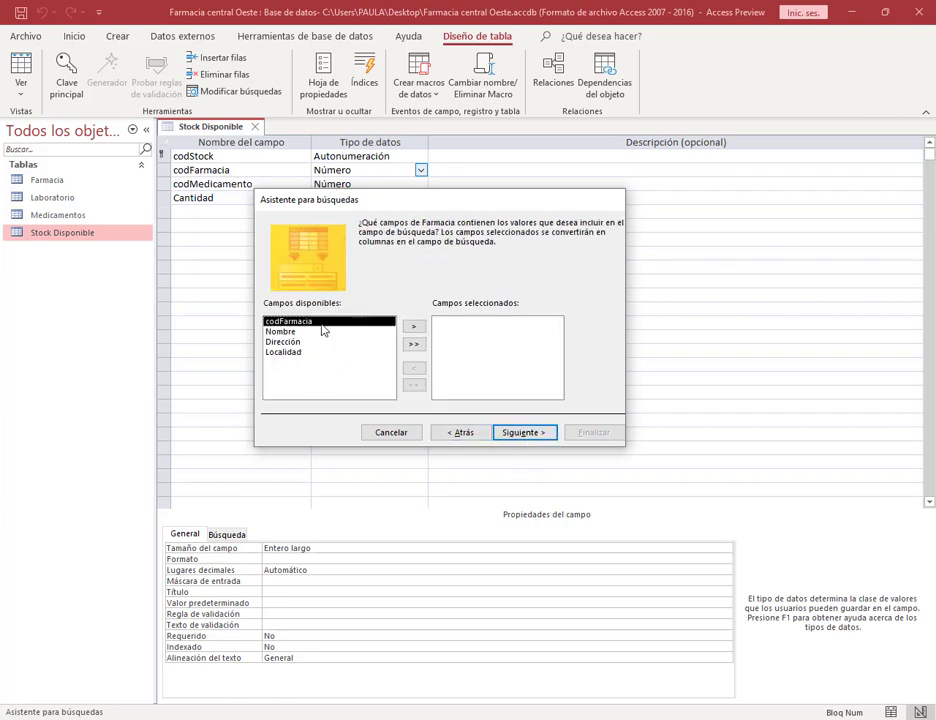
# Include codFarmacia and Nombre in the lookup with the key column shown, finish the wizard, and save and close Stock Disponible.
pyautogui.click(413, 326)
pyautogui.click(413, 326)
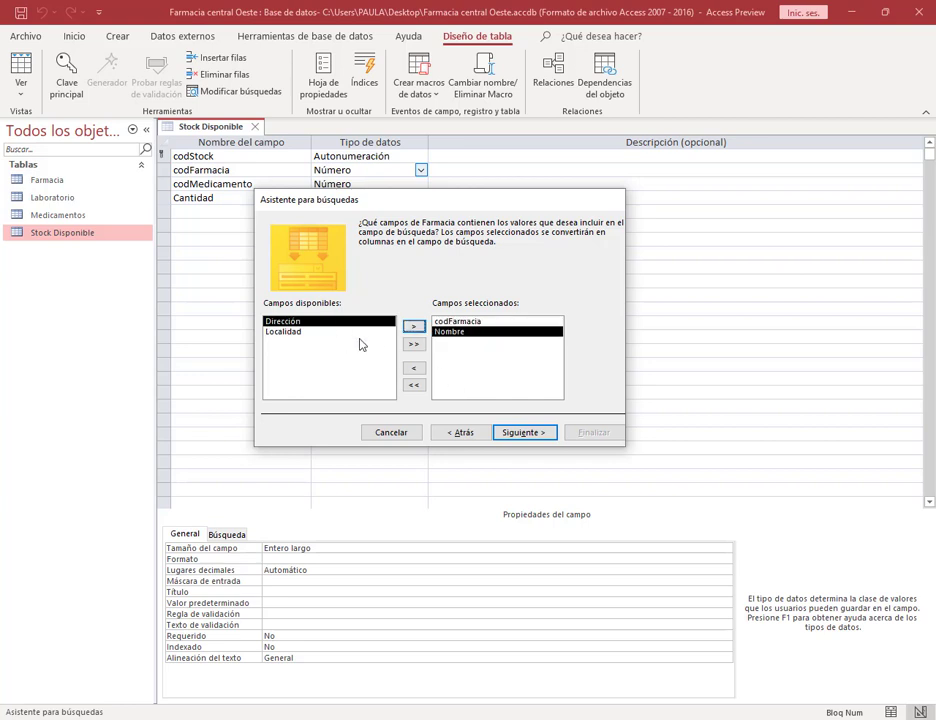
pyautogui.click(518, 436)
pyautogui.click(519, 436)
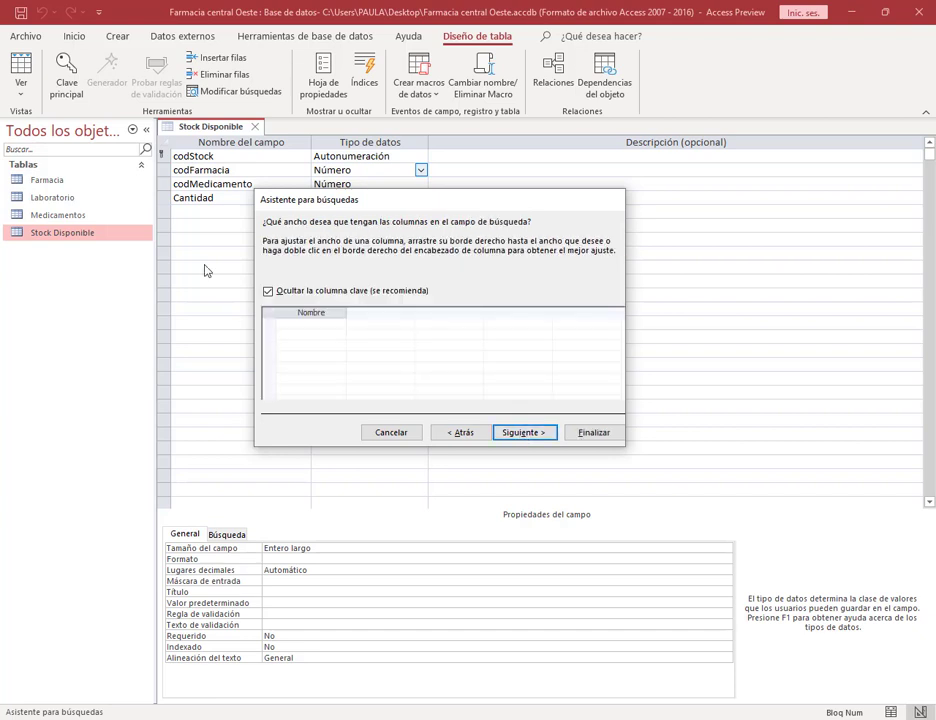
pyautogui.click(268, 291)
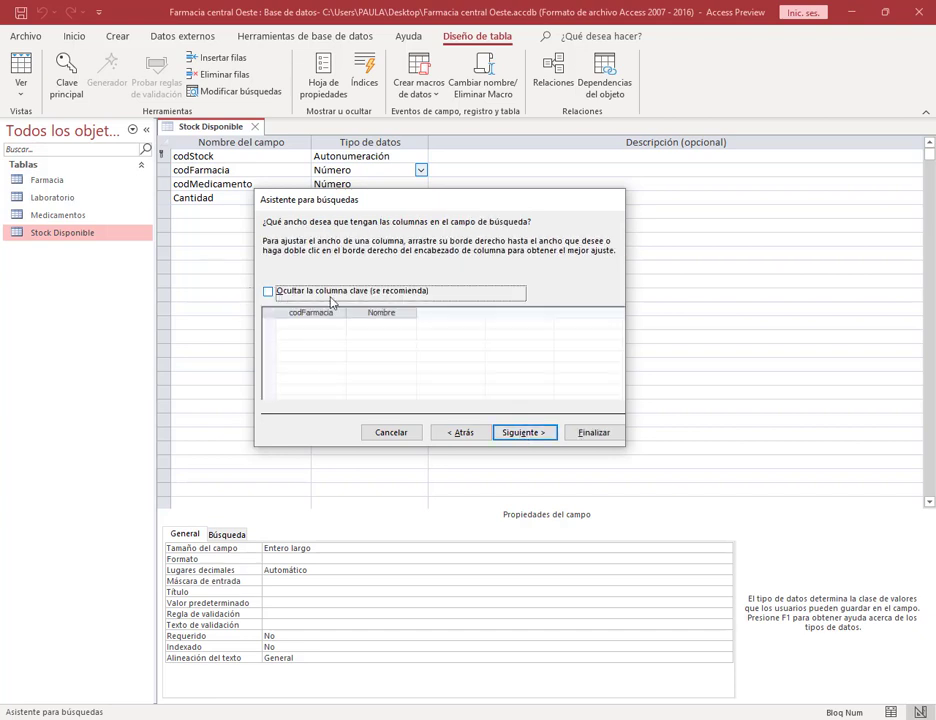
pyautogui.click(520, 436)
pyautogui.click(541, 430)
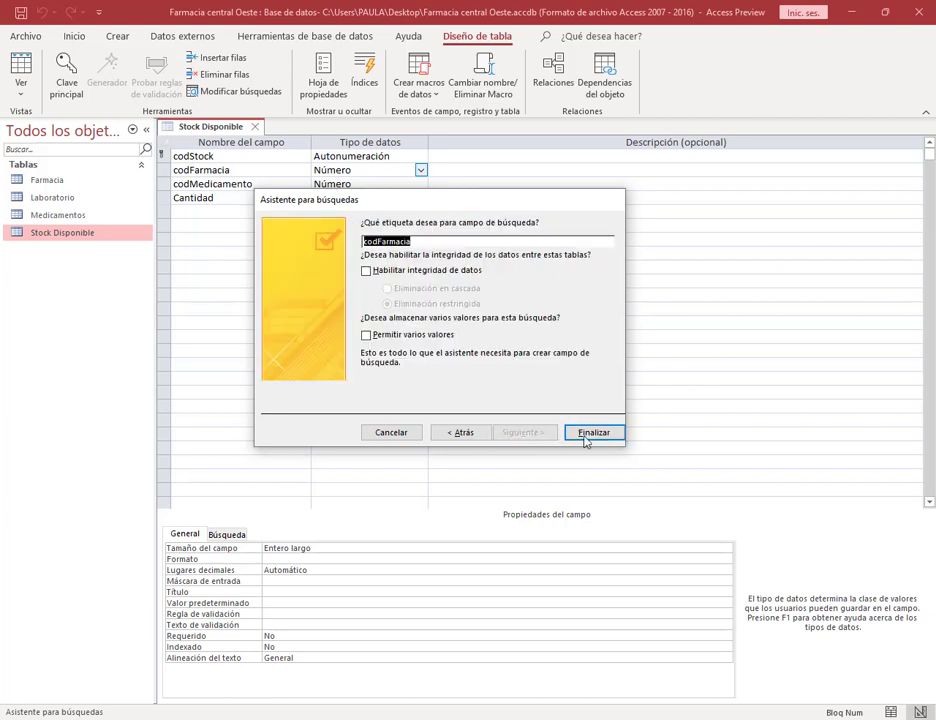
pyautogui.click(592, 434)
pyautogui.click(445, 411)
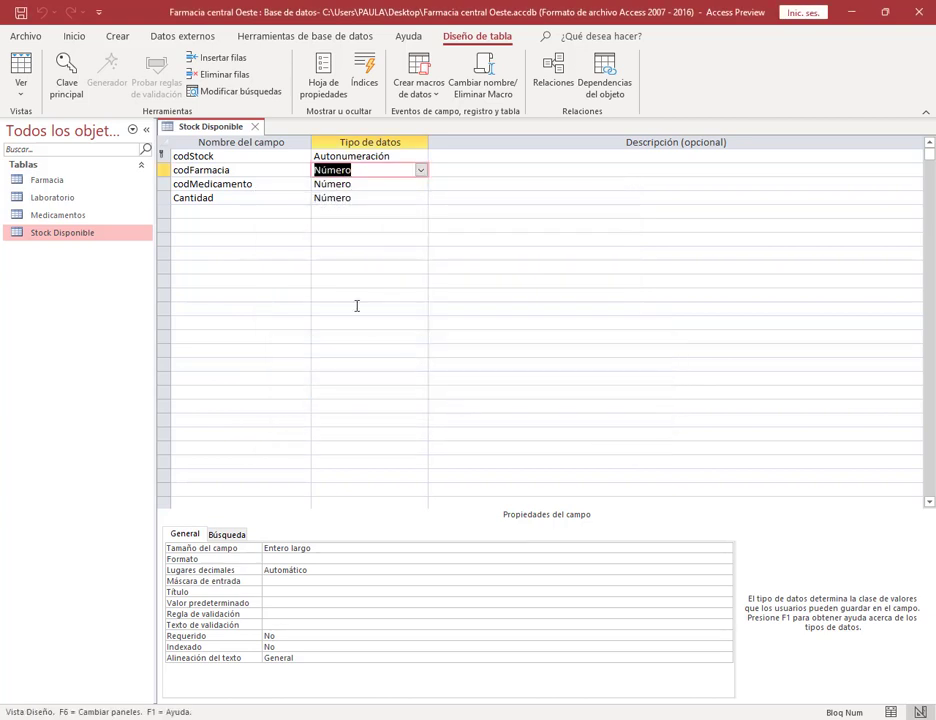
pyautogui.click(257, 126)
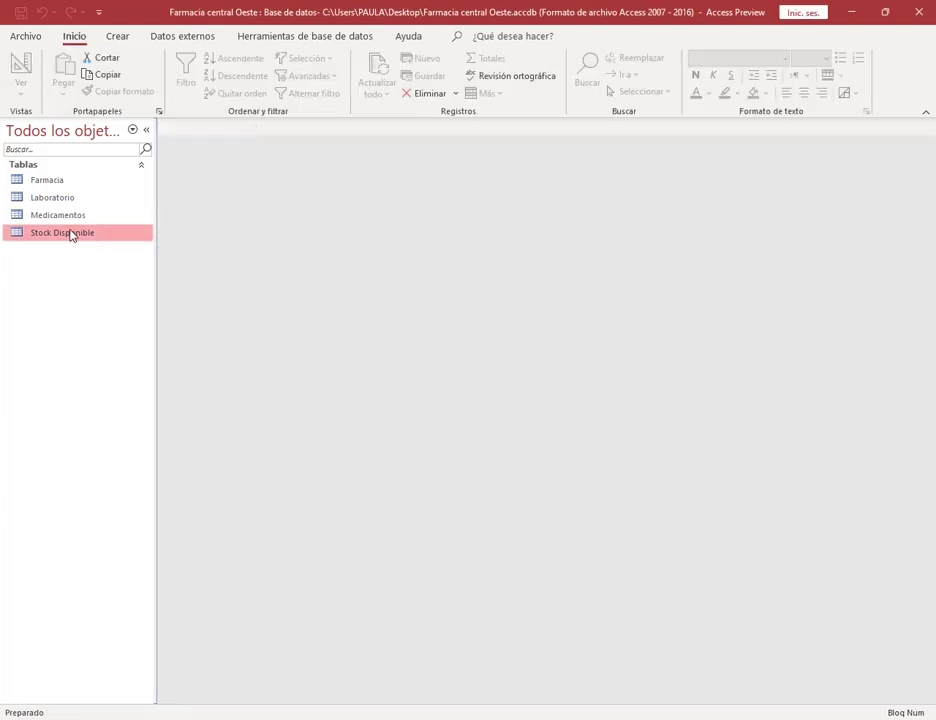
# Reopen Stock Disponible in Datasheet view, inspect the codFarmacia lookup list, and close the table.
pyautogui.doubleClick(71, 233)
pyautogui.click(300, 157)
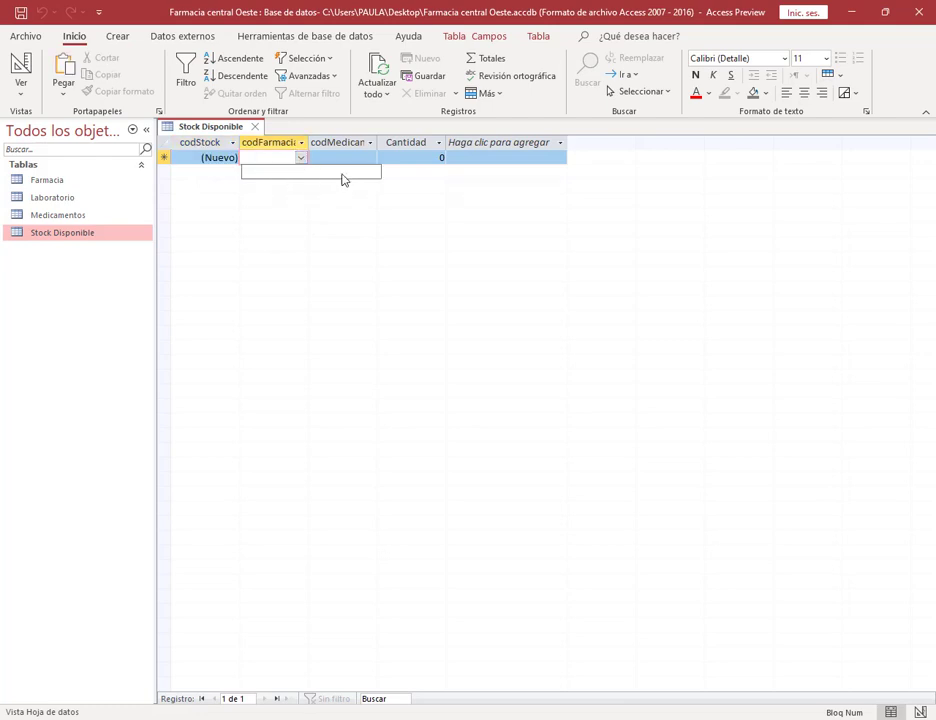
pyautogui.click(262, 132)
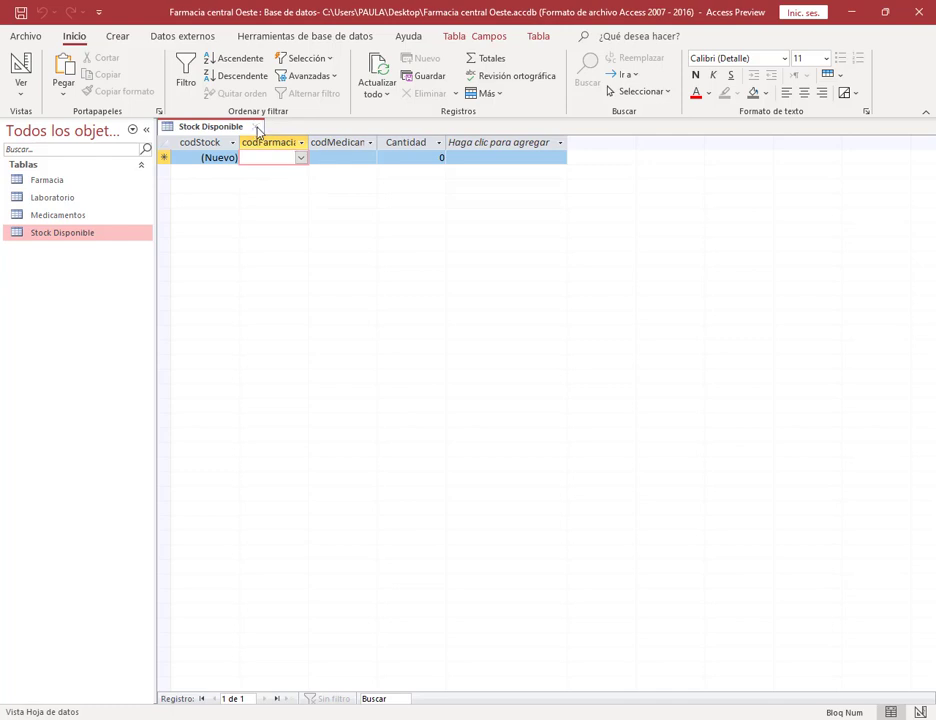
pyautogui.click(258, 130)
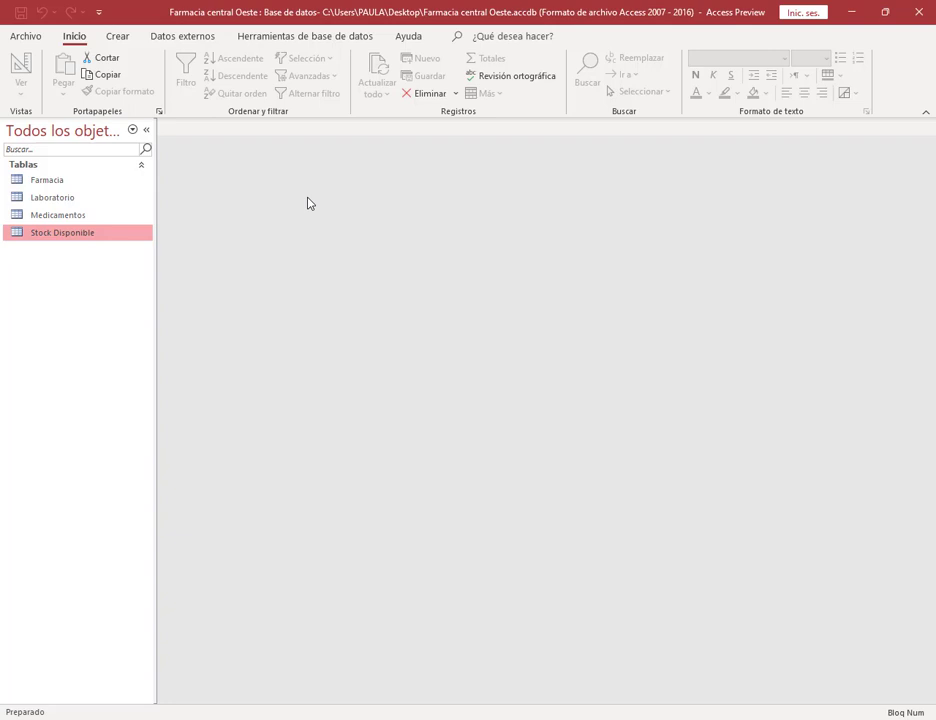
# Open the relationships diagram and rearrange it so Medicamentos sits lower, between Stock Disponible and Laboratorio.
pyautogui.click(308, 37)
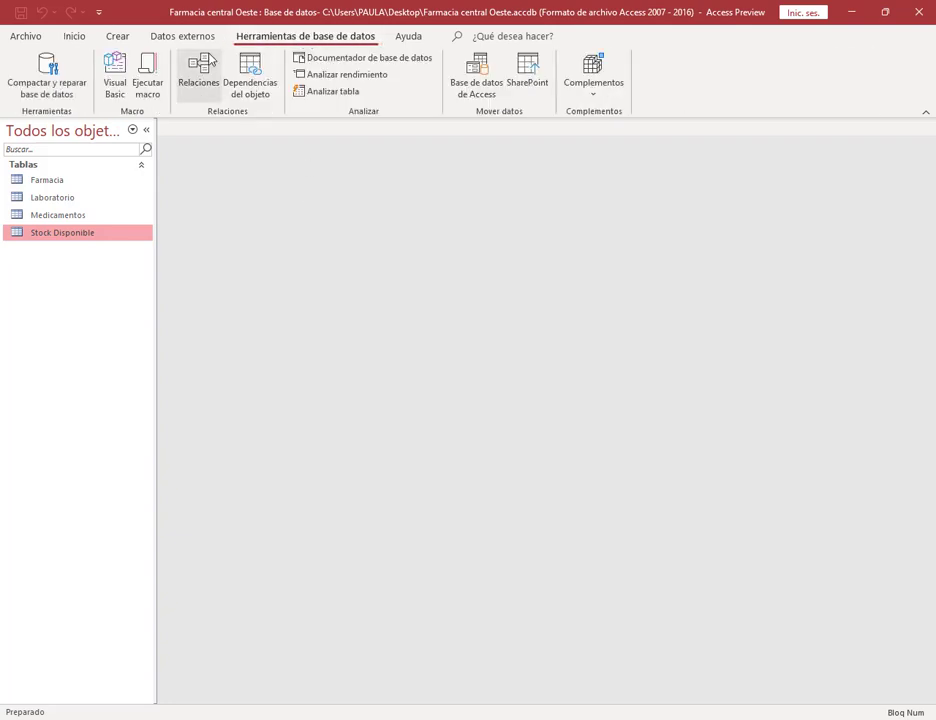
pyautogui.click(205, 63)
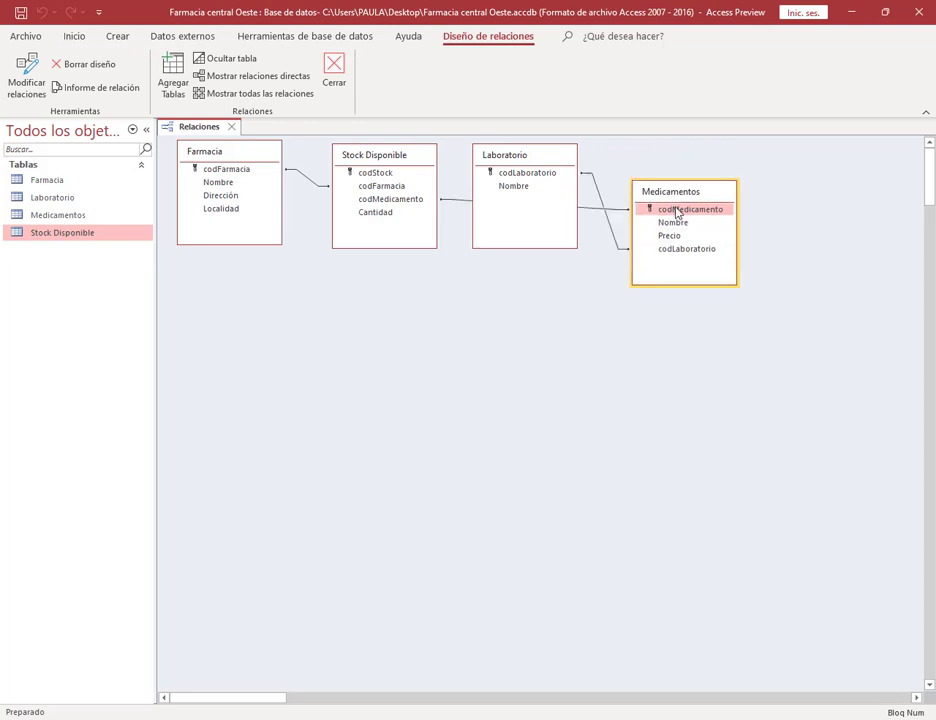
pyautogui.moveTo(676, 212); pyautogui.dragTo(532, 329)
pyautogui.moveTo(546, 155); pyautogui.dragTo(756, 171)
pyautogui.moveTo(559, 302); pyautogui.dragTo(582, 273)
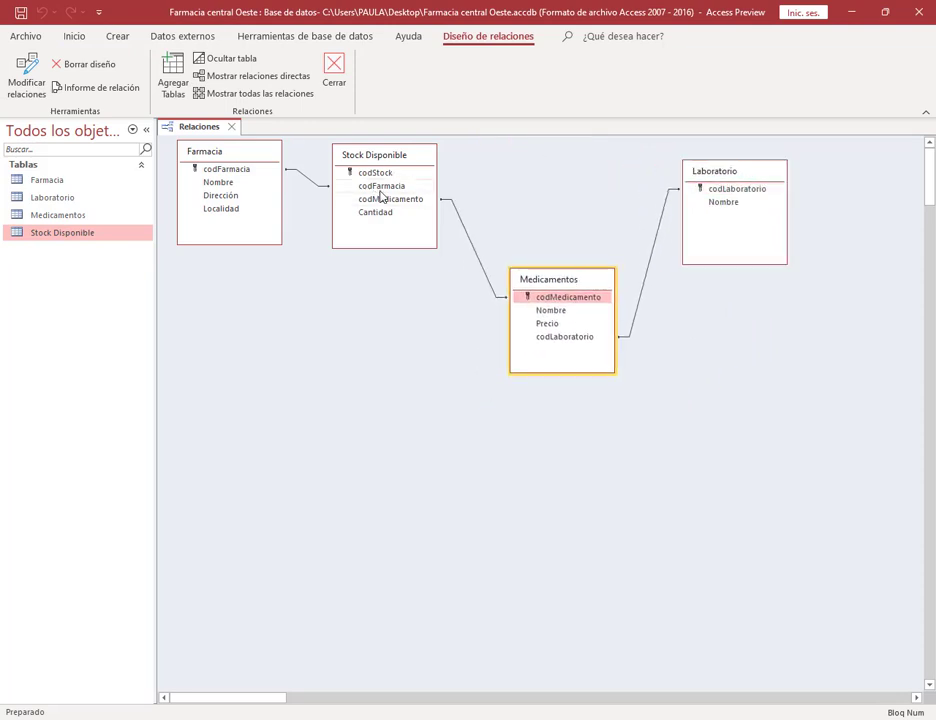
# Delete the relationship between Farmacia and Stock Disponible, and close the relationships diagram.
pyautogui.click(305, 180)
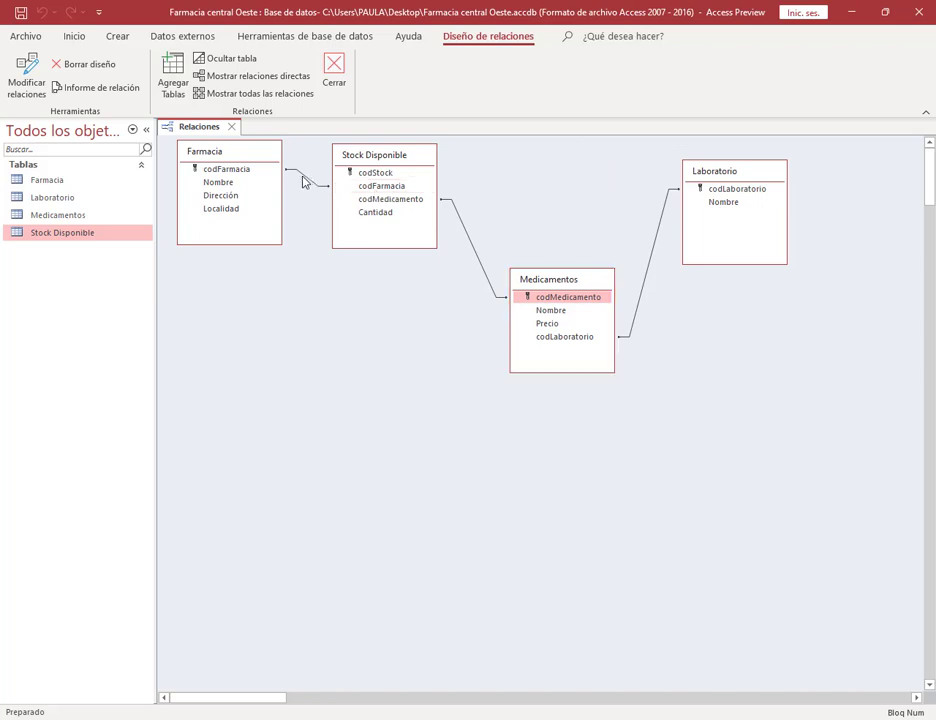
pyautogui.rightClick(307, 181)
pyautogui.click(303, 178)
pyautogui.click(302, 179)
pyautogui.rightClick(305, 181)
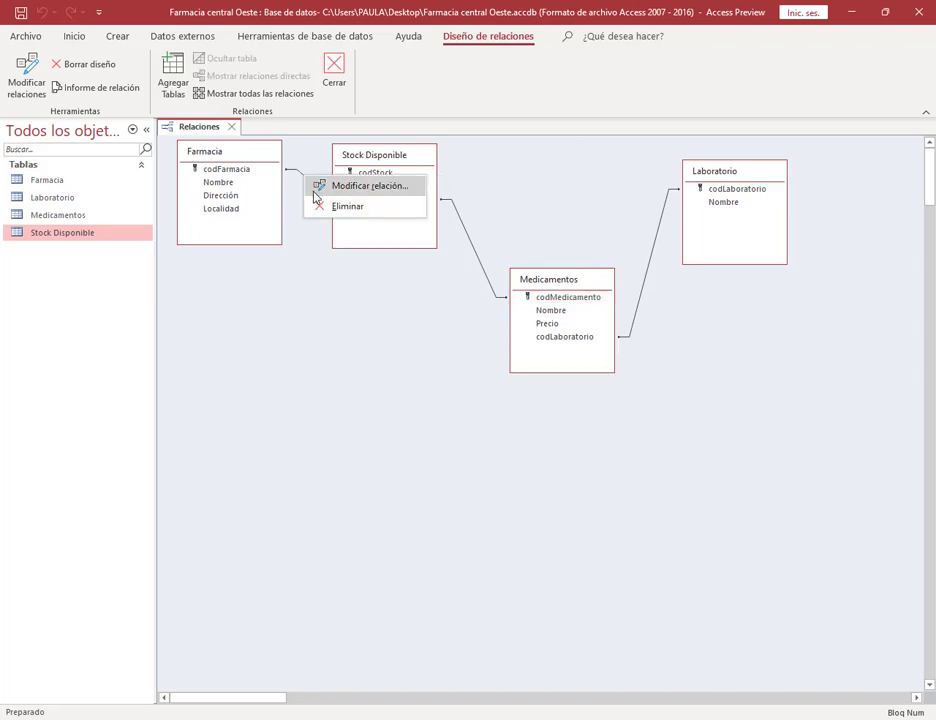
pyautogui.click(318, 203)
pyautogui.click(430, 407)
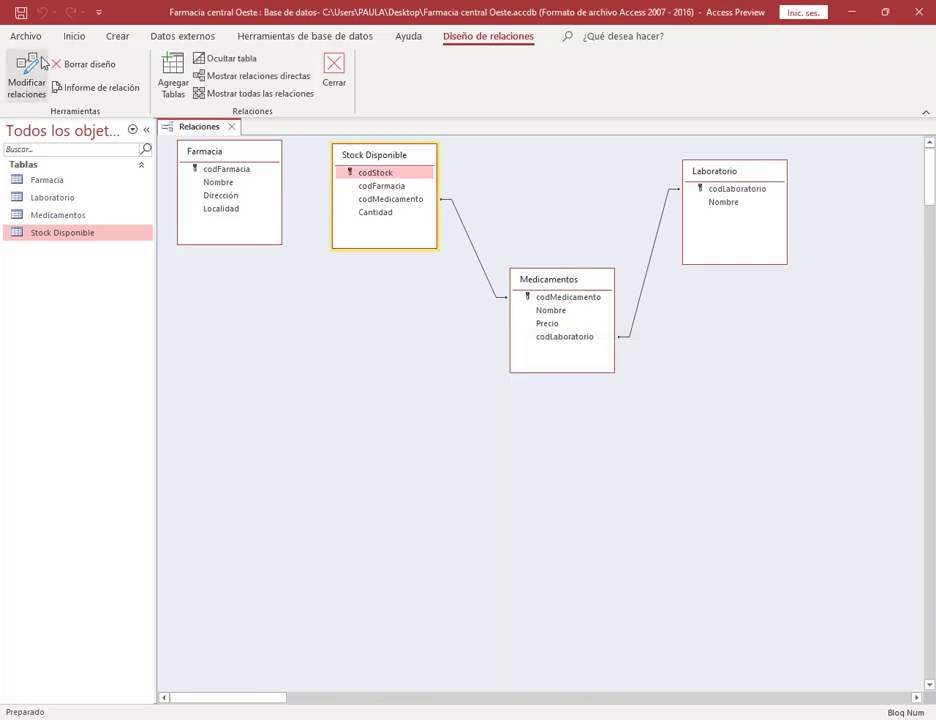
pyautogui.click(231, 127)
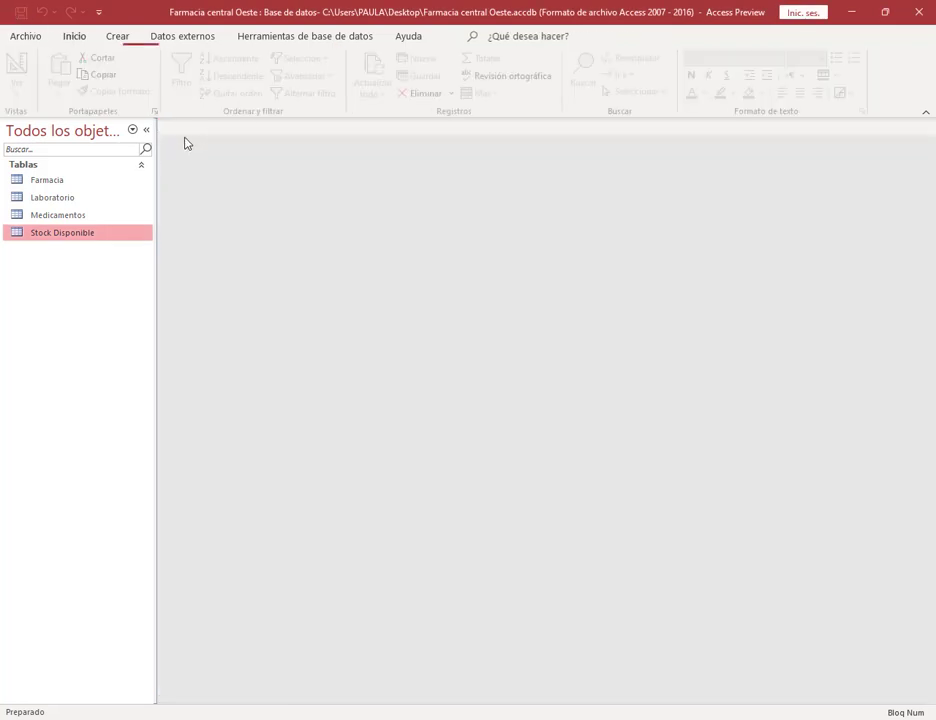
# Open Stock Disponible in Design view and start the Lookup Wizard for codFarmacia, using the Farmacia table as the value source.
pyautogui.rightClick(92, 237)
pyautogui.click(140, 267)
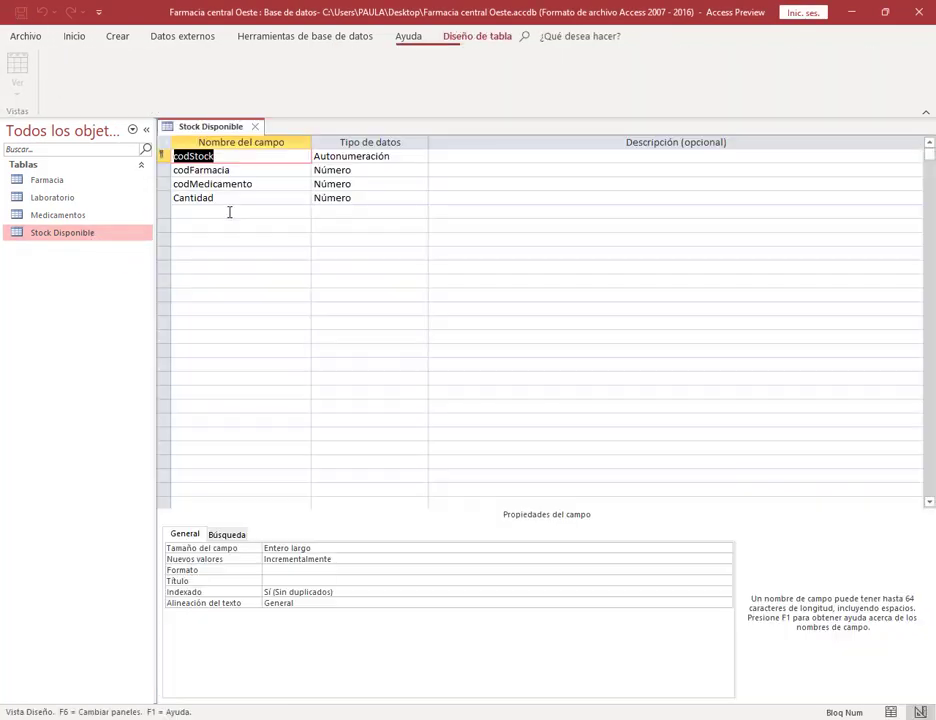
pyautogui.click(422, 170)
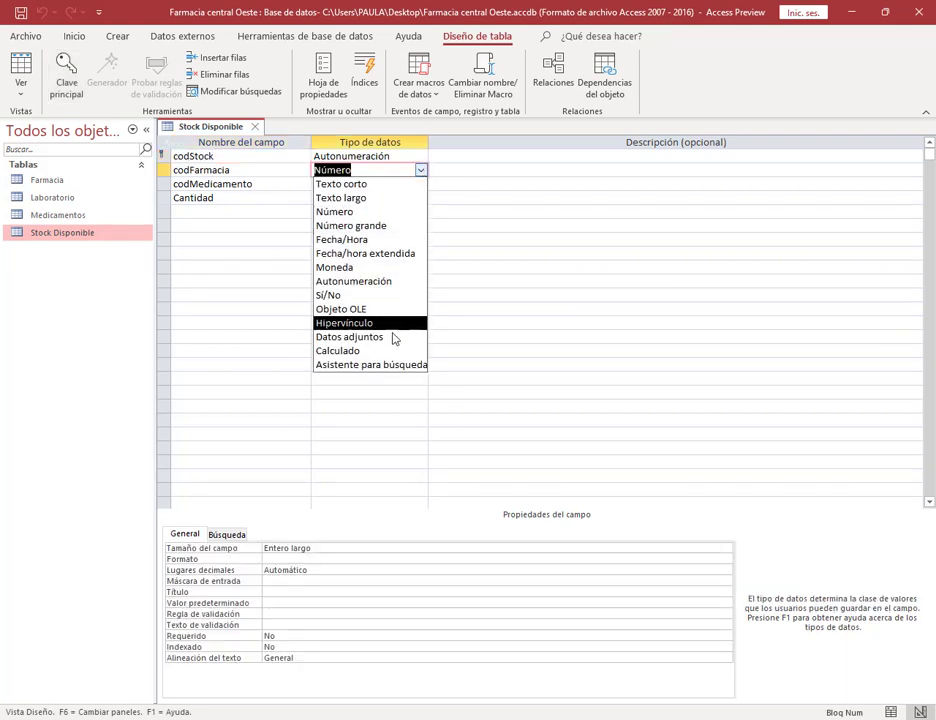
pyautogui.click(405, 363)
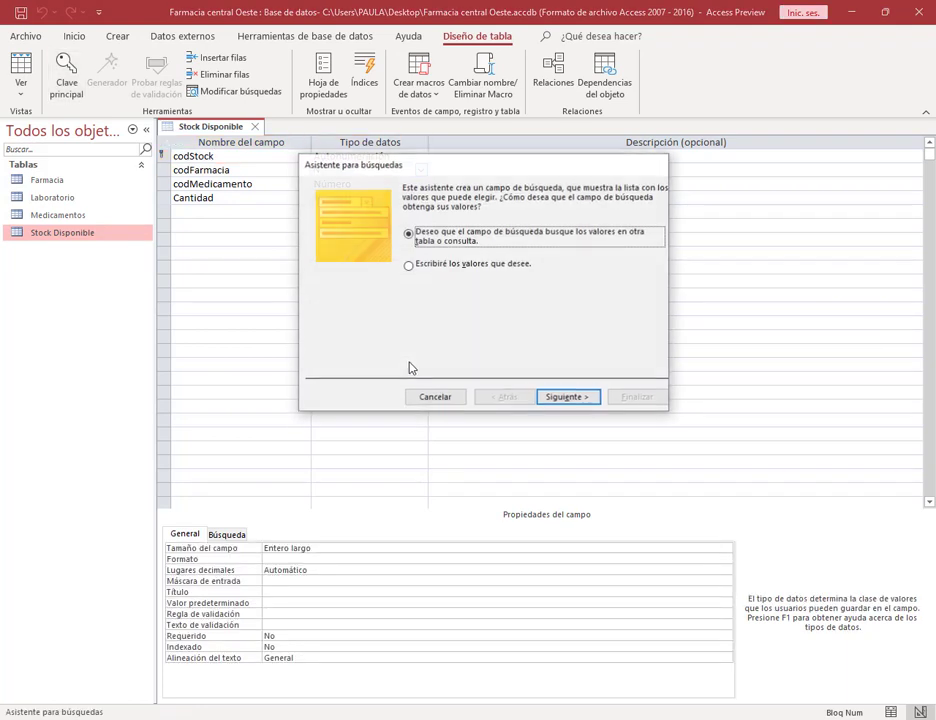
pyautogui.click(564, 397)
pyautogui.click(567, 397)
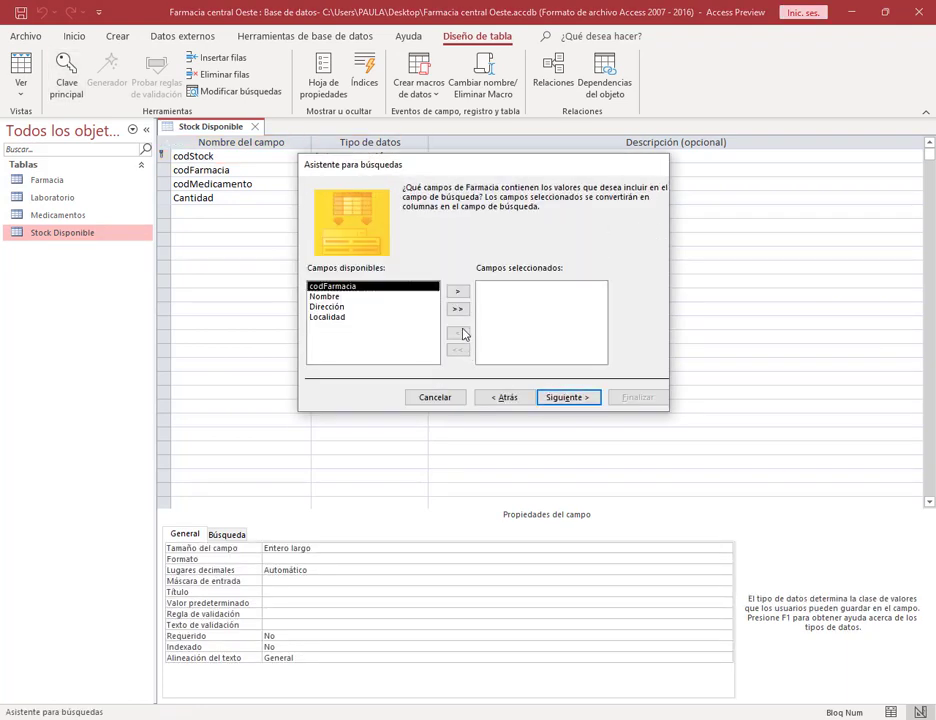
# Include all Farmacia fields in the lookup with the key column shown, store codFarmacia, finish the wizard, and save and close Stock Disponible.
pyautogui.click(458, 308)
pyautogui.click(568, 397)
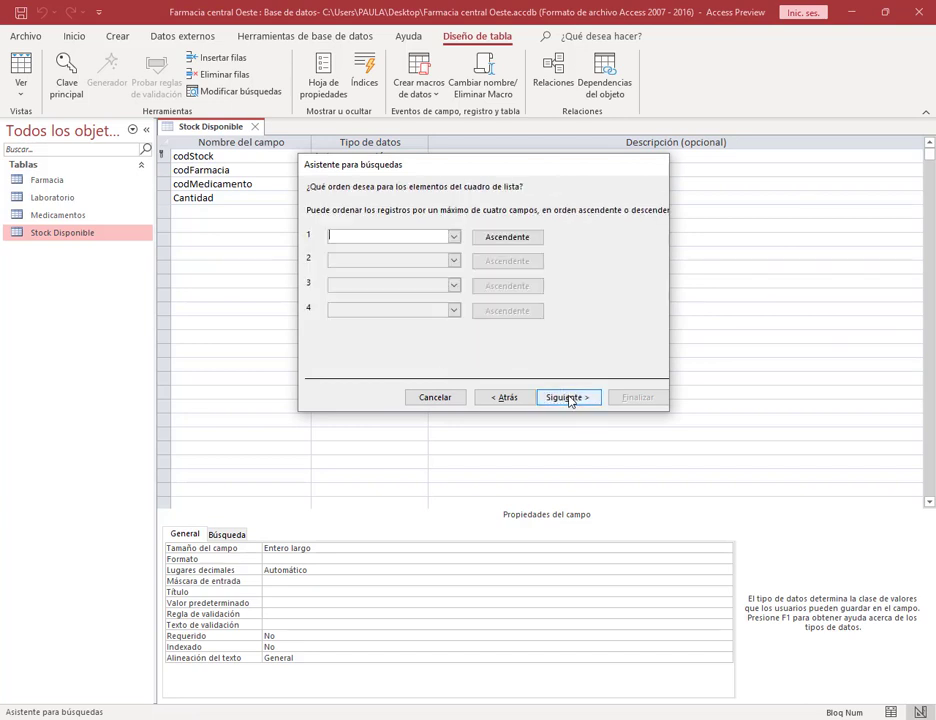
pyautogui.click(568, 397)
pyautogui.click(333, 258)
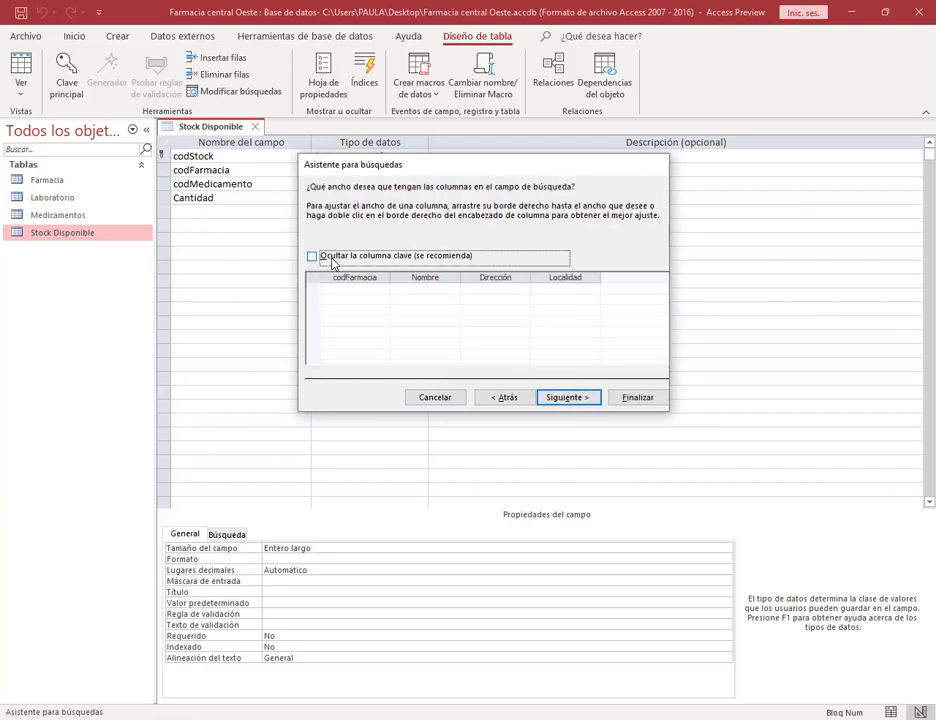
pyautogui.click(568, 397)
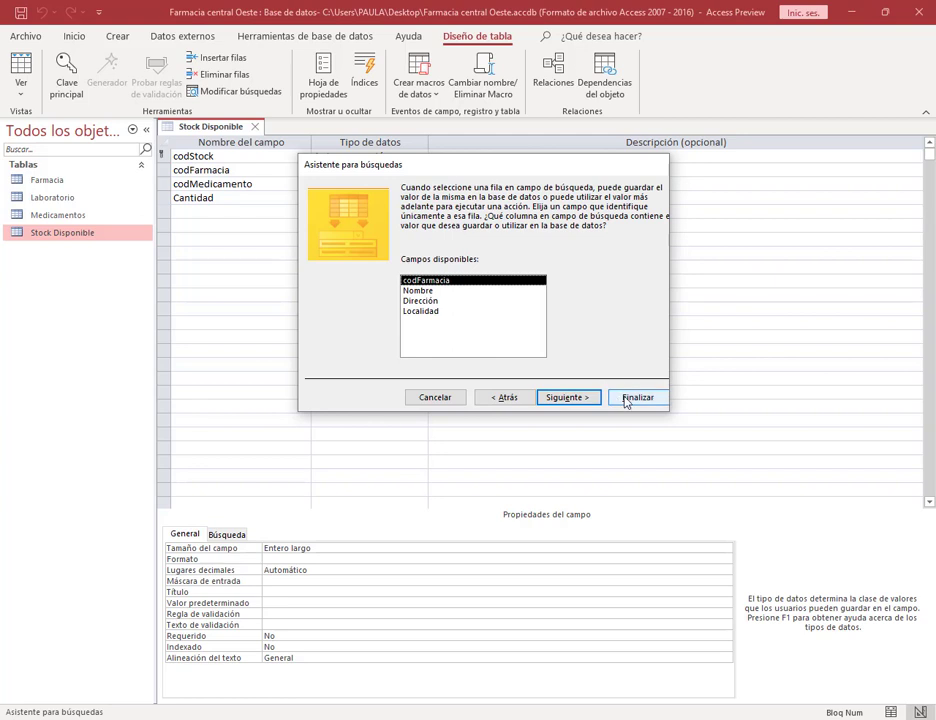
pyautogui.click(568, 397)
pyautogui.click(637, 399)
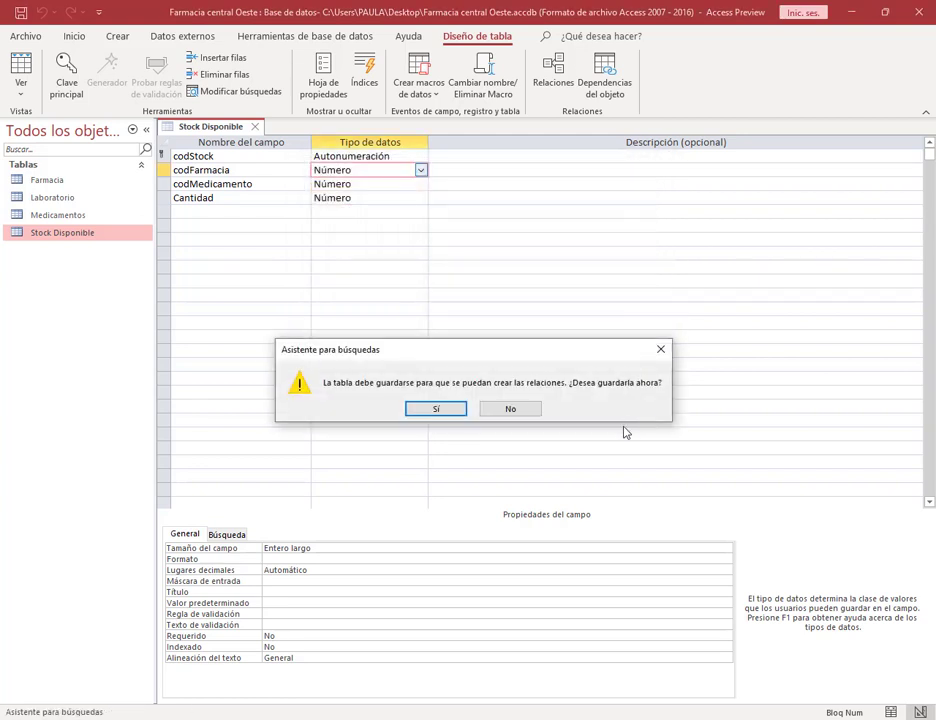
pyautogui.click(440, 409)
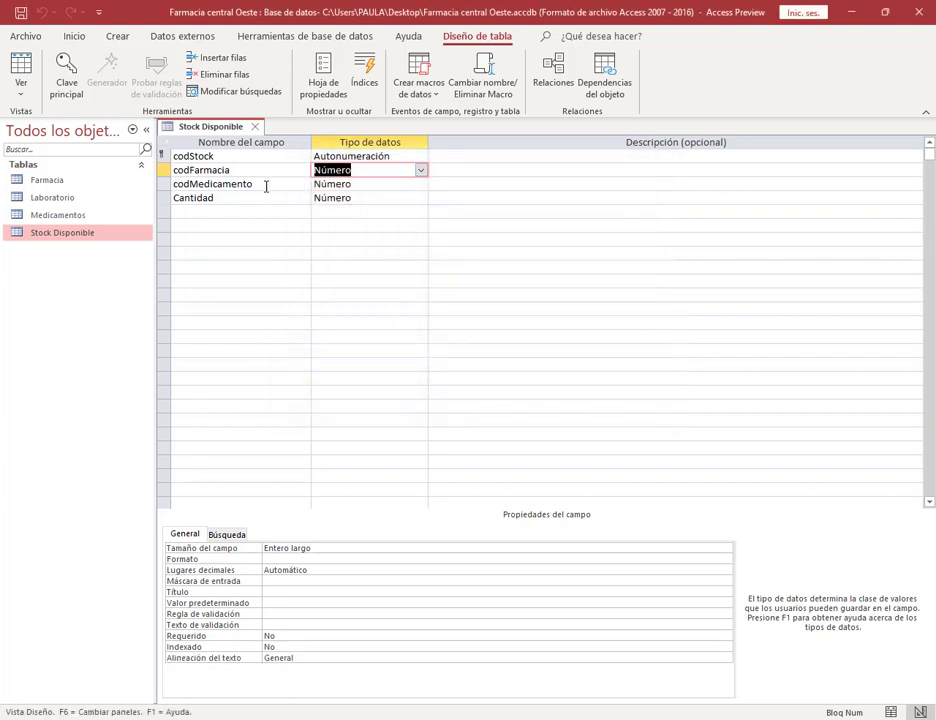
pyautogui.click(255, 128)
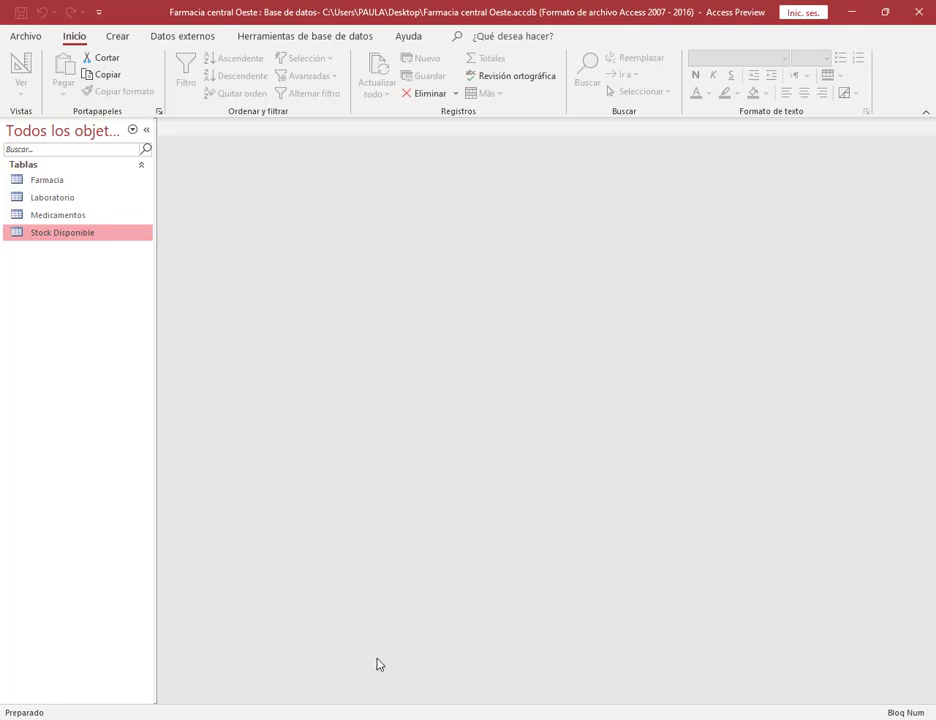
# Bring the practice PDF to its Laboratorios and Farmacia data tables and arrange it side by side with the Access window.
pyautogui.hotkey('alt', 'Tab')
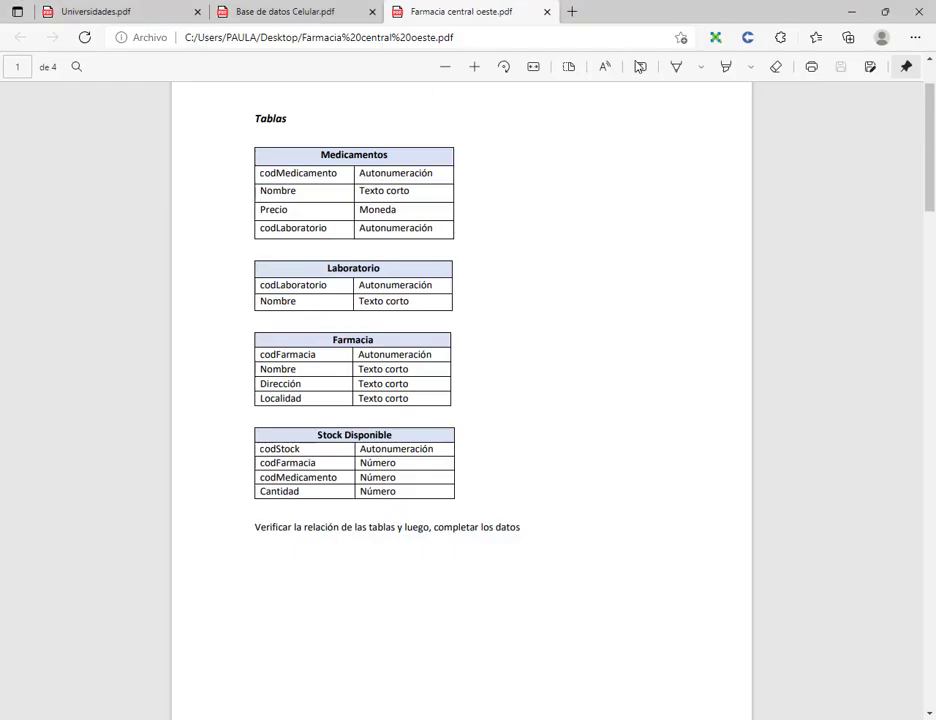
pyautogui.scroll(-20, 379, 318)
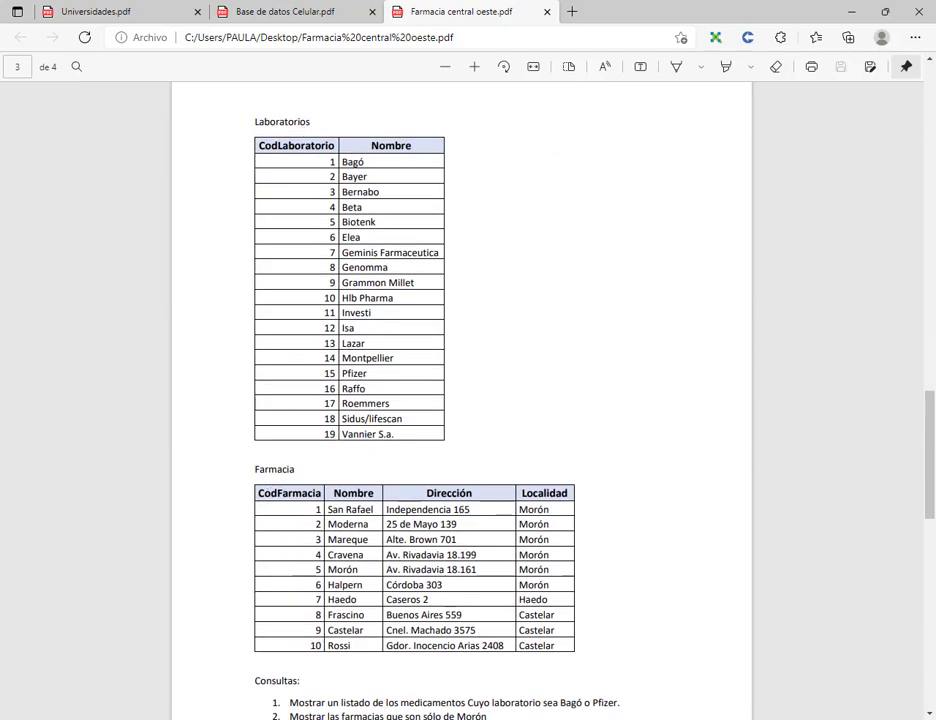
pyautogui.hotkey('alt', 'Tab')
pyautogui.click(880, 12)
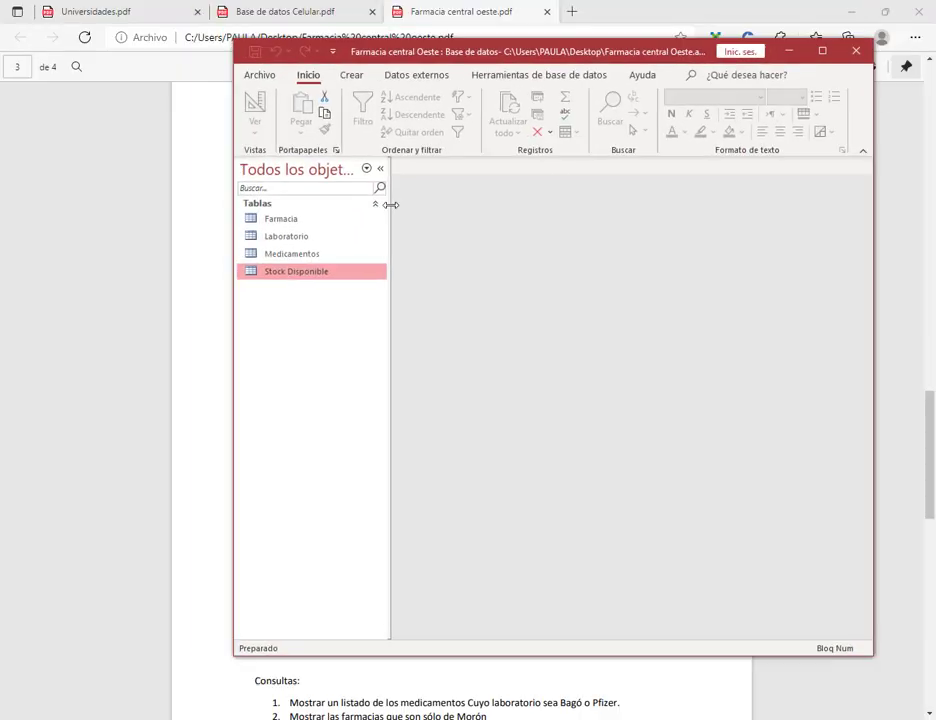
pyautogui.press('super+Right')
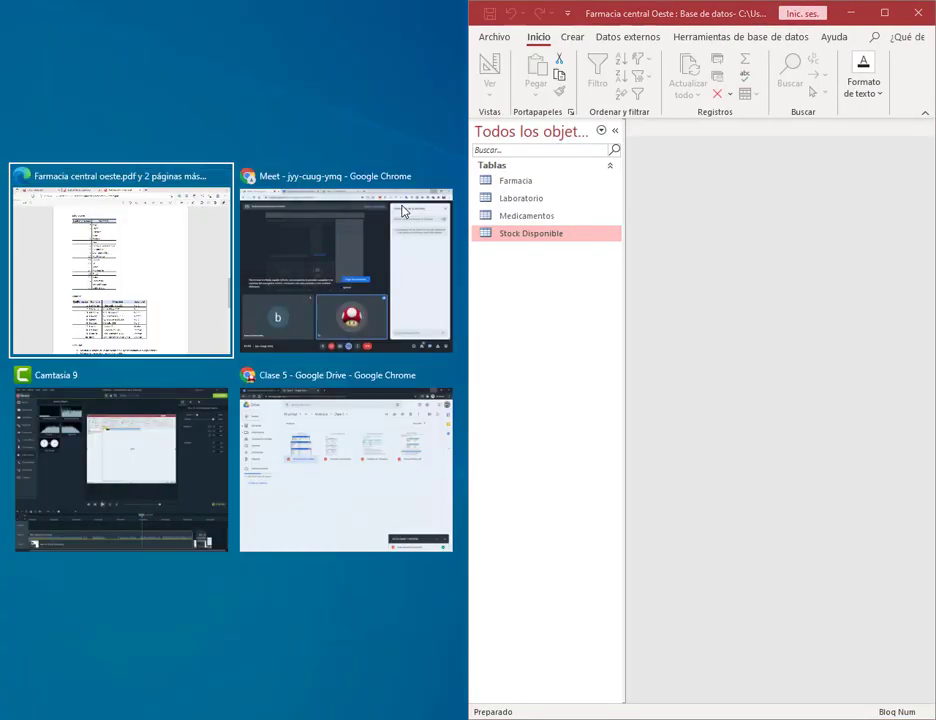
pyautogui.click(138, 299)
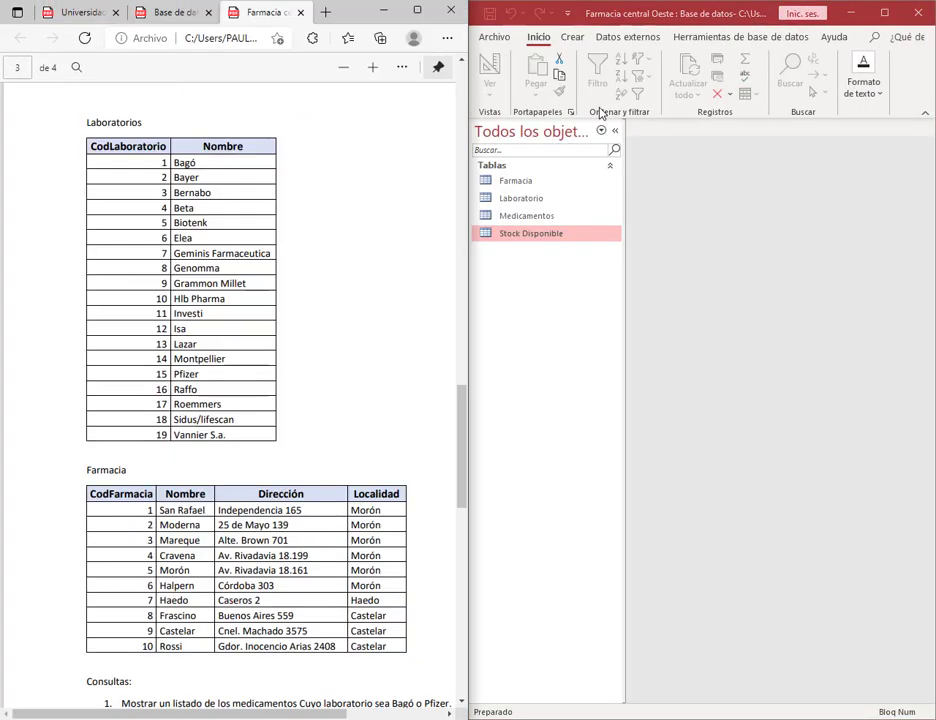
# Open the Farmacia table and enter the first record: Nombre San Rafael, its Dirección from the PDF, and Localidad Morón.
pyautogui.doubleClick(532, 181)
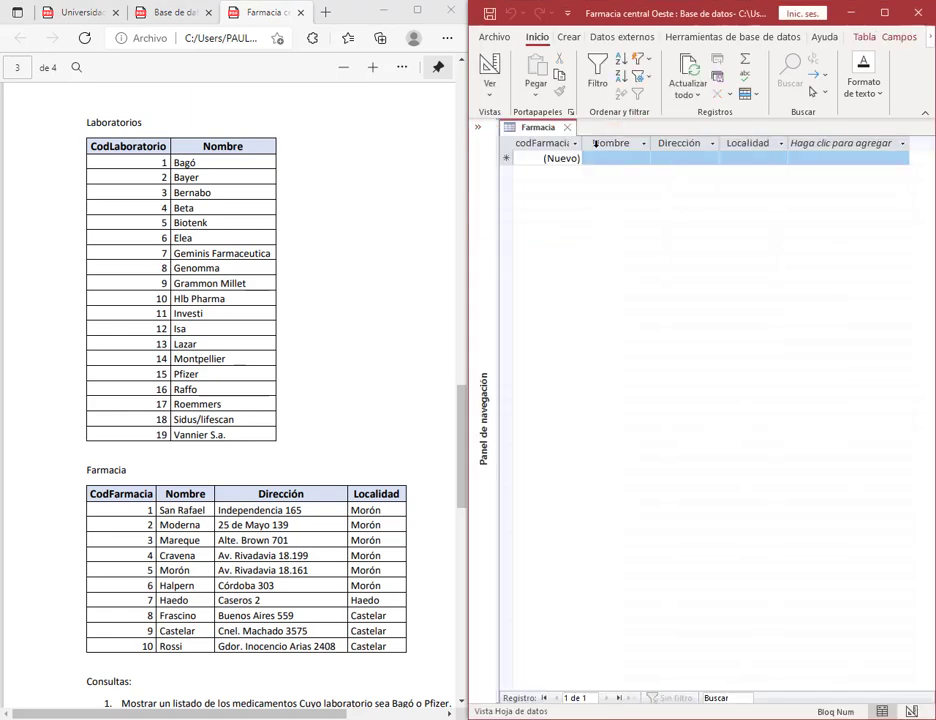
pyautogui.write('San Rafael')
pyautogui.press('Tab')
pyautogui.write('Independencia')
pyautogui.press('Tab')
pyautogui.write('M')
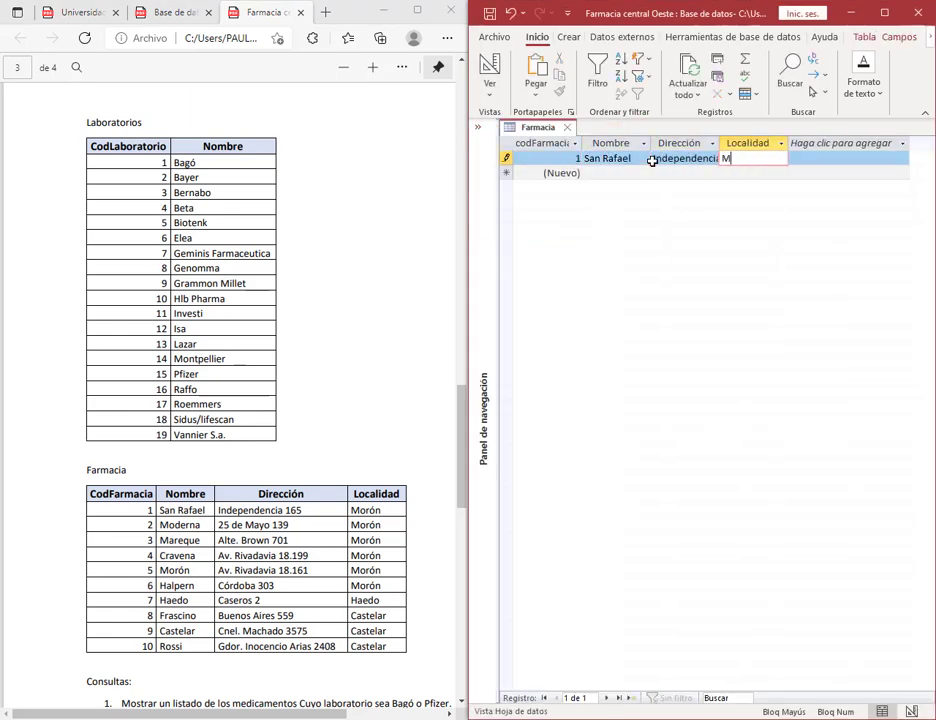
pyautogui.write('orón')
pyautogui.press('Tab')
# Add the Farmacia record for Moderna, with its Dirección from the PDF and Localidad Morón.
pyautogui.write('Moderna')
pyautogui.press('Tab')
pyautogui.write('25 deMayo')
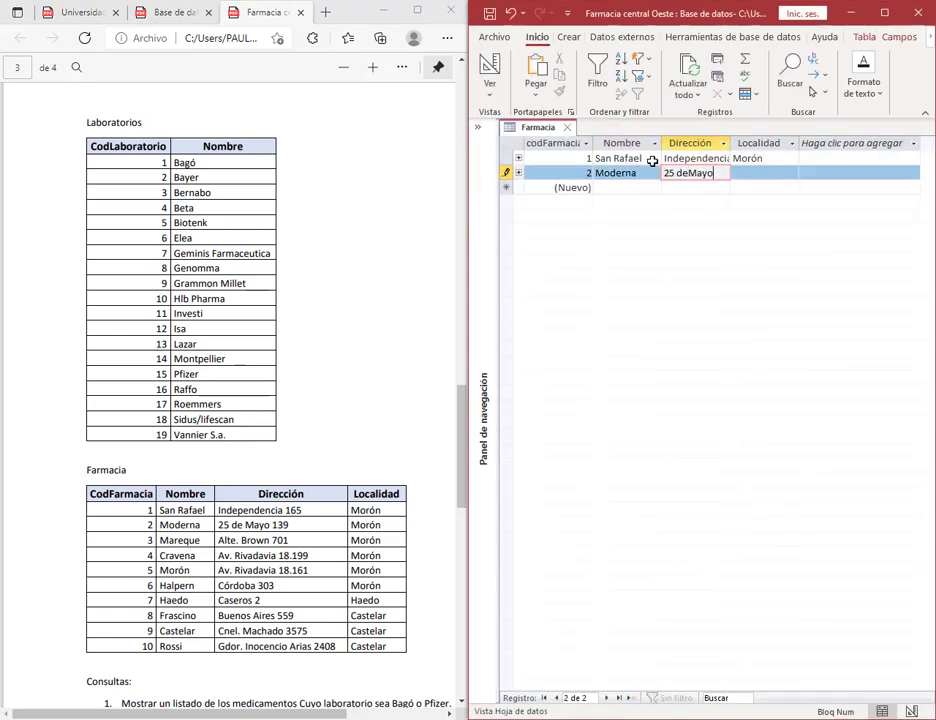
pyautogui.hotkey('shift', 'Tab')
pyautogui.press('Tab')
pyautogui.write('25 de Mayo 139')
pyautogui.press('Tab')
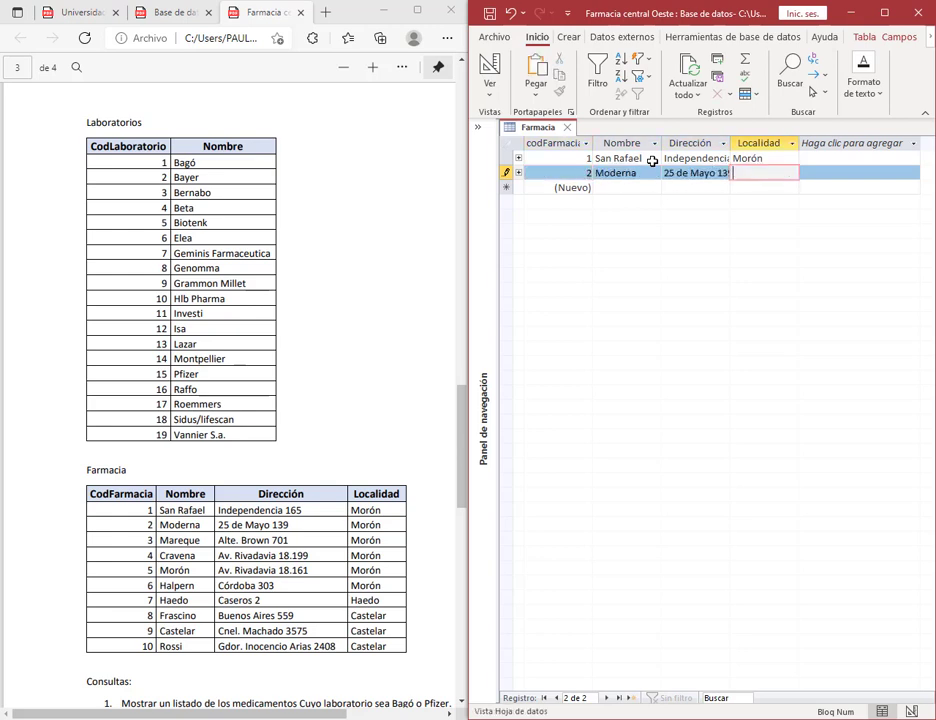
pyautogui.write('Morón')
pyautogui.press('Tab')
# Add the Farmacia record for Mareque, with its Dirección from the PDF and Localidad Morón.
pyautogui.write('Mareque')
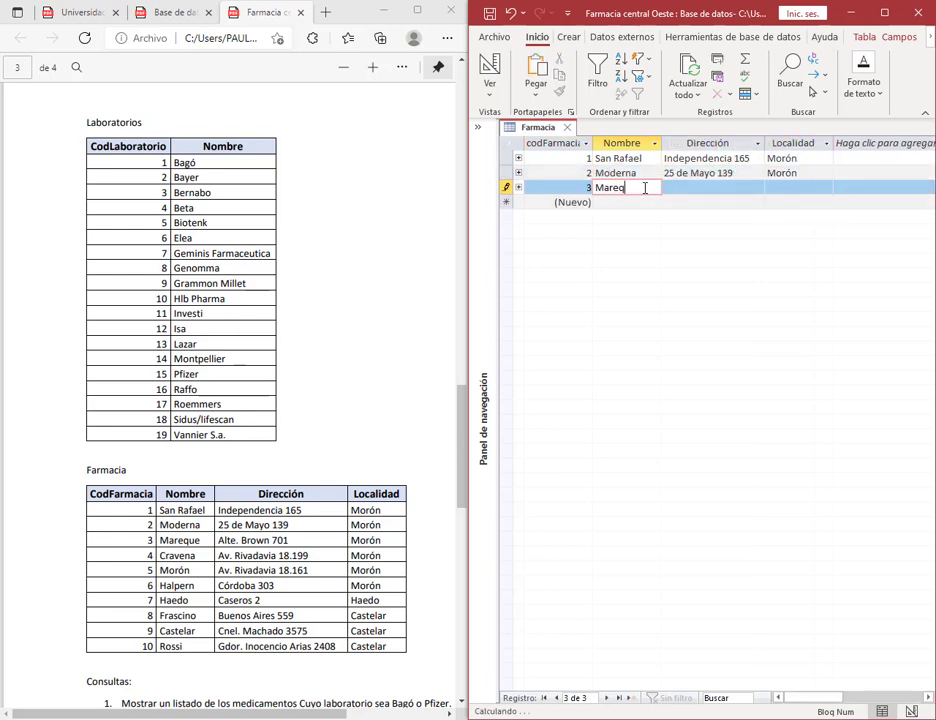
pyautogui.press('Tab')
pyautogui.write('Alte. Brwon 701')
pyautogui.press('Tab')
pyautogui.write('Morón')
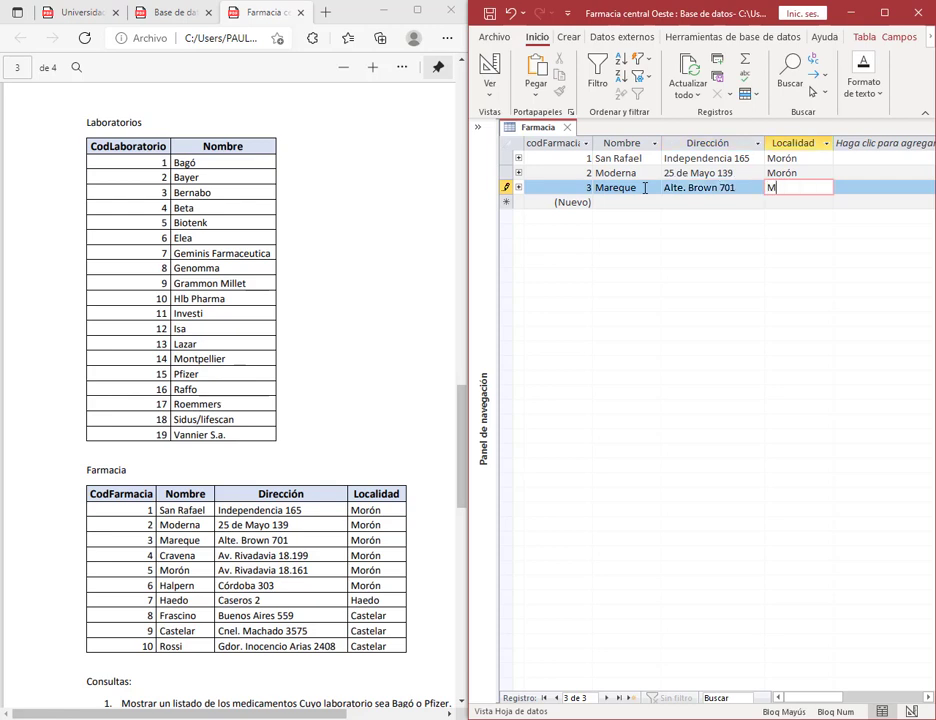
pyautogui.press('Tab')
# Add the Farmacia record for Cravena, with its Dirección from the PDF and Localidad Morón.
pyautogui.write('Cravena')
pyautogui.press('Tab')
pyautogui.write('Av. Rivada')
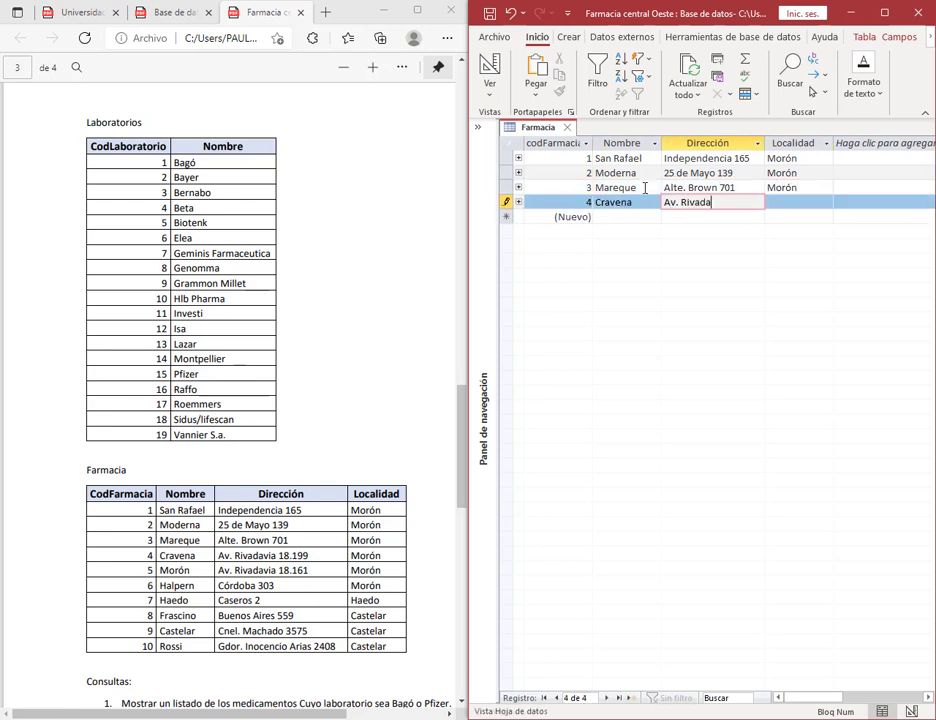
pyautogui.write('via 18199')
pyautogui.press('Tab')
pyautogui.write('Morón')
pyautogui.press('Tab')
# Add the Farmacia record named Morón, with its Dirección from the PDF and Localidad Morón.
pyautogui.write('Morón')
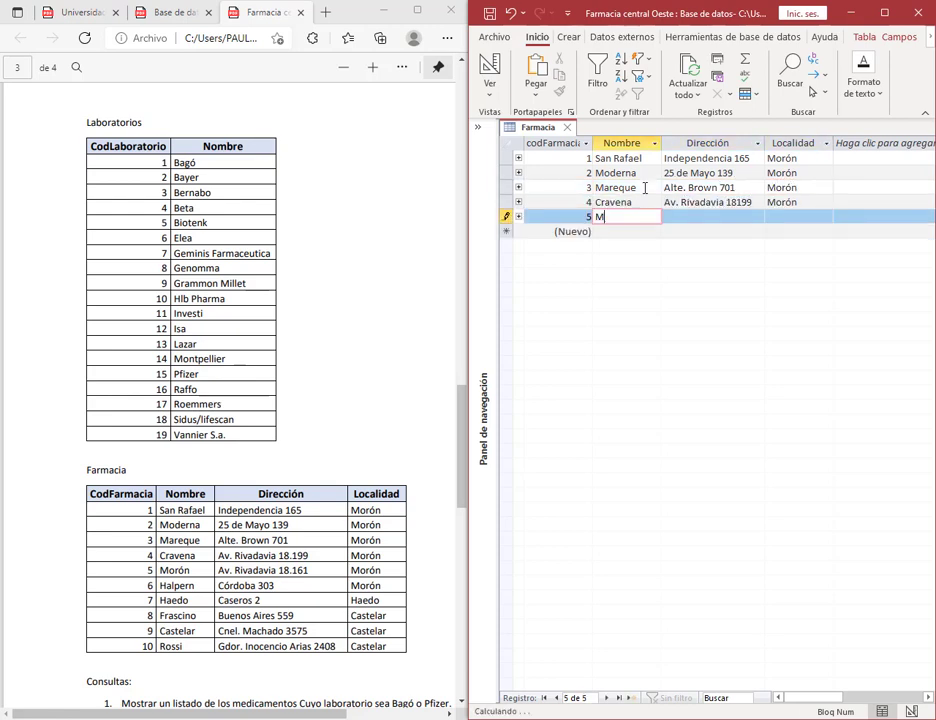
pyautogui.press('Tab')
pyautogui.write('Av. Rivadavia 18161')
pyautogui.press('Tab')
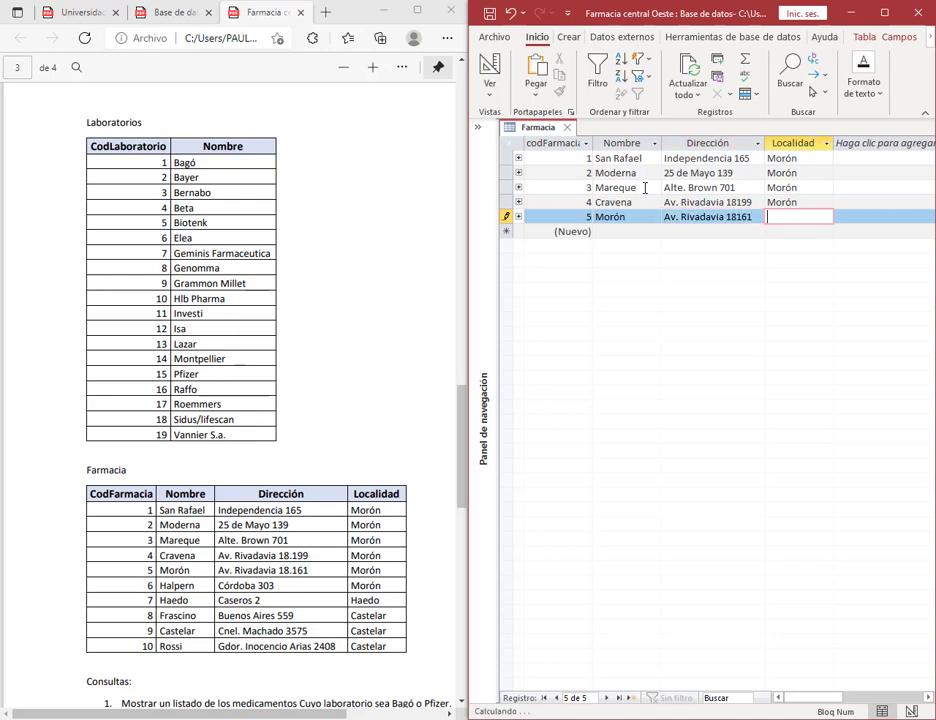
pyautogui.write('Morón')
pyautogui.press('Tab')
# Add the Farmacia record for Halpern, with its Dirección from the PDF and Localidad Morón.
pyautogui.write('Halpern')
pyautogui.press('Tab')
pyautogui.write('C´ro')
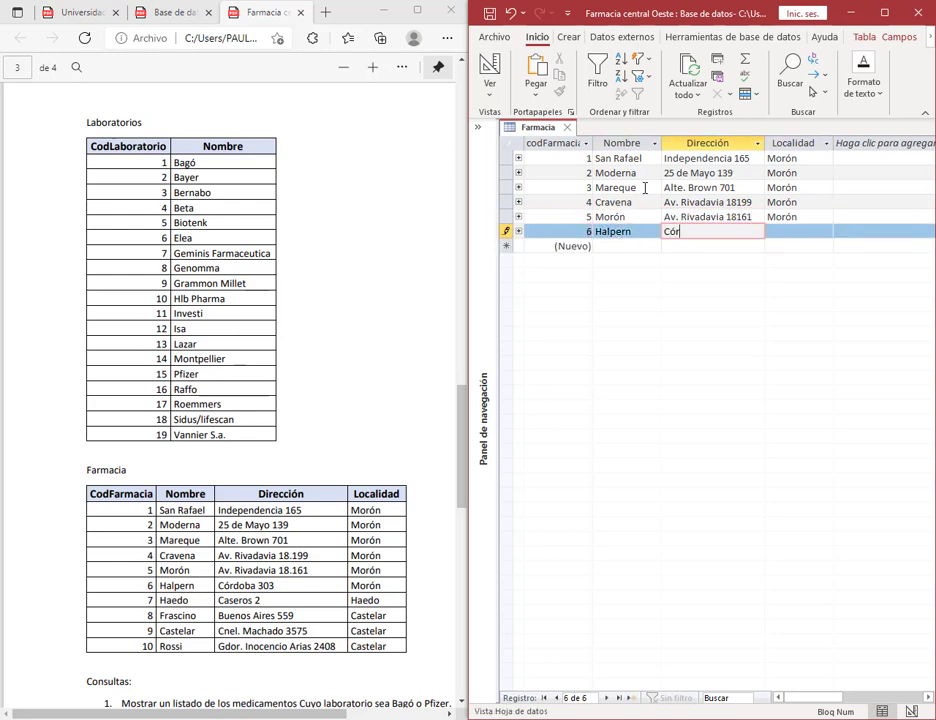
pyautogui.write('doba 303')
pyautogui.press('Tab')
pyautogui.write('Morón')
pyautogui.press('Tab')
# Add the Farmacia record named Haedo, with its Dirección from the PDF and Localidad Haedo.
pyautogui.write('Haedo')
pyautogui.press('Tab')
pyautogui.write('Case')
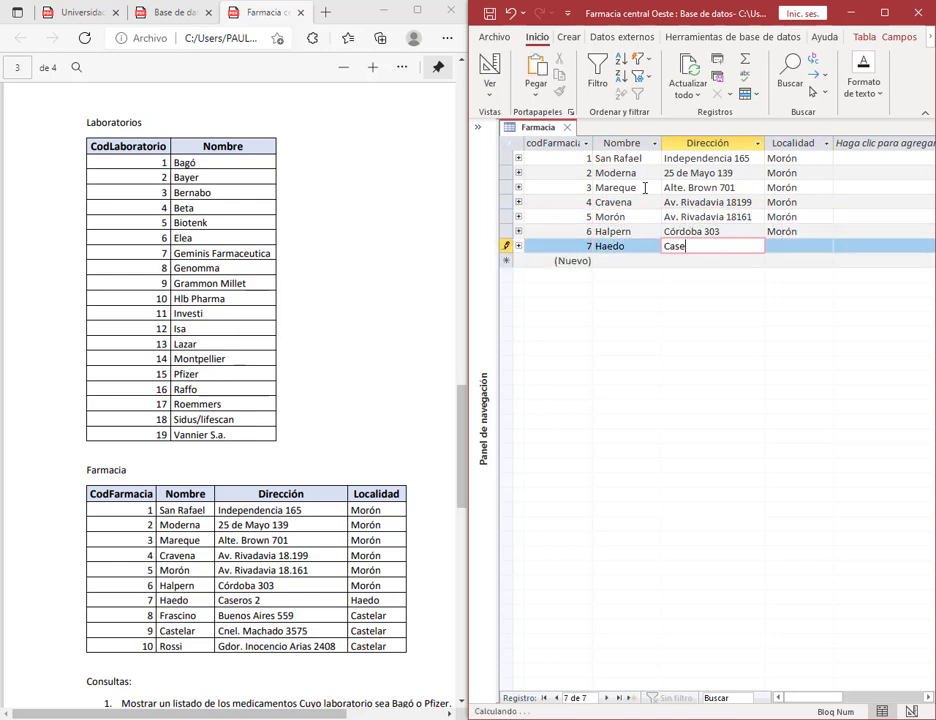
pyautogui.write('ros 2')
pyautogui.press('Tab')
pyautogui.write('Haedo')
pyautogui.press('Tab')
# Add the Farmacia record for Frascino, with its Dirección from the PDF and Localidad Castelar.
pyautogui.write('Frascino')
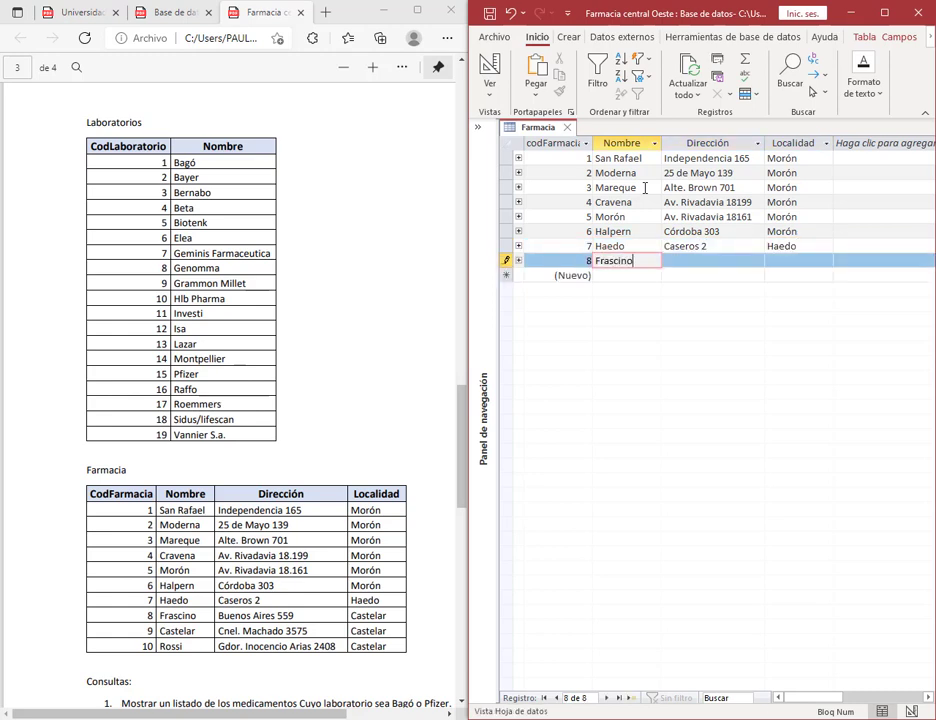
pyautogui.press('Tab')
pyautogui.write('Buenos Aires 559')
pyautogui.press('Tab')
pyautogui.write('Castelar')
pyautogui.press('Tab')
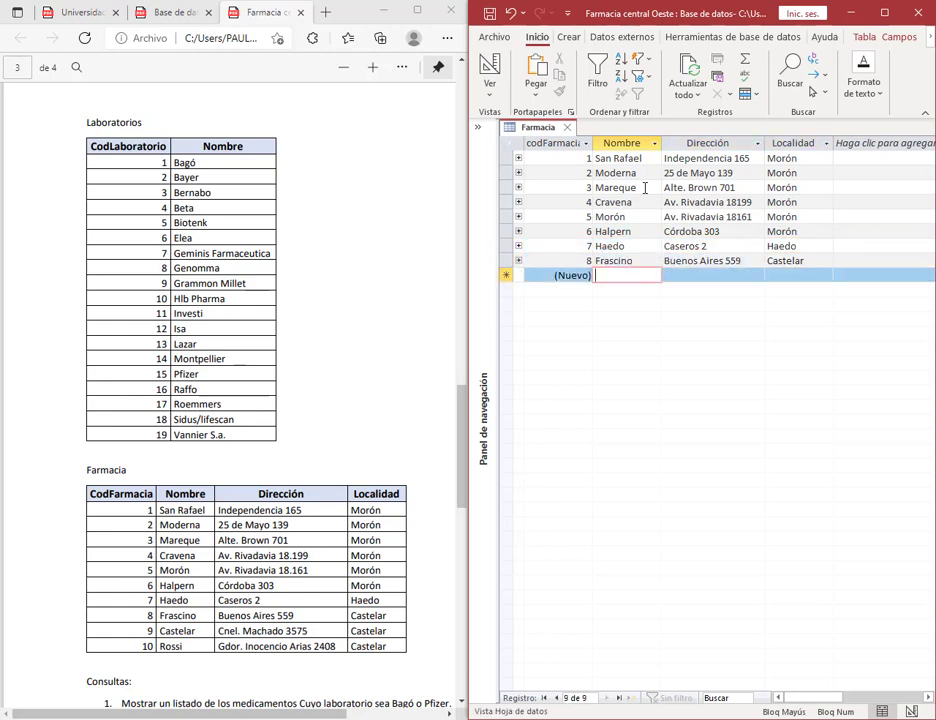
# Add the Farmacia record named Castelar, with its Dirección from the PDF and Localidad Castelar.
pyautogui.write('Castelar Cnel. Ma')
pyautogui.press('BackSpace')
pyautogui.press('BackSpace')
pyautogui.press('BackSpace')
pyautogui.press('BackSpace')
pyautogui.press('BackSpace')
pyautogui.press('BackSpace')
pyautogui.press('Tab')
pyautogui.write('Cnel. Machado 3575')
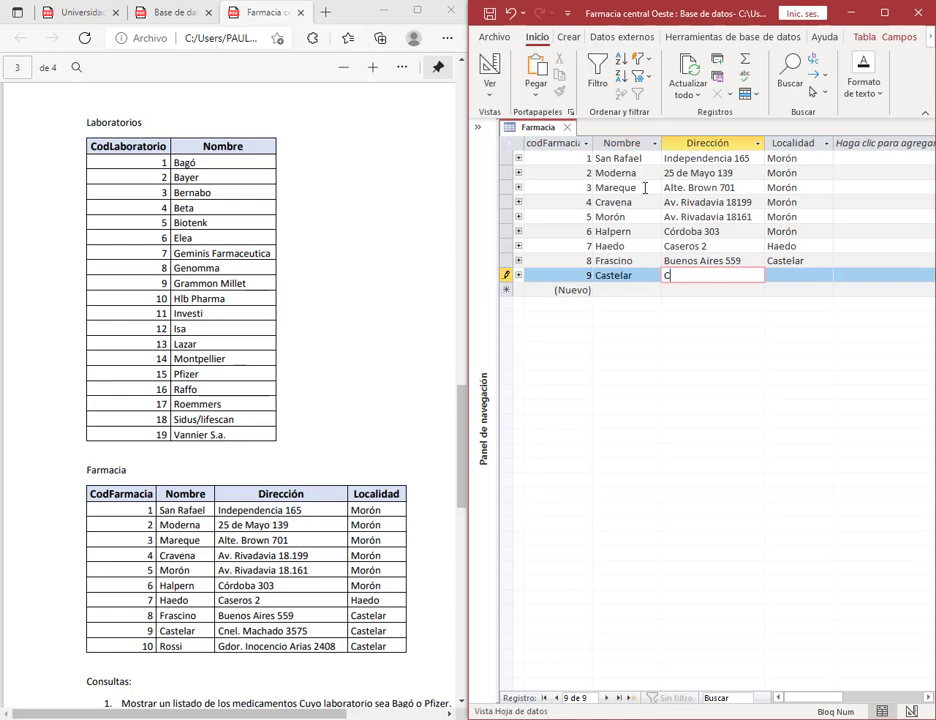
pyautogui.press('Tab')
pyautogui.write('Castelar')
pyautogui.press('Tab')
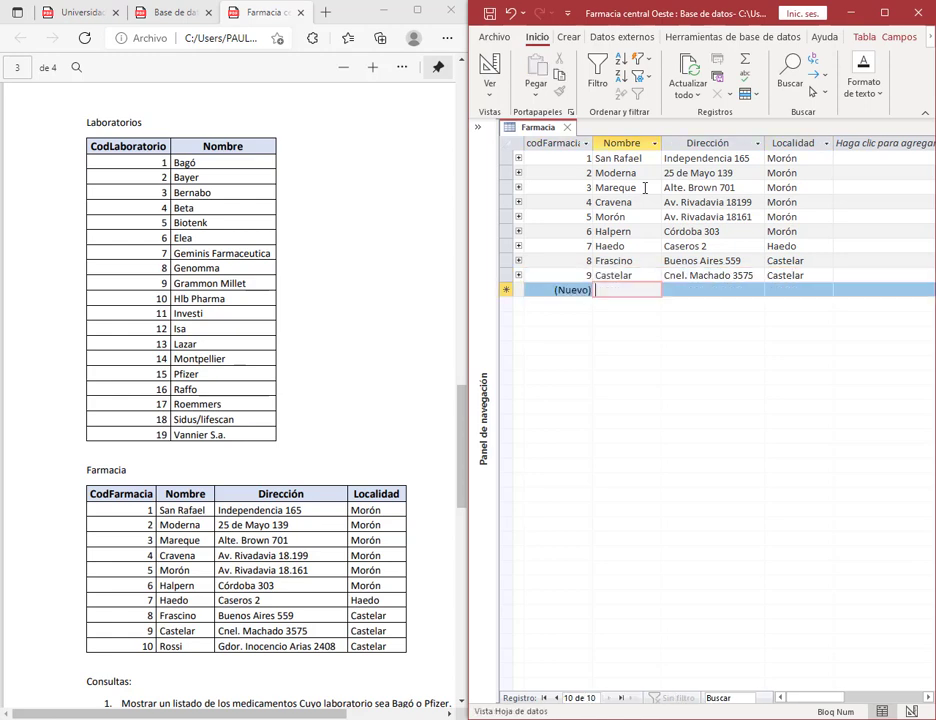
# Add the tenth Farmacia record as Ross, with the street name from the PDF as Dirección and Localidad Castelar.
pyautogui.write('Ross')
pyautogui.press('Tab')
pyautogui.write('Gdor. Inocencio Arias')
pyautogui.press('Tab')
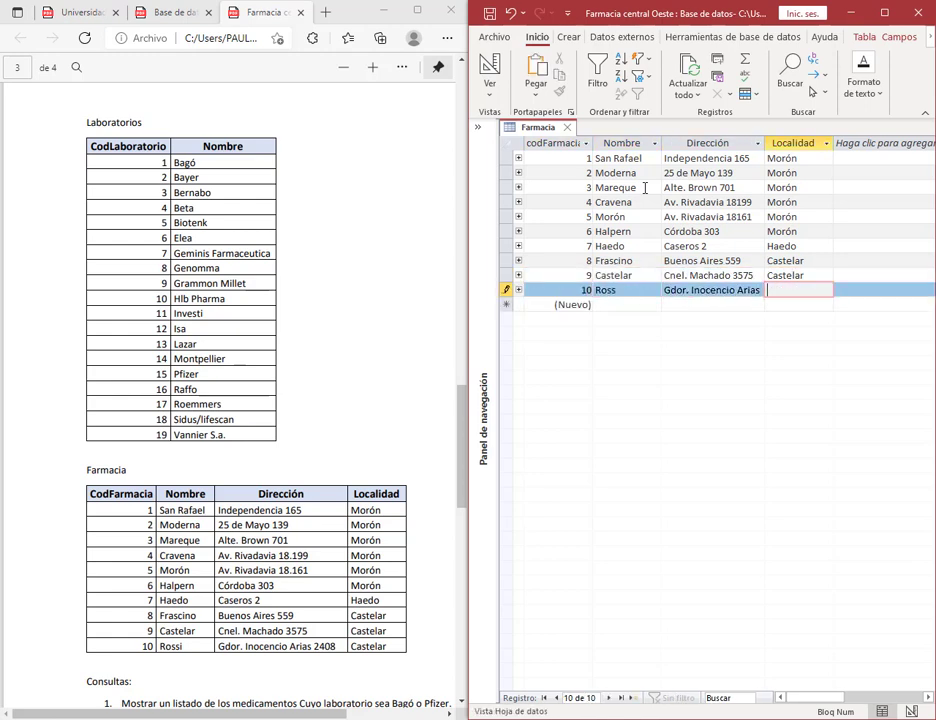
pyautogui.write('Castelar')
pyautogui.press('Tab')
# Widen the Dirección column, complete the tenth pharmacy's address with its street number, and close the Farmacia table.
pyautogui.moveTo(761, 143); pyautogui.dragTo(800, 145)
pyautogui.click(775, 289)
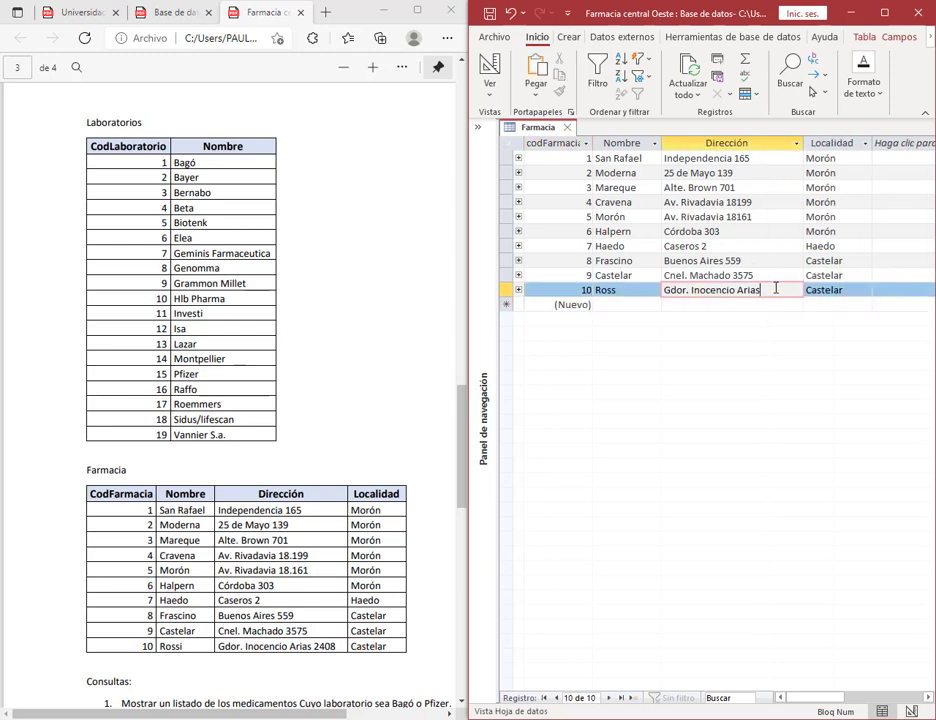
pyautogui.press('Tab')
pyautogui.click(858, 200)
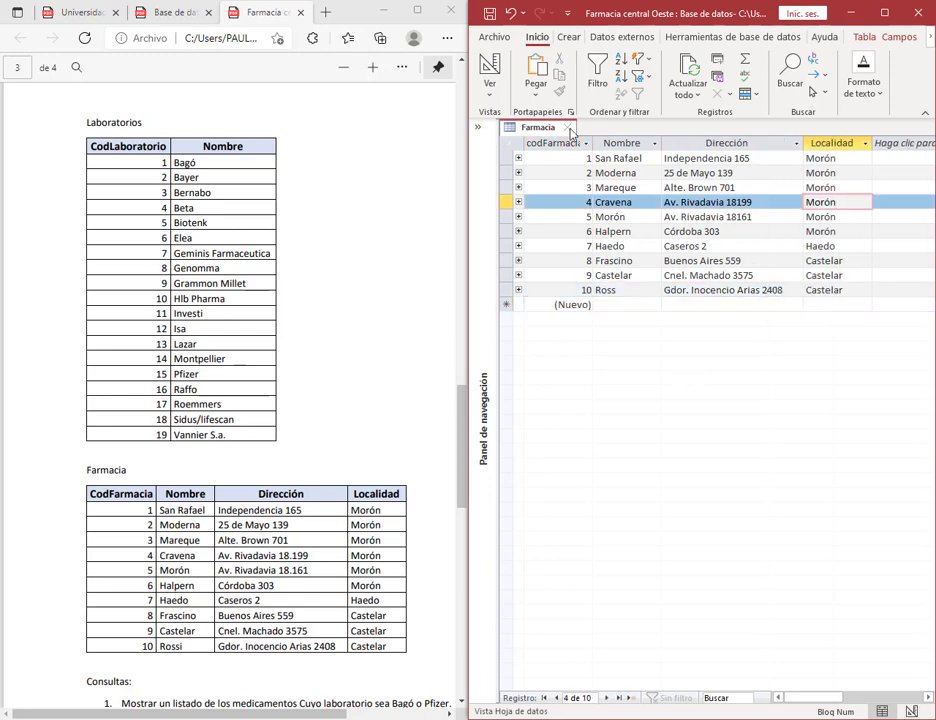
pyautogui.click(567, 127)
# Open the Laboratorio table and add the laboratories Bagó, Bayer, Bernabo, Beta and Biotenk.
pyautogui.click(478, 127)
pyautogui.doubleClick(540, 199)
pyautogui.click(610, 159)
pyautogui.write('Bagó')
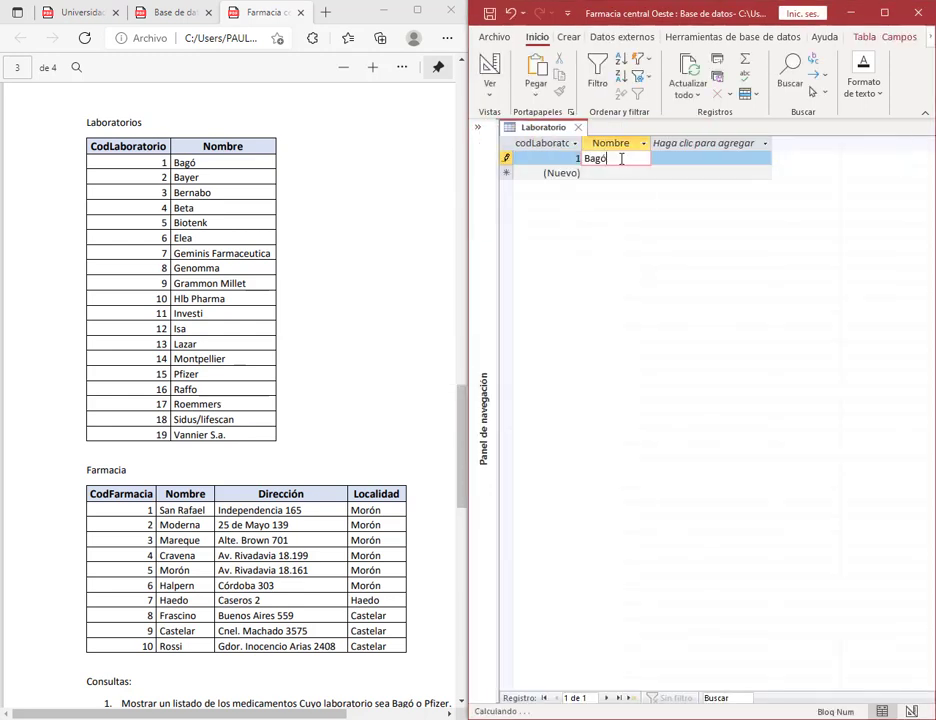
pyautogui.press('Down')
pyautogui.write('Bayer')
pyautogui.press('Down')
pyautogui.write('Bernabo')
pyautogui.press('Down')
pyautogui.write('Beta')
pyautogui.press('Down')
pyautogui.write('Biotenk')
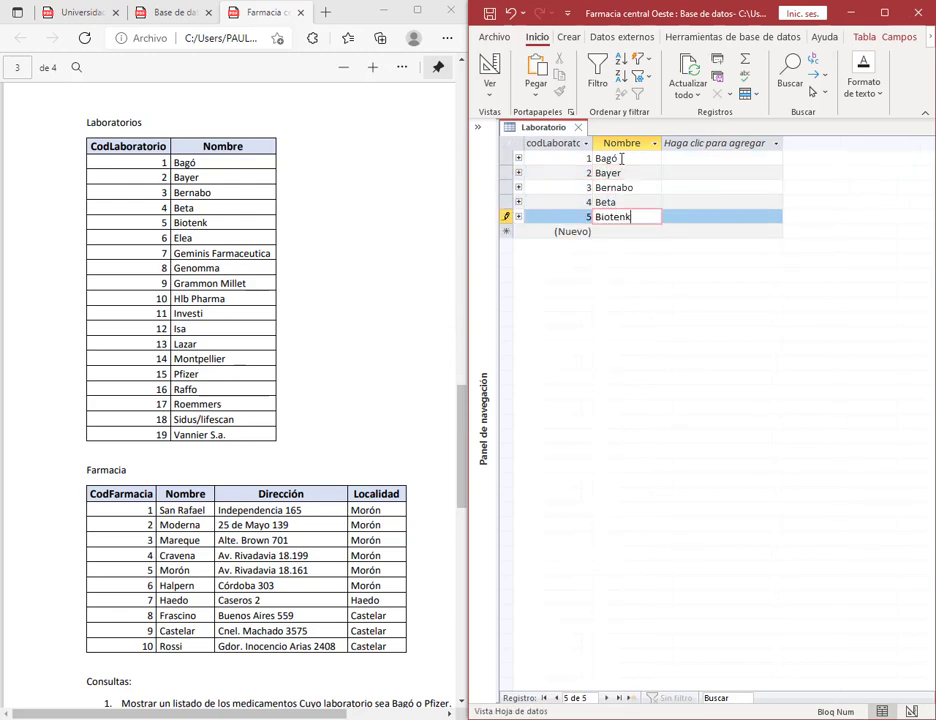
# Add Elea and Geminis Farmaceutica as the sixth and seventh Laboratorio records.
pyautogui.press('Down')
pyautogui.write('Elea')
pyautogui.press('Down')
pyautogui.write('Gemionis Farmaceutica')
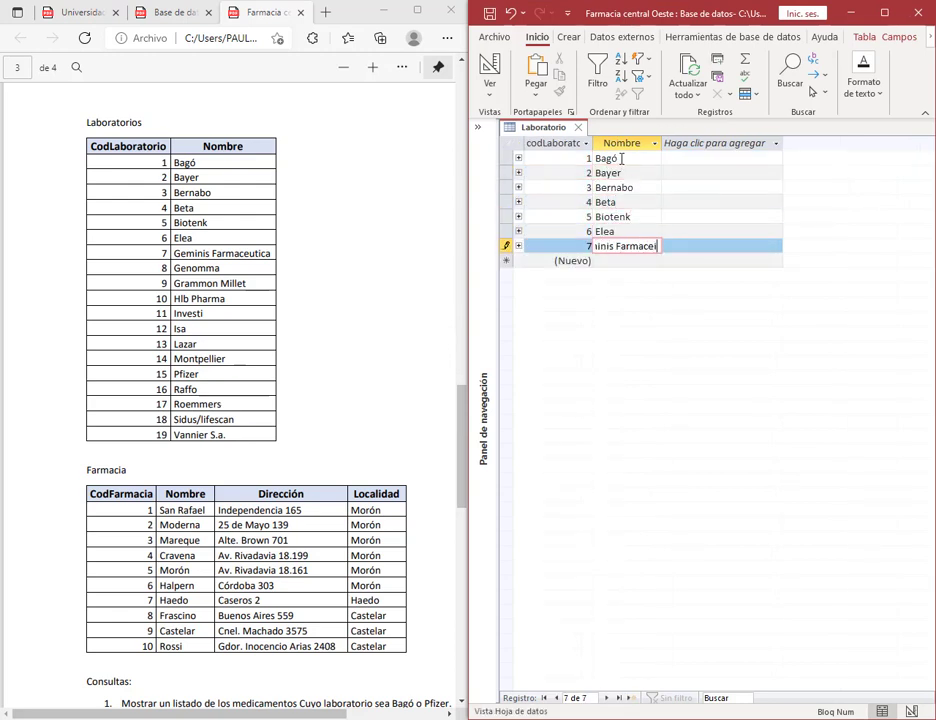
# Add Genomma and Grammon Millet as the eighth and ninth Laboratorio records.
pyautogui.press('Down')
pyautogui.press('capslock')
pyautogui.write('gENOMMA')
pyautogui.press('capslock')
pyautogui.press('BackSpace')
pyautogui.press('BackSpace')
pyautogui.press('BackSpace')
pyautogui.press('BackSpace')
pyautogui.press('BackSpace')
pyautogui.press('BackSpace')
pyautogui.press('BackSpace')
pyautogui.write('Genomma')
pyautogui.press('Down')
pyautogui.write('Grammon Millet')
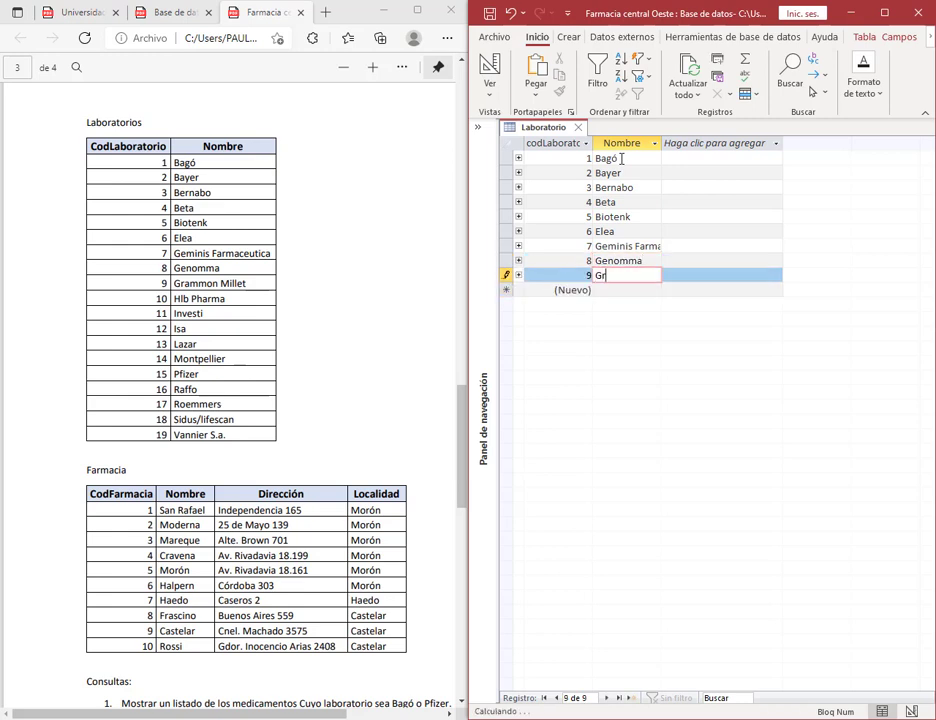
# Add the laboratories Hlb Pharma, Investi, Isa, Lazar and Montpellier to the Laboratorio table.
pyautogui.press('Down')
pyautogui.write('Hlb Phar')
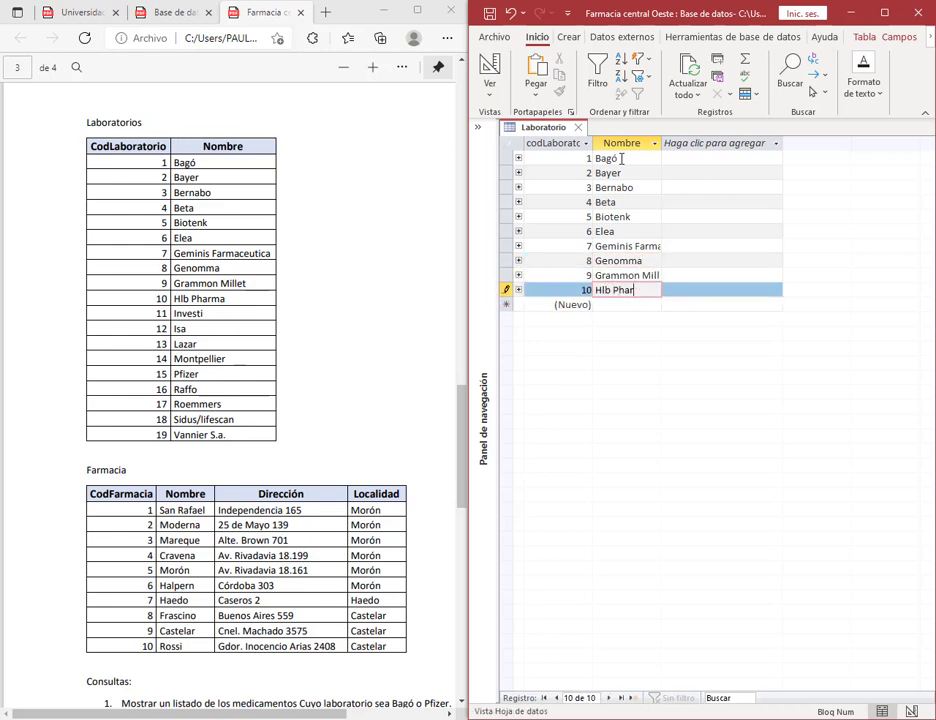
pyautogui.write('ma')
pyautogui.press('Down')
pyautogui.write('Investi')
pyautogui.press('Down')
pyautogui.write('Isa')
pyautogui.press('Down')
pyautogui.write('Lazar')
pyautogui.press('Down')
pyautogui.write('Montpelli')
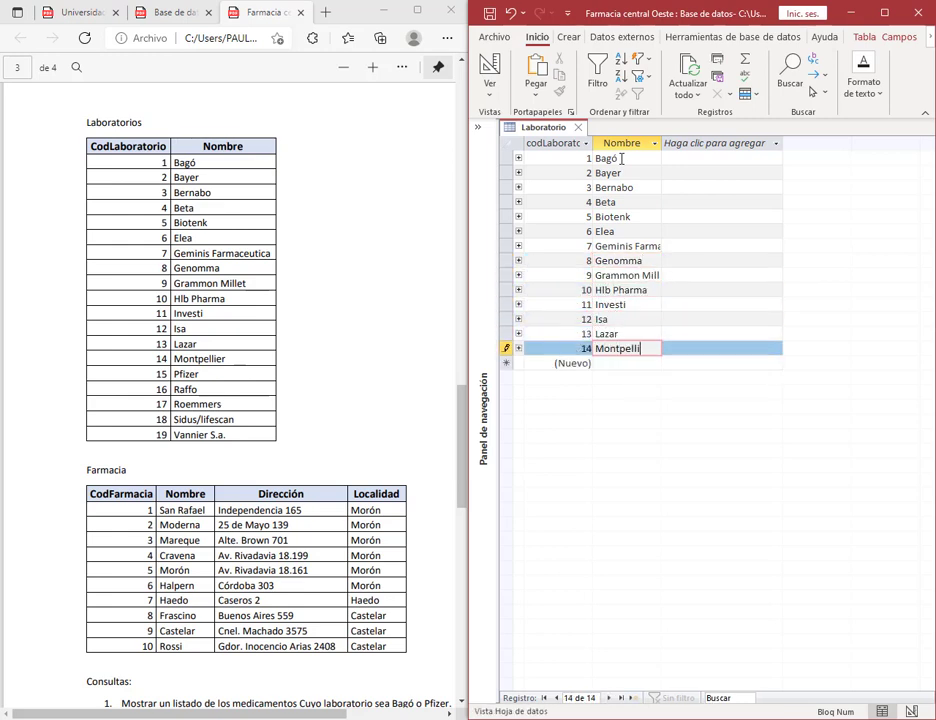
pyautogui.write('er')
# Add the laboratories Pfizer, Raffo, Roemmers, Sidus/lifescan and Vannier S.A., and close the Laboratorio table.
pyautogui.press('Down')
pyautogui.write('Pfizer')
pyautogui.press('Down')
pyautogui.write('Raffo')
pyautogui.press('Down')
pyautogui.write('Roemmers')
pyautogui.press('Down')
pyautogui.write('S')
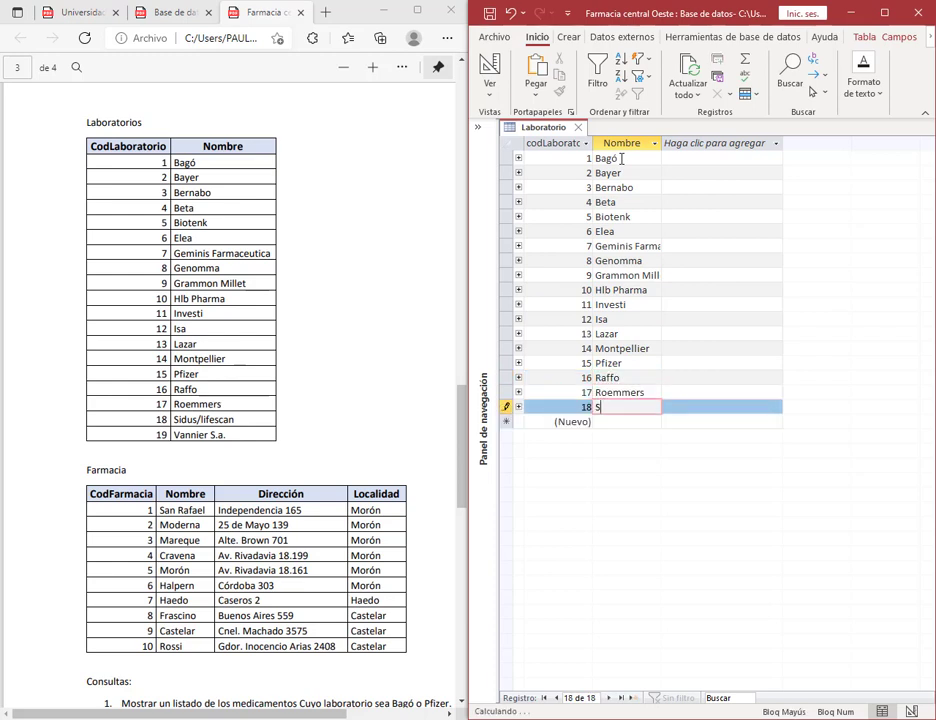
pyautogui.write('idus/lifescan')
pyautogui.press('Down')
pyautogui.write('Vannier S.A.')
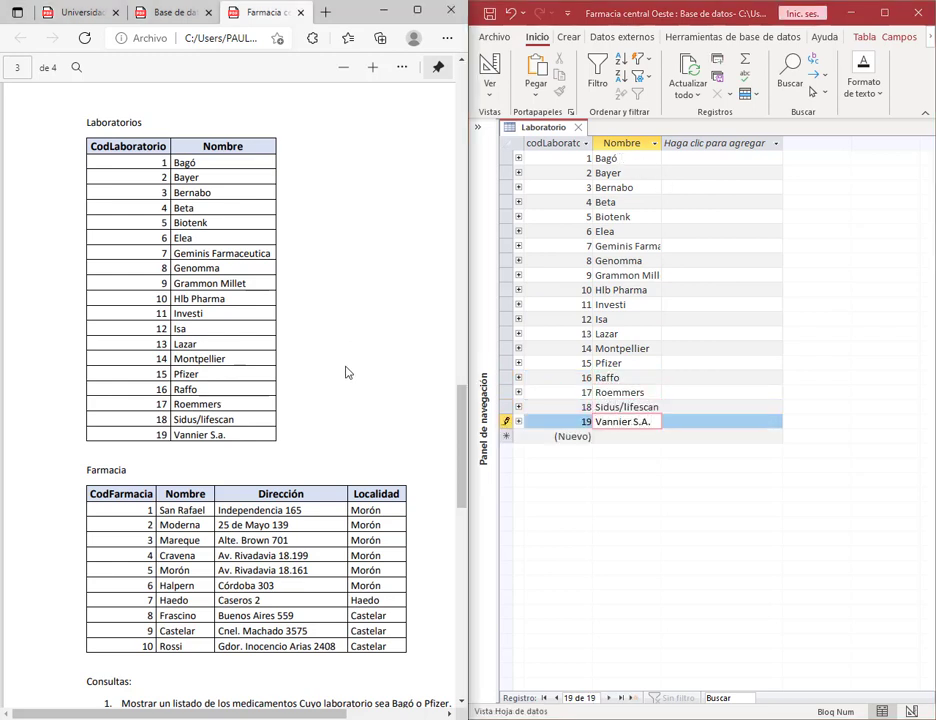
pyautogui.click(577, 133)
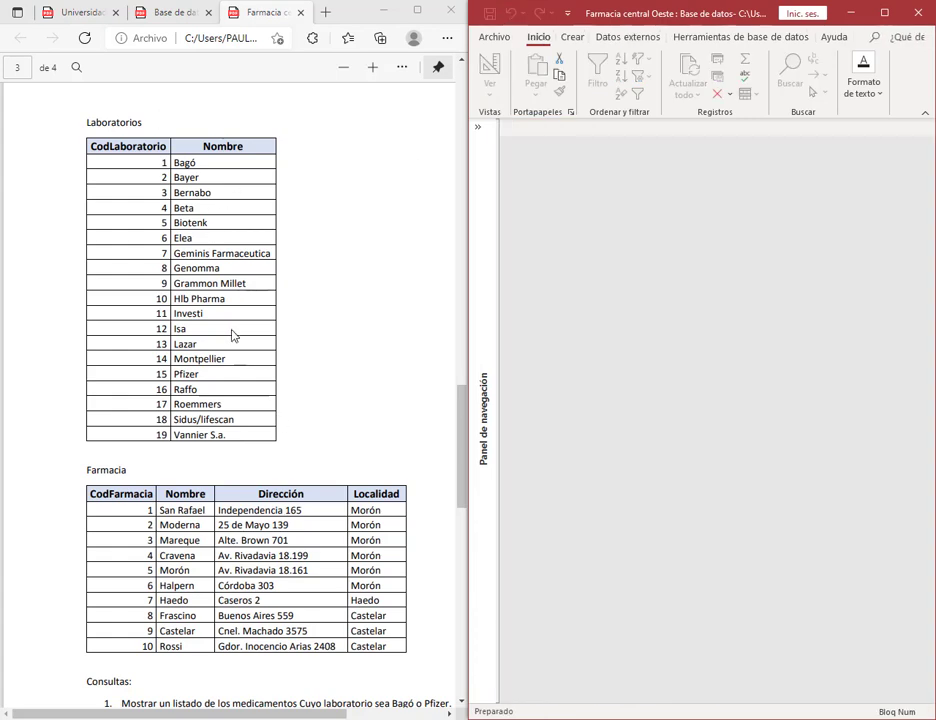
# Compare the PDF's Medicamentos, Laboratorios and Farmacia tables with the database's table list to review the loading order.
pyautogui.scroll(10, 232, 335)
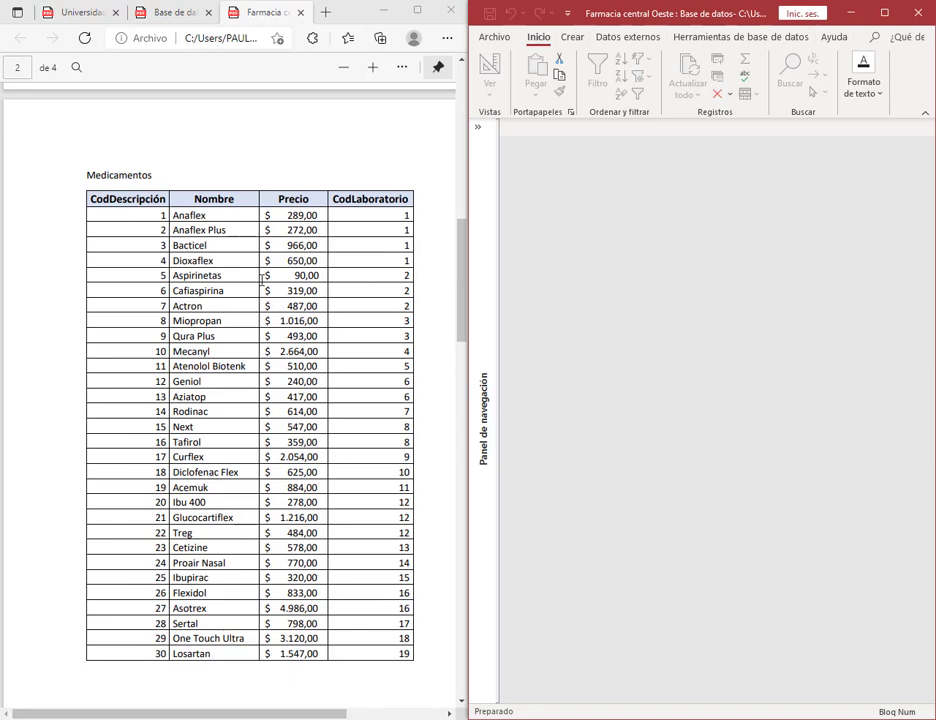
pyautogui.scroll(-10, 190, 215)
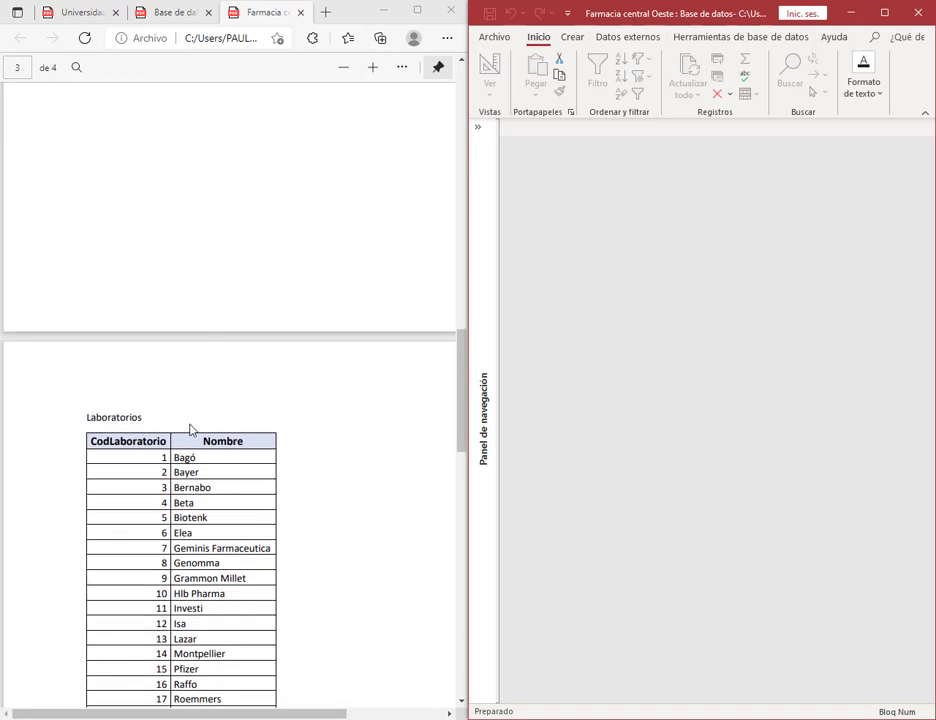
pyautogui.scroll(10, 340, 453)
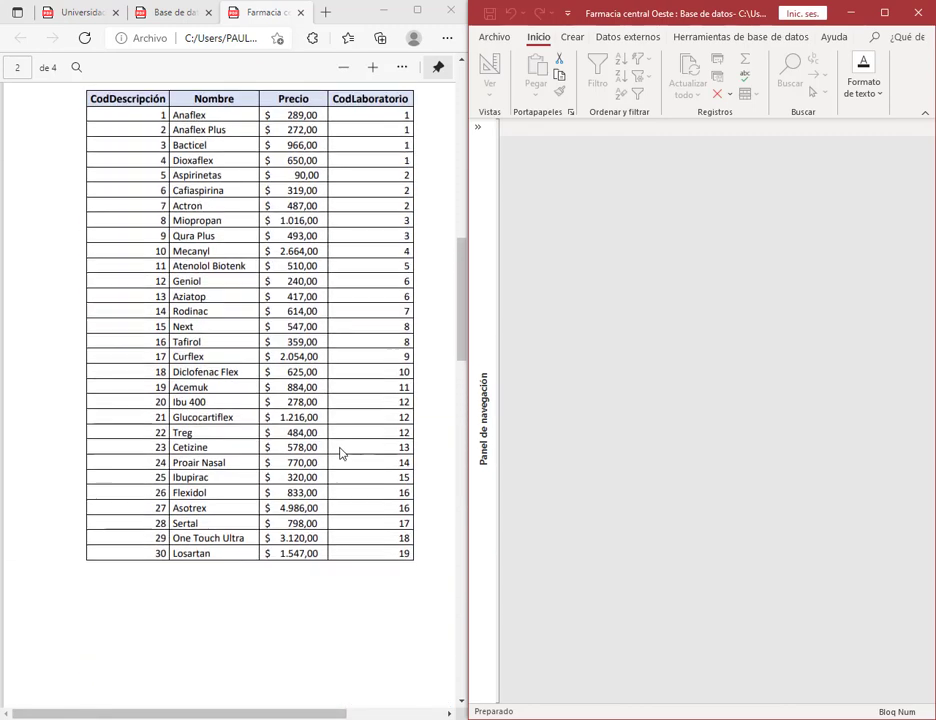
pyautogui.click(477, 127)
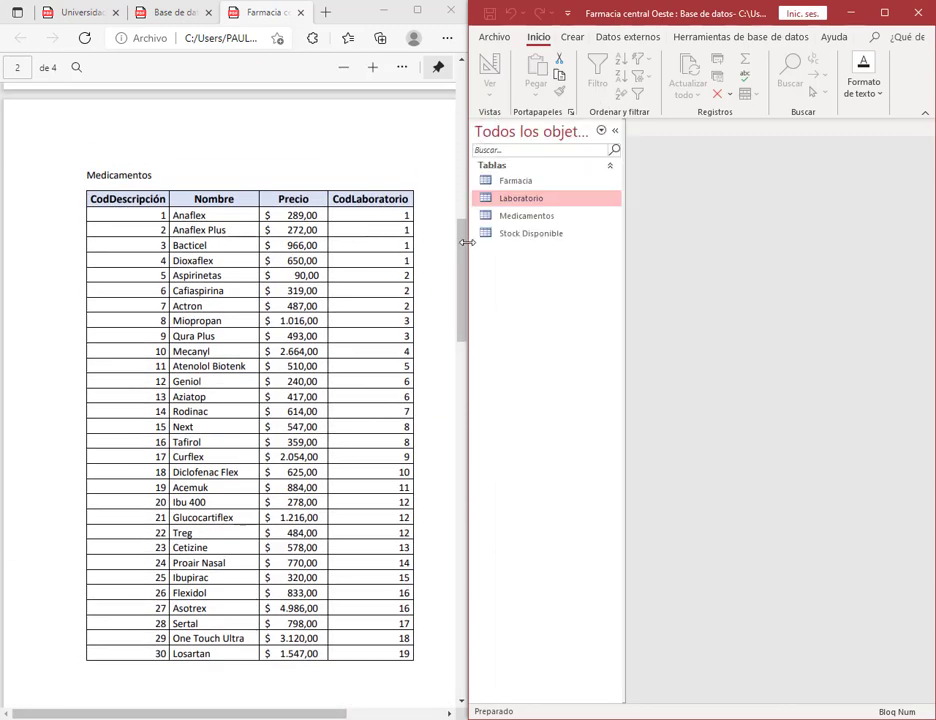
pyautogui.scroll(-5, 348, 340)
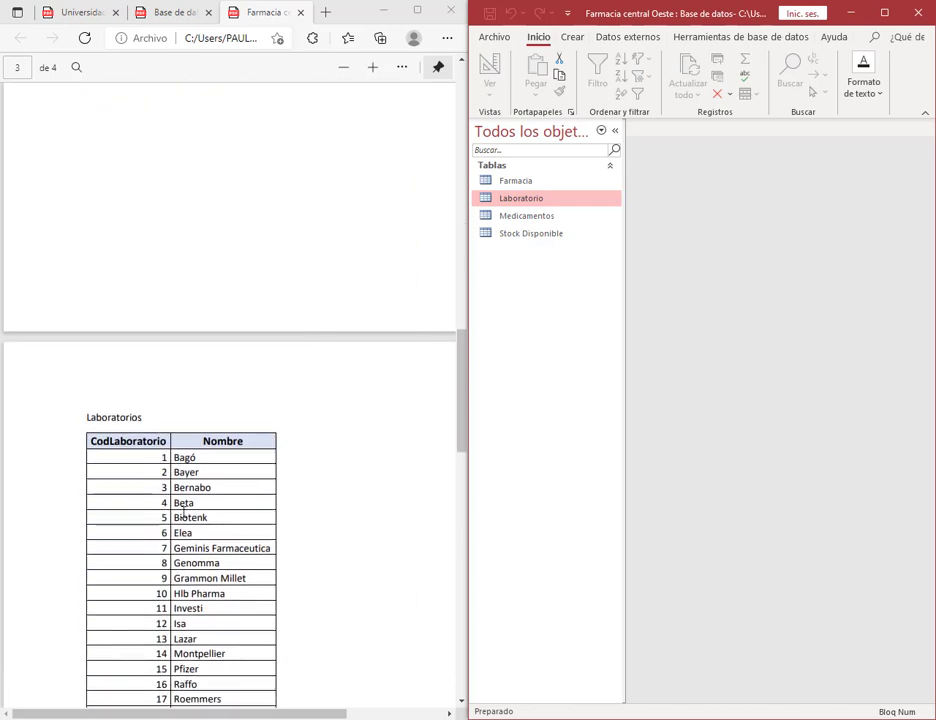
pyautogui.scroll(5, 322, 350)
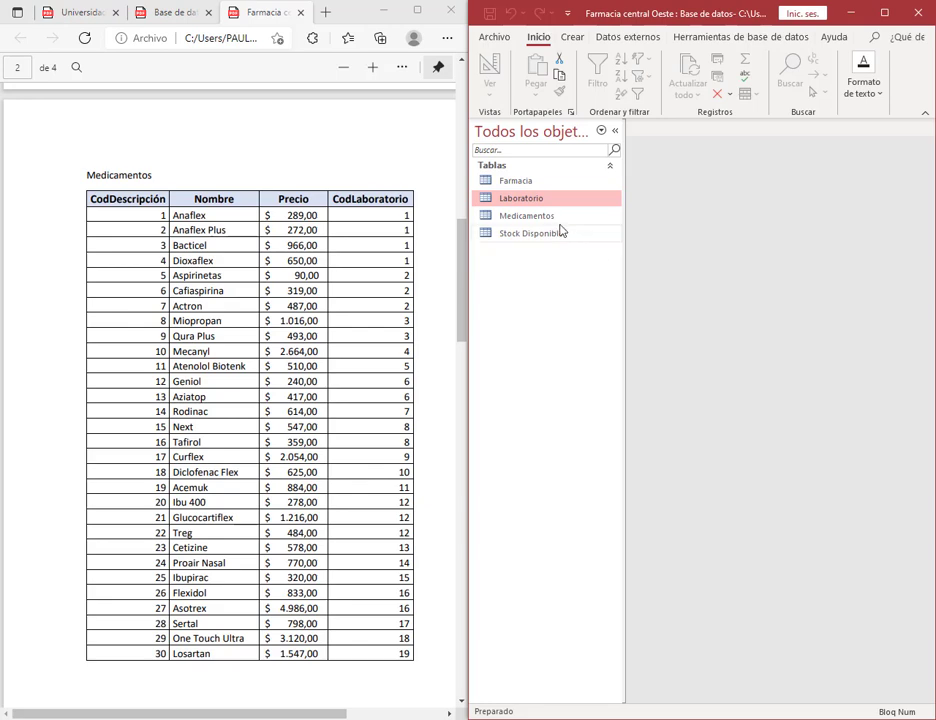
pyautogui.click(615, 131)
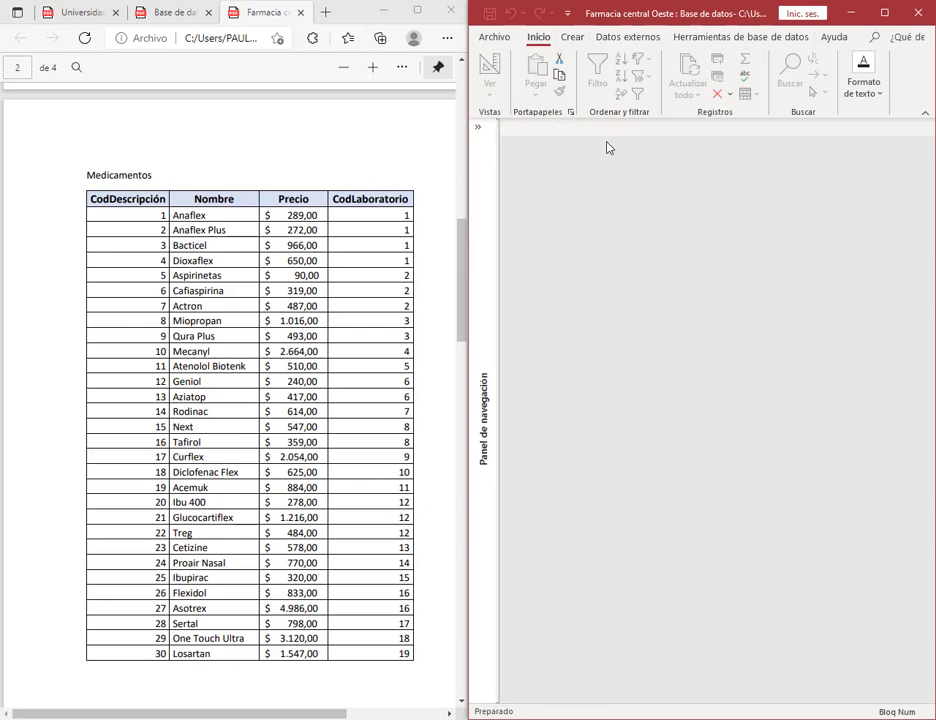
pyautogui.scroll(-9, 240, 317)
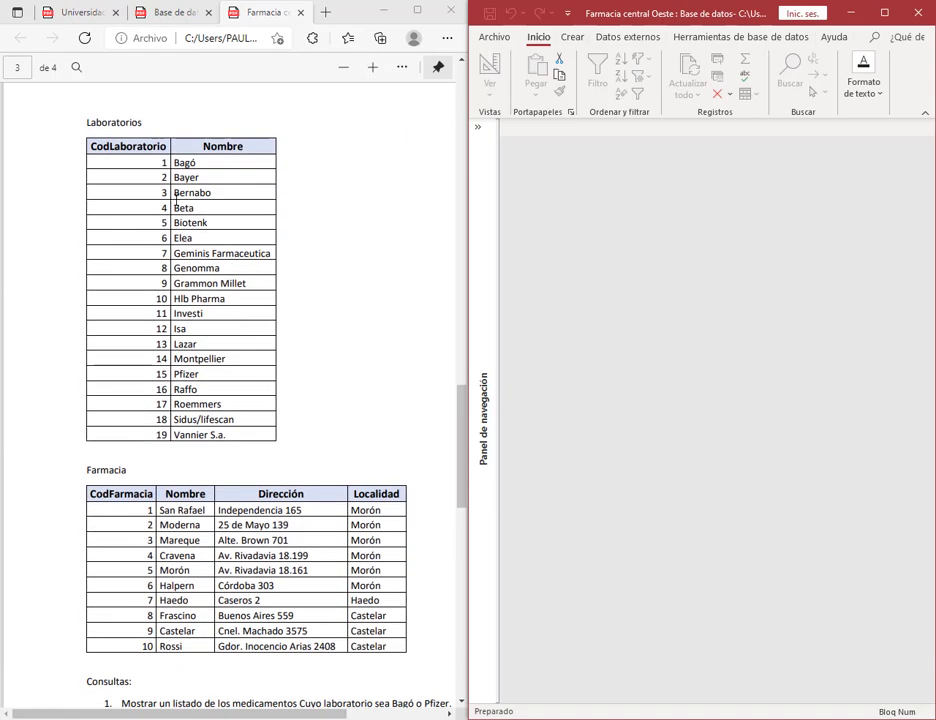
pyautogui.doubleClick(101, 120)
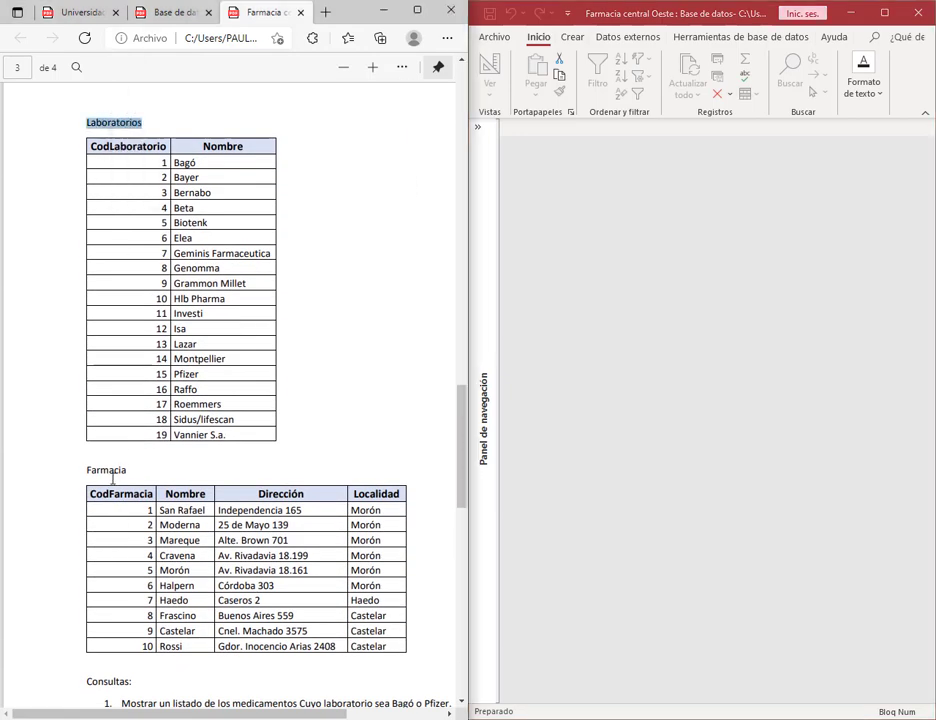
pyautogui.doubleClick(112, 472)
pyautogui.scroll(8, 130, 491)
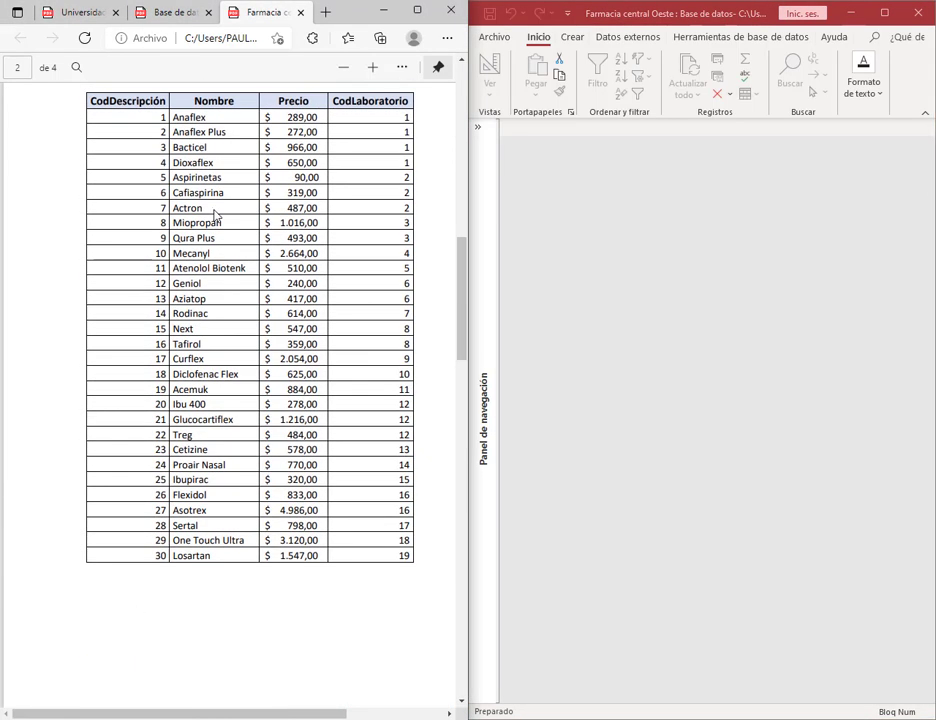
pyautogui.scroll(1, 172, 181)
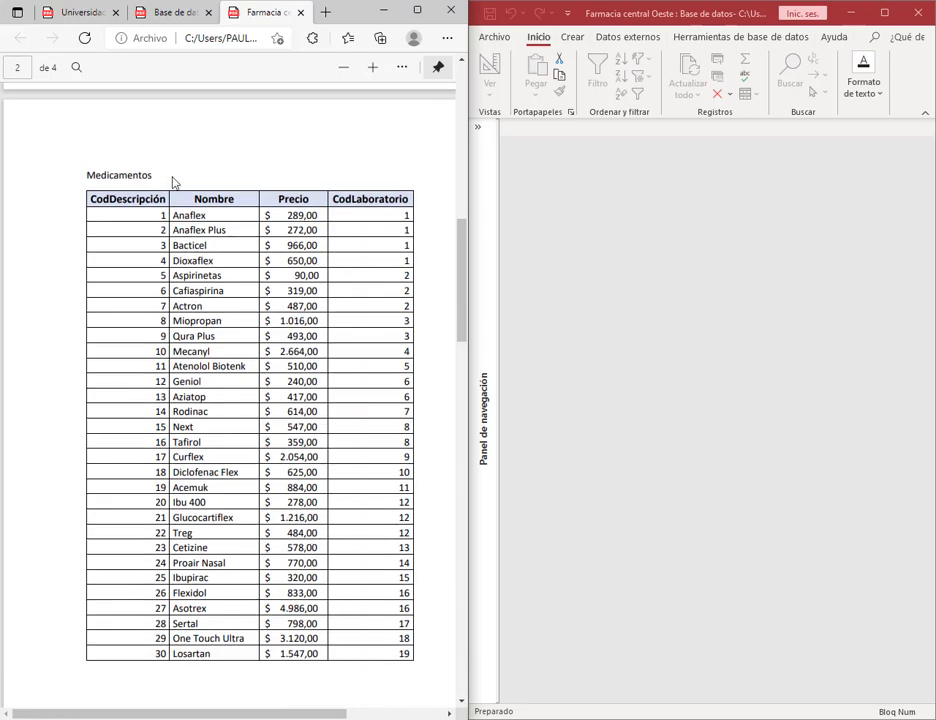
# Maximize Access, open the relationships diagram and move the Laboratorio table slightly farther away from Medicamentos.
pyautogui.click(884, 12)
pyautogui.click(334, 40)
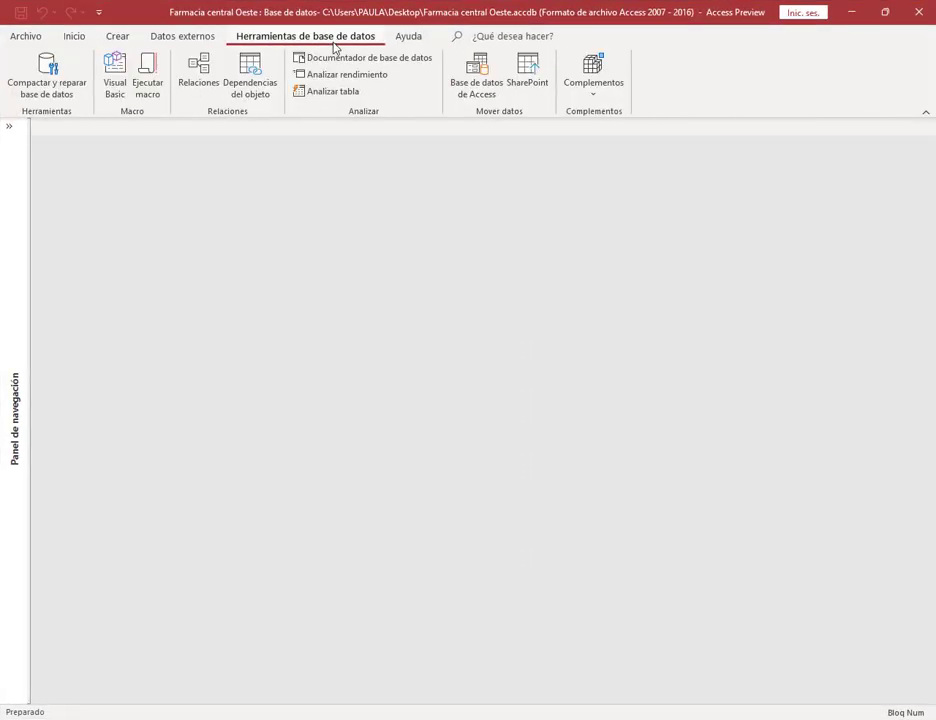
pyautogui.click(200, 76)
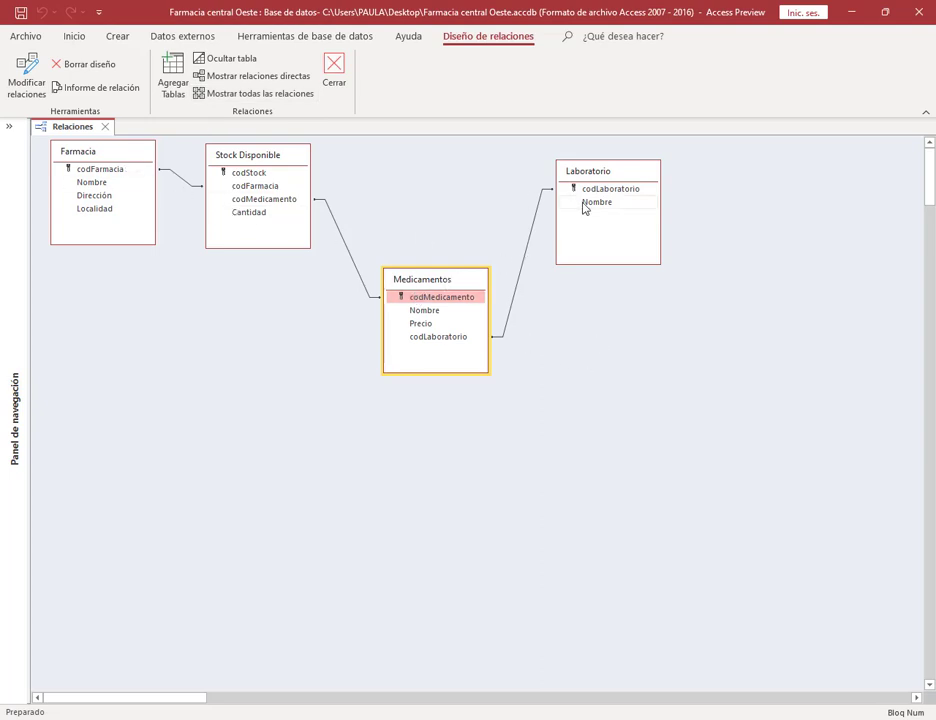
pyautogui.moveTo(623, 176); pyautogui.dragTo(663, 178)
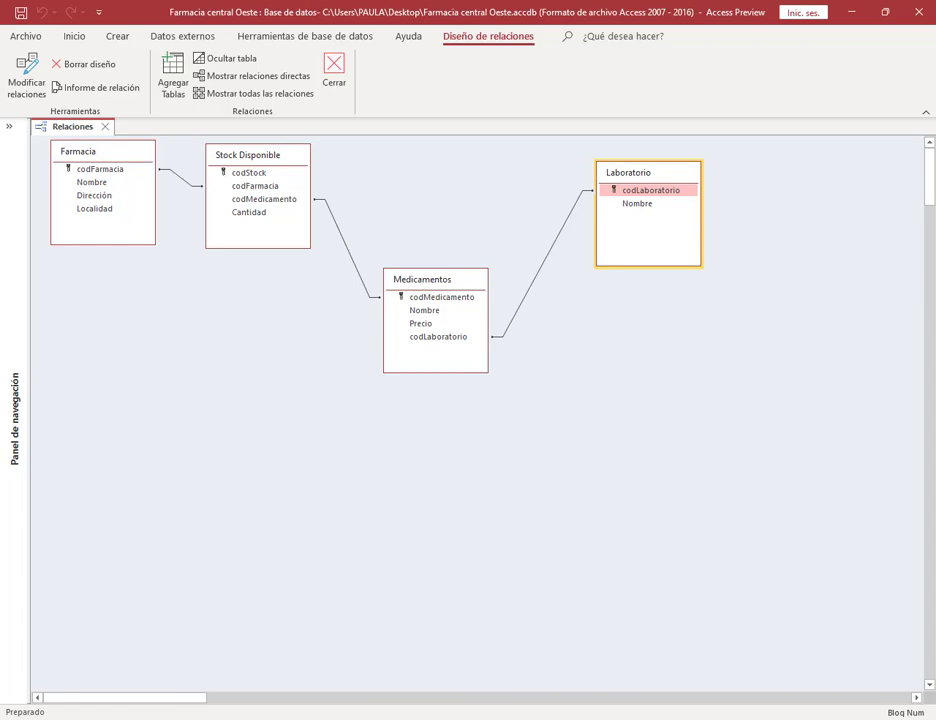
# Switch to Edge, maximize it and look over the Universidades, Base de datos Celular and Farmacia central oeste practice PDFs.
pyautogui.click(165, 670)
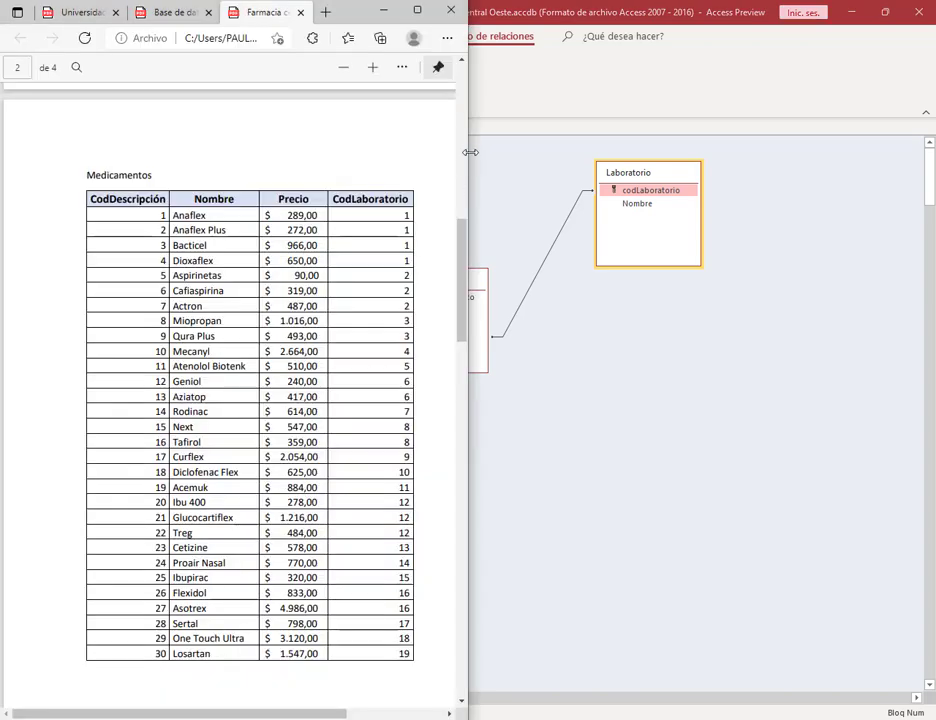
pyautogui.click(419, 15)
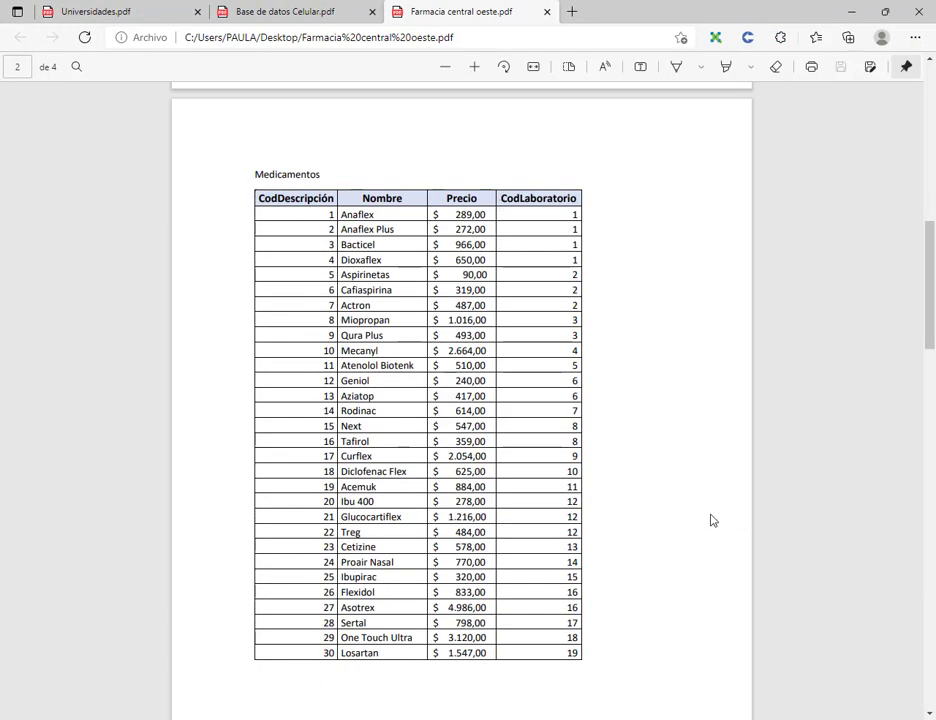
pyautogui.click(148, 14)
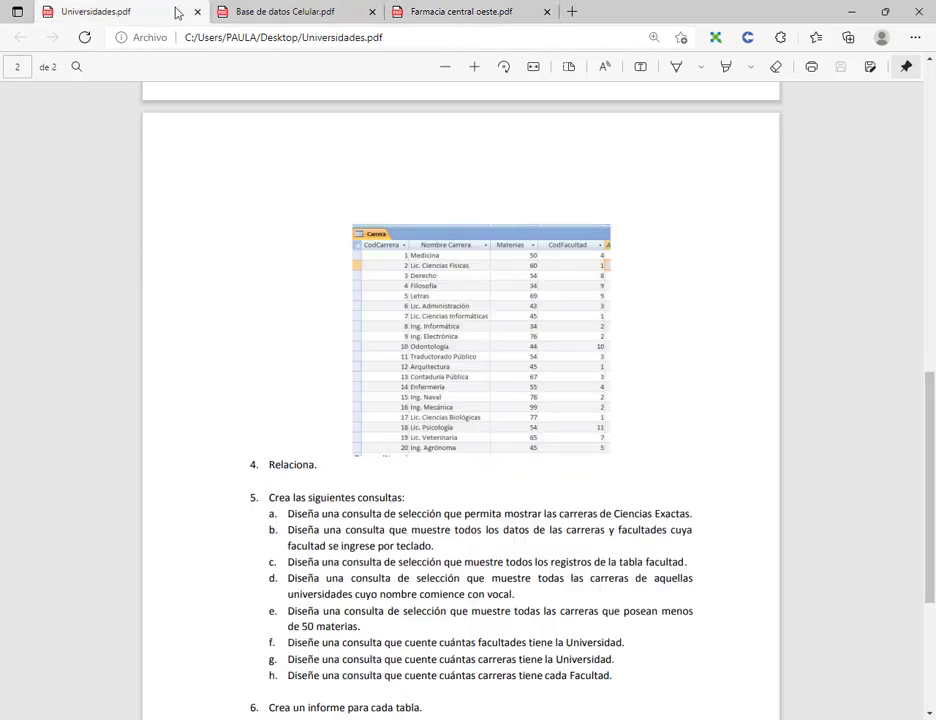
pyautogui.click(253, 15)
pyautogui.click(422, 15)
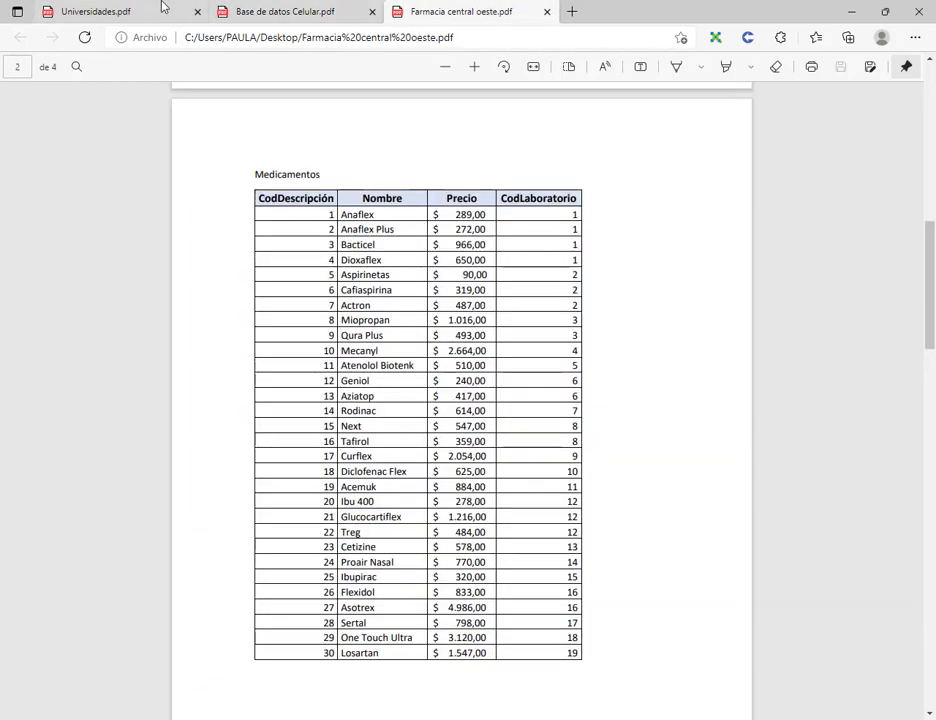
pyautogui.scroll(-7, 372, 240)
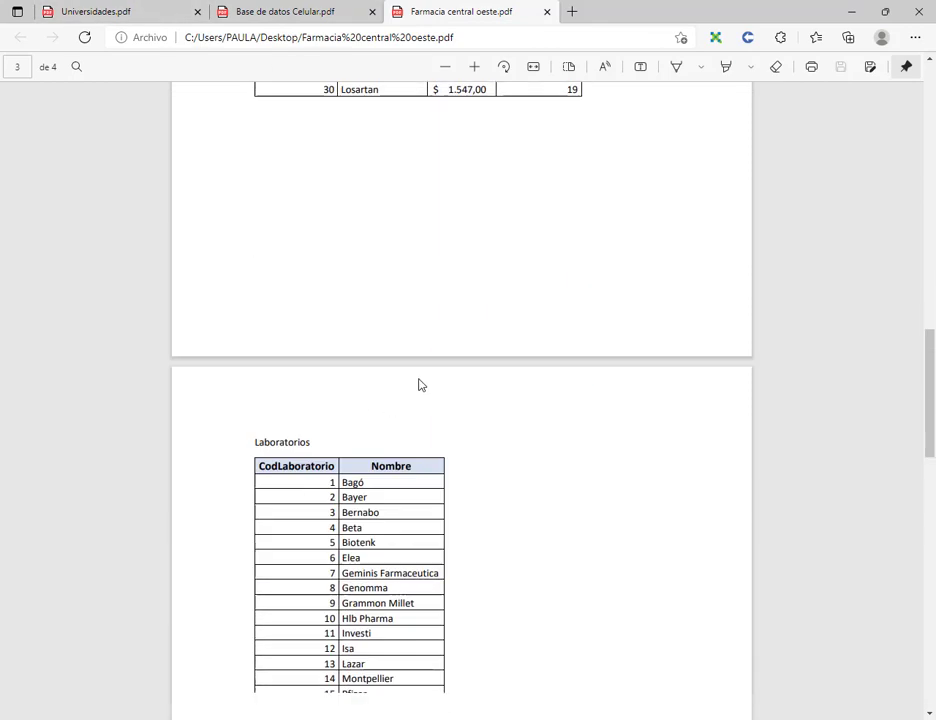
pyautogui.scroll(3, 458, 372)
pyautogui.scroll(5, 458, 373)
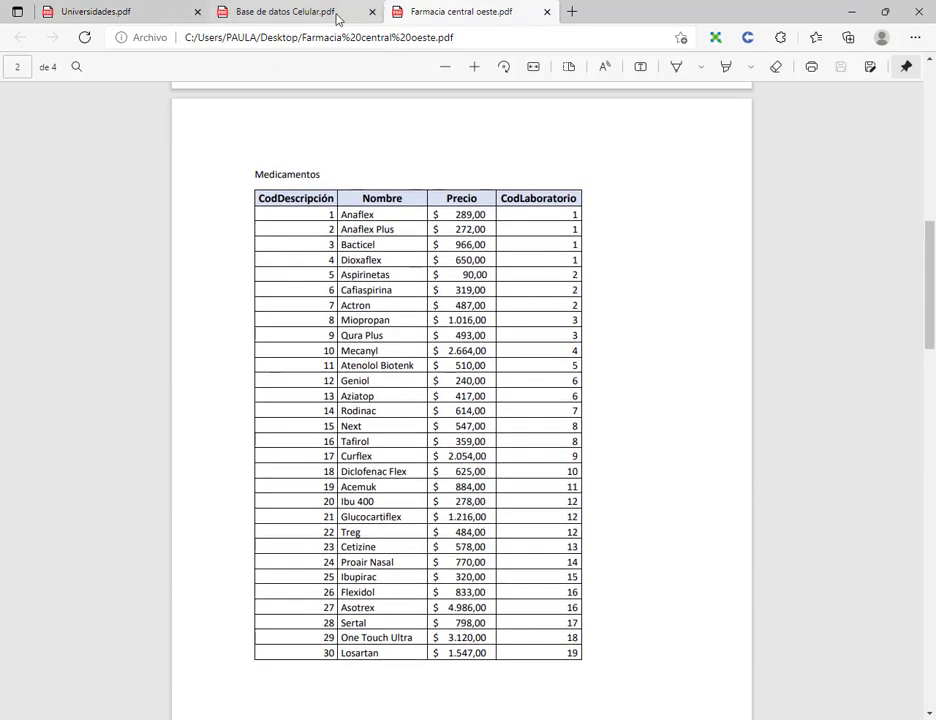
pyautogui.click(248, 14)
pyautogui.click(149, 14)
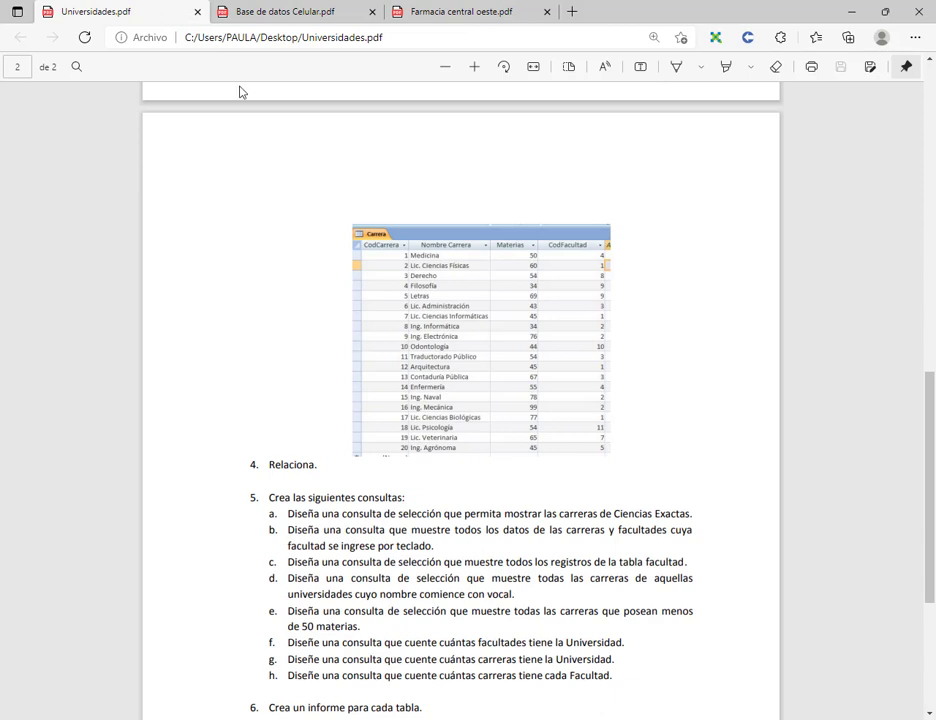
pyautogui.click(885, 719)
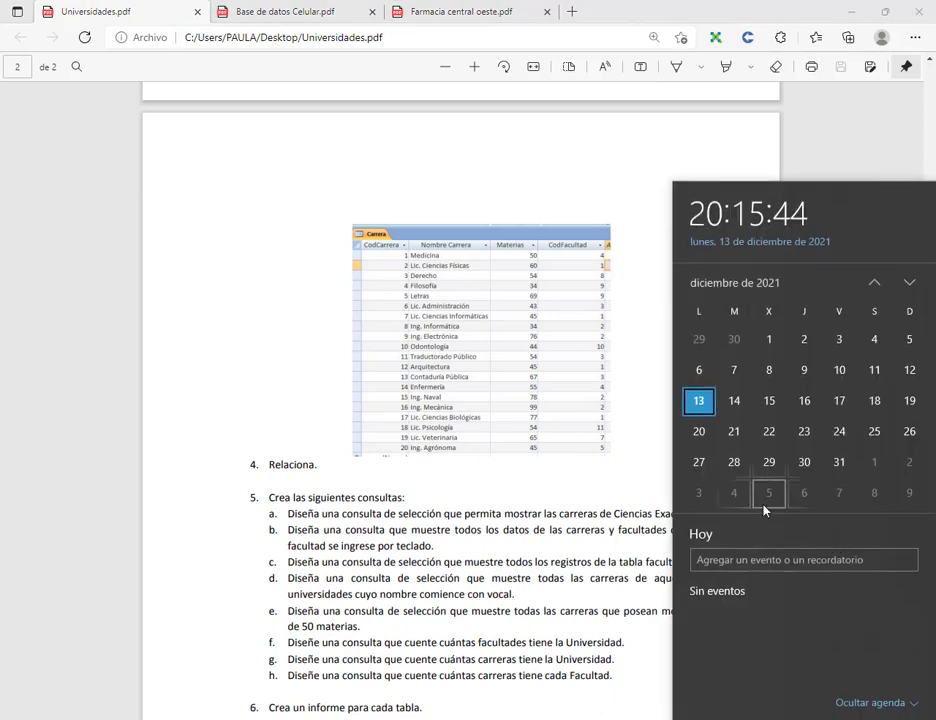
pyautogui.click(643, 186)
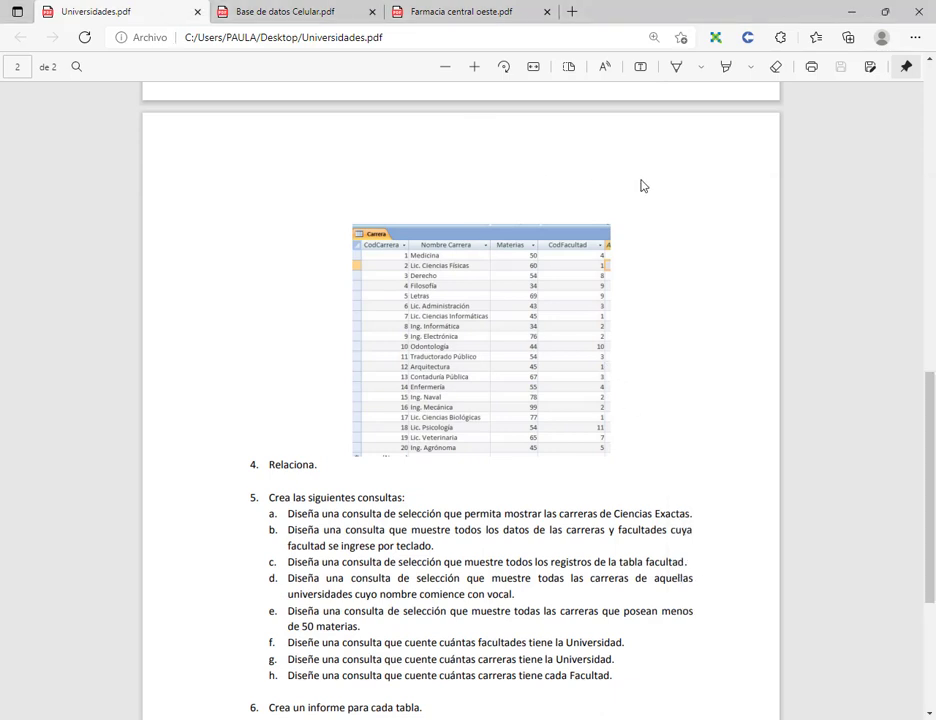
pyautogui.click(870, 719)
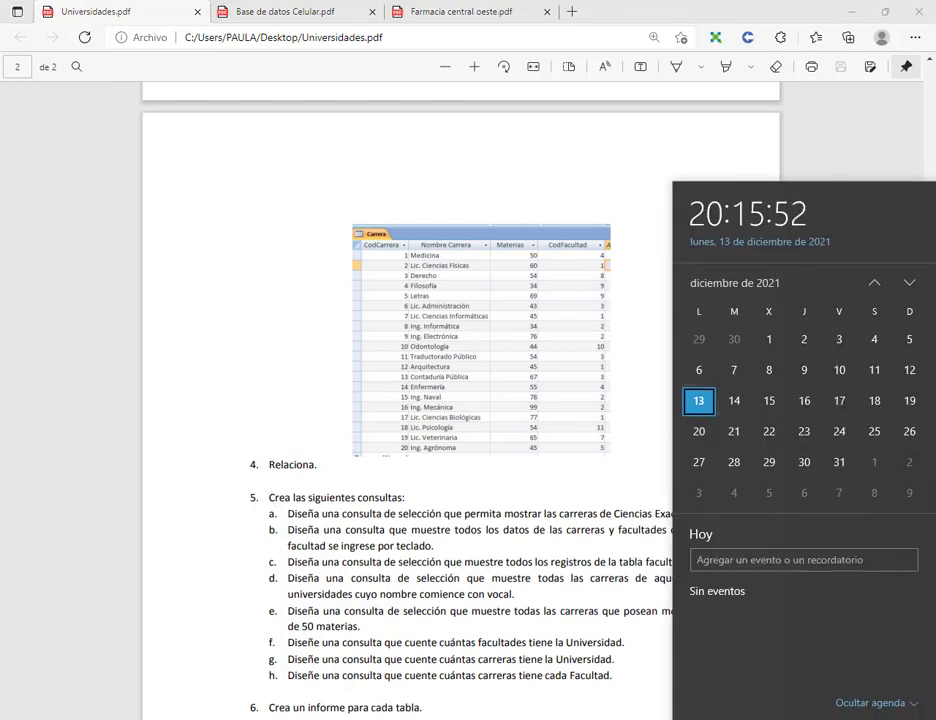
pyautogui.click(503, 293)
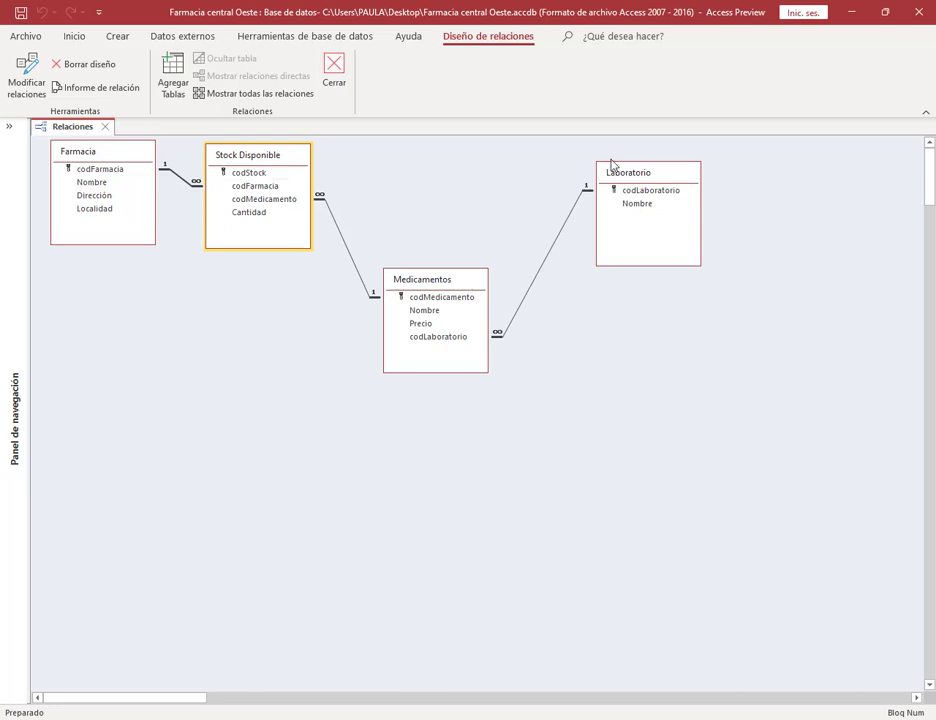
# Inspect the relationship settings between Laboratorio and Medicamentos in the Access diagram, leaving them as they are.
pyautogui.click(564, 230)
pyautogui.doubleClick(564, 230)
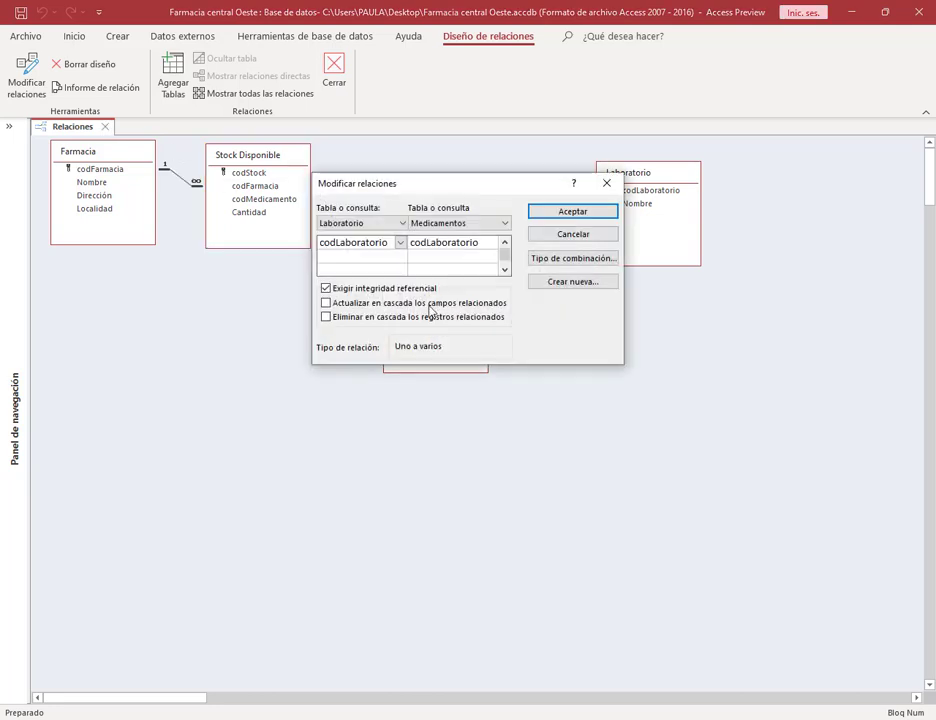
pyautogui.click(573, 234)
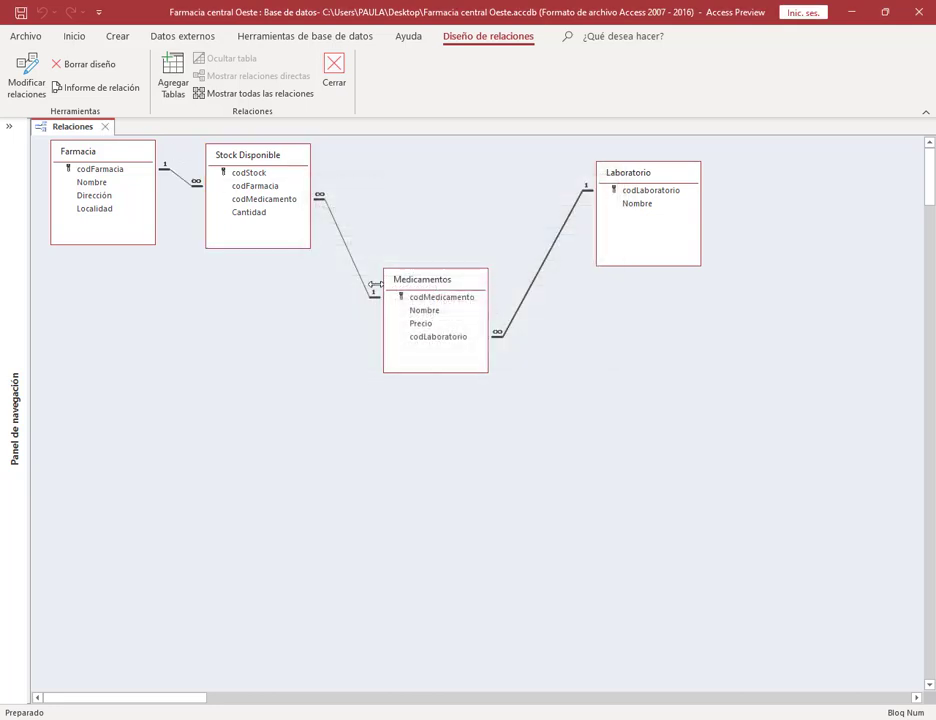
# Close the relationships diagram and open the Stock Disponible table in full view, with the practice PDF out of the way.
pyautogui.click(10, 131)
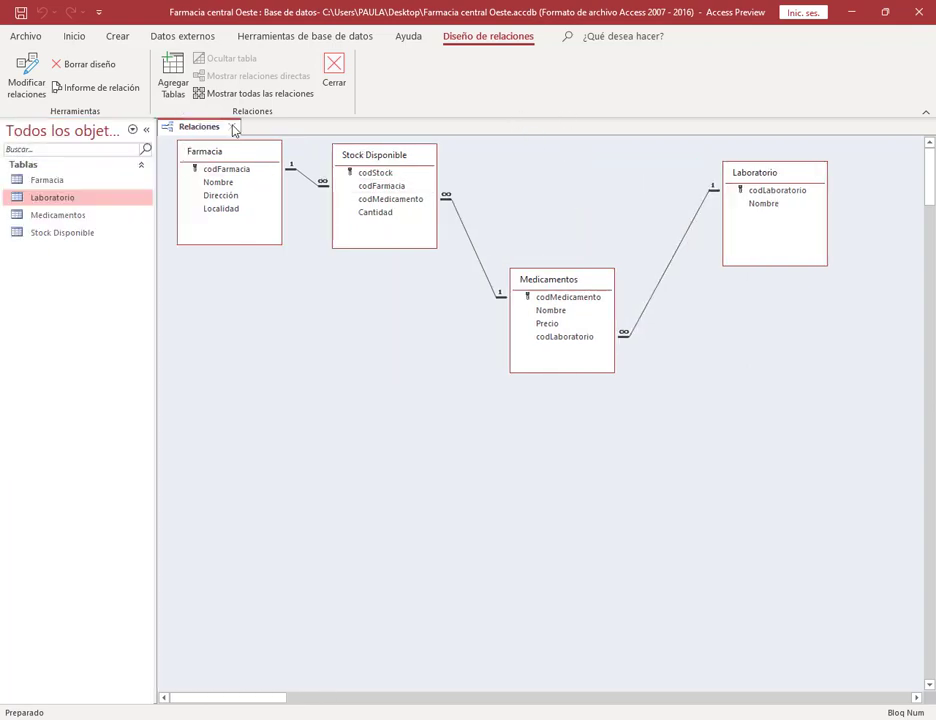
pyautogui.click(233, 128)
pyautogui.hotkey('alt', 'Tab')
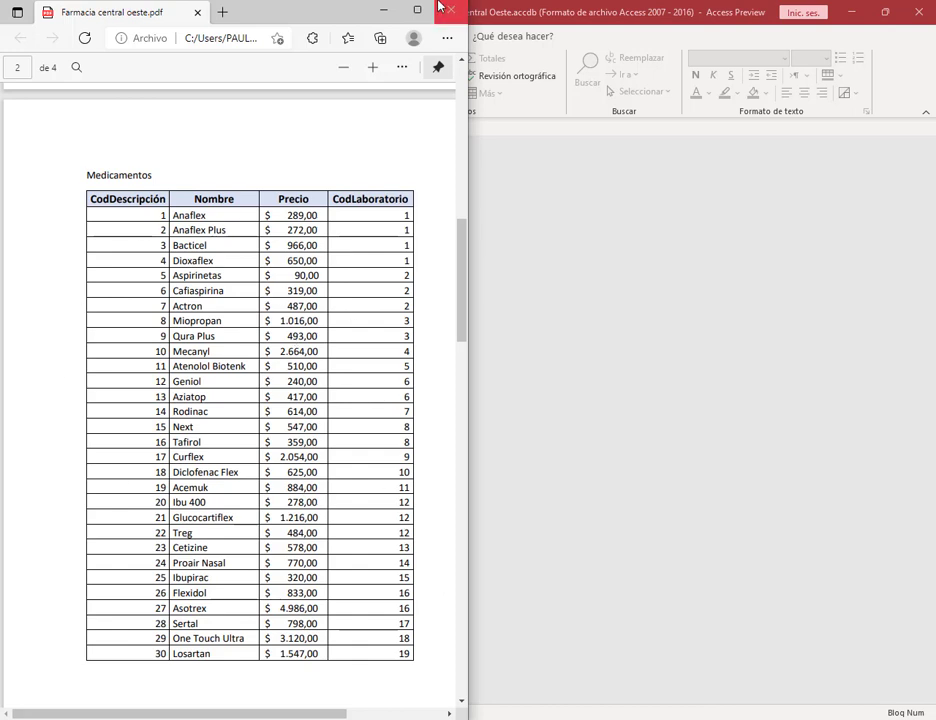
pyautogui.click(385, 10)
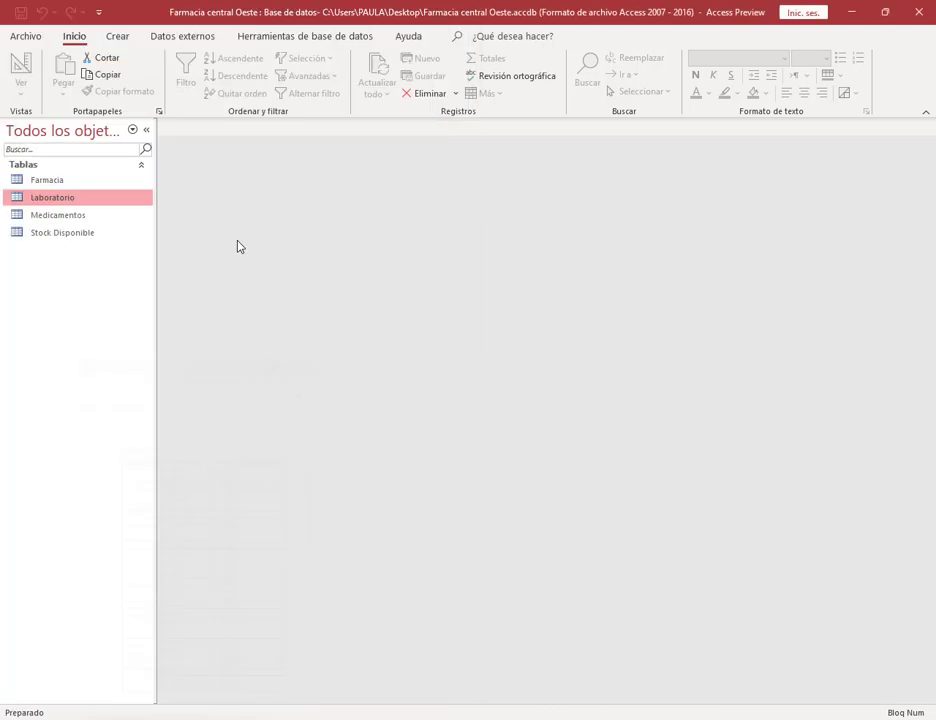
pyautogui.doubleClick(72, 232)
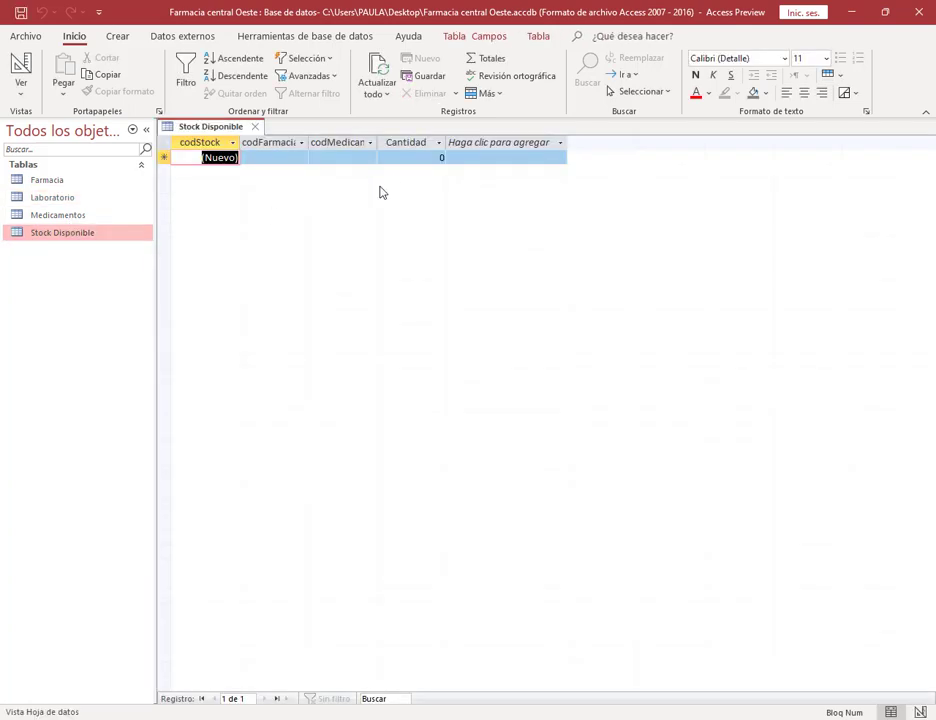
# Start the first stock record with pharmacy 2 (Moderna) as codFarmacia and check the codMedicamento lookup.
pyautogui.click(284, 152)
pyautogui.click(299, 158)
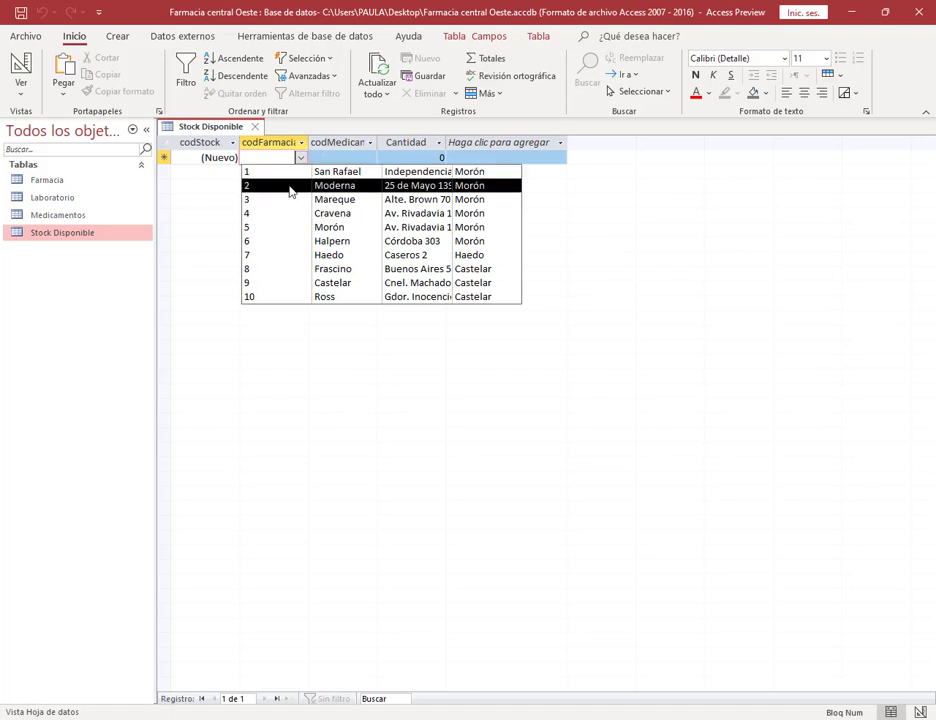
pyautogui.click(291, 186)
pyautogui.click(368, 158)
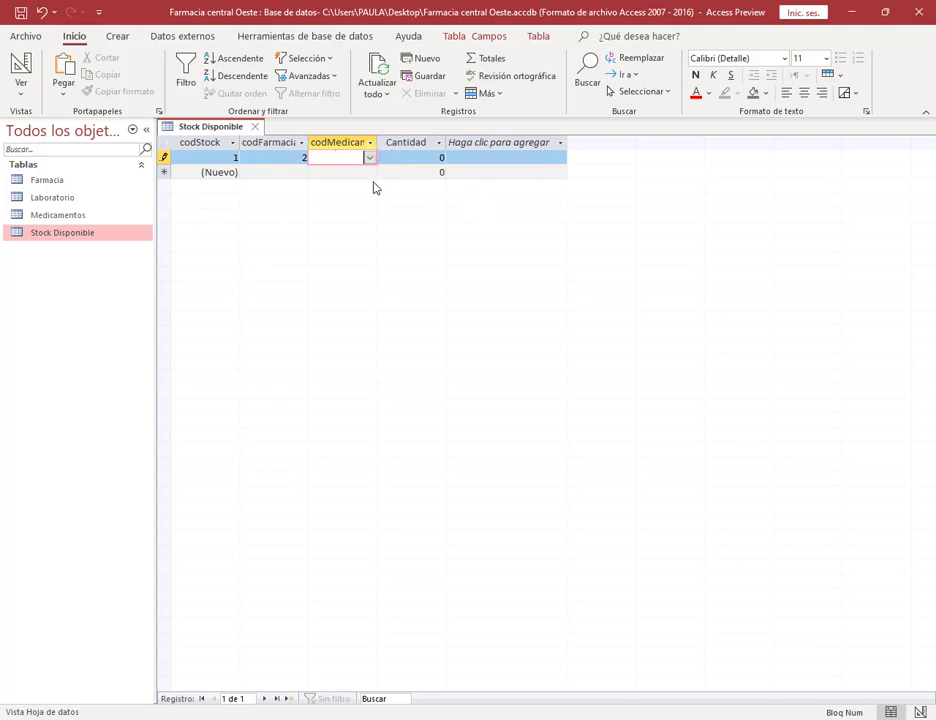
# Change the first stock record's codFarmacia to 5 (Morón) and look over its codMedicamento and Cantidad fields.
pyautogui.click(296, 158)
pyautogui.click(301, 158)
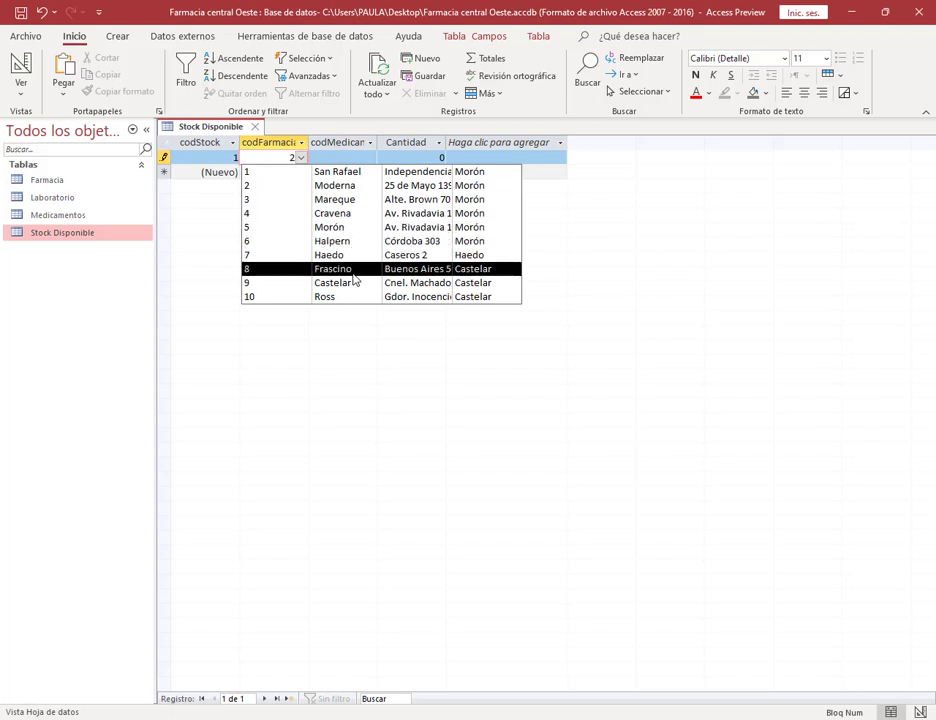
pyautogui.click(350, 228)
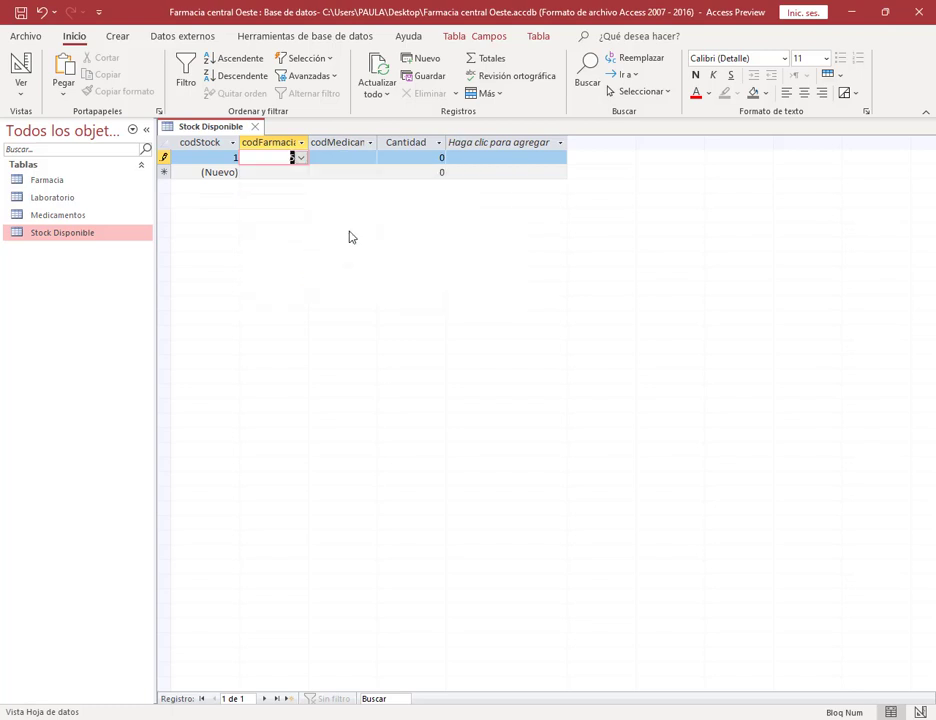
pyautogui.click(366, 158)
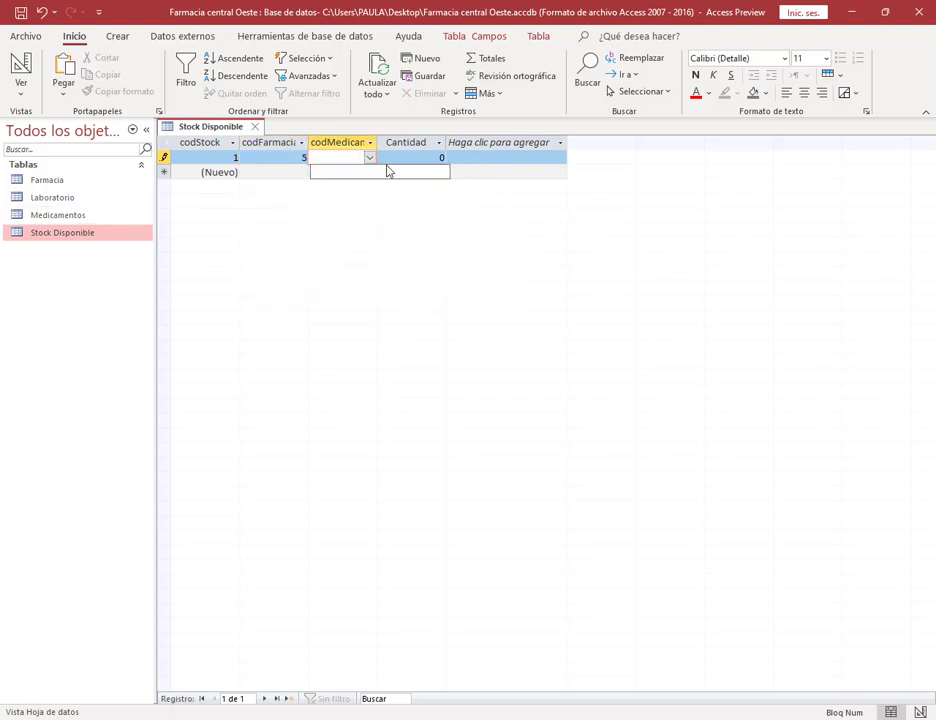
pyautogui.click(436, 157)
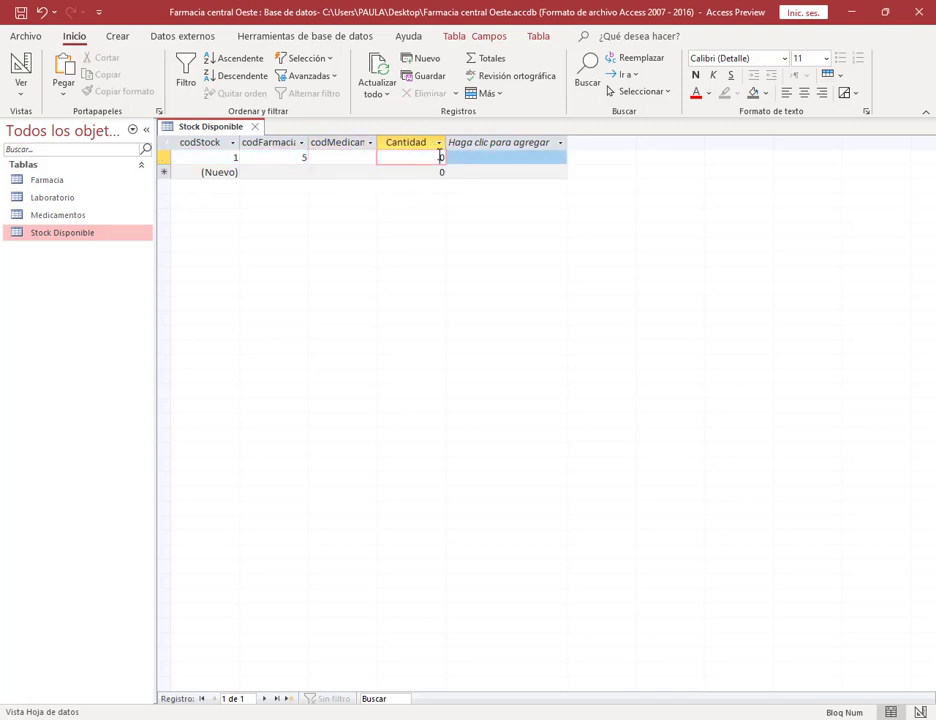
pyautogui.moveTo(440, 157); pyautogui.dragTo(464, 163)
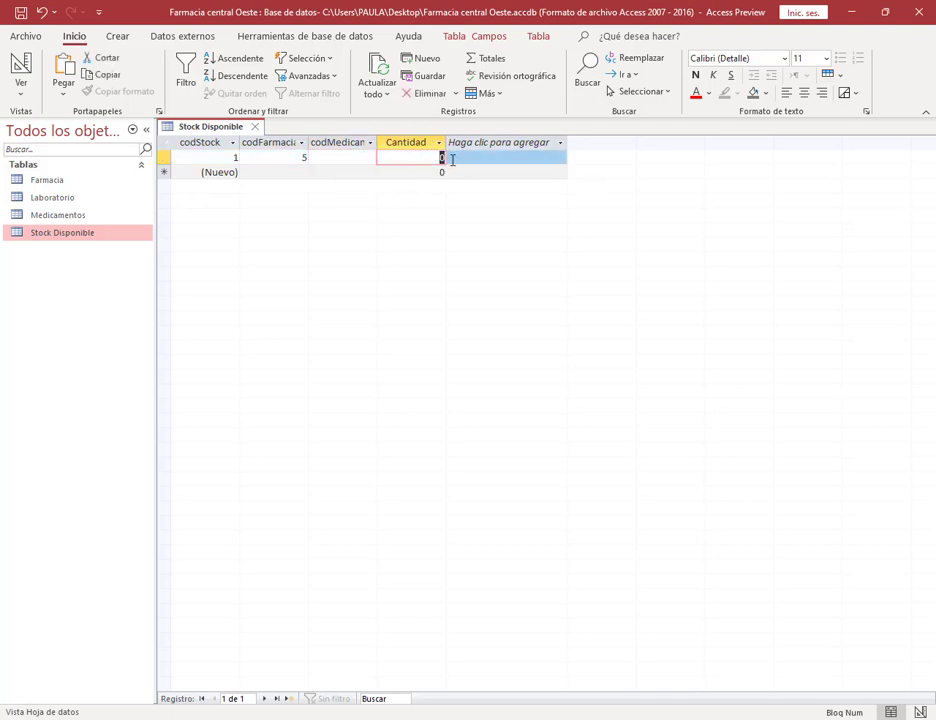
pyautogui.click(428, 162)
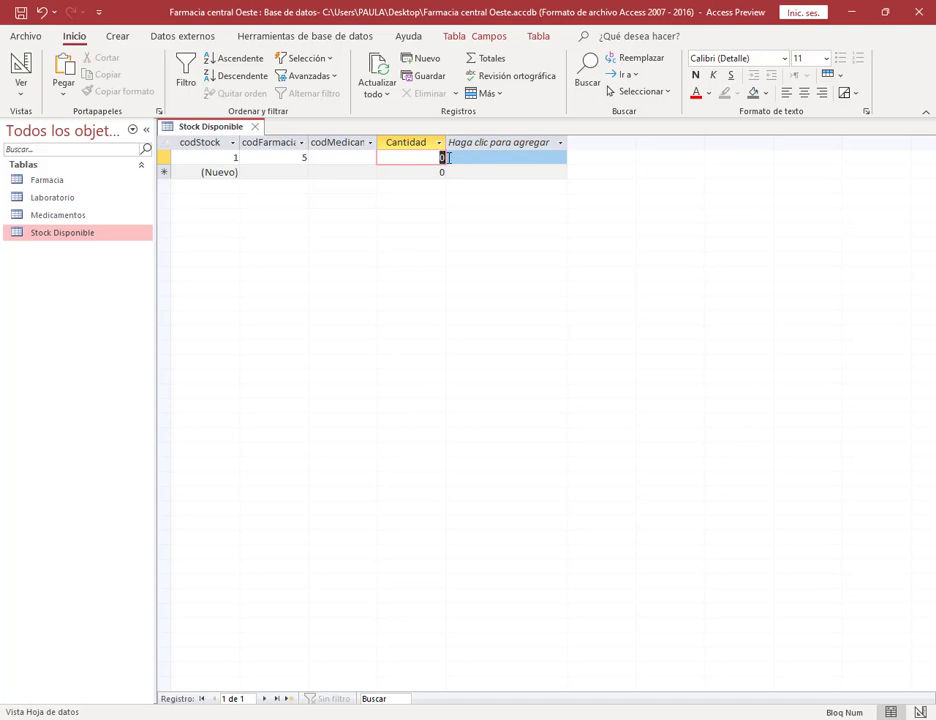
pyautogui.moveTo(448, 158); pyautogui.dragTo(381, 157)
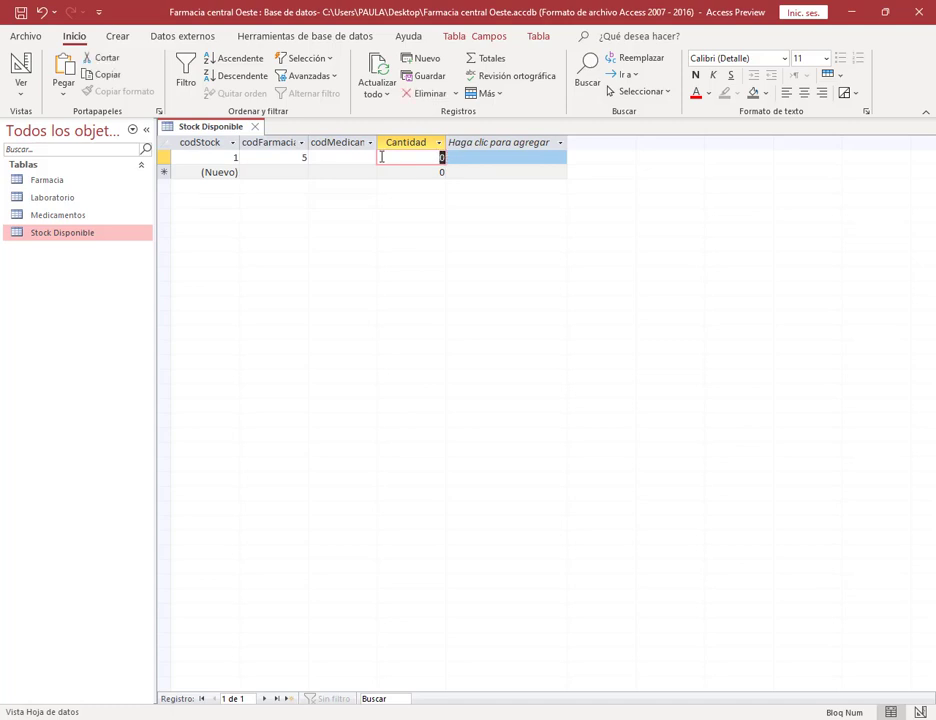
pyautogui.click(331, 157)
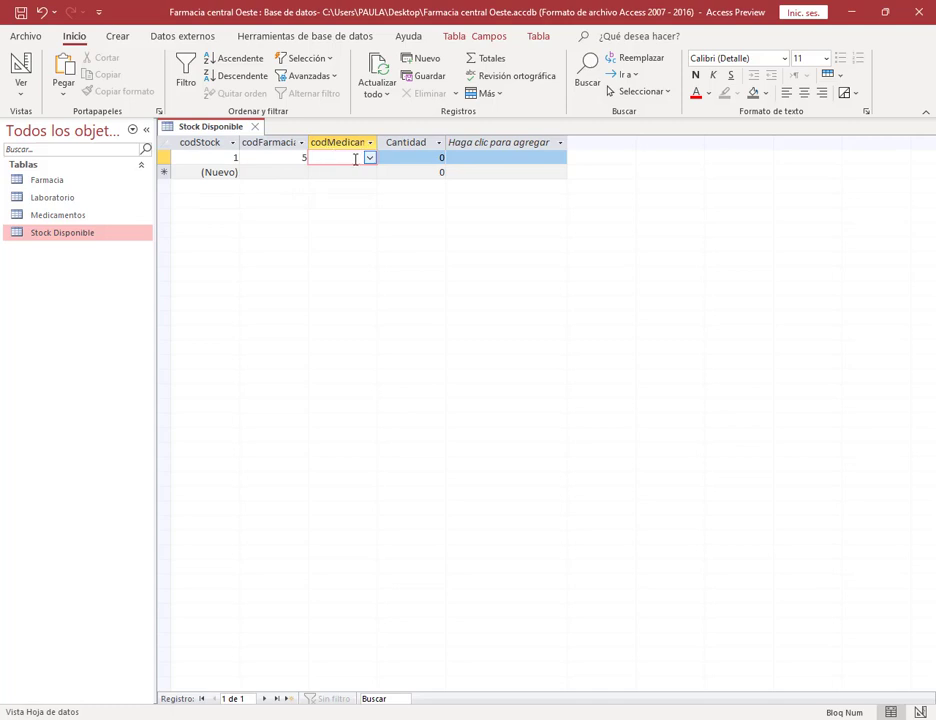
# Change the first stock record's codFarmacia to 6 (Halpern) and check the codMedicamento lookup list.
pyautogui.click(302, 158)
pyautogui.click(302, 158)
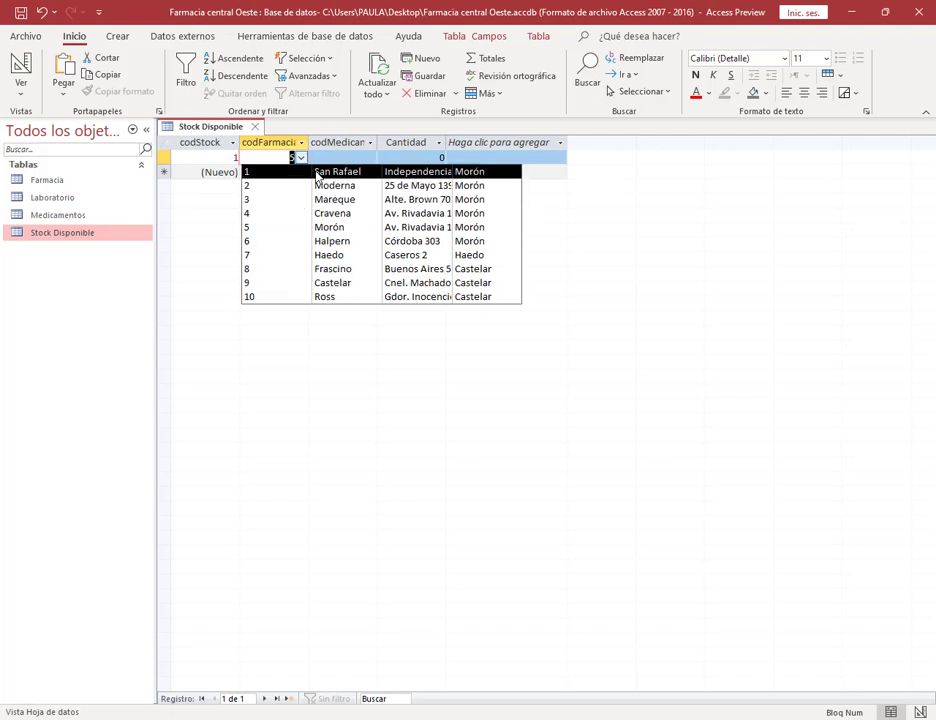
pyautogui.click(340, 242)
pyautogui.click(301, 158)
pyautogui.click(368, 157)
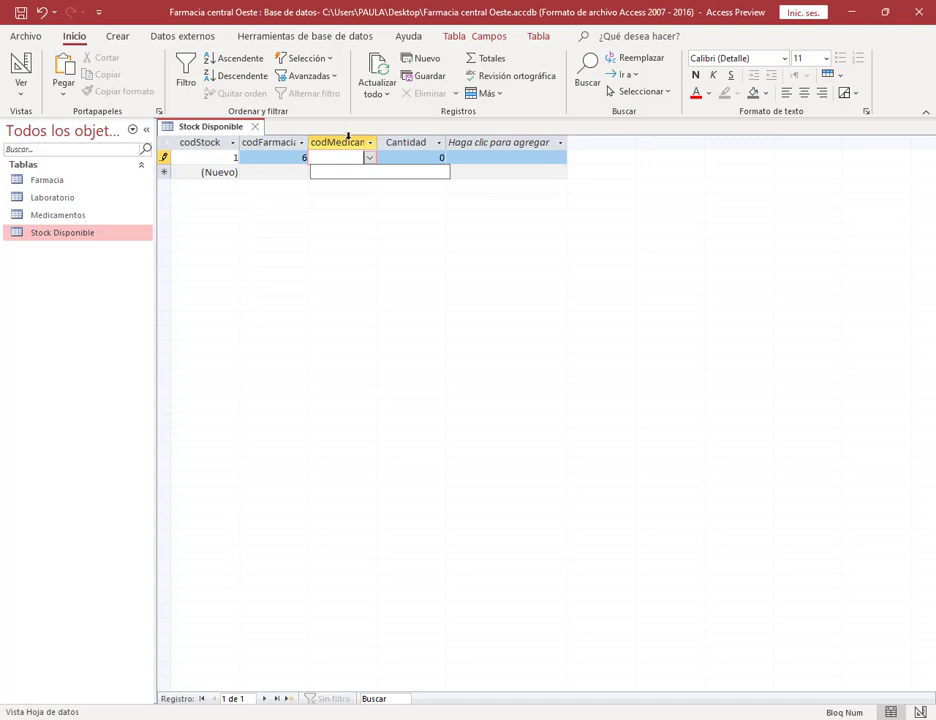
# Set the first stock record's codFarmacia to 2 (Moderna) and open the codMedicamento lookup list.
pyautogui.click(298, 157)
pyautogui.click(302, 157)
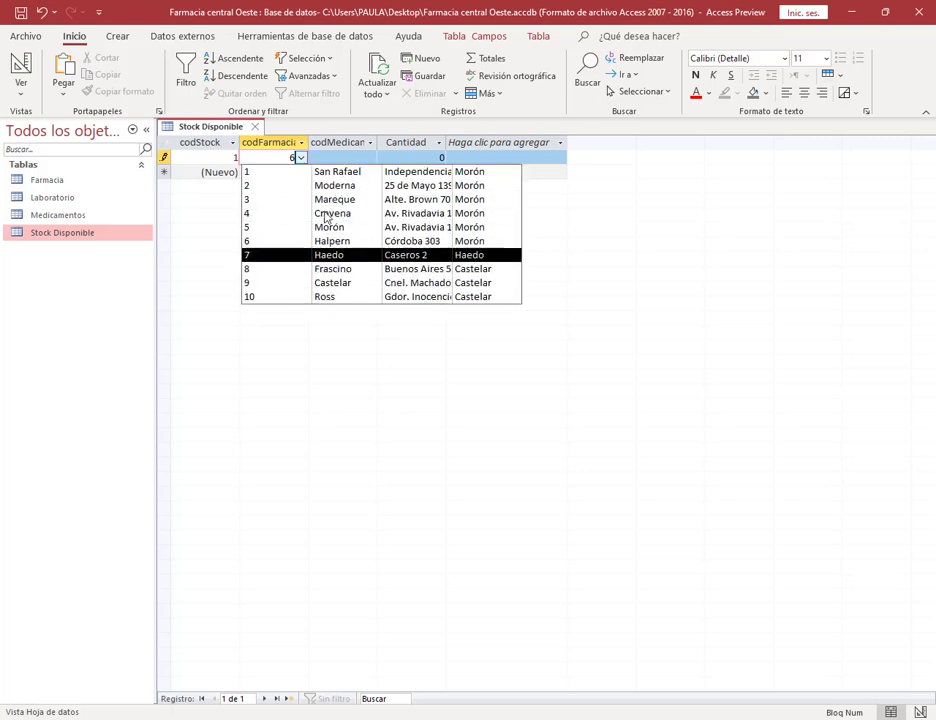
pyautogui.click(301, 144)
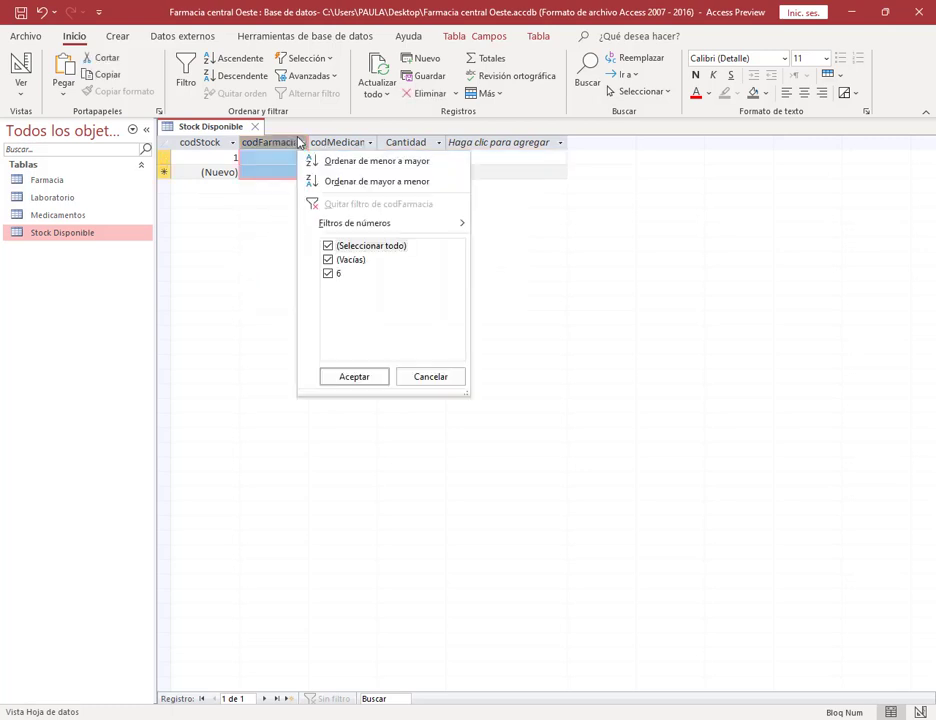
pyautogui.click(295, 157)
pyautogui.click(300, 158)
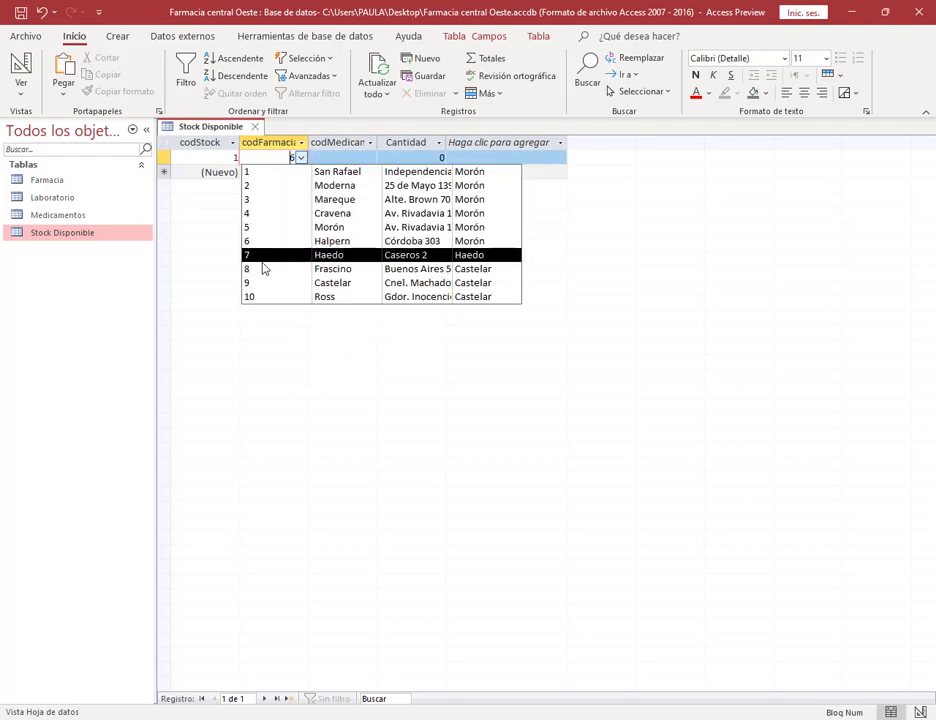
pyautogui.click(268, 186)
pyautogui.click(369, 160)
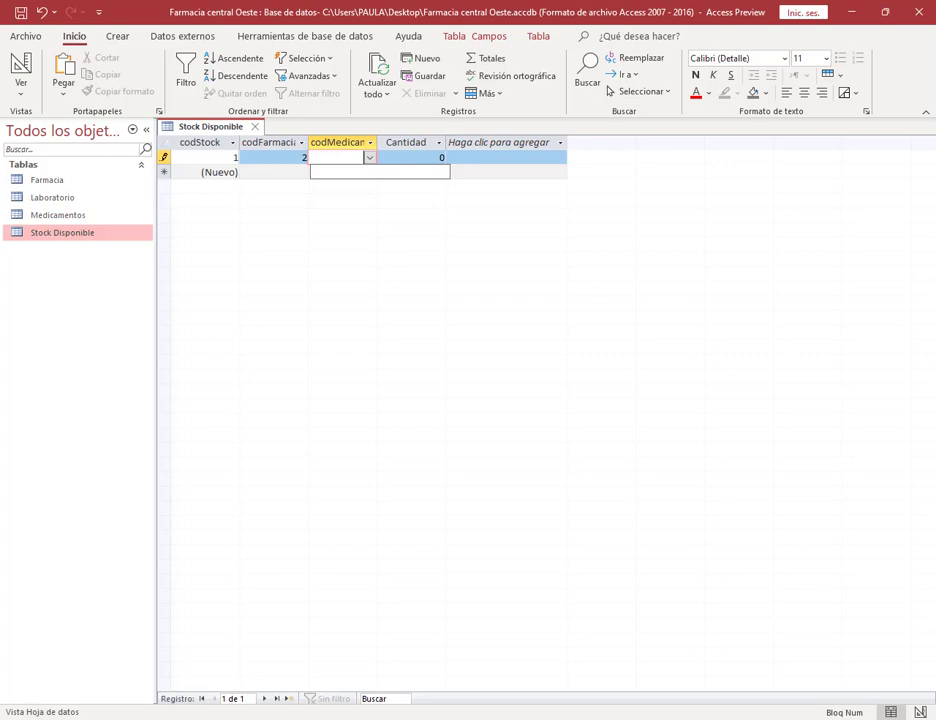
# Compare the Medicamentos list in the Edge practice PDF with the Stock Disponible table's lookup fields in Access.
pyautogui.hotkey('alt', 'Tab')
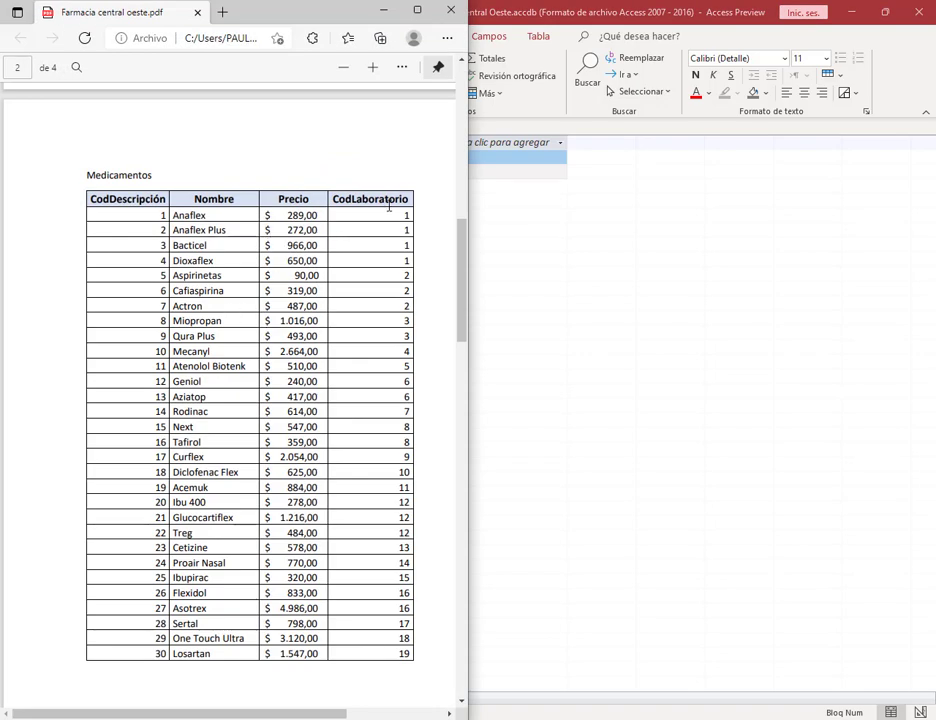
pyautogui.click(688, 274)
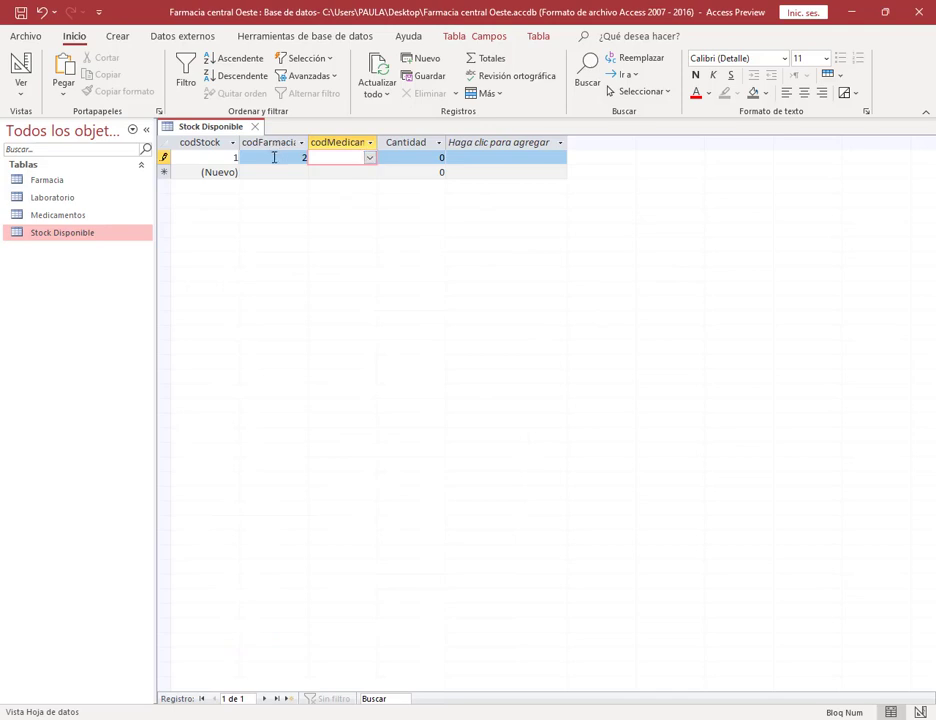
pyautogui.hotkey('alt', 'Tab')
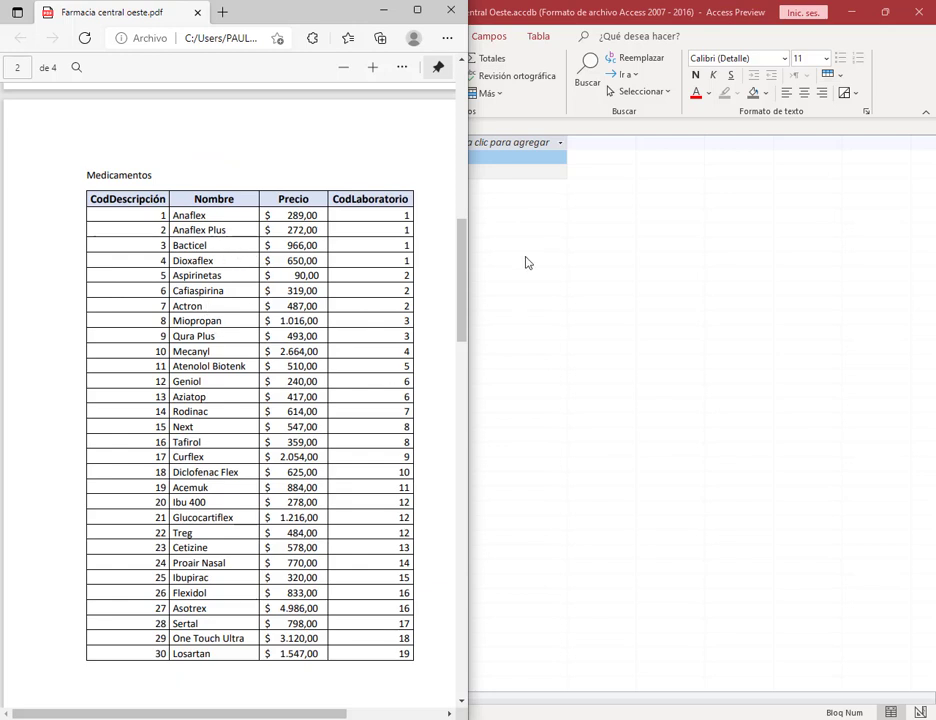
pyautogui.click(514, 198)
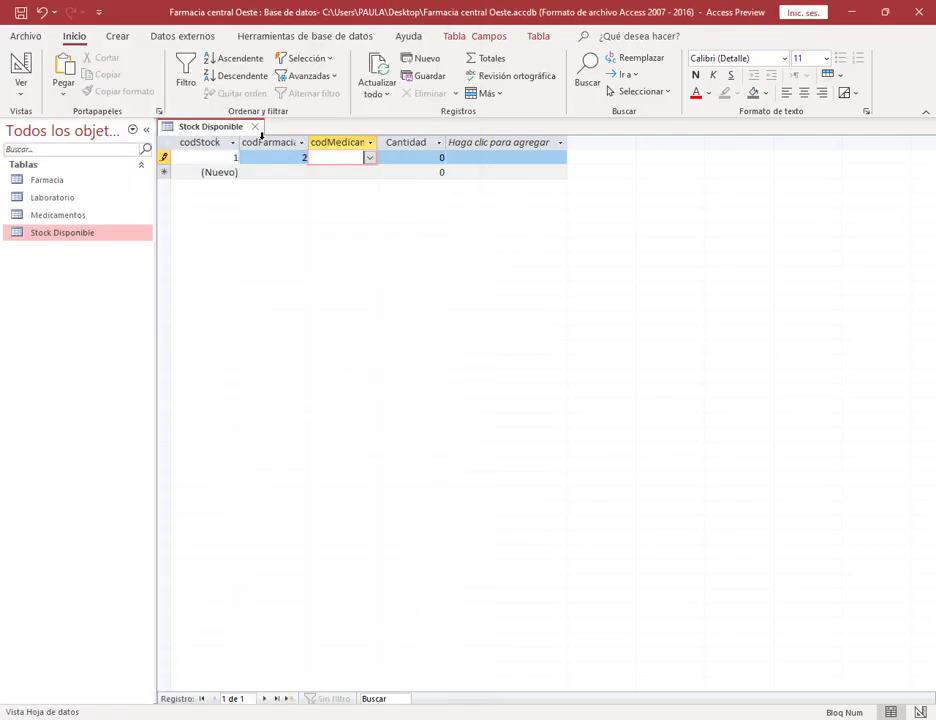
pyautogui.hotkey('alt', 'Tab')
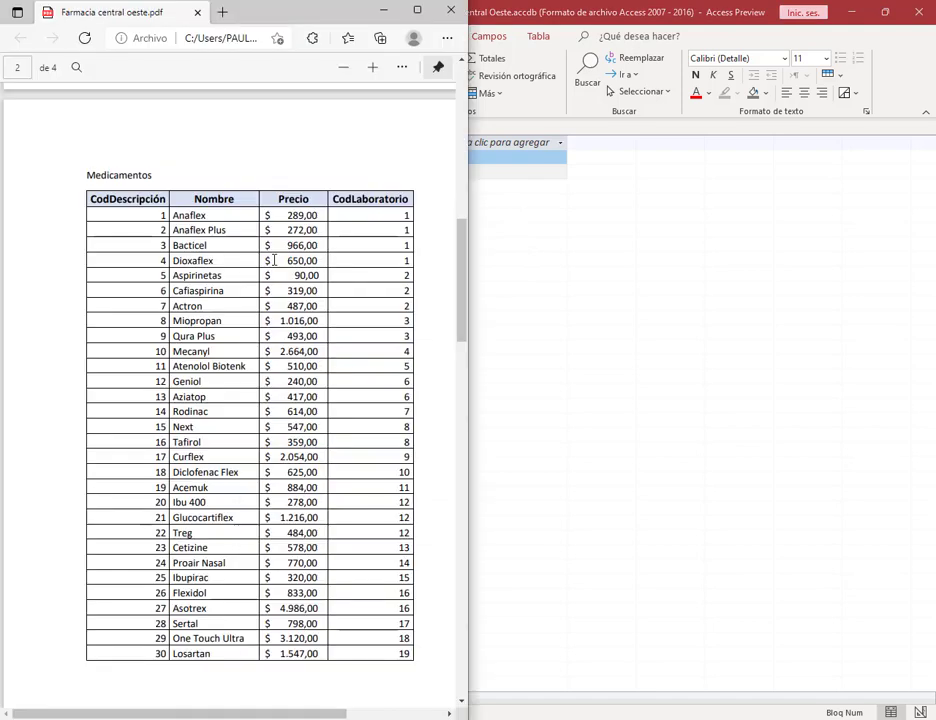
pyautogui.doubleClick(195, 306)
pyautogui.click(537, 226)
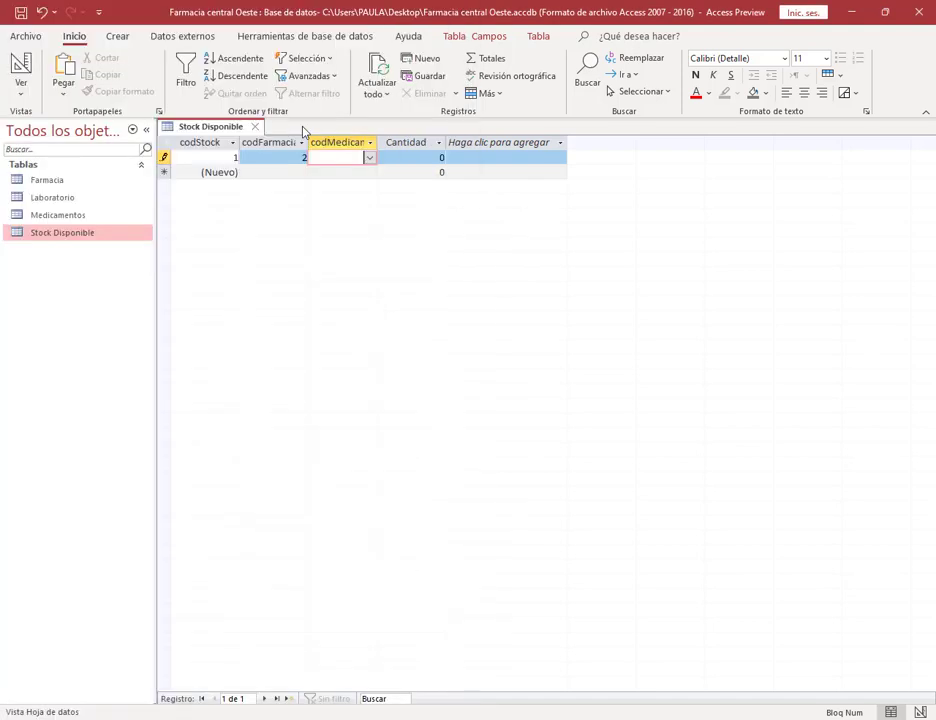
# Pick pharmacy 2 (Moderna) again from the codFarmacia lookup of the first stock record.
pyautogui.press('Tab')
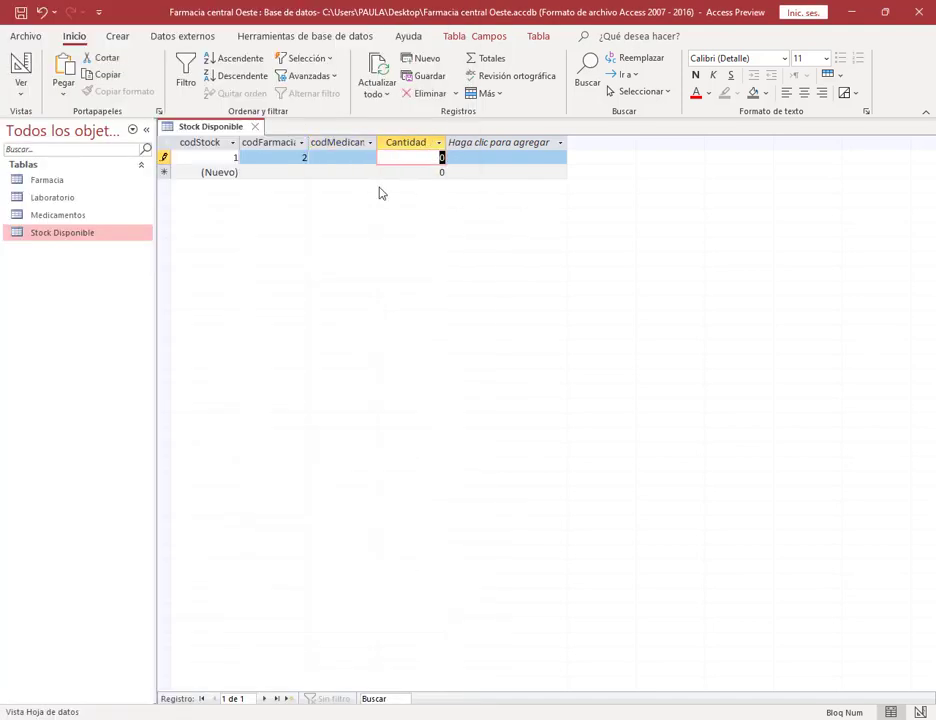
pyautogui.click(300, 157)
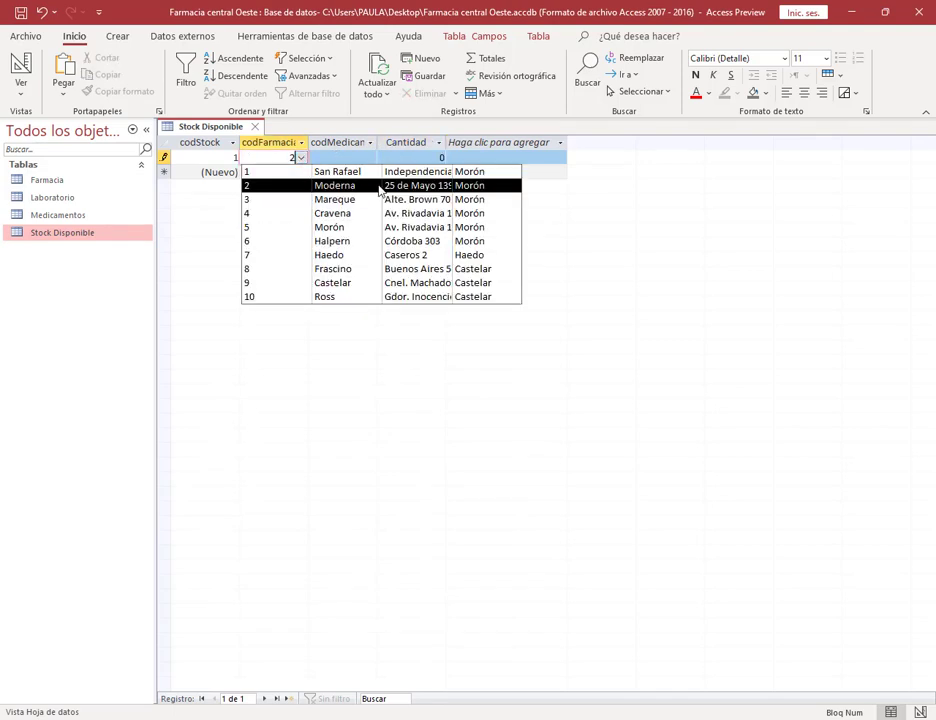
pyautogui.click(348, 190)
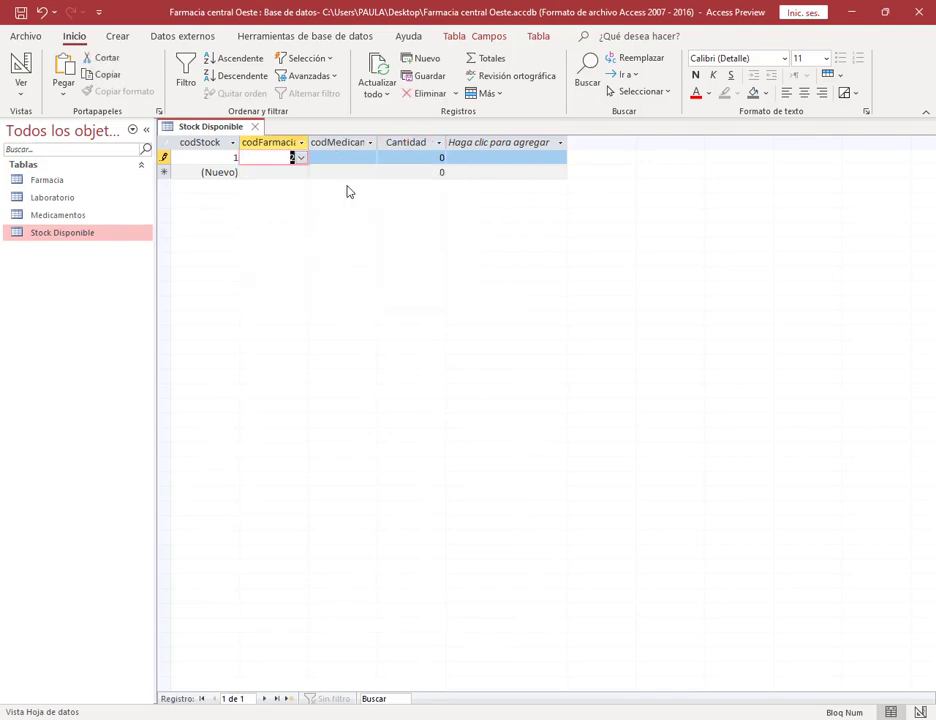
# Check the Medicamentos list in the Edge practice PDF against the first stock record's codMedicamento and Cantidad fields in Access.
pyautogui.click(349, 157)
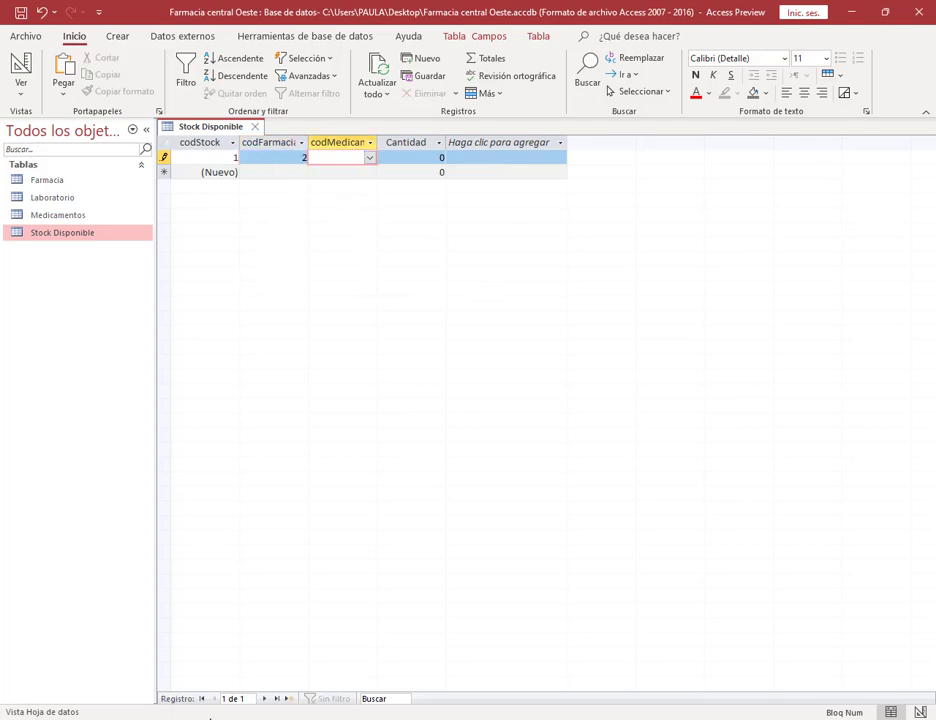
pyautogui.hotkey('alt', 'Tab')
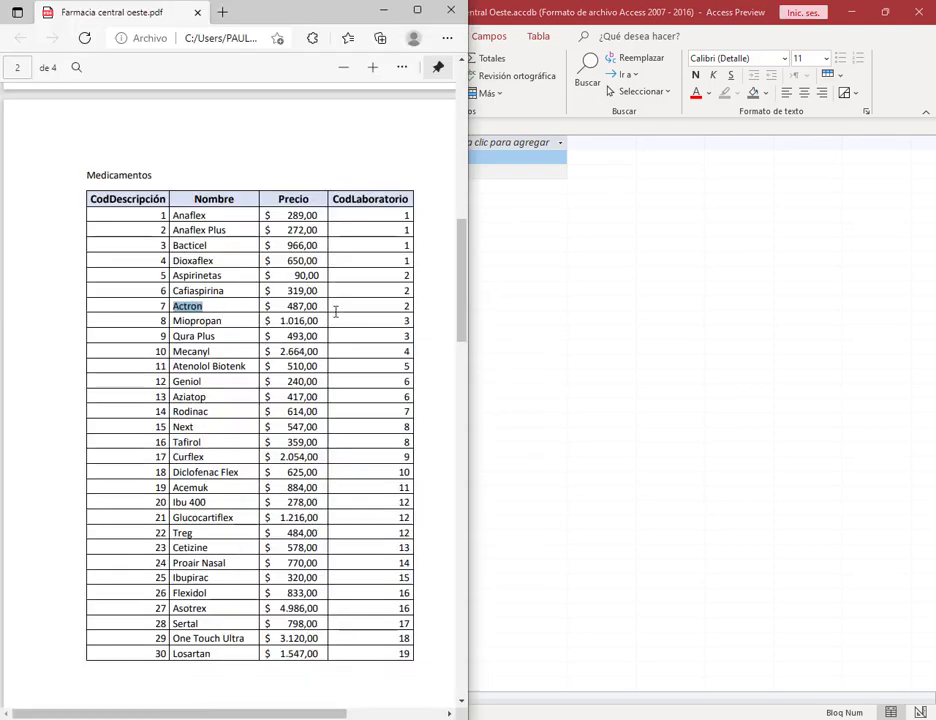
pyautogui.click(407, 157)
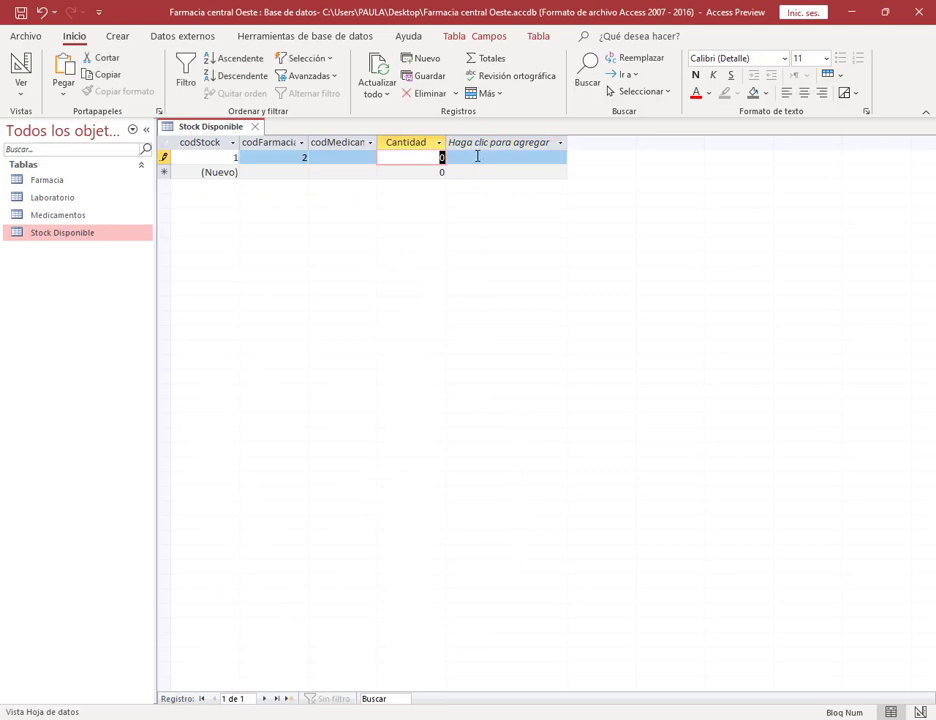
# Add a second Stock Disponible record with codFarmacia 4 (Cravena) picked from the lookup list.
pyautogui.click(298, 172)
pyautogui.click(300, 174)
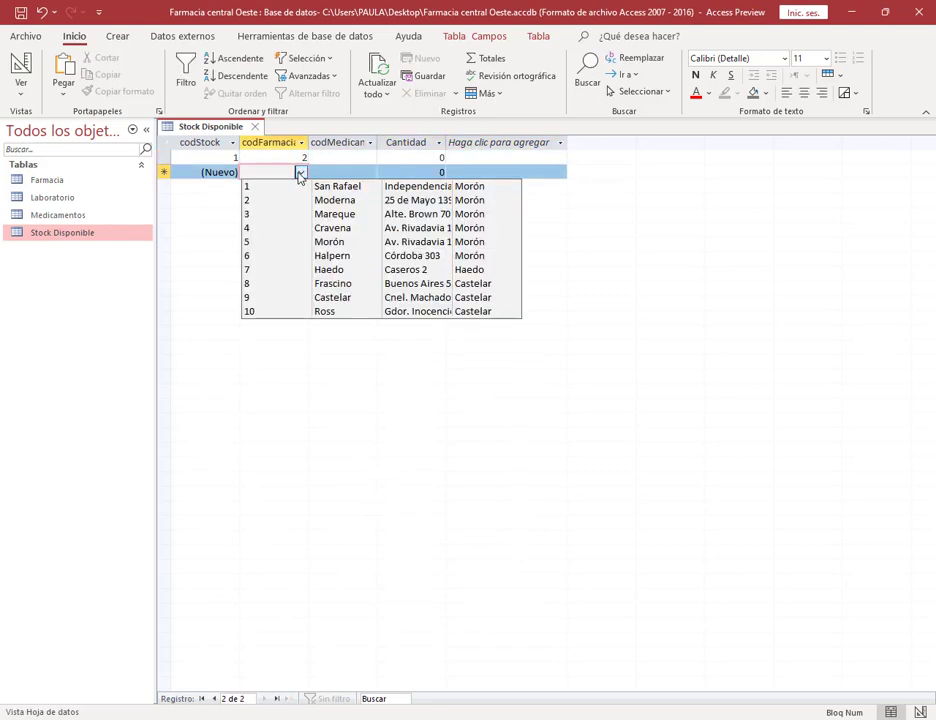
pyautogui.click(387, 229)
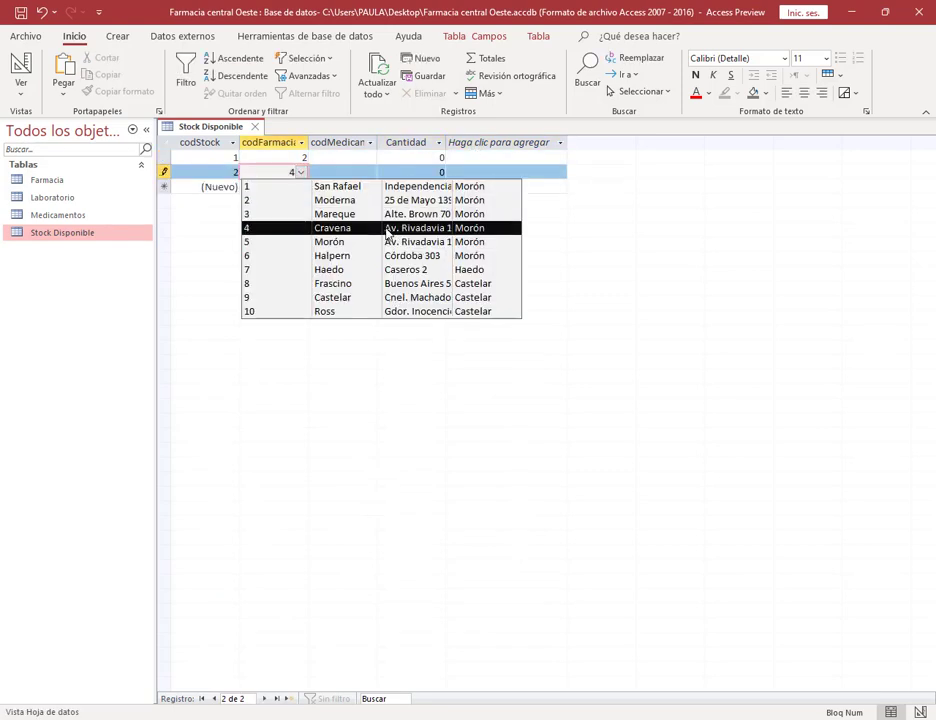
# Inspect the second stock record's codMedicamento lookup list and its Cantidad field.
pyautogui.click(362, 174)
pyautogui.click(369, 173)
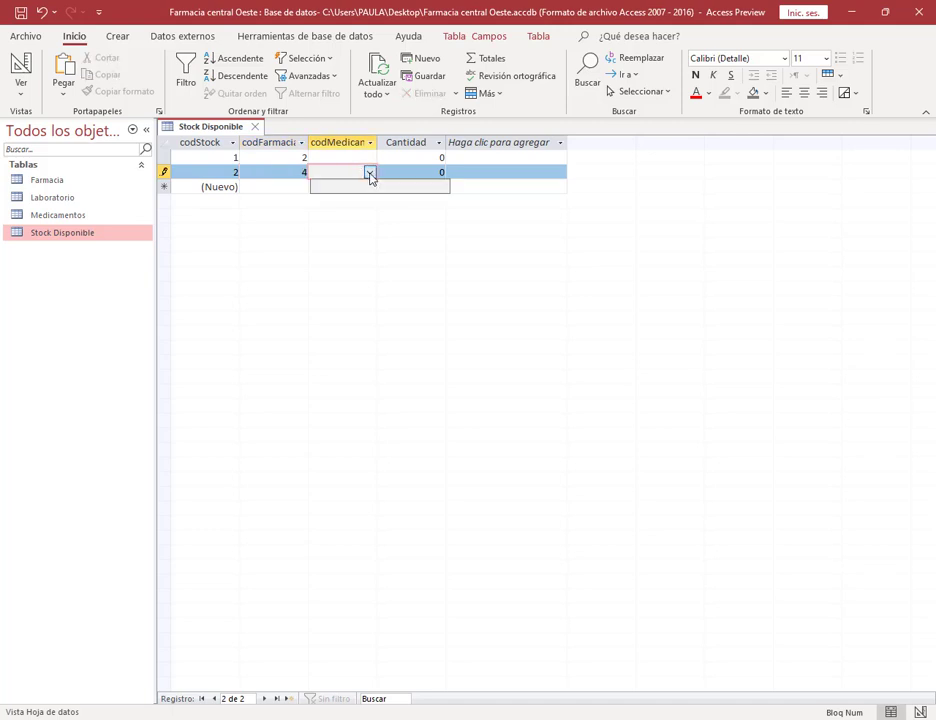
pyautogui.click(421, 171)
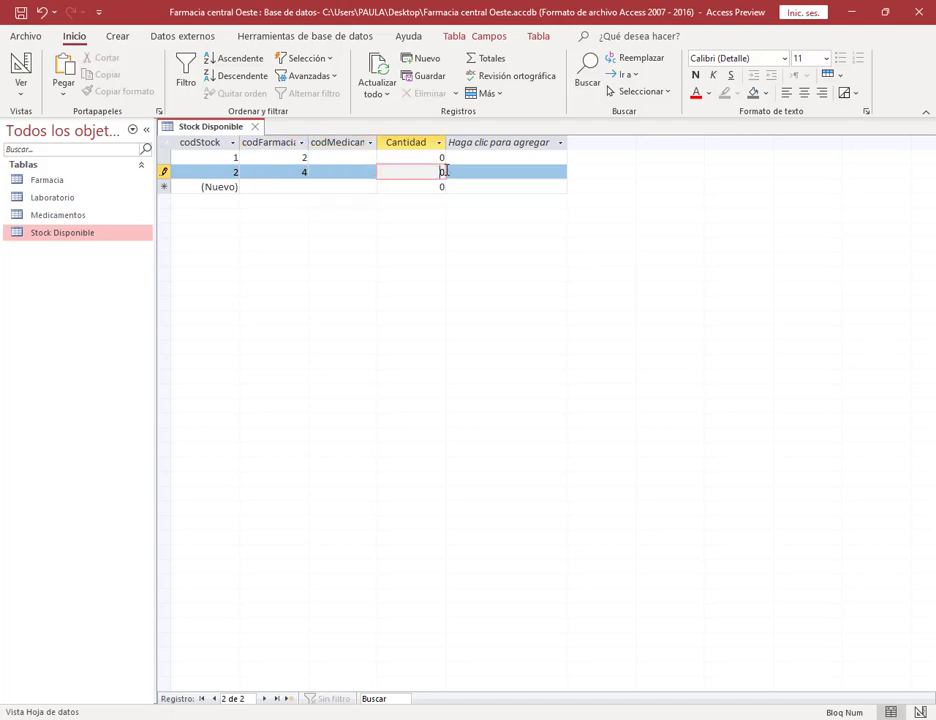
pyautogui.hotkey('shift', 'Home')
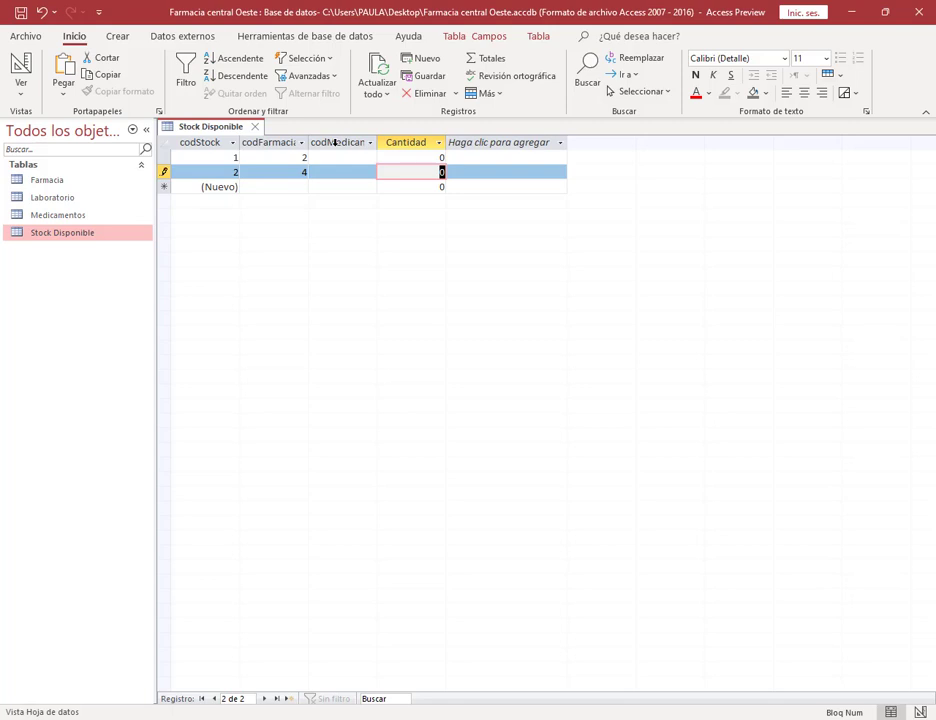
pyautogui.click(345, 172)
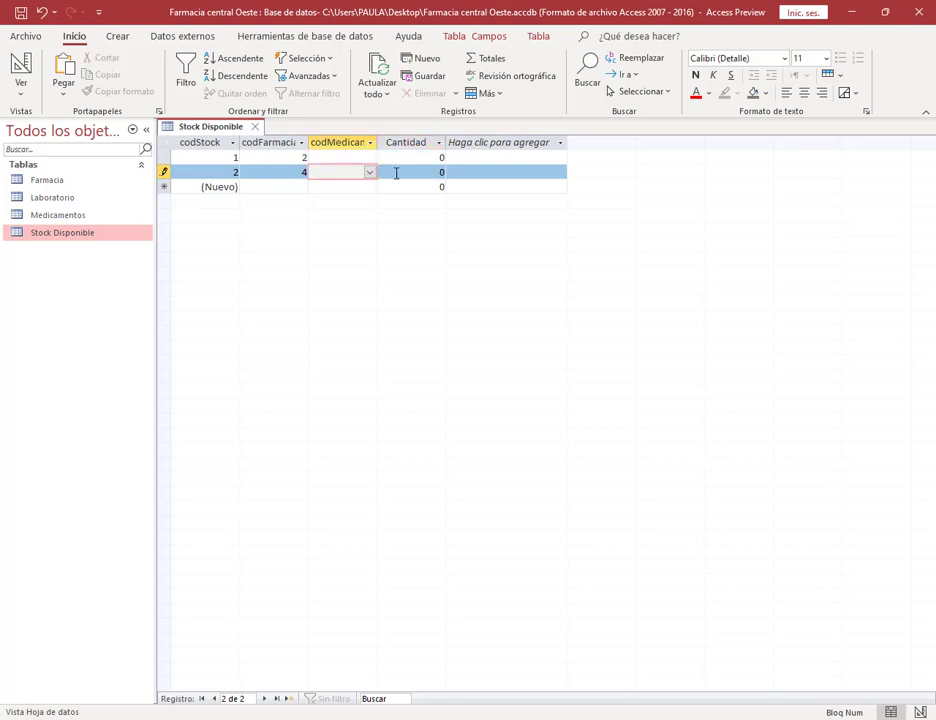
pyautogui.click(412, 166)
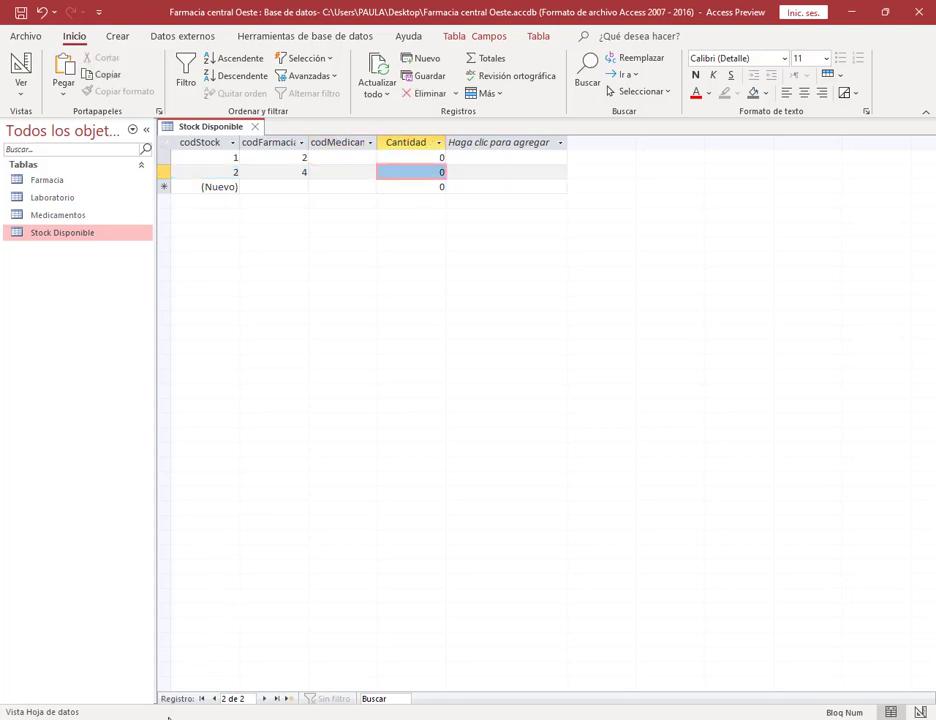
# Review the medicines in the Edge practice PDF and the first stock record's codFarmacia lookup list in Access.
pyautogui.hotkey('alt', 'Tab')
pyautogui.click(241, 314)
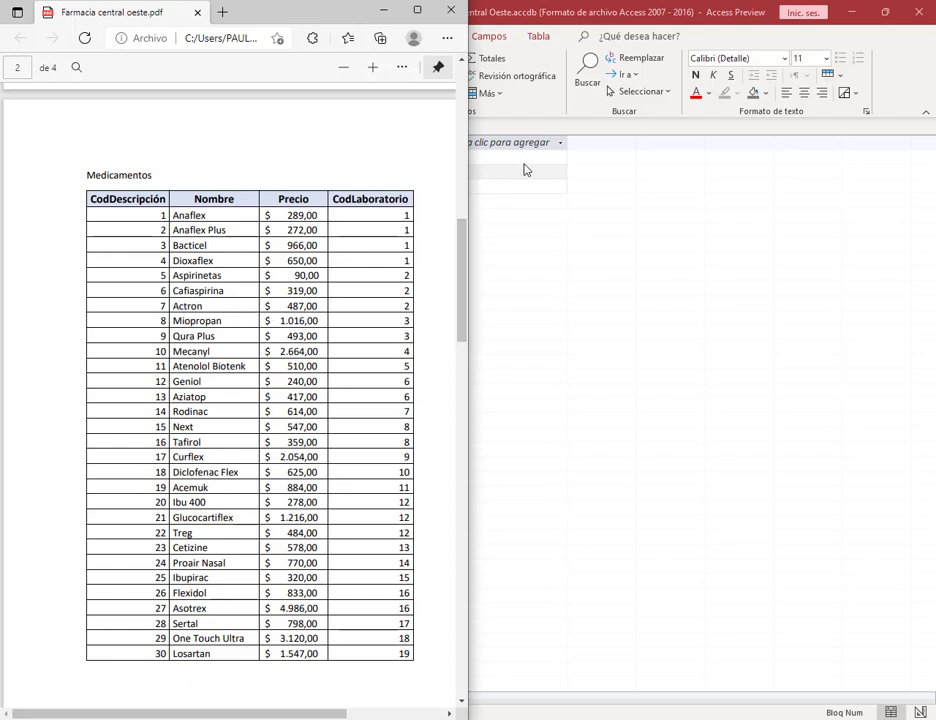
pyautogui.hotkey('alt', 'Tab')
pyautogui.click(292, 158)
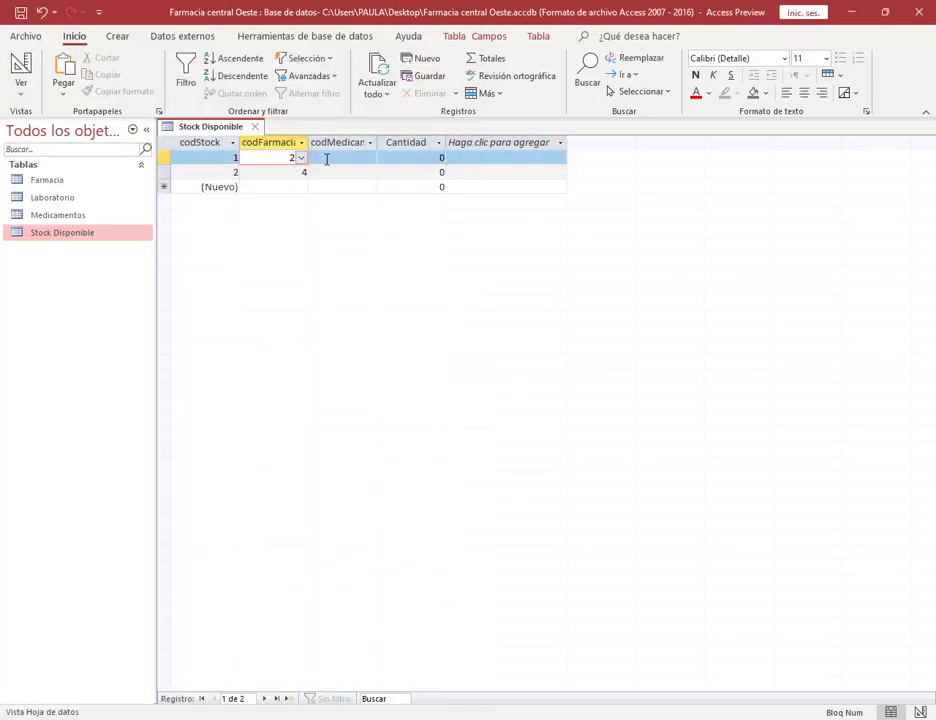
pyautogui.click(358, 157)
pyautogui.click(299, 170)
pyautogui.click(301, 158)
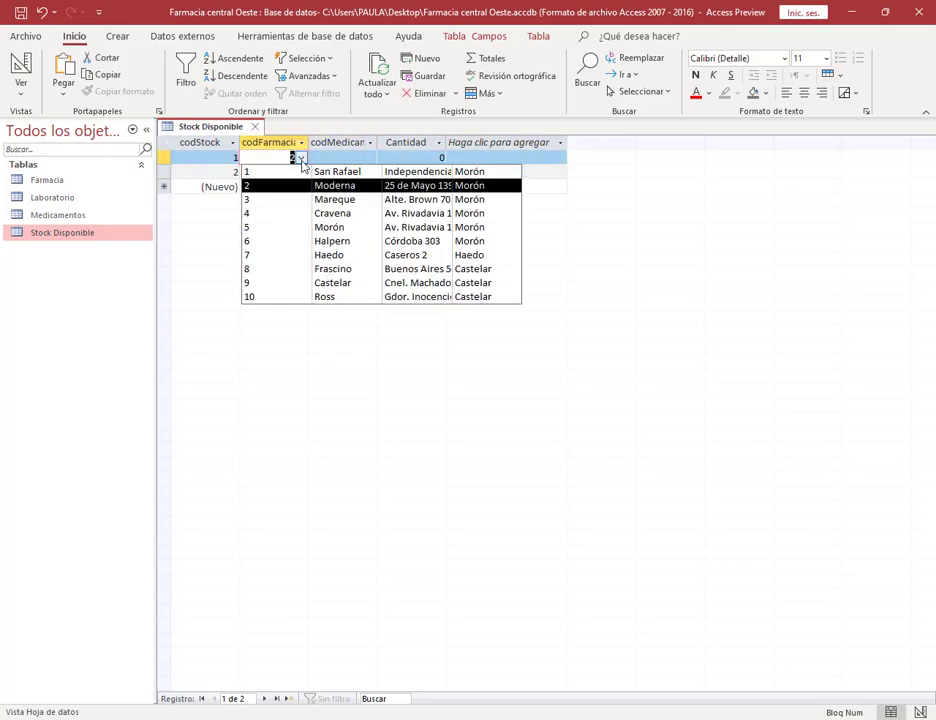
pyautogui.press('Escape')
# Review the practice PDF's Laboratorio and Farmacia tables and its Consultas, Informes and Formularios tasks, and switch to the Google Meet call.
pyautogui.hotkey('alt', 'Tab')
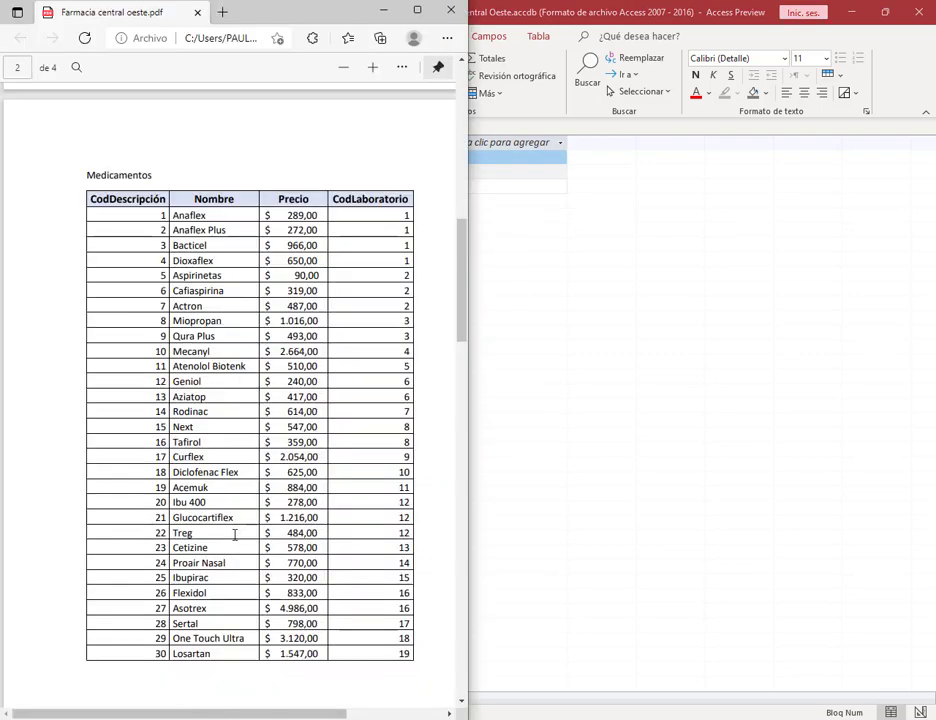
pyautogui.scroll(-12, 262, 314)
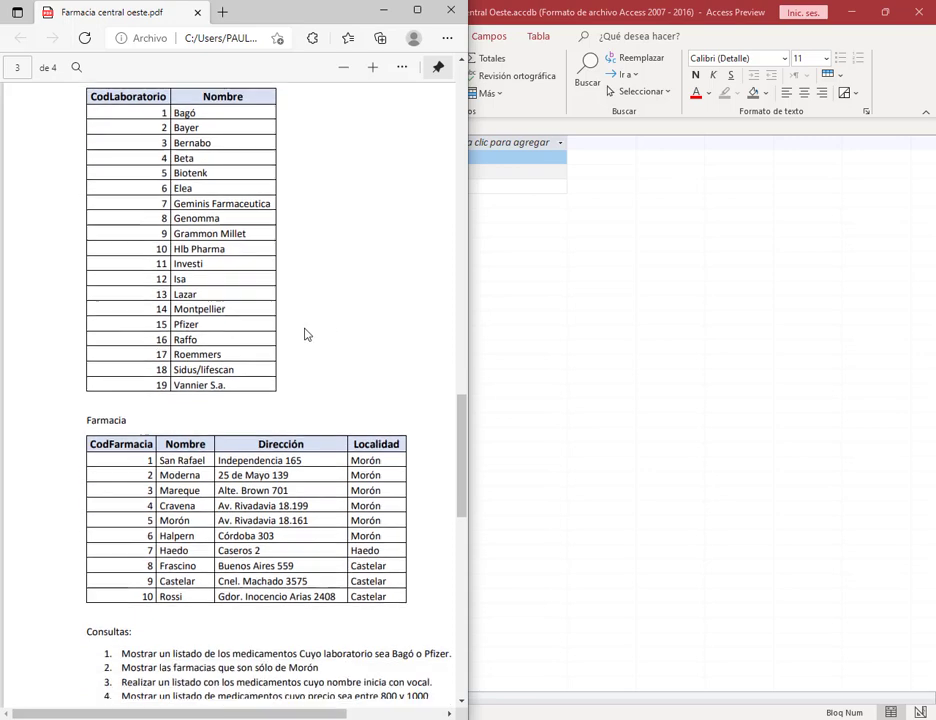
pyautogui.click(384, 10)
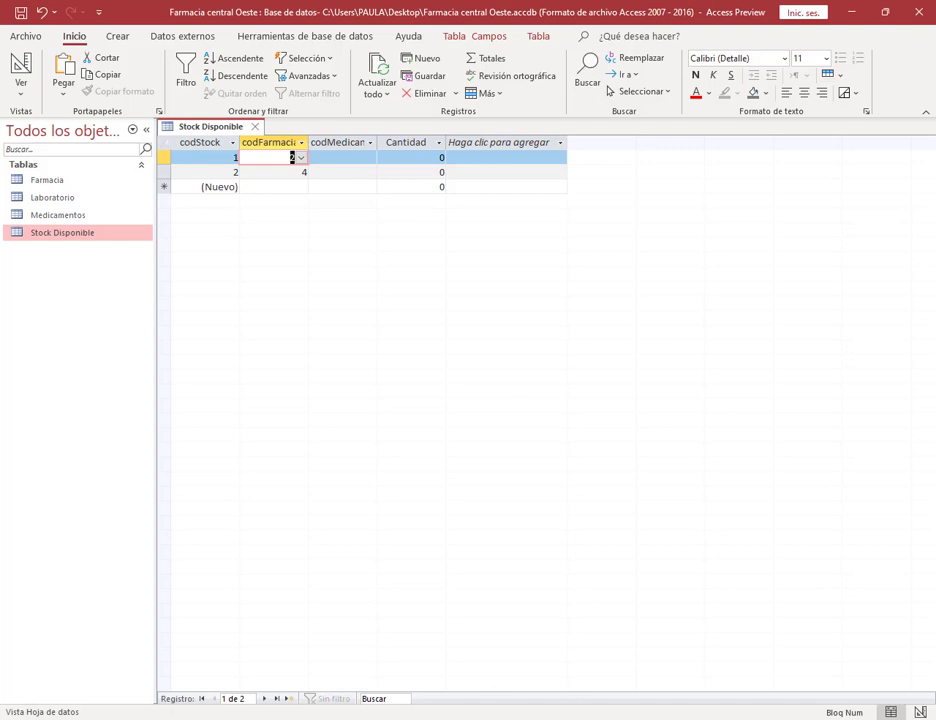
pyautogui.hotkey('alt', 'Tab')
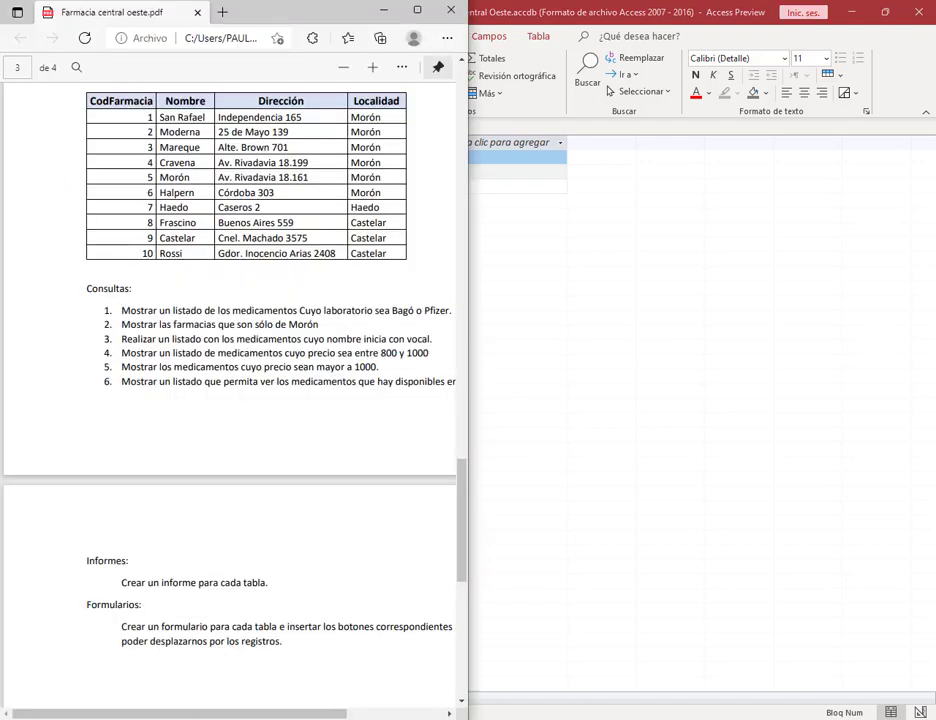
pyautogui.click(90, 615)
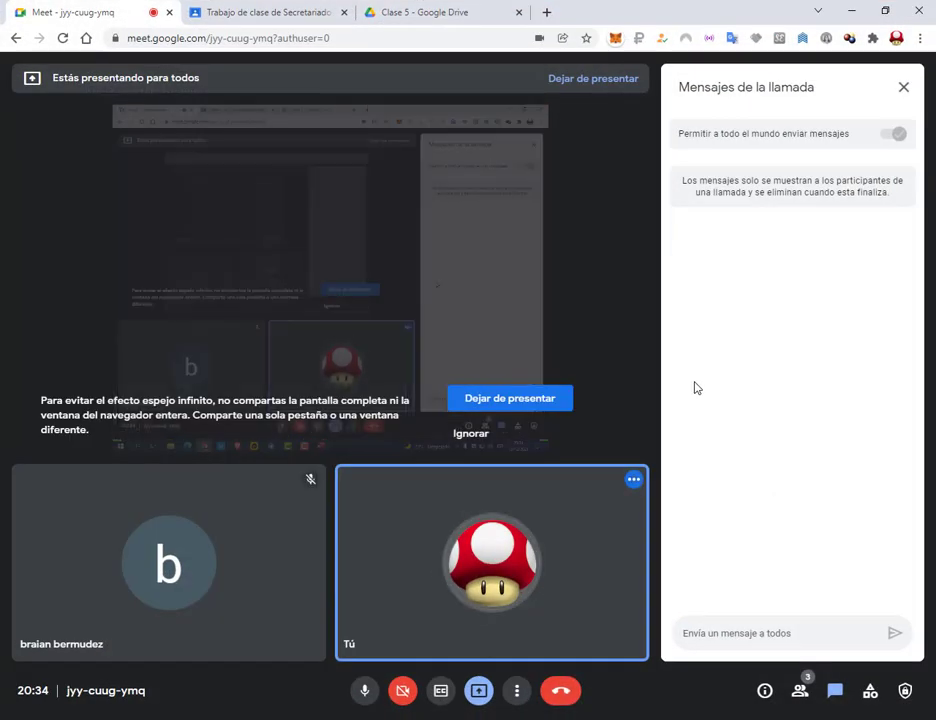